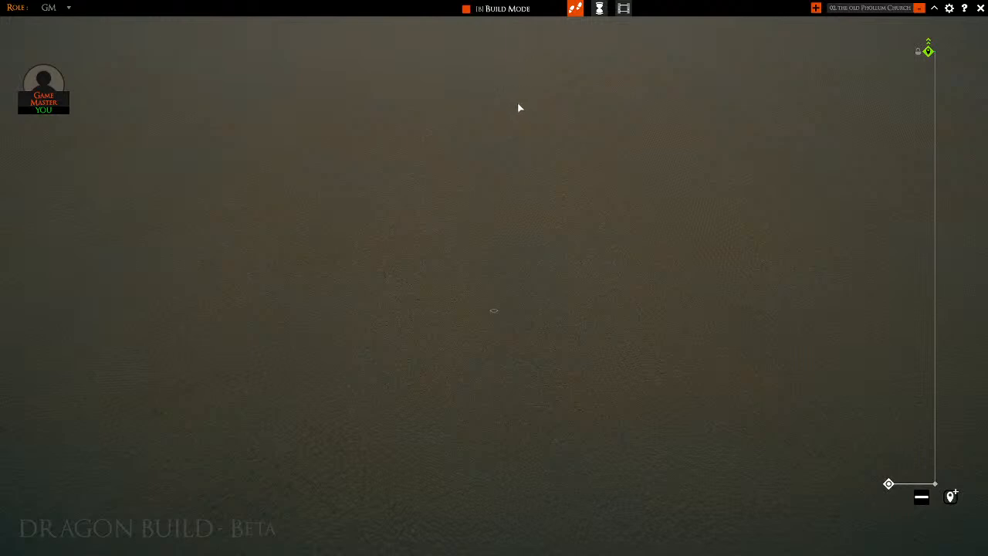
# Enter build mode and collapse the Hero category in the creature library
pyautogui.press('b')
pyautogui.click(10, 28)
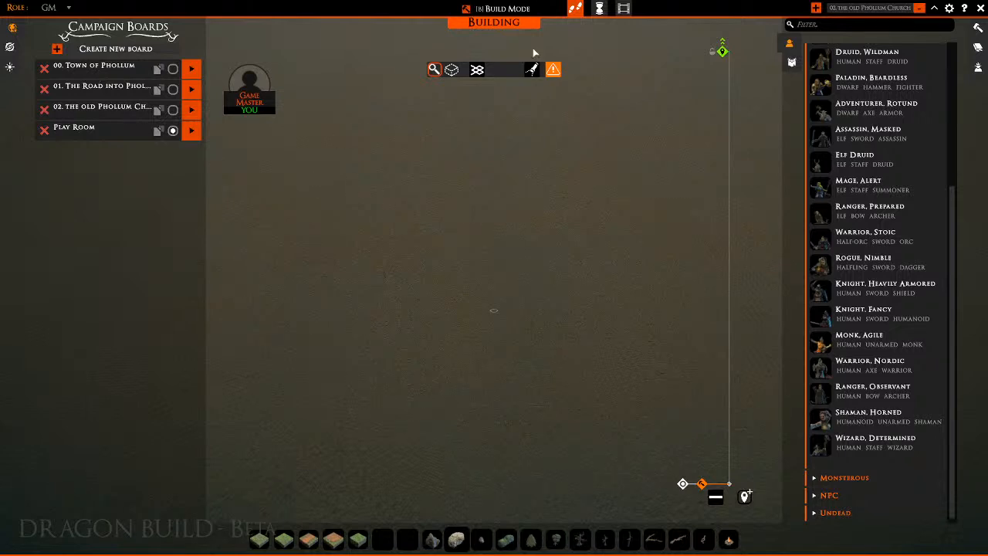
pyautogui.click(10, 27)
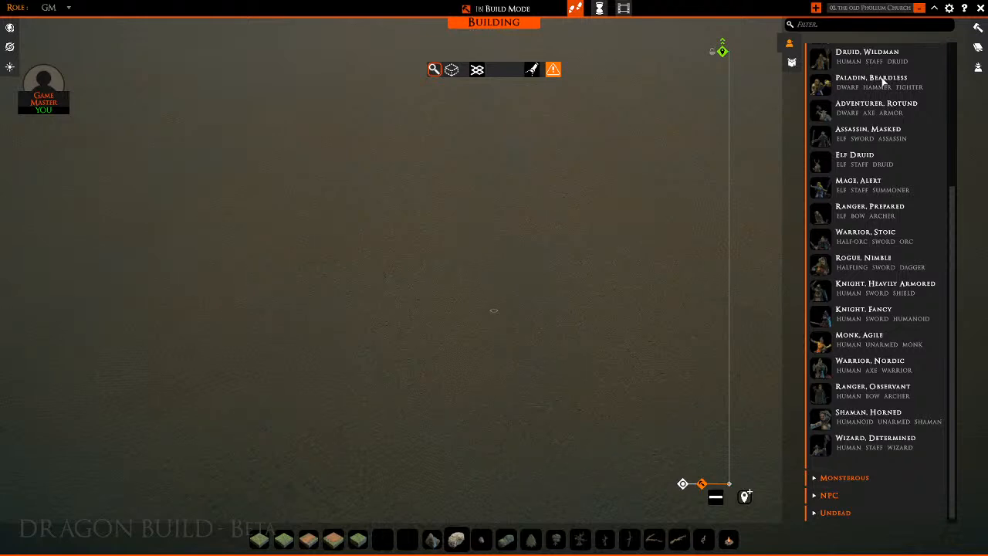
pyautogui.scroll(5, 871, 82)
pyautogui.click(817, 137)
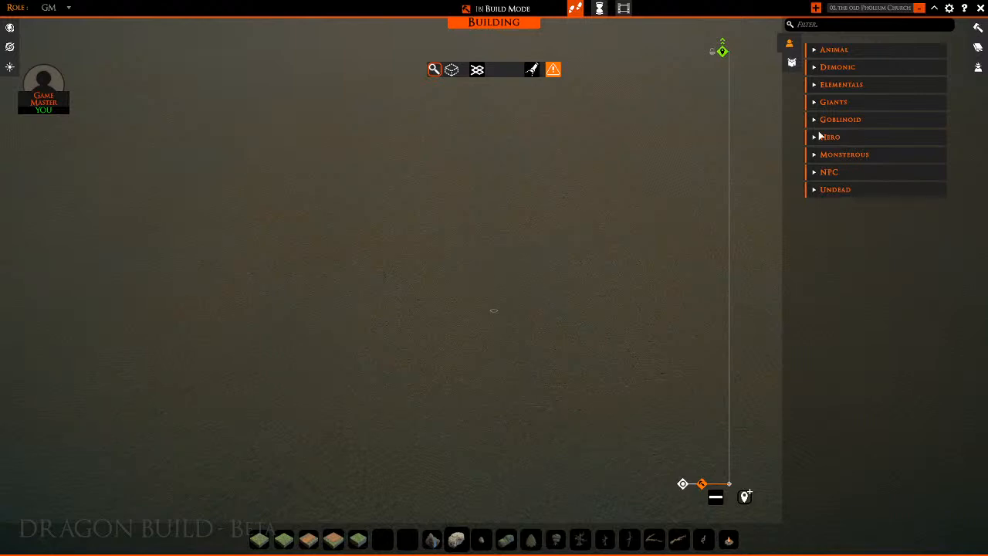
pyautogui.scroll(3, 401, 287)
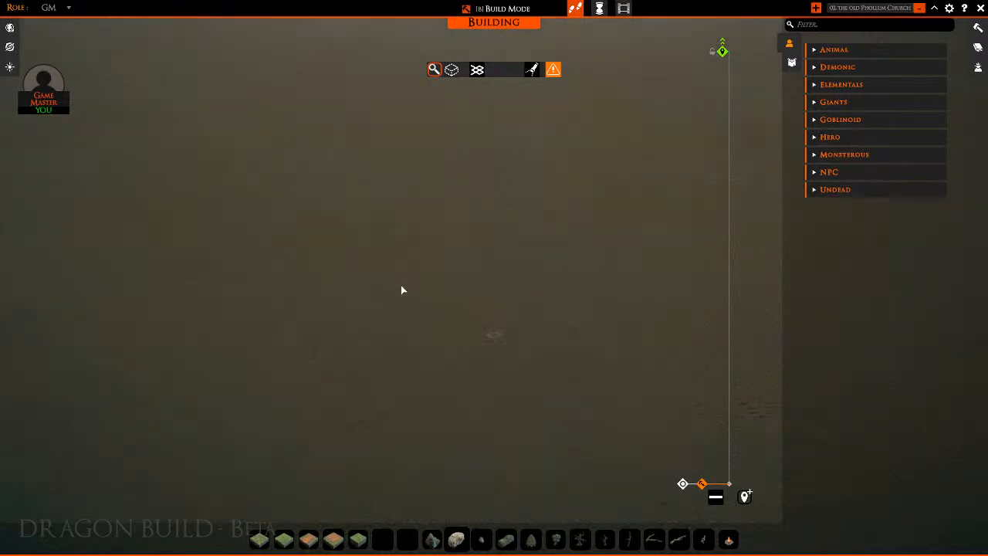
pyautogui.scroll(-3, 401, 287)
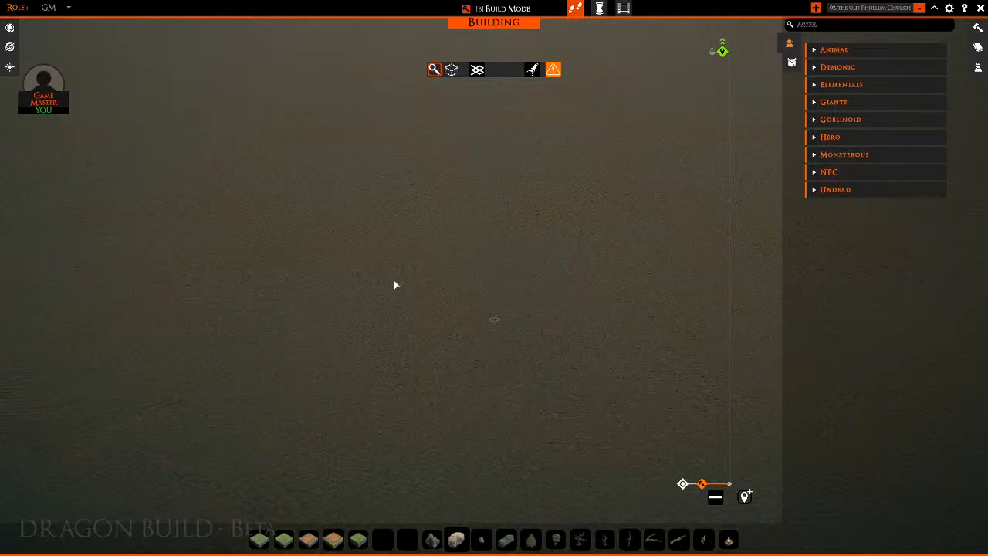
pyautogui.scroll(2, 436, 274)
pyautogui.scroll(-3, 440, 286)
# Switch the asset library to tiles and remove every stored asset from the quick-access bar
pyautogui.click(791, 62)
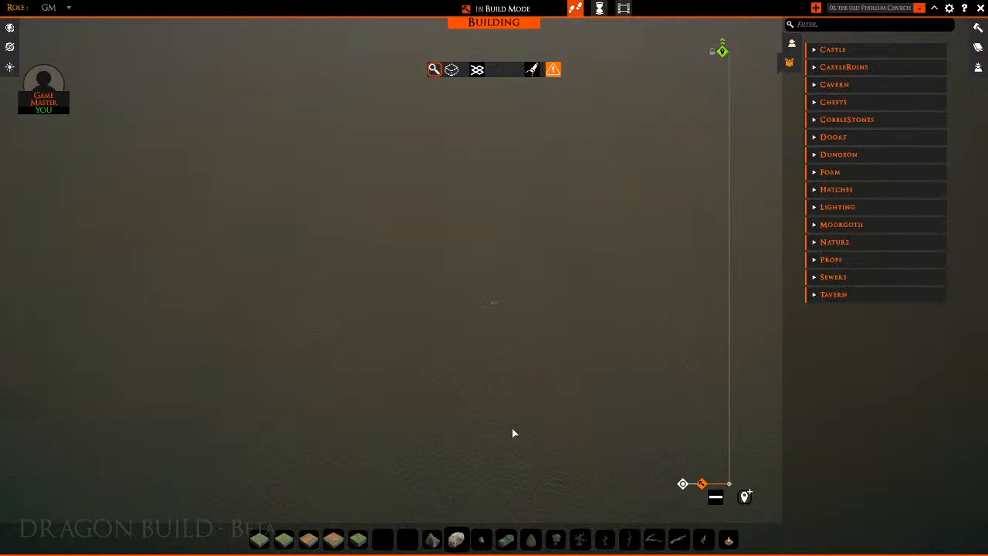
pyautogui.rightClick(260, 537)
pyautogui.rightClick(287, 538)
pyautogui.rightClick(312, 534)
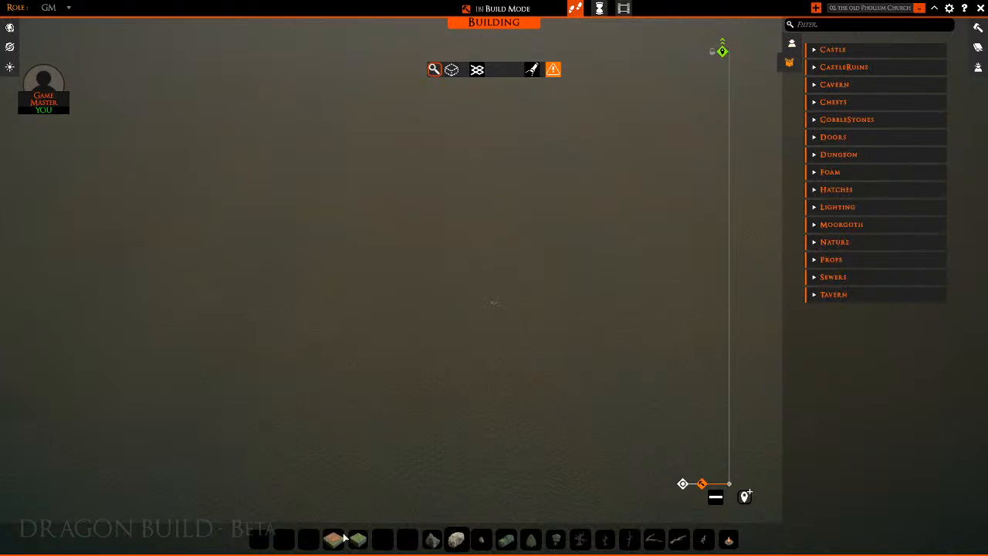
pyautogui.rightClick(333, 539)
pyautogui.rightClick(359, 541)
pyautogui.rightClick(432, 539)
pyautogui.rightClick(456, 539)
pyautogui.rightClick(481, 539)
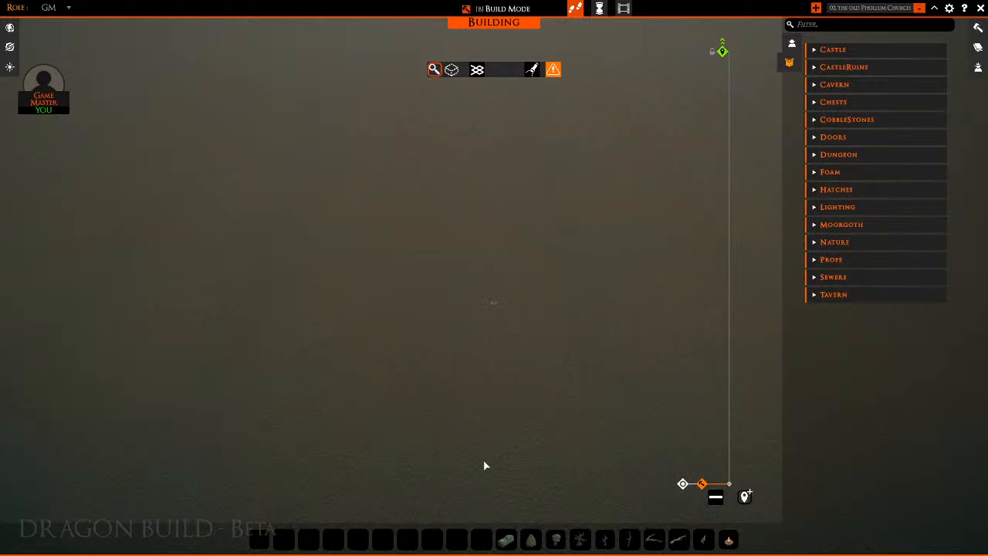
pyautogui.rightClick(505, 539)
pyautogui.rightClick(531, 539)
pyautogui.rightClick(555, 538)
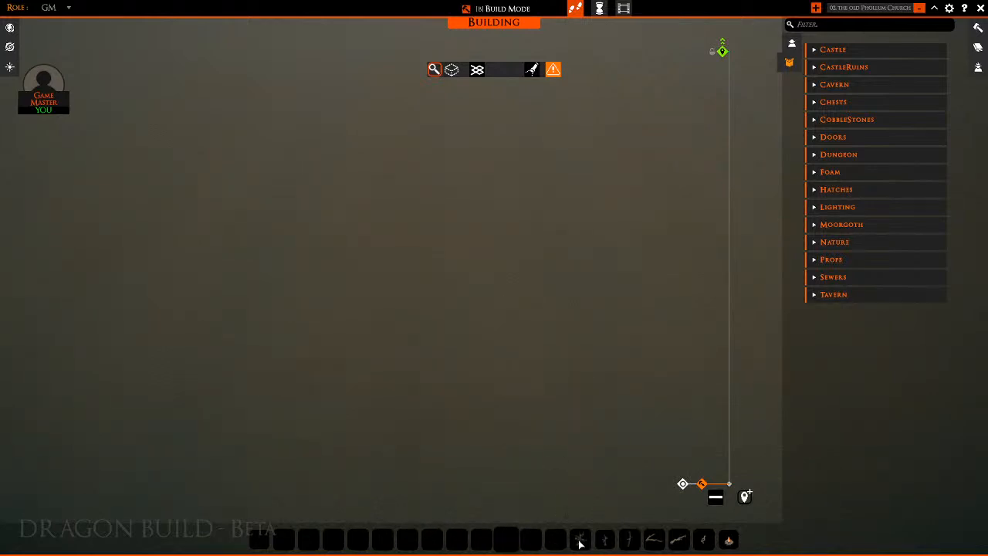
pyautogui.rightClick(579, 538)
pyautogui.rightClick(604, 539)
pyautogui.rightClick(629, 538)
pyautogui.rightClick(654, 538)
pyautogui.rightClick(678, 538)
pyautogui.moveTo(701, 538); pyautogui.dragTo(602, 428)
pyautogui.moveTo(732, 539); pyautogui.dragTo(600, 430)
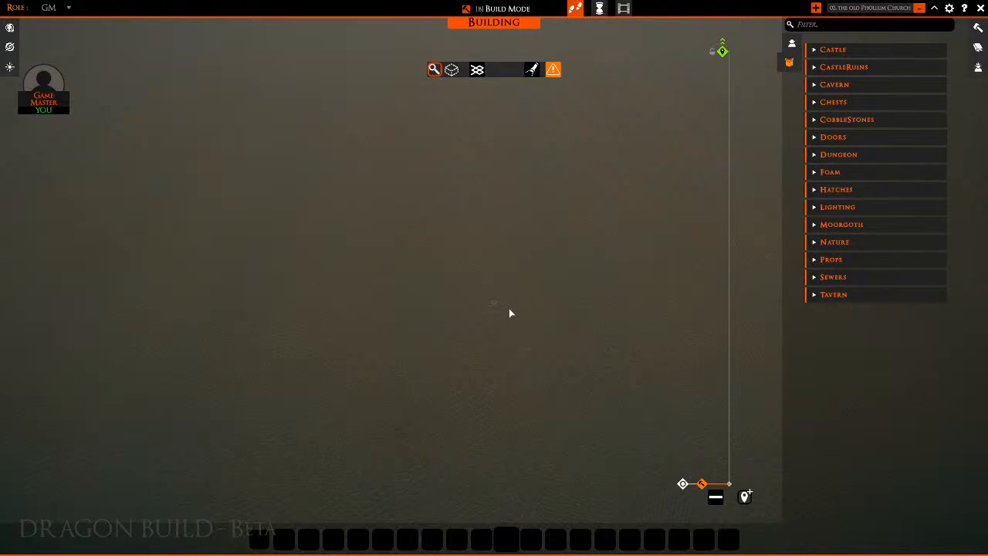
# Expand the Dungeon category in the tile library and look through its wall and floor pieces
pyautogui.click(814, 154)
pyautogui.scroll(-3, 859, 187)
pyautogui.scroll(3, 861, 191)
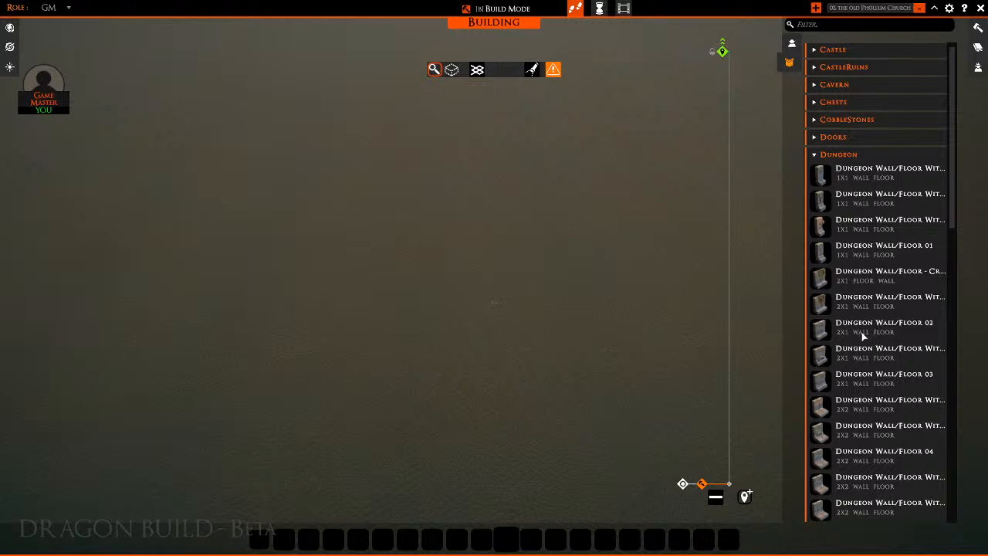
pyautogui.click(821, 332)
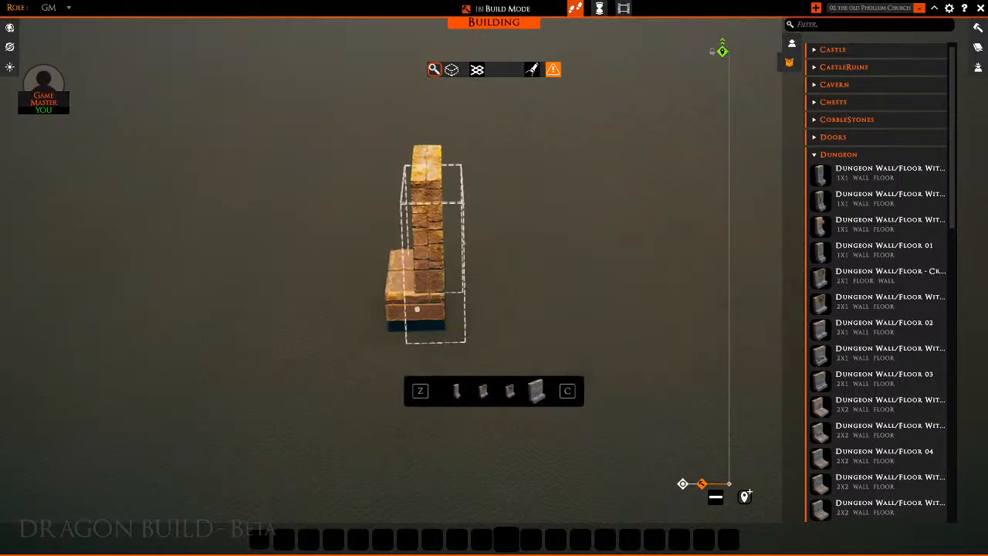
pyautogui.press('r')
pyautogui.press('r')
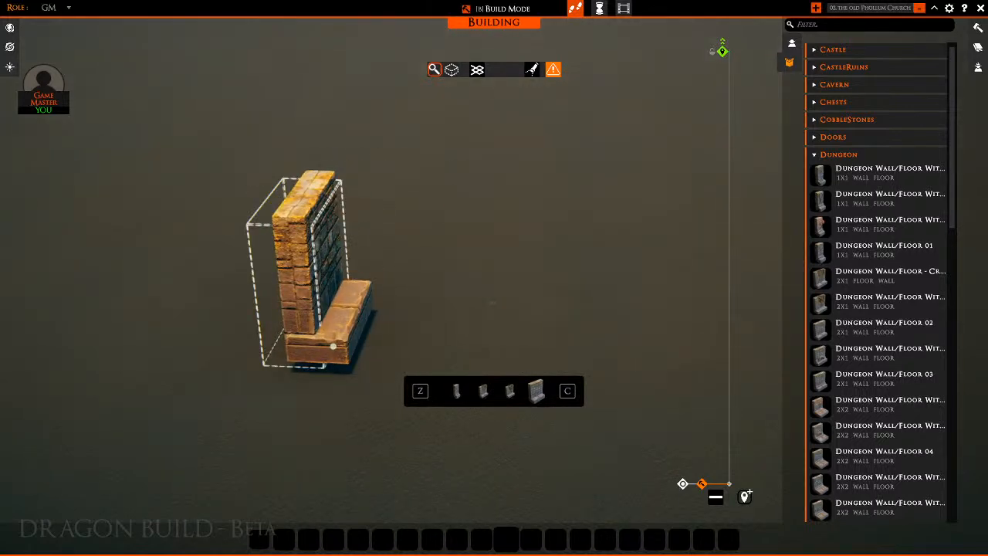
pyautogui.rightClick(343, 352)
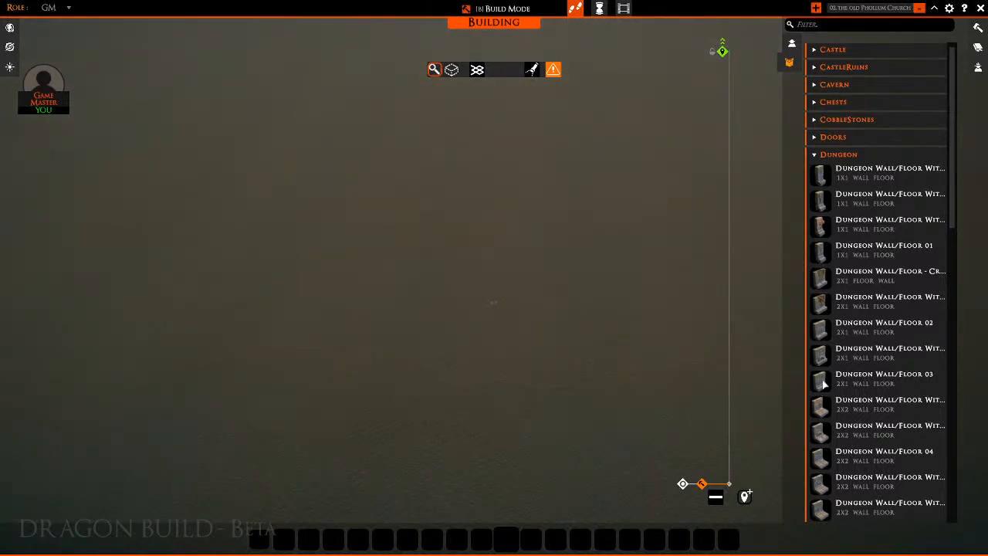
# Place one 2x1 Dungeon Wall/Floor 03 tile on the empty board
pyautogui.click(825, 385)
pyautogui.click(355, 355)
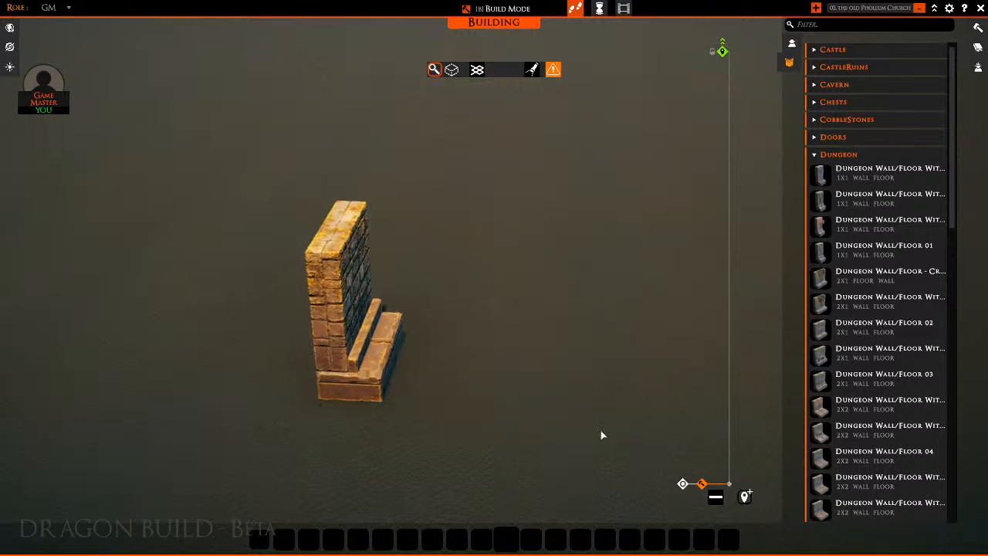
# Place the Goblin, Gnaw miniature from the Goblinoid creatures on the ground beside the wall tile
pyautogui.click(794, 47)
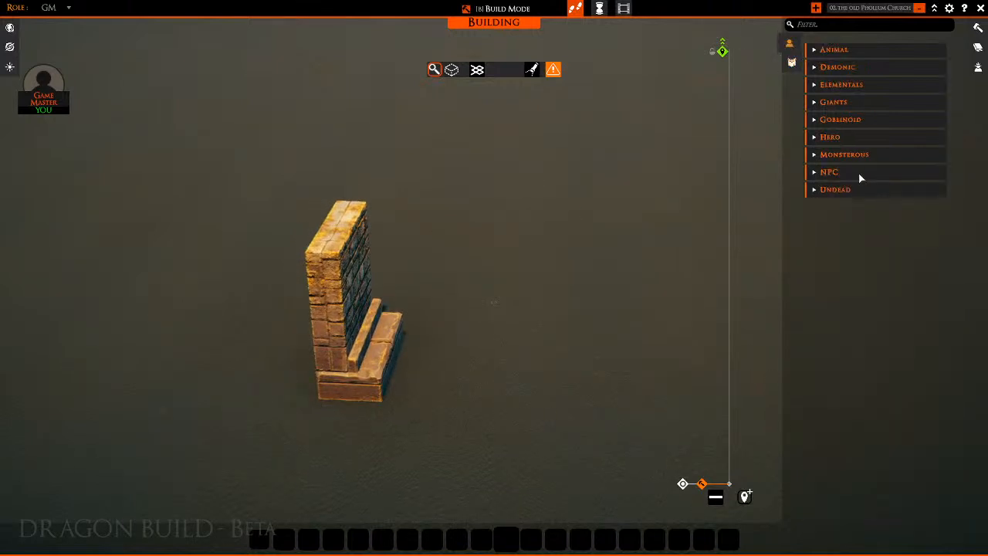
pyautogui.click(817, 103)
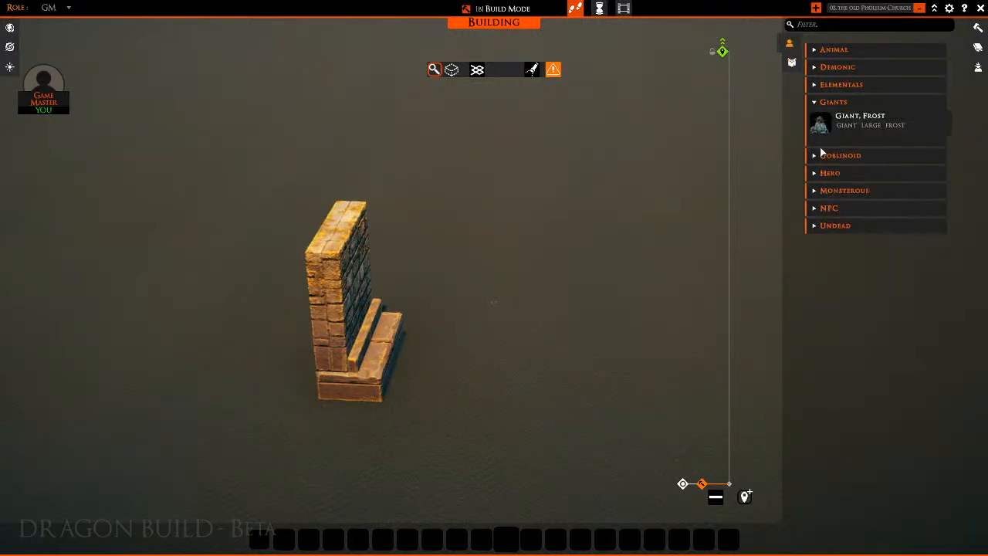
pyautogui.click(817, 103)
pyautogui.click(820, 119)
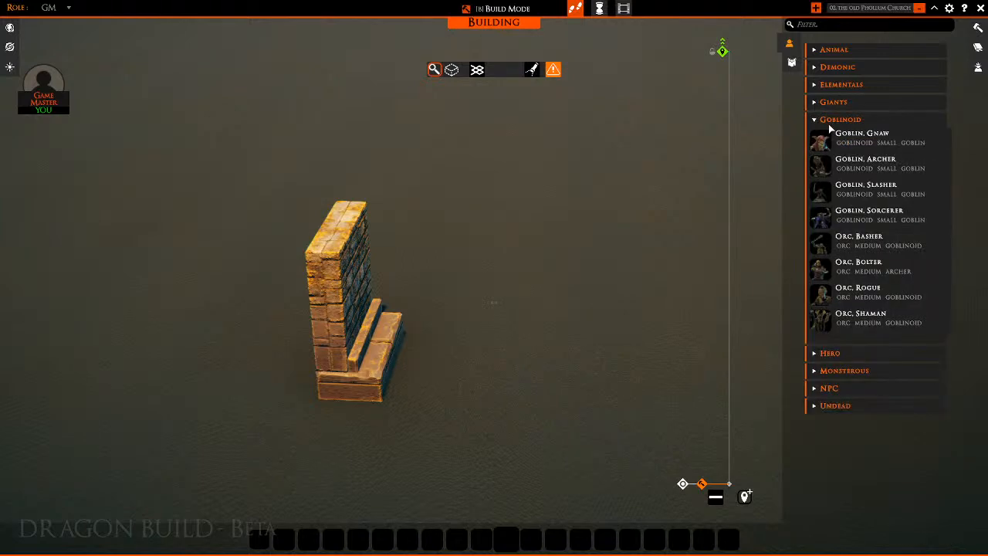
pyautogui.click(820, 141)
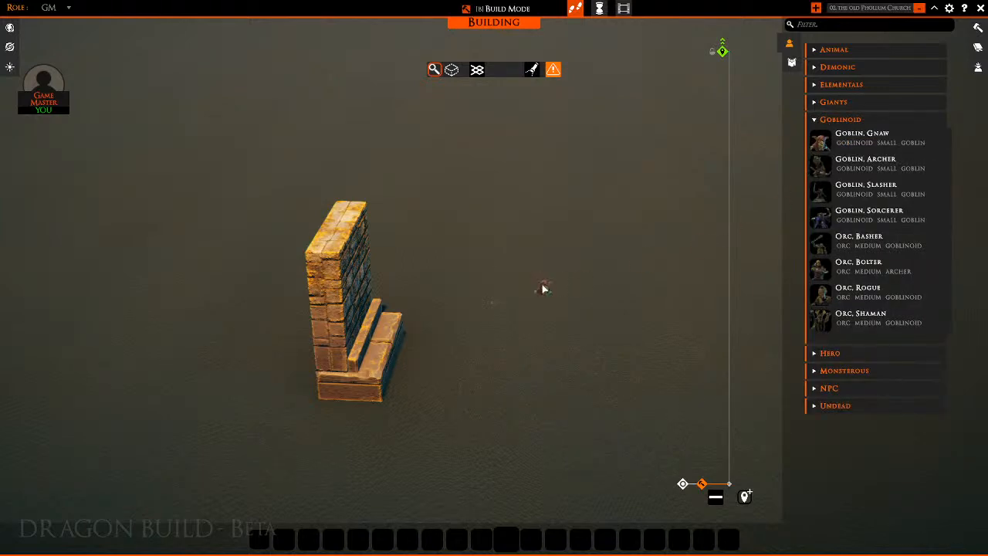
pyautogui.click(821, 138)
pyautogui.click(518, 347)
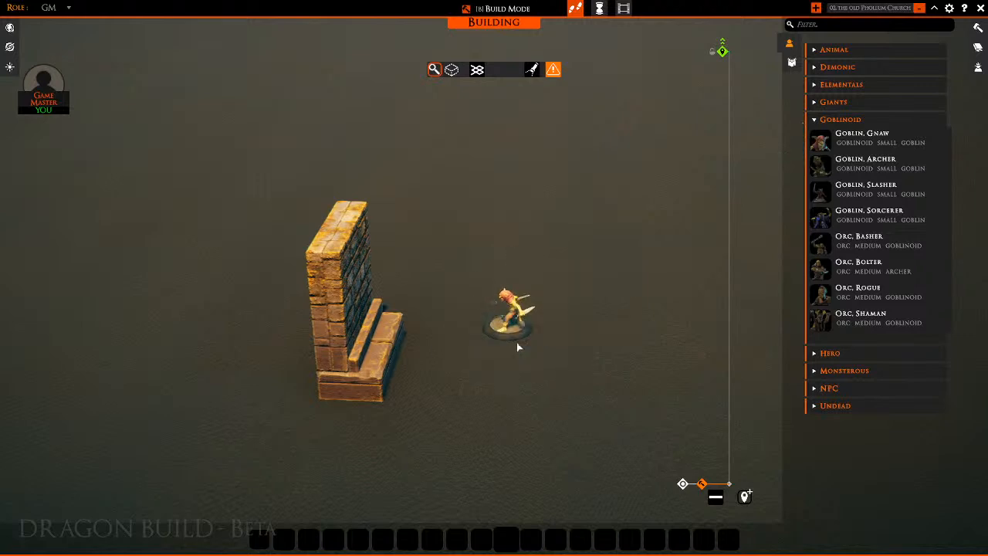
# Move the goblin onto the wall tile's narrow floor strip and back onto the open ground
pyautogui.moveTo(510, 324); pyautogui.dragTo(394, 339)
pyautogui.moveTo(392, 230); pyautogui.dragTo(400, 256)
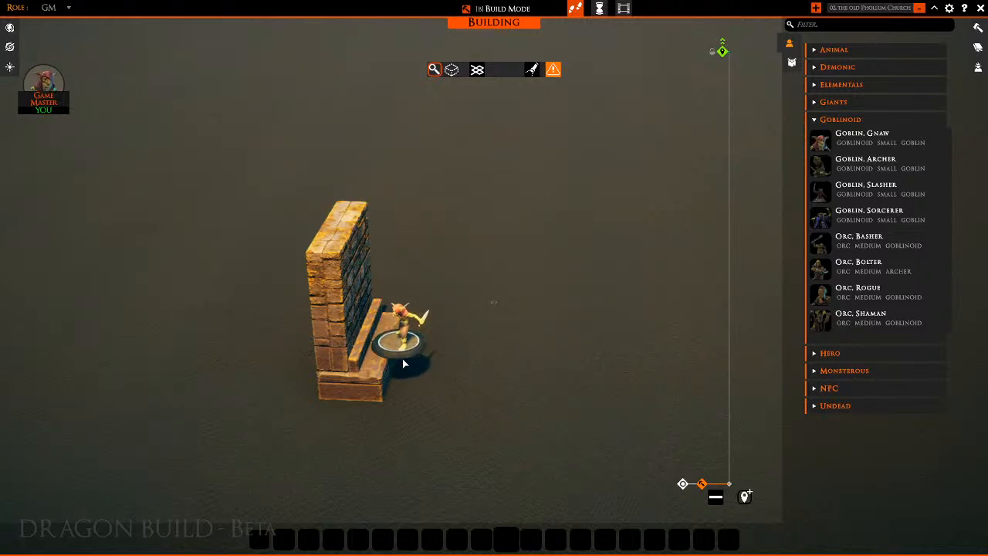
pyautogui.moveTo(401, 334); pyautogui.dragTo(578, 221)
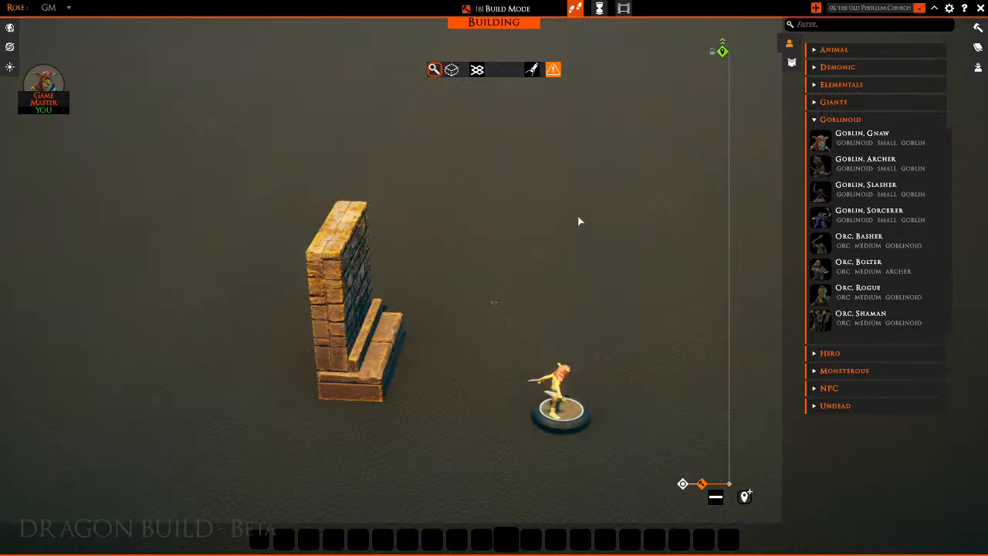
# Remove the goblin from the board with Kill Creature
pyautogui.rightClick(559, 405)
pyautogui.click(579, 454)
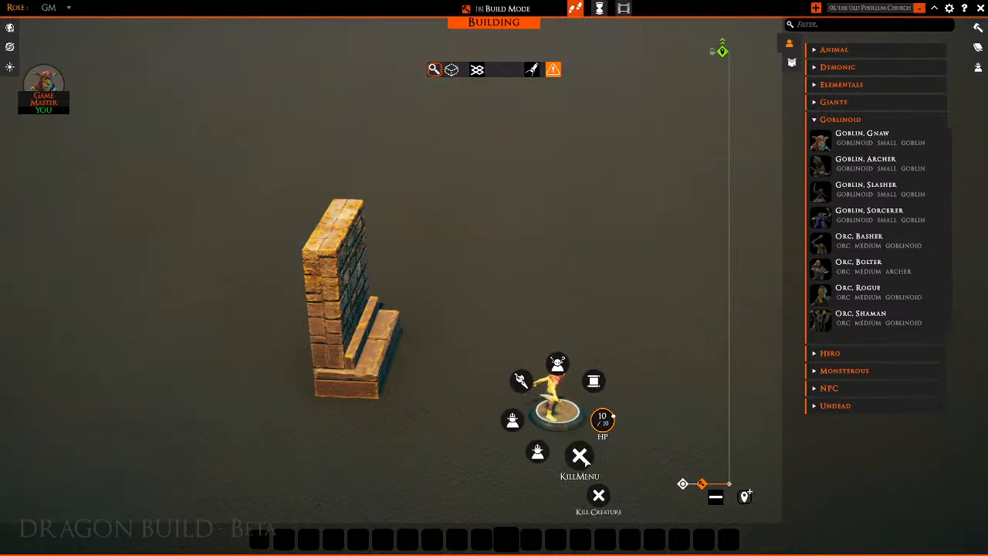
pyautogui.click(609, 503)
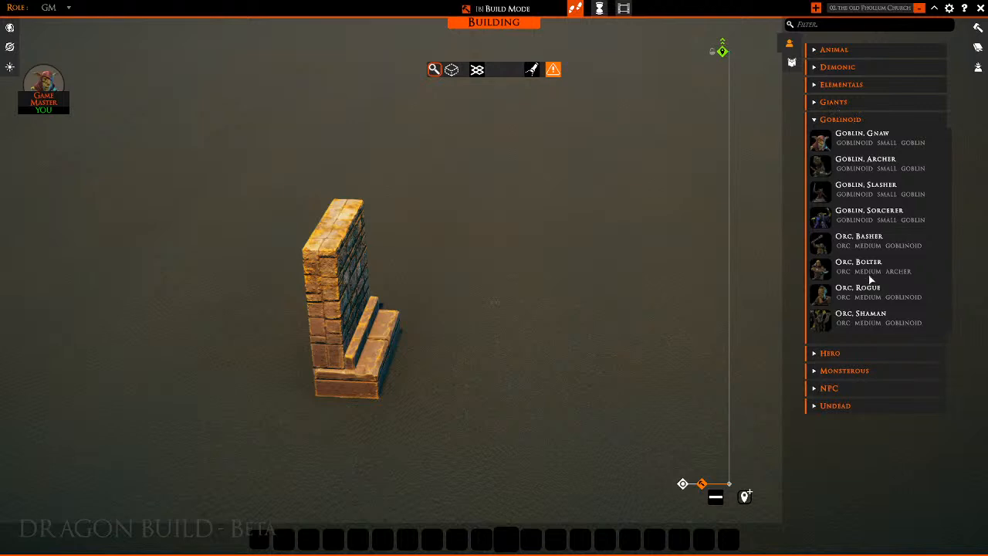
# Collapse the Goblinoid creatures, reopen the Dungeon tile category, and delete the placed wall tile
pyautogui.click(820, 119)
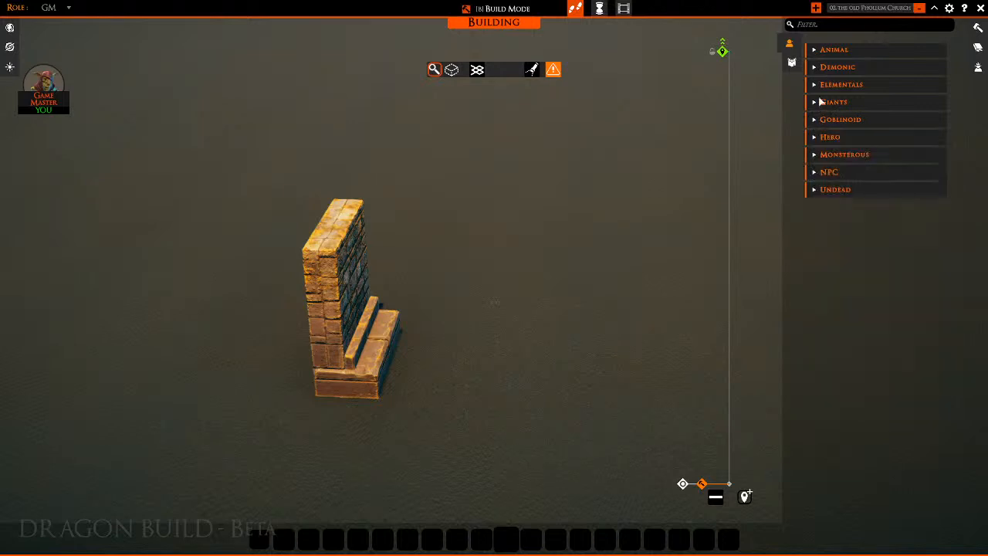
pyautogui.click(791, 62)
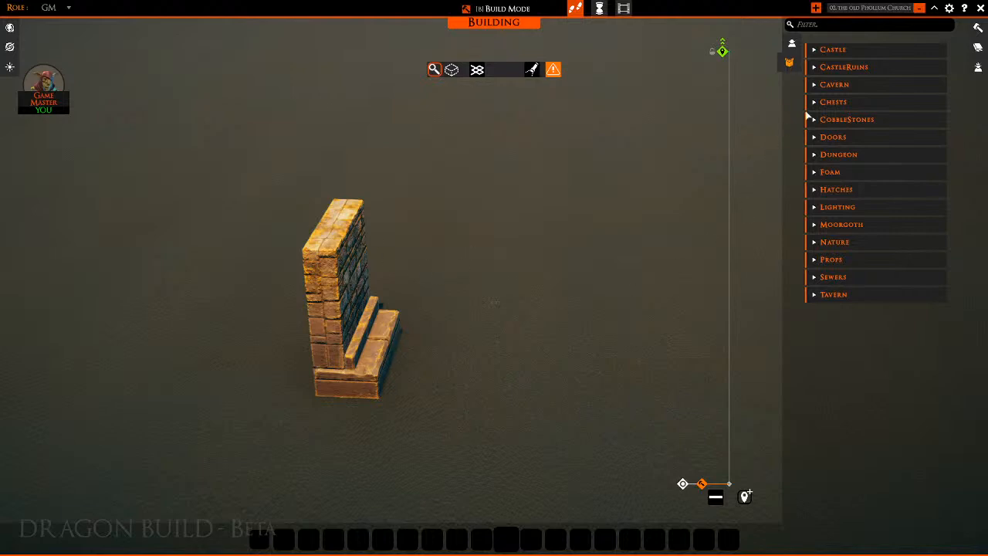
pyautogui.click(824, 158)
pyautogui.moveTo(578, 281); pyautogui.dragTo(273, 370)
pyautogui.press('Delete')
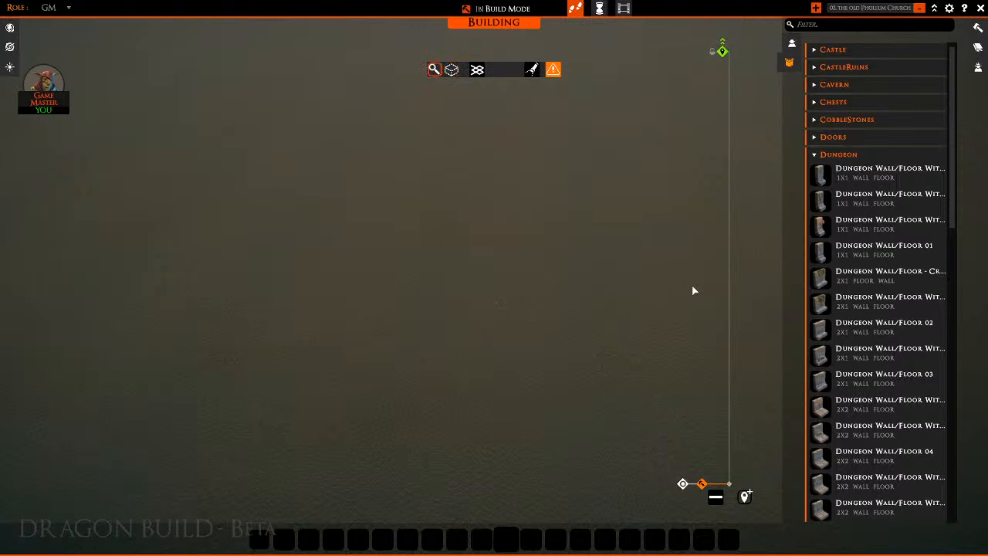
# Add the 2x1 Dungeon Wall/Floor 02 tile to the first slot of the quick-access bar
pyautogui.scroll(-3, 834, 254)
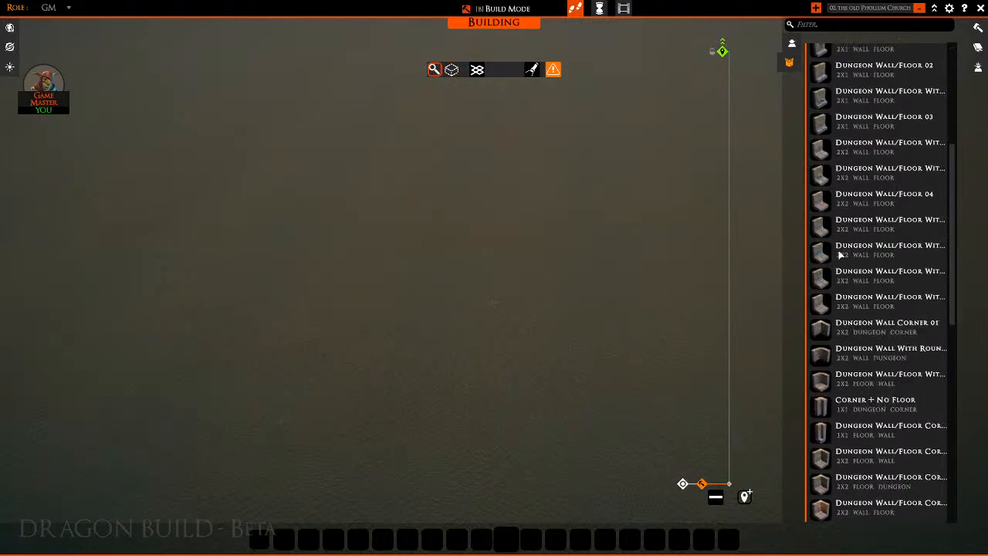
pyautogui.scroll(3, 865, 220)
pyautogui.scroll(1, 865, 231)
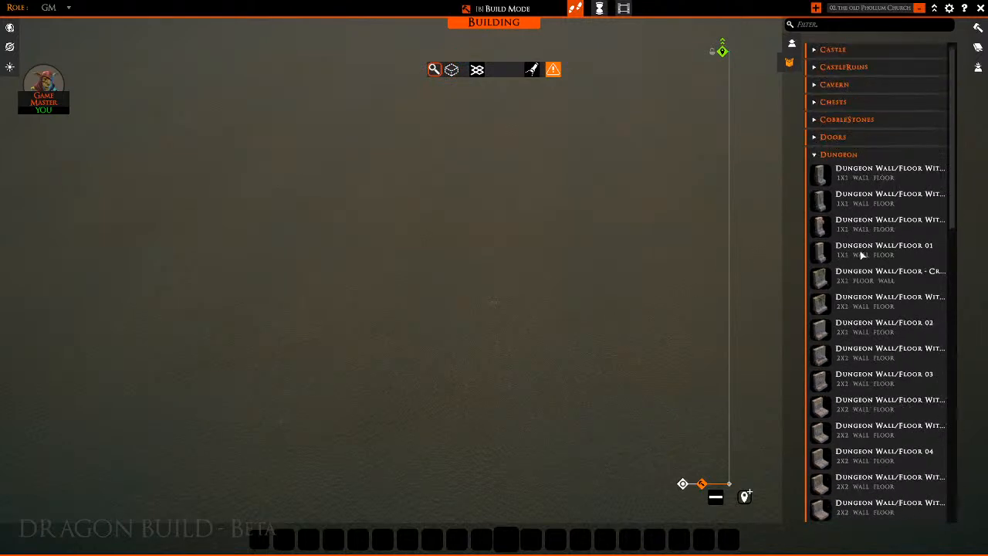
pyautogui.scroll(-1, 860, 256)
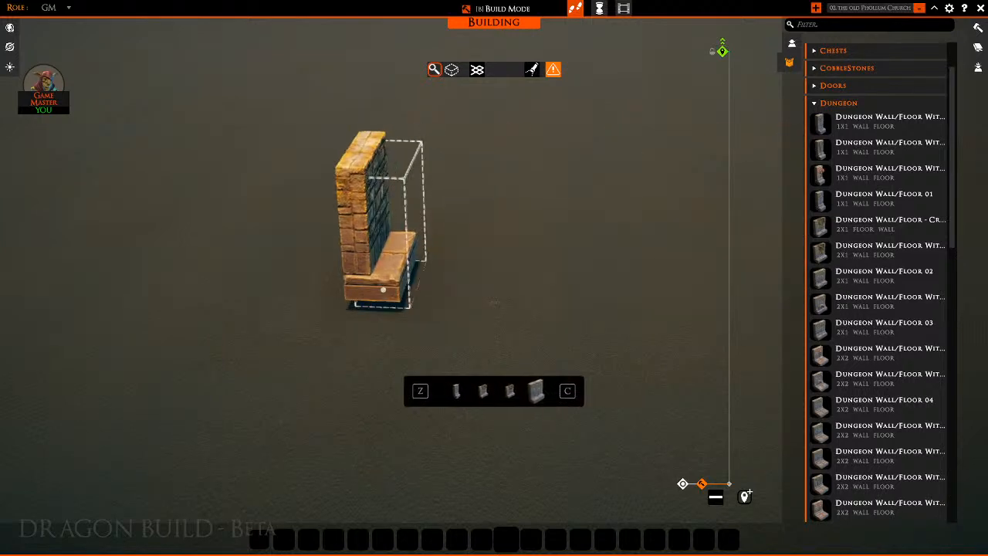
pyautogui.moveTo(823, 285); pyautogui.dragTo(265, 547)
# Add a 2x2 dungeon floor tile to the third slot of the quick-access bar
pyautogui.scroll(-10, 905, 378)
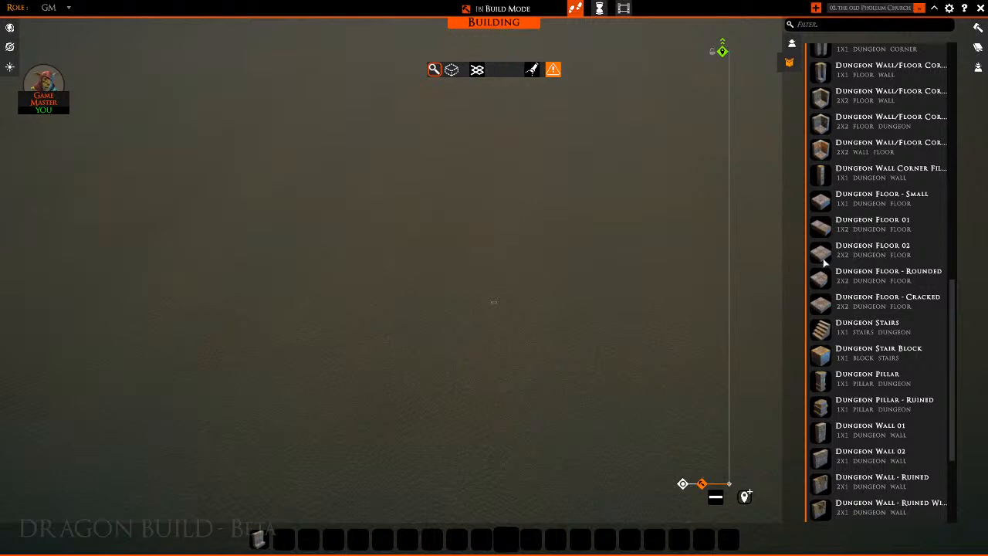
pyautogui.moveTo(824, 267); pyautogui.dragTo(247, 527)
pyautogui.moveTo(279, 542); pyautogui.dragTo(319, 549)
# Remove the floor tile and the wall tile from the quick-access bar
pyautogui.scroll(5, 869, 299)
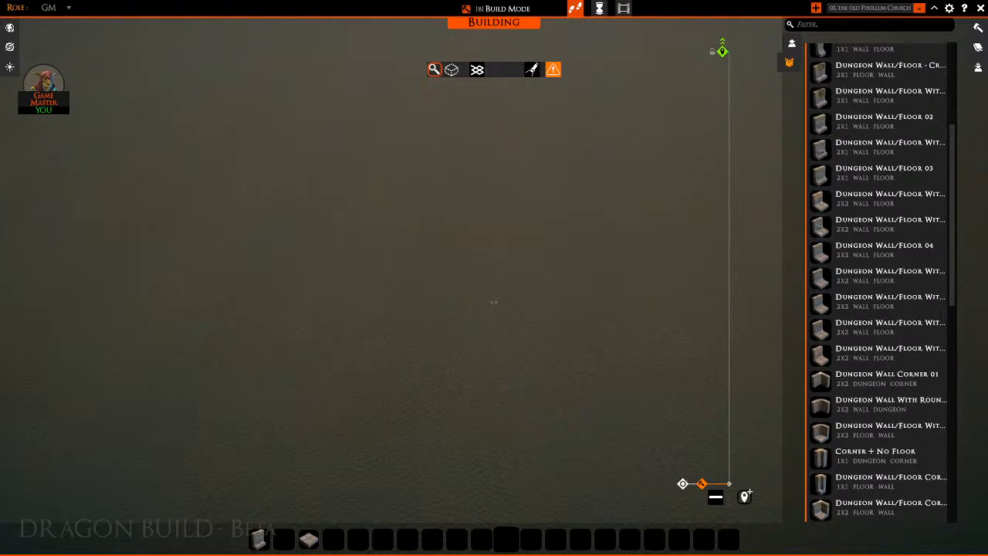
pyautogui.moveTo(308, 541); pyautogui.dragTo(341, 391)
pyautogui.moveTo(249, 543); pyautogui.dragTo(297, 358)
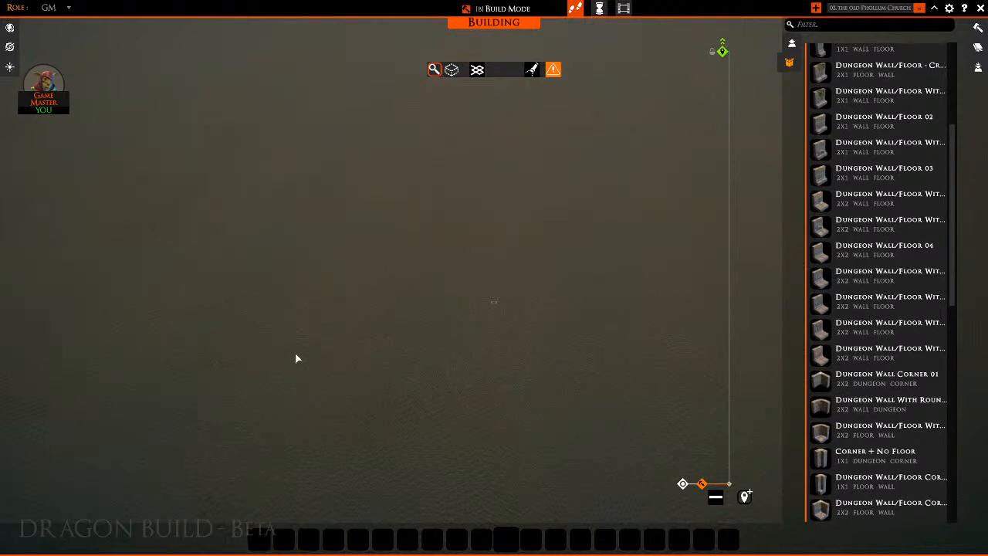
pyautogui.click(830, 285)
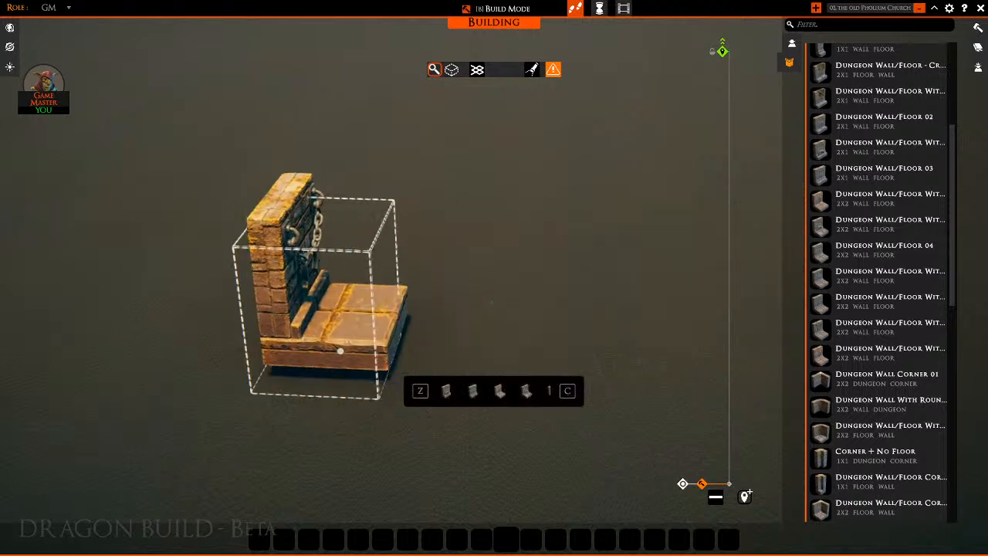
pyautogui.click(819, 256)
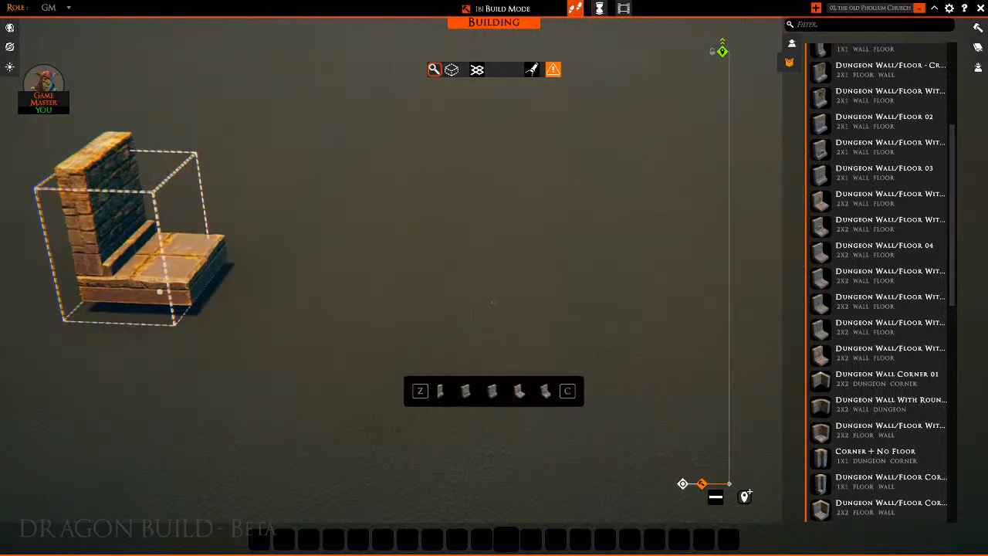
pyautogui.rightClick(138, 319)
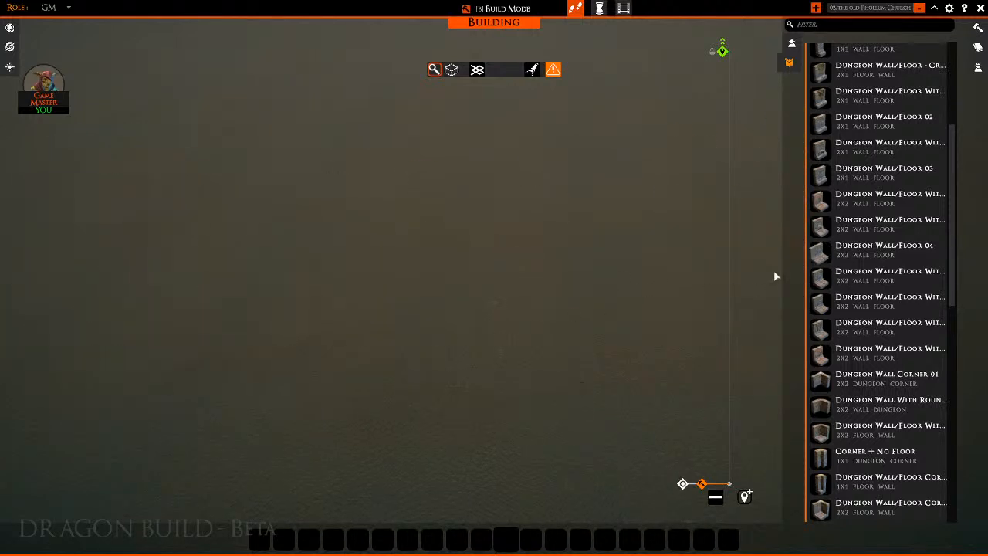
# Fill the first three quick-access slots with Dungeon Wall/Floor 04, the 1x1 dungeon wall/floor corner, and the 1x1 dungeon wall corner filler
pyautogui.moveTo(819, 253); pyautogui.dragTo(259, 539)
pyautogui.scroll(-4, 818, 438)
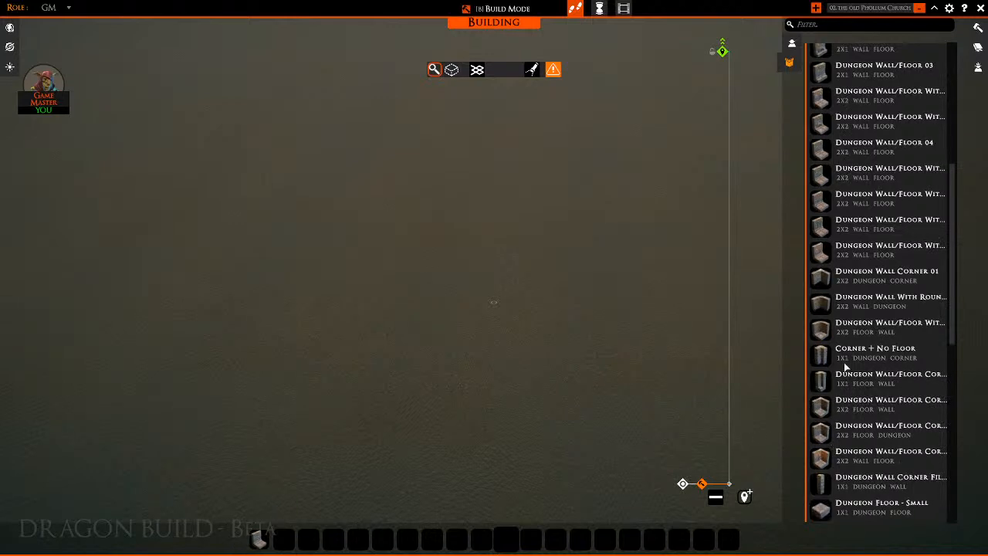
pyautogui.moveTo(825, 381); pyautogui.dragTo(284, 539)
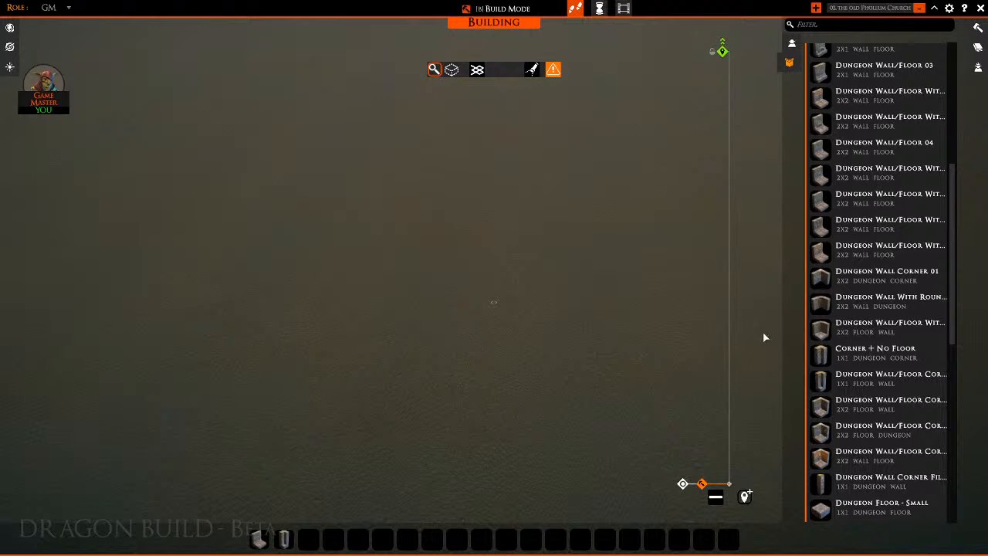
pyautogui.moveTo(824, 484); pyautogui.dragTo(311, 538)
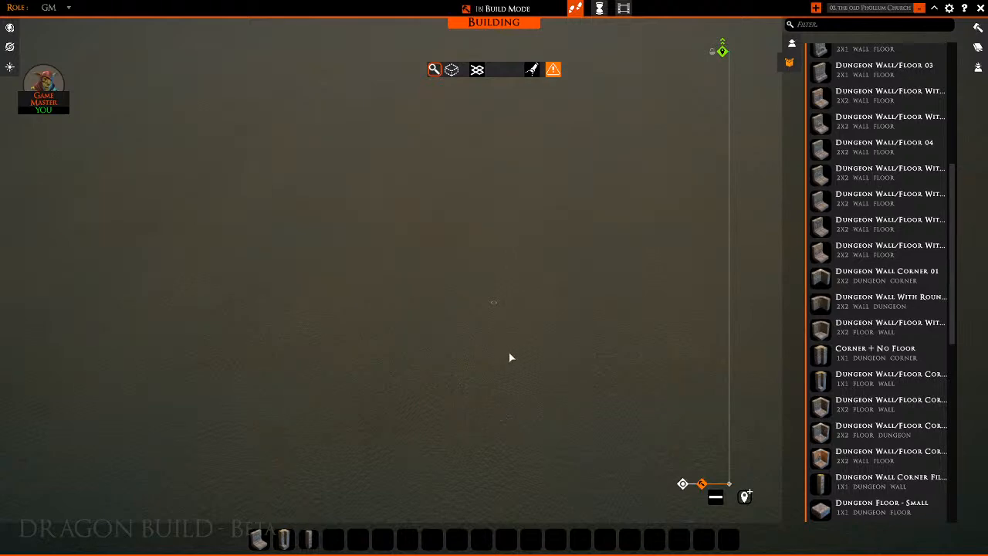
# Add Dungeon Pillar and Dungeon Pillar - Ruined to the seventh and eighth slots of the quick-access bar
pyautogui.scroll(-5, 911, 342)
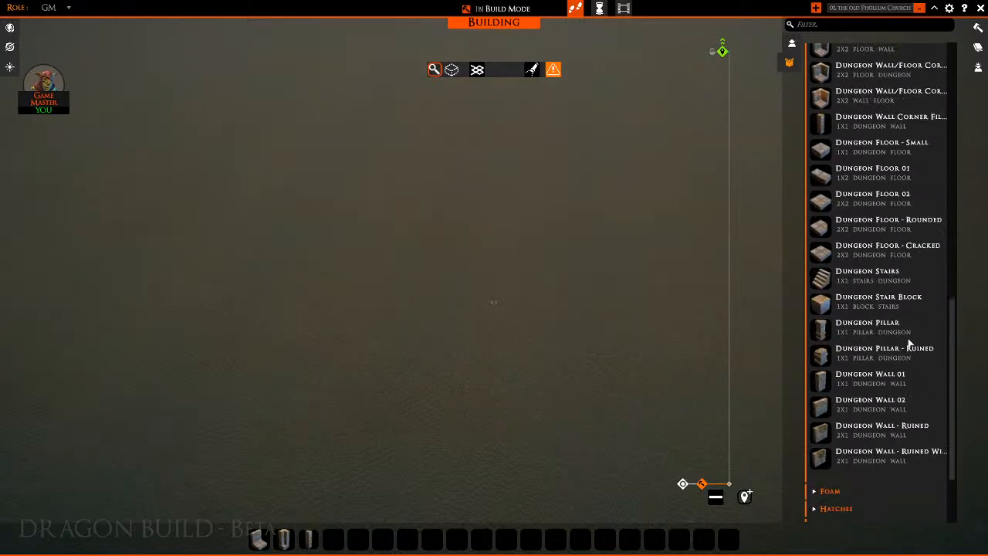
pyautogui.scroll(3, 903, 336)
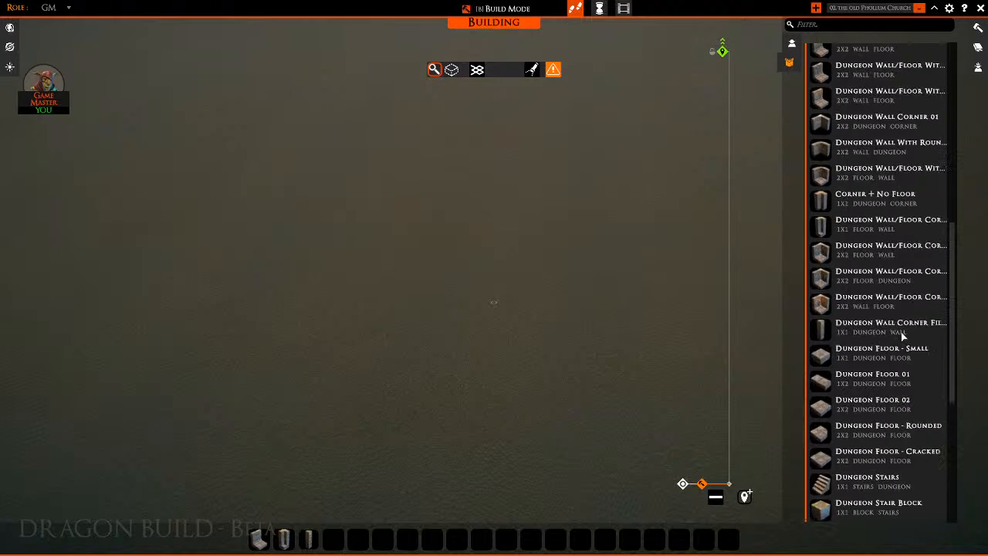
pyautogui.scroll(-3, 900, 338)
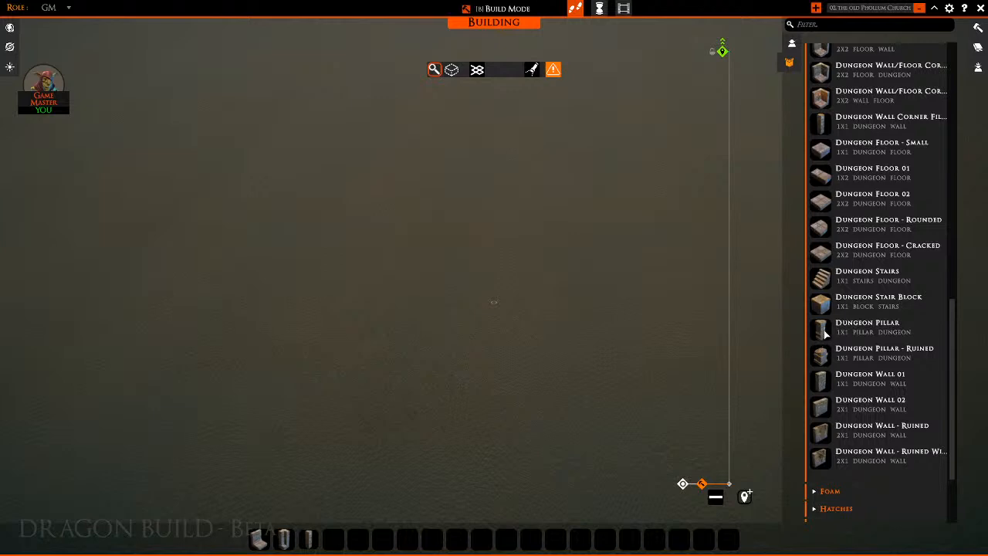
pyautogui.moveTo(825, 332); pyautogui.dragTo(409, 539)
pyautogui.moveTo(822, 356); pyautogui.dragTo(431, 538)
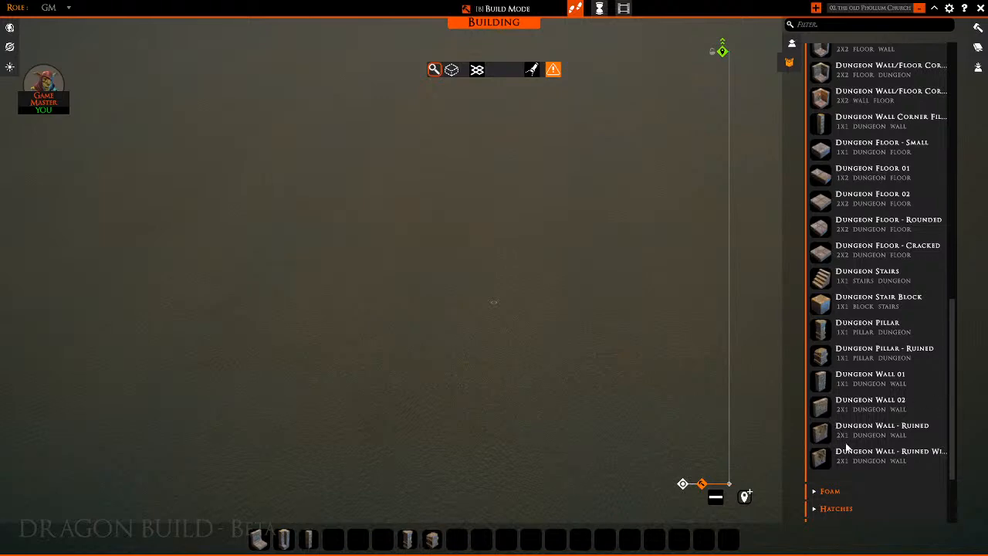
# Collapse the Dungeon tile category, then expand the Cavern category and look through its tiles
pyautogui.scroll(10, 910, 456)
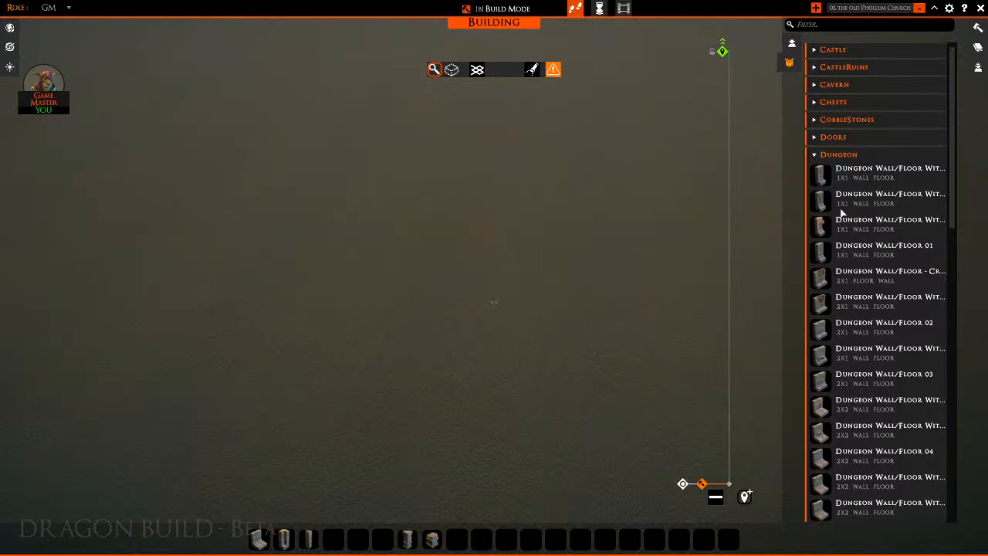
pyautogui.scroll(-5, 853, 200)
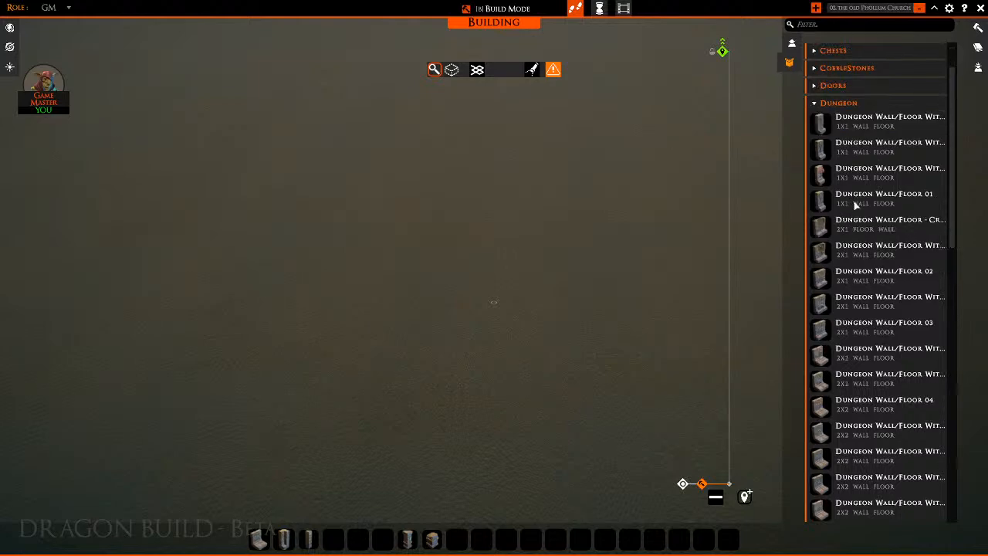
pyautogui.scroll(-4, 866, 221)
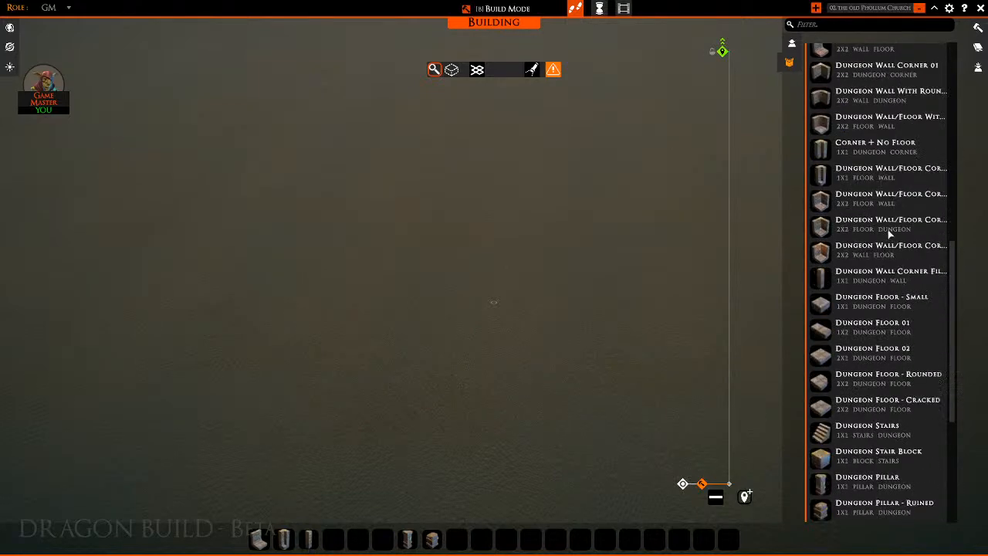
pyautogui.scroll(9, 900, 239)
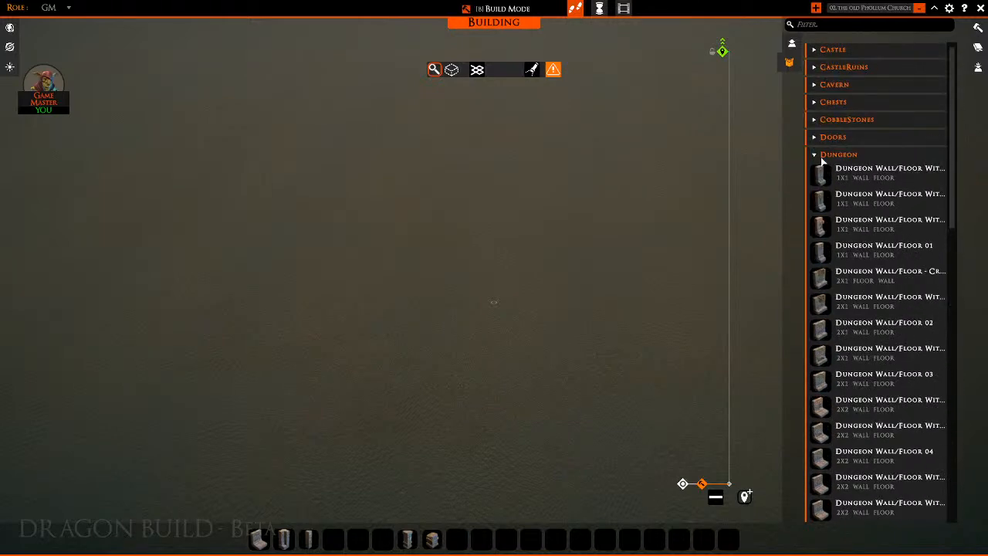
pyautogui.click(815, 156)
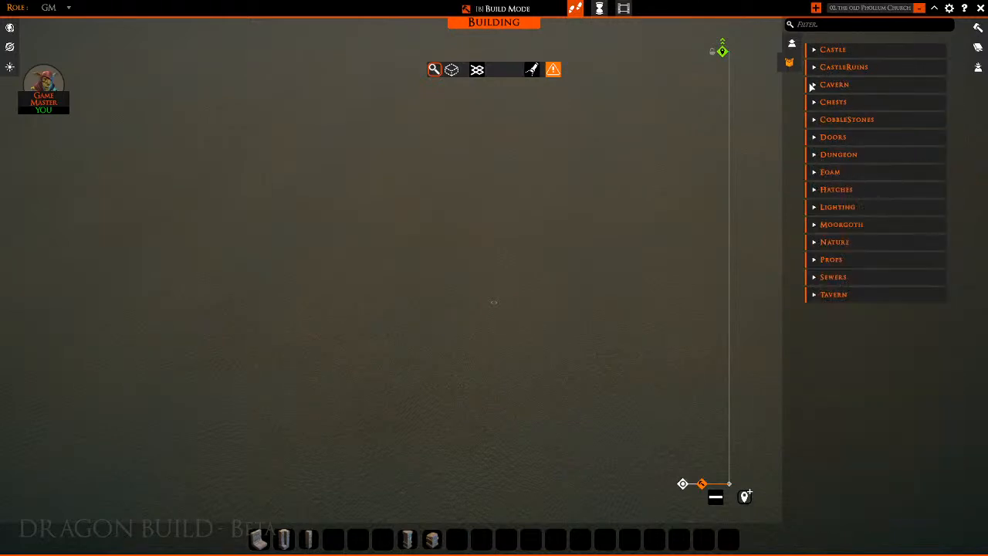
pyautogui.click(814, 85)
pyautogui.scroll(-1, 875, 213)
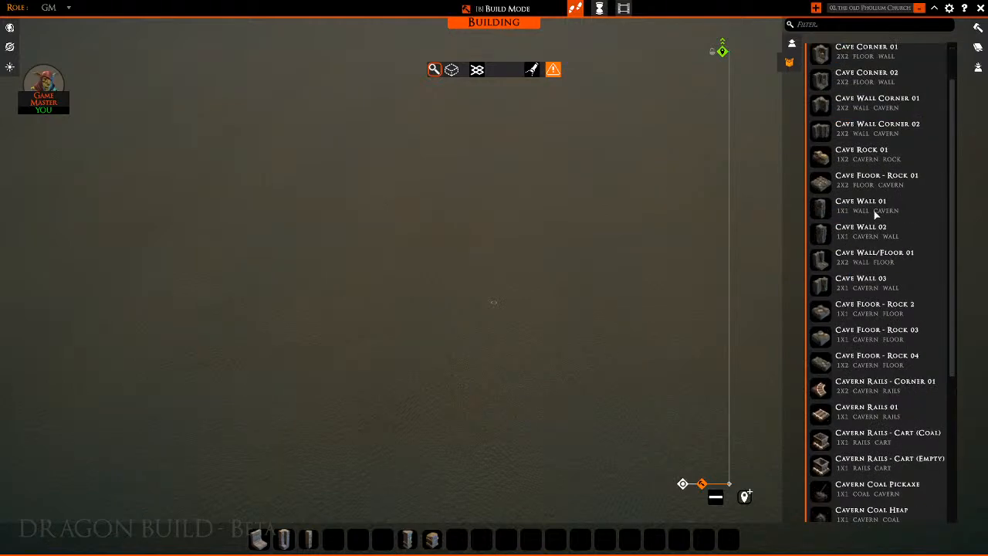
pyautogui.scroll(-2, 874, 215)
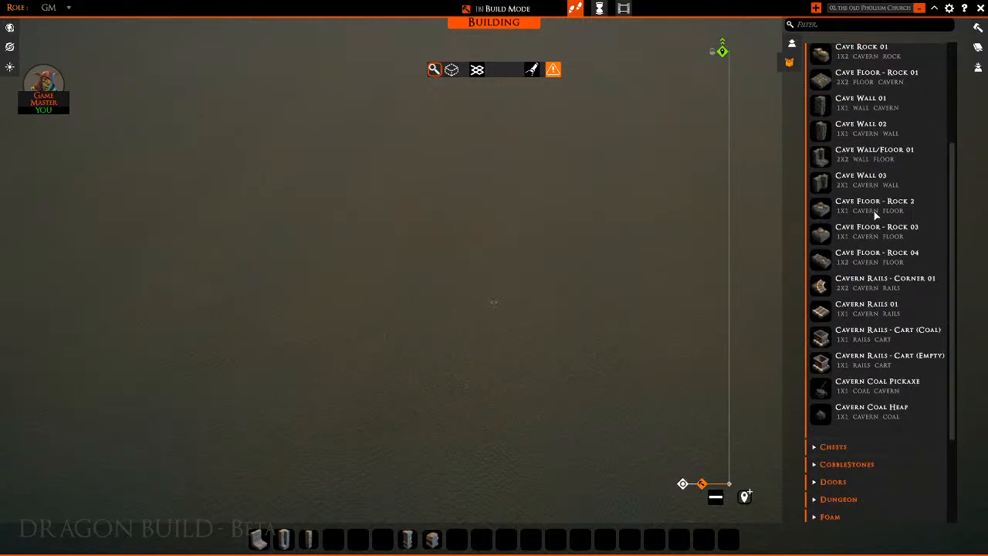
pyautogui.scroll(3, 868, 174)
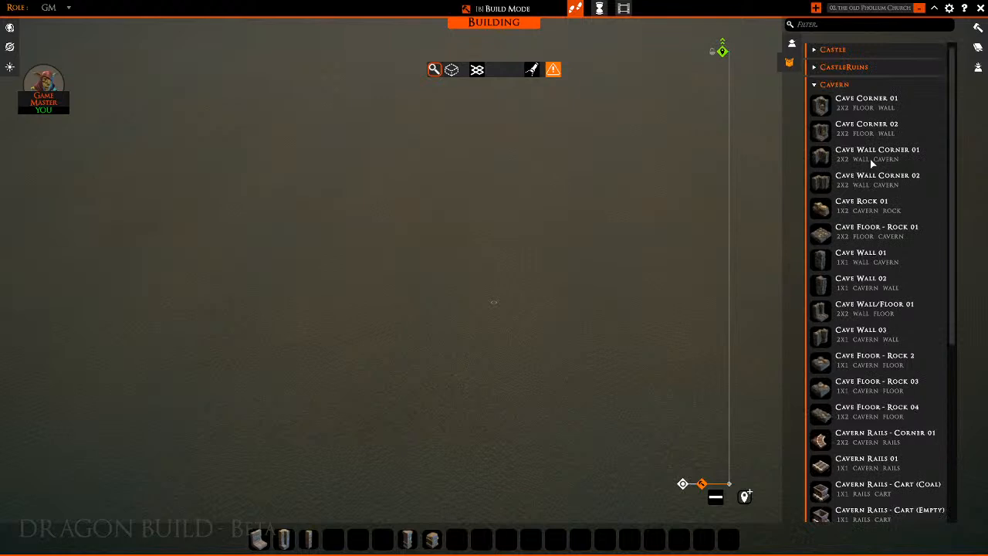
pyautogui.scroll(-2, 870, 166)
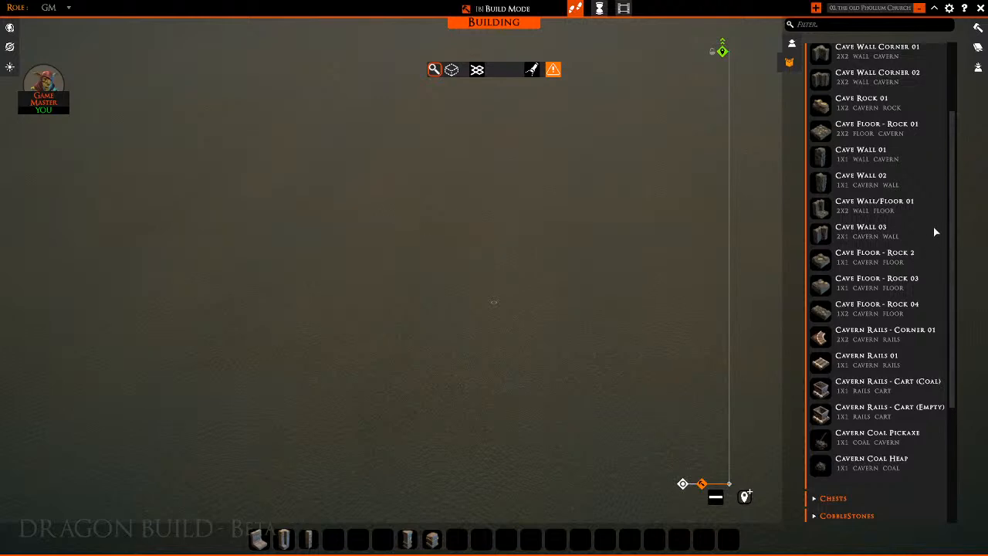
pyautogui.scroll(3, 849, 116)
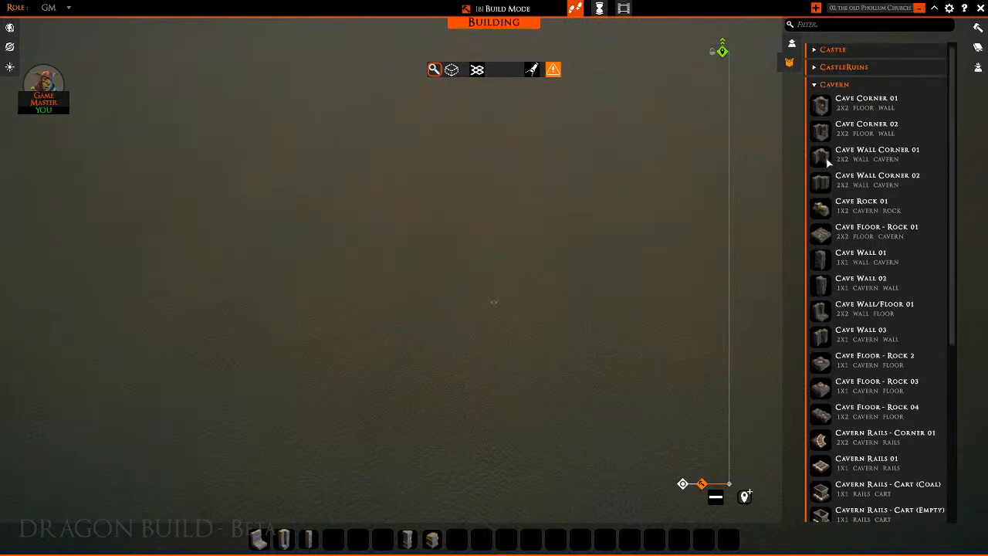
# Place three Cave Corner 02 tiles on the empty board, rotating each one to form a cave enclosure open on one side
pyautogui.click(819, 130)
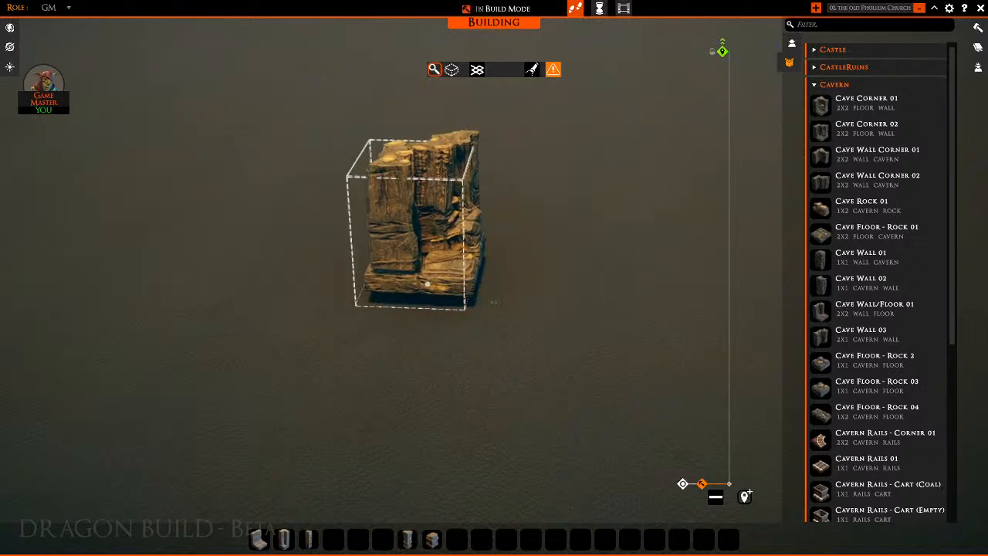
pyautogui.click(392, 307)
pyautogui.press('r')
pyautogui.press('r')
pyautogui.press('r')
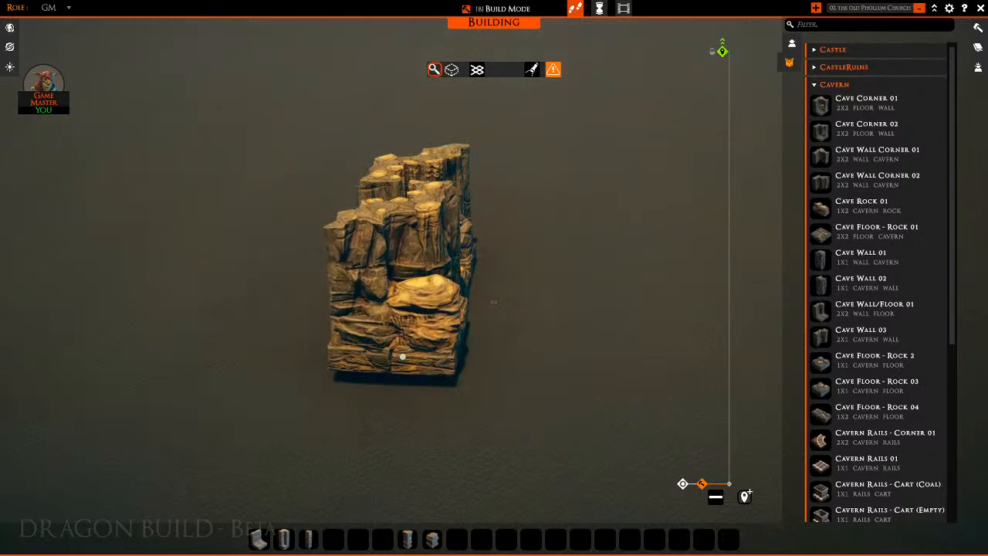
pyautogui.click(410, 342)
pyautogui.press('r')
pyautogui.press('r')
pyautogui.press('r')
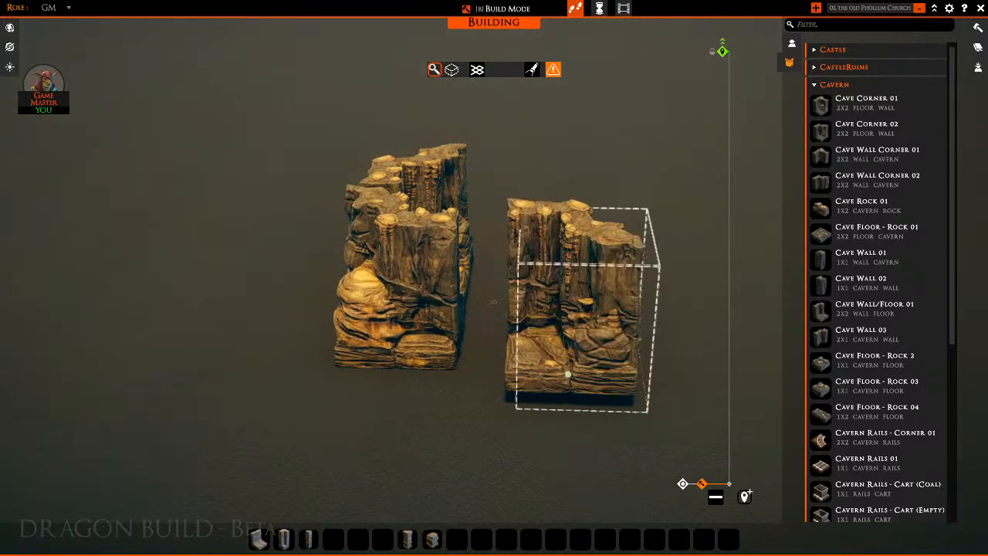
pyautogui.click(515, 346)
pyautogui.rightClick(675, 347)
pyautogui.moveTo(675, 347); pyautogui.dragTo(704, 322, button='right')
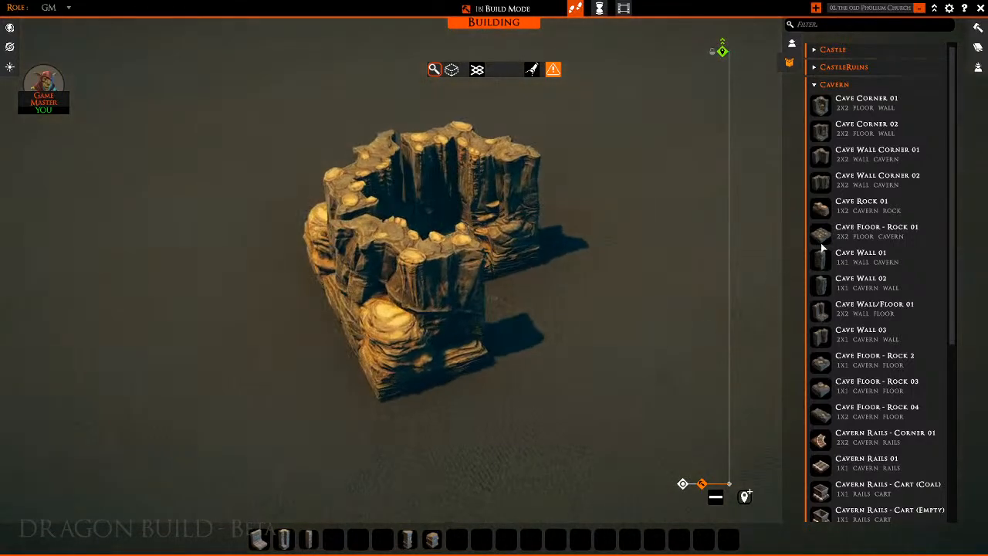
# Place a 1x1 Cave Floor - Rock 2 tile in the opening of the cave enclosure
pyautogui.click(820, 359)
pyautogui.press('d')
pyautogui.press('q')
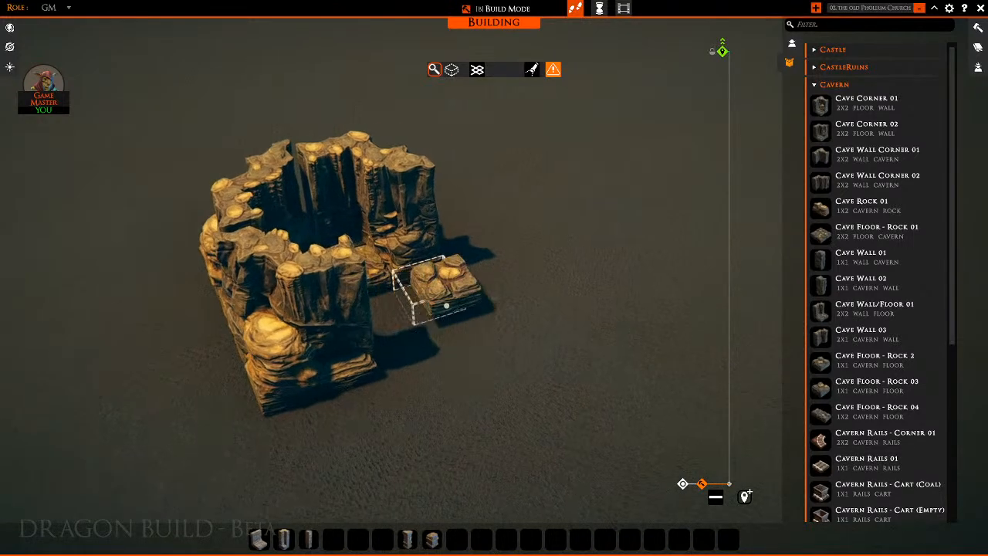
pyautogui.click(449, 281)
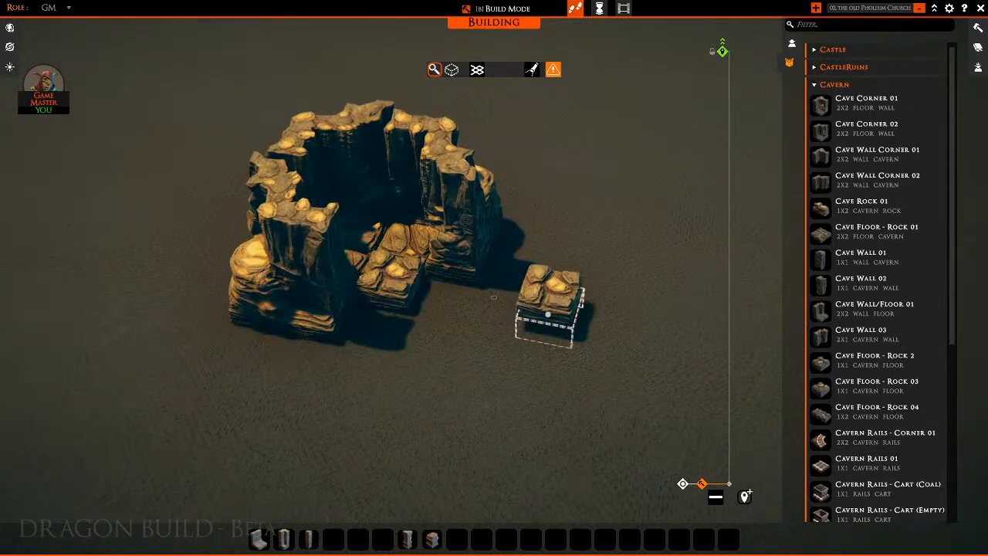
pyautogui.rightClick(540, 327)
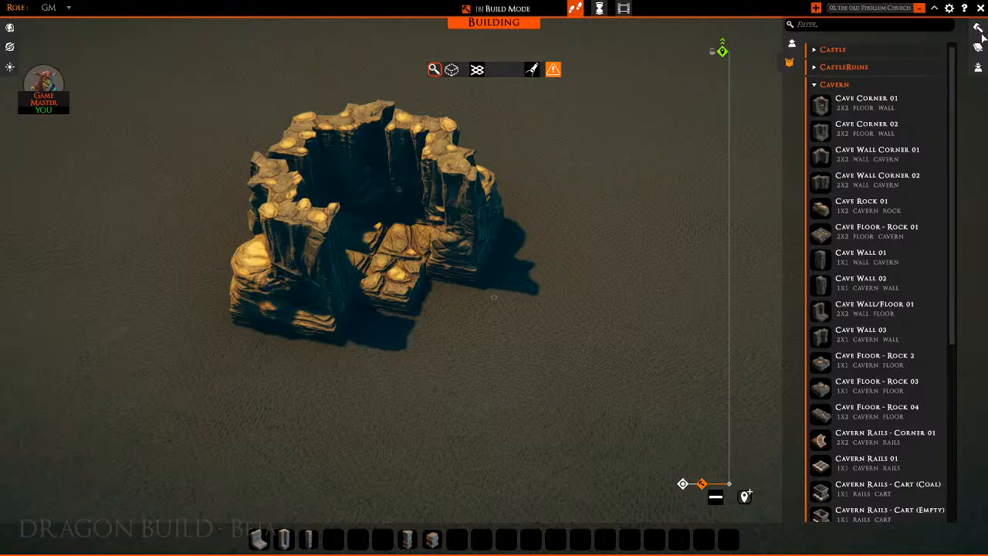
# Exit the board to the main menu and start playing The Dungeon campaign
pyautogui.click(980, 8)
pyautogui.click(533, 256)
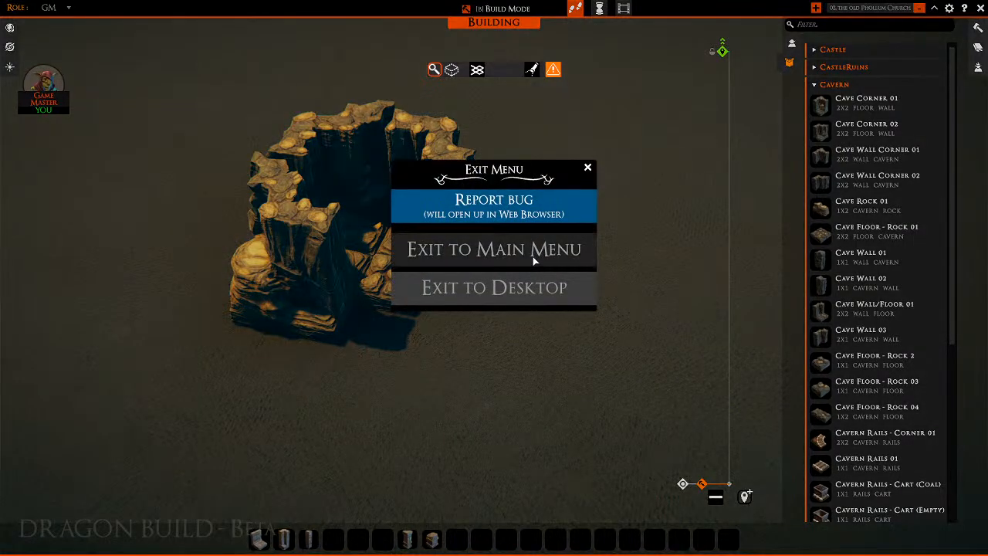
pyautogui.click(460, 345)
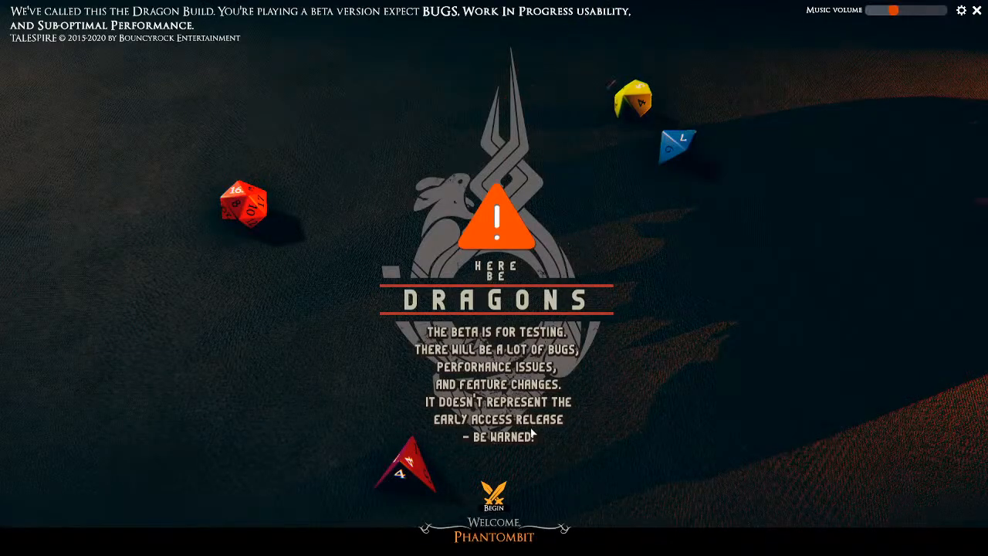
pyautogui.click(494, 492)
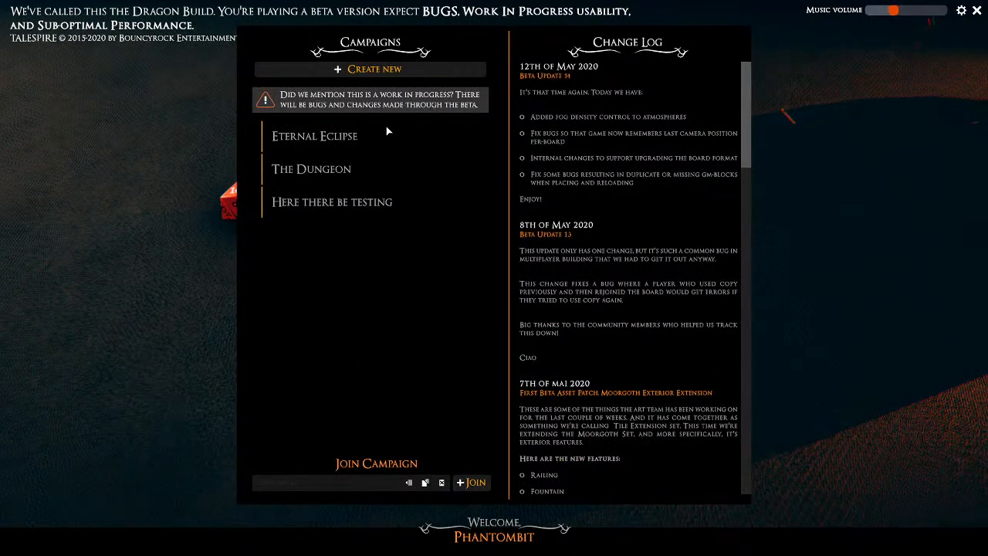
pyautogui.click(314, 171)
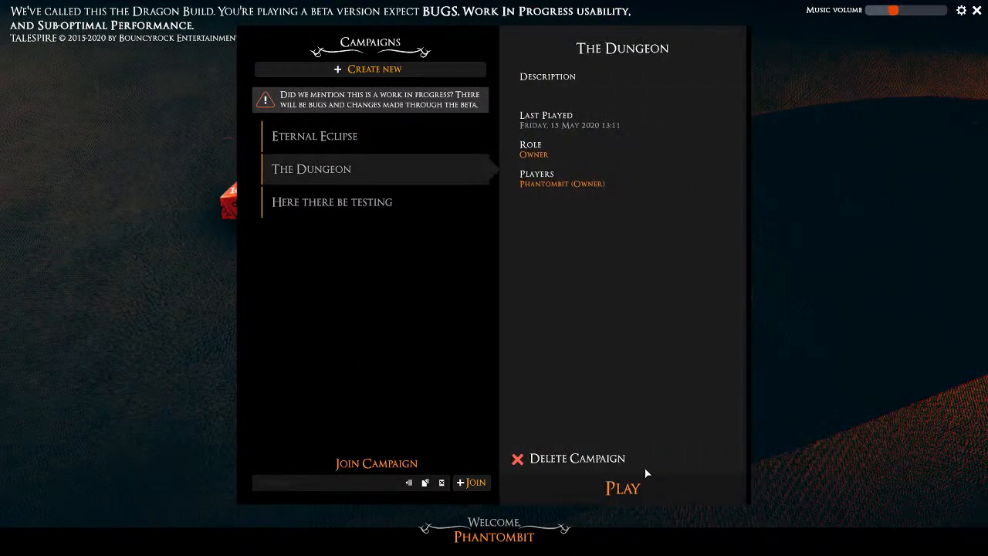
pyautogui.click(623, 480)
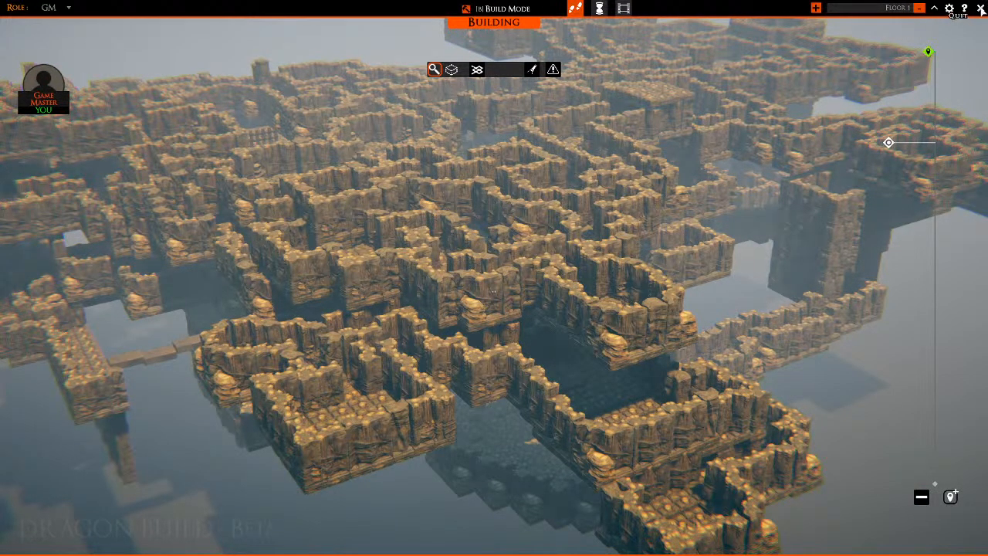
# Leave The Dungeon campaign for the main menu and start playing the Eternal Eclipse campaign
pyautogui.click(981, 8)
pyautogui.click(542, 259)
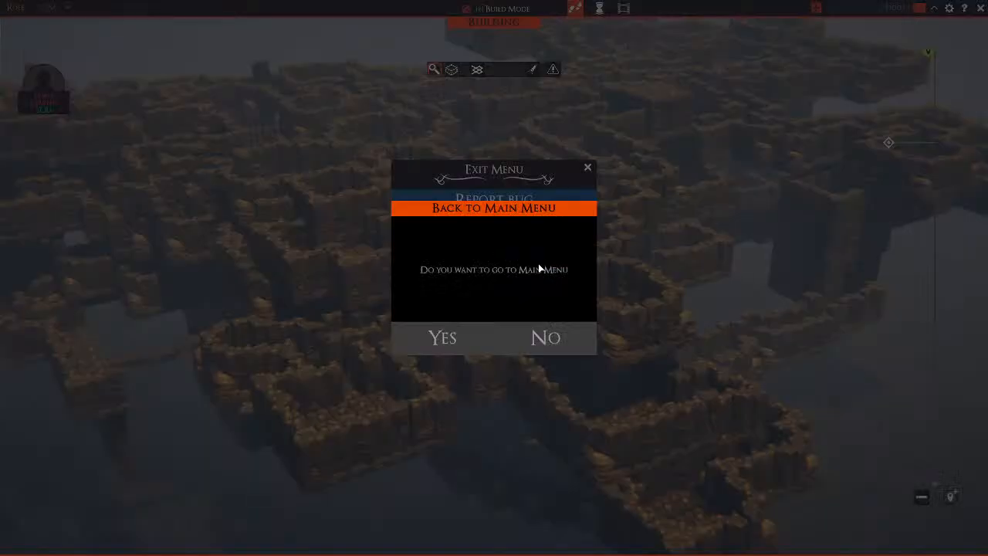
pyautogui.click(483, 345)
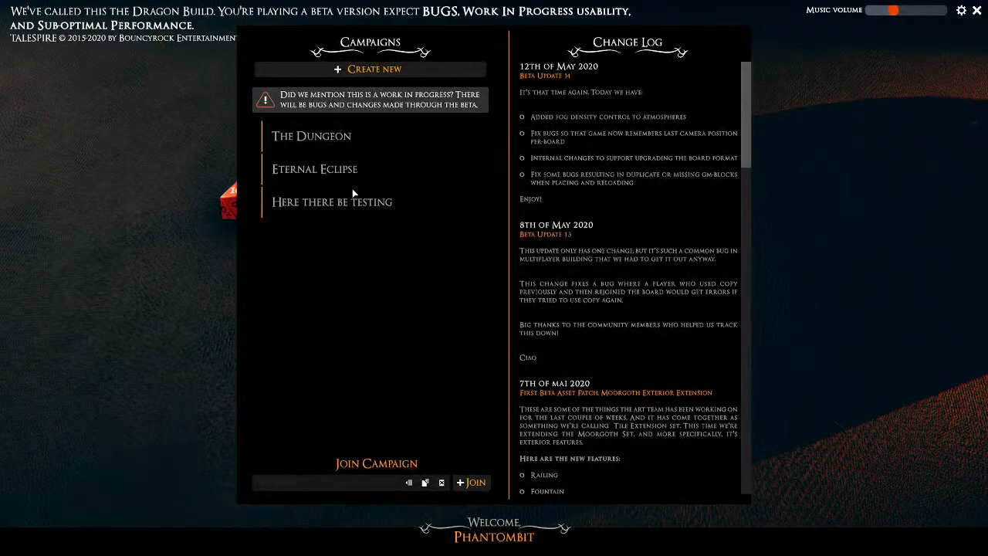
pyautogui.click(344, 171)
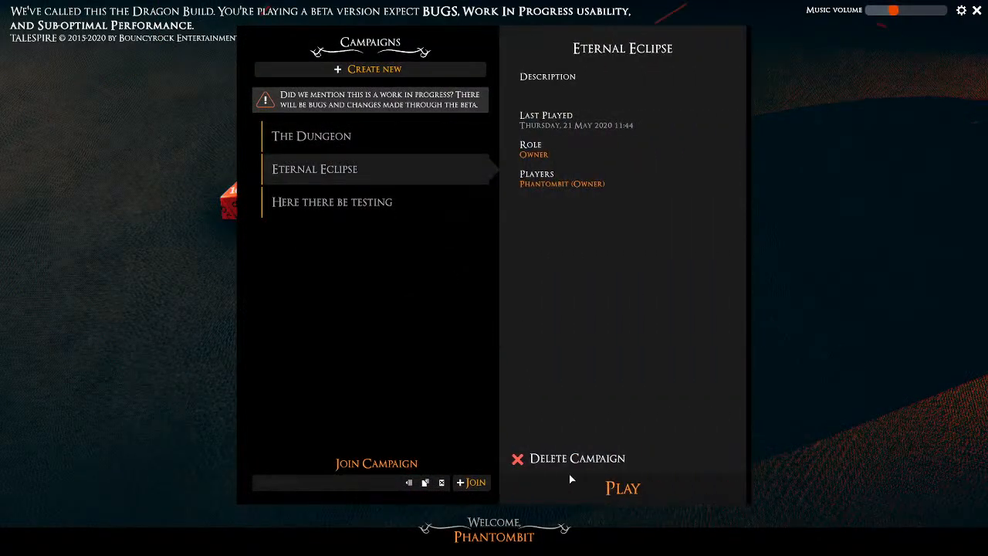
pyautogui.click(624, 489)
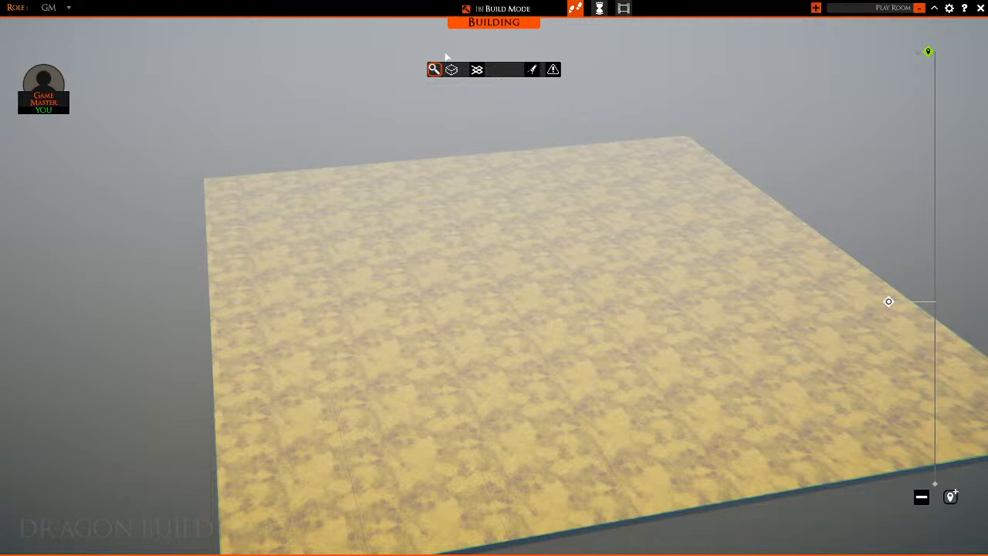
# Open the campaign board for the old Phollum church and bring the cave enclosure into view
pyautogui.press('b')
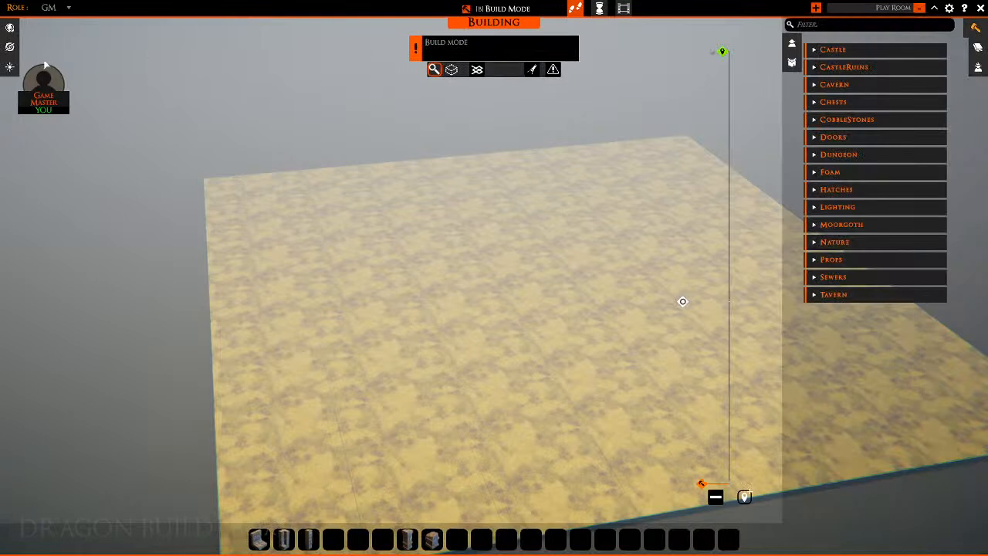
pyautogui.click(11, 28)
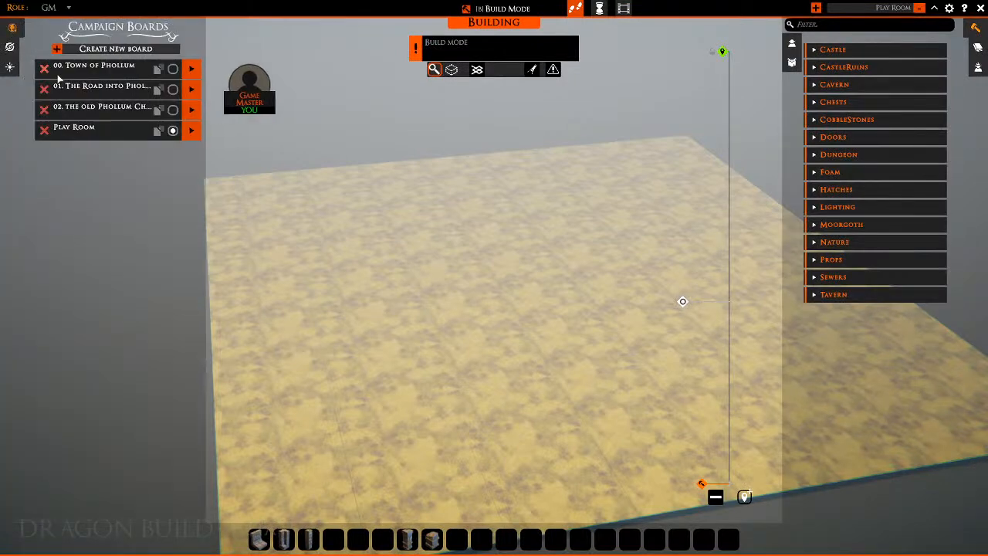
pyautogui.click(112, 112)
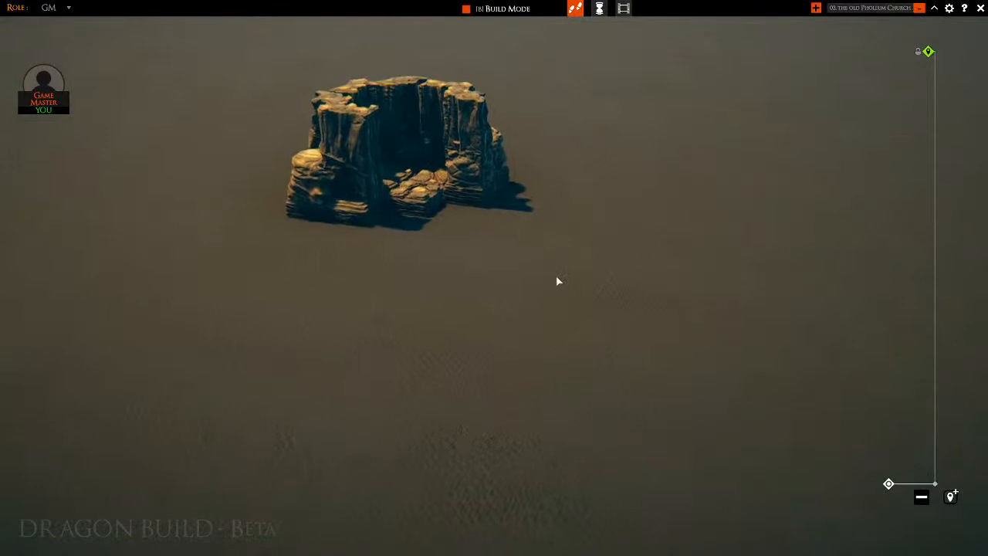
pyautogui.press('w')
pyautogui.press('a')
pyautogui.press('d')
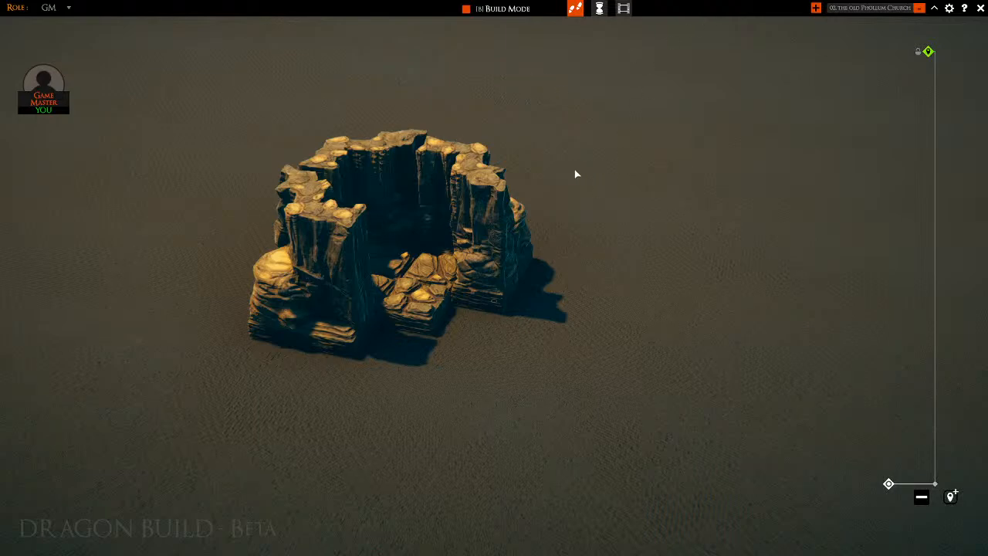
# Enter build mode and place a 1x2 Dungeon Floor 01 tile in front of the cave opening
pyautogui.press('b')
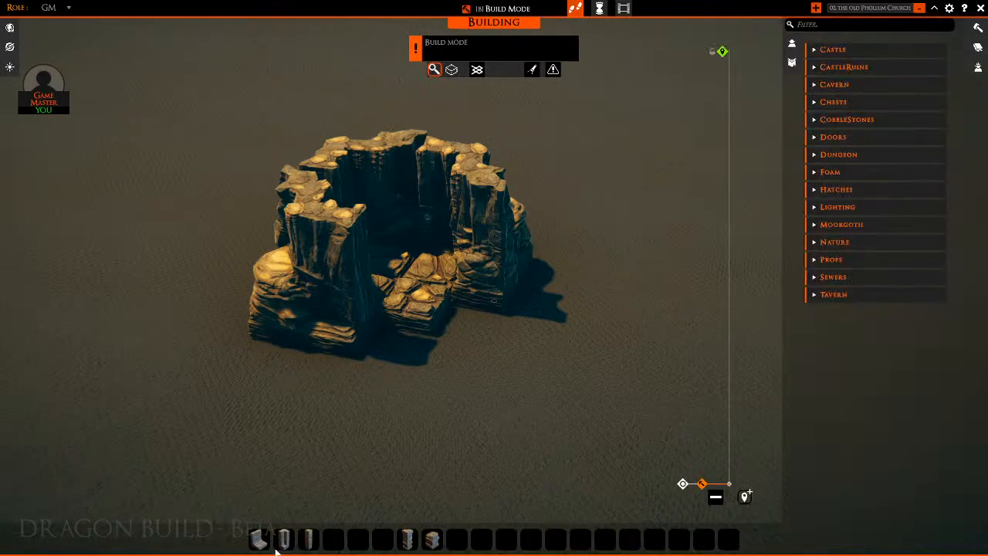
pyautogui.press('d')
pyautogui.press('d')
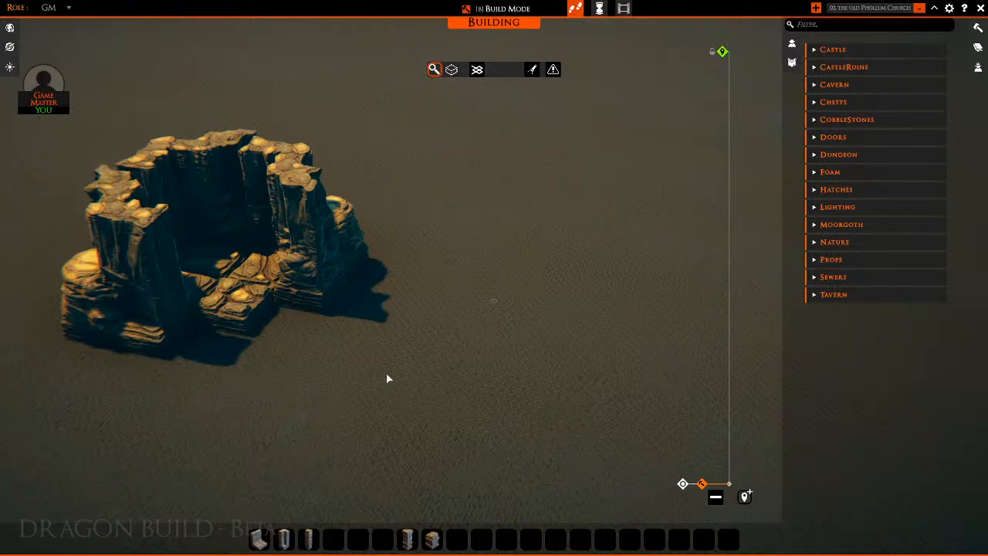
pyautogui.press('s')
pyautogui.press('a')
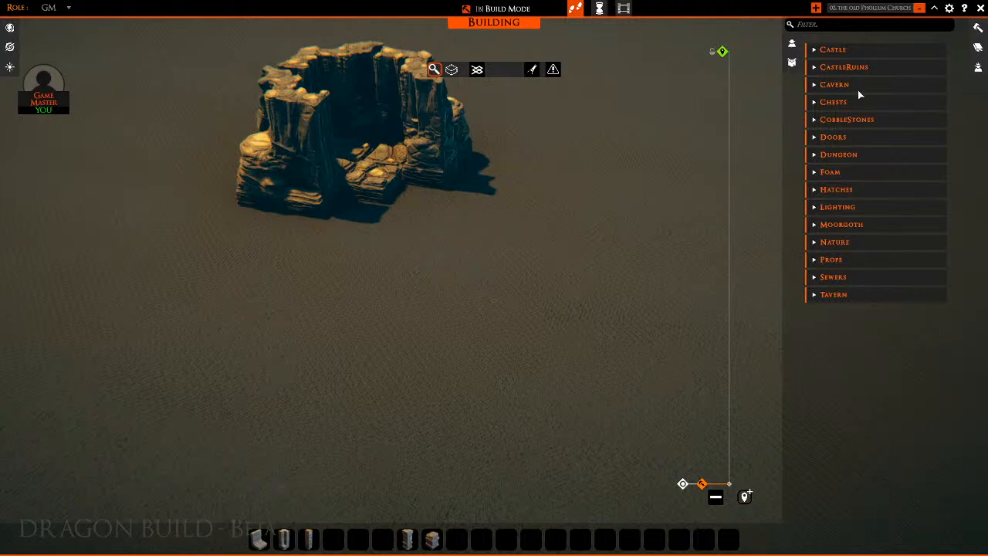
pyautogui.click(815, 158)
pyautogui.scroll(-3, 869, 255)
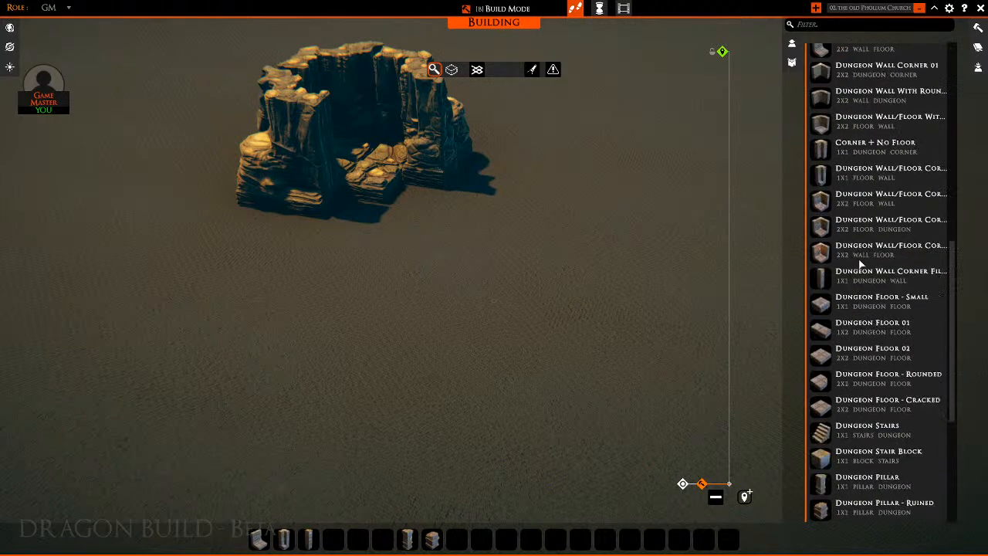
pyautogui.click(835, 278)
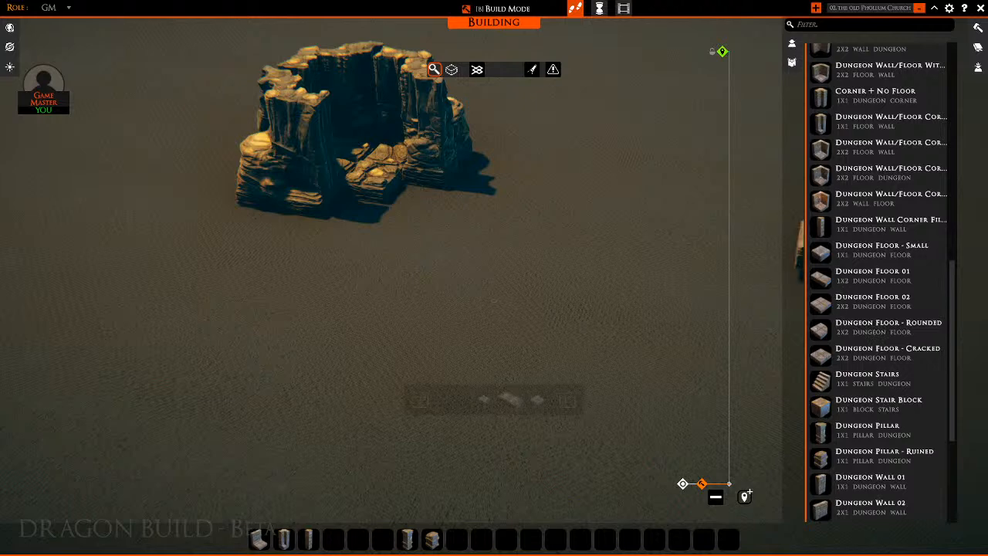
pyautogui.click(374, 211)
pyautogui.press('a')
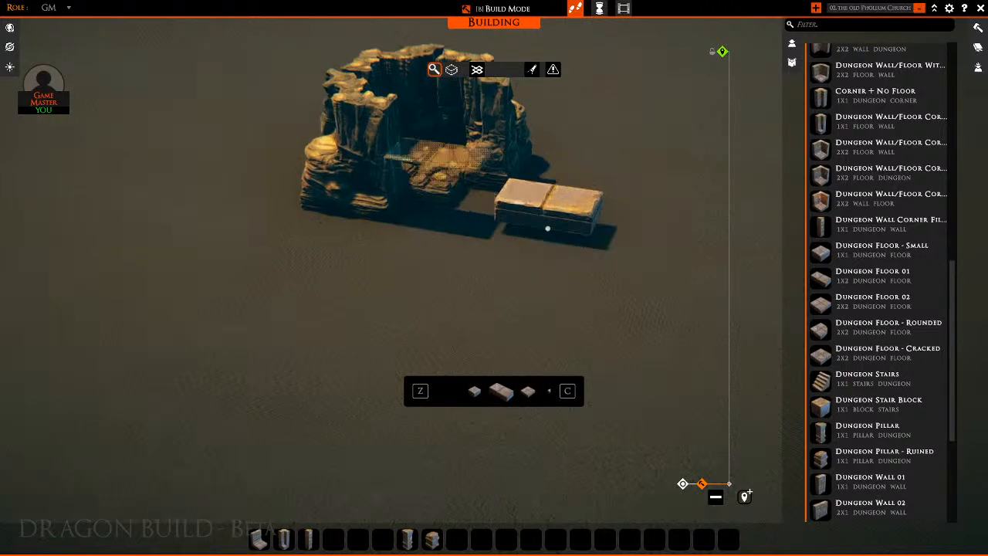
# Fill the gap between the cave wall and the new floor with a 1x1 Dungeon Floor - Small tile
pyautogui.rightClick(547, 227)
pyautogui.click(834, 251)
pyautogui.click(516, 193)
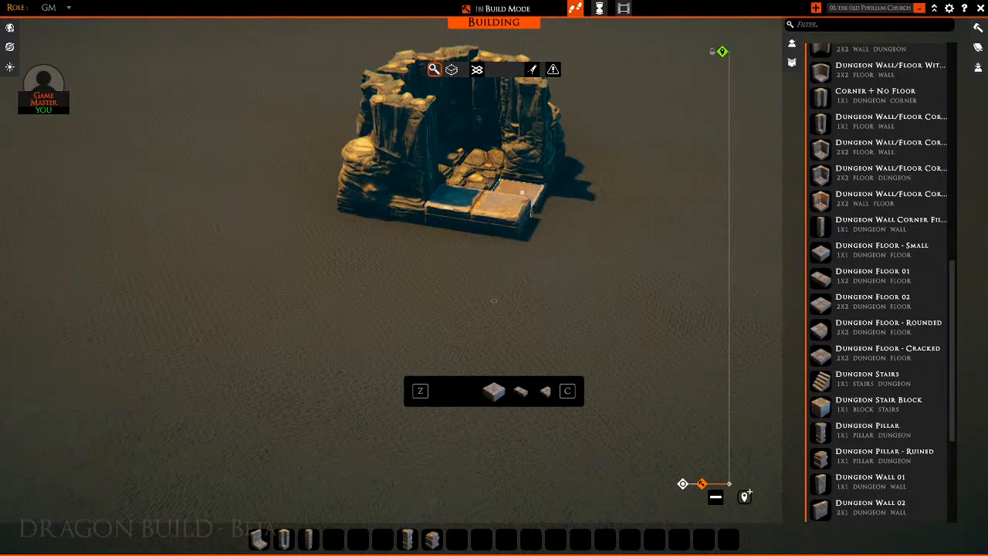
pyautogui.click(517, 185)
pyautogui.rightClick(670, 199)
pyautogui.press('d')
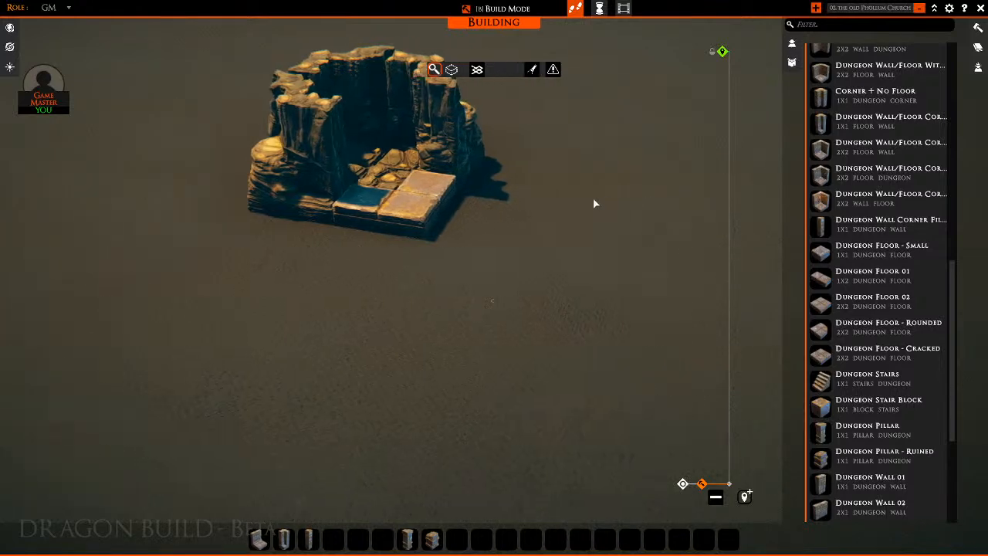
# Place a 2x2 dungeon wall and floor tile beside the small floor tile, with its wall continuing from the cave edge
pyautogui.press('w')
pyautogui.press('q')
pyautogui.moveTo(543, 213); pyautogui.dragTo(573, 209, button='middle')
pyautogui.press('a')
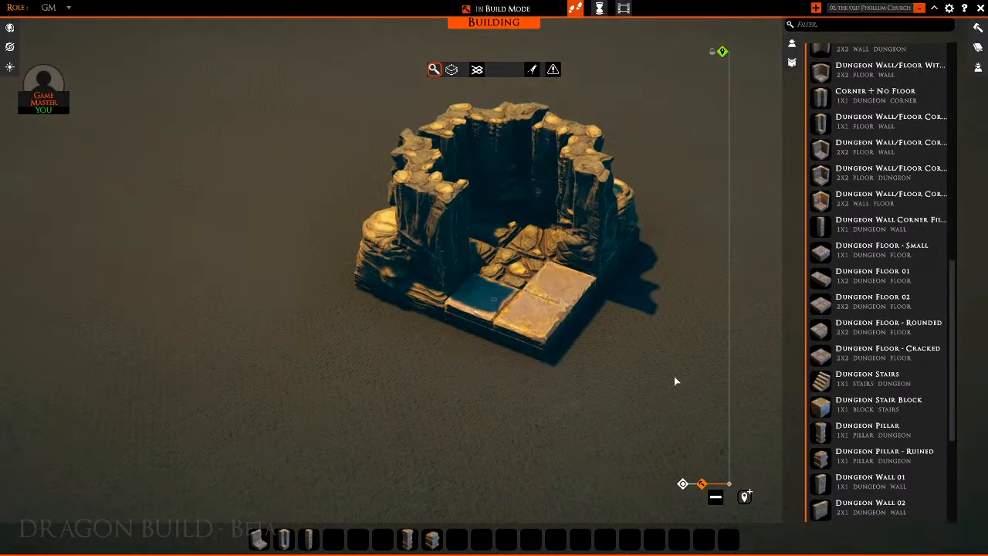
pyautogui.click(278, 539)
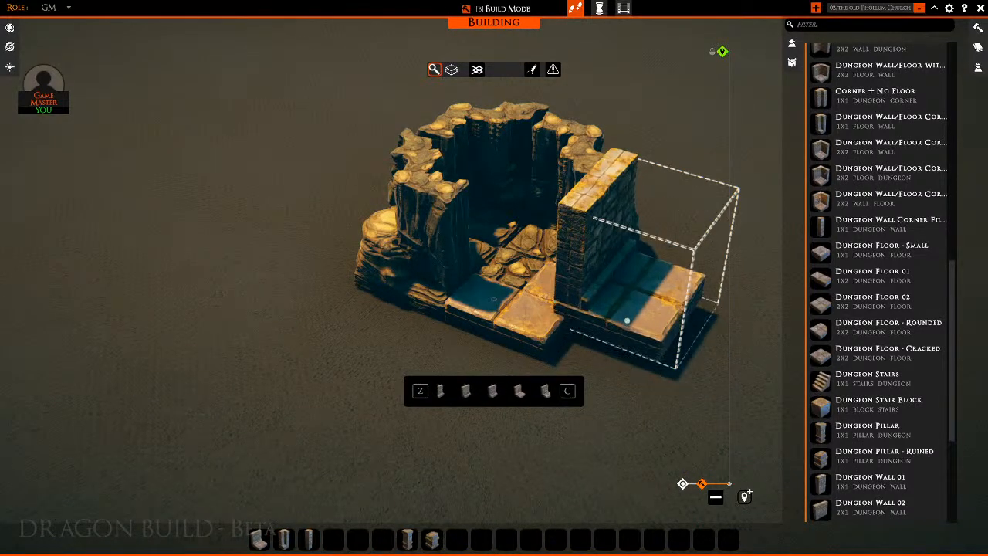
pyautogui.click(666, 310)
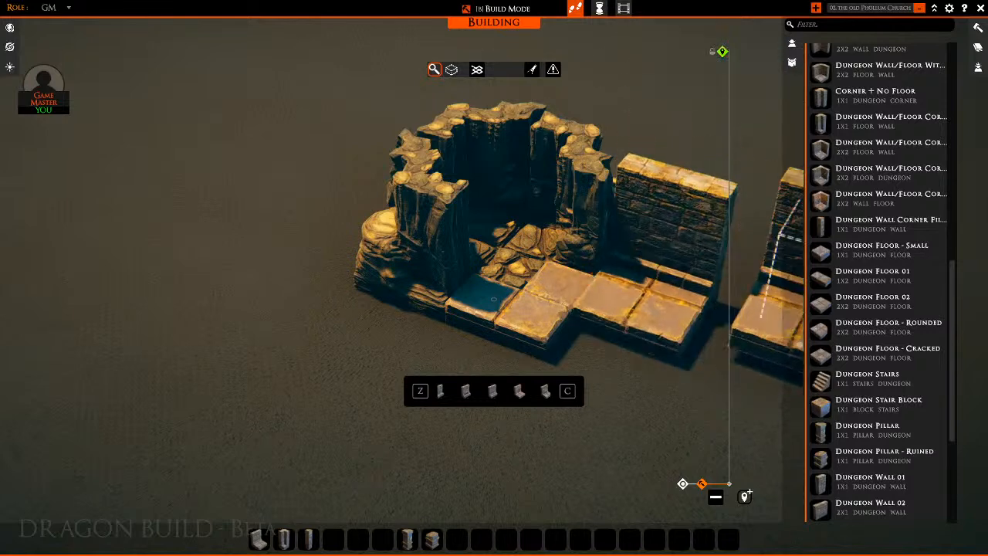
pyautogui.press('d')
pyautogui.press('s')
pyautogui.press('a')
pyautogui.press('s')
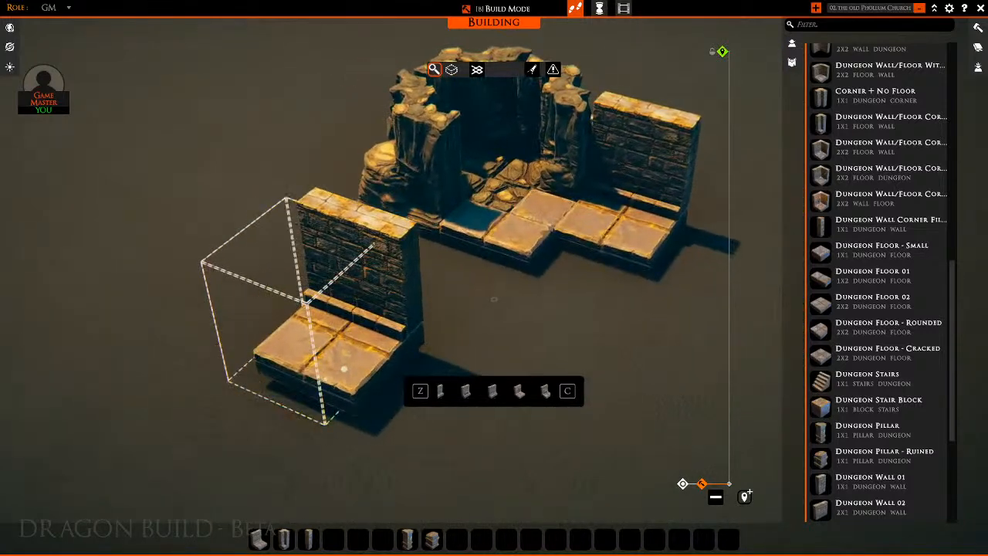
pyautogui.rightClick(414, 376)
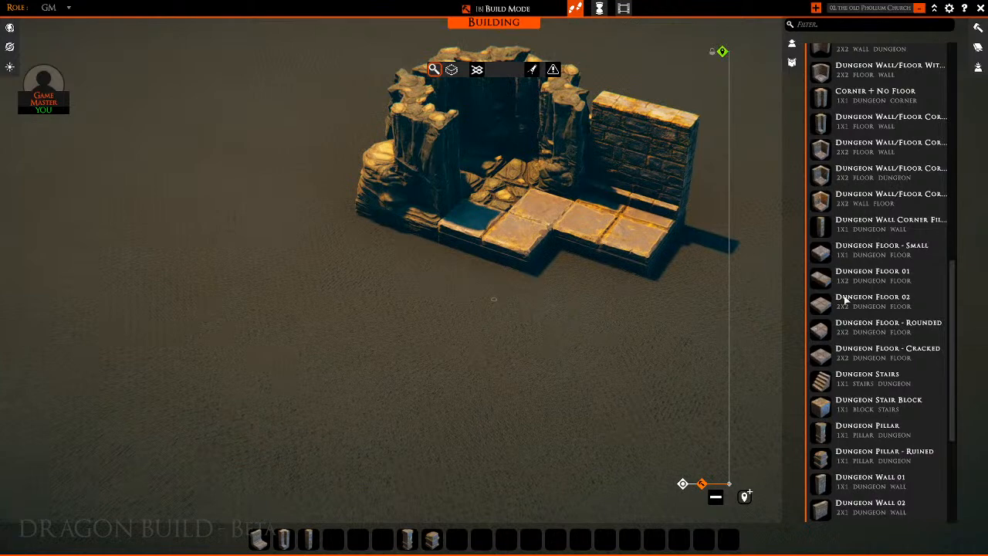
# Place another 1x1 Dungeon Floor - Small tile at the open front corner of the cave entrance floor
pyautogui.scroll(-5, 845, 300)
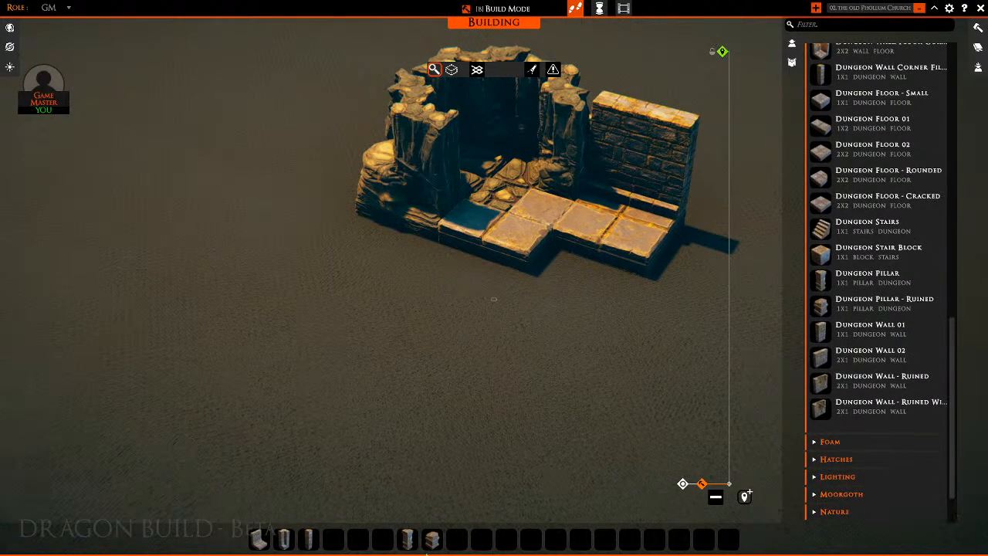
pyautogui.scroll(3, 865, 189)
pyautogui.click(827, 259)
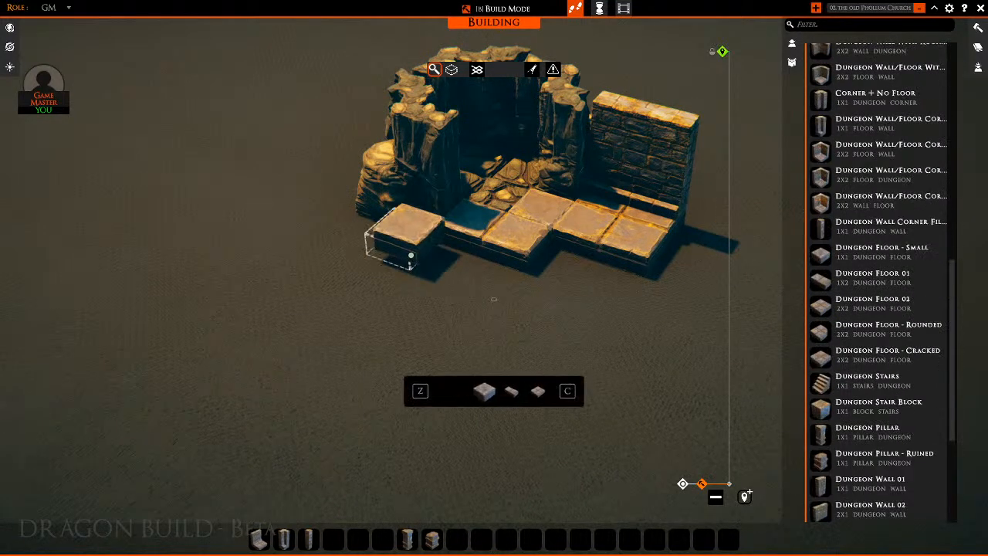
pyautogui.click(437, 262)
pyautogui.press('a')
pyautogui.rightClick(512, 315)
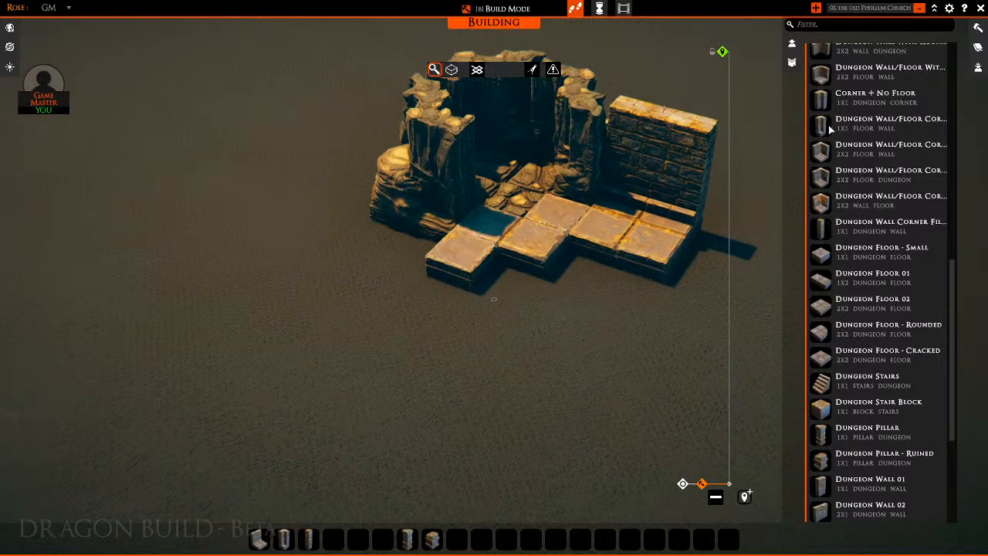
# Place a 2x1 Dungeon Wall 02 along the outer side of the entrance floor, opposite the first dungeon wall
pyautogui.scroll(-1, 880, 221)
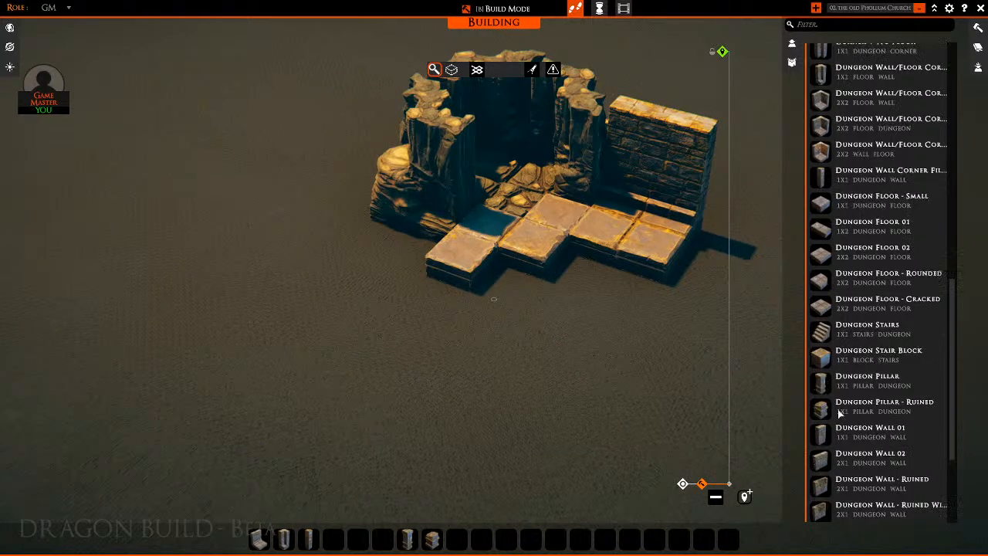
pyautogui.click(823, 460)
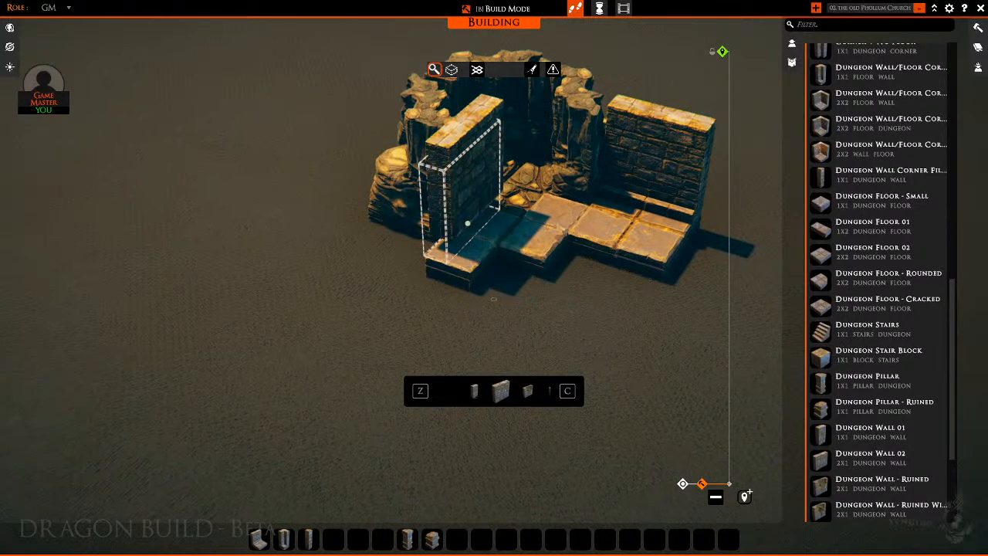
pyautogui.click(505, 236)
pyautogui.rightClick(505, 236)
pyautogui.moveTo(766, 305); pyautogui.dragTo(522, 303, button='middle')
pyautogui.moveTo(541, 196); pyautogui.dragTo(615, 174, button='middle')
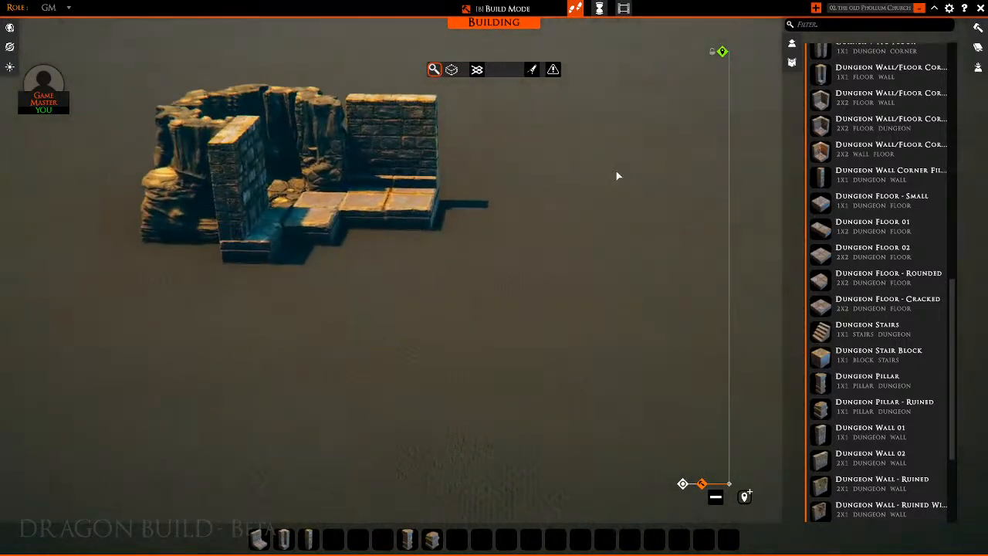
# Extend the straight dungeon wall with two more 2x2 wall and floor tiles, rotated to line up with the first
pyautogui.scroll(-3, 841, 224)
pyautogui.scroll(10, 842, 223)
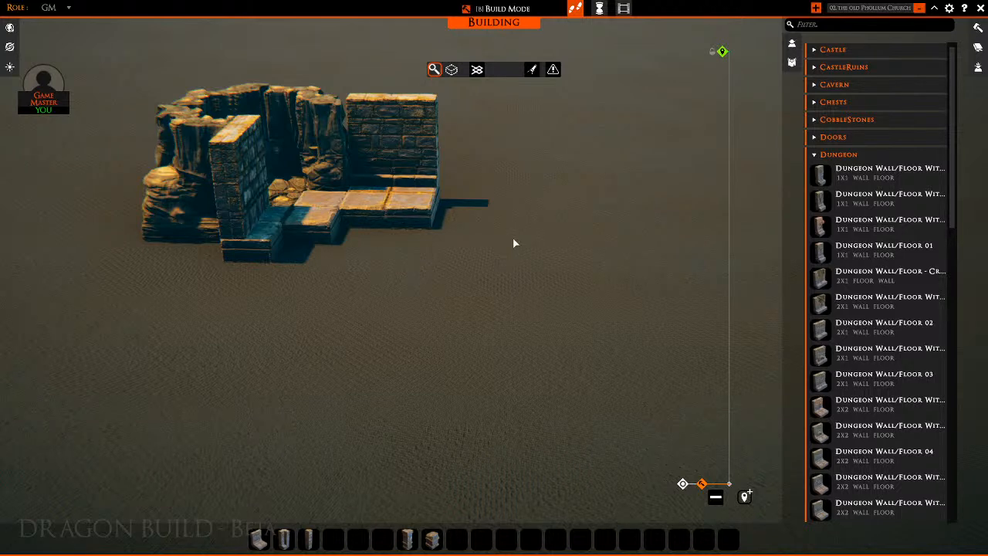
pyautogui.press('d')
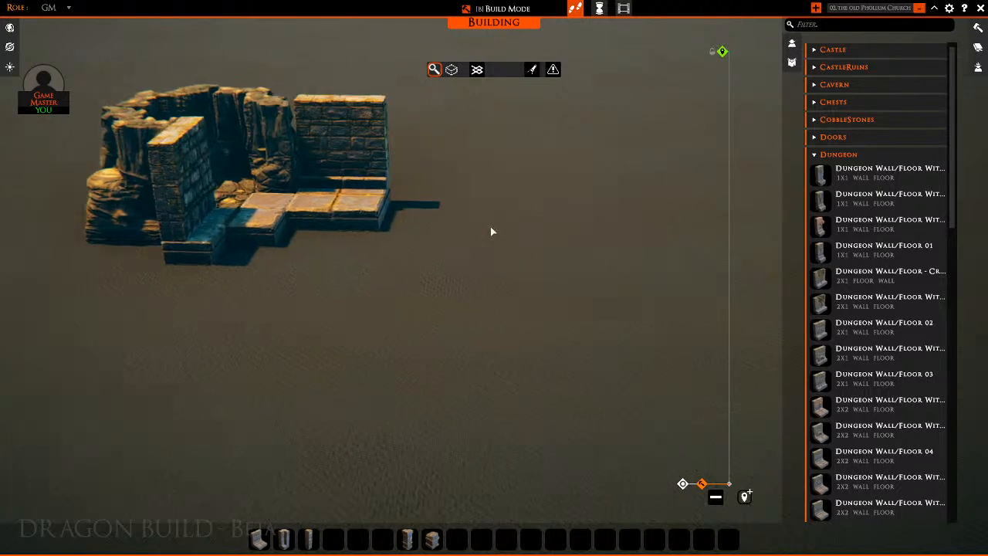
pyautogui.press('w')
pyautogui.click(258, 539)
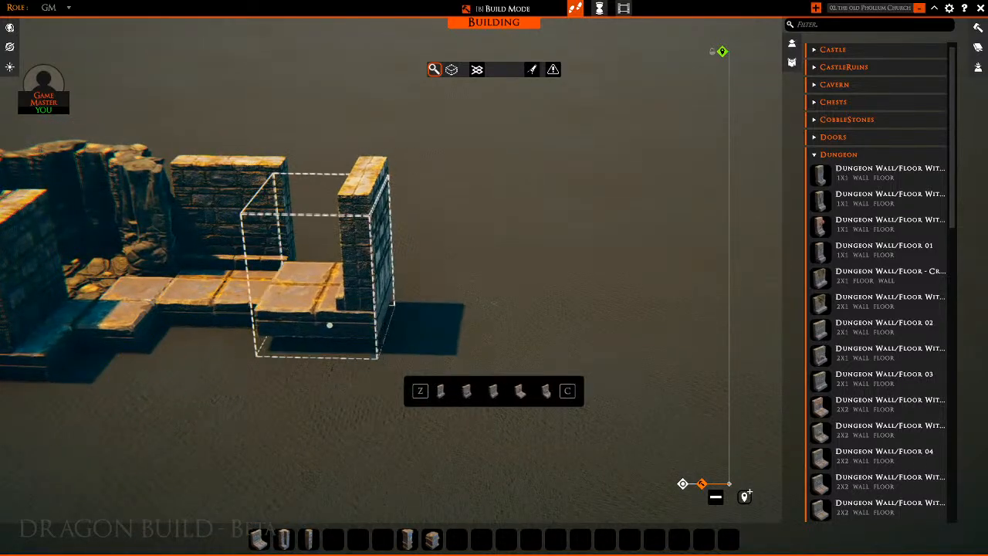
pyautogui.press('r')
pyautogui.press('r')
pyautogui.press('r')
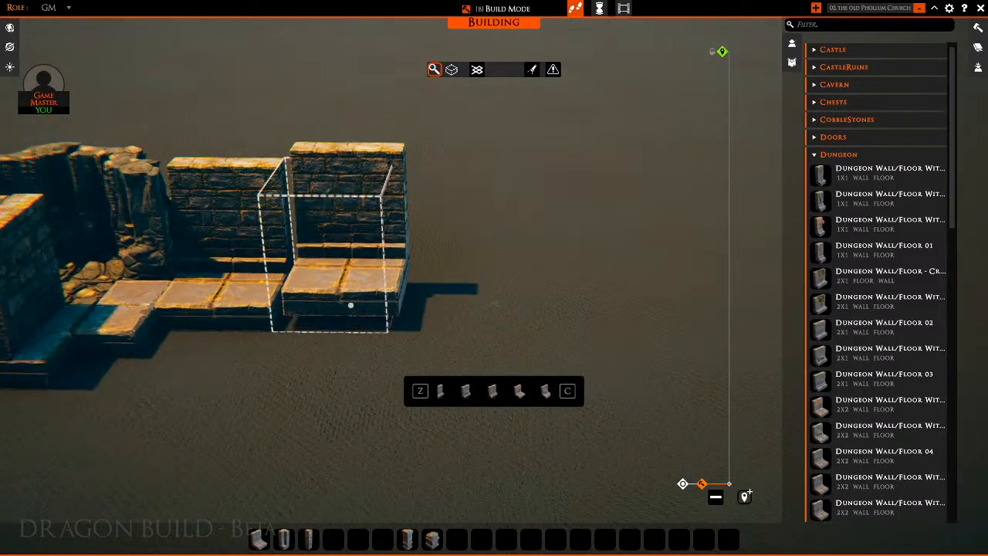
pyautogui.click(350, 304)
pyautogui.click(461, 307)
pyautogui.press('d')
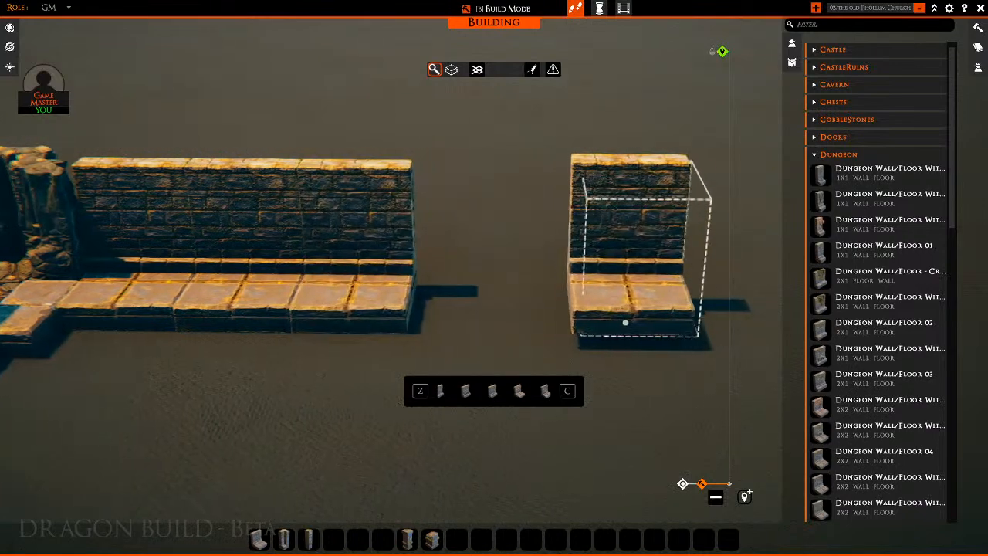
# Try to place a rotated 2x2 dungeon wall and floor tile against the short wall beside the cave, and undo the placement
pyautogui.press('a')
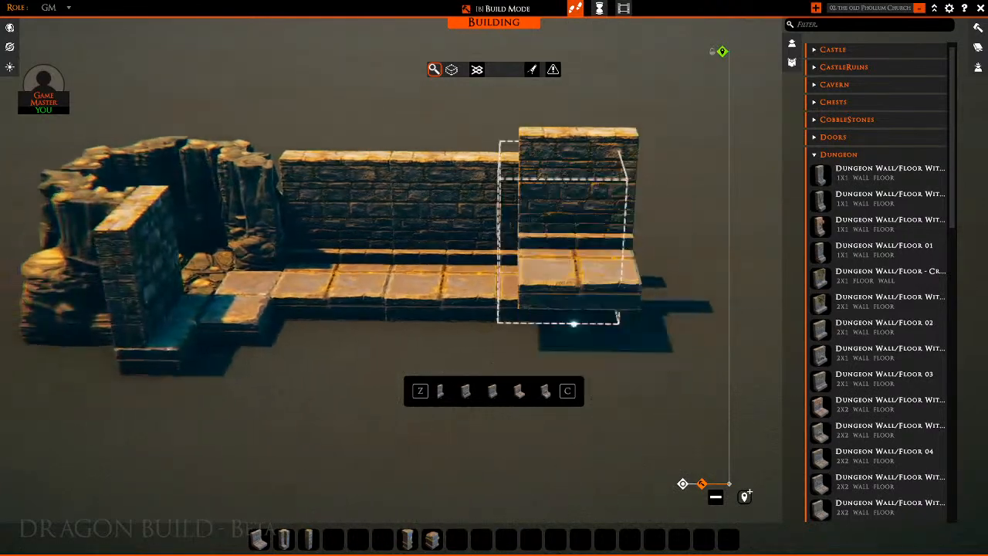
pyautogui.press('a')
pyautogui.press('s')
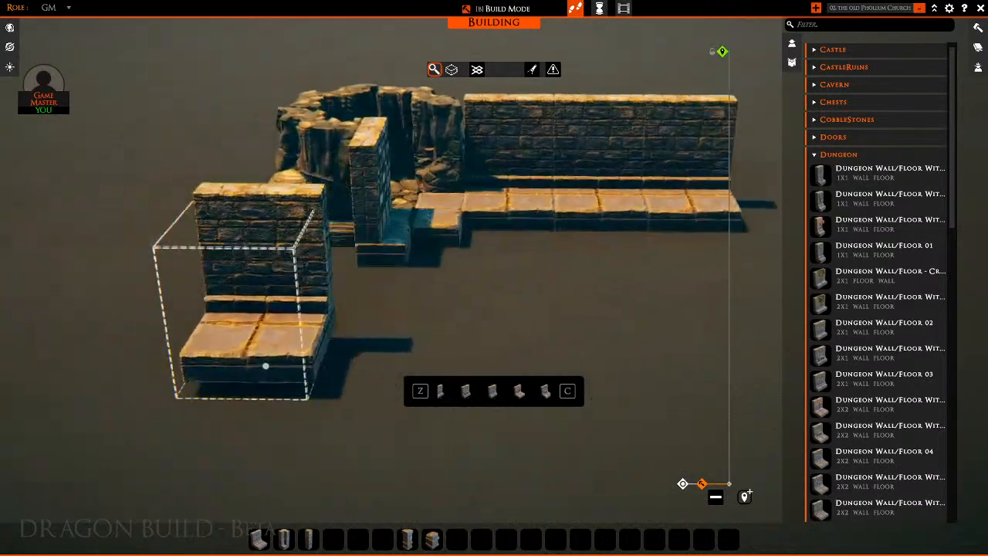
pyautogui.press('r')
pyautogui.press('r')
pyautogui.press('r')
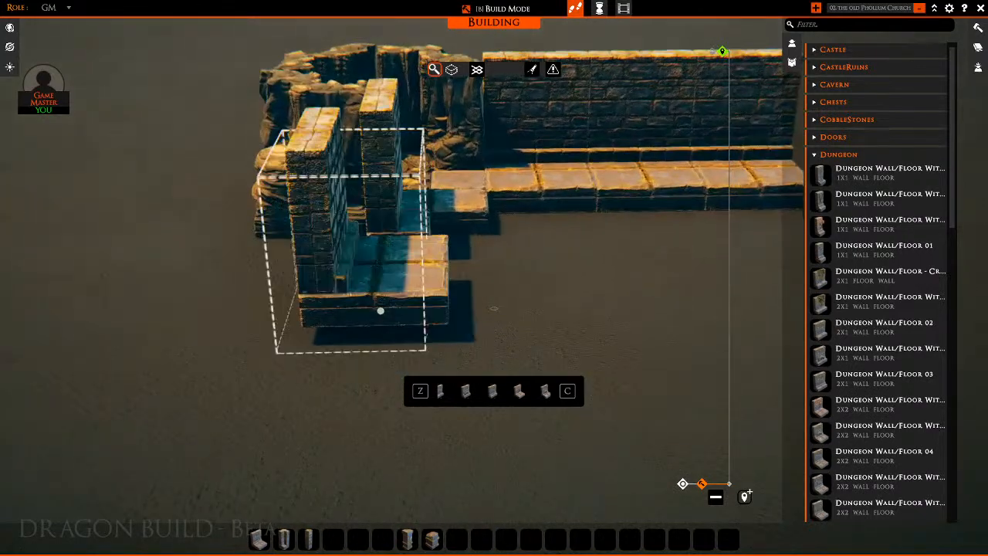
pyautogui.press('d')
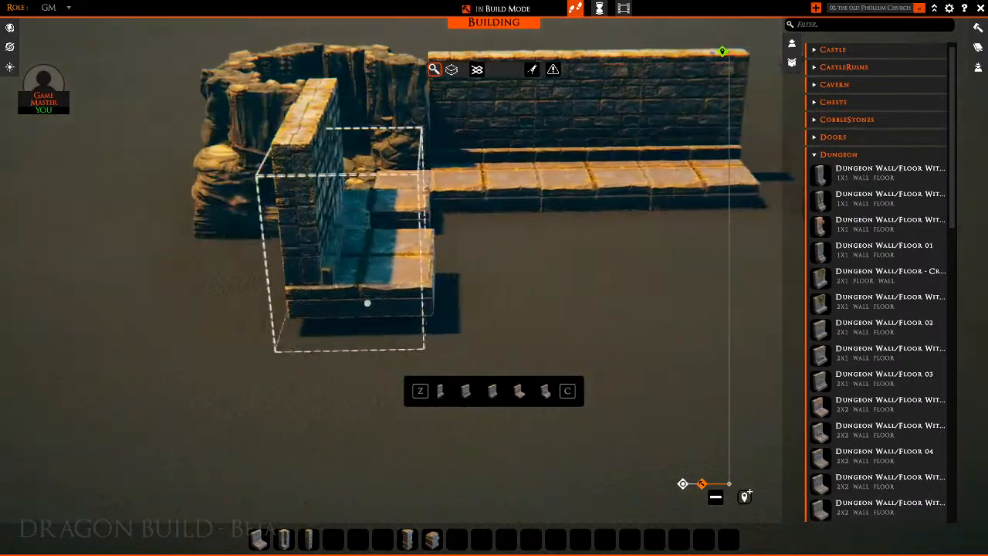
pyautogui.click(355, 304)
pyautogui.press('s')
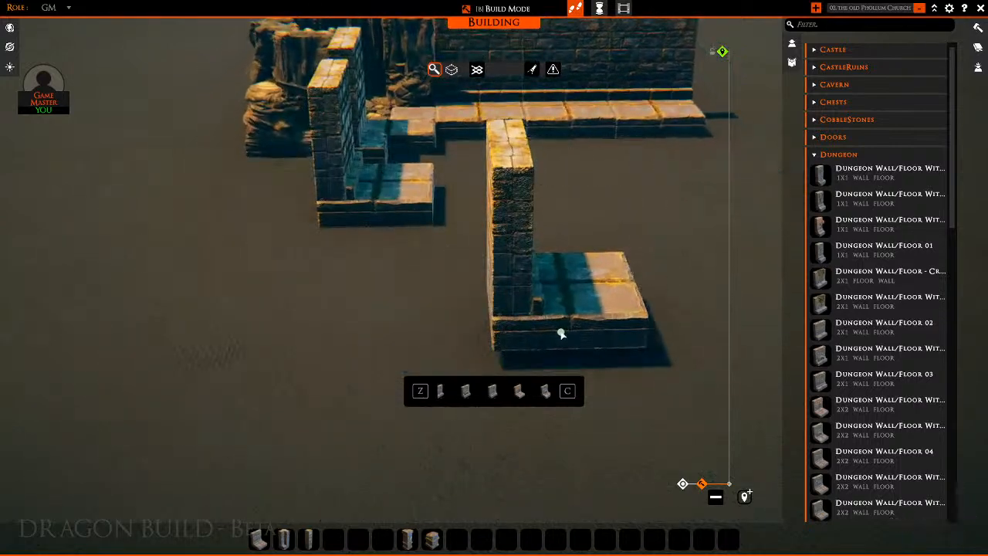
pyautogui.moveTo(563, 335); pyautogui.dragTo(425, 339, button='right')
pyautogui.hotkey('ctrl', 'z')
pyautogui.hotkey('ctrl', 'z')
# Extend the short dungeon wall beside the cave with a 2x2 wall and floor tile lined up with it
pyautogui.press('d')
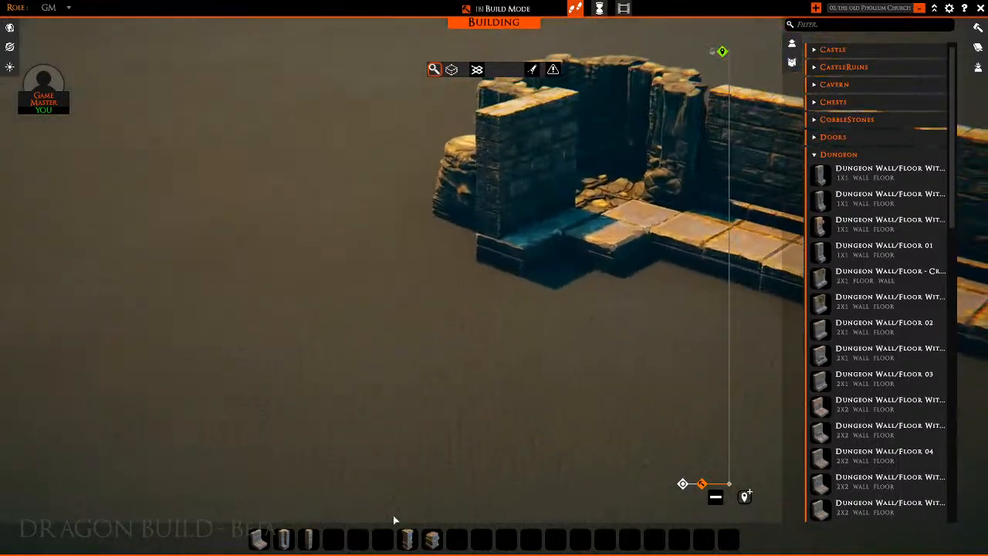
pyautogui.press('w')
pyautogui.click(259, 539)
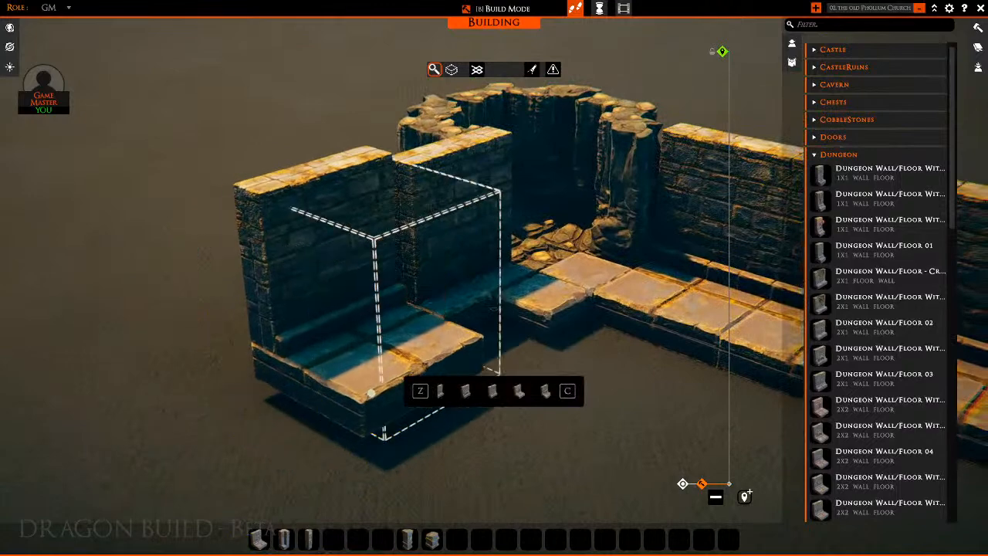
pyautogui.press('s')
pyautogui.press('d')
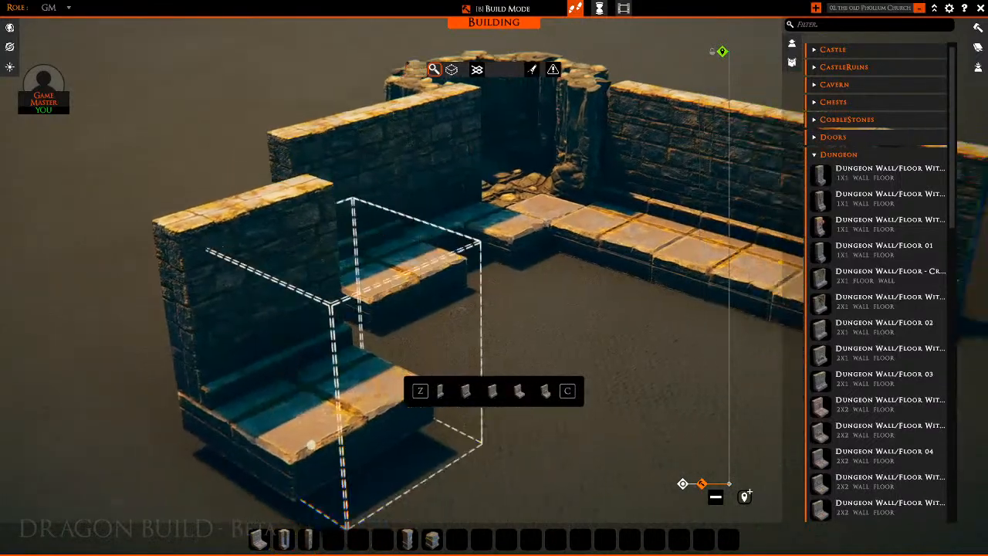
pyautogui.rightClick(271, 422)
pyautogui.press('s')
# Place another 2x2 wall and floor tile perpendicular to the extended wall, leaving room for a corner piece
pyautogui.click(282, 539)
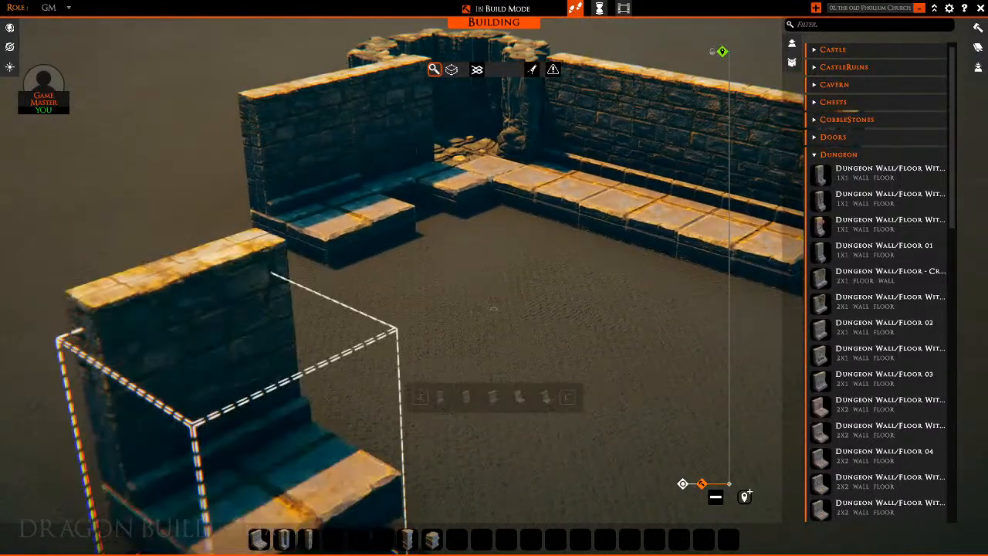
pyautogui.press('r')
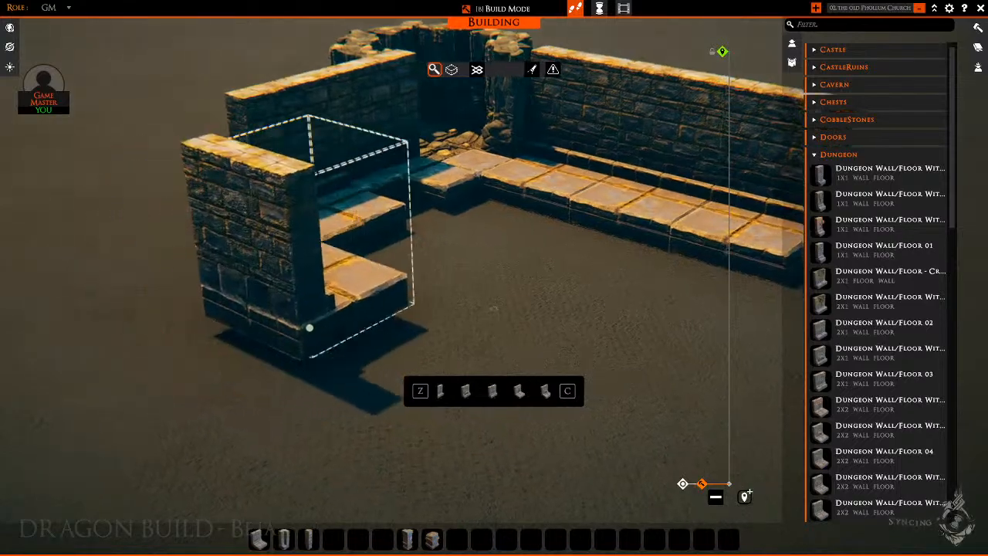
pyautogui.click(319, 323)
pyautogui.rightClick(582, 384)
pyautogui.press('s')
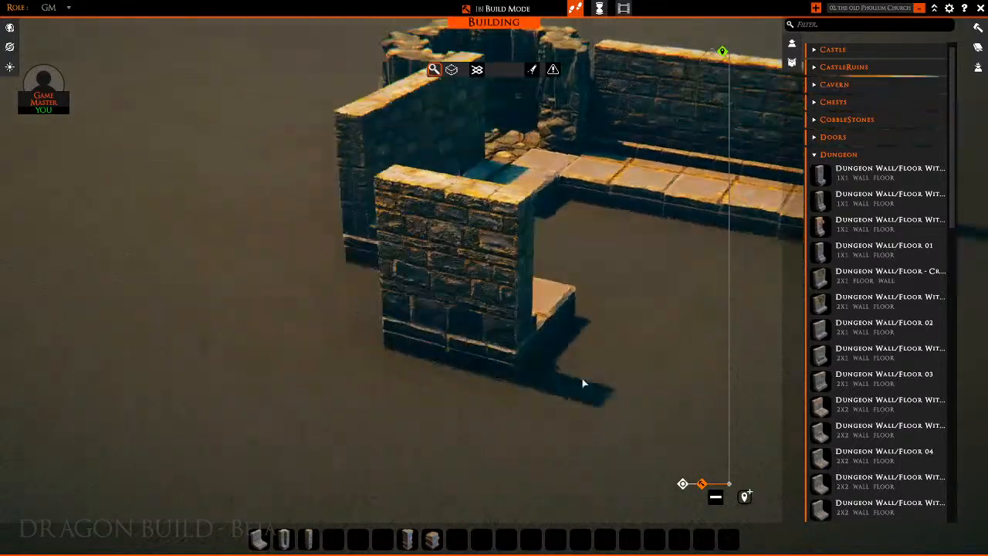
pyautogui.moveTo(582, 383); pyautogui.dragTo(659, 377, button='right')
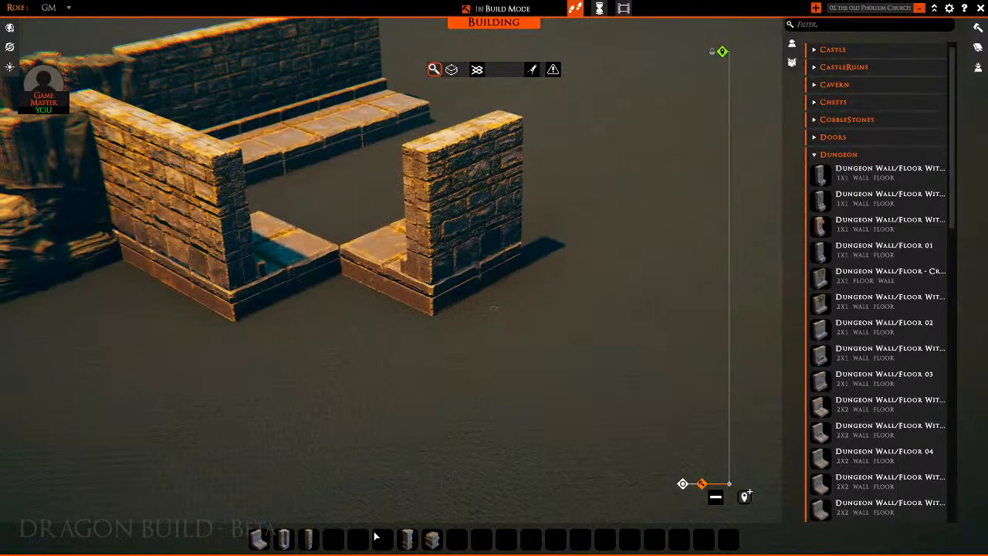
# Place a 1x1 dungeon wall and floor corner tile at the outer corner between the two perpendicular walls
pyautogui.click(283, 539)
pyautogui.click(320, 354)
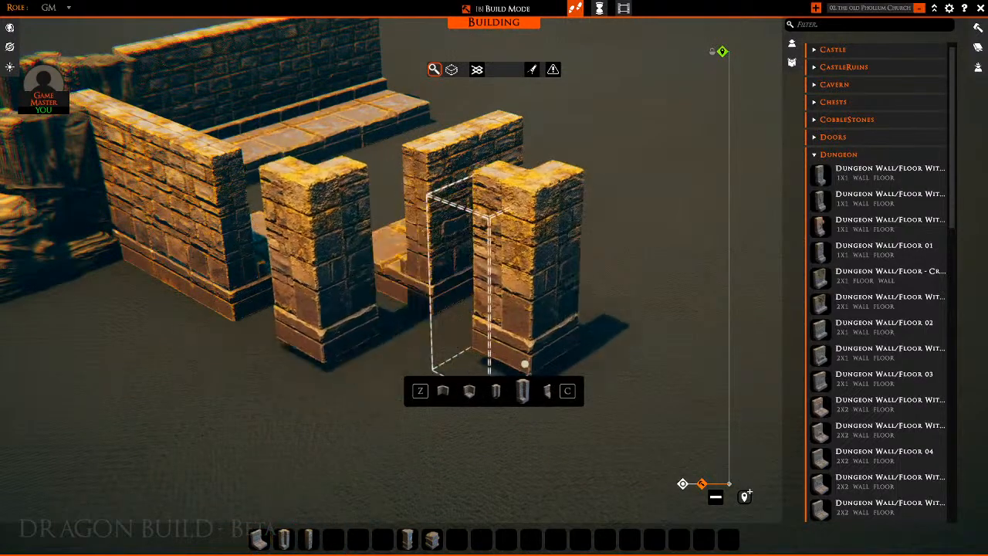
pyautogui.rightClick(525, 366)
pyautogui.moveTo(525, 366); pyautogui.dragTo(474, 390, button='right')
pyautogui.press('a')
pyautogui.press('w')
pyautogui.press('d')
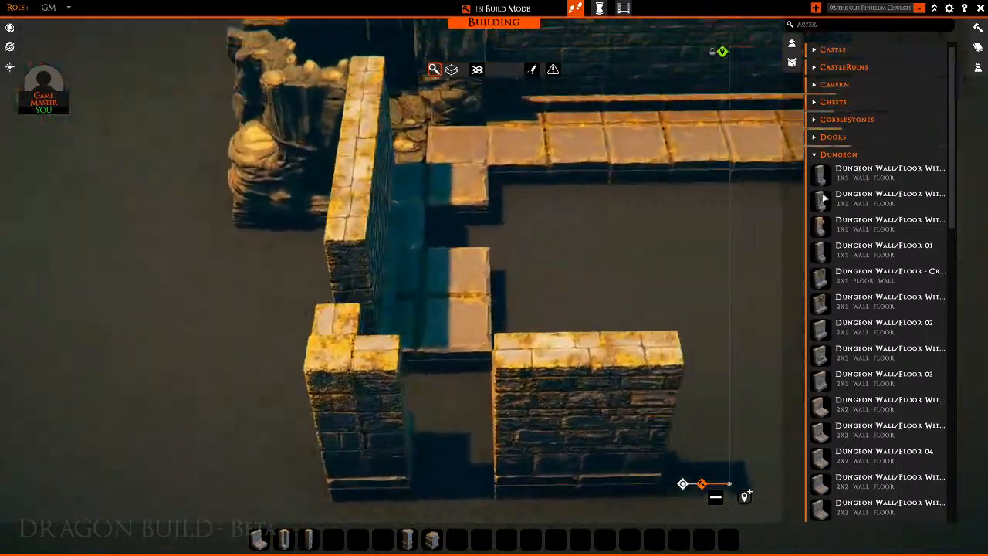
# Fill the gap between the corner tile and the perpendicular wall with a 1x1 wall and floor tile with shackles
pyautogui.press('3')
pyautogui.moveTo(415, 481); pyautogui.dragTo(728, 214, button='right')
pyautogui.press('d')
pyautogui.press('r')
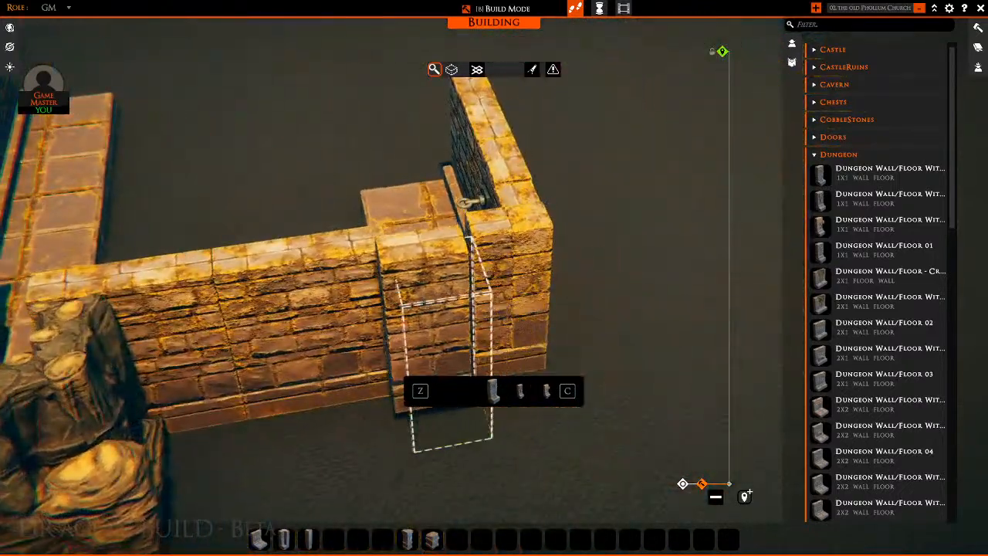
# Place a 1x1 wall and floor tile with roots, rotated to close the gap between the corner and the side wall
pyautogui.click(844, 199)
pyautogui.press('r')
pyautogui.press('r')
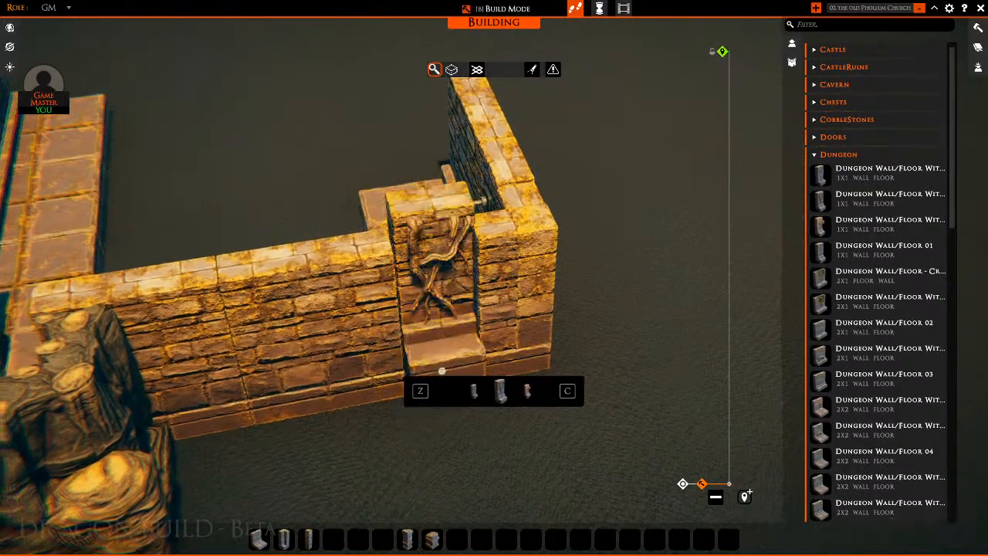
pyautogui.press('r')
pyautogui.press('r')
pyautogui.click(443, 370)
pyautogui.press('a')
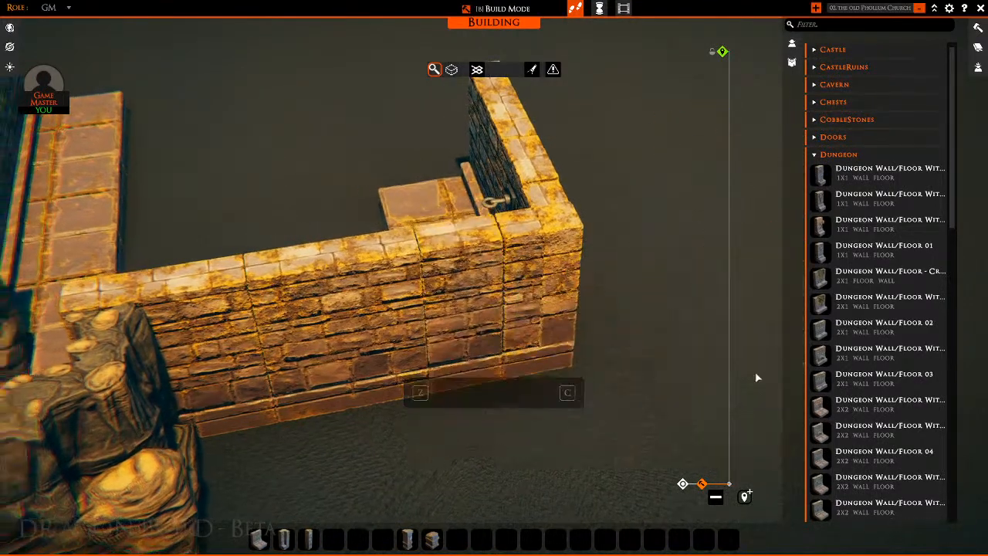
# Place a 1x1 Dungeon Floor - Small tile in the open floor square inside the new corner
pyautogui.moveTo(756, 377); pyautogui.dragTo(875, 388, button='middle')
pyautogui.press('d')
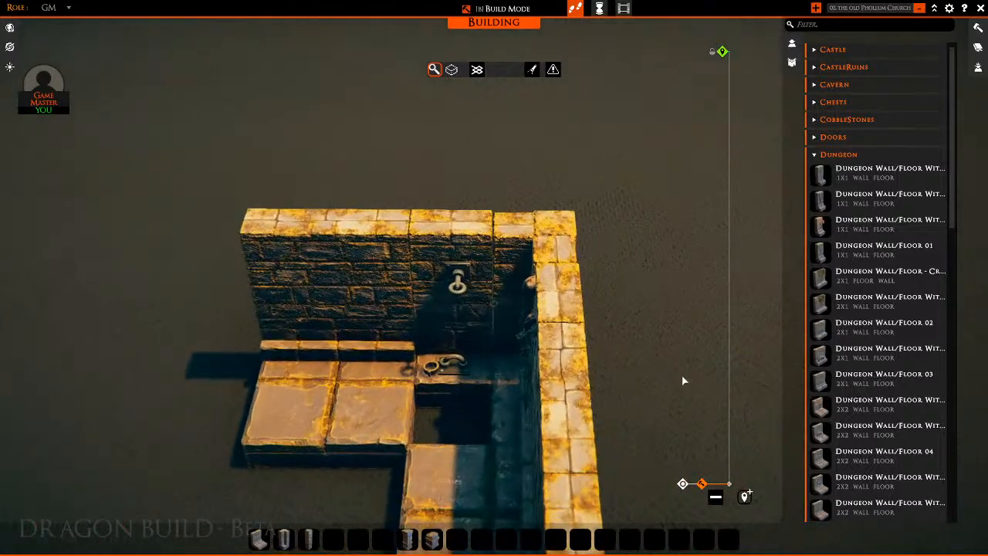
pyautogui.moveTo(682, 380); pyautogui.dragTo(734, 373, button='middle')
pyautogui.press('d')
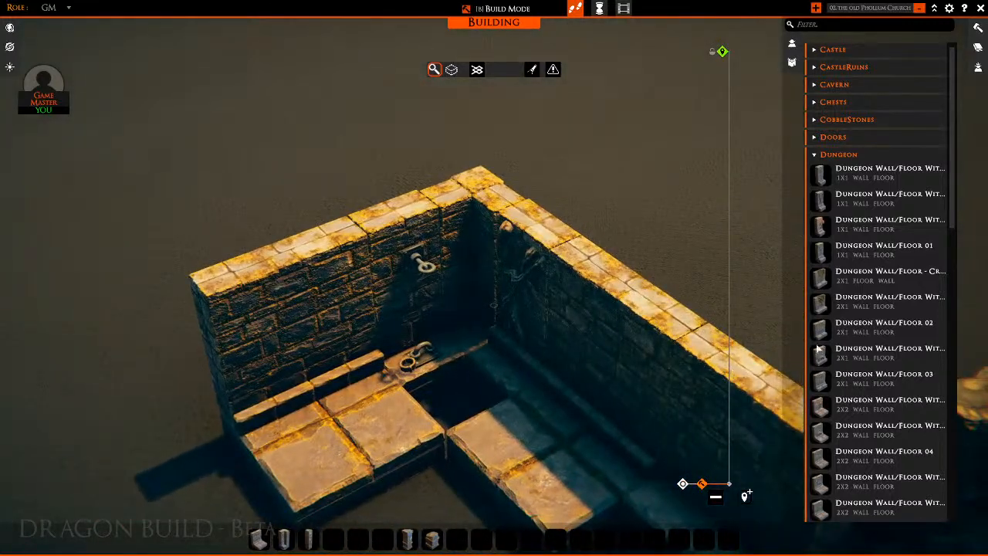
pyautogui.scroll(-3, 844, 333)
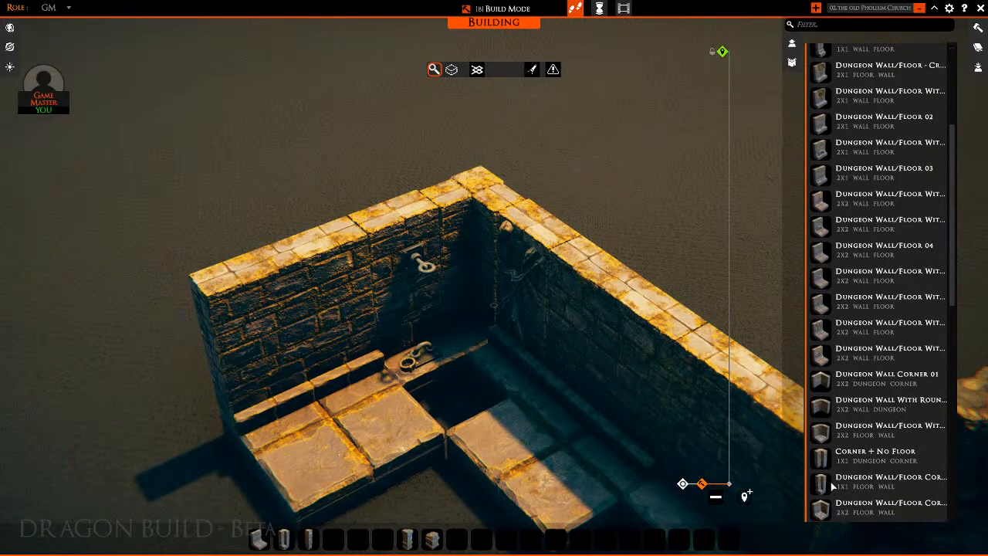
pyautogui.scroll(-3, 849, 389)
pyautogui.click(820, 404)
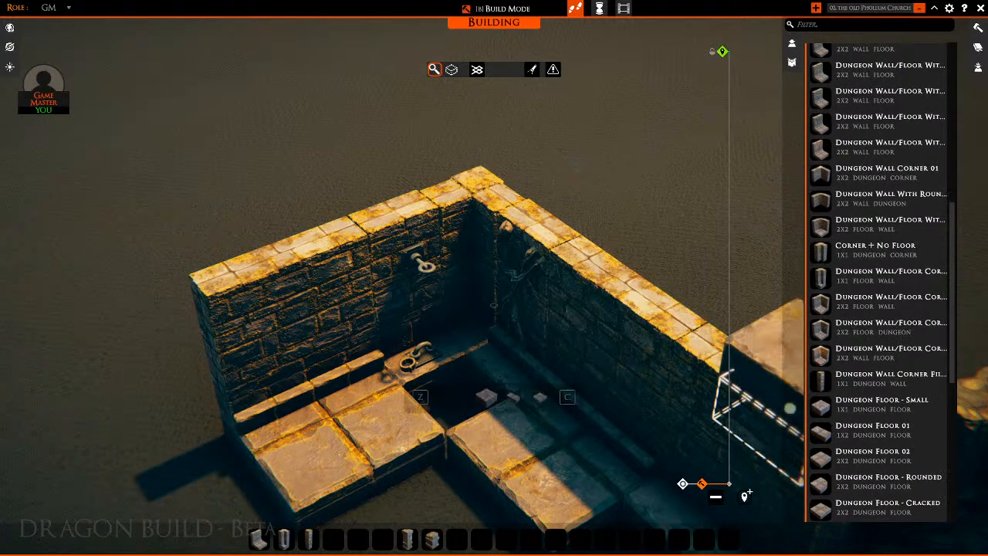
pyautogui.click(452, 404)
pyautogui.rightClick(571, 412)
# Delete the 1x1 shackle wall tile next to the corner
pyautogui.press('s')
pyautogui.moveTo(706, 394); pyautogui.dragTo(662, 389, button='right')
pyautogui.press('s')
pyautogui.press('w')
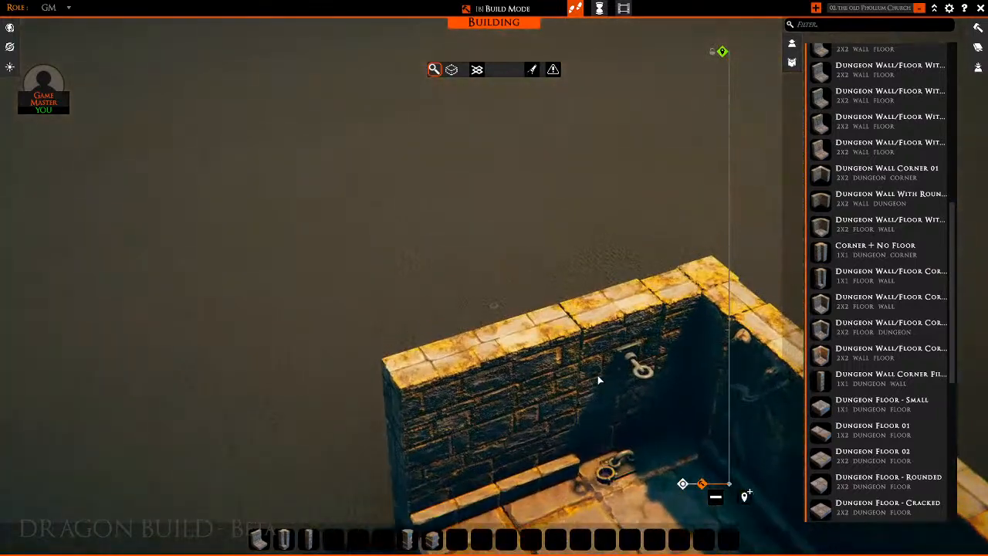
pyautogui.click(598, 376)
pyautogui.press('Delete')
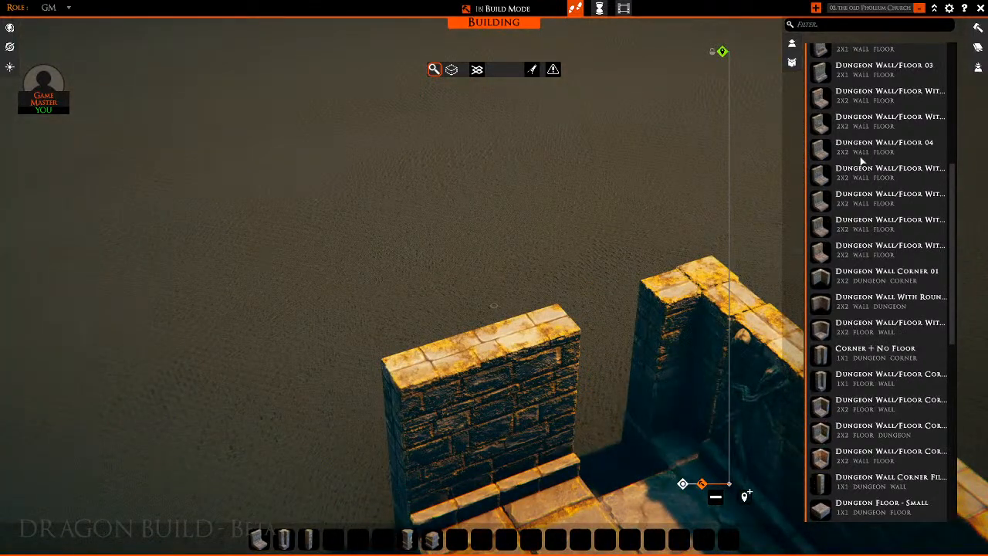
# Place a plain 1x1 Dungeon Wall/Floor 01 tile in the gap beside the corner
pyautogui.scroll(5, 849, 185)
pyautogui.click(822, 201)
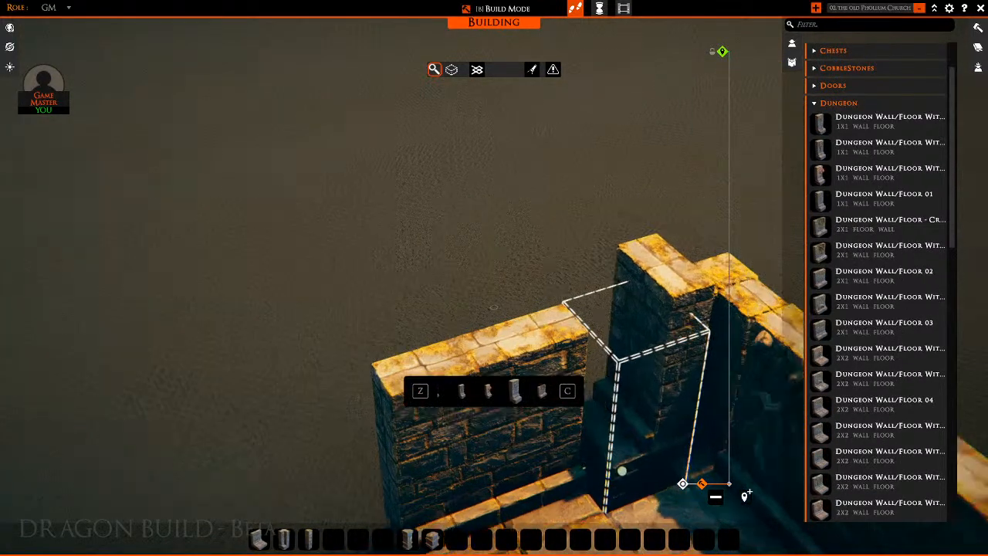
pyautogui.press('s')
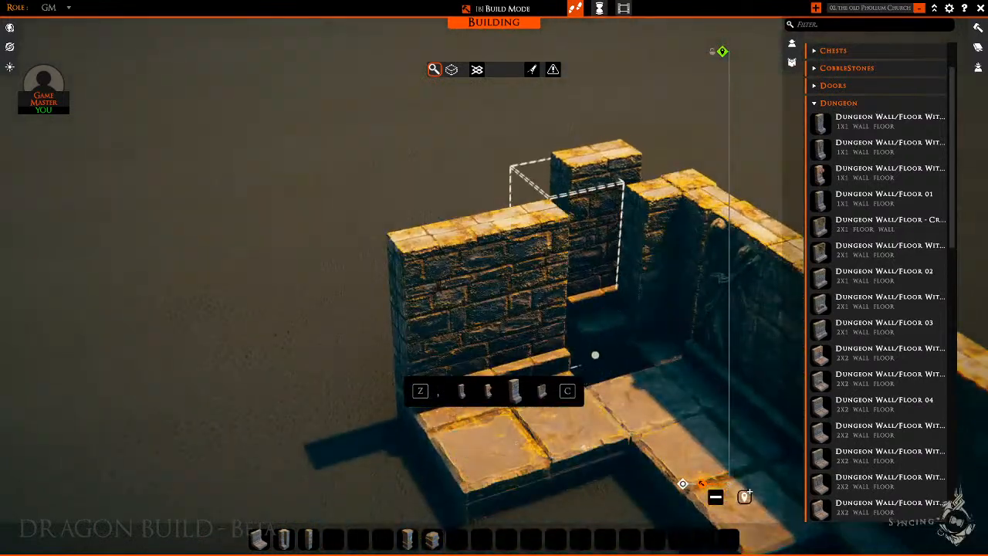
pyautogui.click(589, 366)
pyautogui.press('a')
pyautogui.press('s')
# Place a 1x1 dungeon wall and floor corner tile beyond the free end of the long wall, one tile away
pyautogui.moveTo(803, 393); pyautogui.dragTo(745, 235, button='middle')
pyautogui.press('s')
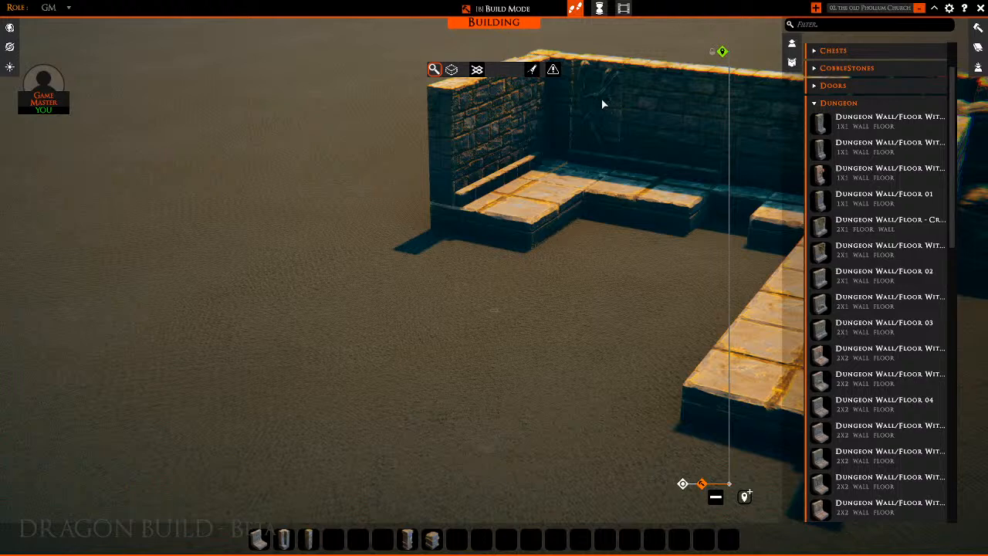
pyautogui.moveTo(669, 261); pyautogui.dragTo(563, 189, button='middle')
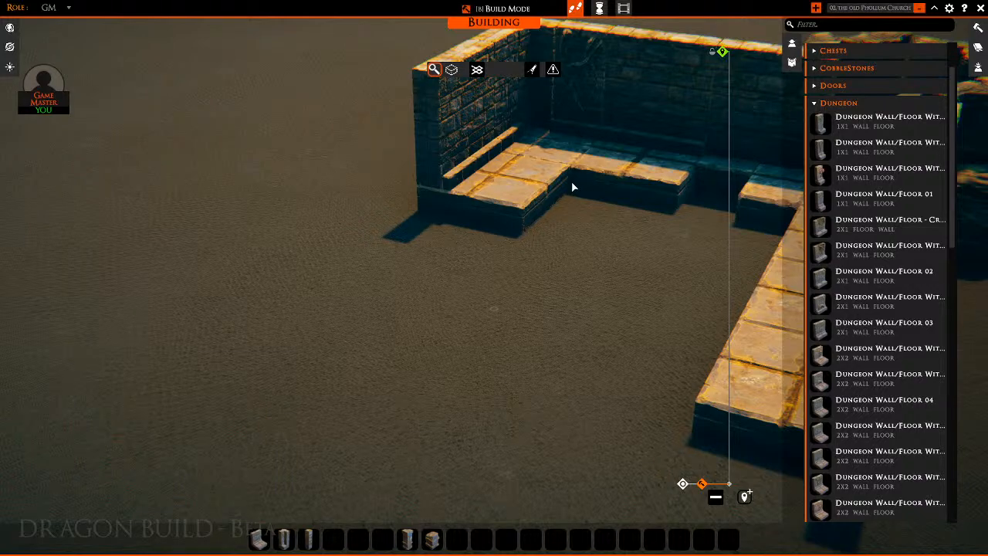
pyautogui.moveTo(573, 188); pyautogui.dragTo(370, 166, button='middle')
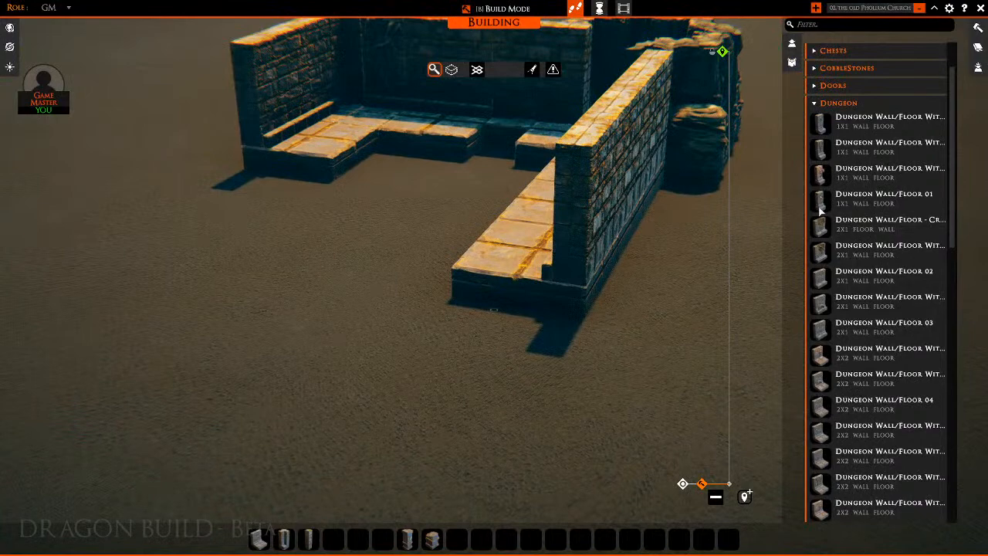
pyautogui.click(284, 544)
pyautogui.middleClick(501, 366)
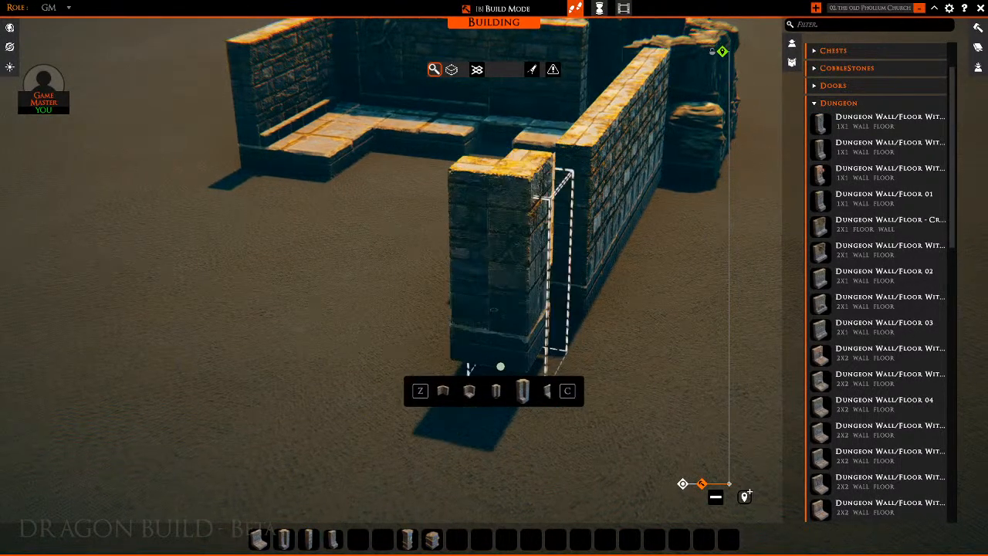
pyautogui.click(500, 366)
pyautogui.rightClick(649, 360)
pyautogui.moveTo(649, 360); pyautogui.dragTo(390, 512, button='middle')
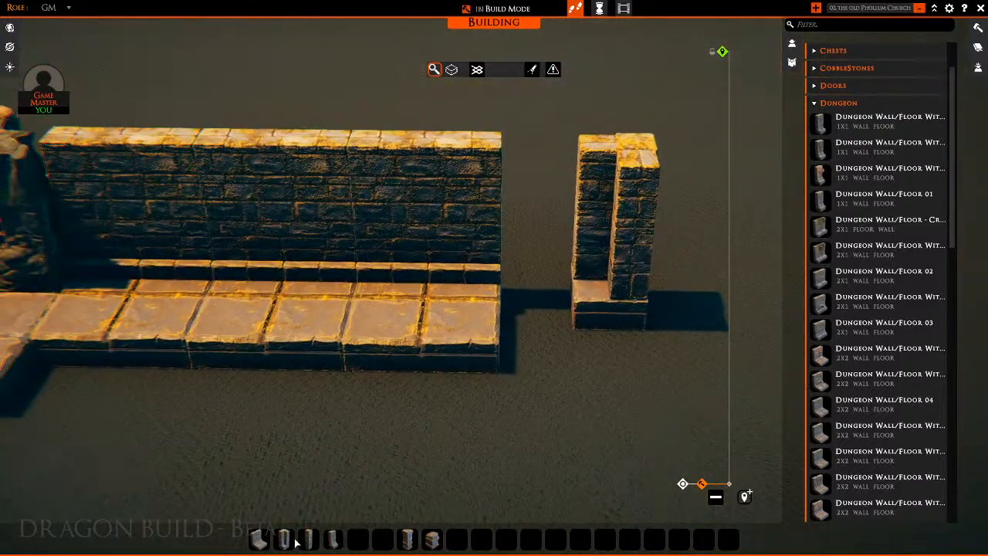
# Join the long wall to its corner with a 1x1 Dungeon Wall/Floor 01 tile and add a second, rotated one on the corner's other side
pyautogui.click(332, 540)
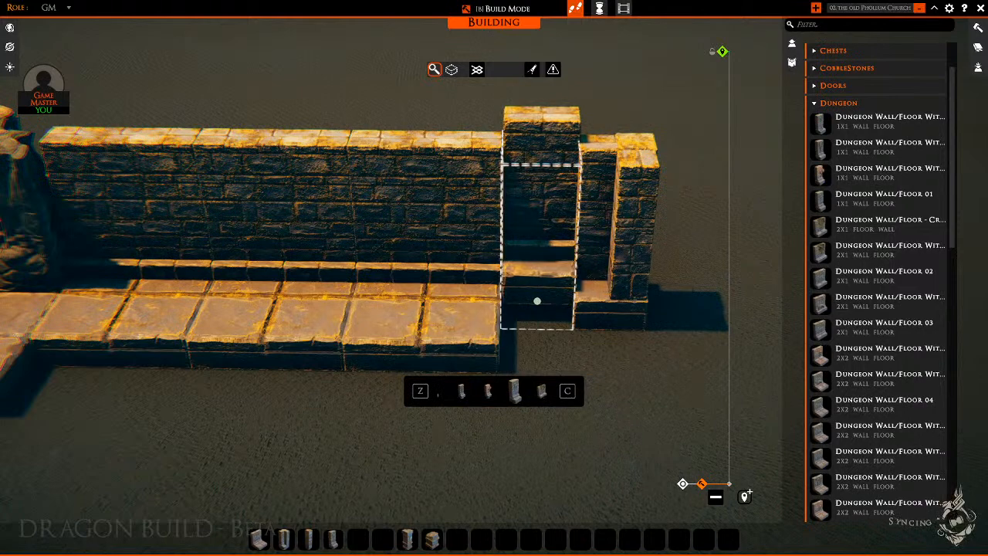
pyautogui.click(536, 298)
pyautogui.press('r')
pyautogui.click(616, 353)
pyautogui.rightClick(616, 353)
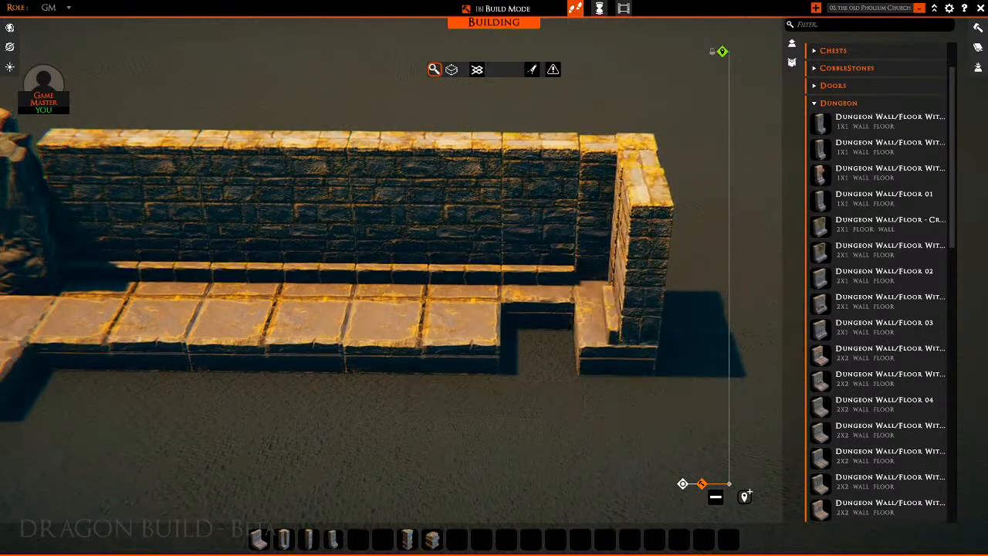
# Add Dungeon Floor - Small to the quick slots and place one in the open floor square inside the long wall's corner
pyautogui.scroll(-10, 873, 209)
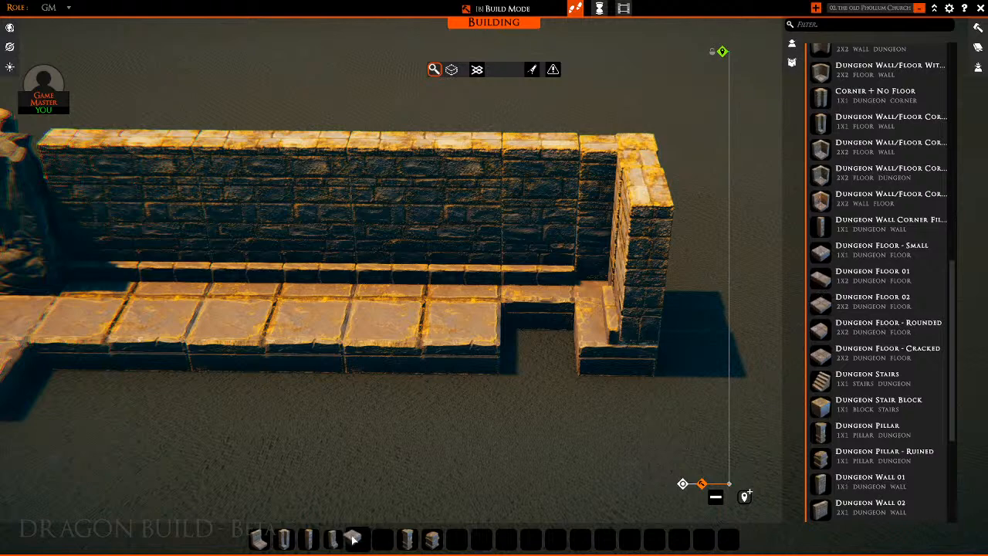
pyautogui.click(354, 540)
pyautogui.click(547, 326)
pyautogui.press('s')
pyautogui.press('d')
pyautogui.rightClick(551, 359)
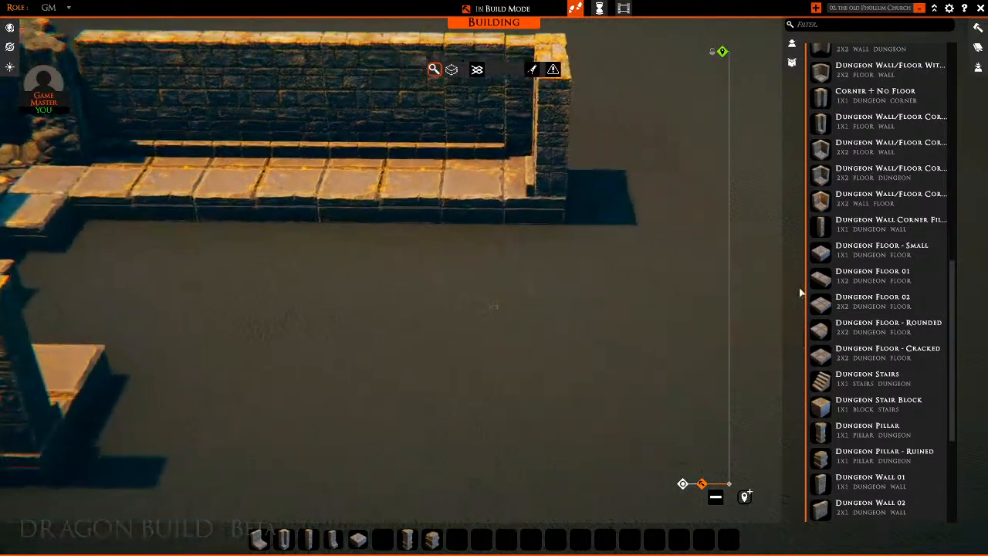
pyautogui.moveTo(800, 293); pyautogui.dragTo(758, 238, button='middle')
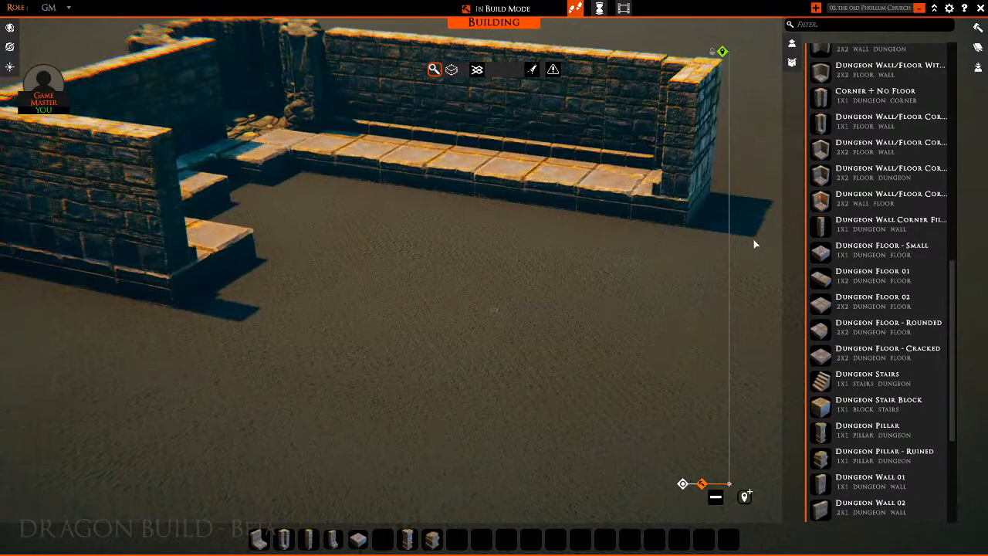
# Fill the open floor square along the wall with a Dungeon Floor - Small tile
pyautogui.moveTo(614, 276); pyautogui.dragTo(463, 248, button='middle')
pyautogui.press('d')
pyautogui.press('w')
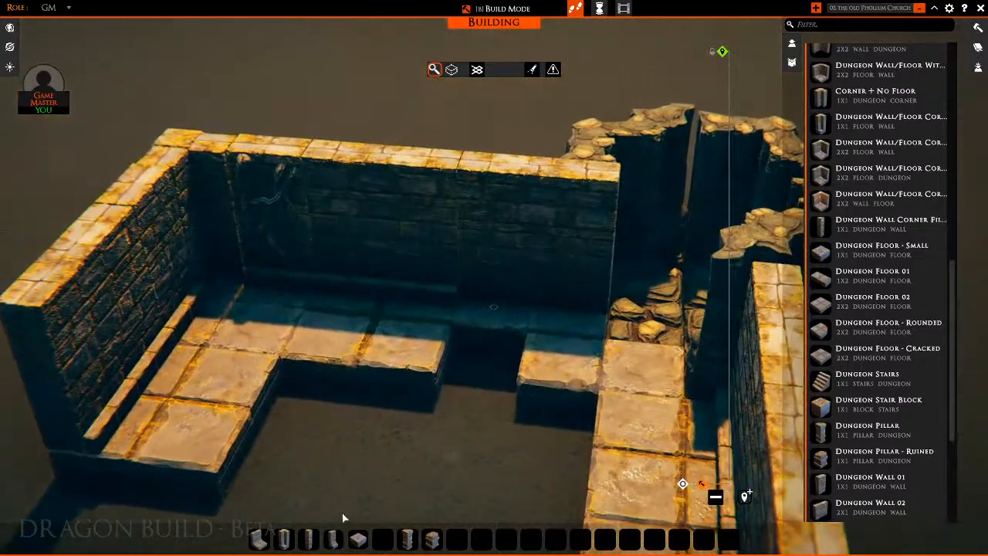
pyautogui.click(357, 539)
pyautogui.click(475, 362)
pyautogui.rightClick(440, 434)
# Start the room's open side with spaced 1x1 Dungeon Wall/Floor 01 tiles and a 1x1 wall and floor corner at the far end
pyautogui.press('w')
pyautogui.press('s')
pyautogui.moveTo(440, 430)
pyautogui.mouseDown(button='middle')
pyautogui.moveTo(494, 405)
pyautogui.moveTo(448, 435)
pyautogui.mouseUp(button='middle')
pyautogui.press('s')
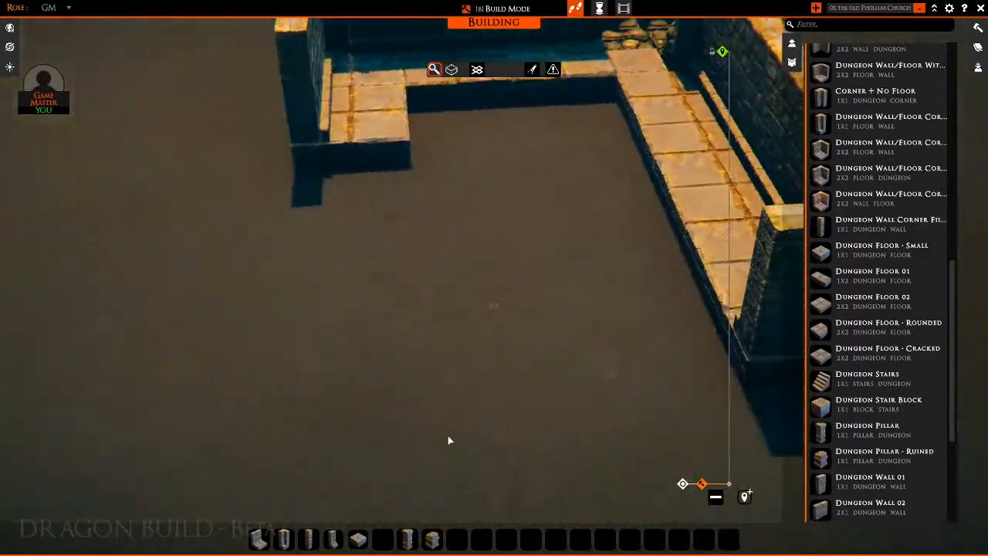
pyautogui.press('d')
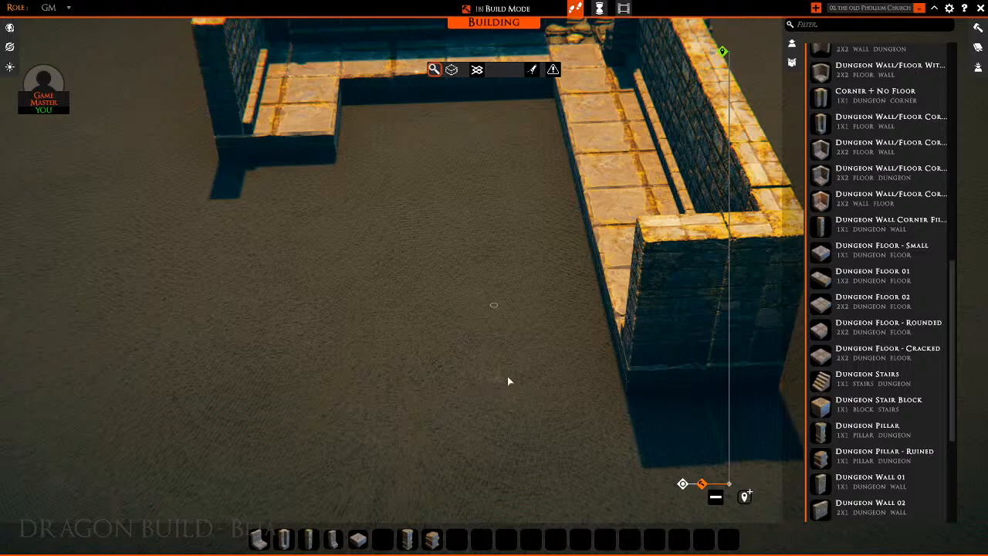
pyautogui.click(332, 544)
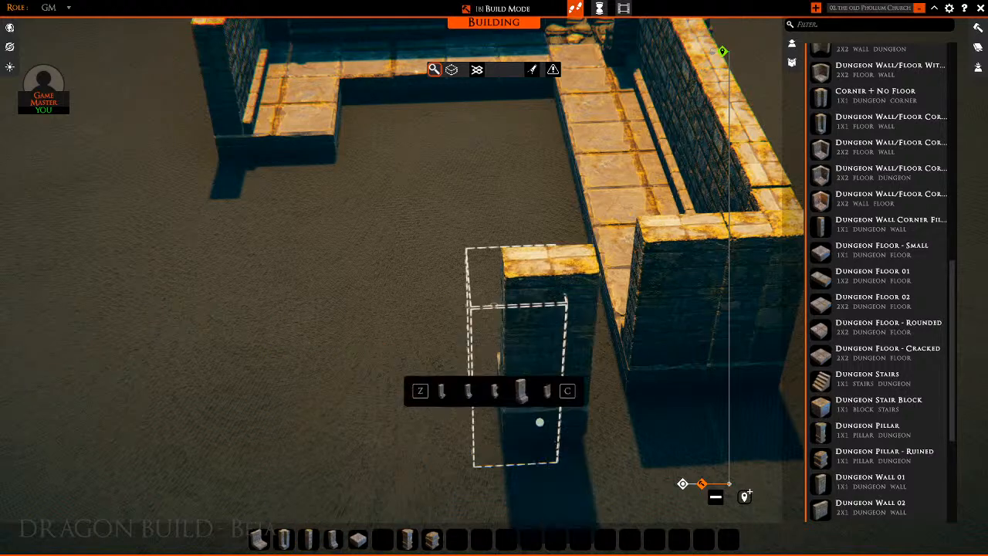
pyautogui.click(562, 368)
pyautogui.click(353, 391)
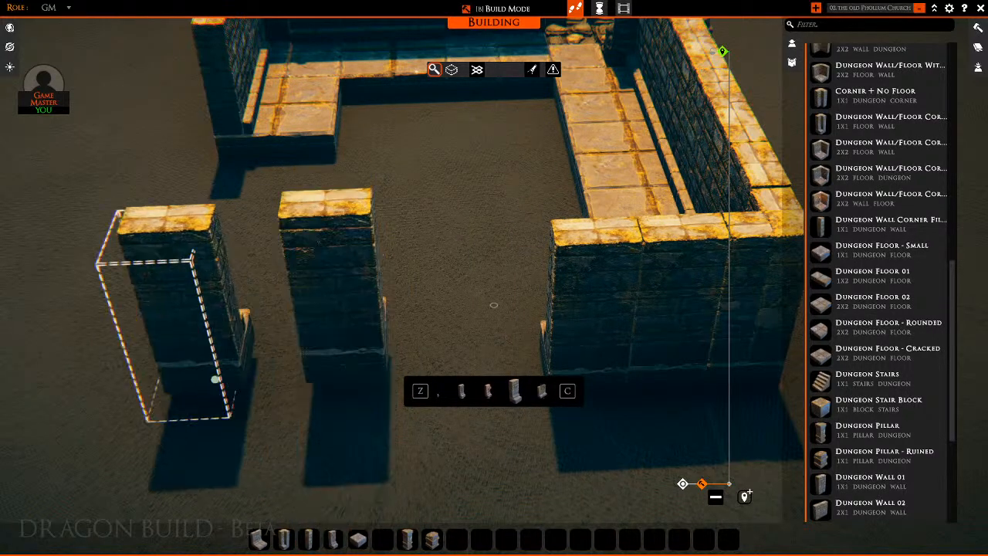
pyautogui.click(283, 539)
pyautogui.click(181, 382)
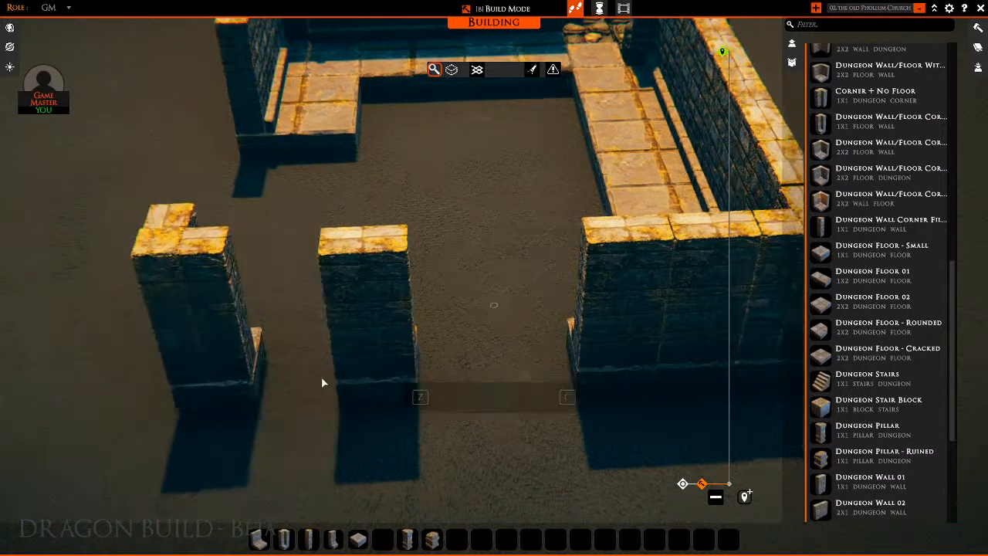
pyautogui.moveTo(324, 383); pyautogui.dragTo(432, 383, button='right')
pyautogui.moveTo(375, 510); pyautogui.dragTo(544, 388, button='right')
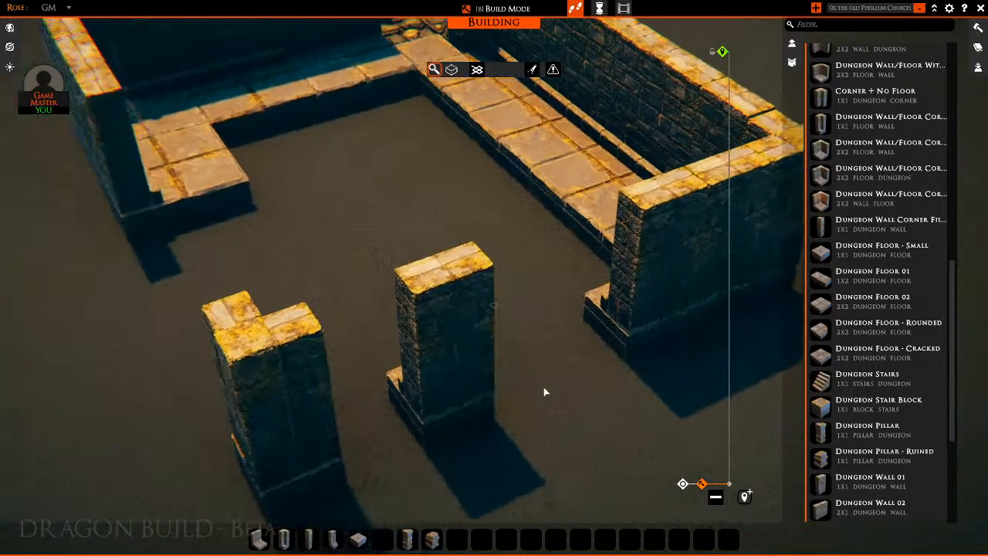
# Delete the single 1x1 wall tiles between the two corners of the open side
pyautogui.click(389, 376)
pyautogui.press('Delete')
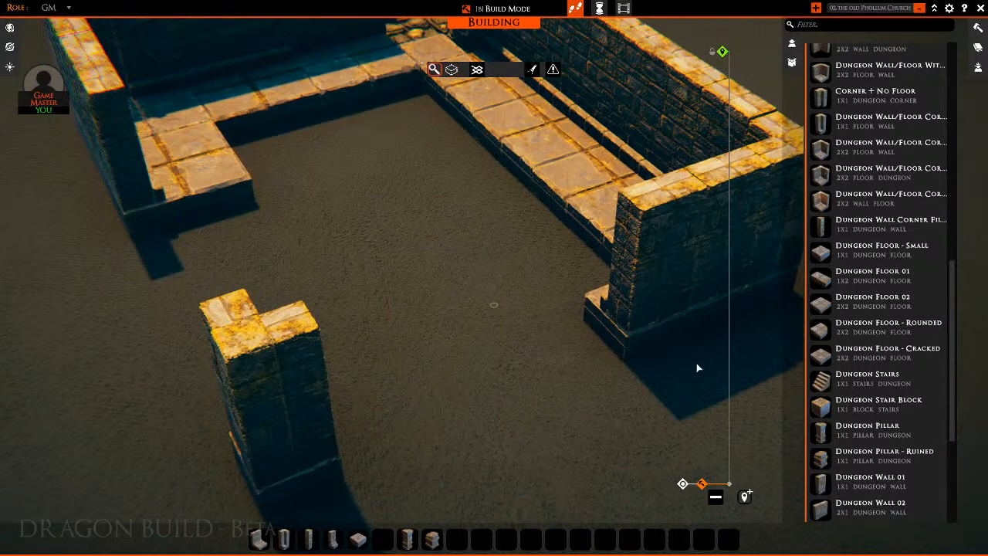
pyautogui.click(670, 297)
pyautogui.press('Delete')
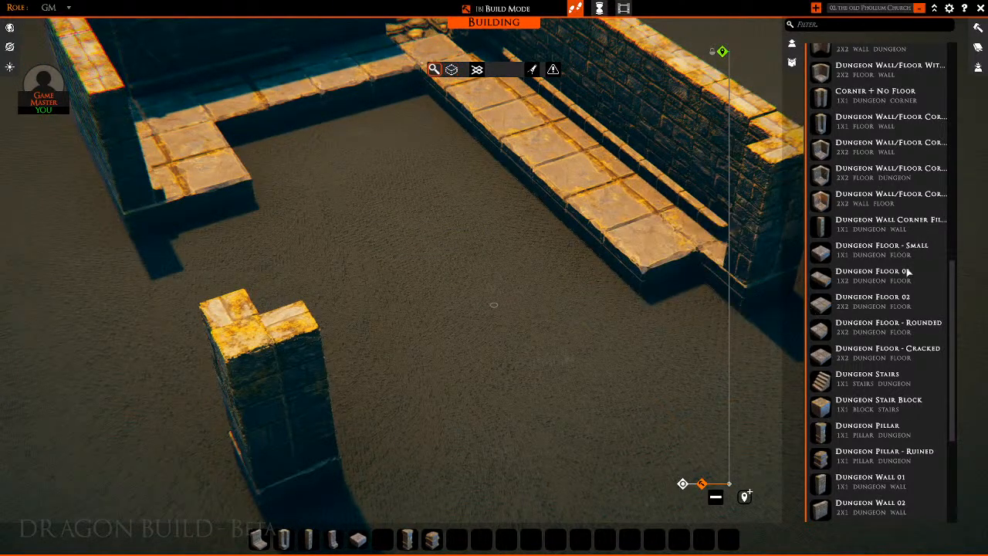
# Place a 2x1 dungeon wall and floor tile beside each corner, leaving a doorway between them
pyautogui.scroll(5, 879, 223)
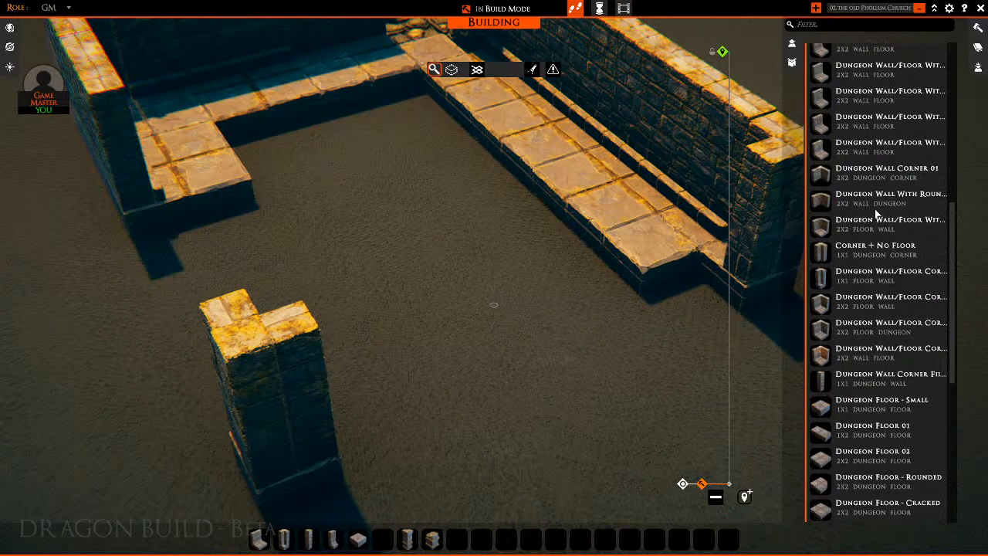
pyautogui.click(822, 183)
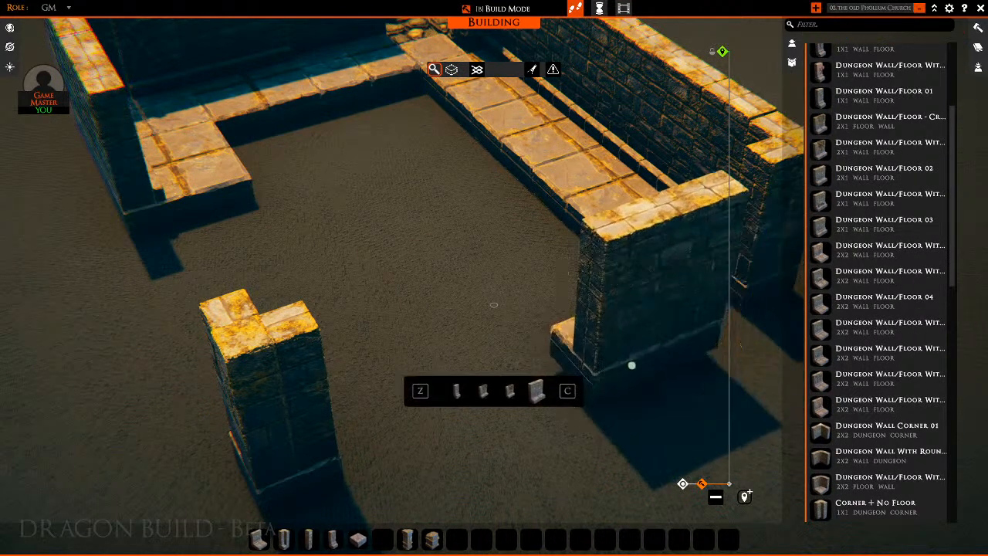
pyautogui.moveTo(647, 346); pyautogui.dragTo(729, 348, button='right')
pyautogui.press('r')
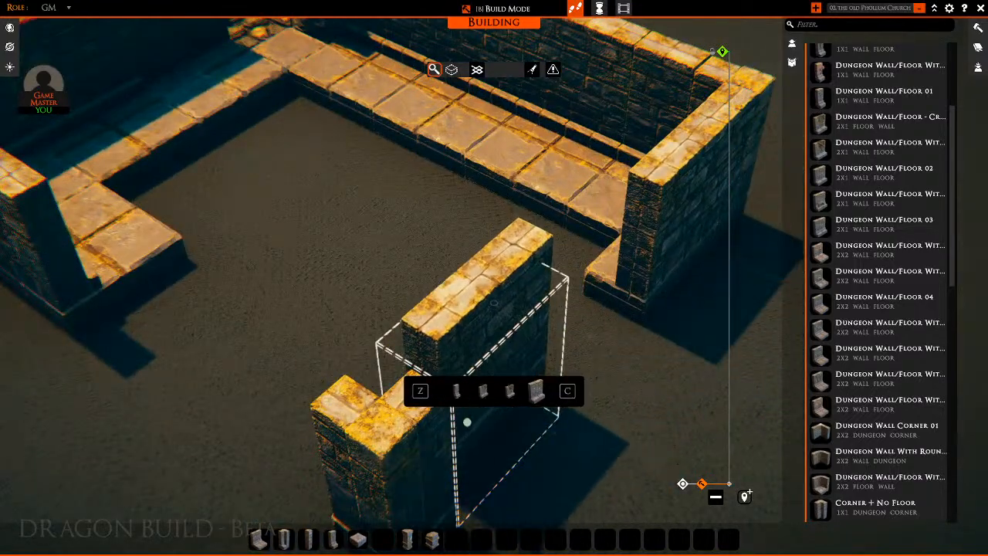
pyautogui.click(466, 421)
# Extend the unfinished long wall toward the new corner with two rotated 2x2 dungeon wall and floor tiles
pyautogui.moveTo(308, 310); pyautogui.dragTo(530, 291, button='right')
pyautogui.press('a')
pyautogui.press('s')
pyautogui.press('d')
pyautogui.moveTo(428, 328); pyautogui.dragTo(456, 475, button='right')
pyautogui.press('s')
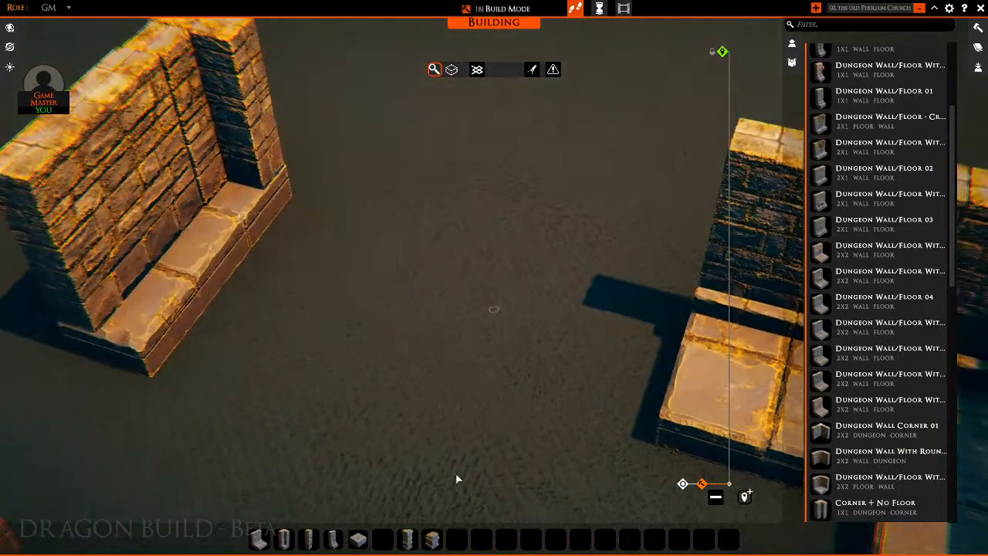
pyautogui.press('e')
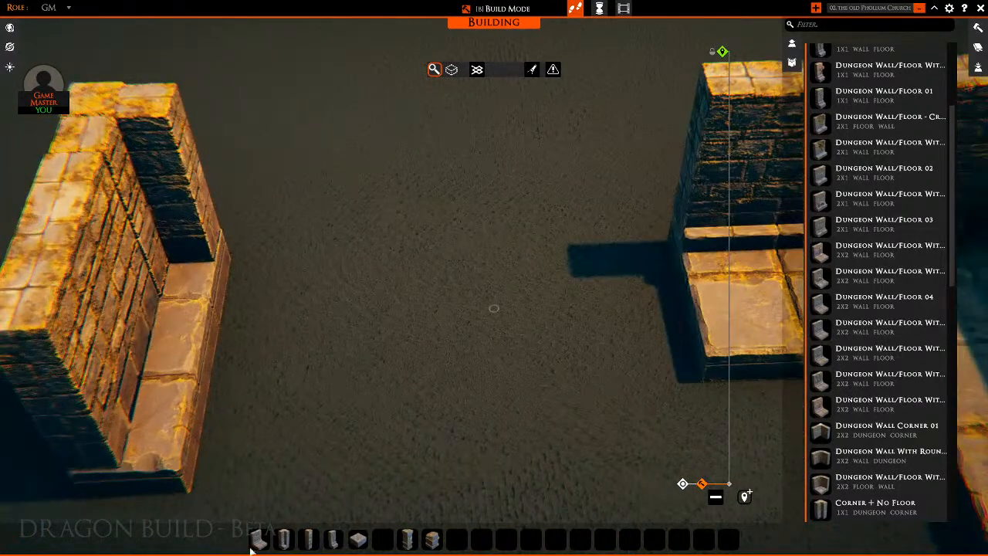
pyautogui.click(257, 539)
pyautogui.press('r')
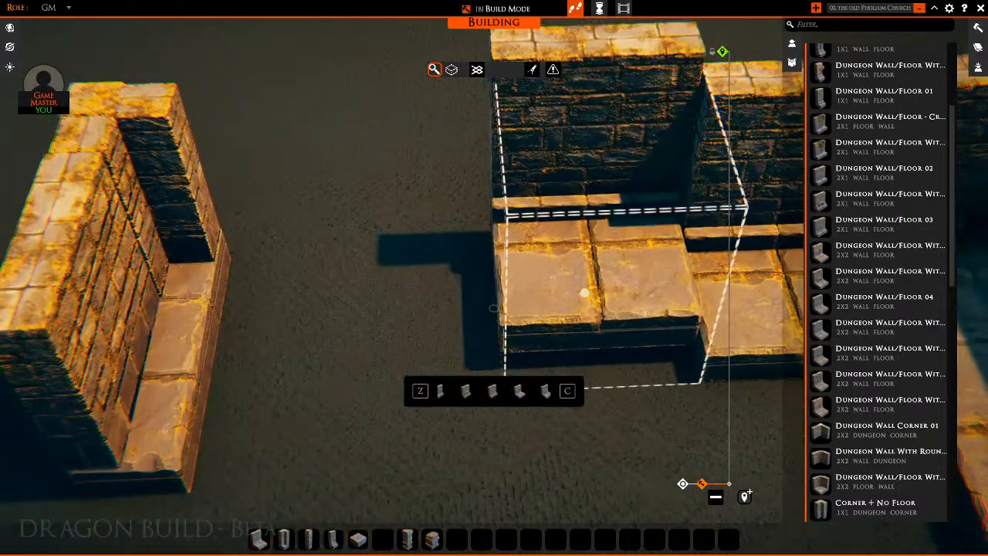
pyautogui.click(400, 314)
pyautogui.click(593, 316)
pyautogui.rightClick(545, 390)
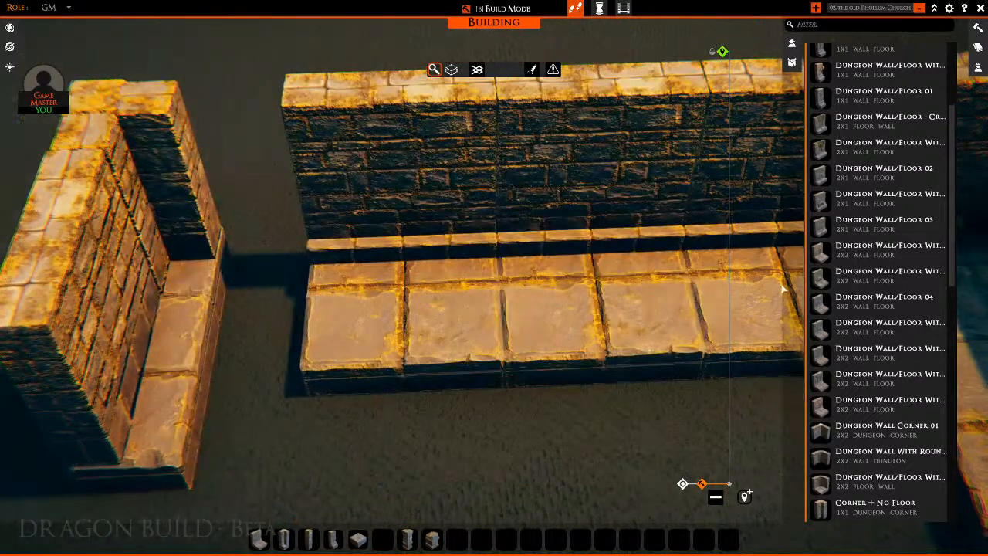
# Close the wall's last gap with a 1x1 Dungeon Wall/Floor 01 tile and fill the adjoining floor square with Dungeon Floor - Small
pyautogui.click(329, 538)
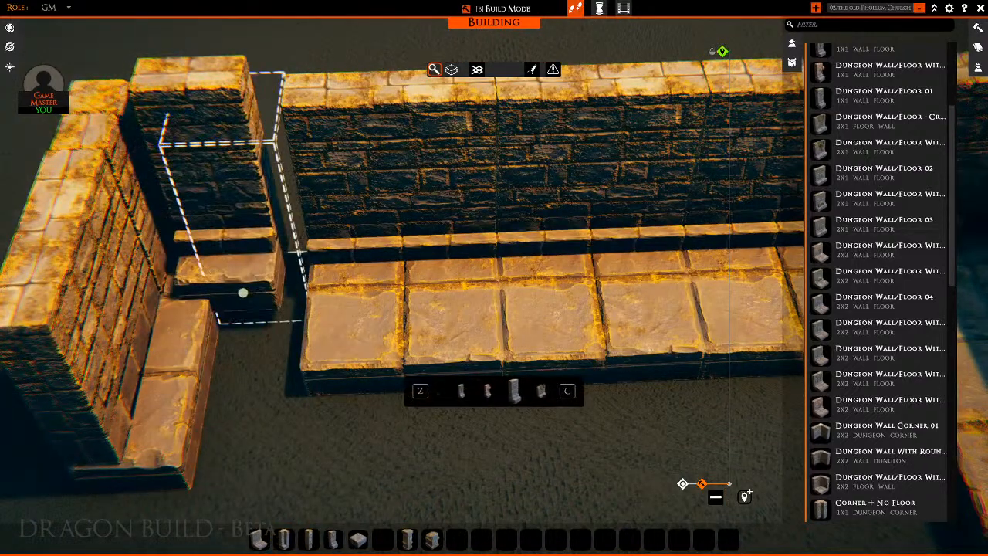
pyautogui.click(259, 289)
pyautogui.rightClick(260, 288)
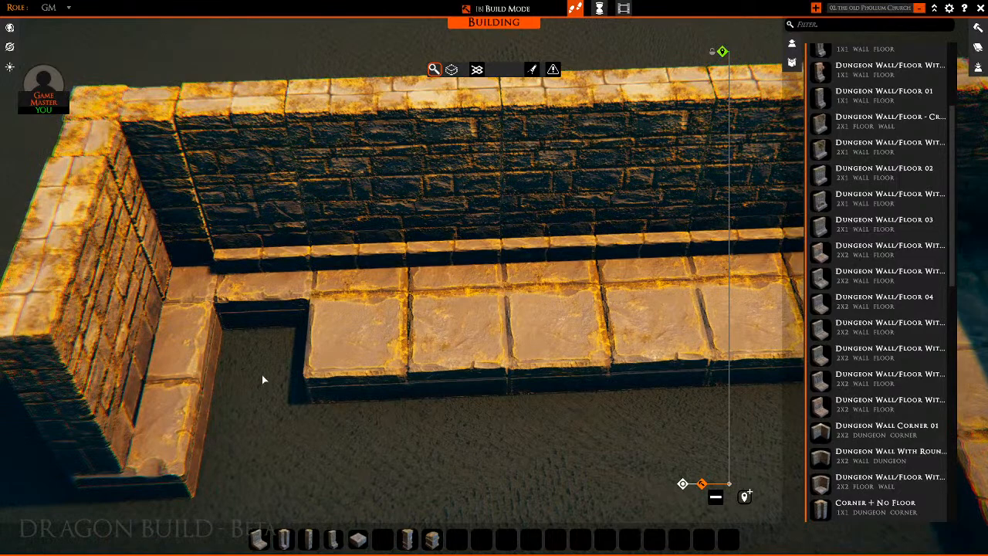
pyautogui.click(364, 540)
pyautogui.click(269, 388)
pyautogui.rightClick(270, 388)
# Add Dungeon Floor 02 and Dungeon Floor - Cracked to the quick slots
pyautogui.moveTo(340, 398); pyautogui.dragTo(367, 426, button='right')
pyautogui.press('s')
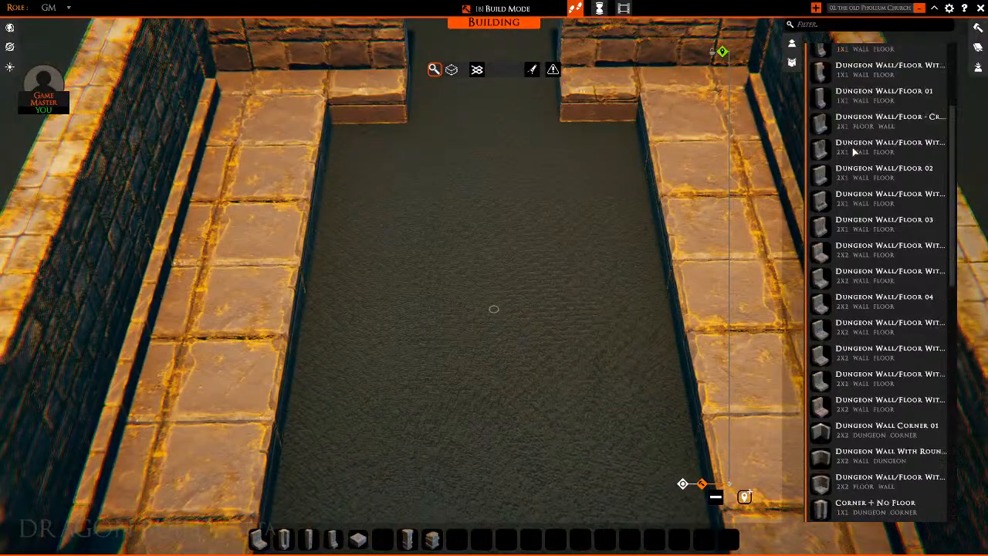
pyautogui.scroll(-5, 849, 154)
pyautogui.scroll(2, 837, 232)
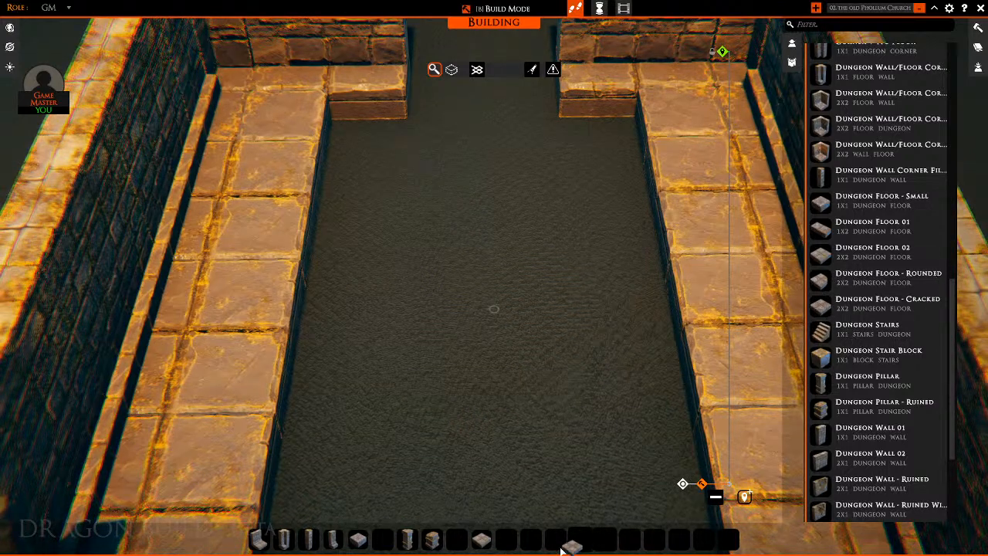
# Fill the room's interior with a block of 2x2 Dungeon Floor 02 tiles
pyautogui.click(481, 539)
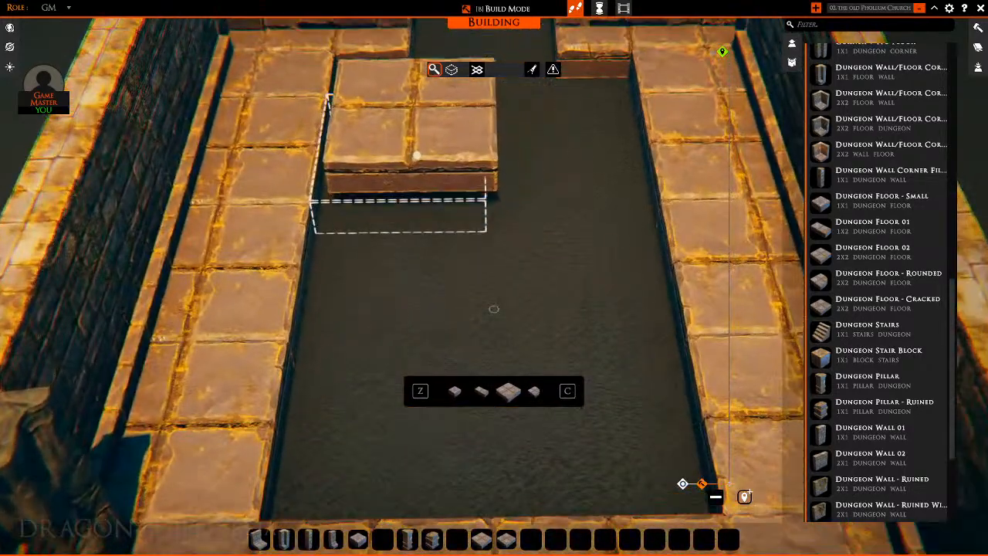
pyautogui.moveTo(409, 123); pyautogui.dragTo(754, 443)
pyautogui.press('s')
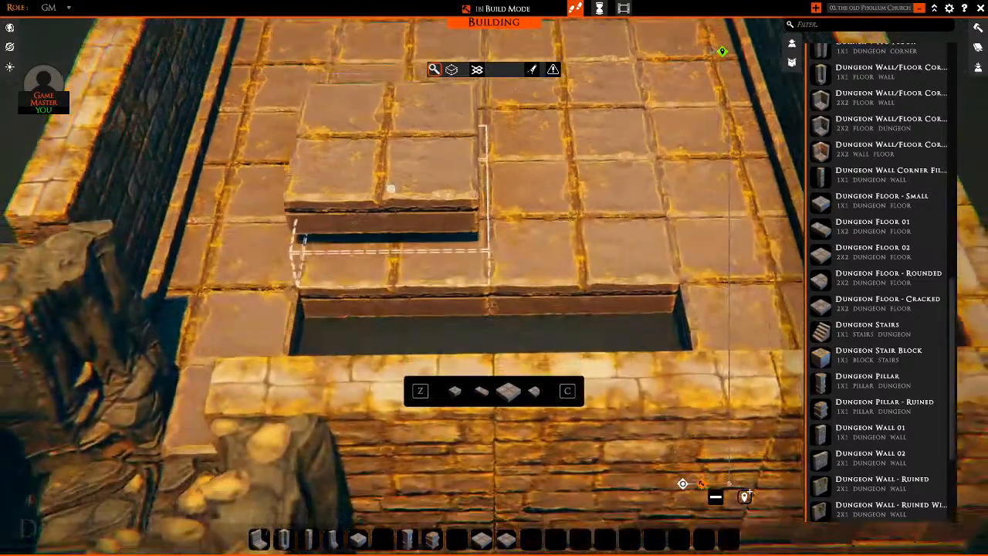
pyautogui.rightClick(397, 212)
# Replace one 2x2 floor tile in the room's interior with a Dungeon Floor - Cracked tile
pyautogui.press('w')
pyautogui.moveTo(397, 211); pyautogui.dragTo(466, 249, button='middle')
pyautogui.press('w')
pyautogui.press('s')
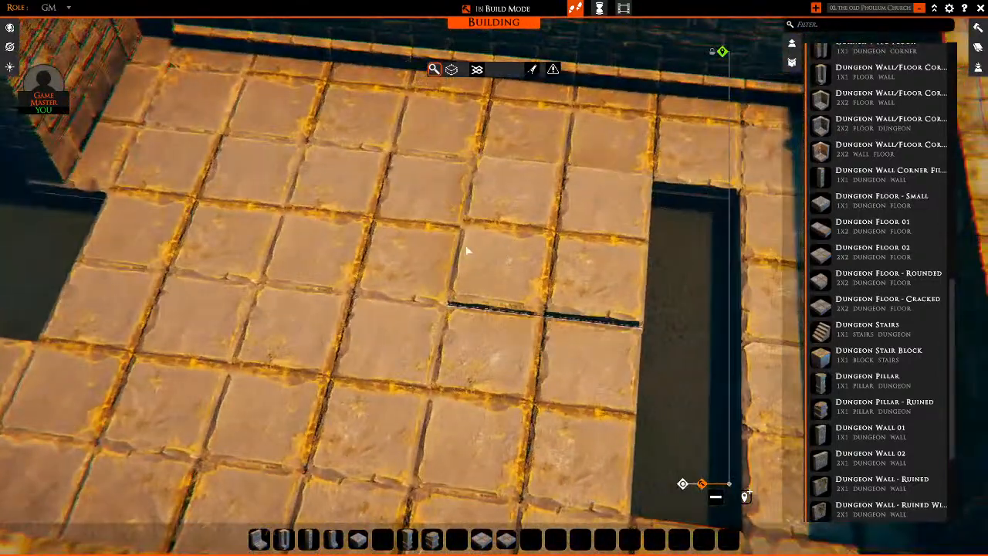
pyautogui.press('Delete')
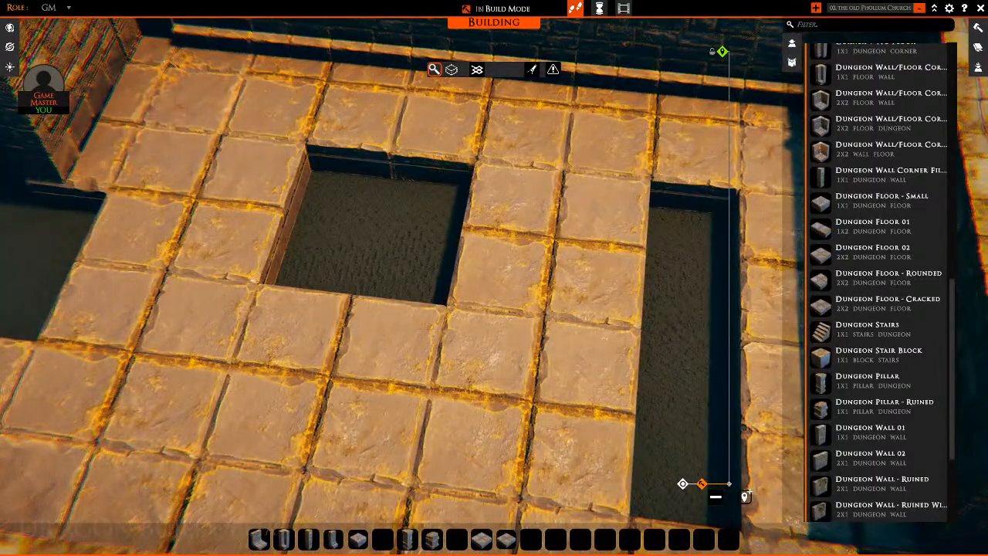
pyautogui.click(404, 245)
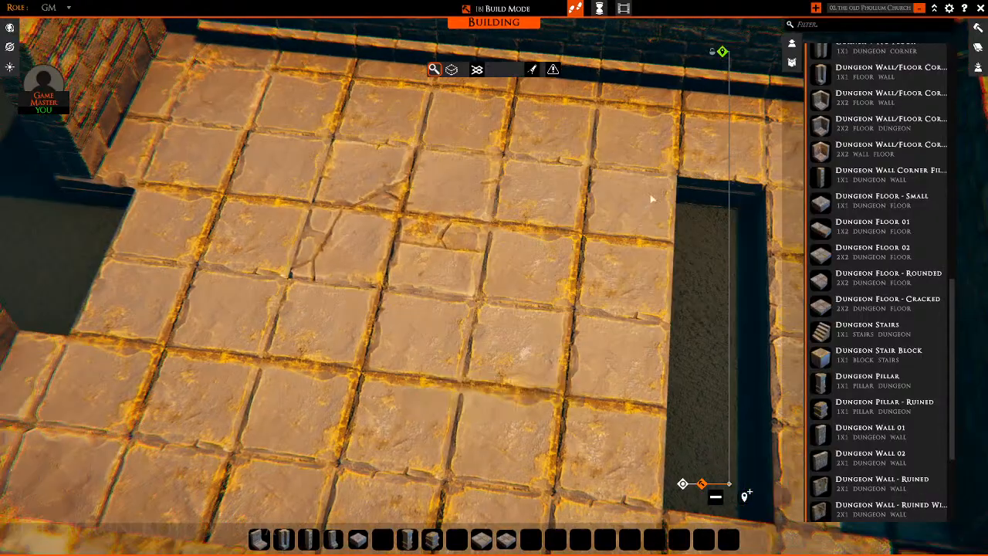
# Place a Dungeon Floor - Cracked tile in the doorway opening
pyautogui.moveTo(653, 199); pyautogui.dragTo(787, 220, button='middle')
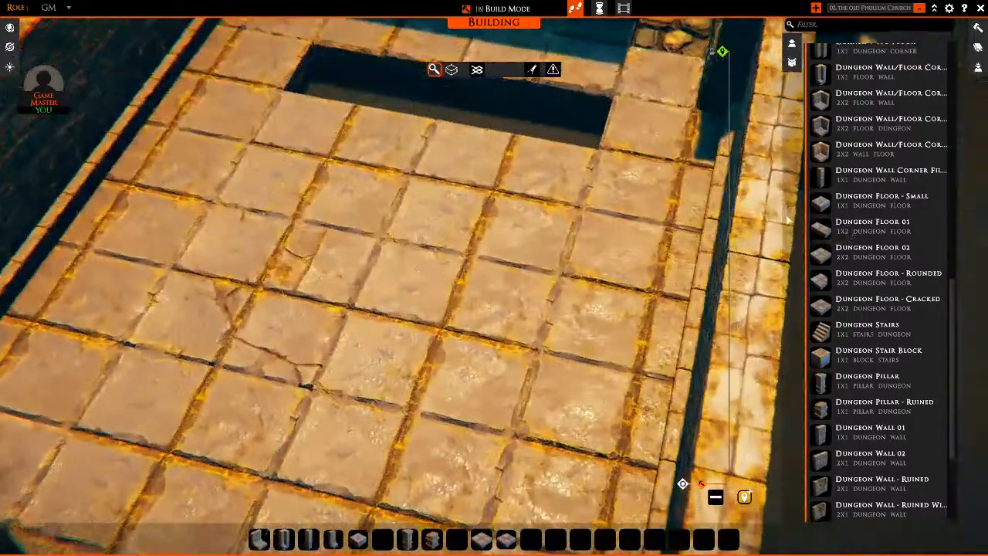
pyautogui.moveTo(449, 405)
pyautogui.mouseDown(button='middle')
pyautogui.moveTo(455, 308)
pyautogui.moveTo(463, 406)
pyautogui.mouseUp(button='middle')
pyautogui.click(506, 539)
pyautogui.press('s')
pyautogui.press('d')
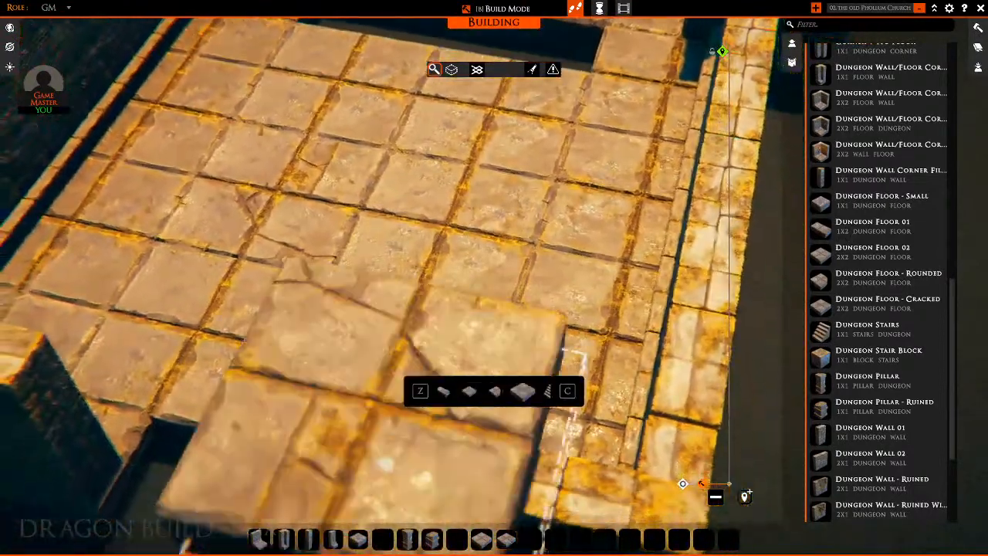
pyautogui.rightClick(608, 170)
# Fill the remaining one-tile-wide strip at the cave end of the room with Dungeon Floor - Small tiles
pyautogui.press('s')
pyautogui.press('w')
pyautogui.moveTo(608, 170)
pyautogui.mouseDown(button='middle')
pyautogui.moveTo(648, 149)
pyautogui.moveTo(591, 173)
pyautogui.mouseUp(button='middle')
pyautogui.press('a')
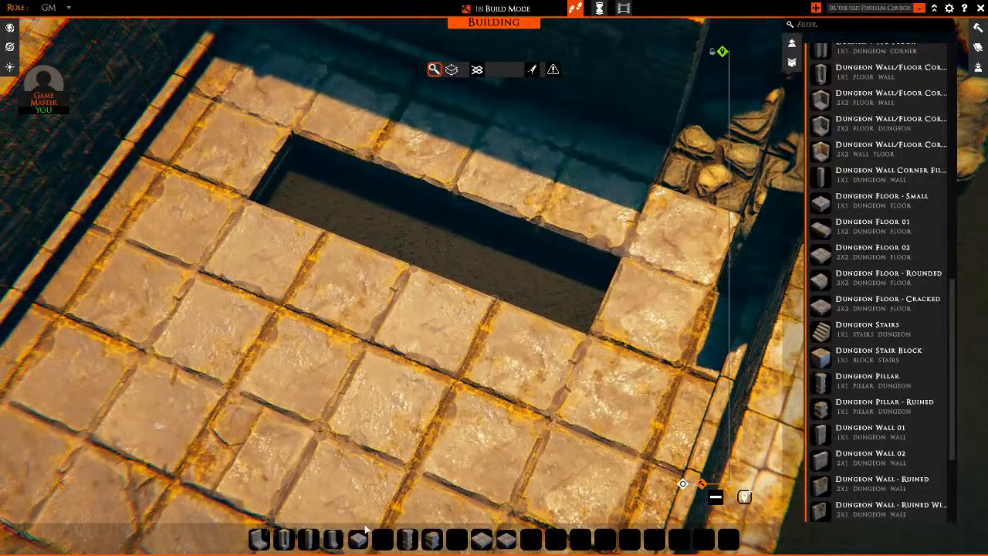
pyautogui.click(360, 536)
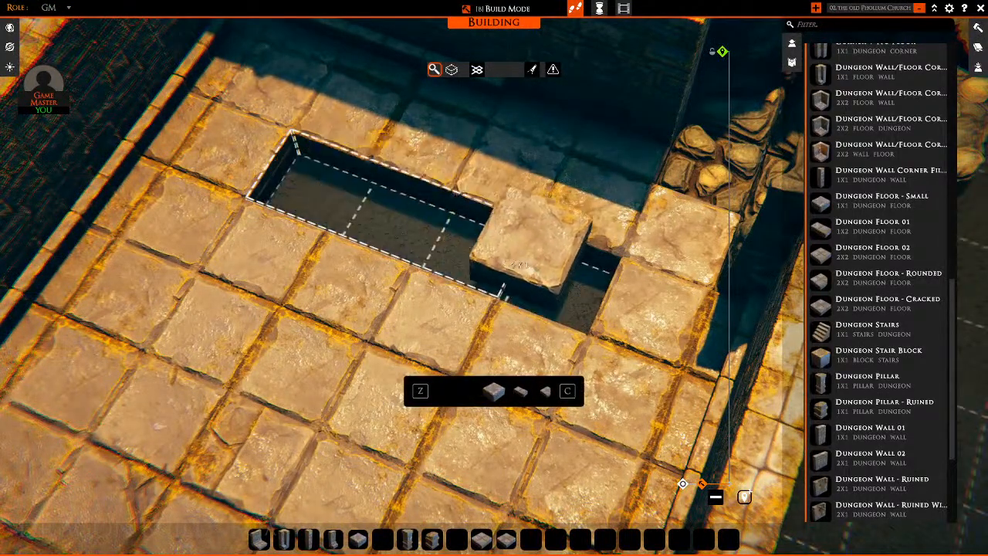
pyautogui.press('s')
pyautogui.moveTo(556, 247); pyautogui.dragTo(393, 206, button='middle')
pyautogui.scroll(-2, 524, 199)
pyautogui.scroll(-2, 524, 200)
pyautogui.press('w')
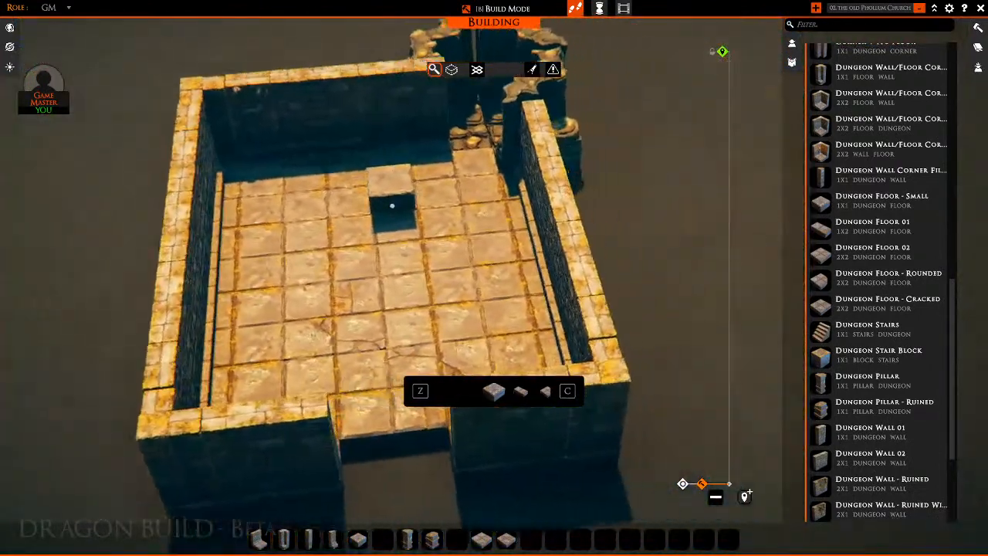
pyautogui.press('s')
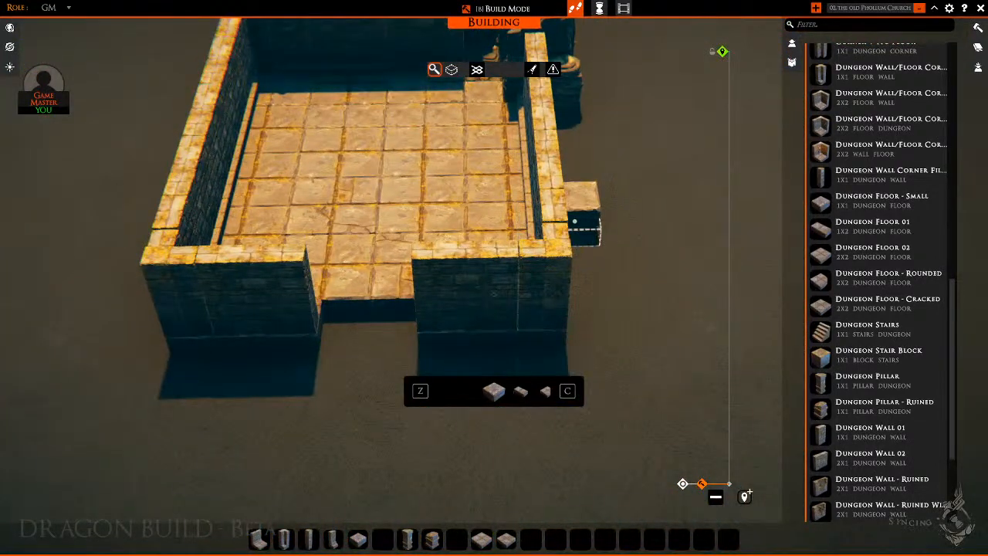
pyautogui.press('a')
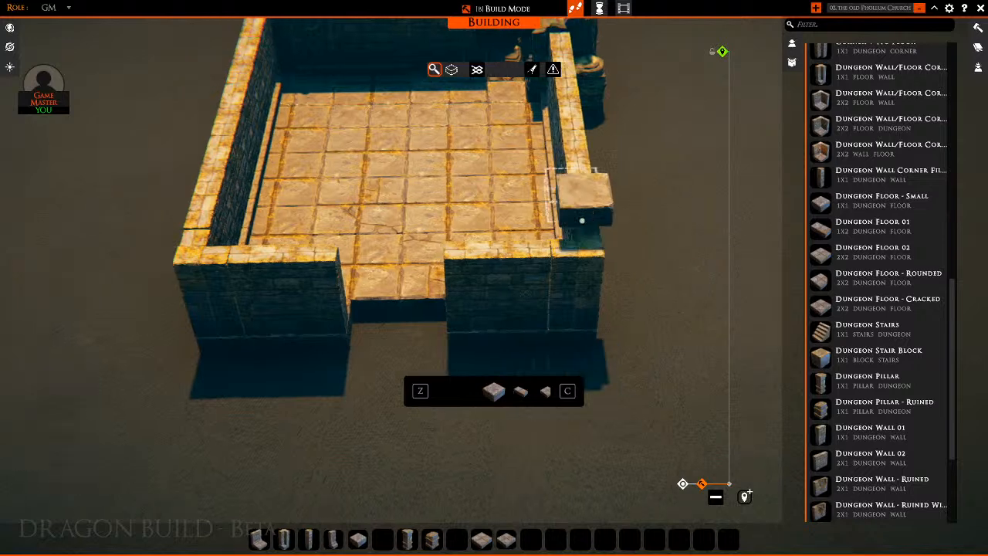
pyautogui.press('w')
pyautogui.press('d')
pyautogui.rightClick(466, 385)
# Place a 2x2 Dungeon Floor 02 tile outside the room, directly in front of the doorway
pyautogui.press('w')
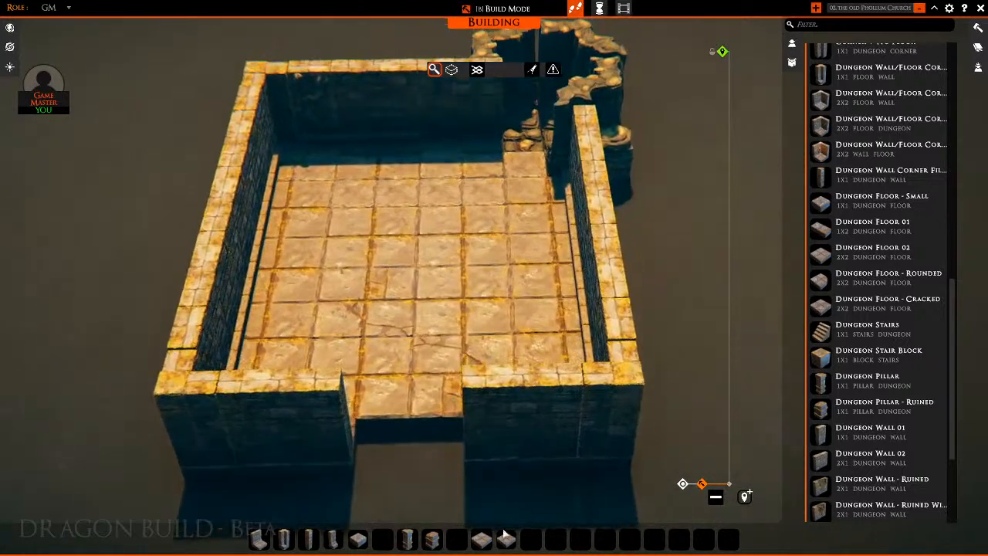
pyautogui.press('s')
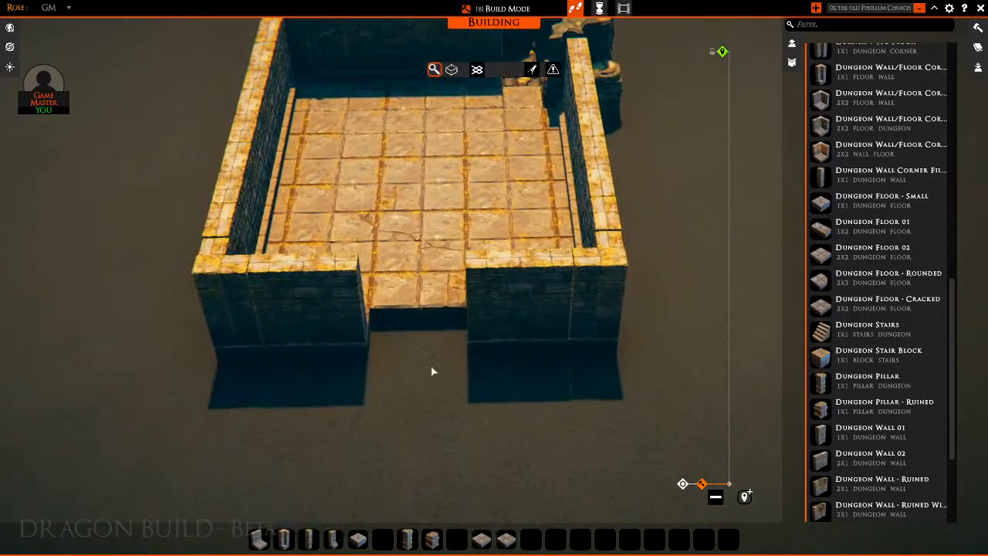
pyautogui.click(479, 541)
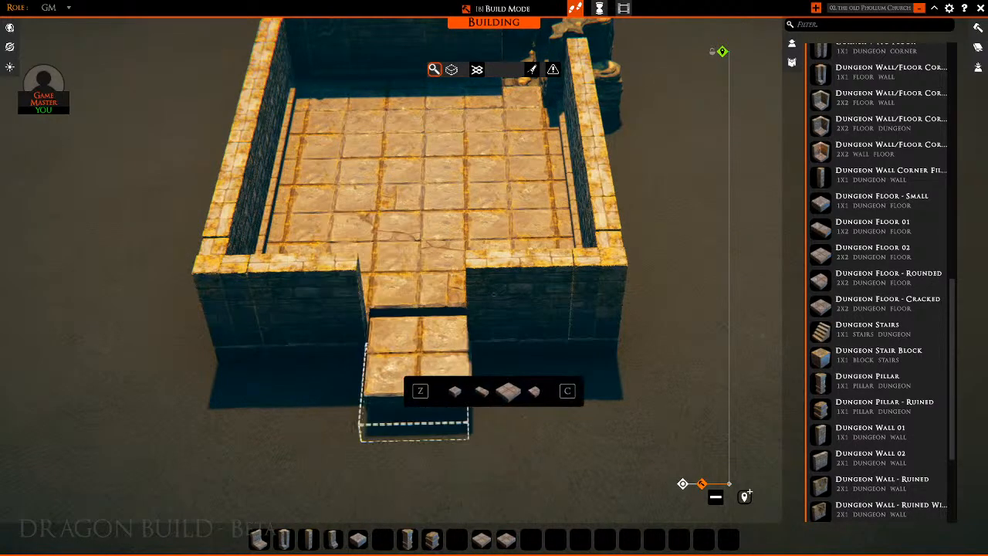
pyautogui.click(417, 346)
pyautogui.press('s')
pyautogui.rightClick(575, 394)
# Expand the Doors category and place a Stone Door Double in the room's doorway opening
pyautogui.moveTo(574, 394); pyautogui.dragTo(215, 368, button='middle')
pyautogui.press('w')
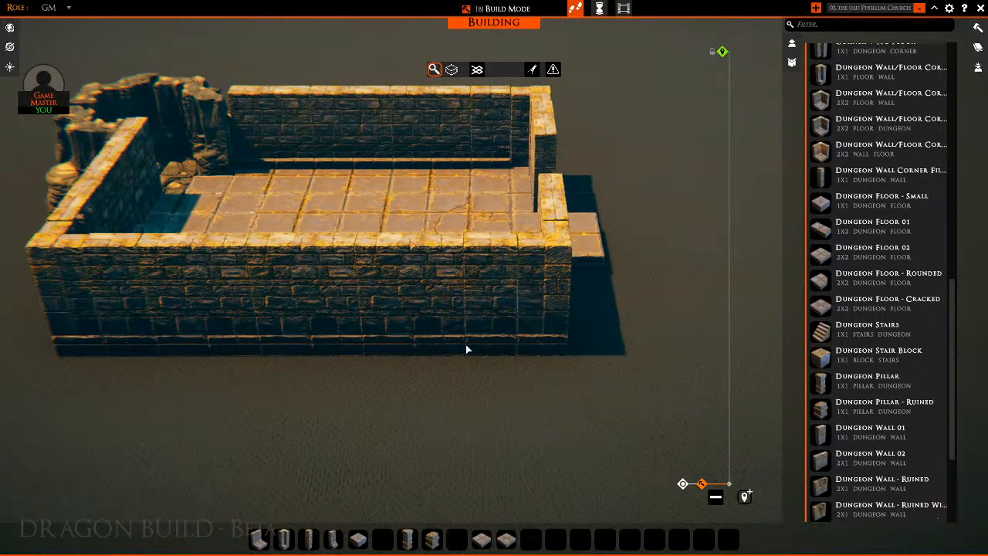
pyautogui.scroll(10, 863, 328)
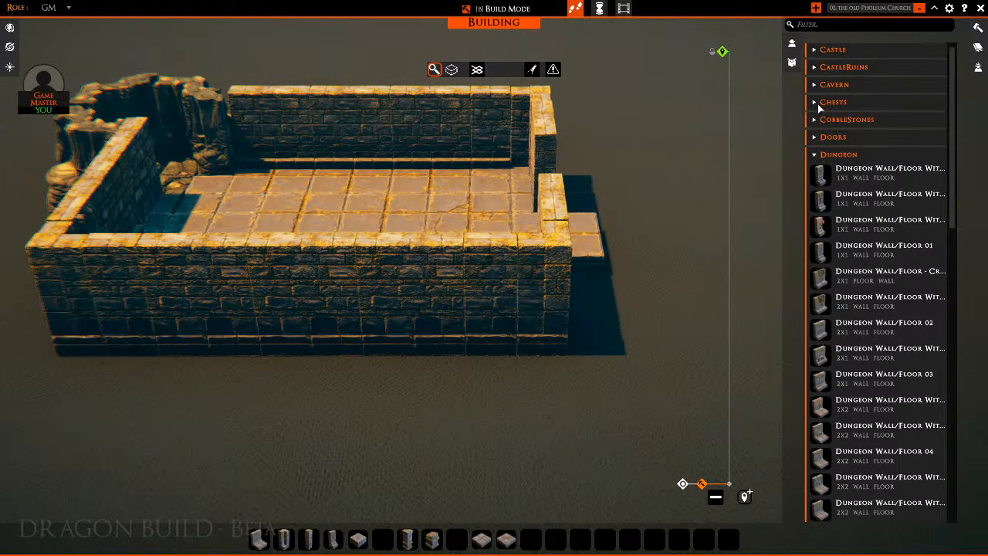
pyautogui.click(815, 136)
pyautogui.moveTo(335, 157); pyautogui.dragTo(470, 172, button='middle')
pyautogui.press('w')
pyautogui.press('s')
pyautogui.click(819, 339)
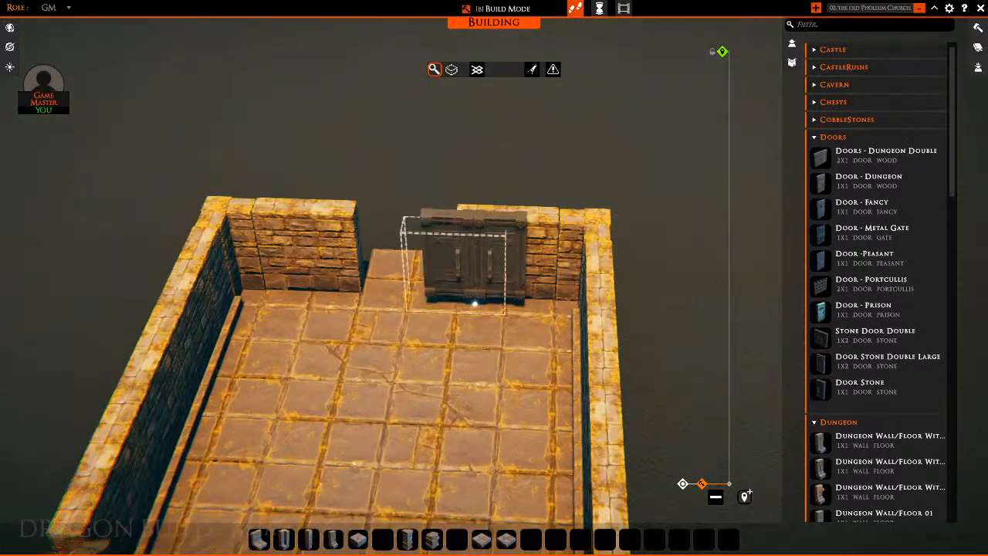
pyautogui.click(421, 294)
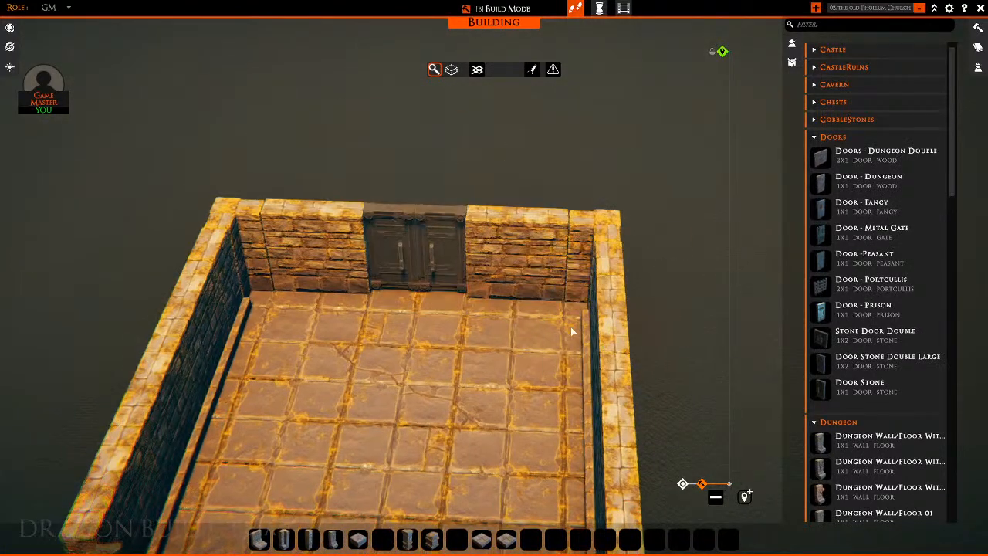
# Examine the room and its double door from several angles and look through the door and dungeon tile lists
pyautogui.moveTo(571, 326); pyautogui.dragTo(645, 332, button='middle')
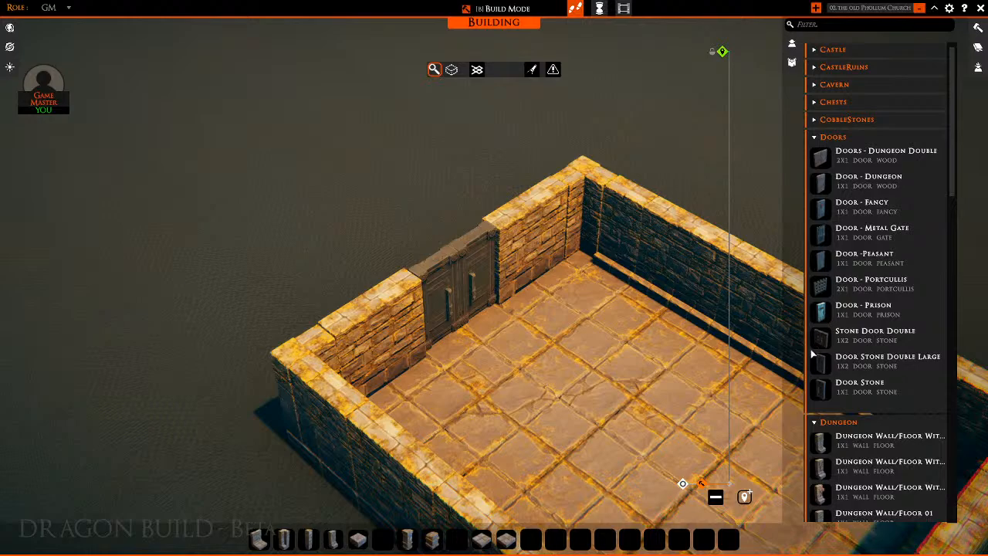
pyautogui.moveTo(490, 331); pyautogui.dragTo(435, 280, button='middle')
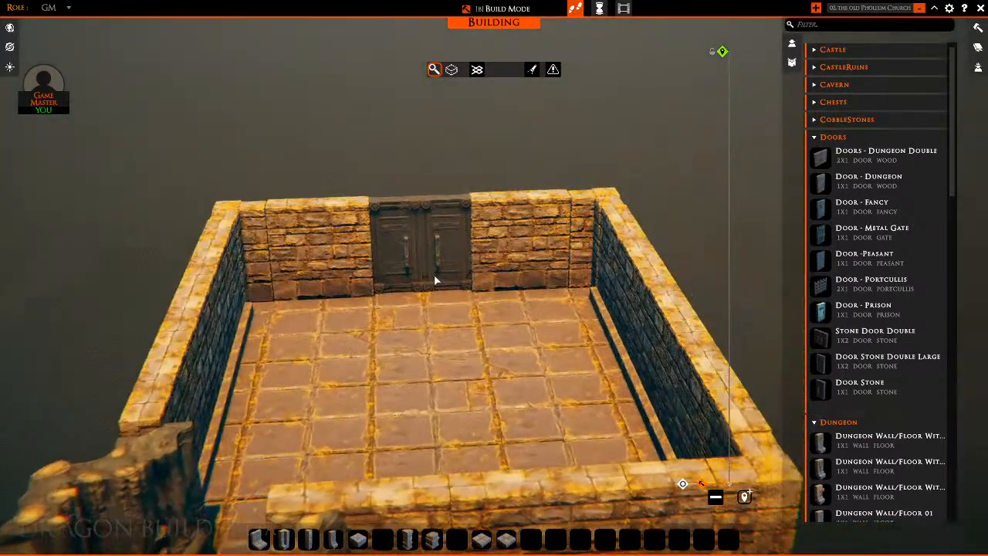
pyautogui.moveTo(507, 340); pyautogui.dragTo(800, 227, button='middle')
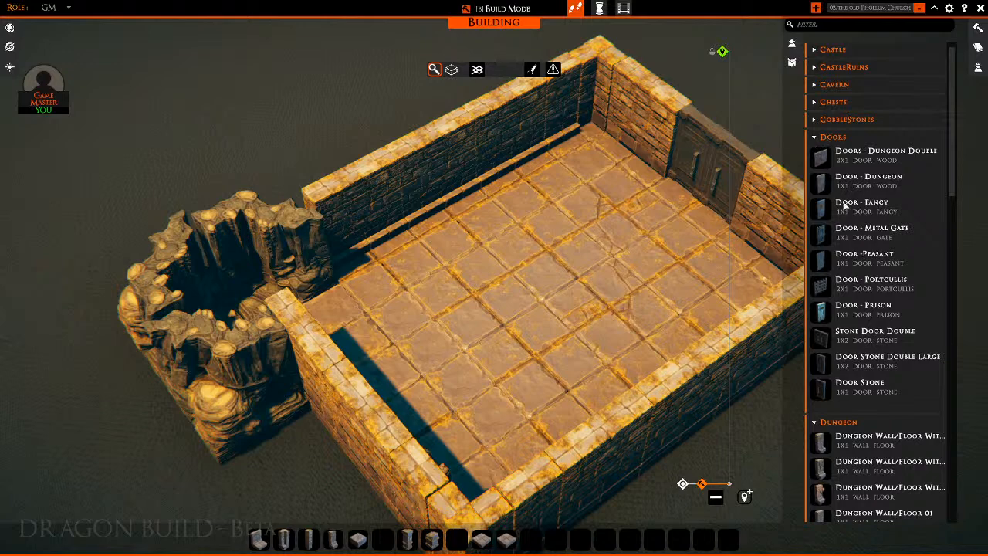
pyautogui.scroll(-12, 845, 205)
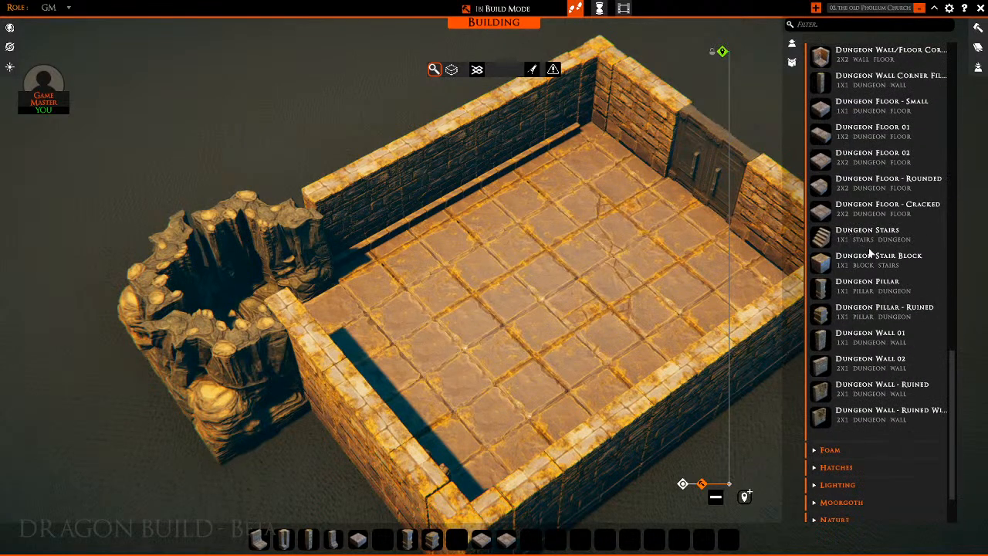
pyautogui.scroll(15, 864, 251)
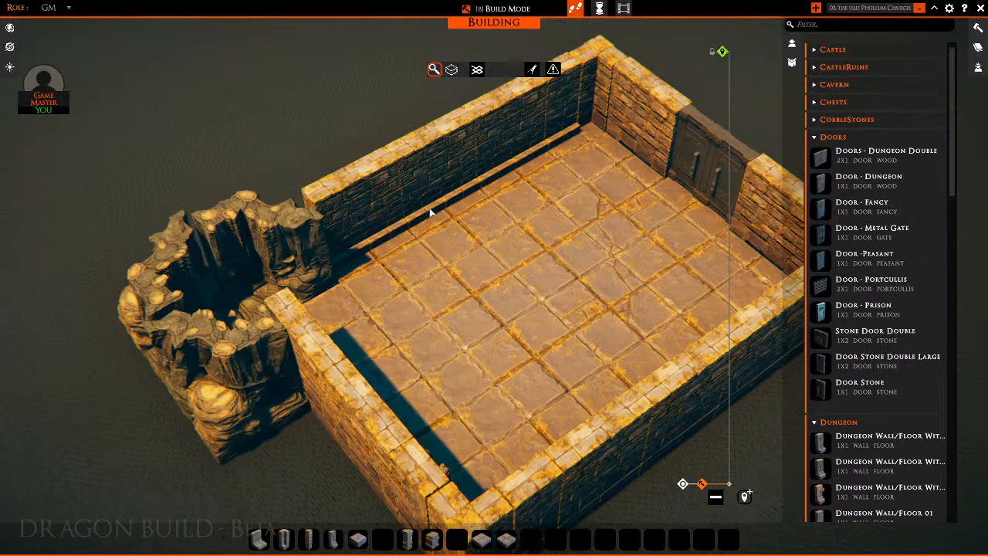
pyautogui.moveTo(430, 213); pyautogui.dragTo(570, 226, button='middle')
pyautogui.press('s')
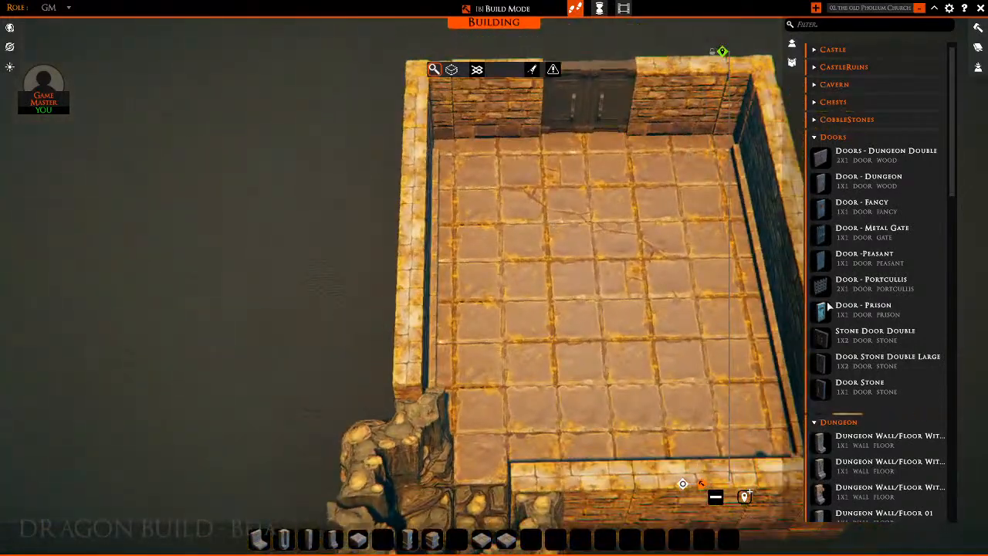
pyautogui.scroll(-10, 826, 301)
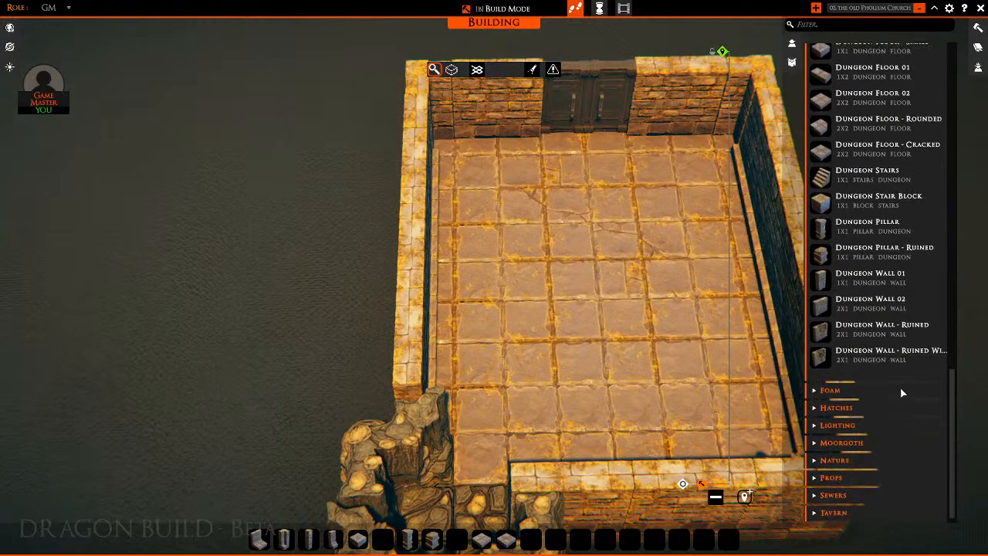
pyautogui.scroll(10, 897, 392)
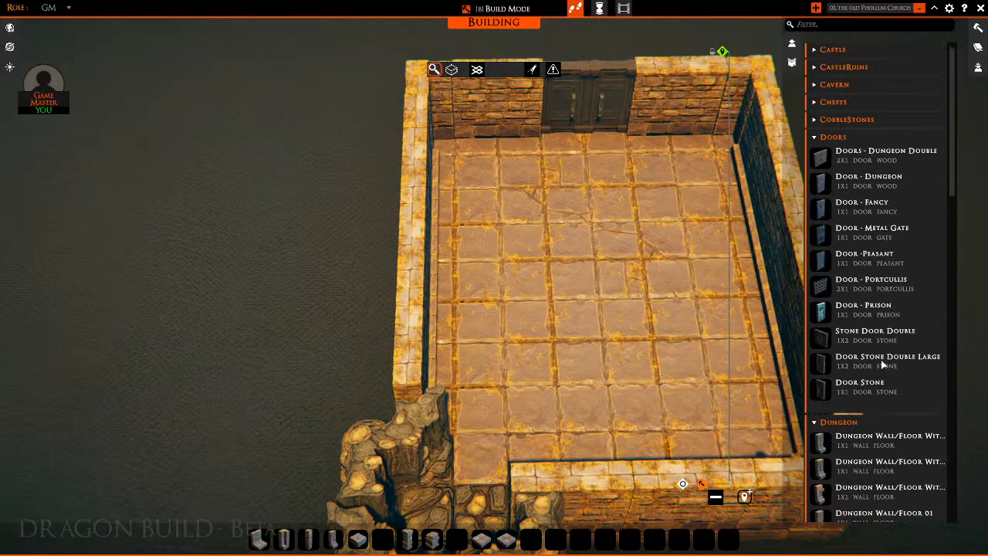
# Collapse the Doors category and expand the Props category in the asset library
pyautogui.click(815, 137)
pyautogui.press('d')
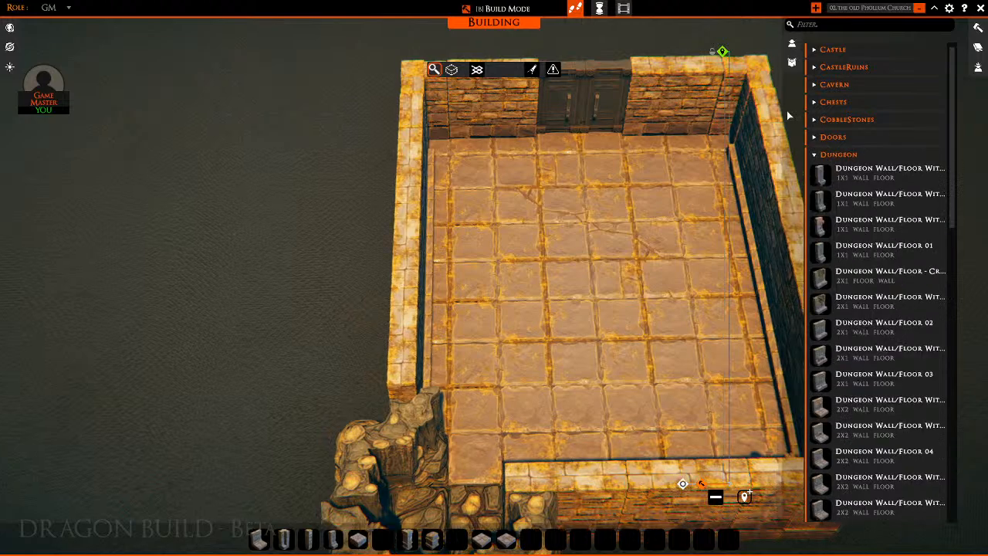
pyautogui.press('w')
pyautogui.scroll(-5, 830, 130)
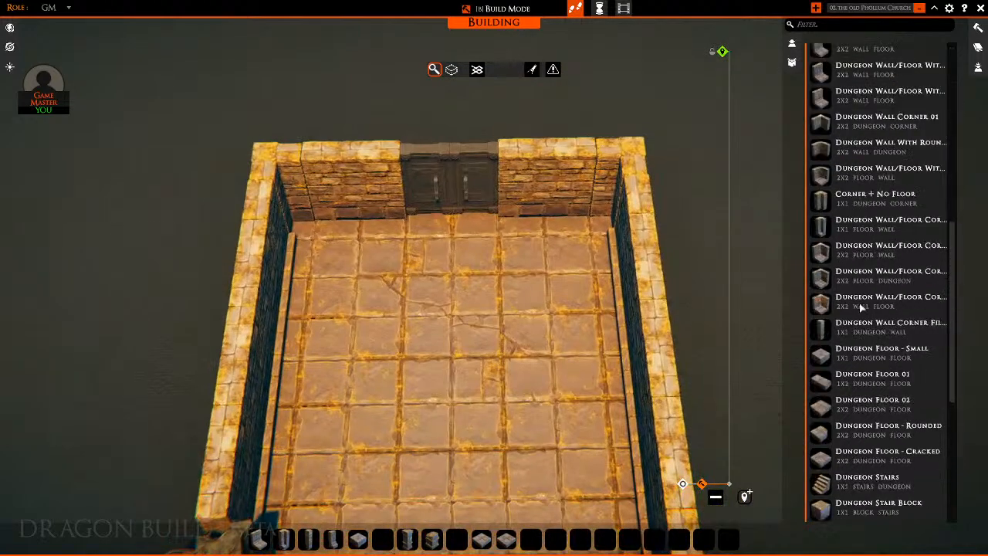
pyautogui.scroll(-4, 865, 356)
pyautogui.press('s')
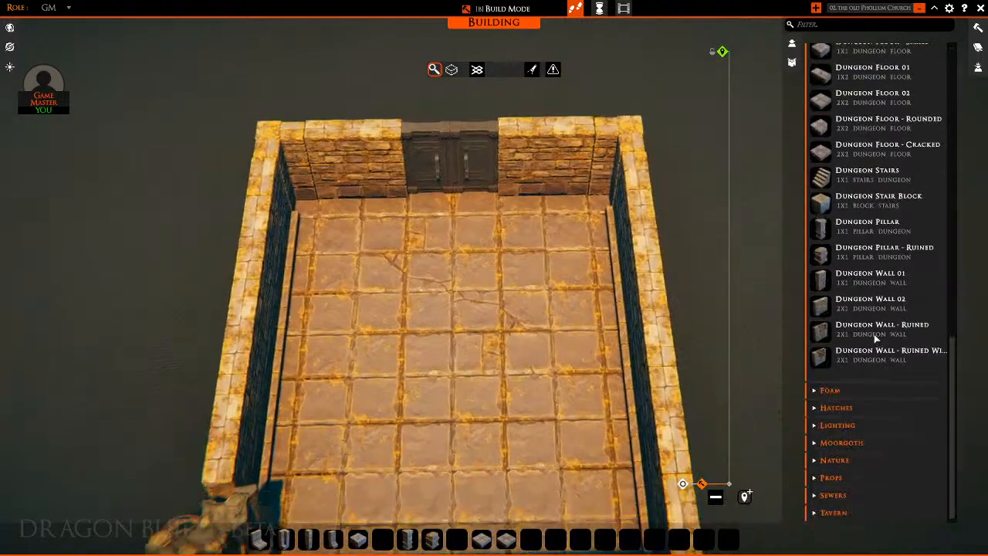
pyautogui.click(816, 478)
pyautogui.scroll(-10, 855, 363)
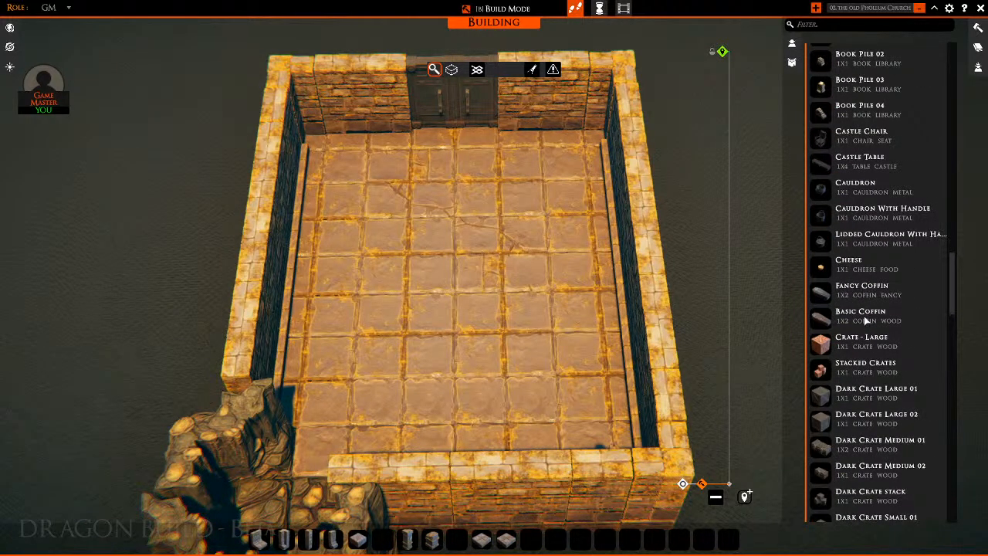
# Look through the Props category for furnishings that suit the dungeon room
pyautogui.moveTo(856, 290); pyautogui.dragTo(531, 196)
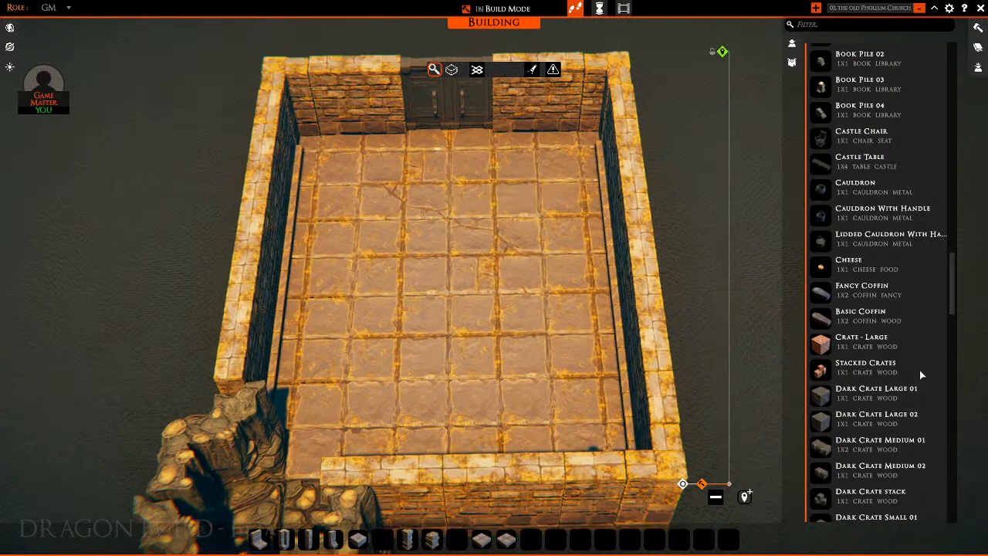
pyautogui.scroll(-12, 919, 370)
pyautogui.scroll(-4, 904, 353)
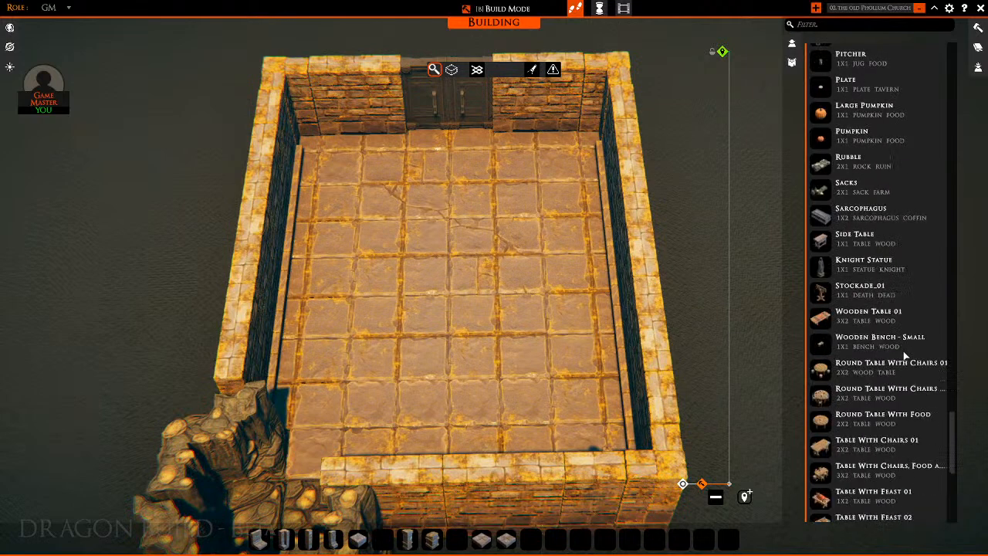
pyautogui.scroll(-5, 904, 354)
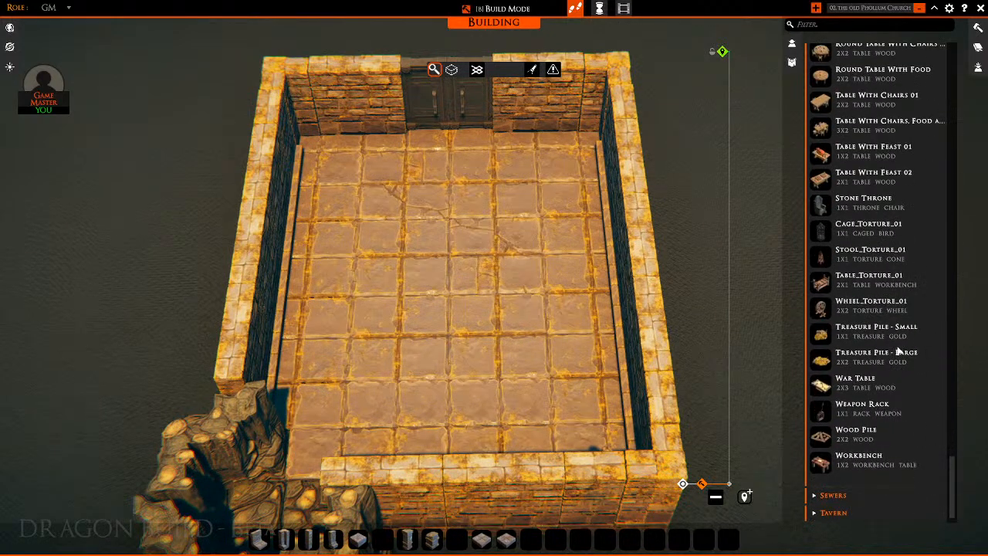
pyautogui.scroll(2, 898, 352)
pyautogui.scroll(10, 897, 346)
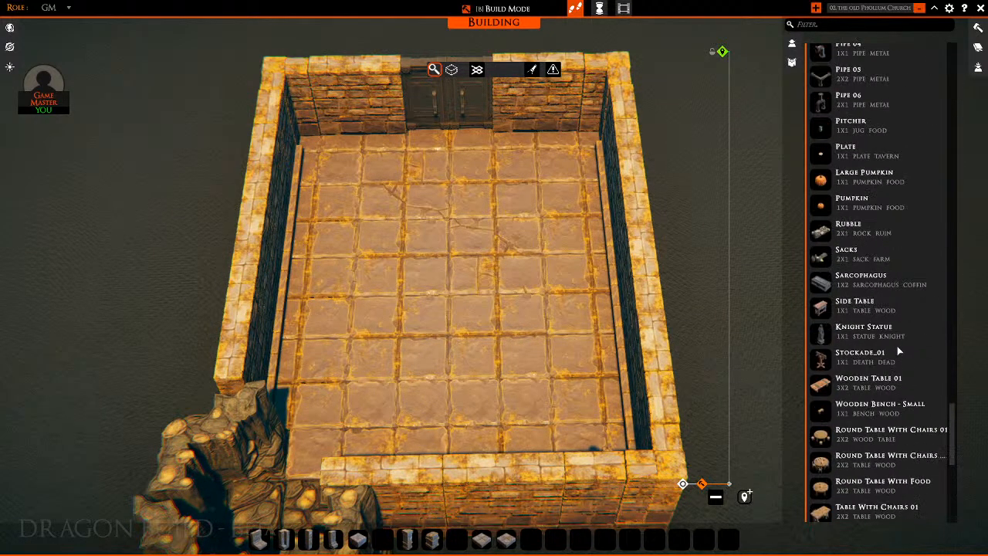
pyautogui.scroll(10, 896, 350)
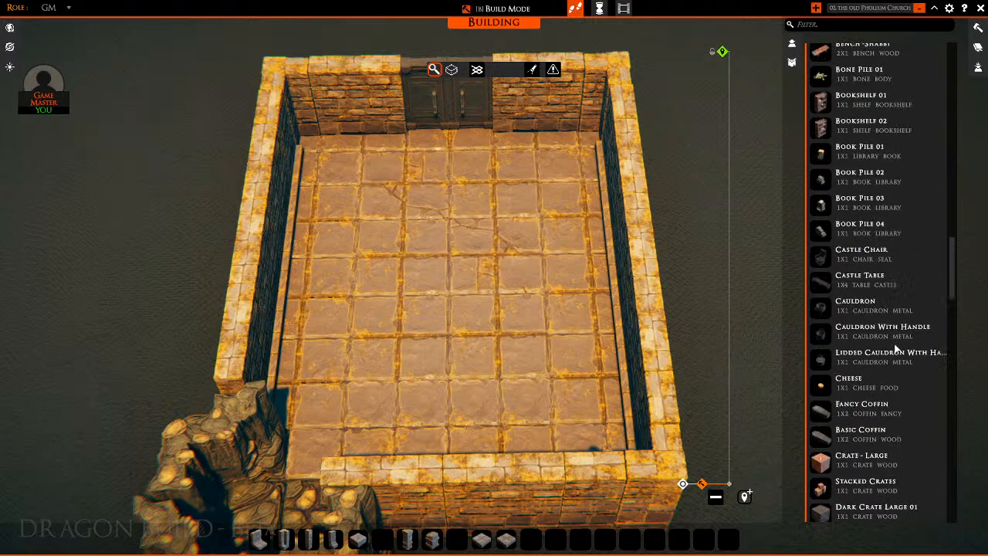
pyautogui.scroll(-2, 890, 351)
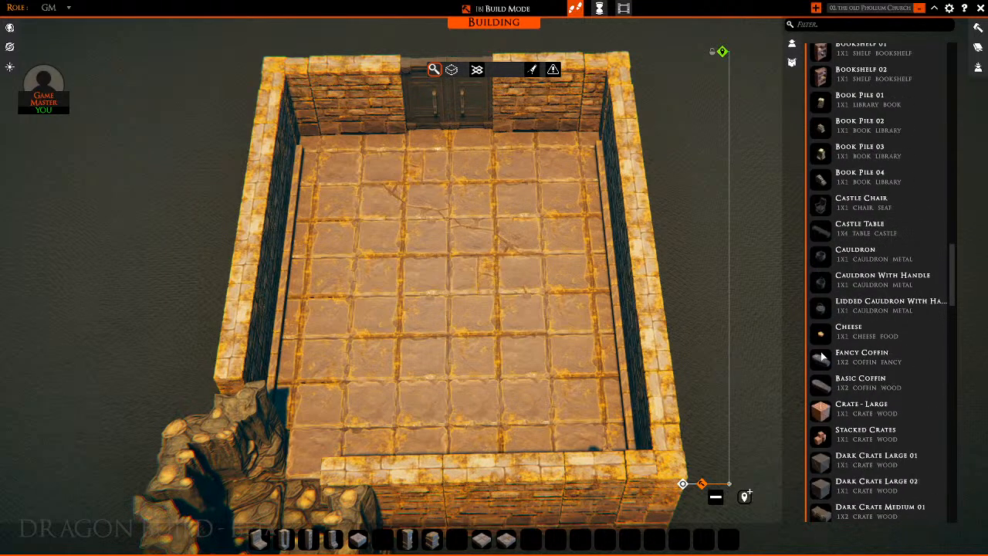
# Preview the Basic Coffin and the Fancy Coffin over the room's floor, discarding each one
pyautogui.click(823, 387)
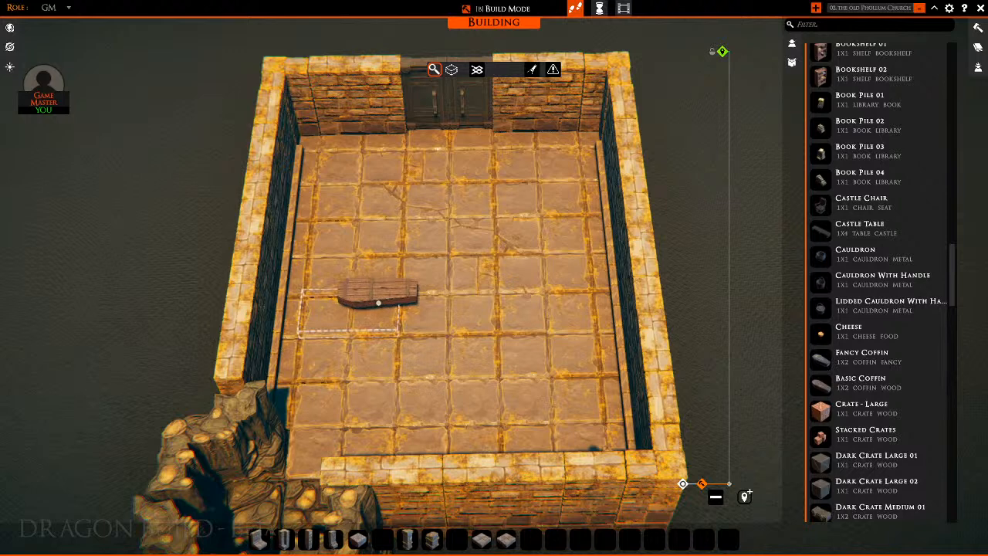
pyautogui.rightClick(379, 302)
pyautogui.click(828, 358)
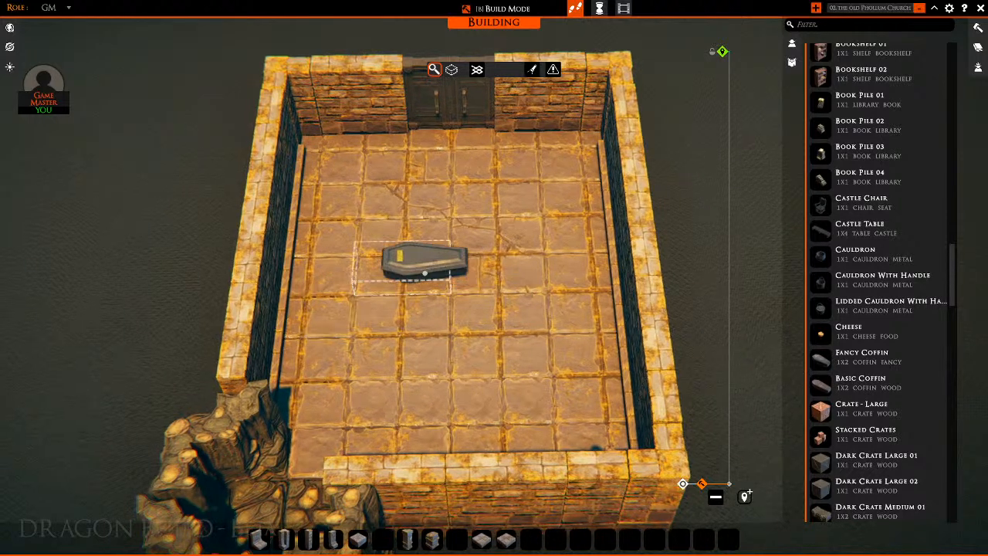
pyautogui.rightClick(389, 207)
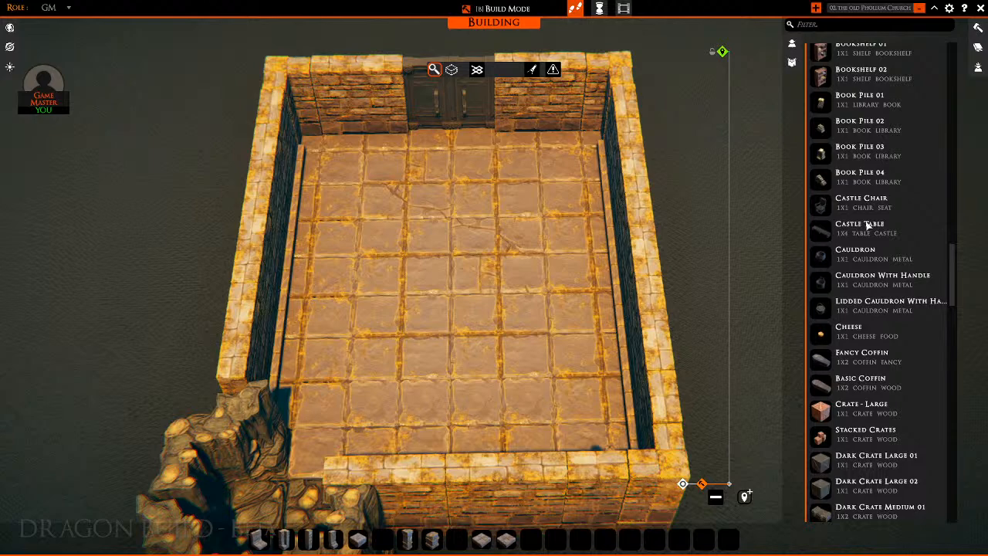
# Look through the dungeon wall, corner and floor tiles for a block to use as a coffin base
pyautogui.scroll(5, 866, 224)
pyautogui.scroll(6, 866, 224)
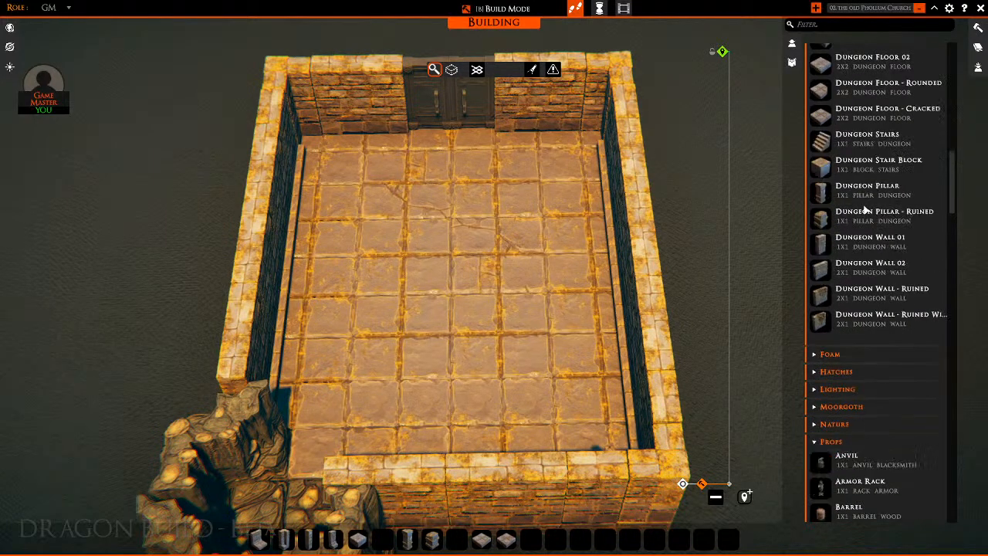
pyautogui.scroll(2, 853, 196)
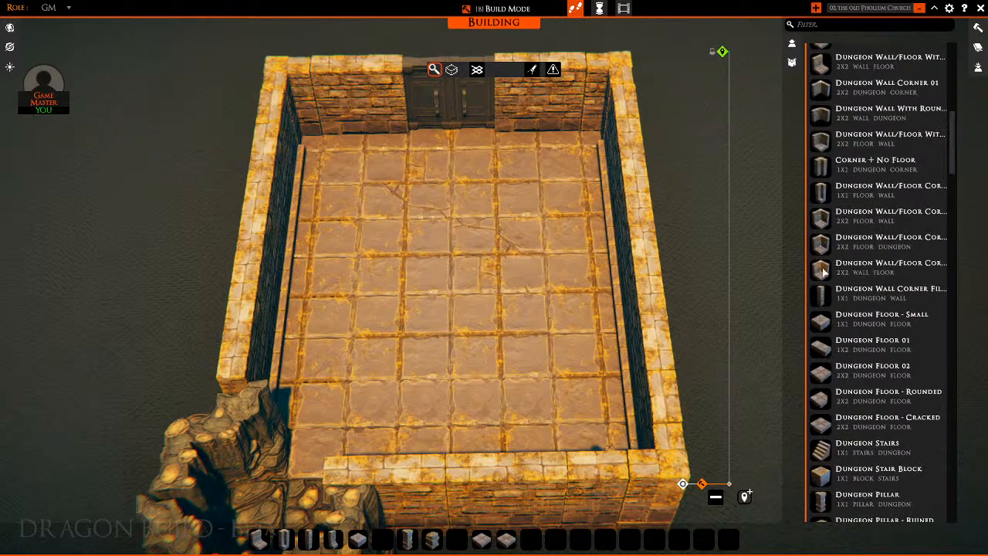
pyautogui.scroll(5, 870, 446)
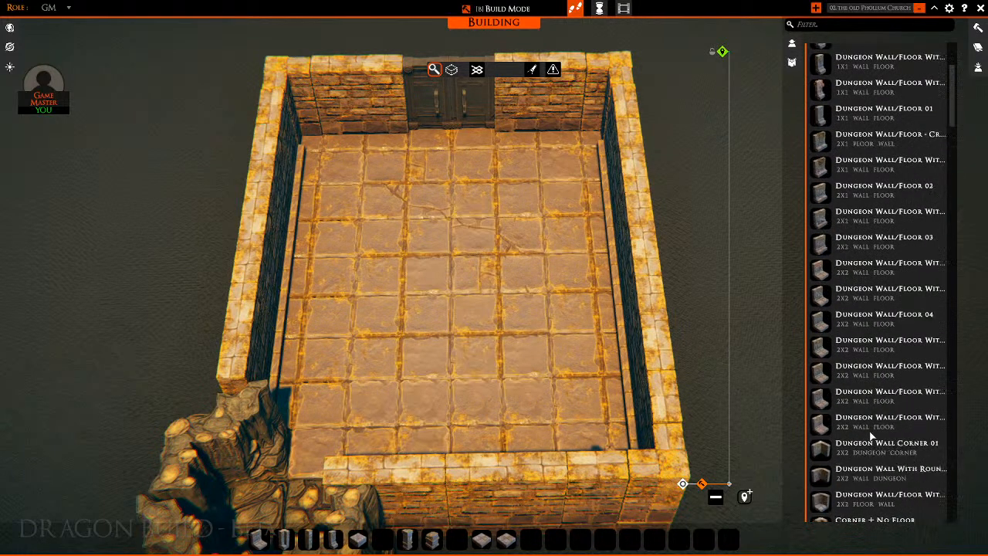
pyautogui.scroll(-5, 871, 437)
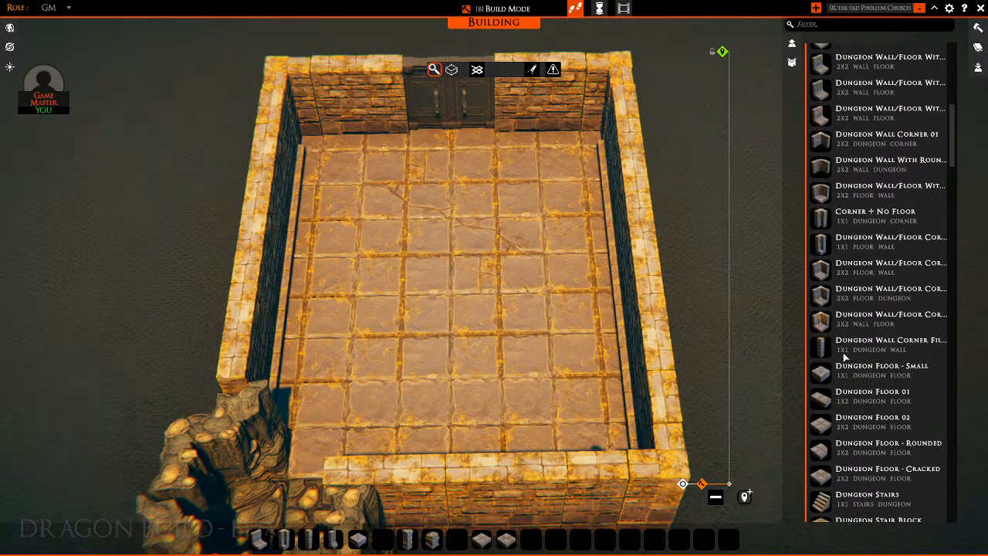
pyautogui.scroll(-2, 846, 356)
pyautogui.scroll(-4, 845, 357)
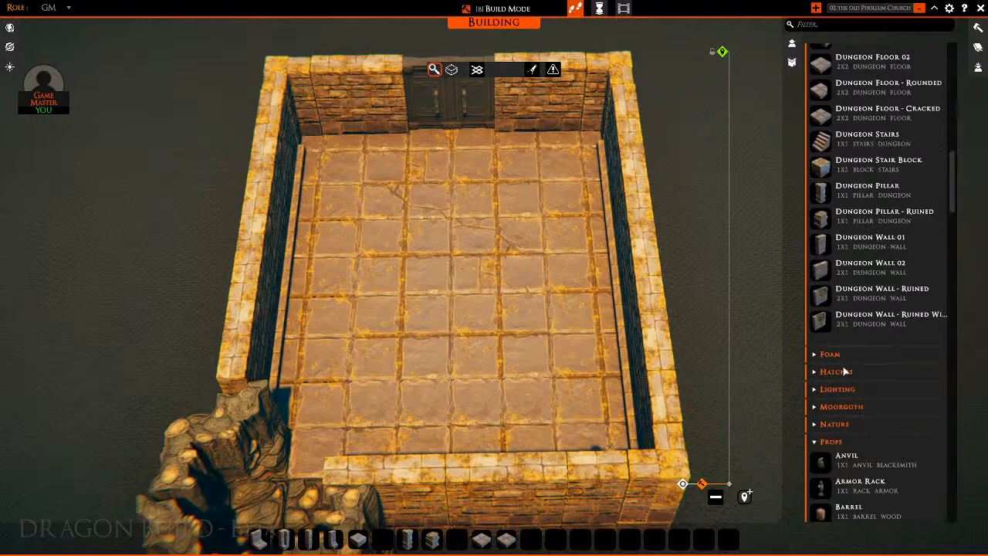
pyautogui.scroll(1, 847, 386)
pyautogui.scroll(3, 846, 382)
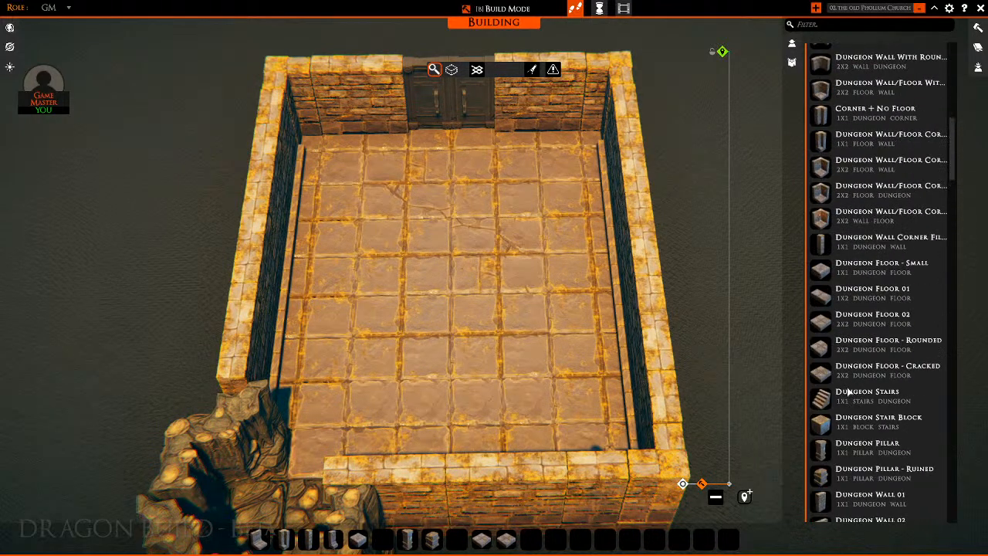
# Try two Dungeon Stair Blocks side by side on the floor near the door wall, on the right side of the room
pyautogui.click(823, 434)
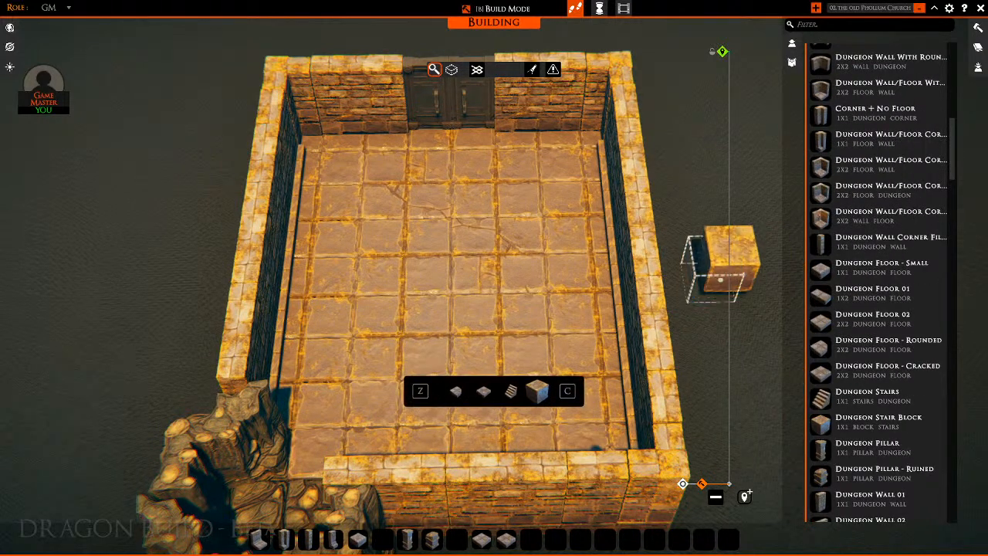
pyautogui.press('d')
pyautogui.press('g')
pyautogui.press('w')
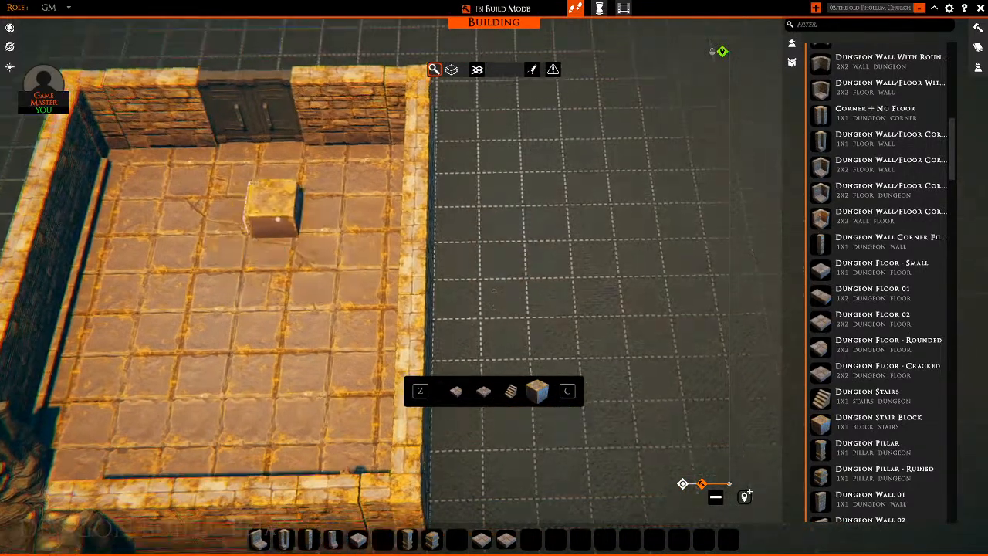
pyautogui.press('s')
pyautogui.press('a')
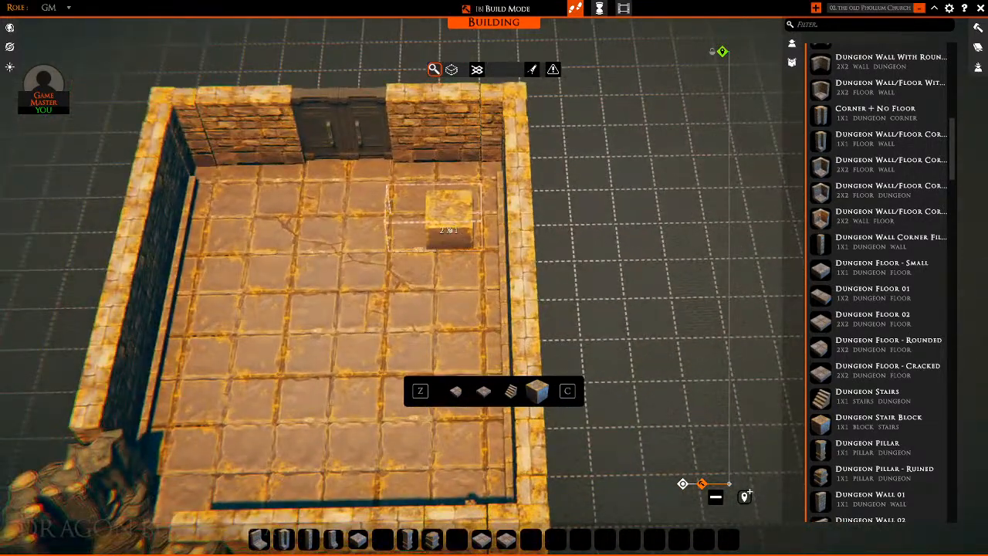
pyautogui.click(452, 232)
pyautogui.hotkey('ctrl', 'z')
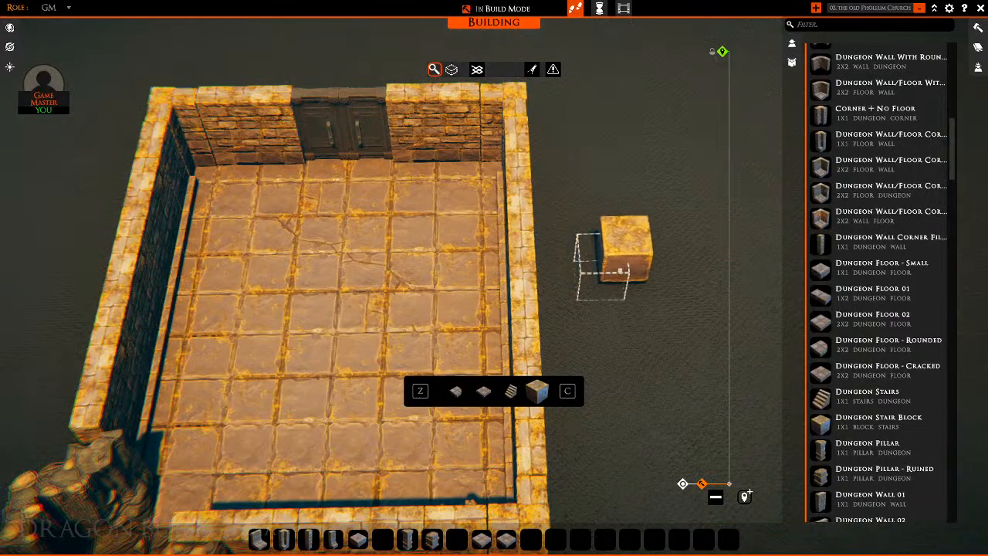
pyautogui.click(410, 238)
pyautogui.click(456, 236)
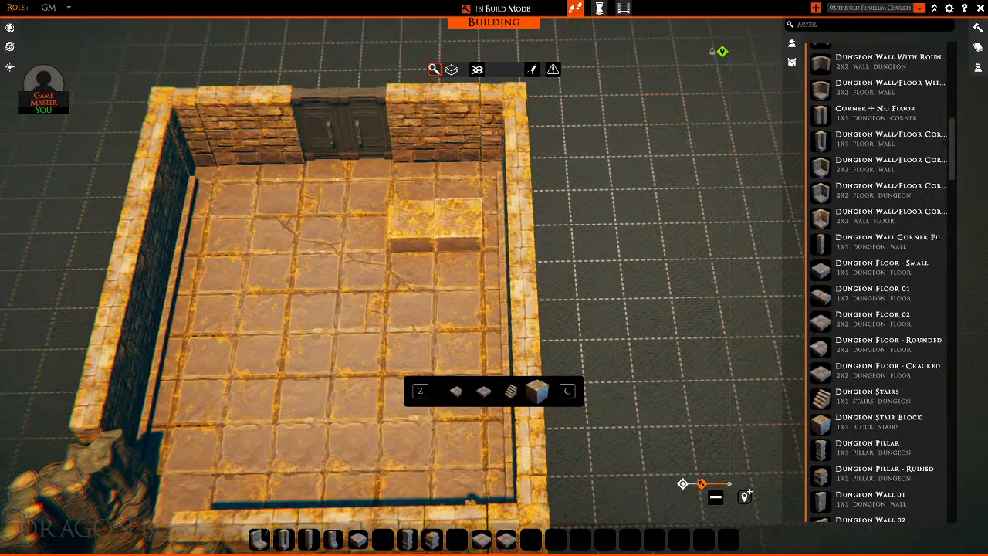
# Try matching side-by-side stair block pairs in the near-right and far-left parts of the room
pyautogui.press('s')
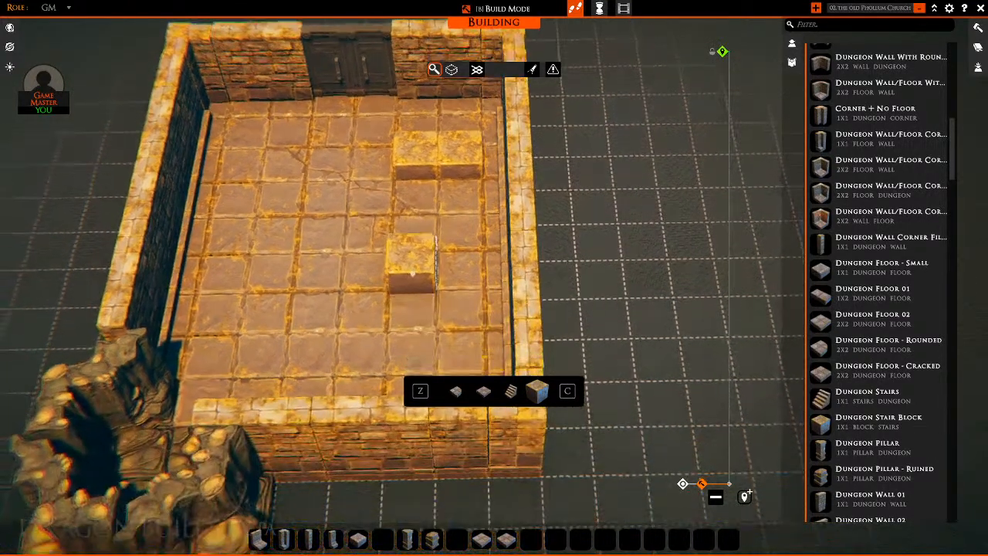
pyautogui.press('d')
pyautogui.press('w')
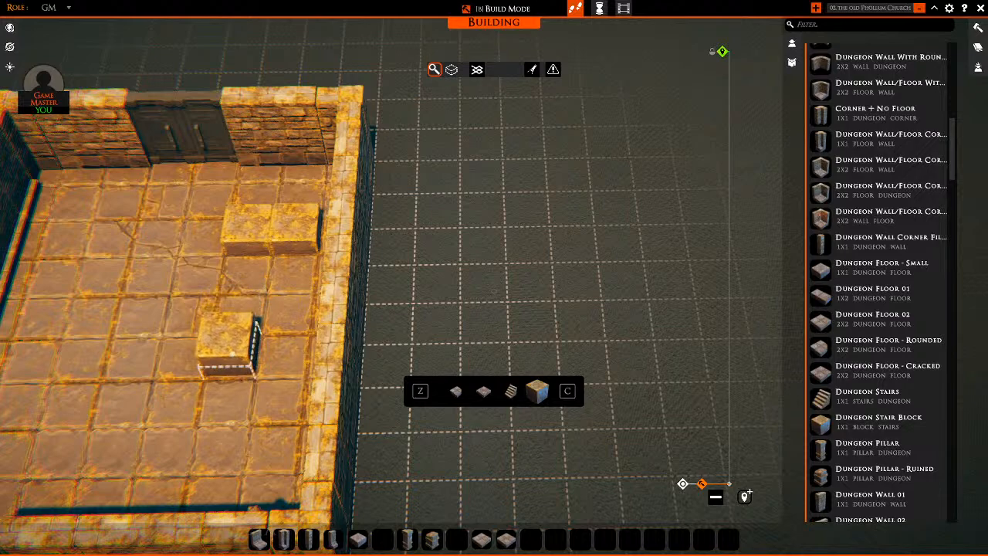
pyautogui.moveTo(223, 440); pyautogui.dragTo(275, 441)
pyautogui.press('a')
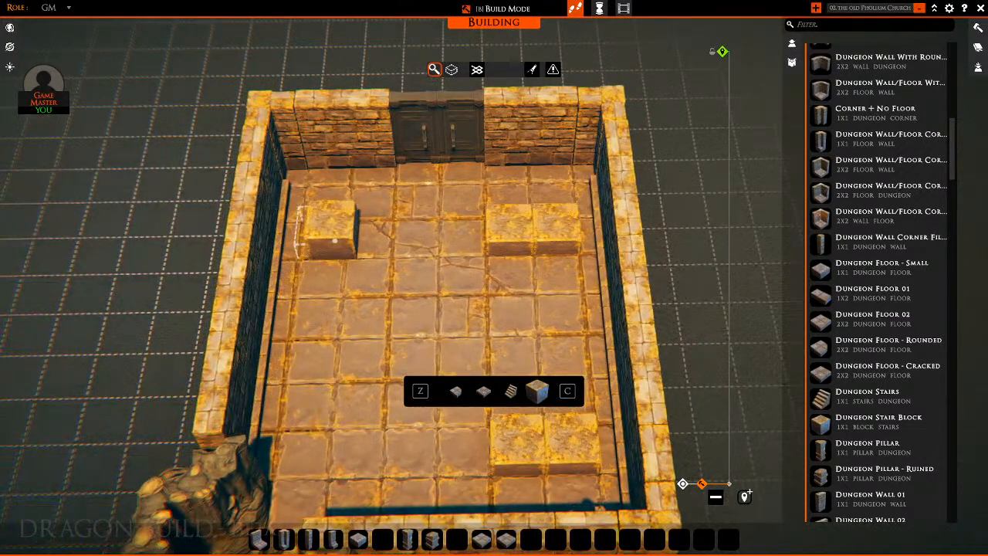
pyautogui.moveTo(334, 232); pyautogui.dragTo(367, 237)
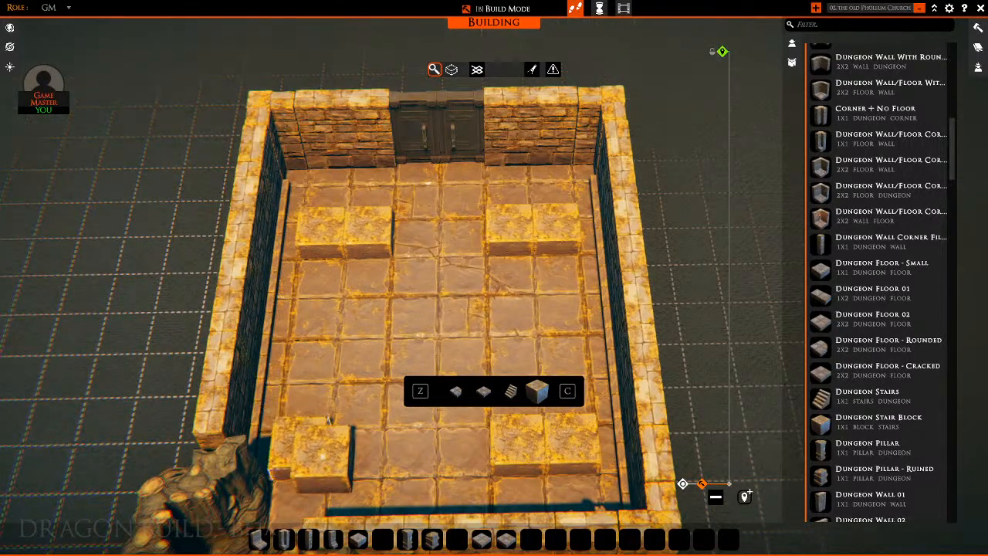
# Try a fourth side-by-side stair block pair near the cave opening, undoing and re-placing its blocks
pyautogui.click(301, 446)
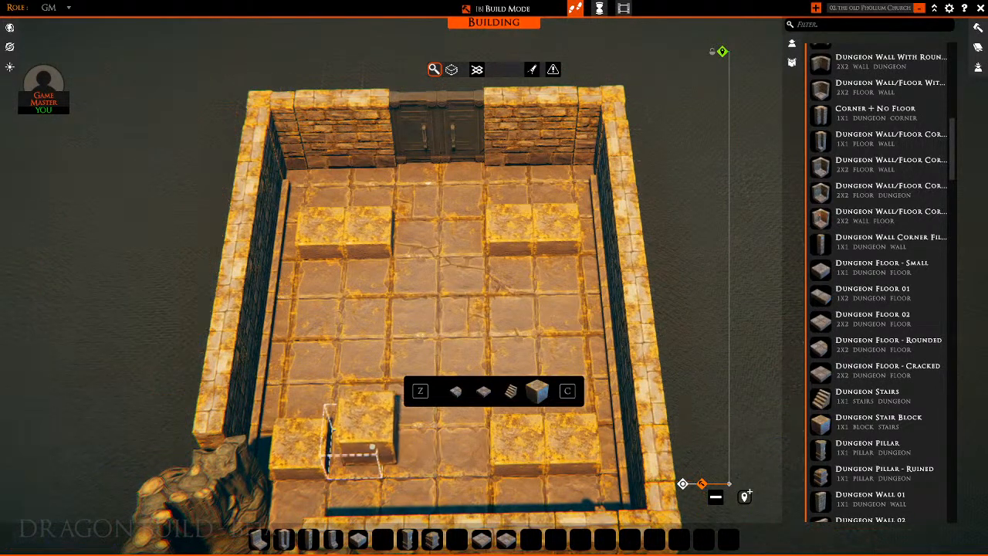
pyautogui.hotkey('ctrl', 'z')
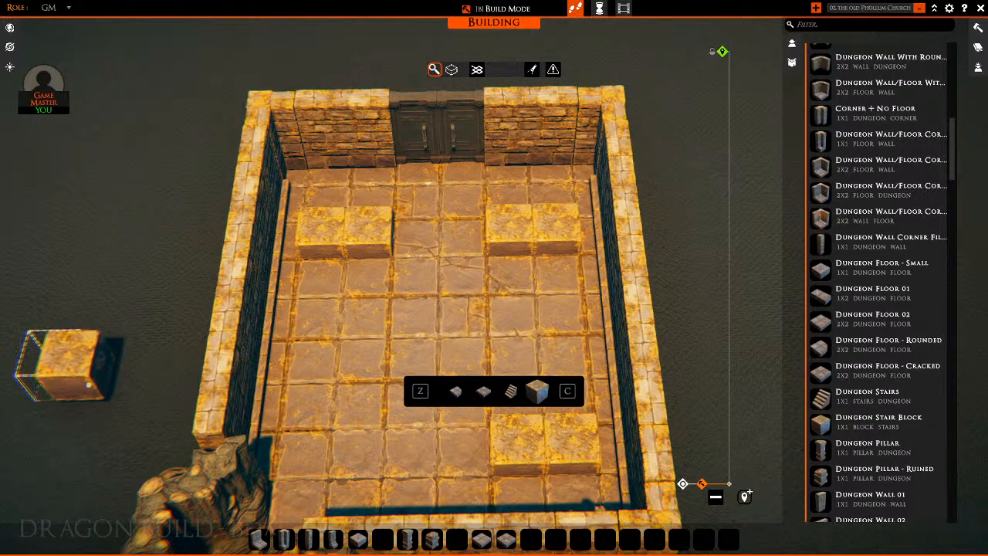
pyautogui.click(317, 461)
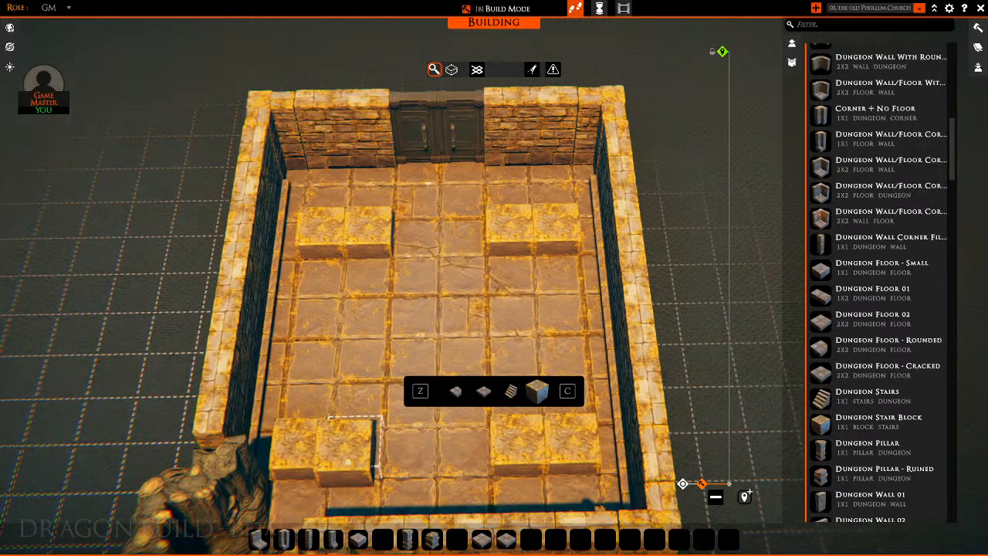
pyautogui.click(357, 454)
# Undo all the side-by-side stair block pairs to clear the room's floor
pyautogui.hotkey('ctrl', 'z')
pyautogui.hotkey('ctrl', 'z')
pyautogui.hotkey('ctrl', 'z')
pyautogui.hotkey('ctrl', 'z')
pyautogui.hotkey('ctrl', 'z')
pyautogui.hotkey('ctrl', 'z')
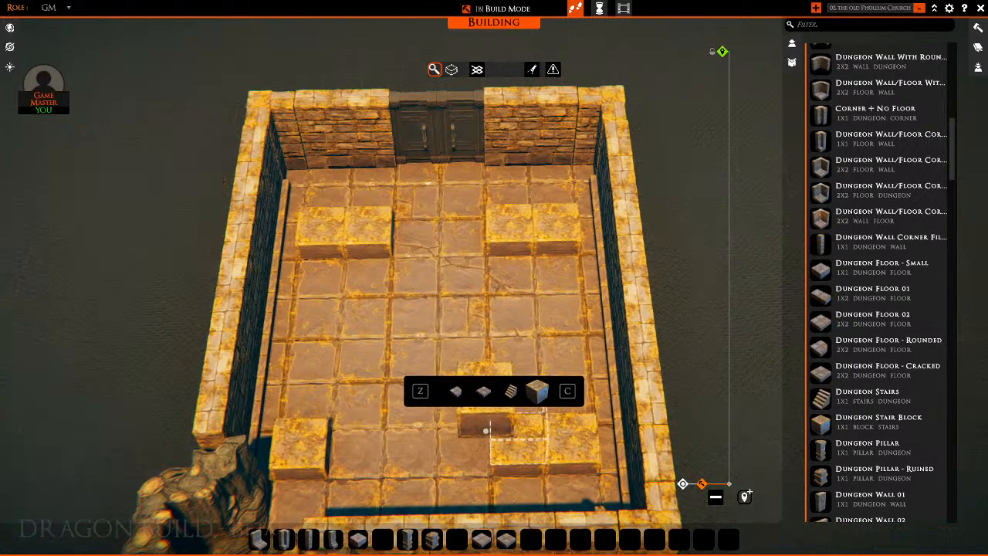
pyautogui.hotkey('ctrl', 'z')
pyautogui.hotkey('ctrl', 'z')
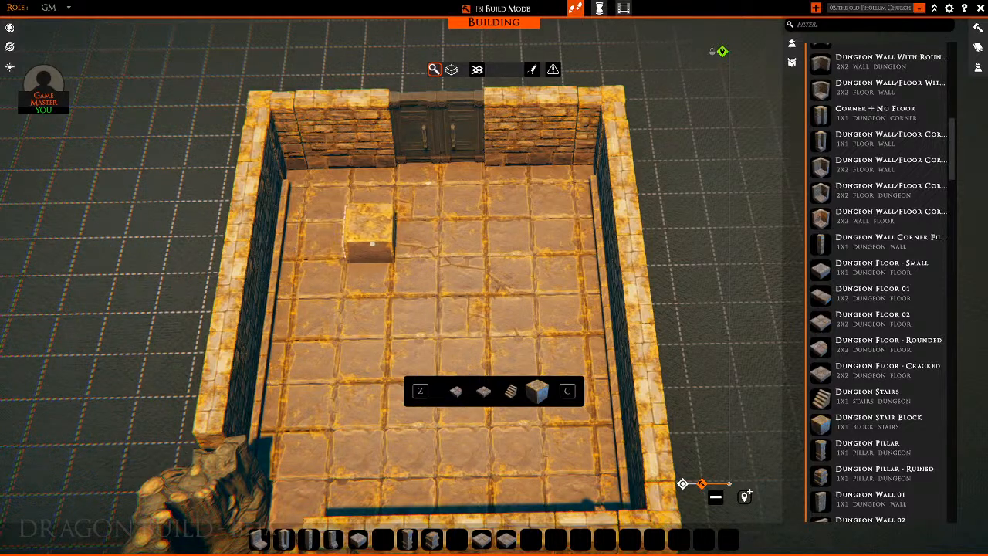
# Place two lengthwise pairs of Dungeon Stair Blocks at the door end, each one tile in from its side wall
pyautogui.click(371, 246)
pyautogui.click(373, 282)
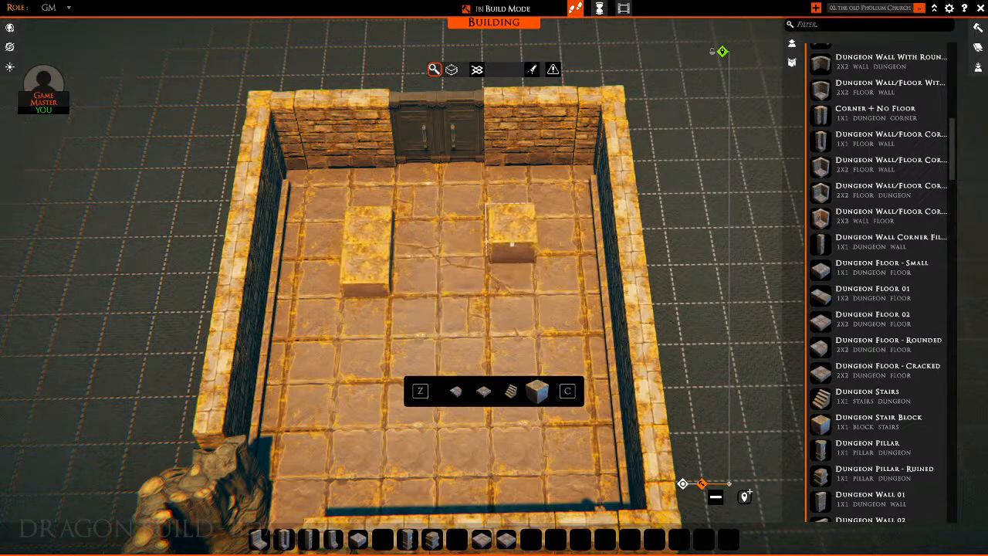
pyautogui.click(510, 242)
pyautogui.click(510, 275)
# Try lengthwise stair block pairs at the cave end of the room, then undo them
pyautogui.press('s')
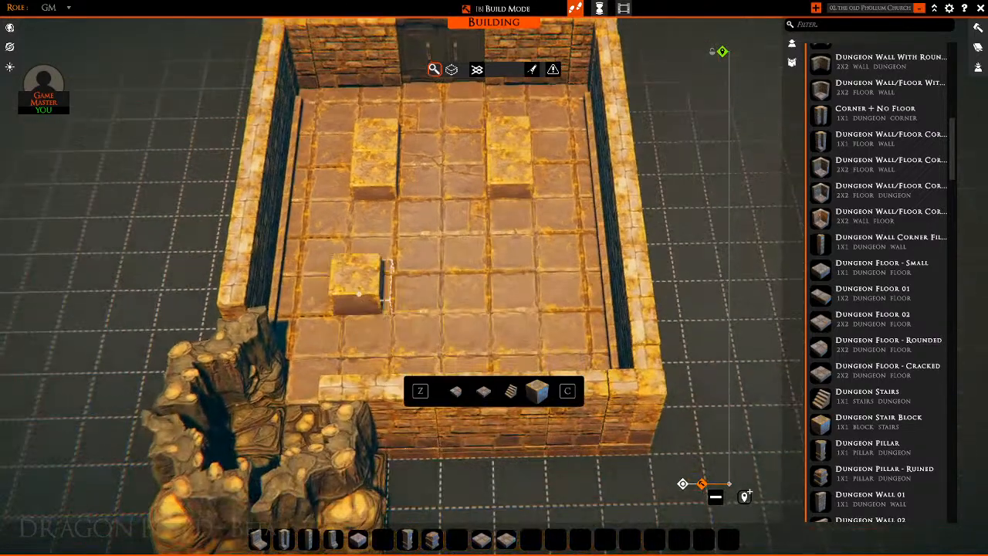
pyautogui.click(365, 256)
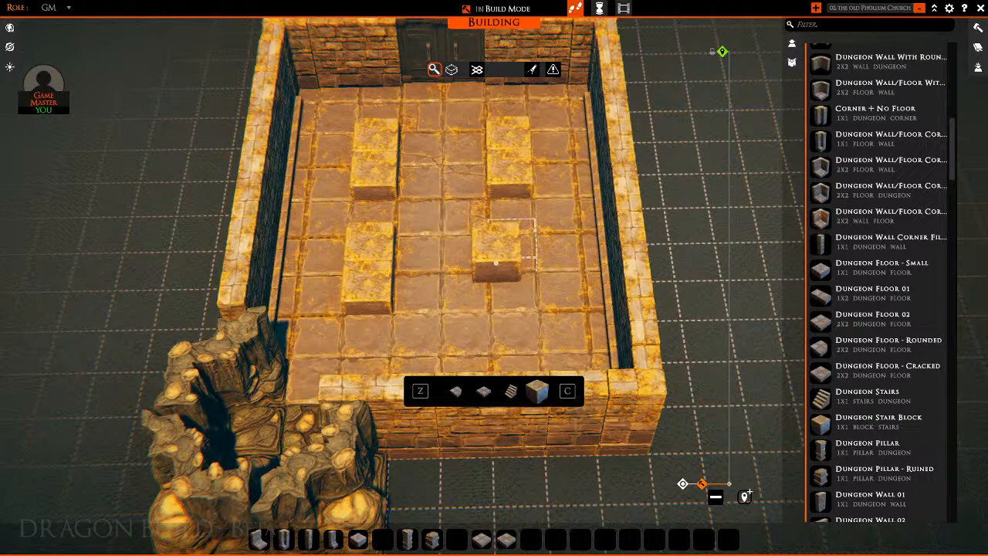
pyautogui.click(506, 281)
pyautogui.click(507, 336)
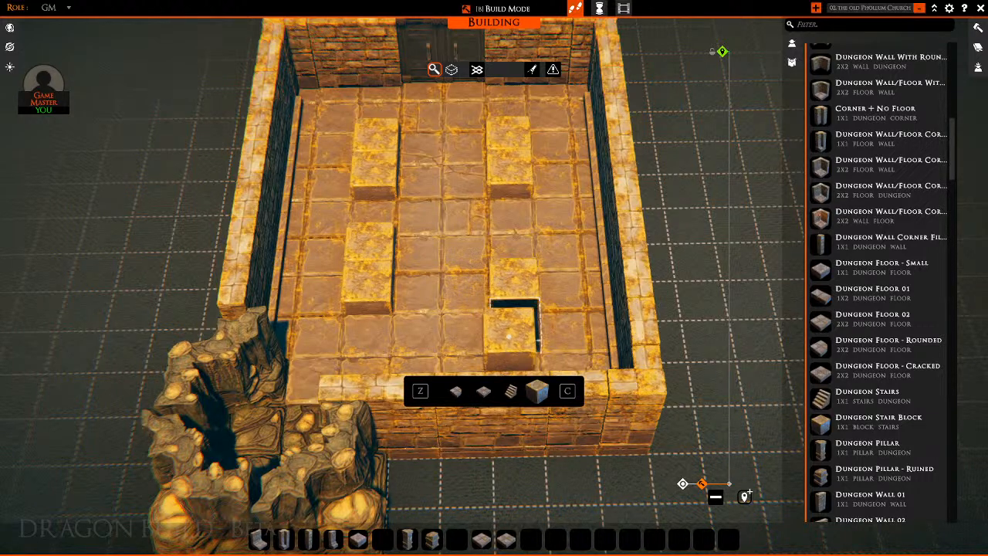
pyautogui.hotkey('ctrl', 'z')
pyautogui.hotkey('ctrl', 'z')
pyautogui.hotkey('ctrl', 'z')
# Place two lengthwise stair block pairs at the cave end, aligned with the far pairs and one tile short of the near wall
pyautogui.moveTo(301, 299); pyautogui.dragTo(377, 308)
pyautogui.click(375, 304)
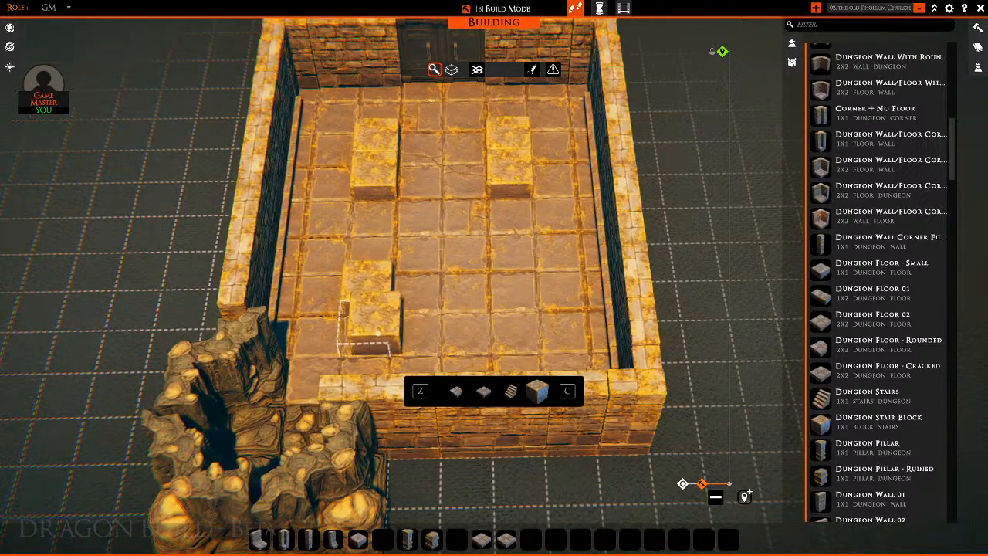
pyautogui.click(369, 334)
pyautogui.click(510, 284)
pyautogui.click(513, 307)
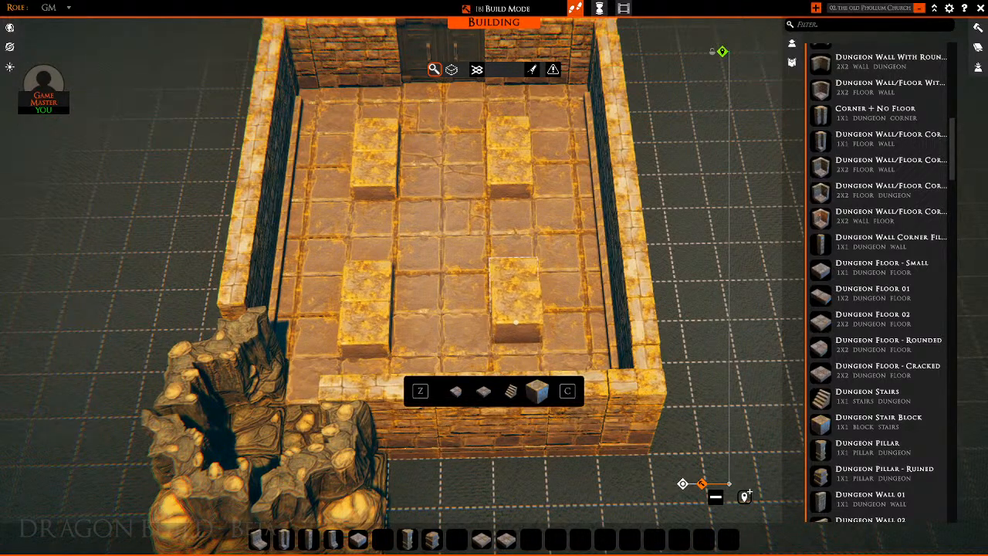
pyautogui.rightClick(514, 308)
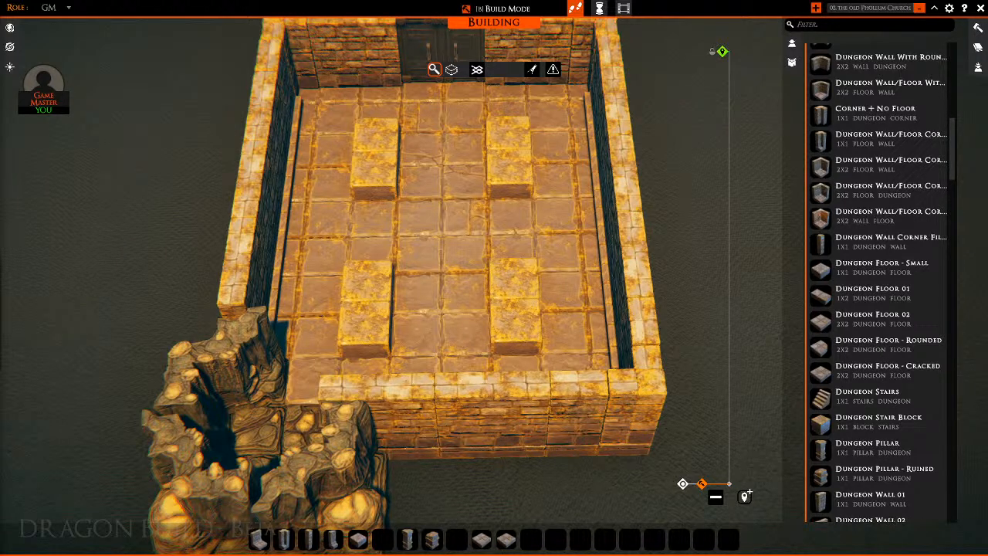
# Place a Fancy Coffin on each of the two stair block pedestals at the door end
pyautogui.scroll(-10, 865, 259)
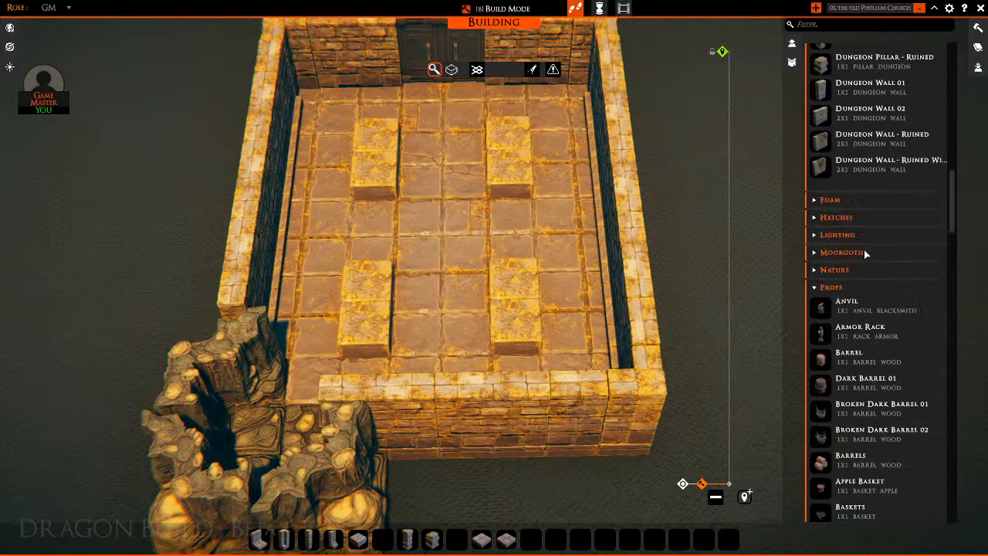
pyautogui.scroll(-5, 861, 255)
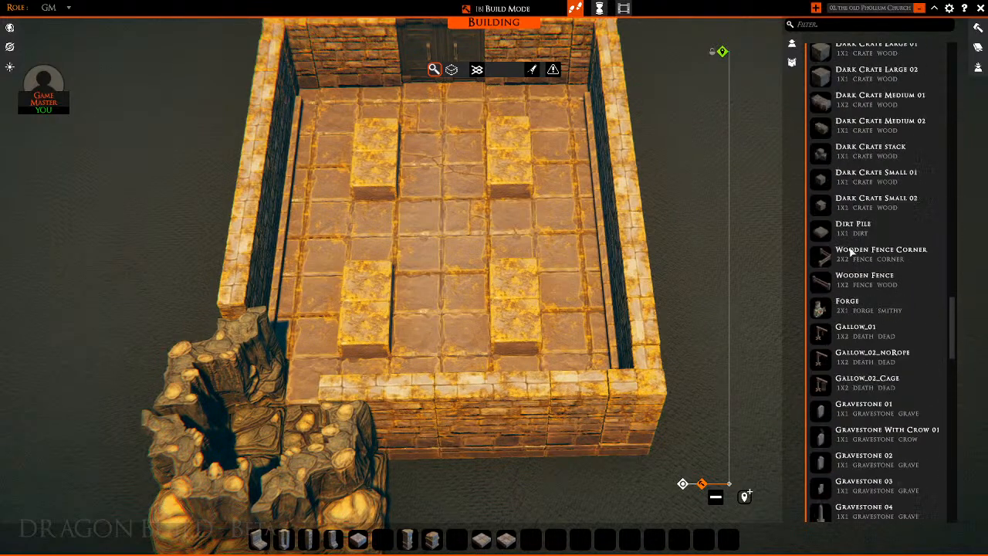
pyautogui.scroll(5, 855, 188)
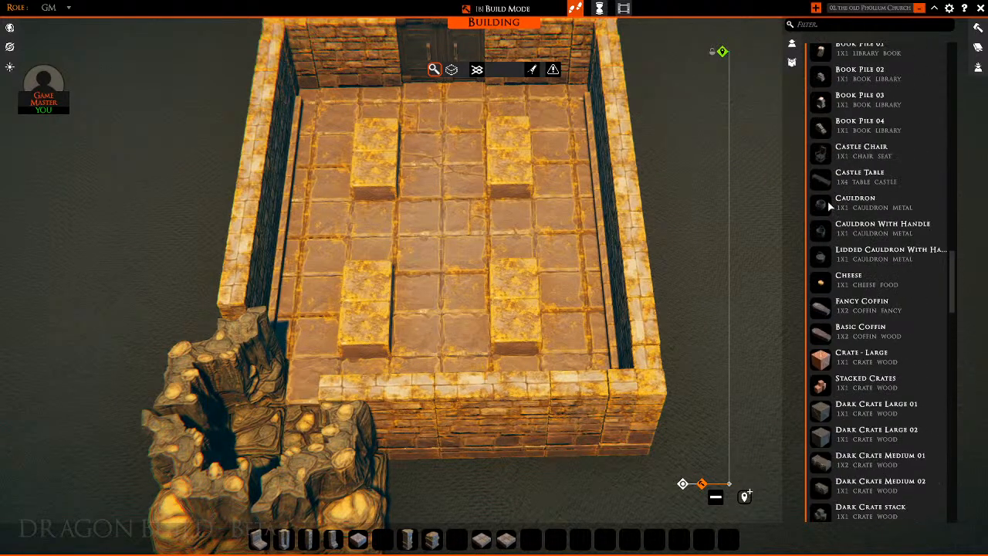
pyautogui.moveTo(817, 310); pyautogui.dragTo(507, 138)
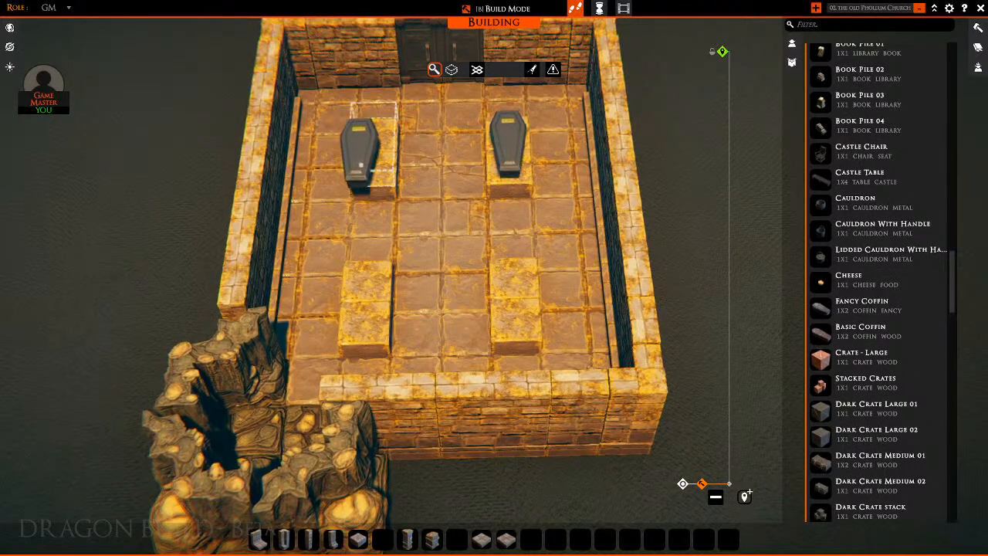
pyautogui.click(365, 160)
# Place a Fancy Coffin on each of the two pedestals at the cave end, rotated 180° from the far coffins
pyautogui.click(368, 301)
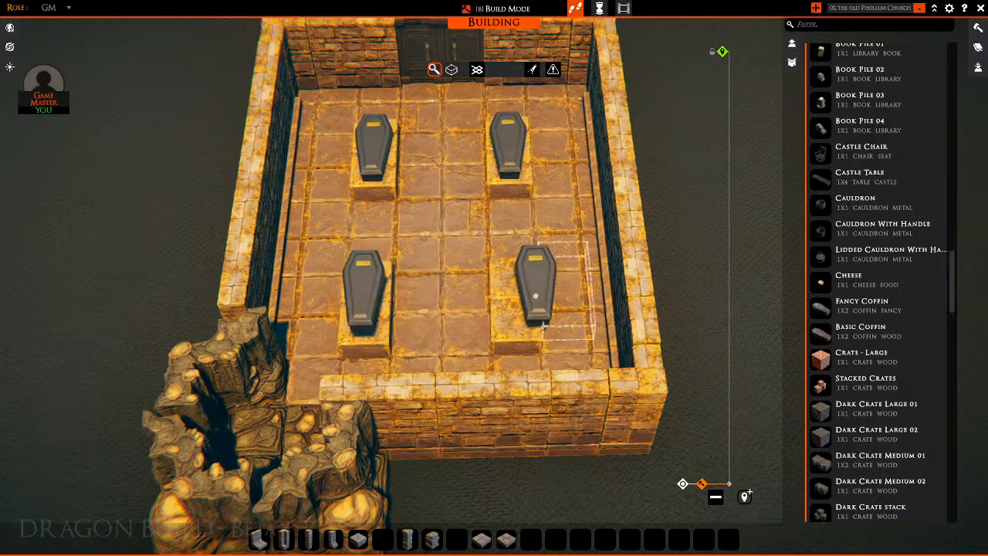
pyautogui.hotkey('ctrl', 'z')
pyautogui.middleClick(383, 293)
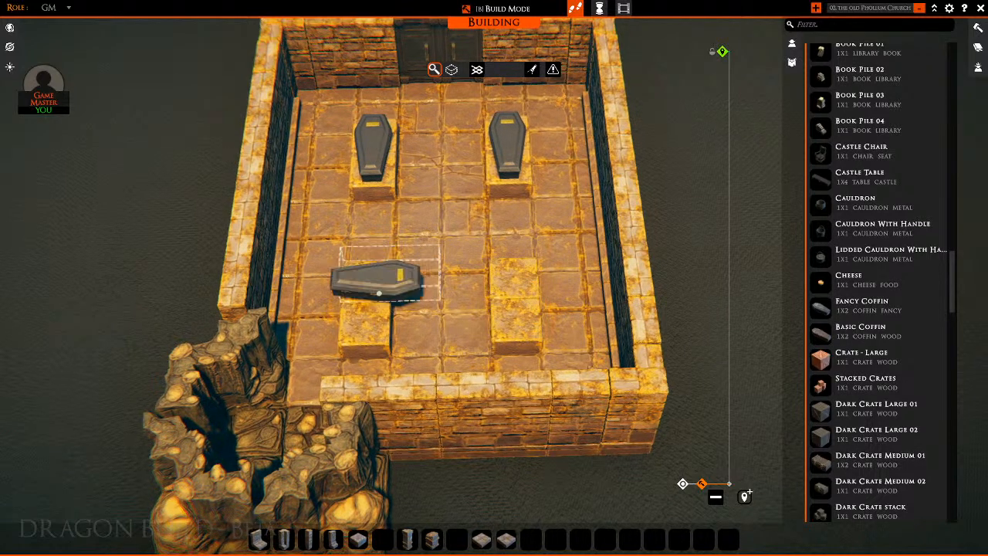
pyautogui.middleClick(367, 301)
pyautogui.click(361, 305)
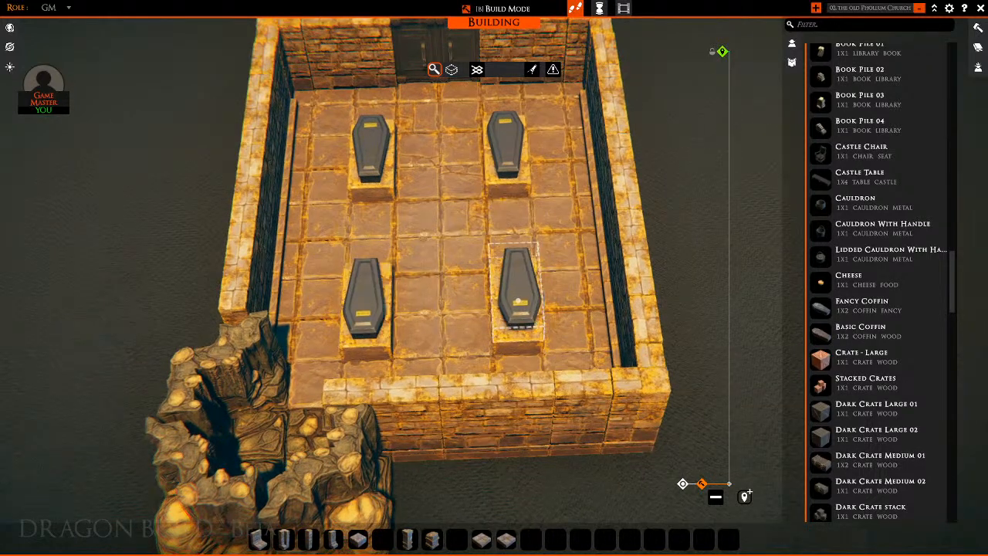
pyautogui.click(516, 297)
pyautogui.moveTo(584, 220); pyautogui.dragTo(640, 221, button='right')
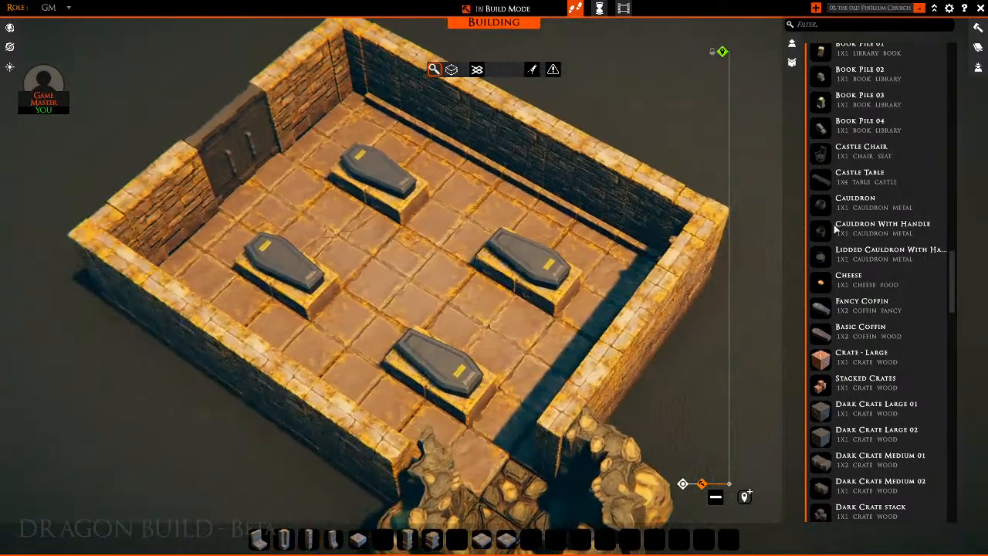
# Look through the prop list for further crypt furnishings and inspect the coffin room from several sides
pyautogui.scroll(5, 855, 231)
pyautogui.scroll(-15, 856, 233)
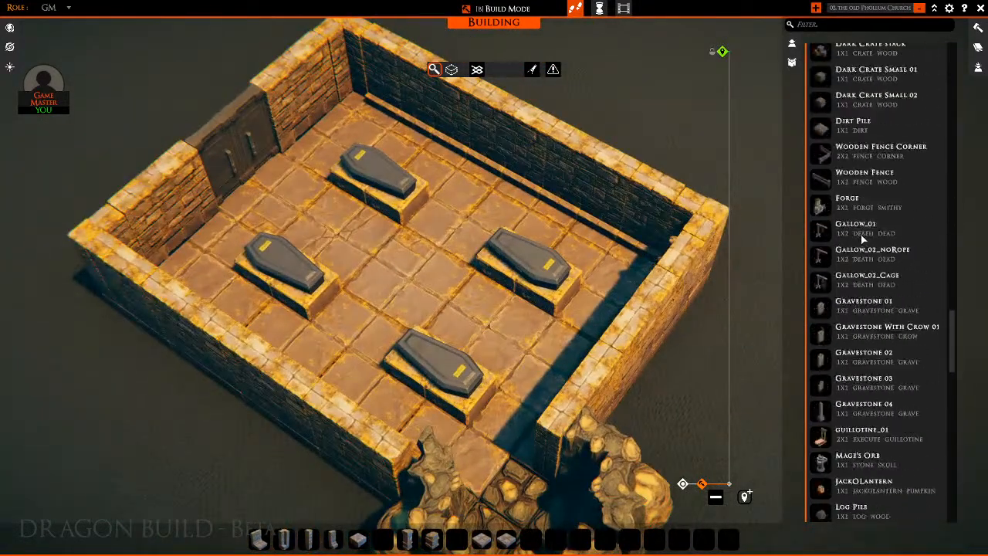
pyautogui.scroll(-10, 860, 233)
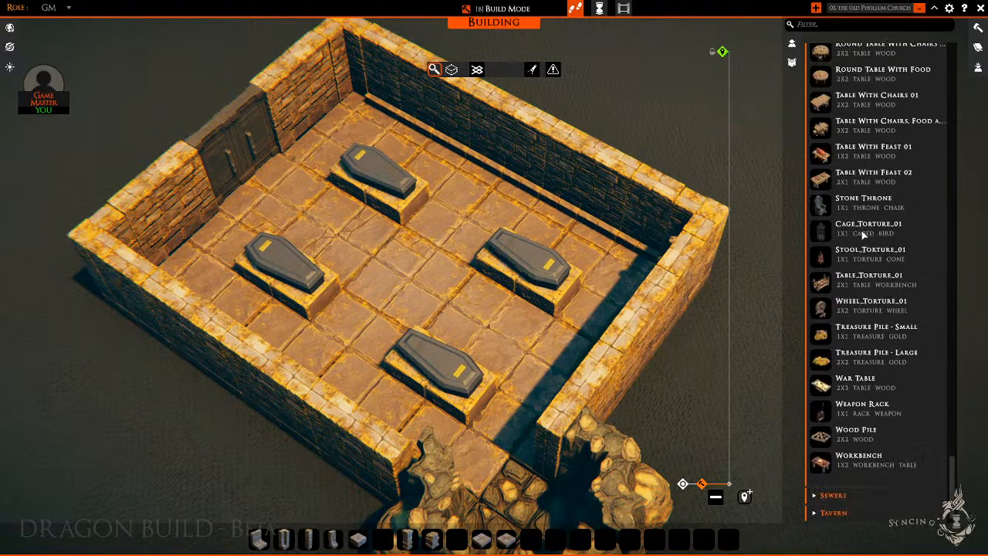
pyautogui.scroll(-2, 863, 235)
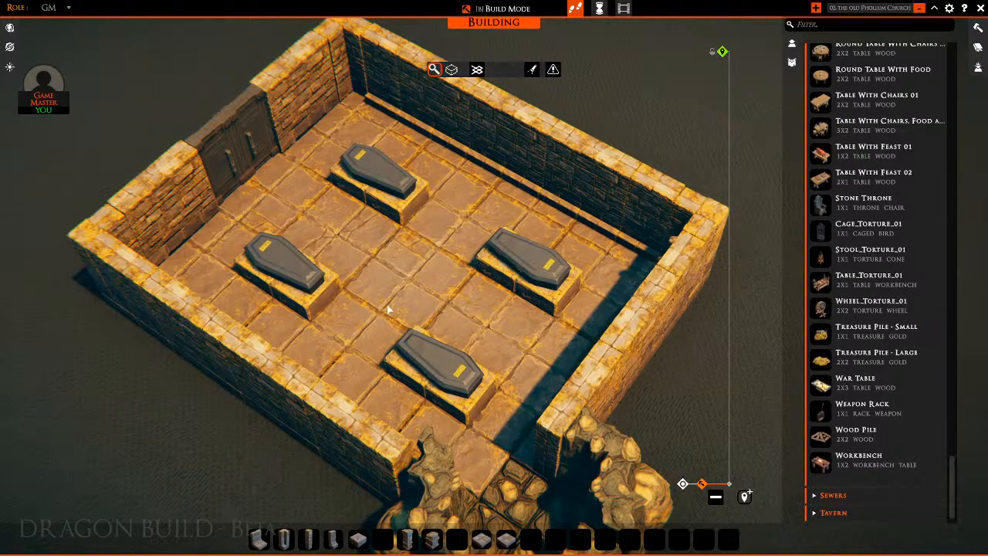
pyautogui.moveTo(390, 310); pyautogui.dragTo(502, 272, button='middle')
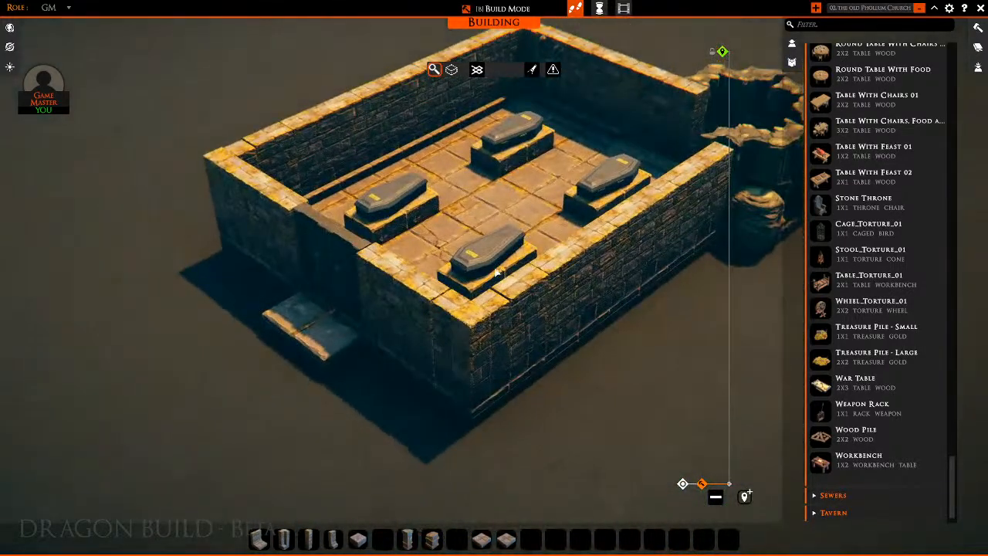
pyautogui.press('w')
pyautogui.moveTo(489, 311); pyautogui.dragTo(781, 324, button='middle')
pyautogui.moveTo(547, 342); pyautogui.dragTo(630, 348, button='middle')
pyautogui.press('w')
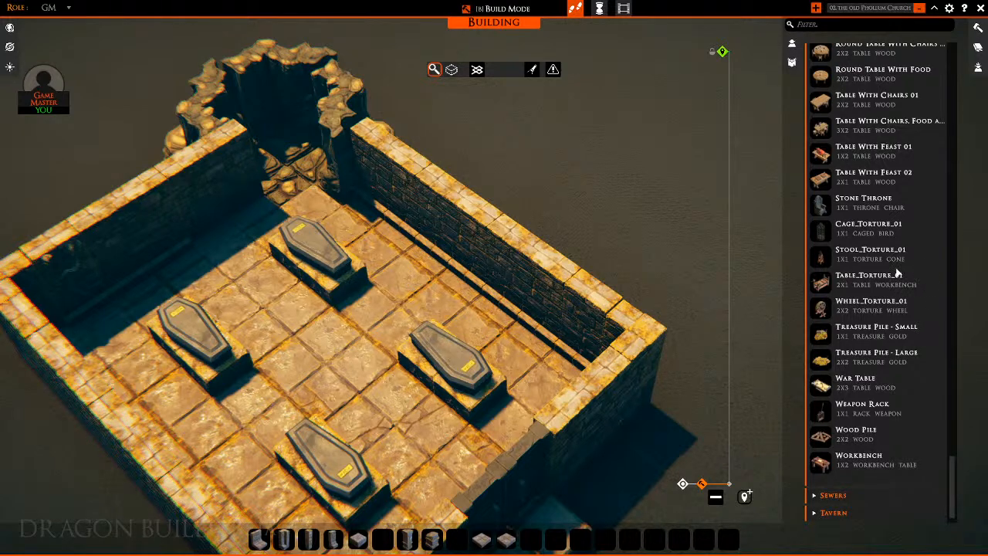
# Place a row of dungeon wall-and-floor tiles outside the door wall, from one side of the doorway past the room's corner
pyautogui.scroll(-2, 456, 290)
pyautogui.press('s')
pyautogui.press('d')
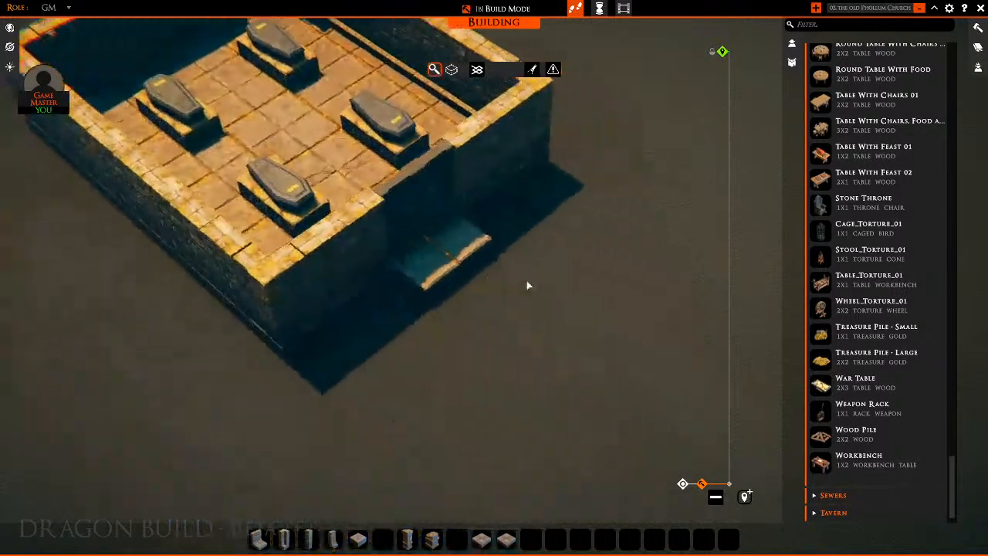
pyautogui.moveTo(483, 251); pyautogui.dragTo(530, 267, button='right')
pyautogui.press('a')
pyautogui.press('w')
pyautogui.press('s')
pyautogui.press('d')
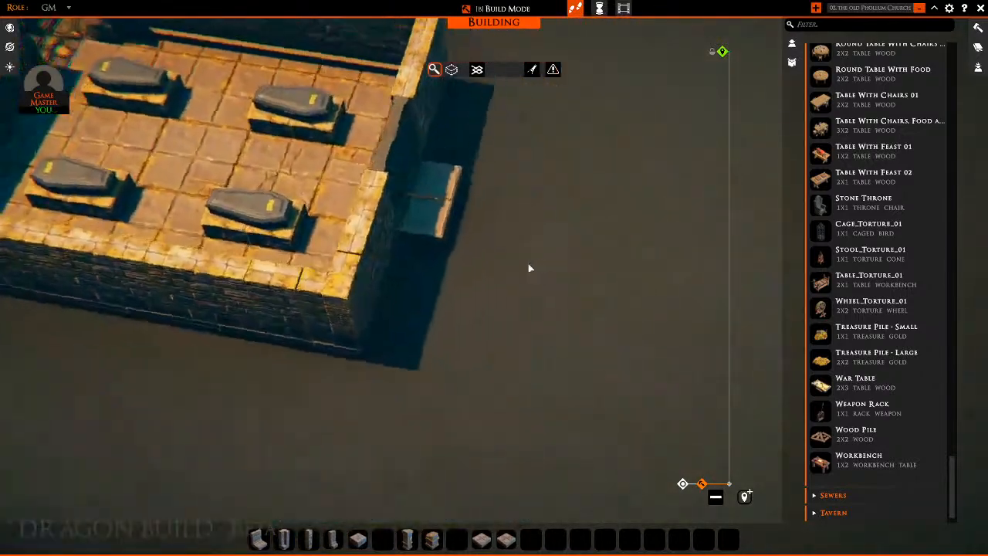
pyautogui.press('w')
pyautogui.press('s')
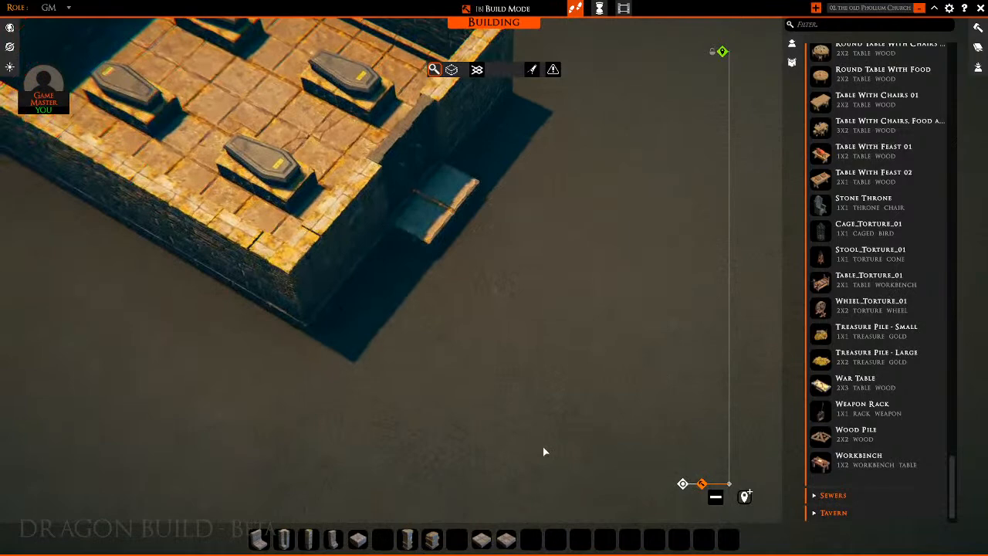
pyautogui.press('d')
pyautogui.click(260, 542)
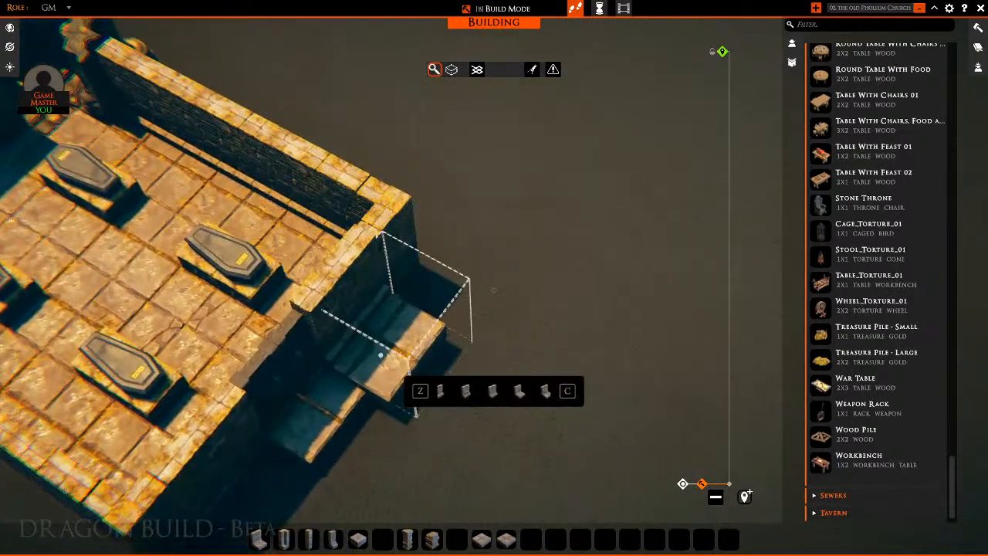
pyautogui.moveTo(414, 353); pyautogui.dragTo(532, 224)
# Place a matching row of wall-and-floor tiles outside the door wall on the other side of the doorway
pyautogui.press('s')
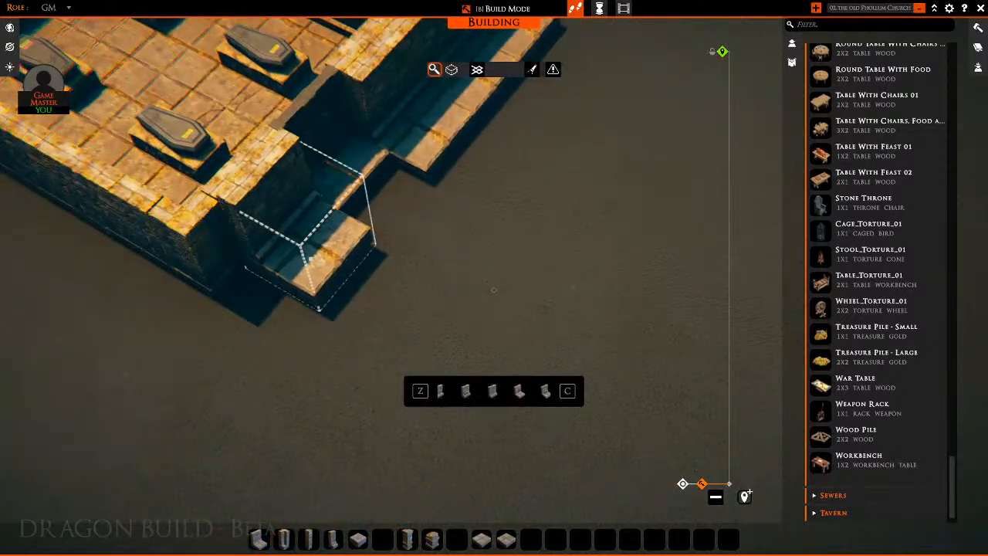
pyautogui.moveTo(298, 260); pyautogui.dragTo(194, 346)
pyautogui.rightClick(487, 363)
# Fill the gap in front of the double door with two small floor blocks, level with the outer floor edge
pyautogui.press('w')
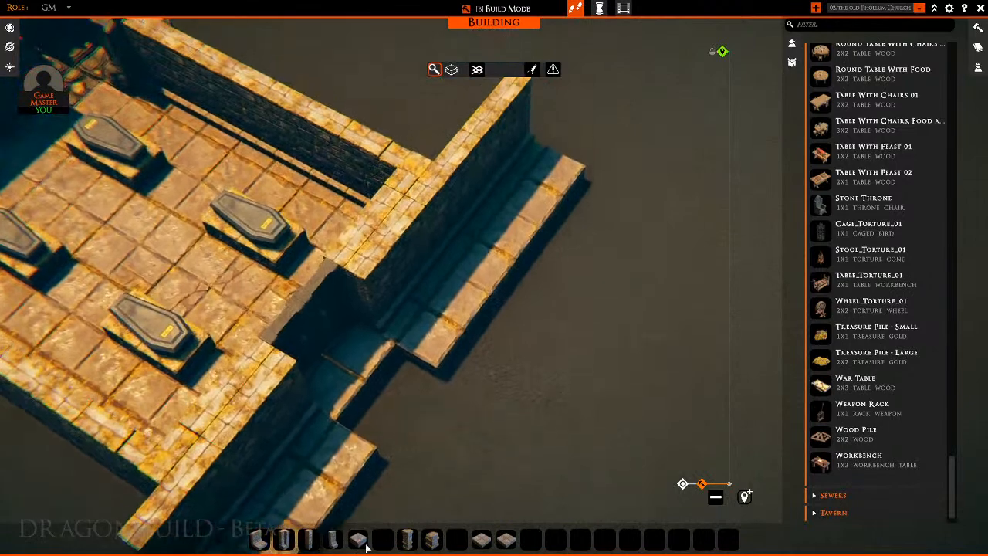
pyautogui.click(358, 538)
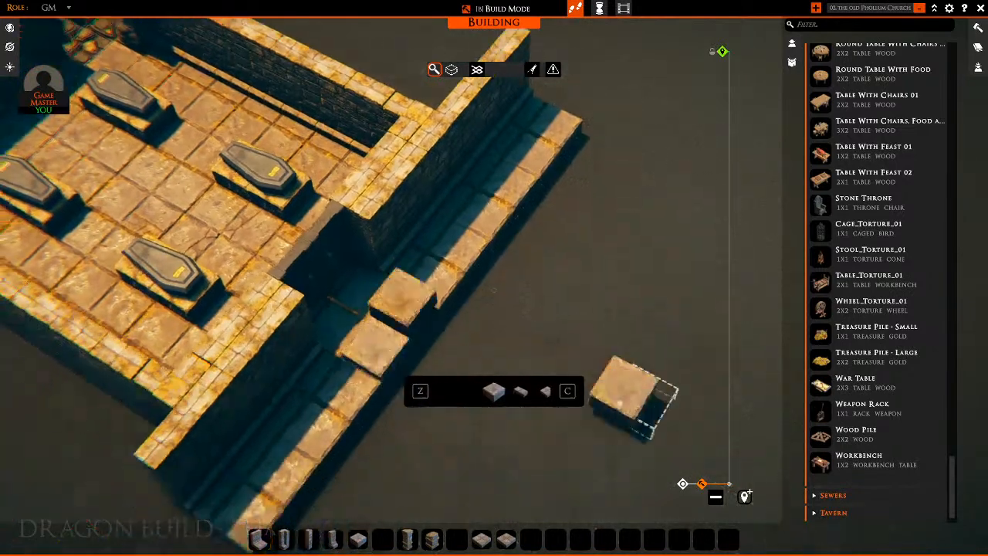
pyautogui.rightClick(623, 386)
pyautogui.scroll(-3, 602, 346)
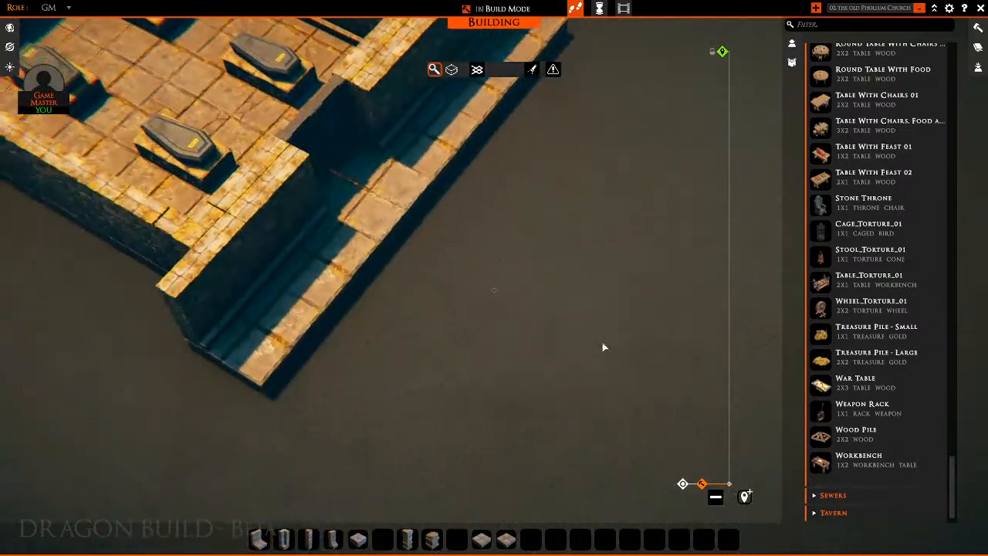
pyautogui.scroll(3, 543, 347)
pyautogui.scroll(-3, 489, 335)
pyautogui.moveTo(489, 335); pyautogui.dragTo(518, 318, button='middle')
pyautogui.scroll(1, 408, 233)
pyautogui.press('d')
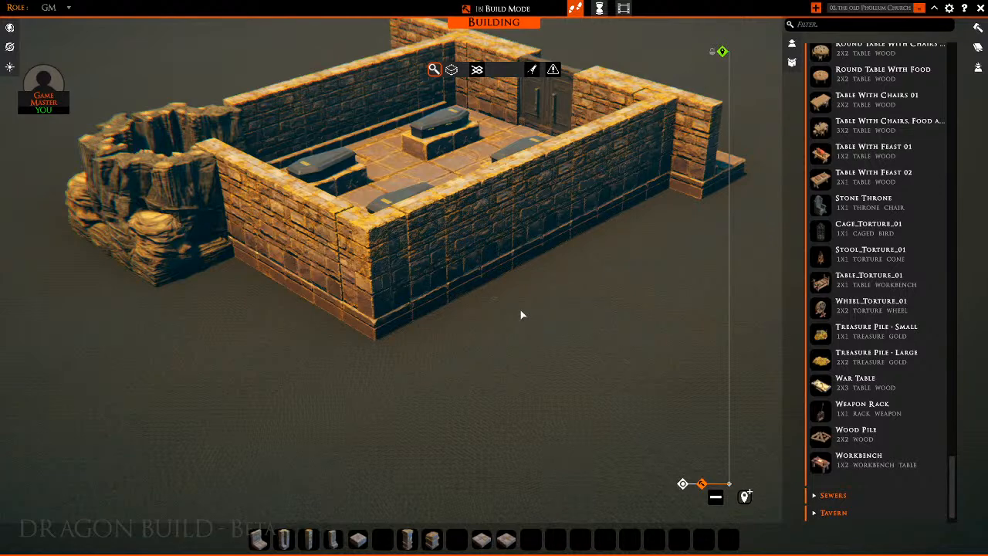
pyautogui.press('w')
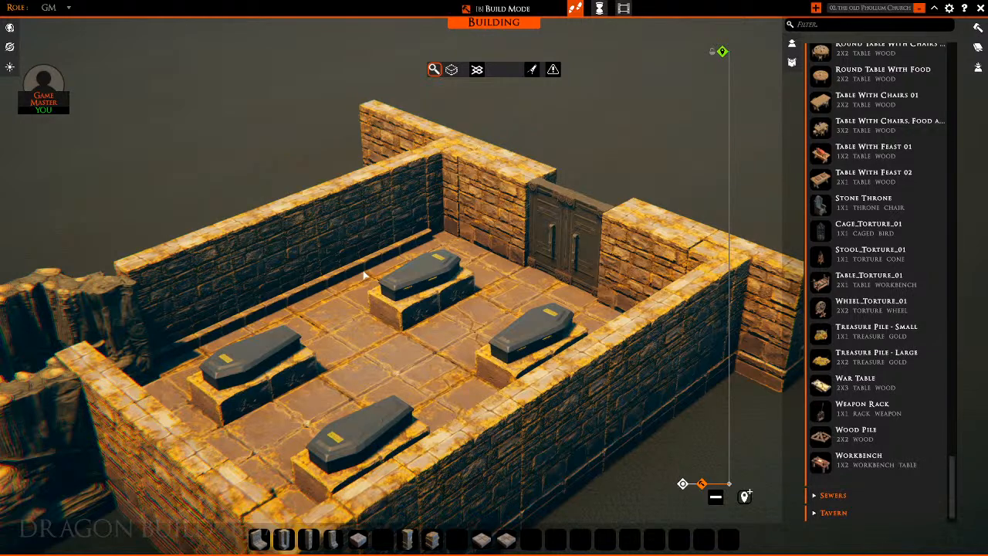
# Place a parallel row of wall-and-floor tiles facing the door wall to form a corridor outside the room
pyautogui.press('w')
pyautogui.moveTo(588, 243); pyautogui.dragTo(464, 230, button='middle')
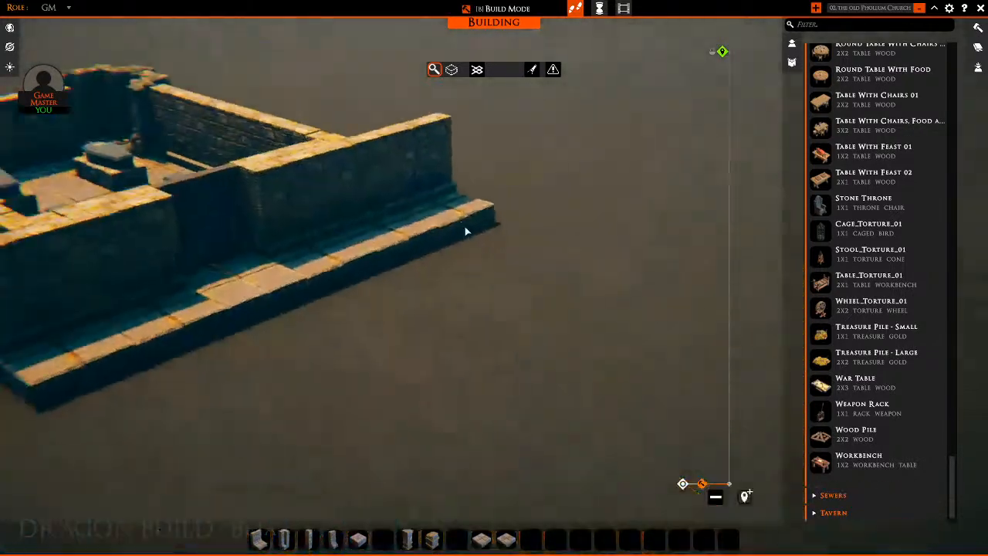
pyautogui.press('e')
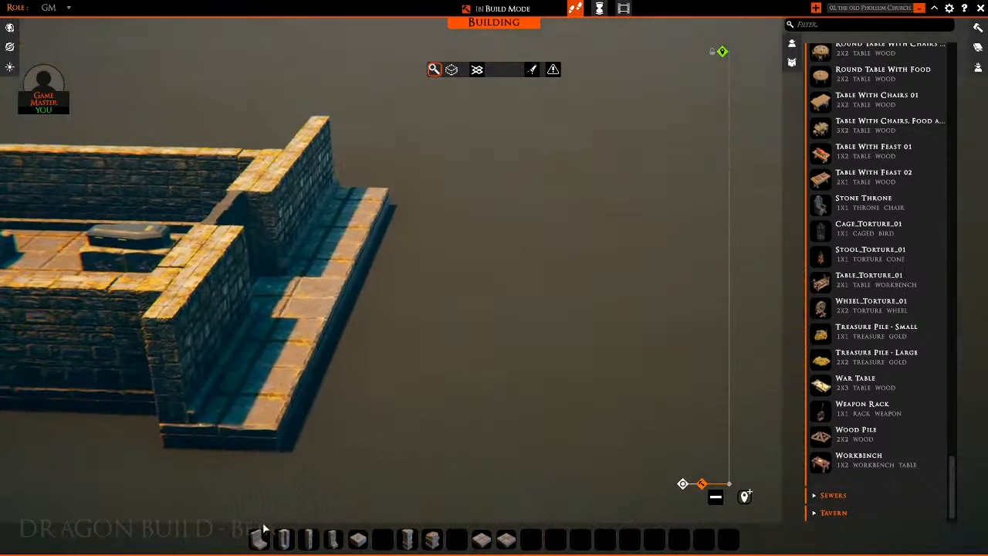
pyautogui.click(259, 538)
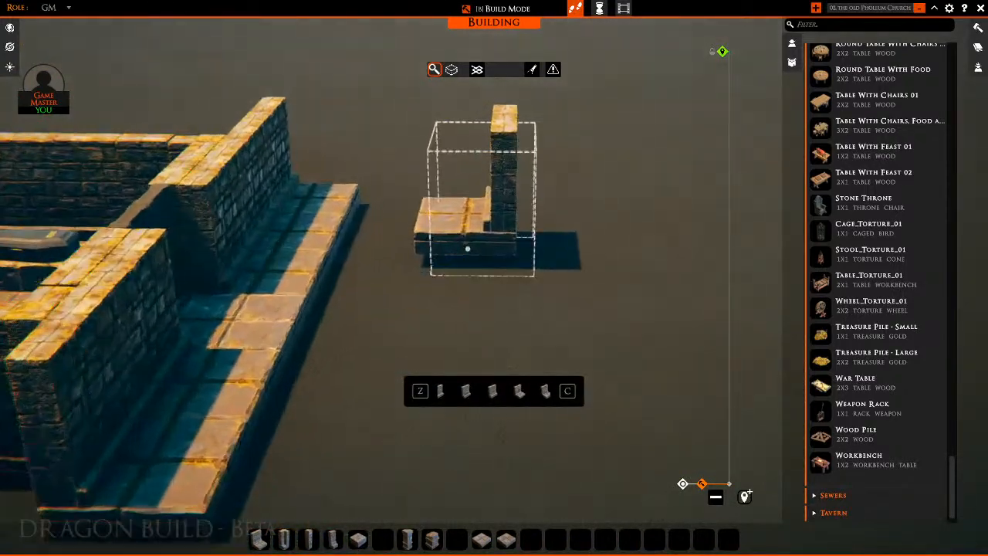
pyautogui.moveTo(480, 252); pyautogui.dragTo(455, 350)
pyautogui.press('s')
pyautogui.press('s')
pyautogui.press('e')
pyautogui.rightClick(479, 294)
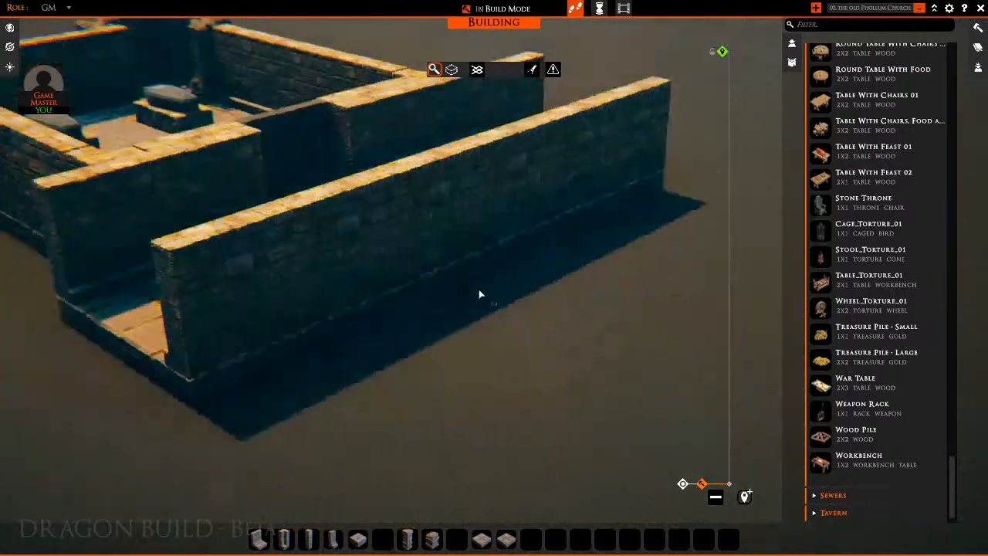
# Delete the wall-and-floor tile directly opposite the double door to open the outer corridor wall
pyautogui.press('e')
pyautogui.press('w')
pyautogui.press('a')
pyautogui.click(491, 288)
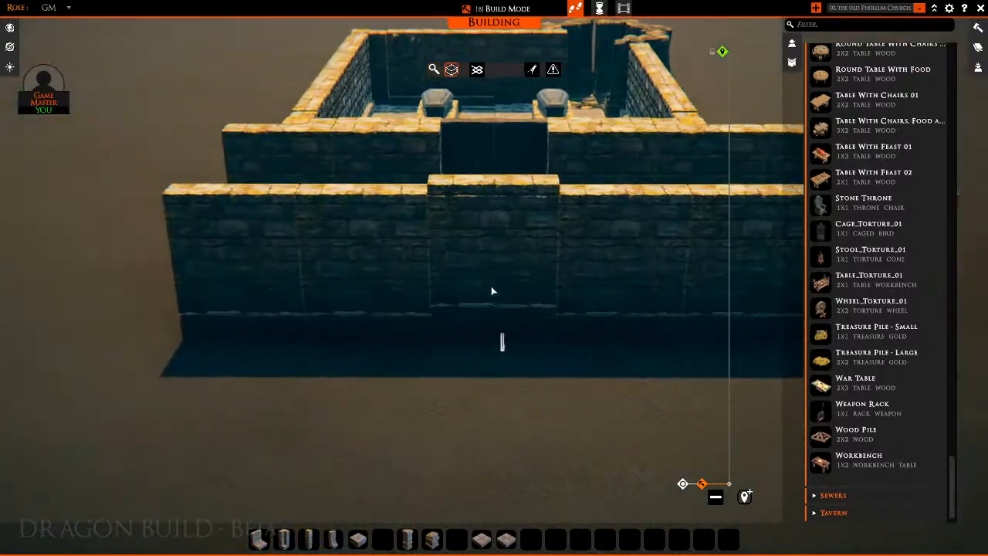
pyautogui.press('Delete')
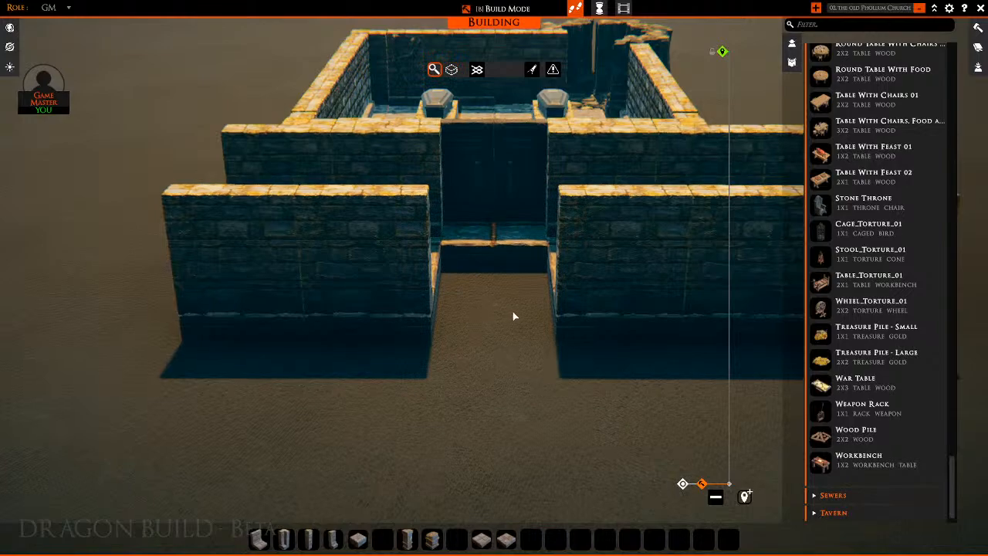
# Place a 2x2 floor tile in the corridor gap in front of the double door
pyautogui.moveTo(513, 311); pyautogui.dragTo(662, 389, button='middle')
pyautogui.press('s')
pyautogui.press('w')
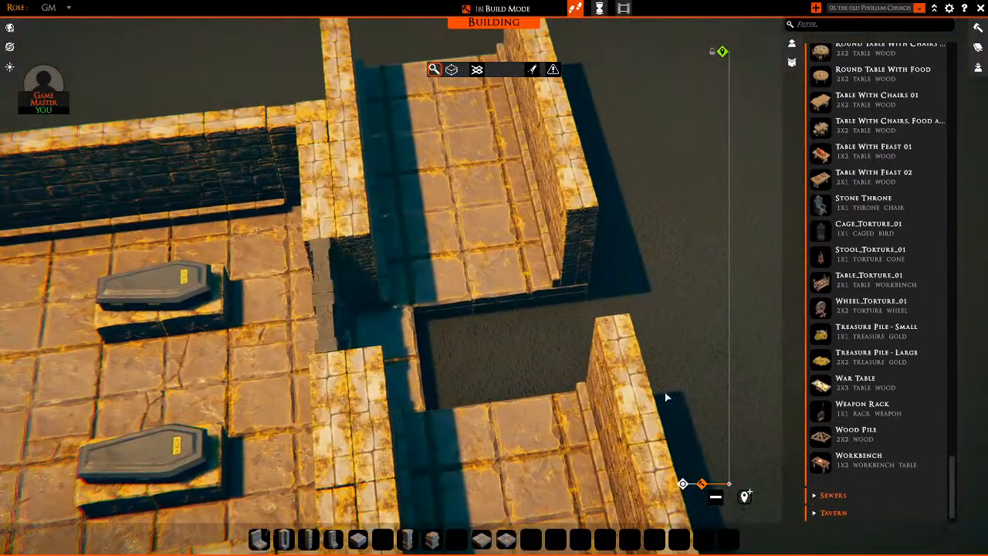
pyautogui.click(481, 538)
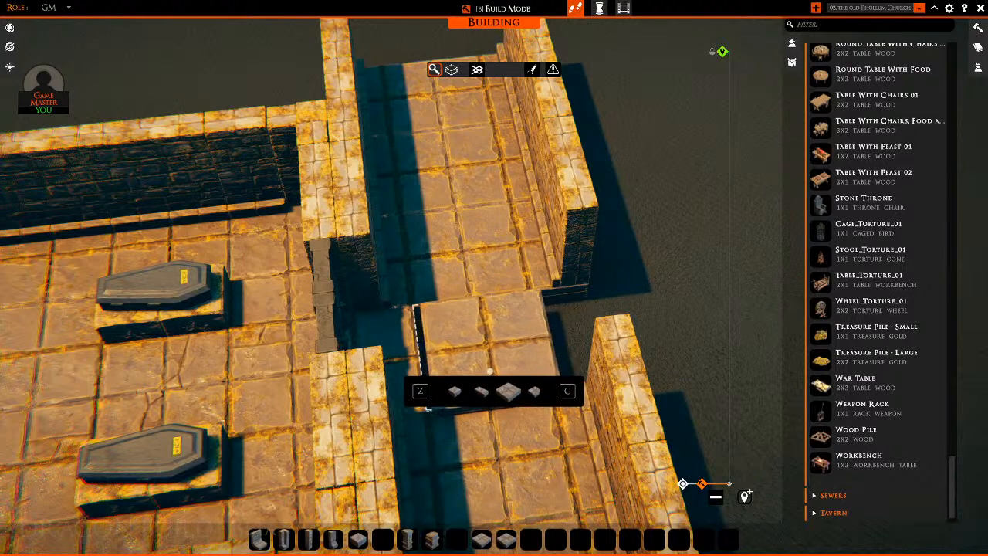
pyautogui.click(489, 371)
# Place two small floor blocks in the opening of the outer corridor wall to complete its floor
pyautogui.press('a')
pyautogui.click(364, 537)
pyautogui.press('w')
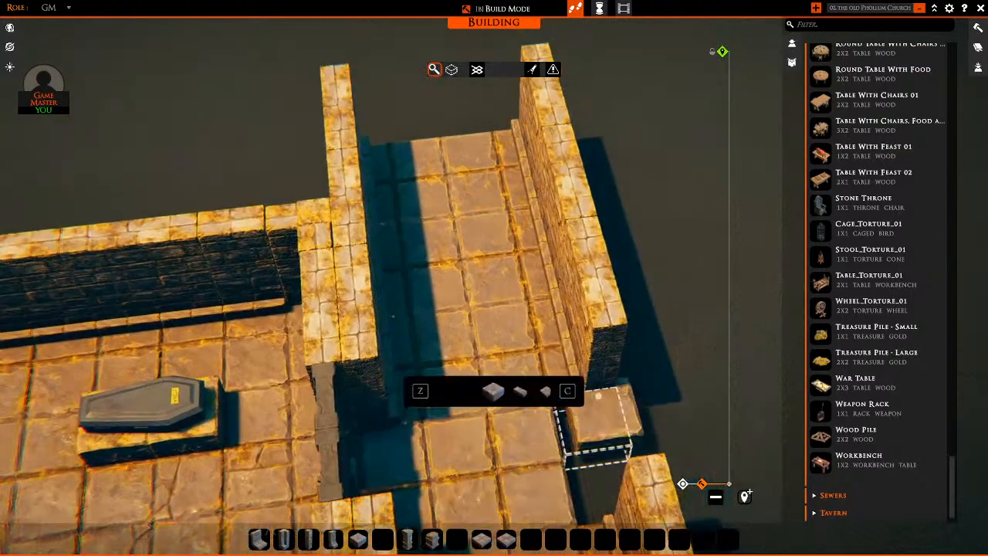
pyautogui.click(598, 417)
pyautogui.click(592, 473)
pyautogui.press('s')
pyautogui.rightClick(744, 359)
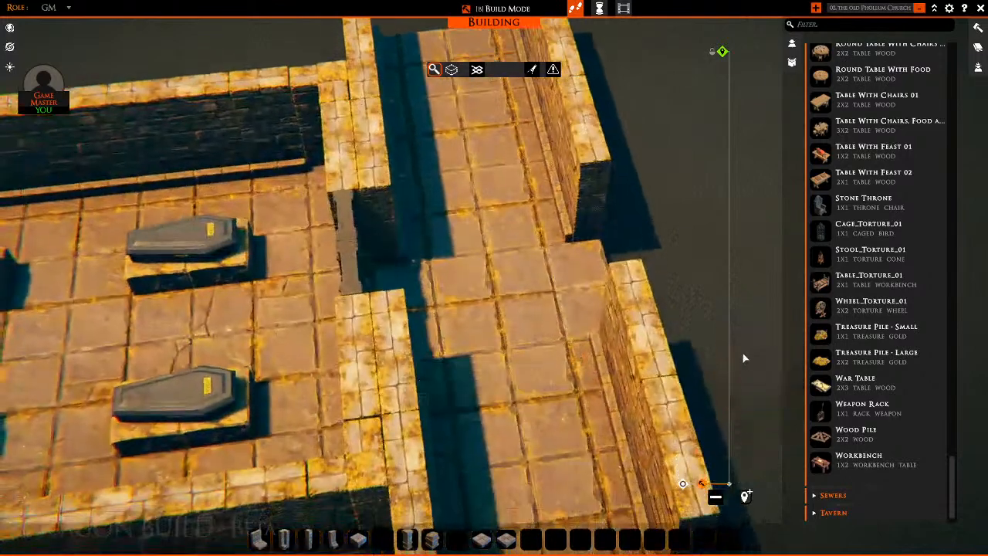
# Inspect the new corridor and its side opening from outside and along its length
pyautogui.moveTo(744, 359); pyautogui.dragTo(597, 344, button='right')
pyautogui.press('s')
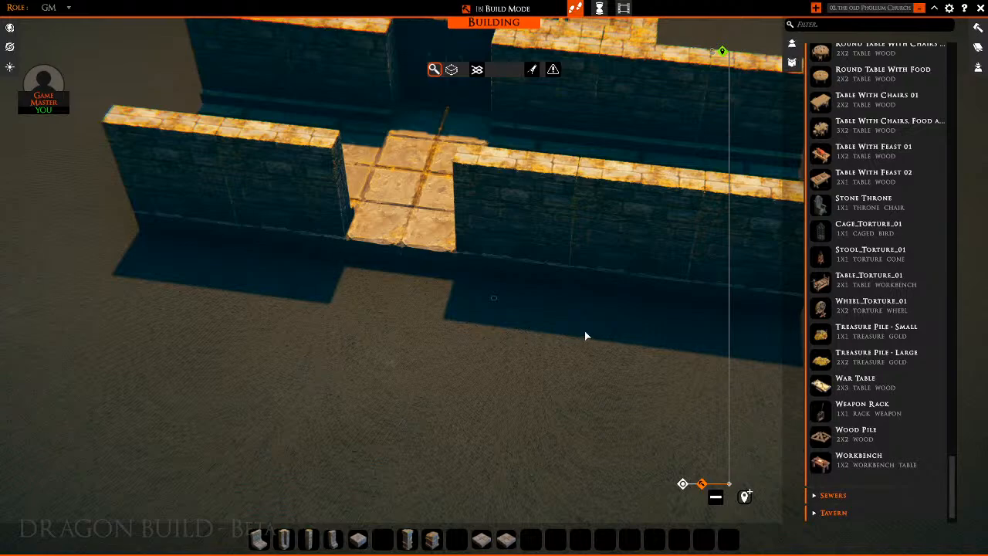
pyautogui.moveTo(417, 288); pyautogui.dragTo(527, 139, button='middle')
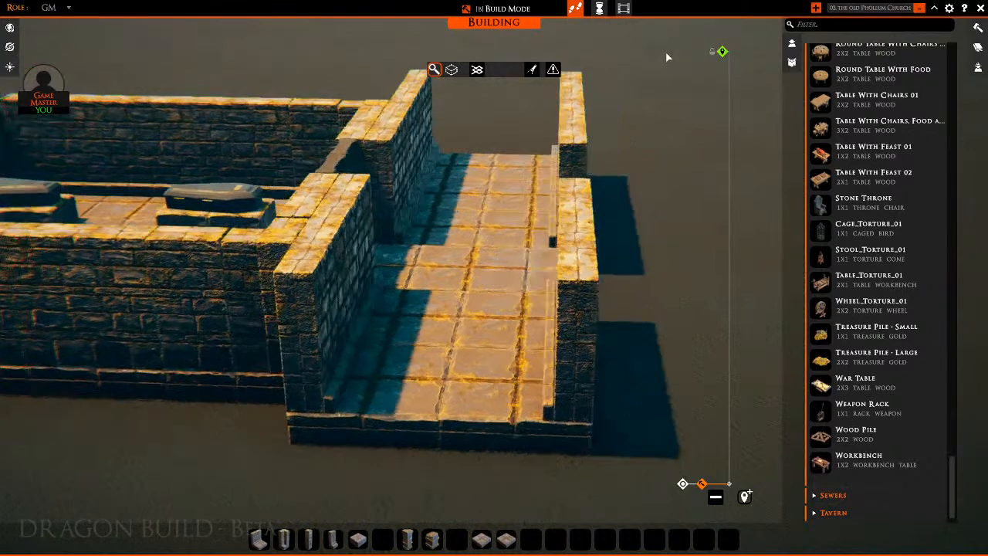
pyautogui.press('w')
pyautogui.press('s')
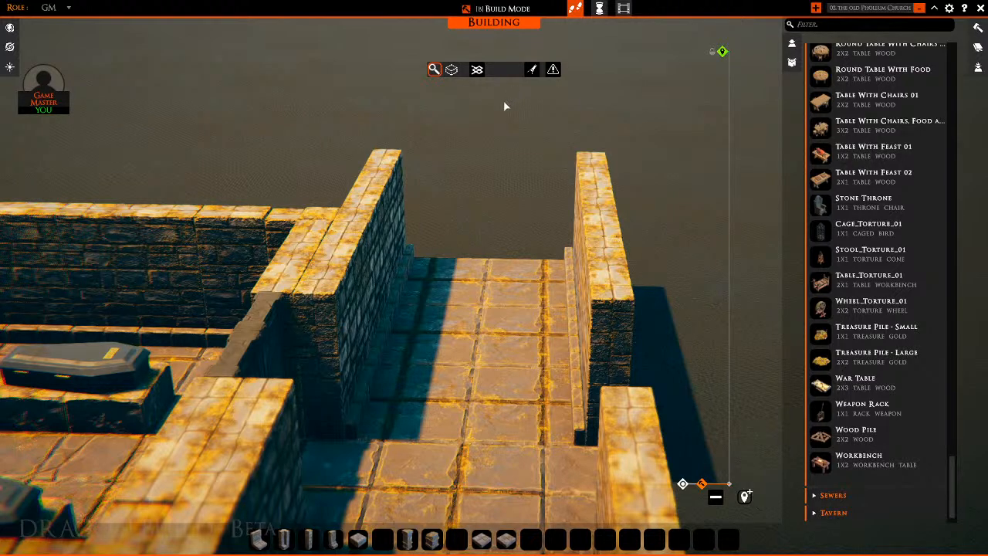
pyautogui.press('s')
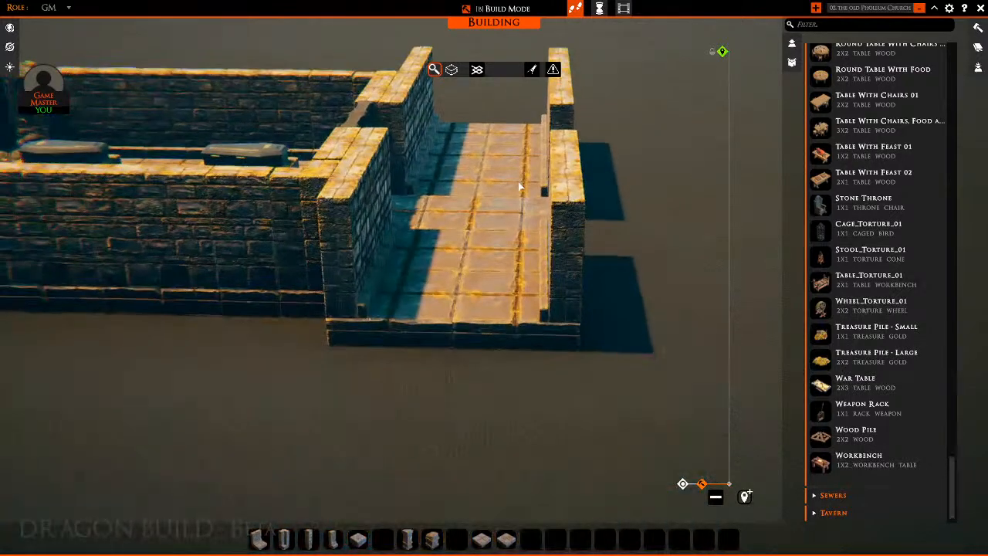
pyautogui.press('w')
pyautogui.press('s')
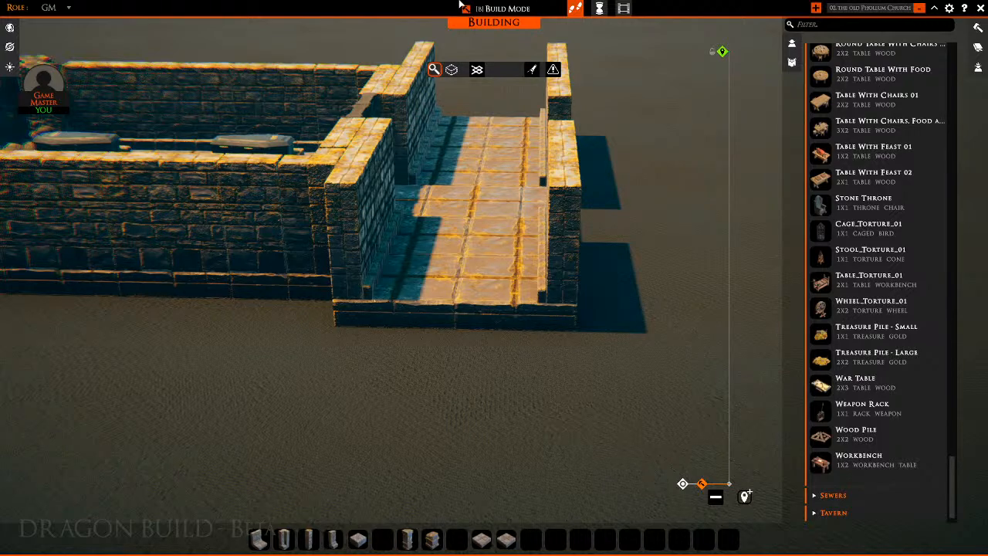
pyautogui.press('w')
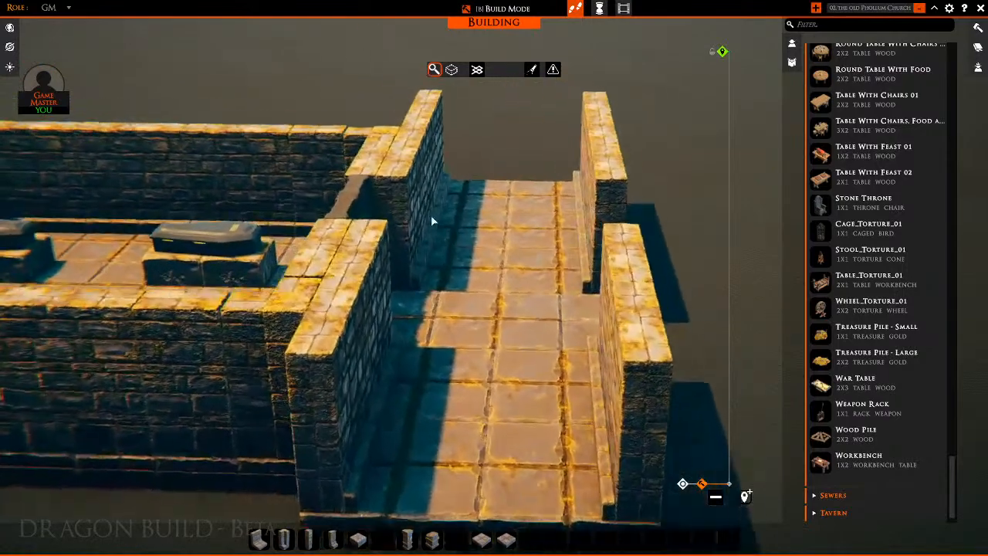
# Select the whole coffin crypt room with a box selection and copy it
pyautogui.moveTo(432, 220); pyautogui.dragTo(288, 176, button='middle')
pyautogui.press('d')
pyautogui.press('w')
pyautogui.press('d')
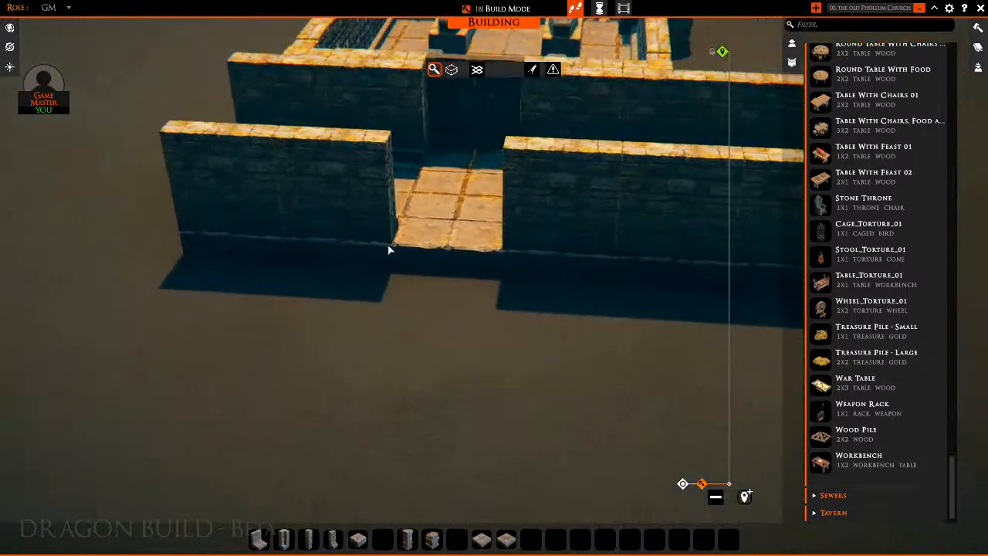
pyautogui.press('w')
pyautogui.press('w')
pyautogui.moveTo(419, 250); pyautogui.dragTo(482, 223, button='middle')
pyautogui.press('s')
pyautogui.press('d')
pyautogui.moveTo(223, 121); pyautogui.dragTo(700, 125)
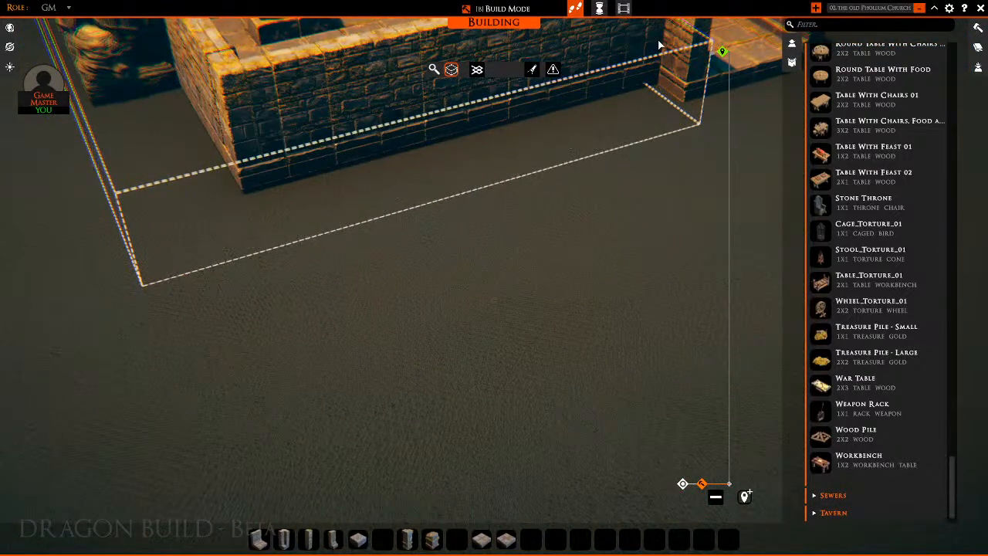
pyautogui.click(659, 45)
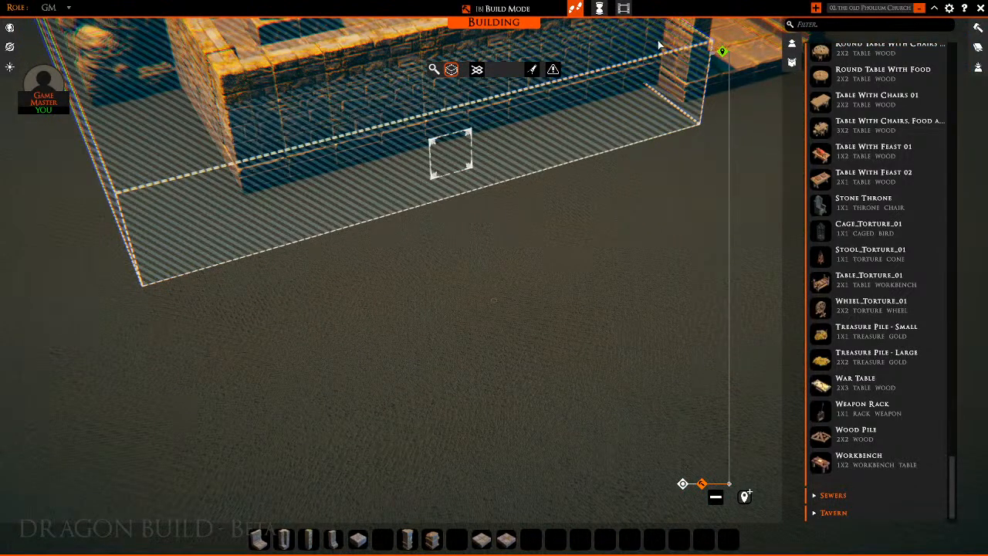
pyautogui.hotkey('ctrl', 'c')
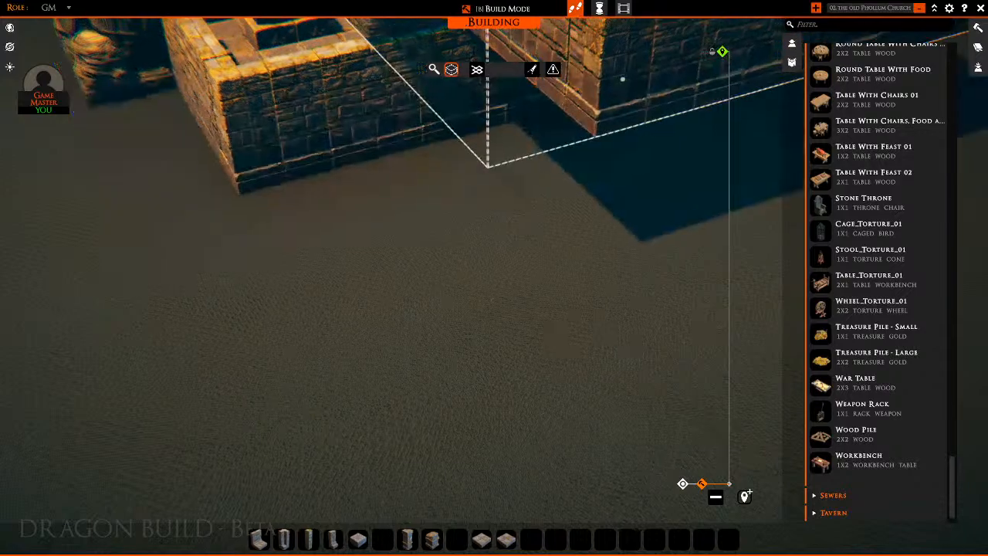
# Try to position a turned copy of the crypt on the opposite side of the corridor
pyautogui.press('w')
pyautogui.press('d')
pyautogui.press('d')
pyautogui.press('w')
pyautogui.press('r')
pyautogui.press('r')
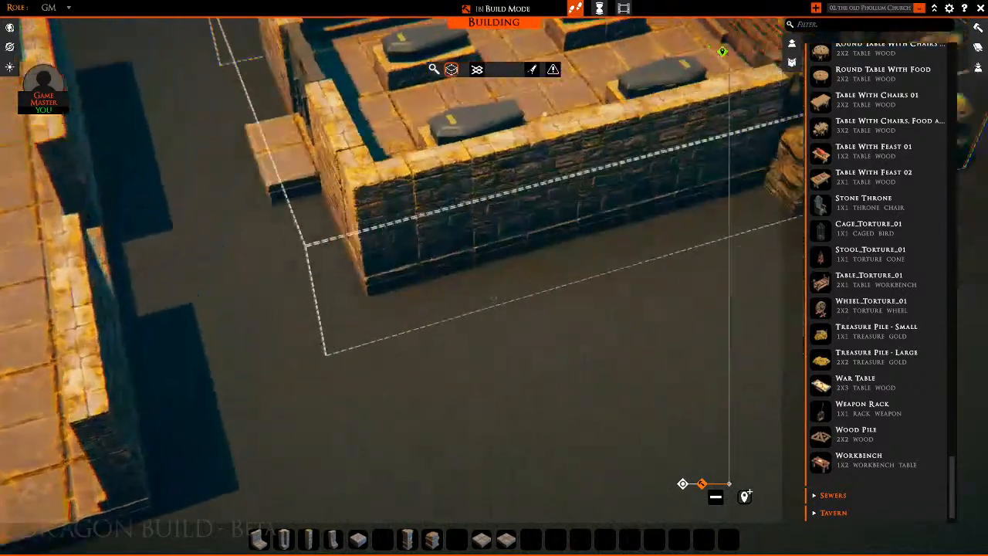
pyautogui.press('w')
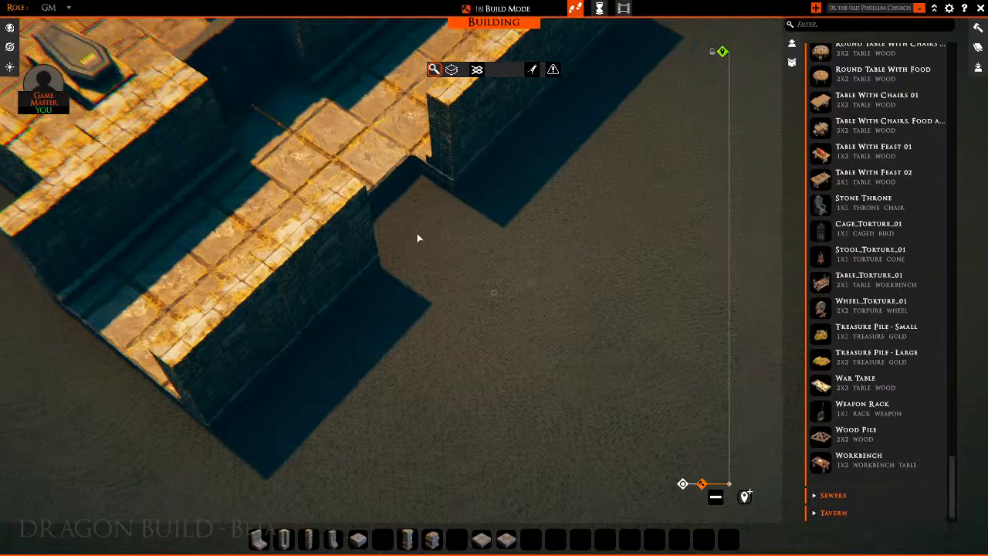
# Box-select the coffin crypt from its cavern corner to the corridor side and copy it again
pyautogui.press('e')
pyautogui.press('a')
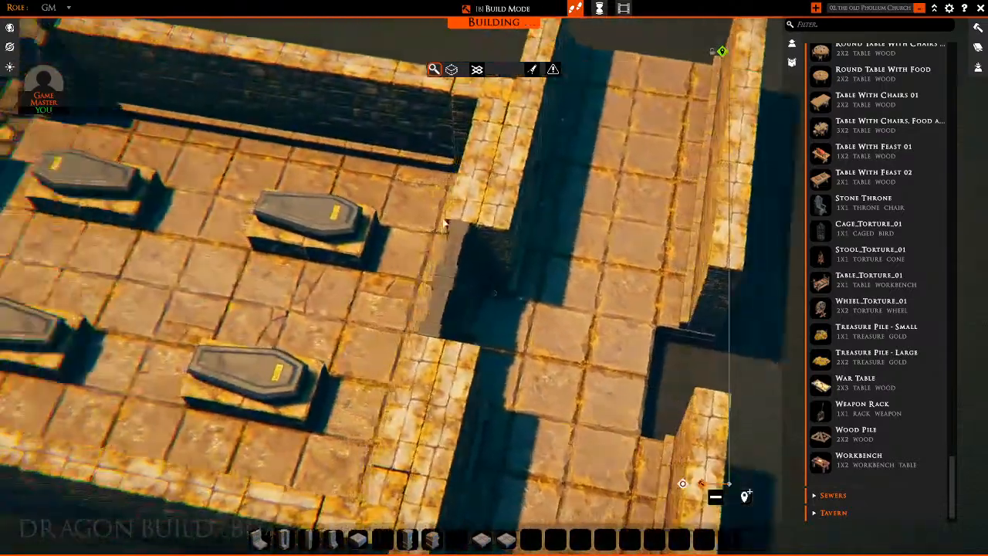
pyautogui.press('w')
pyautogui.press('w')
pyautogui.press('s')
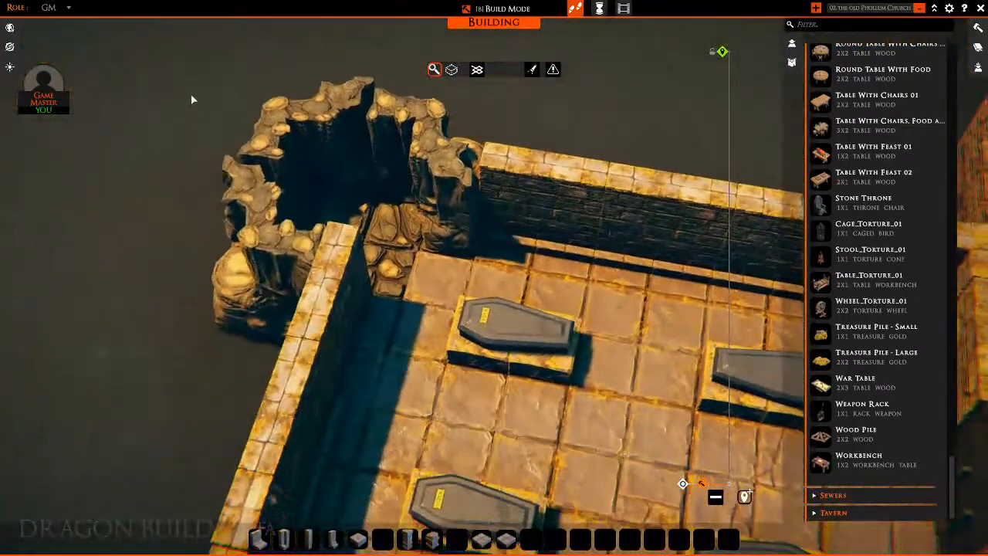
pyautogui.click(451, 70)
pyautogui.press('d')
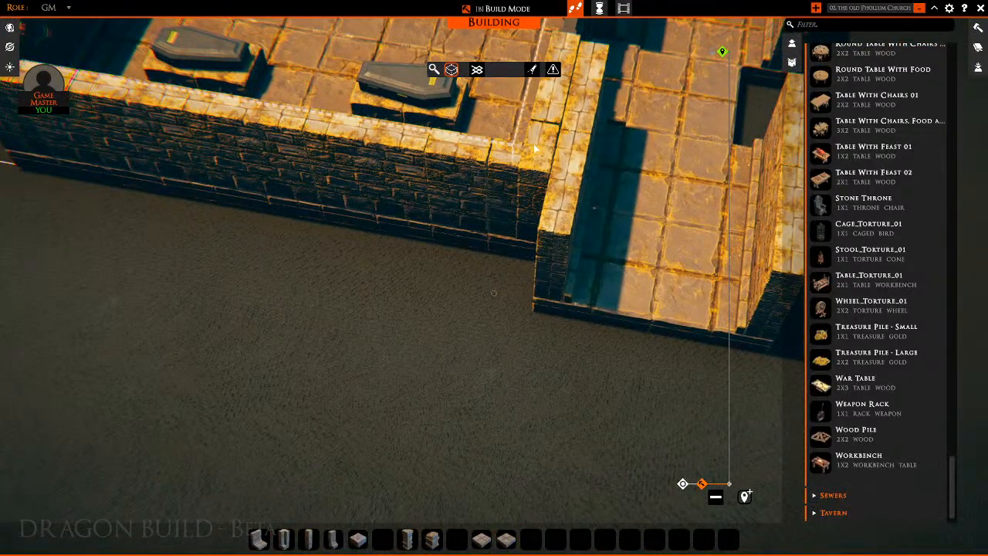
pyautogui.press('a')
pyautogui.press('w')
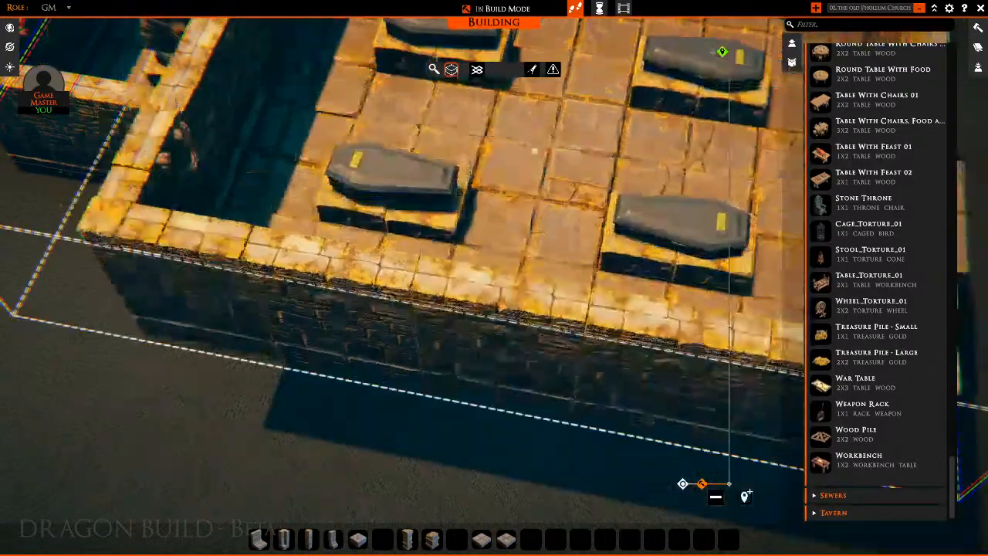
# Try to fit the new crypt copy, turned around, against the outer side of the corridor
pyautogui.press('s')
pyautogui.press('w')
pyautogui.press('q')
pyautogui.press('a')
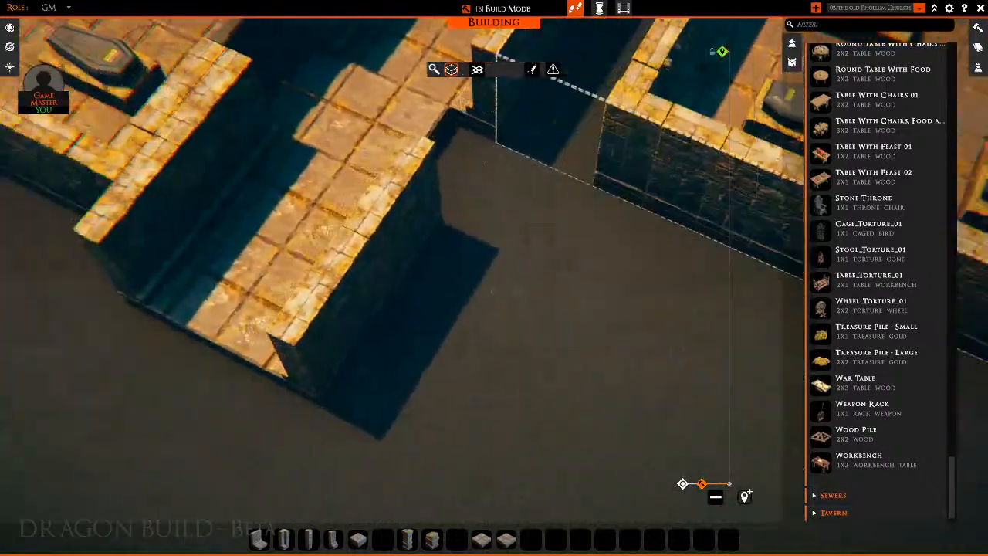
pyautogui.press('d')
pyautogui.press('a')
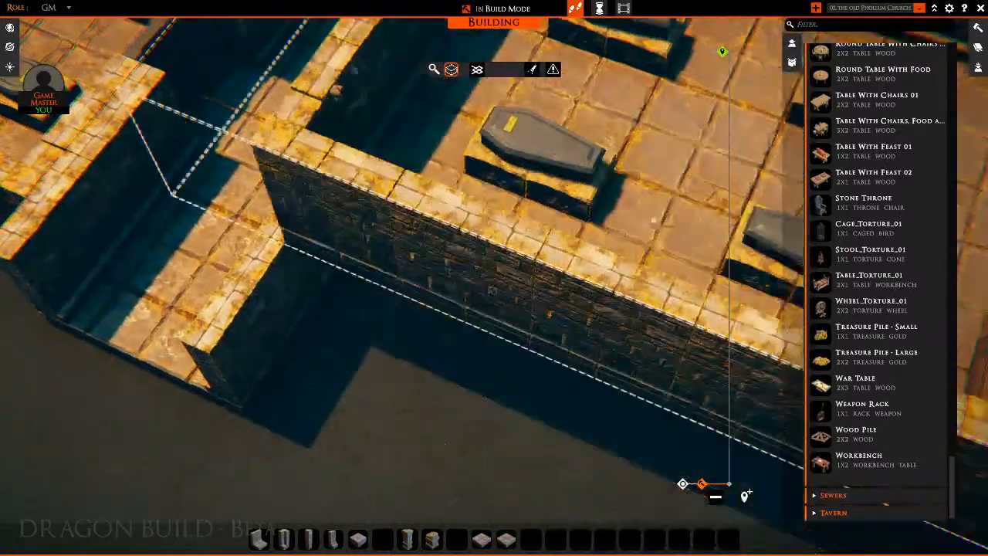
pyautogui.press('r')
pyautogui.press('r')
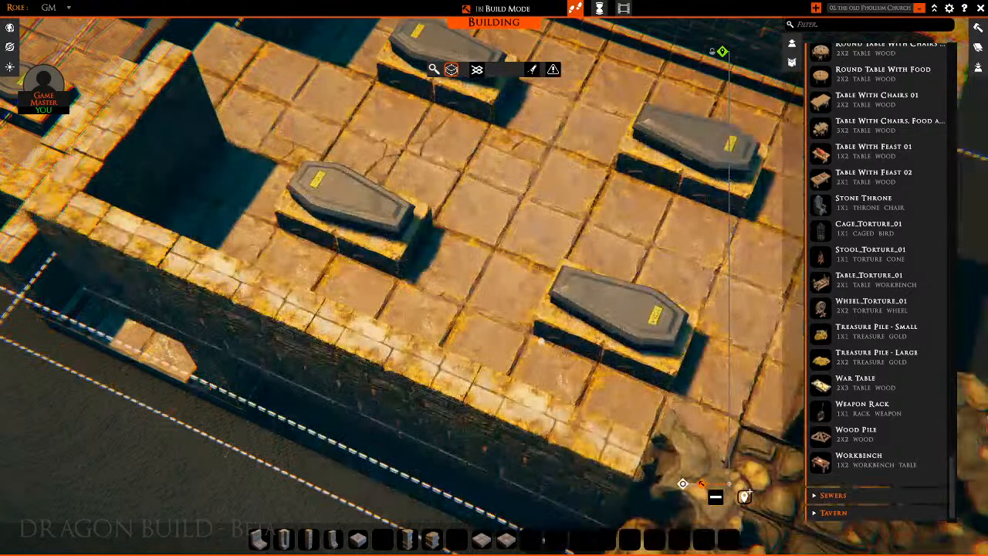
pyautogui.press('Escape')
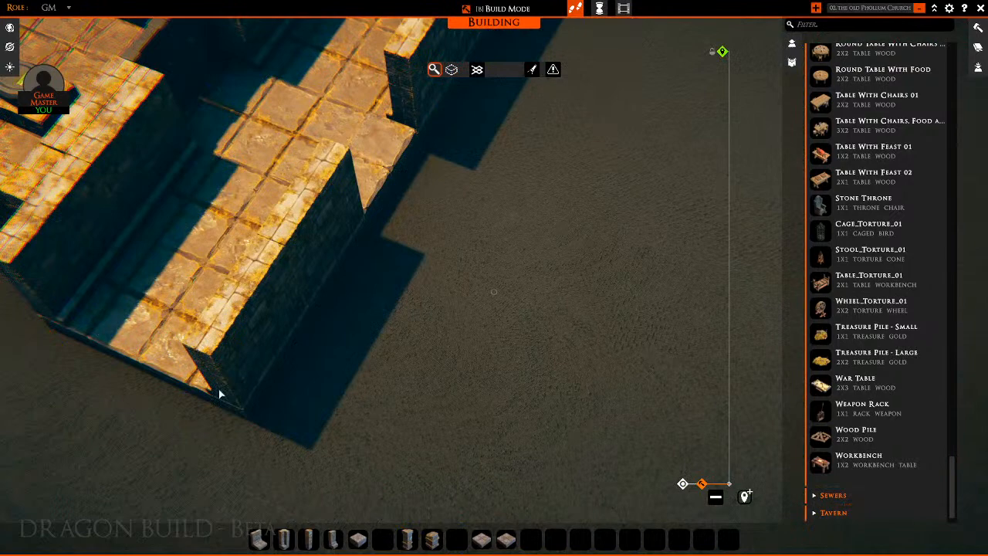
# Delete the outer corridor wall tiles on both sides of the opening opposite the double door
pyautogui.moveTo(240, 468); pyautogui.dragTo(487, 21)
pyautogui.press('Delete')
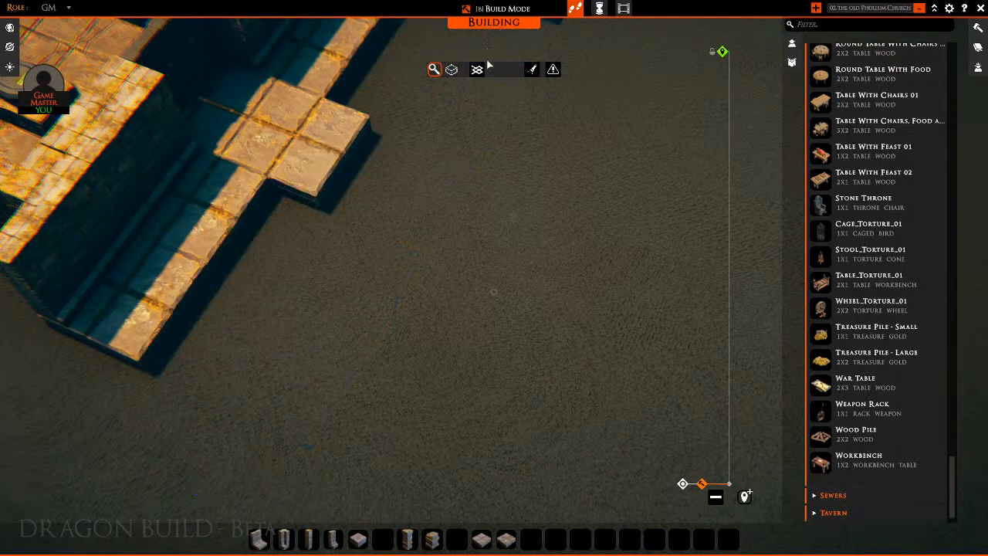
pyautogui.press('w')
pyautogui.press('a')
pyautogui.press('w')
pyautogui.moveTo(588, 182); pyautogui.dragTo(540, 324)
pyautogui.press('a')
pyautogui.press('w')
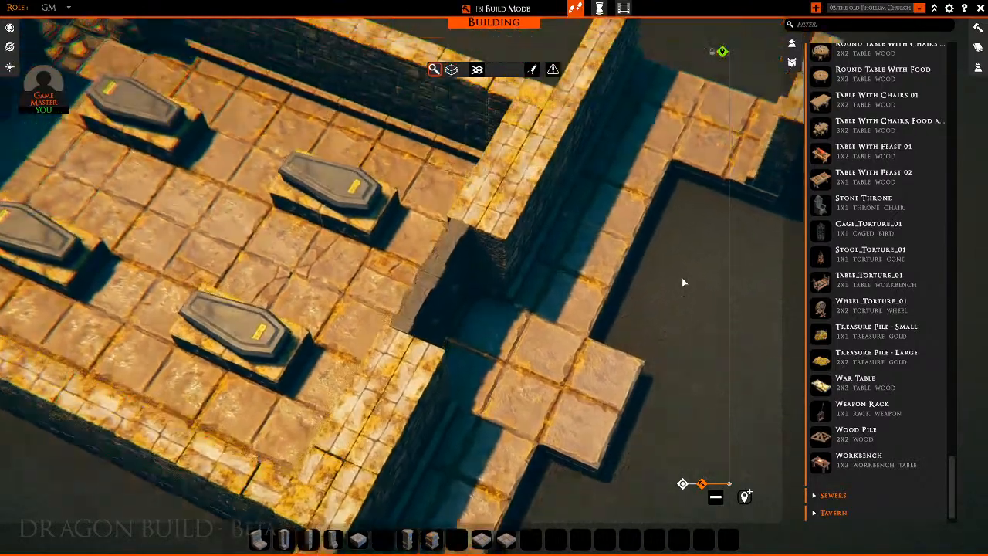
# Paste the crypt copy across the corridor, turned around so its entrance lines up with the double door
pyautogui.press('s')
pyautogui.press('a')
pyautogui.press('w')
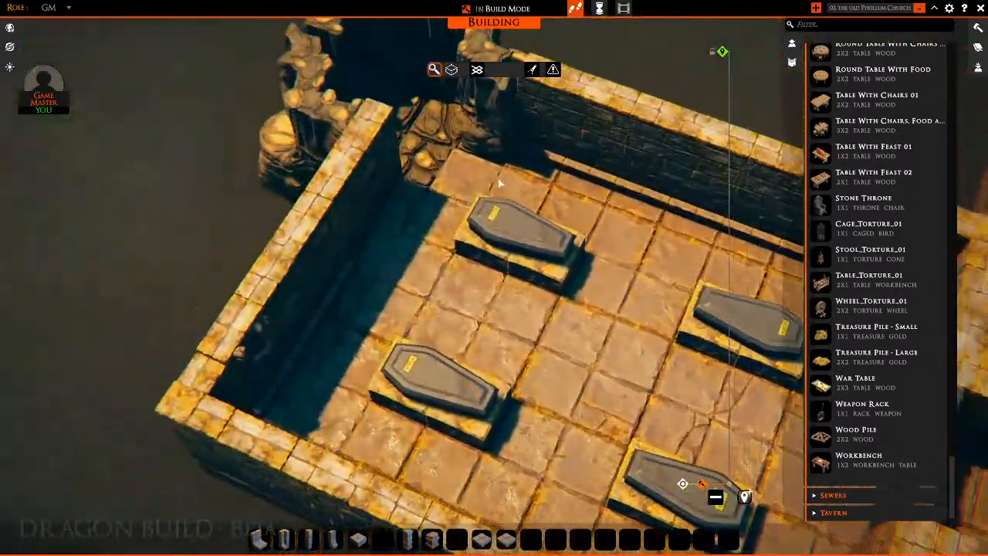
pyautogui.hotkey('ctrl', 'v')
pyautogui.press('s')
pyautogui.press('d')
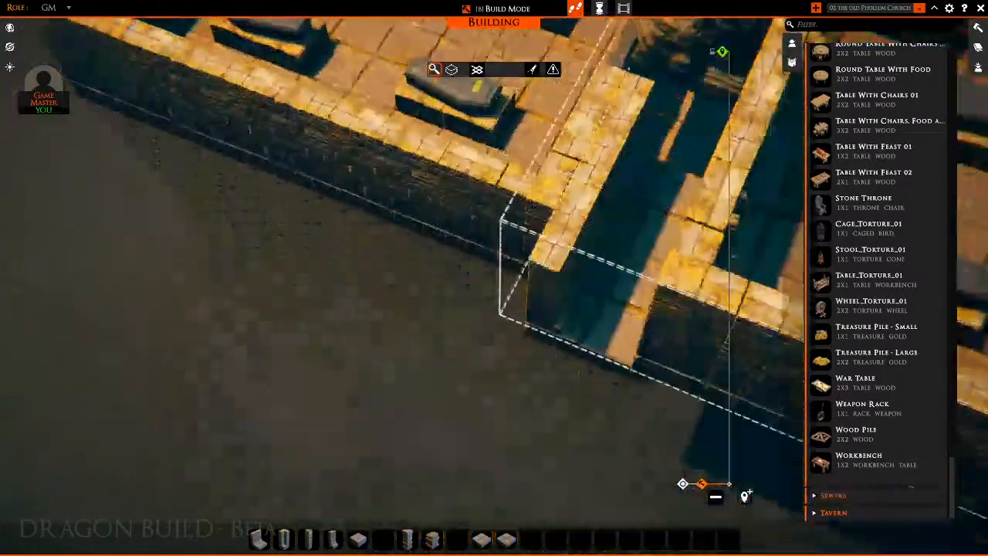
pyautogui.press('r')
pyautogui.press('r')
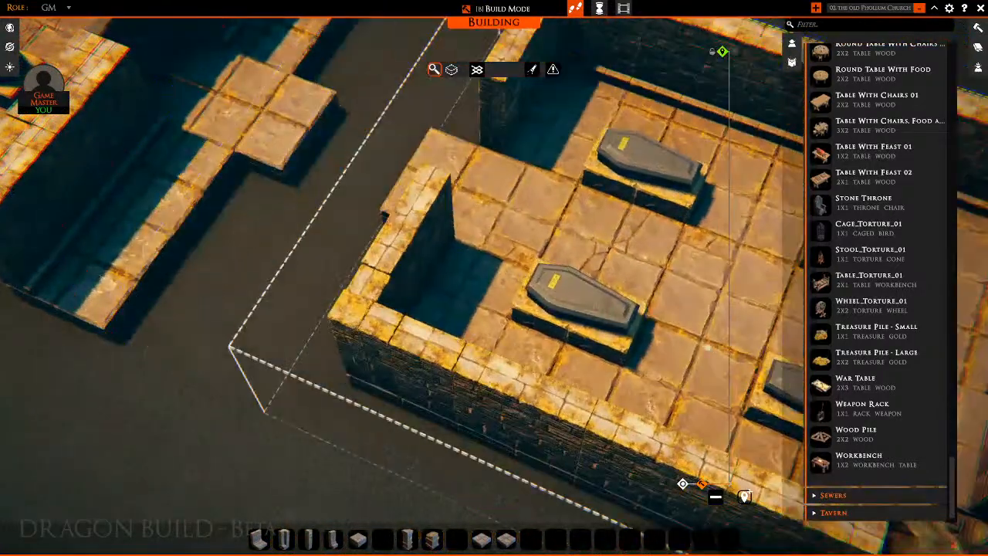
pyautogui.moveTo(623, 316); pyautogui.dragTo(642, 203, button='middle')
pyautogui.press('s')
pyautogui.press('s')
pyautogui.press('w')
pyautogui.press('s')
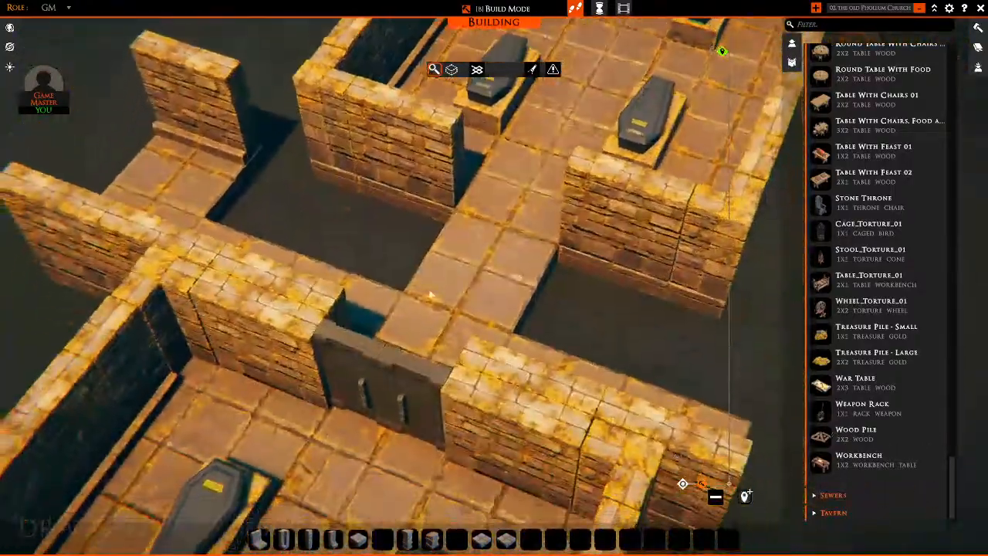
# Delete the cavern alcove at the far corner of the copied crypt
pyautogui.press('w')
pyautogui.press('d')
pyautogui.press('w')
pyautogui.press('d')
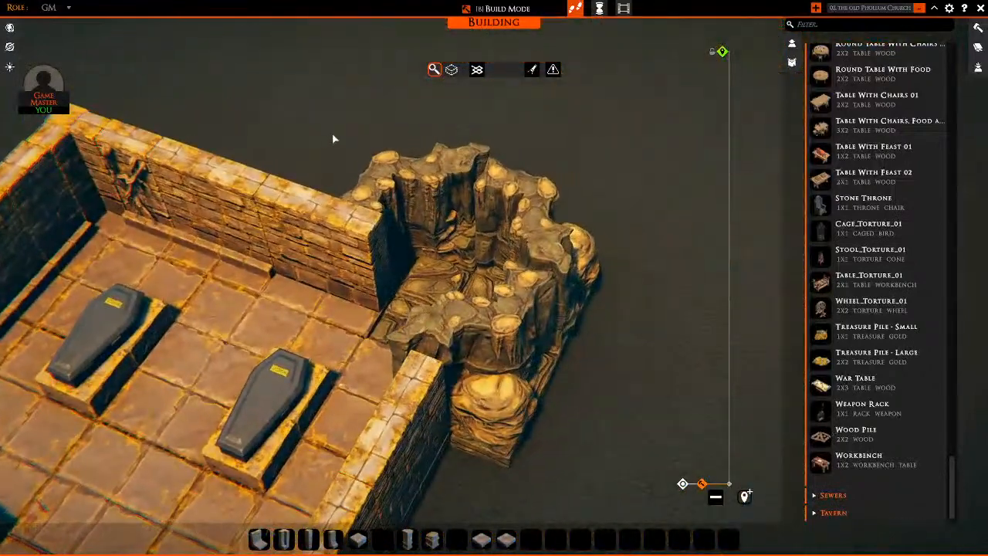
pyautogui.moveTo(334, 134); pyautogui.dragTo(554, 267)
pyautogui.press('Delete')
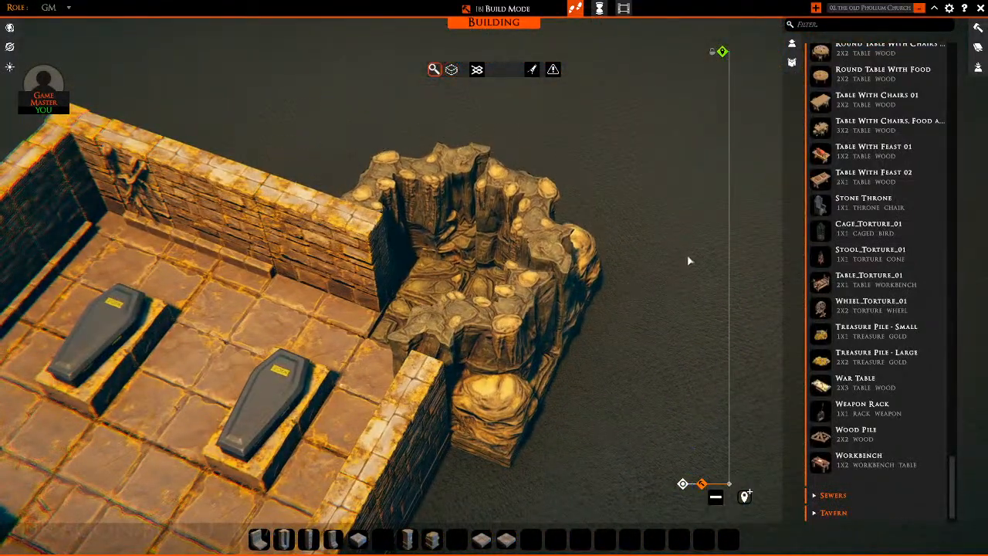
pyautogui.moveTo(663, 221); pyautogui.dragTo(355, 302)
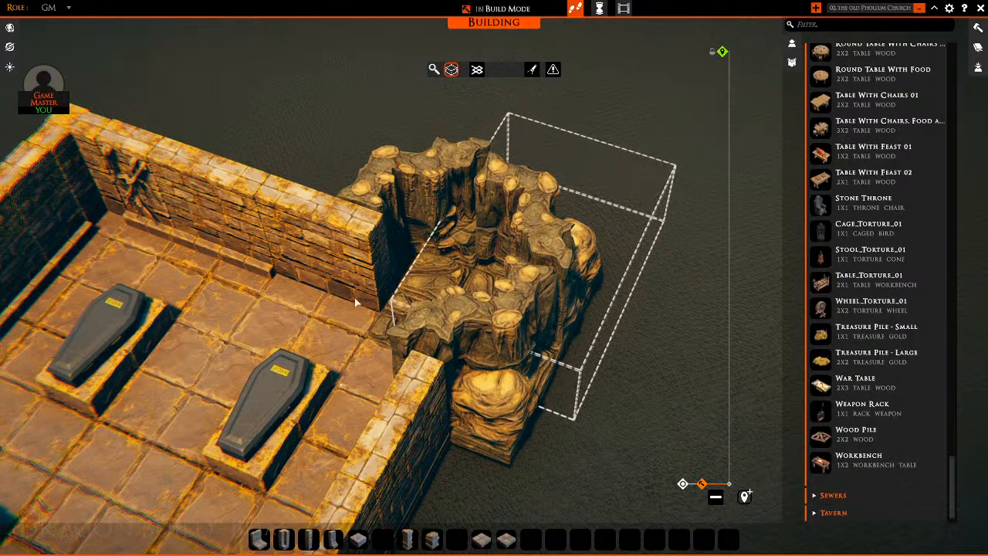
pyautogui.press('Delete')
# Place a dungeon wall corner piece at the open corner of the copied crypt
pyautogui.press('a')
pyautogui.press('d')
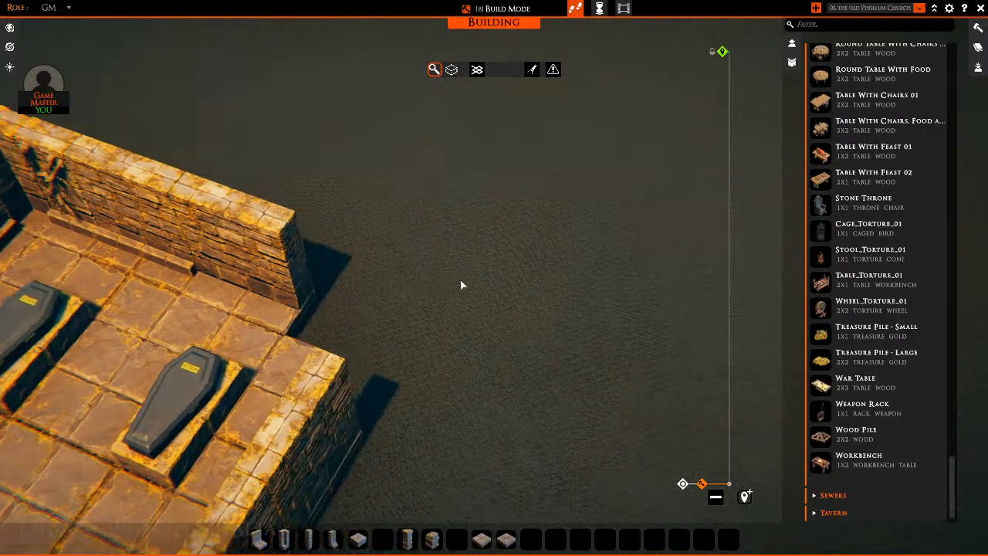
pyautogui.moveTo(461, 285); pyautogui.dragTo(362, 262, button='middle')
pyautogui.press('a')
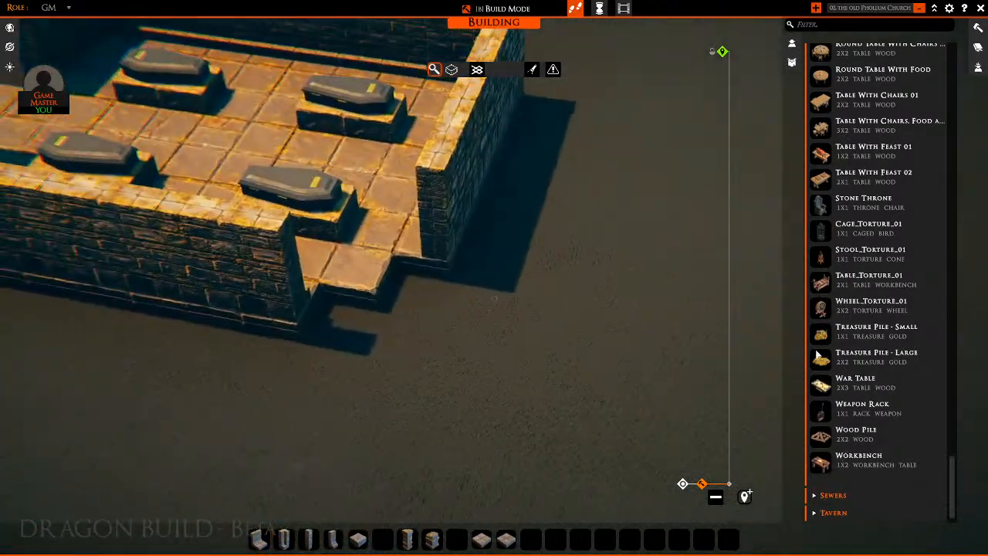
pyautogui.click(284, 541)
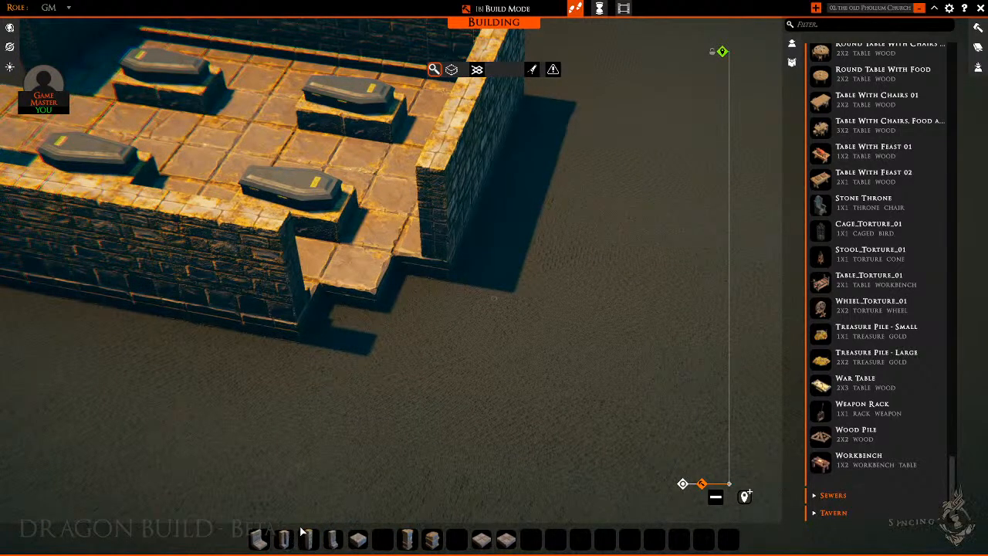
pyautogui.click(410, 344)
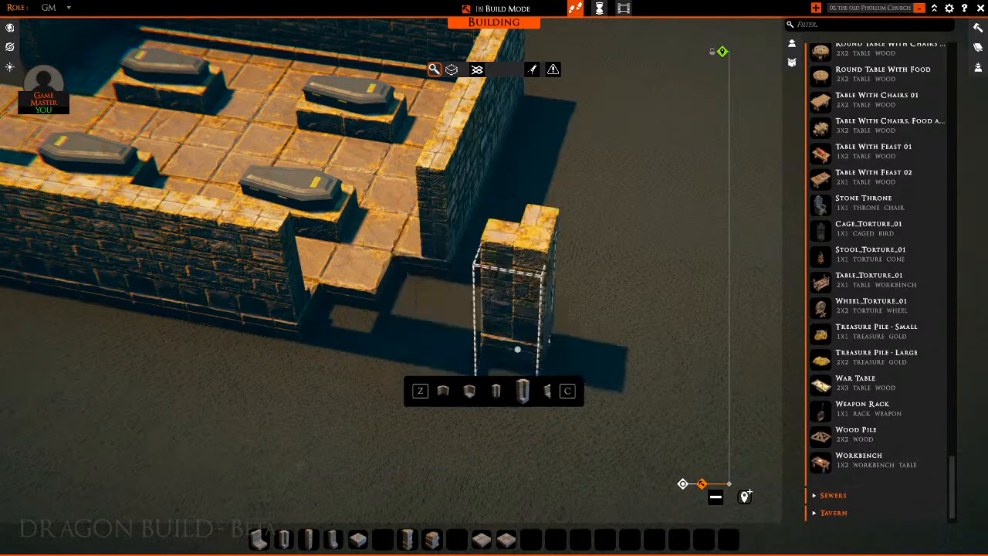
pyautogui.rightClick(613, 346)
pyautogui.press('w')
pyautogui.press('s')
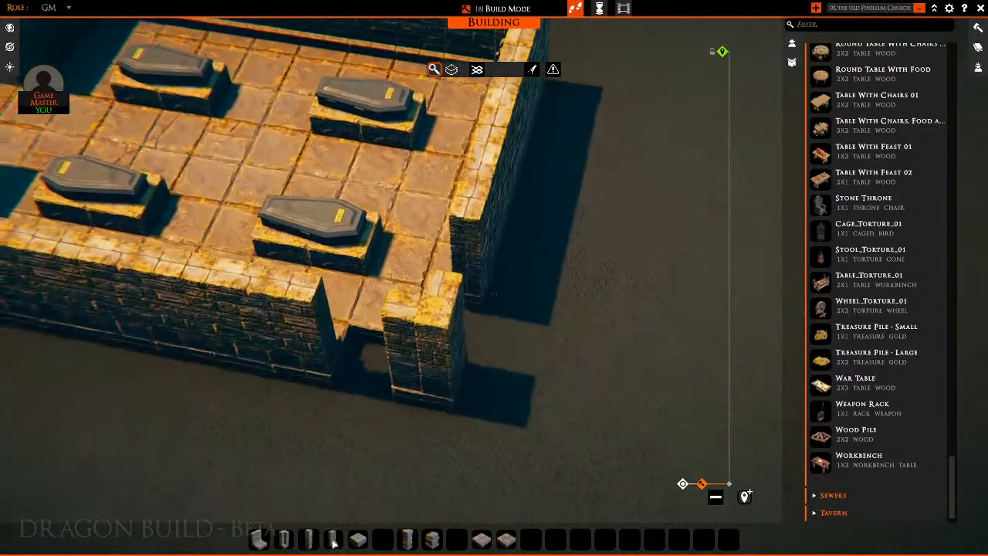
# Fill the remaining gaps on both sides of the new corner with narrow wall-and-floor tiles
pyautogui.click(396, 283)
pyautogui.press('s')
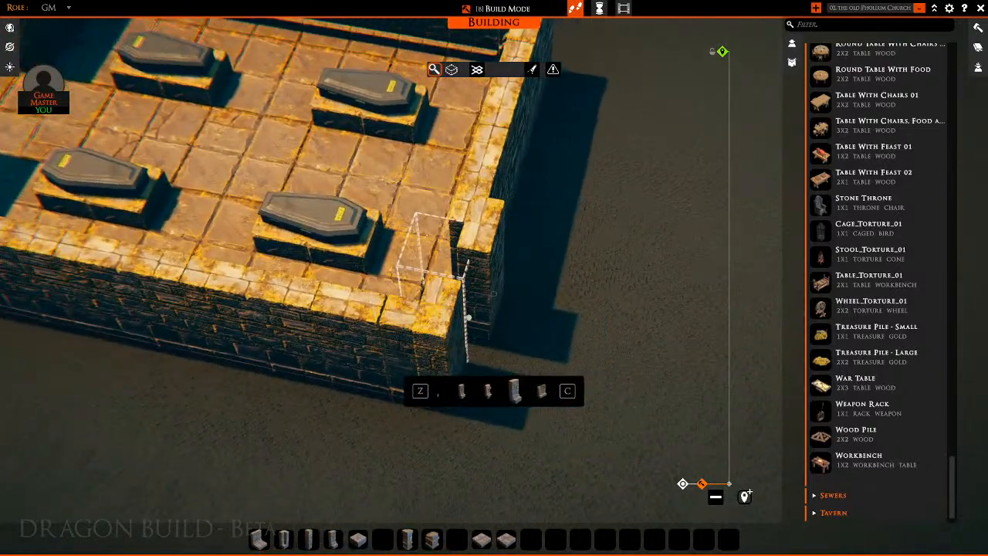
pyautogui.click(468, 318)
pyautogui.press('a')
pyautogui.rightClick(617, 324)
# Place wall-and-floor tiles along the corridor up to one side of the copied crypt's entrance
pyautogui.press('s')
pyautogui.moveTo(704, 327); pyautogui.dragTo(834, 317, button='middle')
pyautogui.press('a')
pyautogui.press('w')
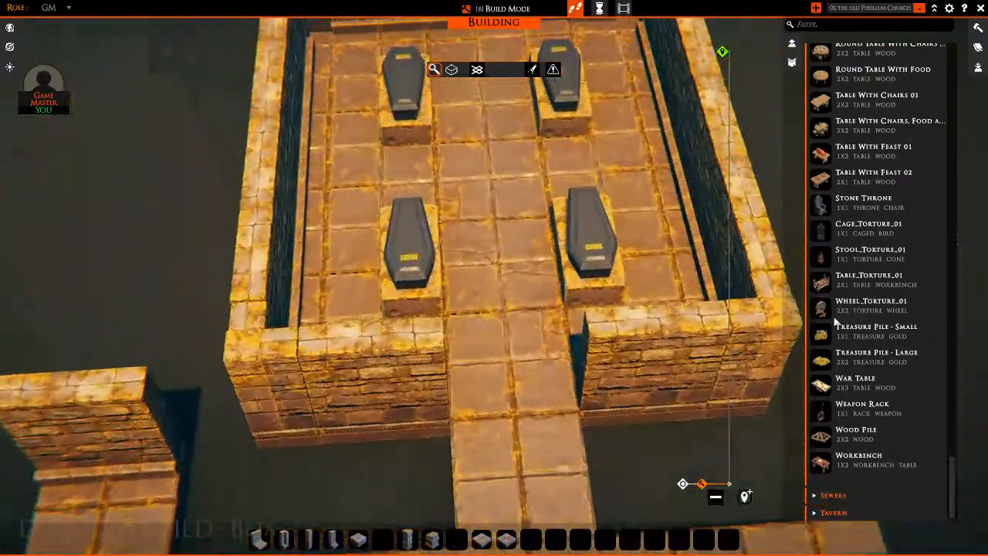
pyautogui.press('s')
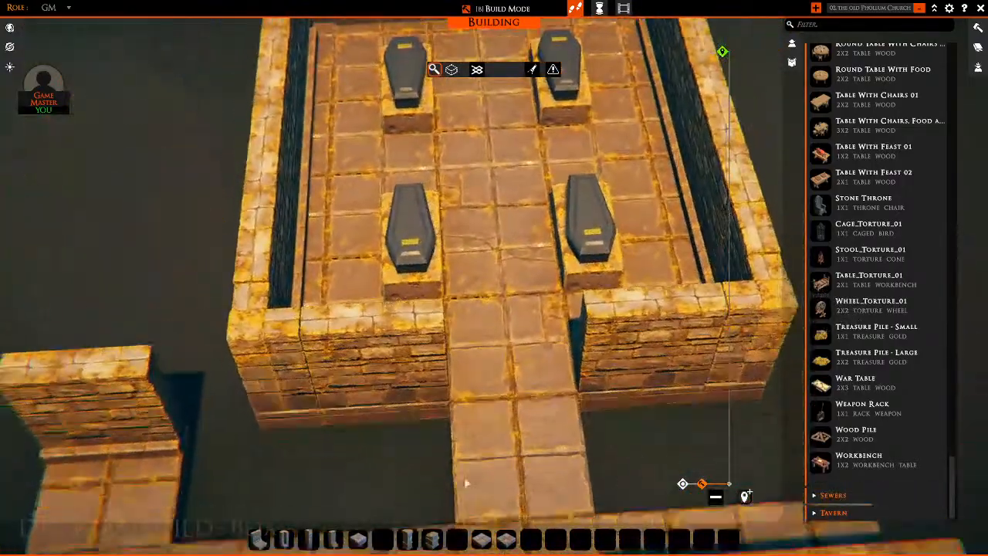
pyautogui.click(269, 546)
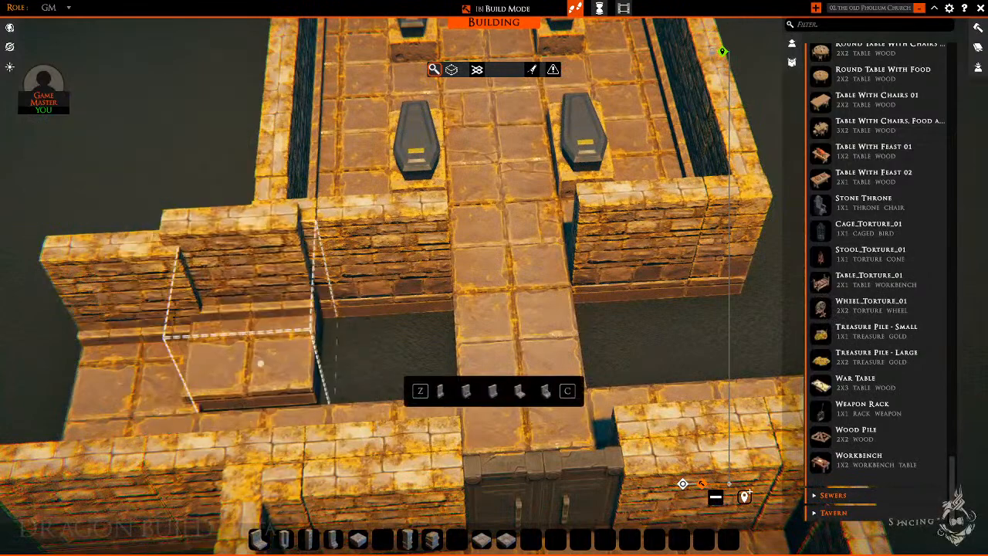
pyautogui.moveTo(386, 360); pyautogui.dragTo(481, 340)
# Place wall-and-floor tiles along the corridor on the other side of the copied crypt's entrance
pyautogui.press('d')
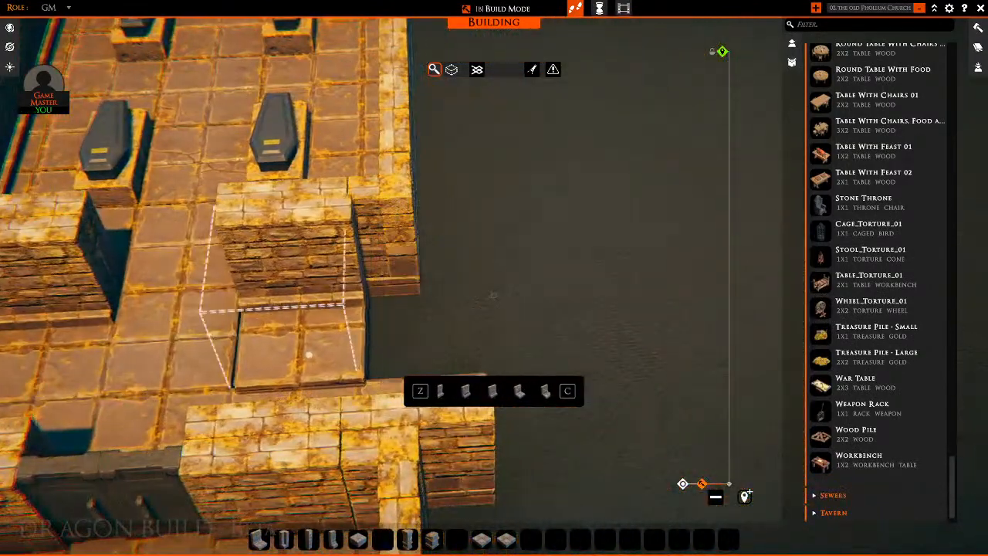
pyautogui.moveTo(312, 340); pyautogui.dragTo(482, 337)
pyautogui.rightClick(668, 340)
# Place a Stone Door Double from the Doors tile category in the entrance of the copied crypt
pyautogui.press('s')
pyautogui.press('d')
pyautogui.moveTo(669, 339); pyautogui.dragTo(503, 269, button='middle')
pyautogui.press('w')
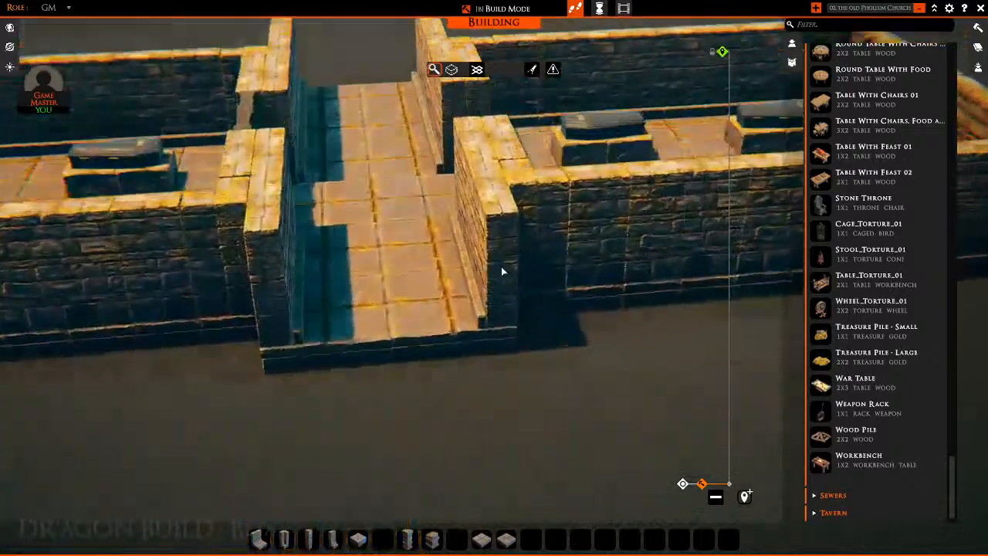
pyautogui.scroll(20, 867, 322)
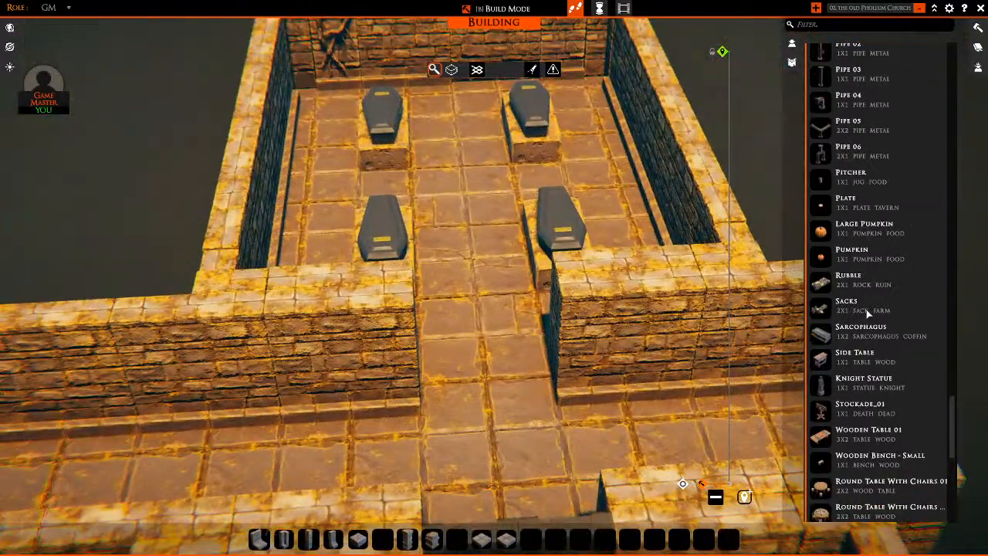
pyautogui.scroll(20, 879, 332)
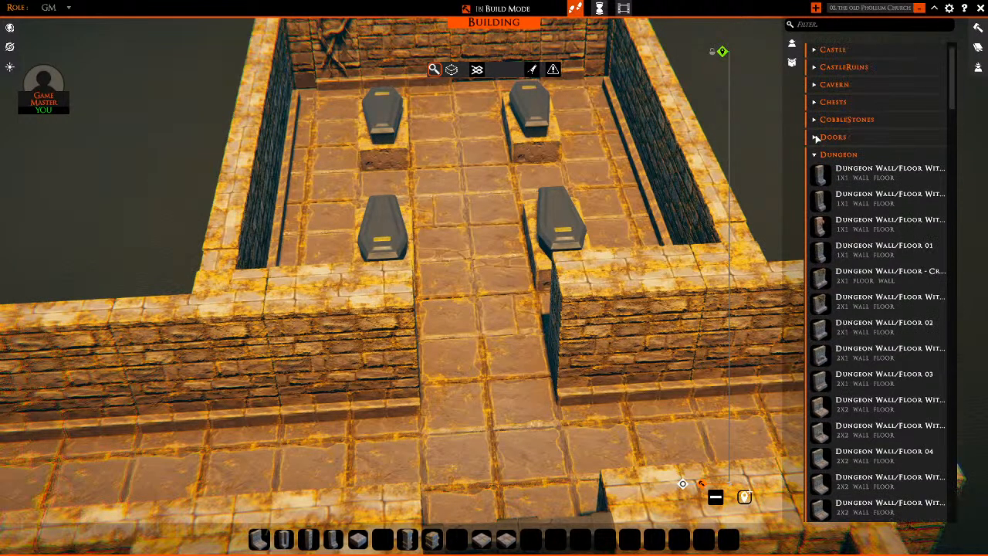
pyautogui.click(815, 137)
pyautogui.moveTo(820, 337); pyautogui.dragTo(479, 366)
pyautogui.moveTo(571, 374); pyautogui.dragTo(884, 346, button='middle')
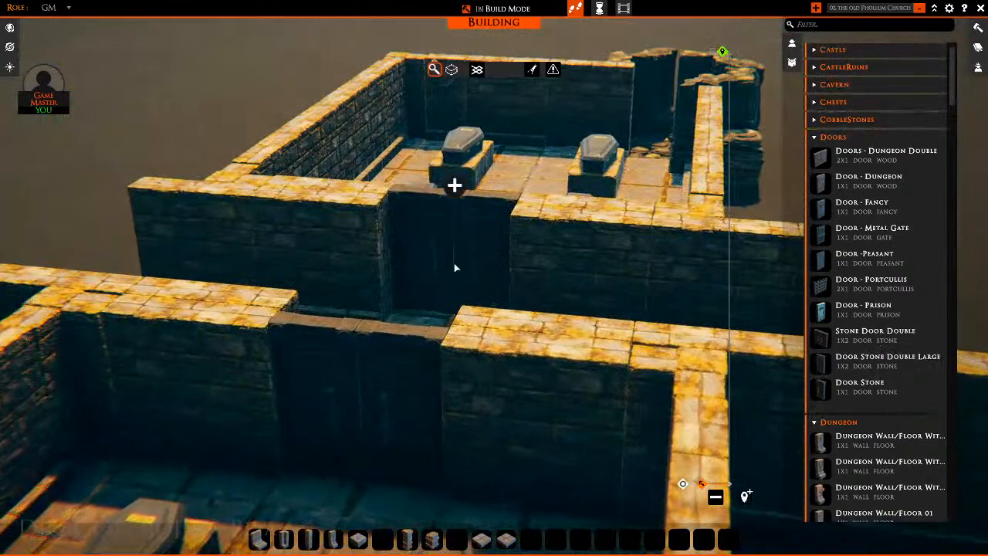
# Test the copied crypt's new stone double door by opening and closing it
pyautogui.click(453, 174)
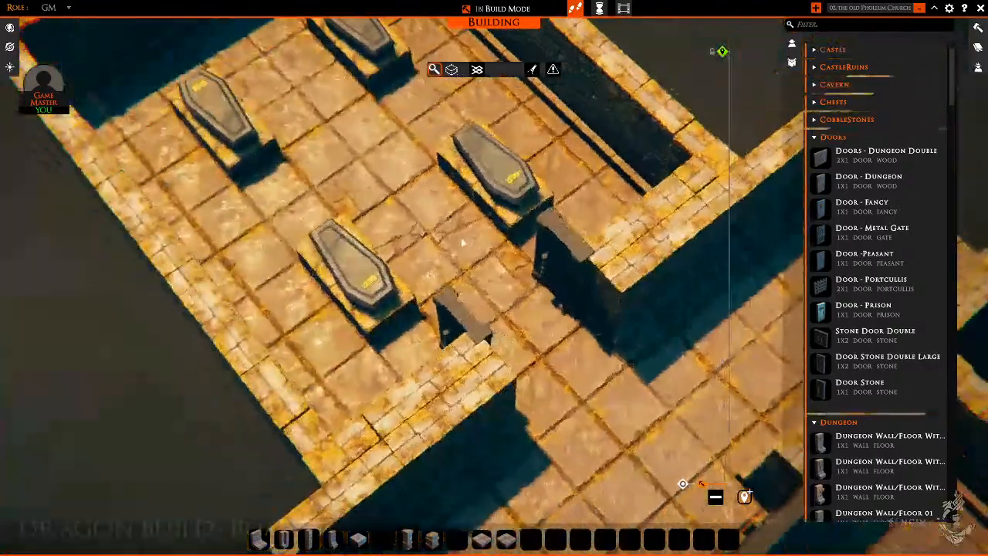
pyautogui.press('s')
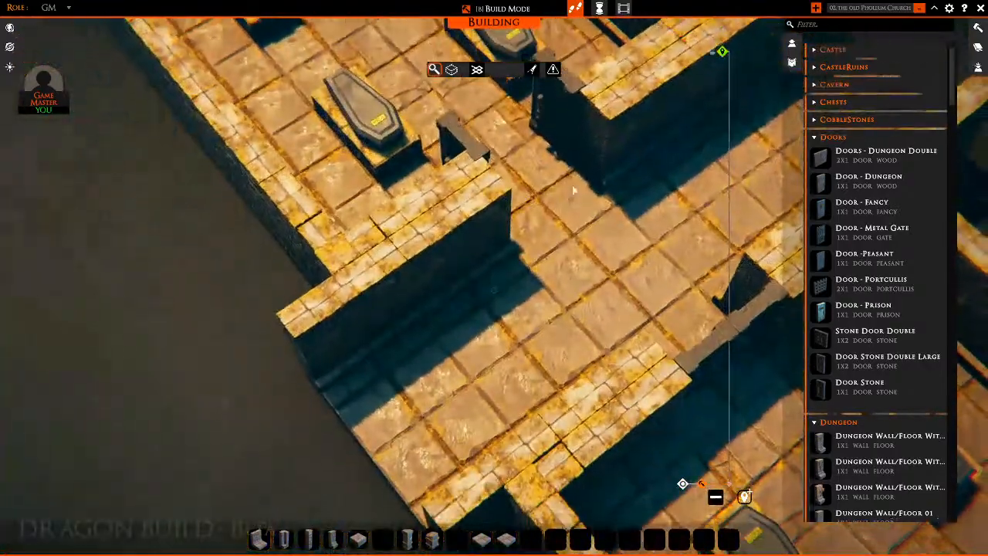
pyautogui.click(542, 111)
pyautogui.press('w')
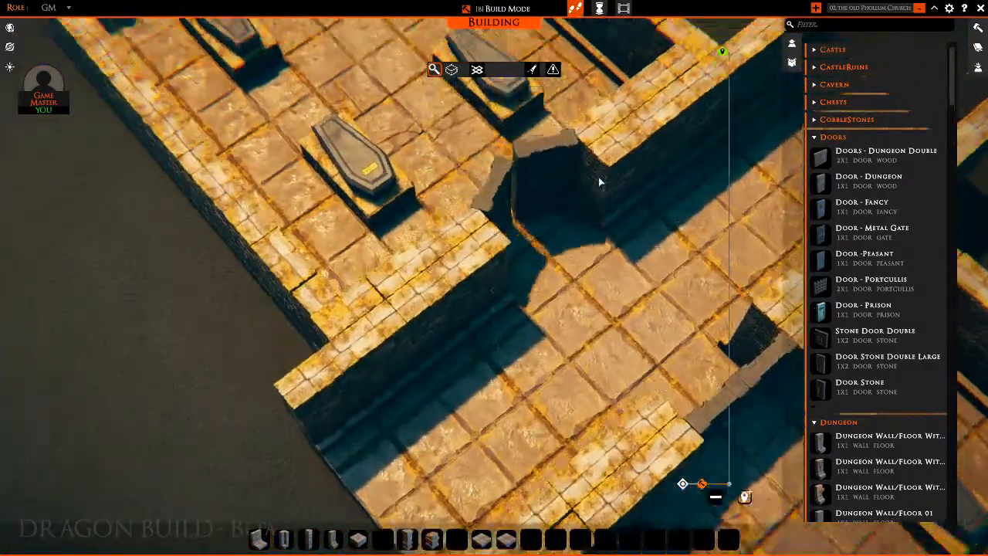
pyautogui.moveTo(600, 180); pyautogui.dragTo(629, 174, button='middle')
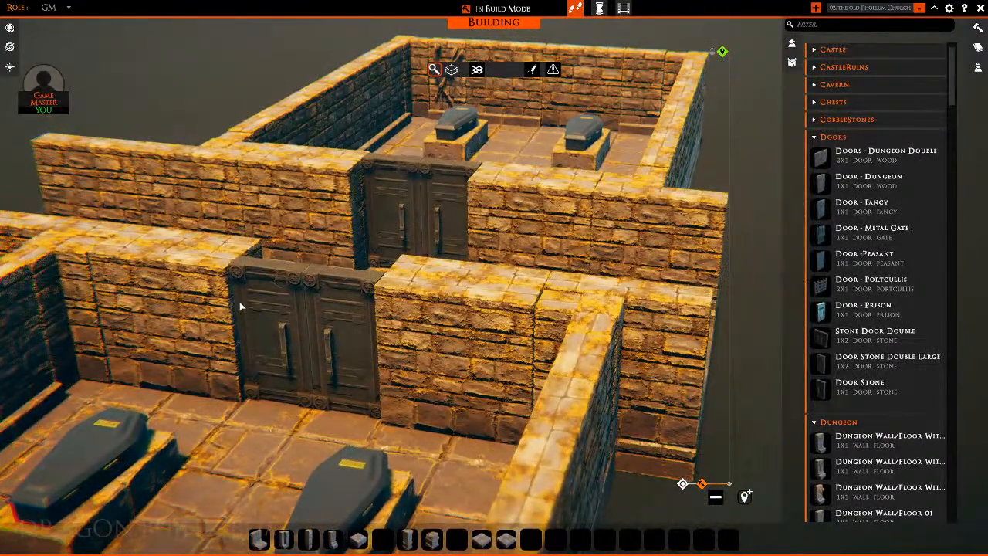
# Open and close the original crypt's double door and the one across the corridor in turn
pyautogui.click(311, 251)
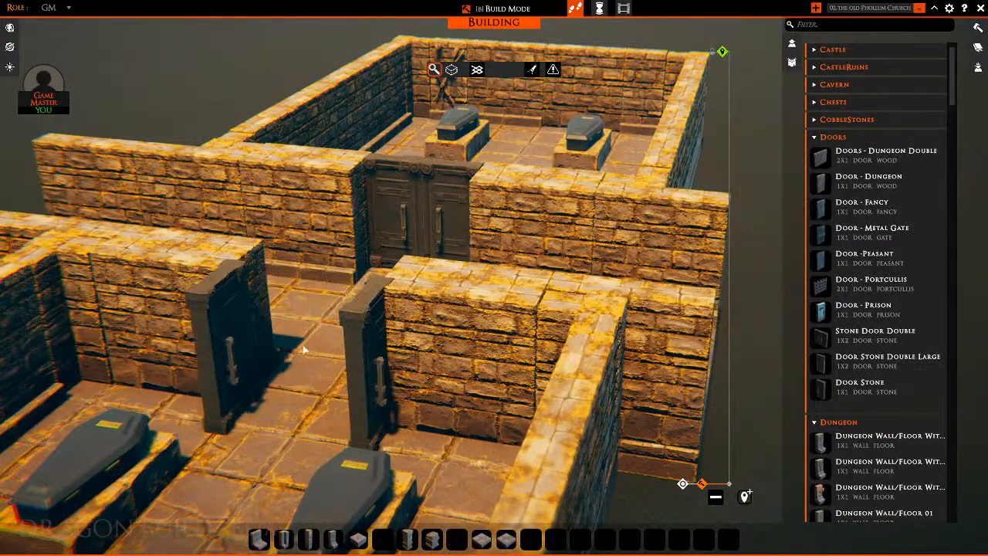
pyautogui.moveTo(311, 251); pyautogui.dragTo(304, 254, button='middle')
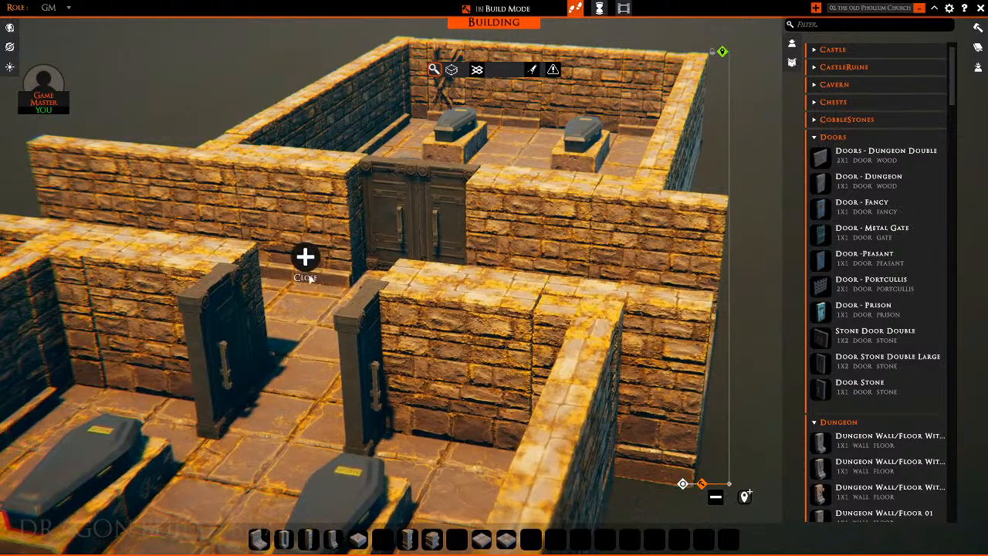
pyautogui.click(304, 256)
pyautogui.click(422, 143)
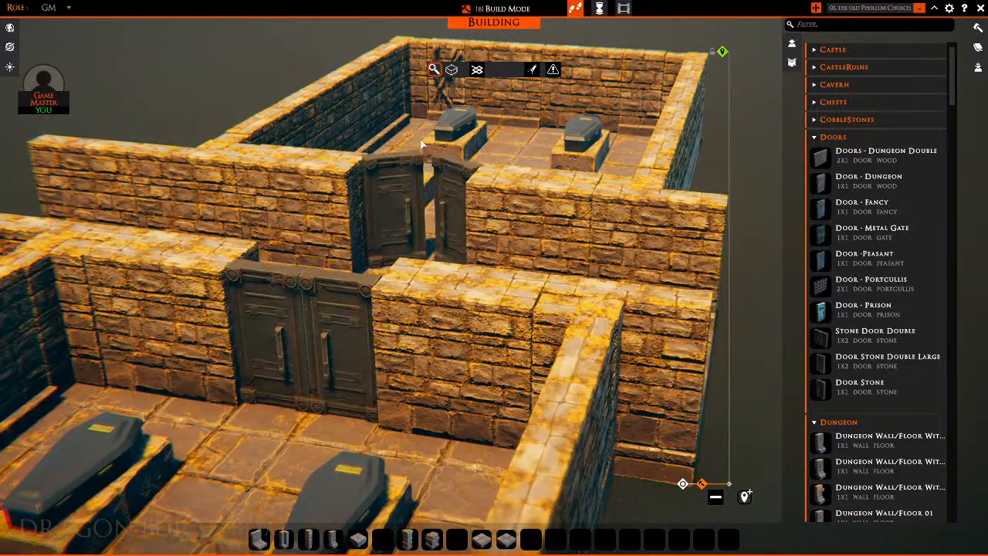
pyautogui.click(419, 141)
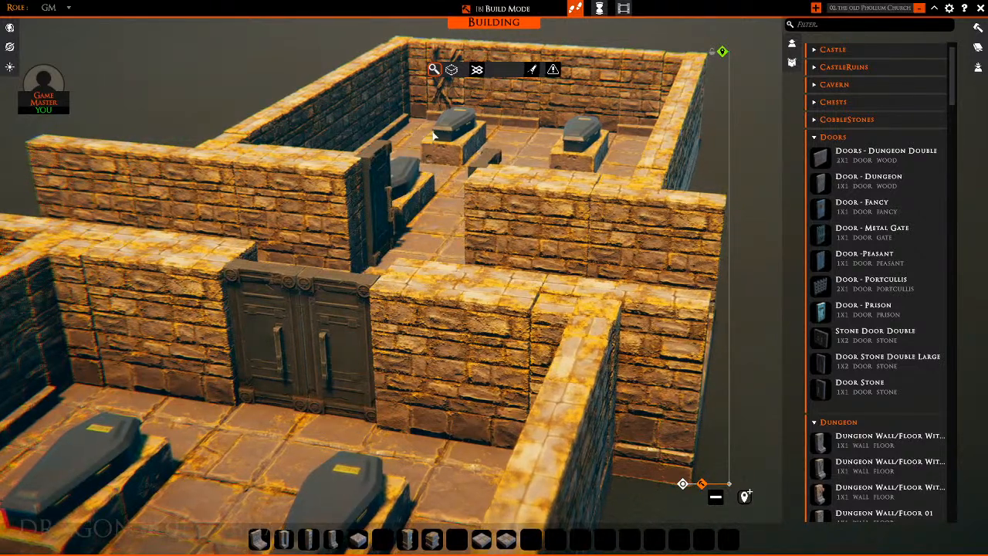
pyautogui.moveTo(443, 225); pyautogui.dragTo(400, 245, button='middle')
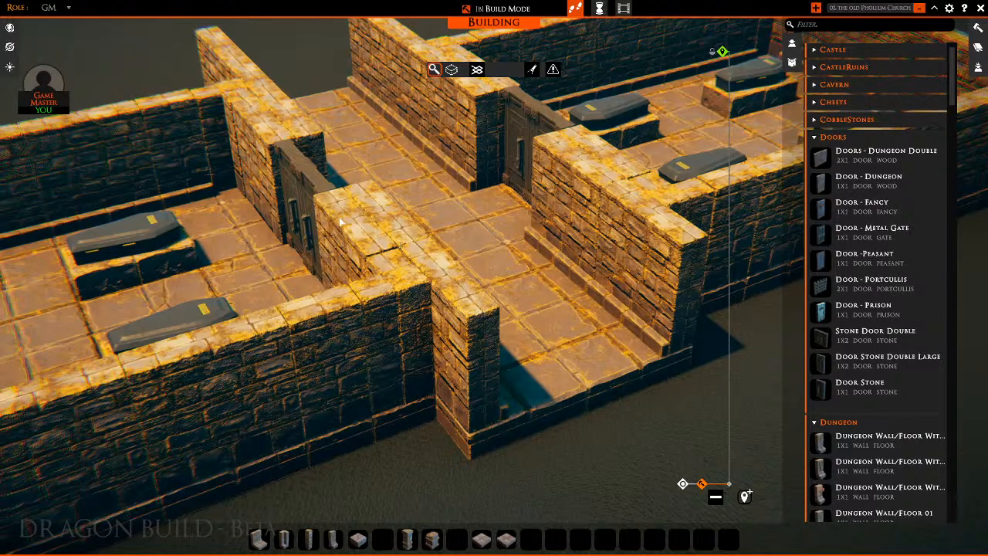
# Raise the camera height and examine the full layout of both crypts and the corridor between them
pyautogui.press('a')
pyautogui.press('w')
pyautogui.press('s')
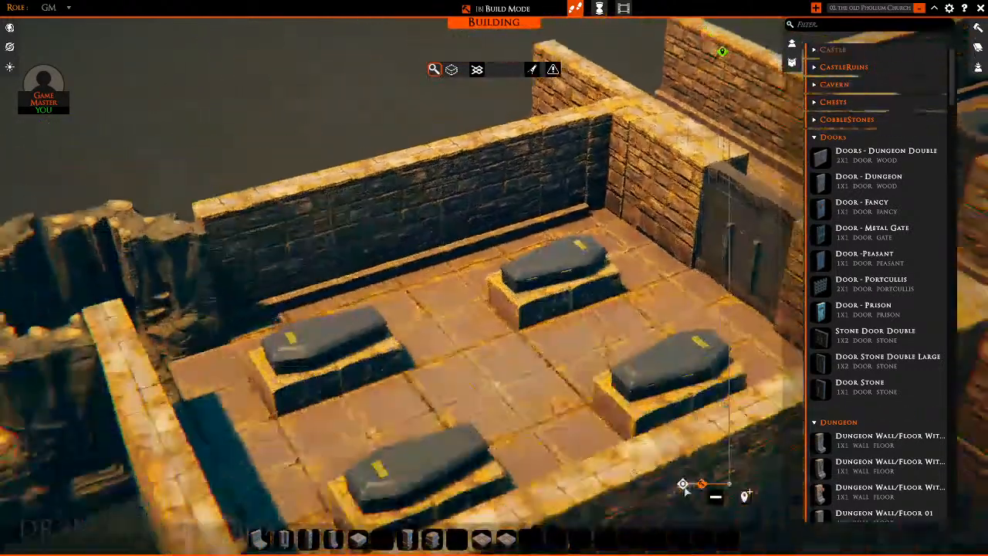
pyautogui.press('s')
pyautogui.moveTo(685, 489); pyautogui.dragTo(617, 359)
pyautogui.press('d')
pyautogui.press('s')
pyautogui.press('a')
pyautogui.press('s')
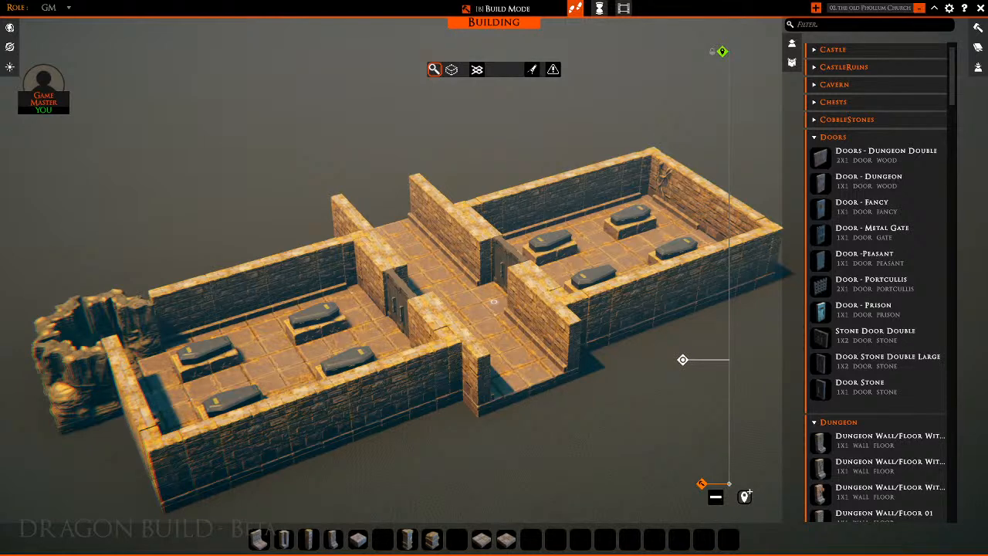
pyautogui.moveTo(213, 156); pyautogui.dragTo(235, 162, button='middle')
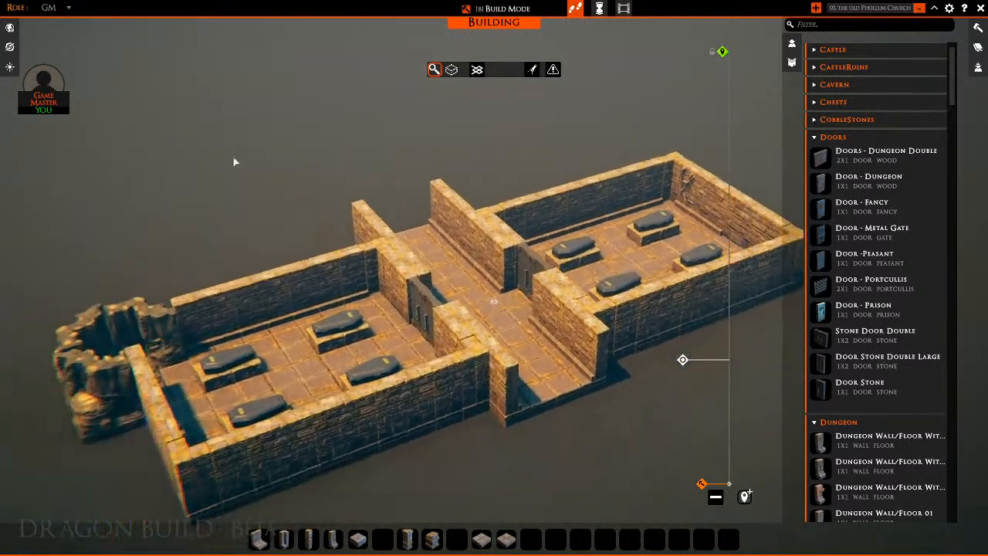
pyautogui.press('a')
pyautogui.press('s')
pyautogui.press('d')
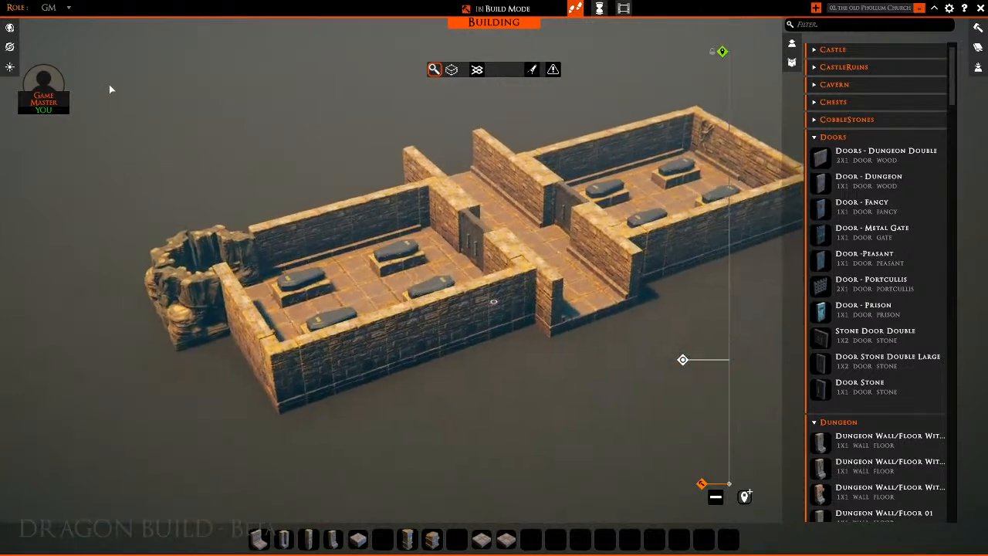
pyautogui.press('Tab')
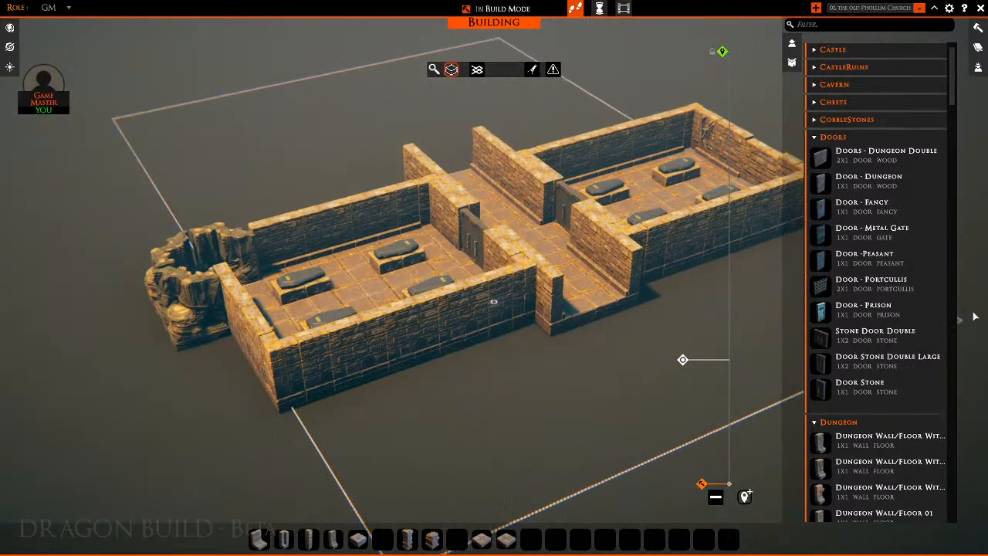
pyautogui.press('d')
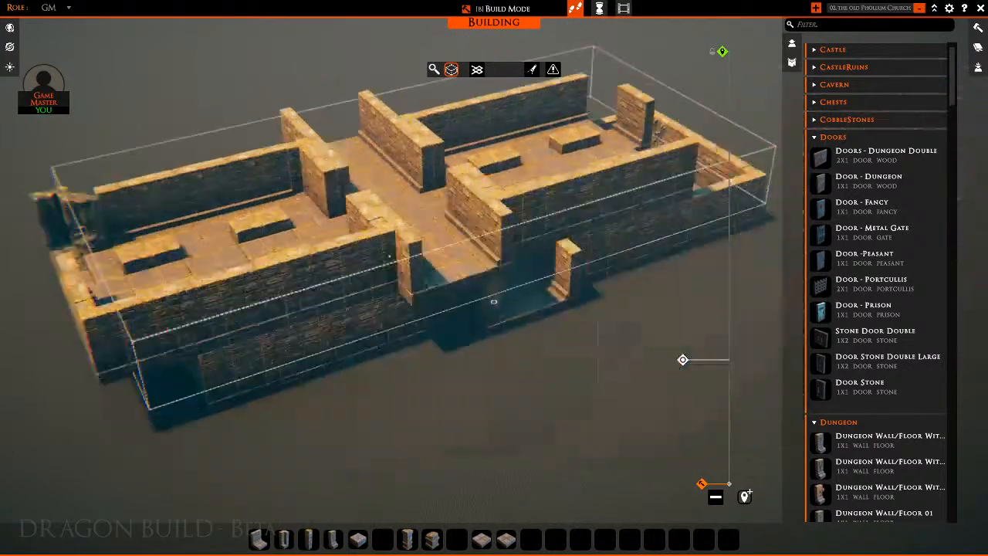
pyautogui.press('Escape')
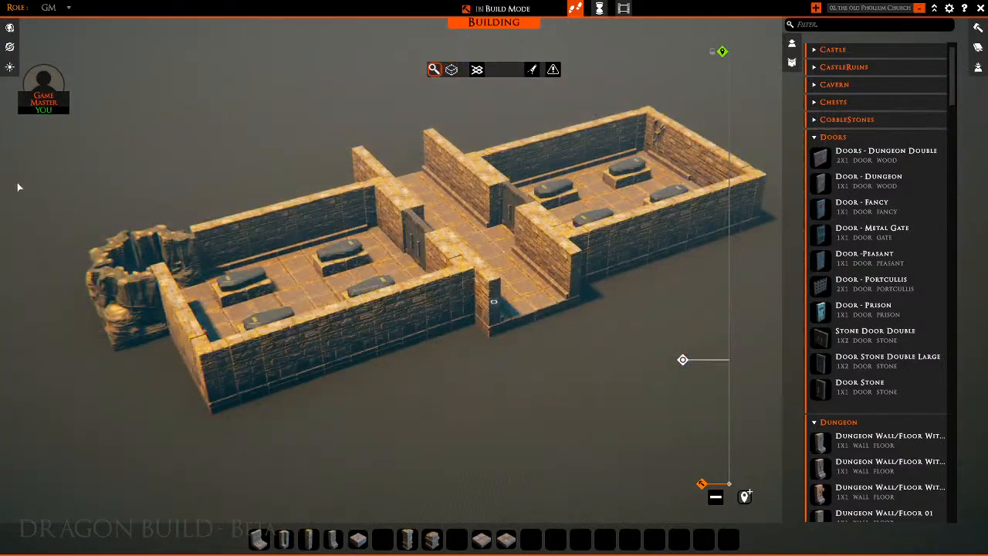
pyautogui.moveTo(178, 210); pyautogui.dragTo(781, 407)
pyautogui.moveTo(935, 324); pyautogui.dragTo(903, 211)
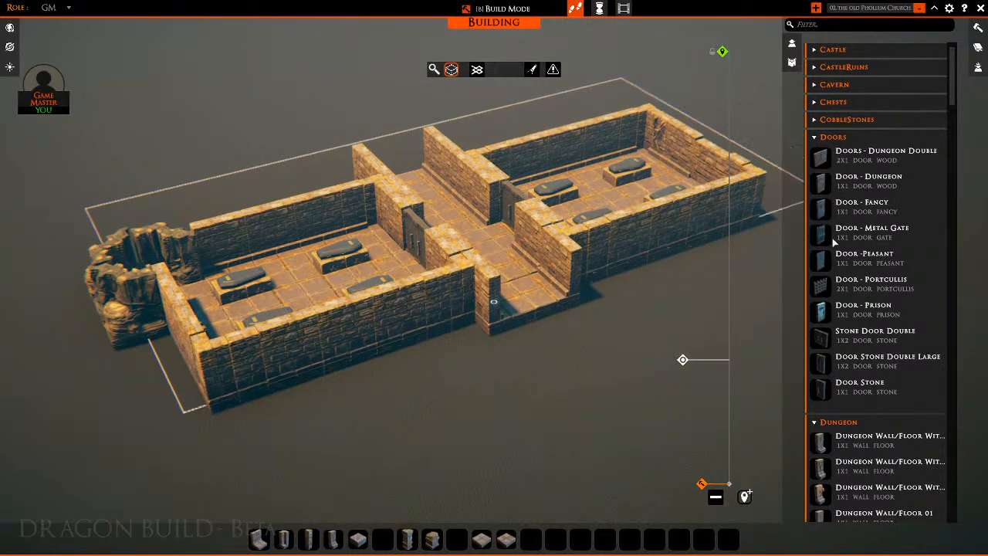
pyautogui.press('Escape')
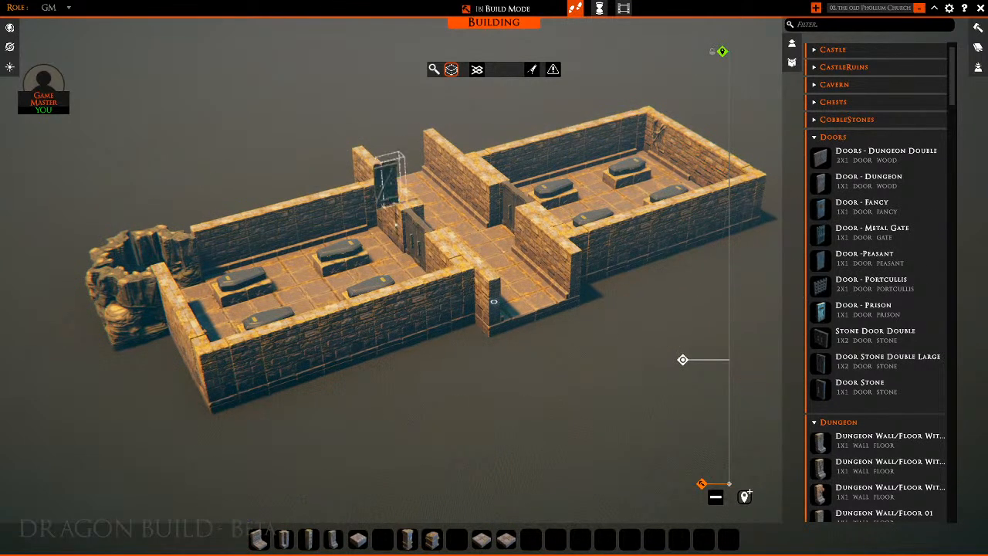
pyautogui.press('d')
pyautogui.press('Escape')
pyautogui.press('s')
pyautogui.press('d')
pyautogui.press('a')
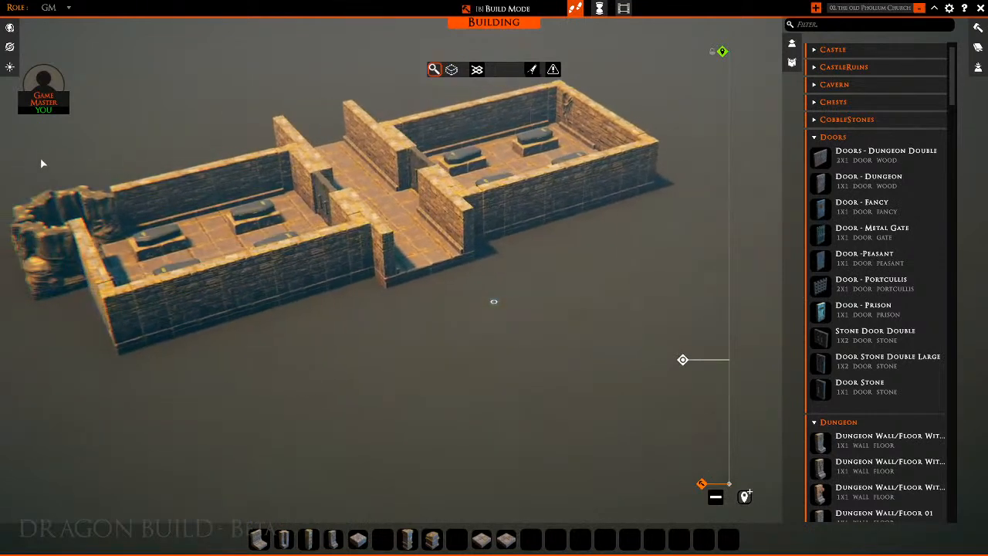
# Copy both crypts with their corridor section and paste the duplicate so the two corridors join end to end
pyautogui.moveTo(125, 221); pyautogui.dragTo(662, 343)
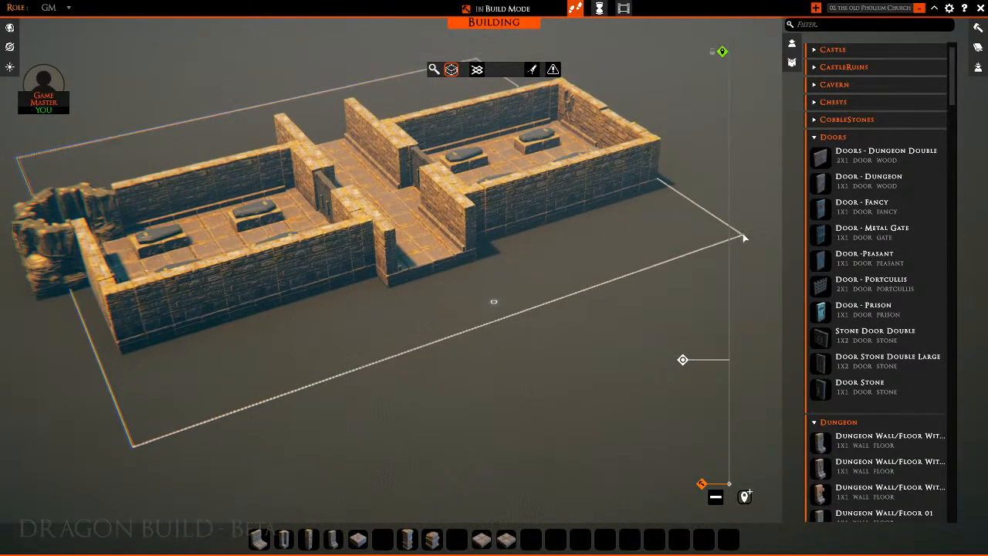
pyautogui.click(714, 179)
pyautogui.hotkey('ctrl', 'c')
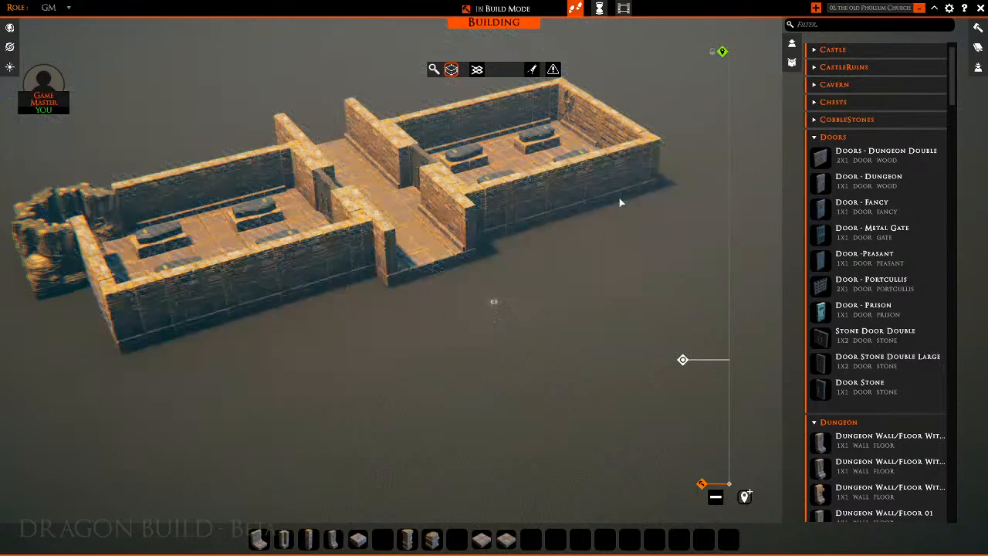
pyautogui.hotkey('ctrl', 'v')
pyautogui.press('w')
pyautogui.press('a')
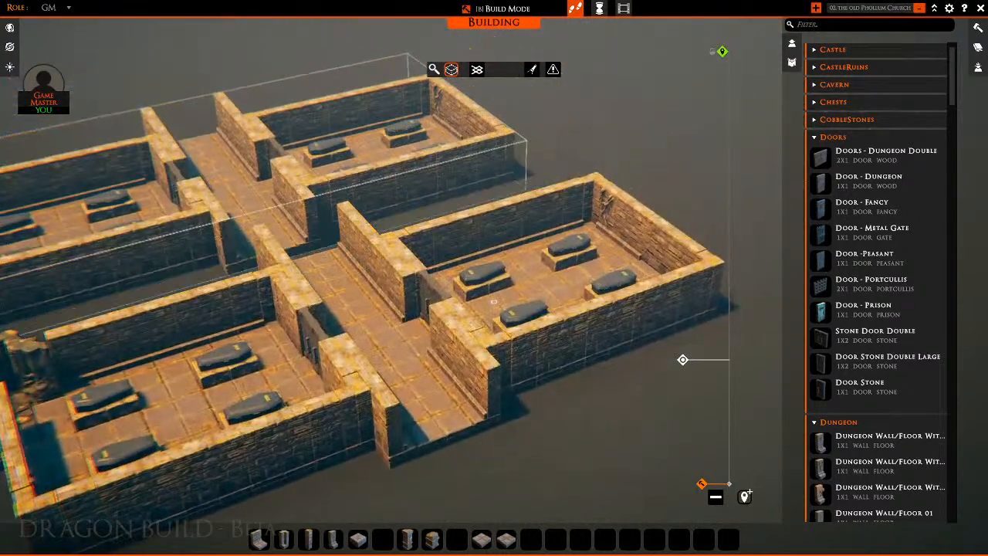
pyautogui.press('a')
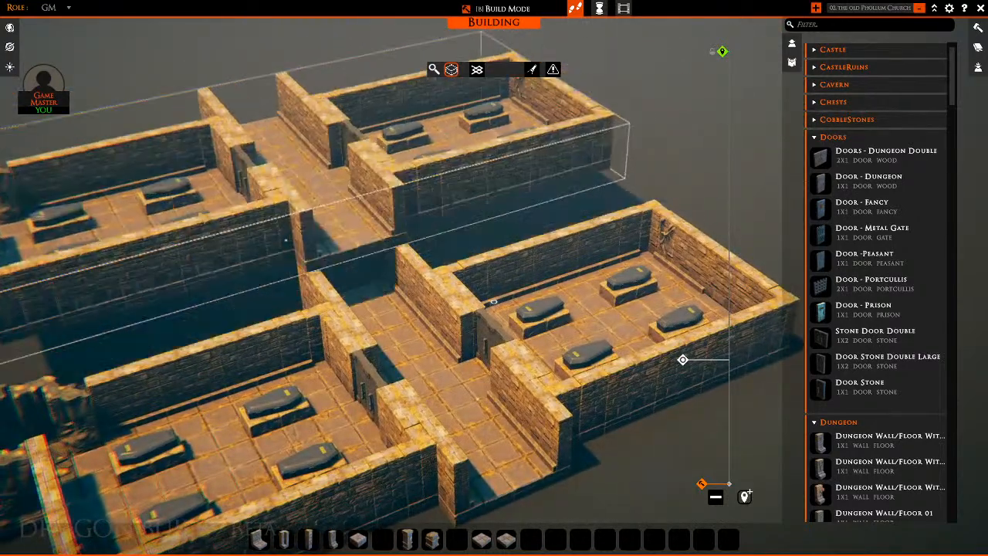
pyautogui.press('a')
pyautogui.press('Escape')
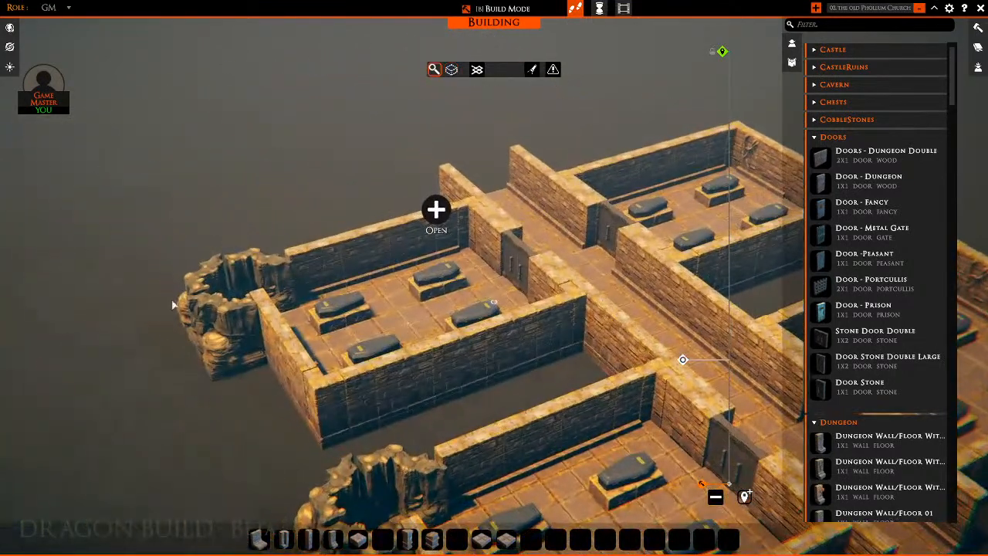
# Examine the four-crypt layout and the extended corridor from several sides
pyautogui.press('w')
pyautogui.press('d')
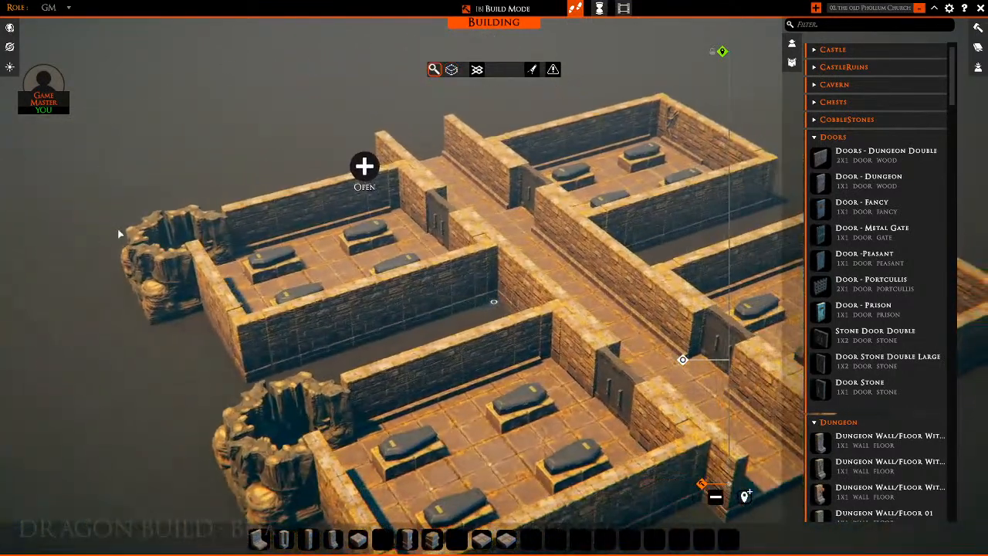
pyautogui.press('e')
pyautogui.press('d')
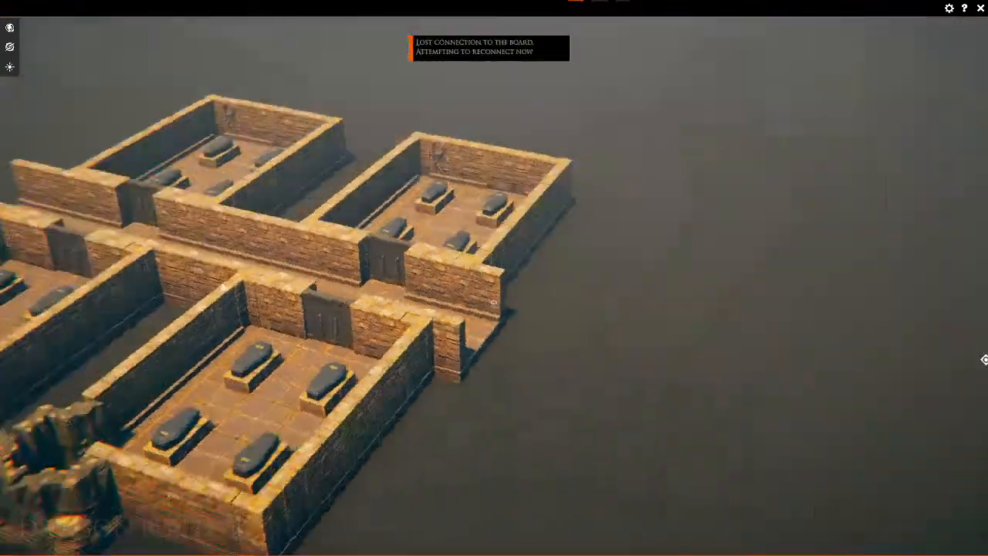
pyautogui.press('a')
pyautogui.press('a')
pyautogui.press('s')
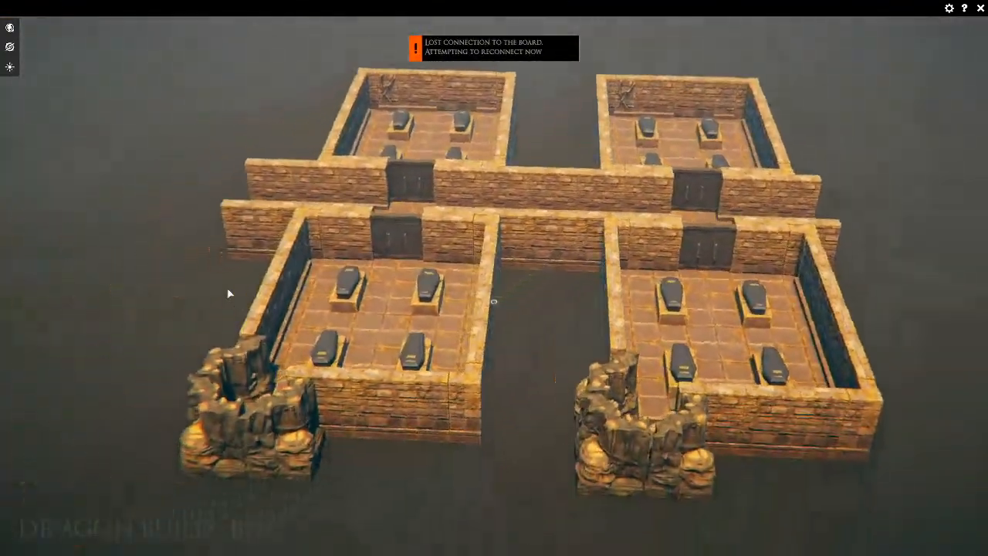
pyautogui.press('d')
pyautogui.press('e')
pyautogui.press('a')
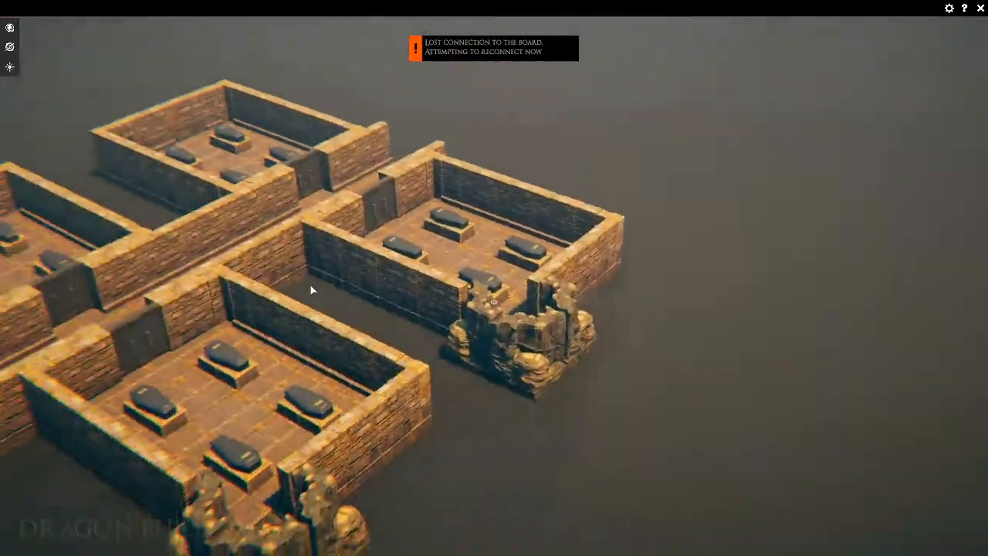
# Reopen the board 02. The Old Phollum Church from the campaign's board list after the lost connection
pyautogui.press('s')
pyautogui.press('a')
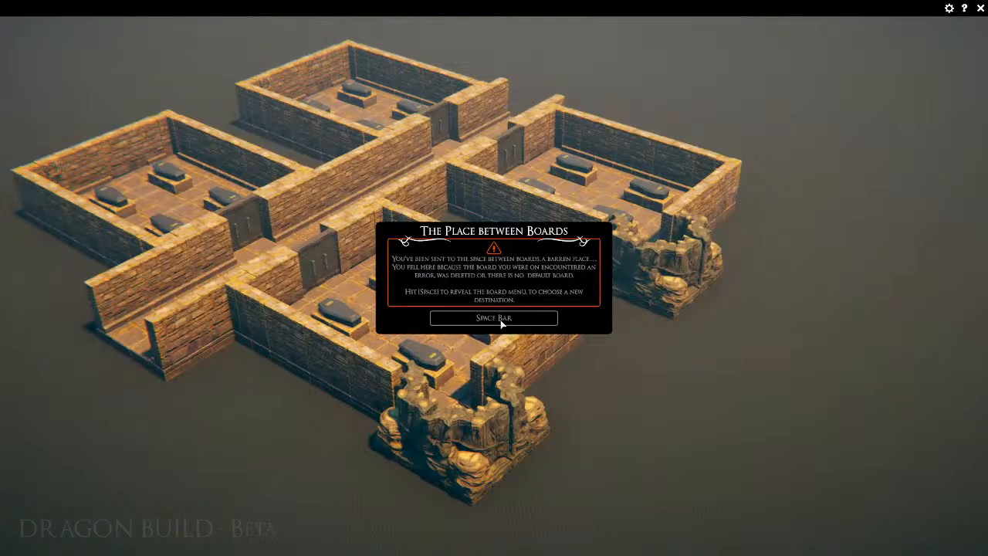
pyautogui.click(447, 319)
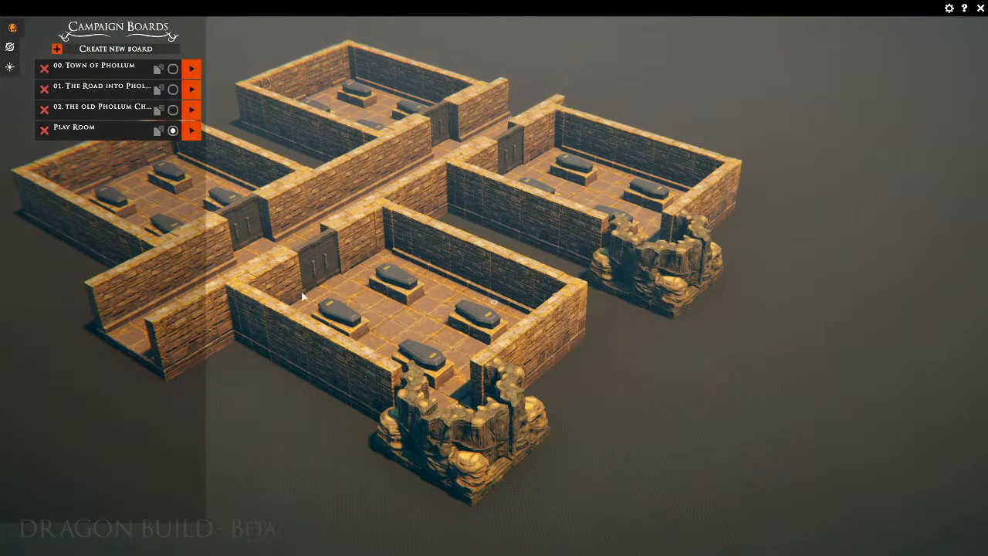
pyautogui.click(103, 112)
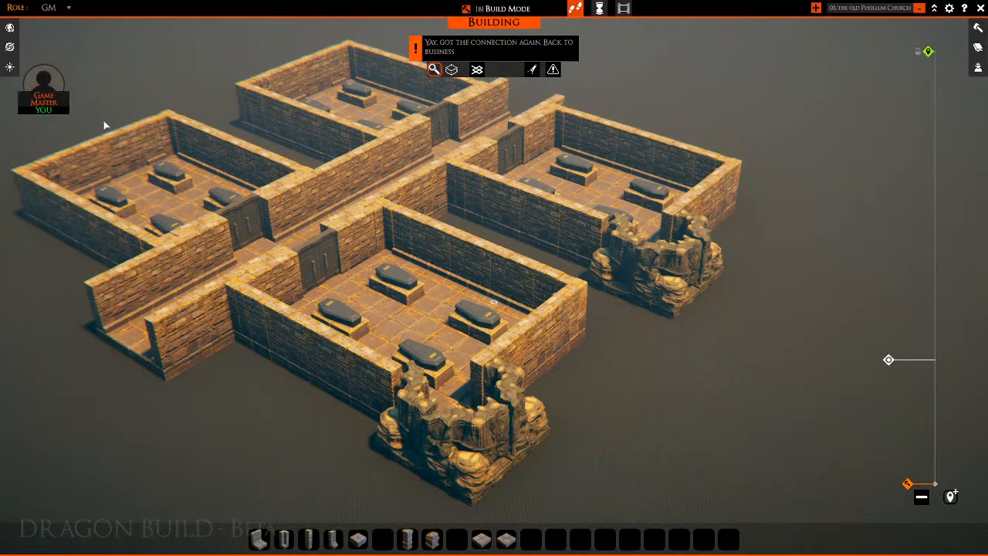
pyautogui.press('s')
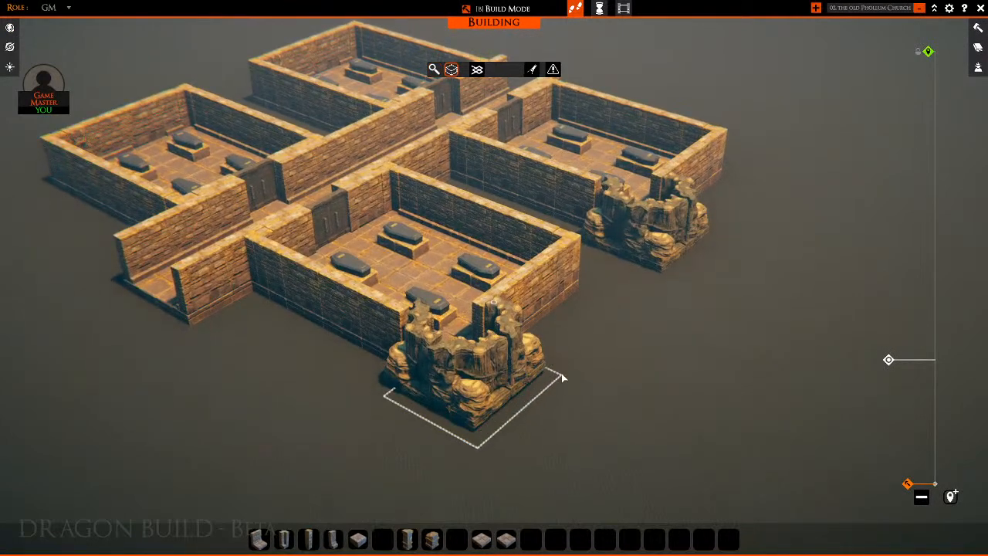
pyautogui.rightClick(491, 443)
pyautogui.scroll(2, 472, 450)
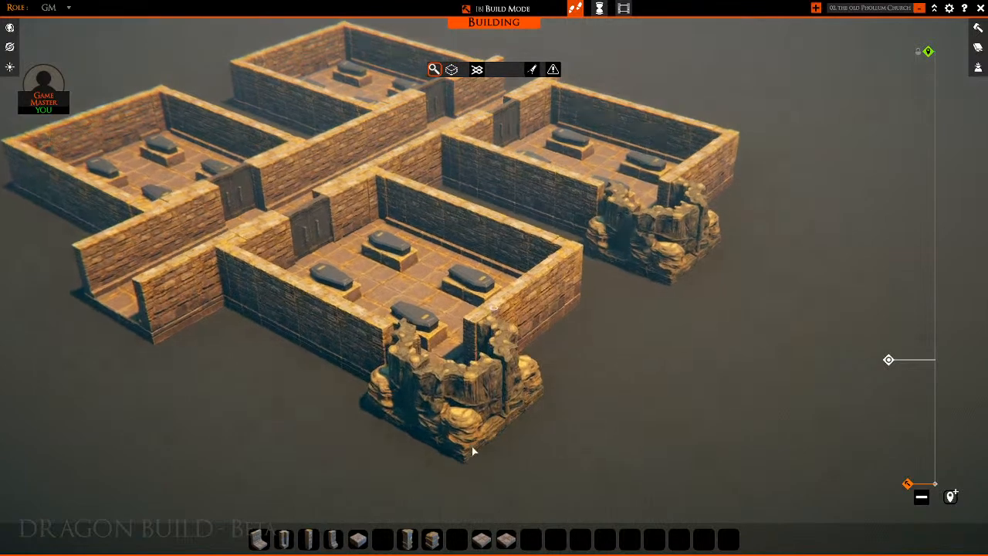
pyautogui.doubleClick(470, 461)
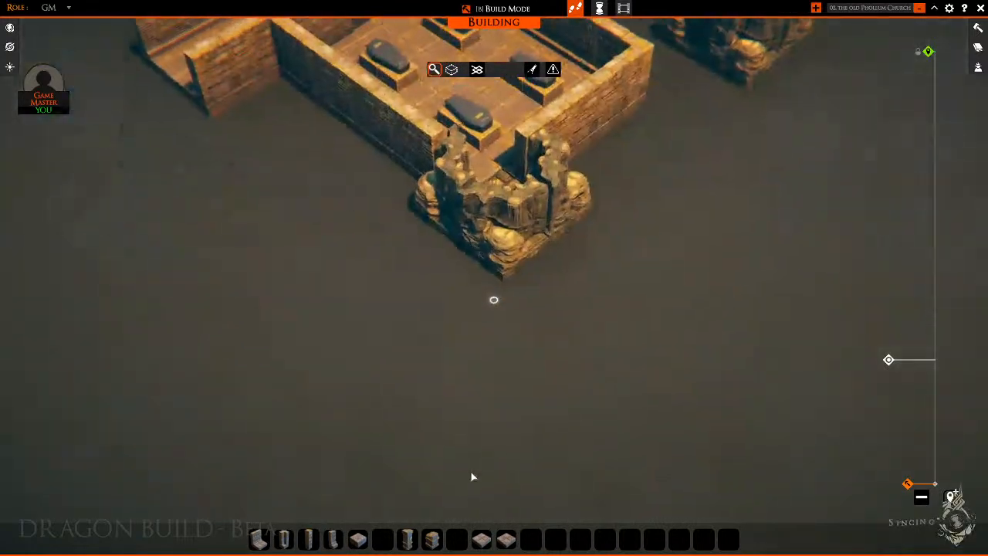
pyautogui.scroll(-1, 472, 476)
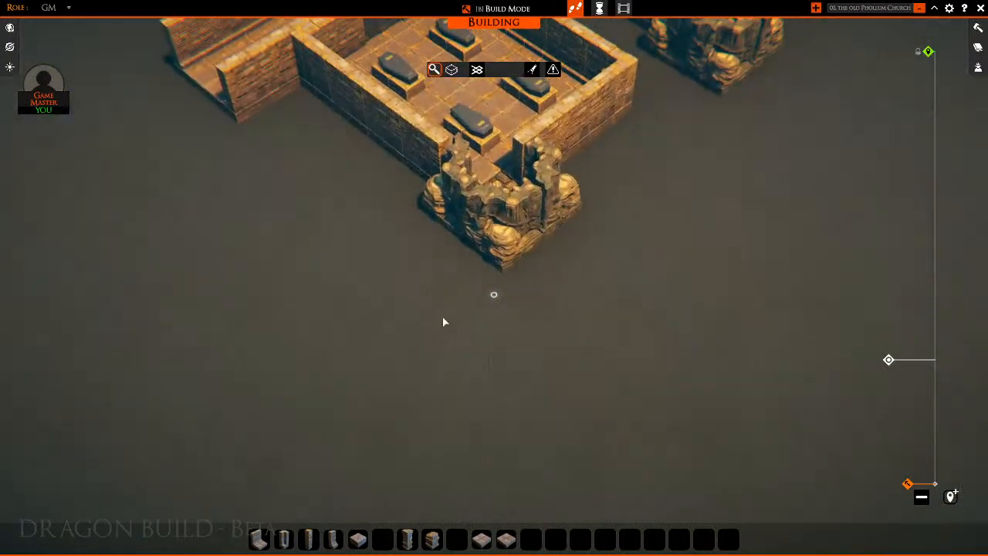
pyautogui.doubleClick(443, 322)
pyautogui.moveTo(448, 323); pyautogui.dragTo(519, 291)
pyautogui.press('w')
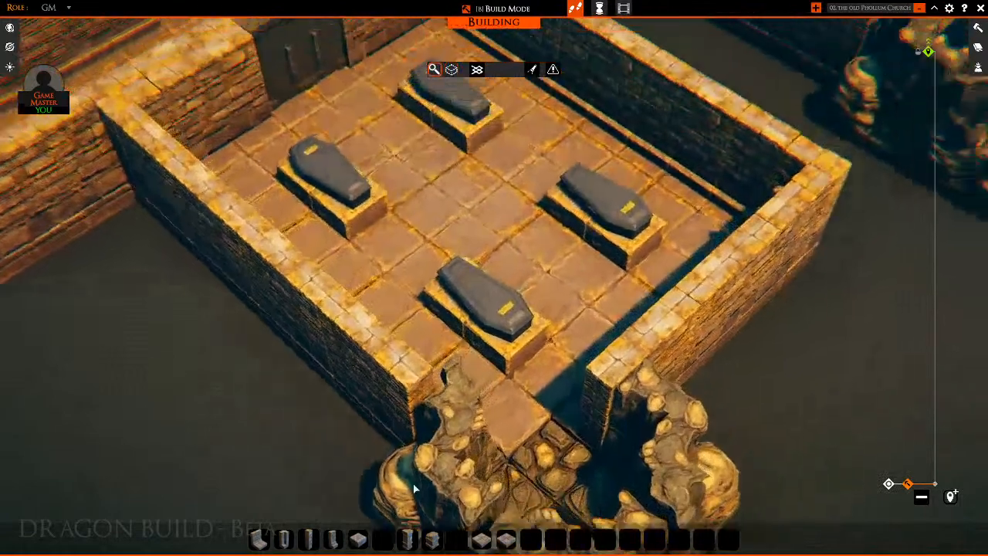
pyautogui.press('s')
pyautogui.press('d')
pyautogui.moveTo(327, 309); pyautogui.dragTo(486, 322)
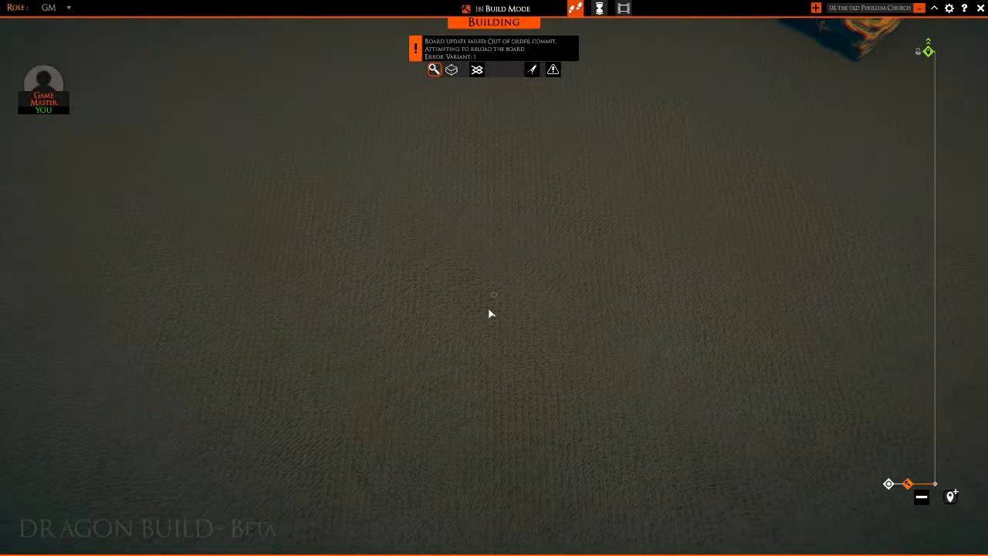
pyautogui.press('w')
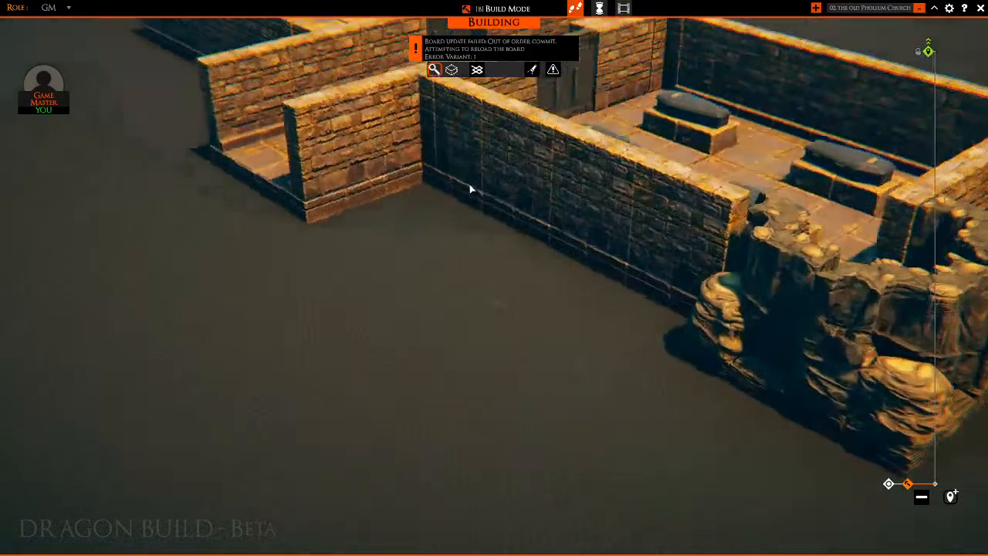
pyautogui.moveTo(471, 188); pyautogui.dragTo(288, 146, button='middle')
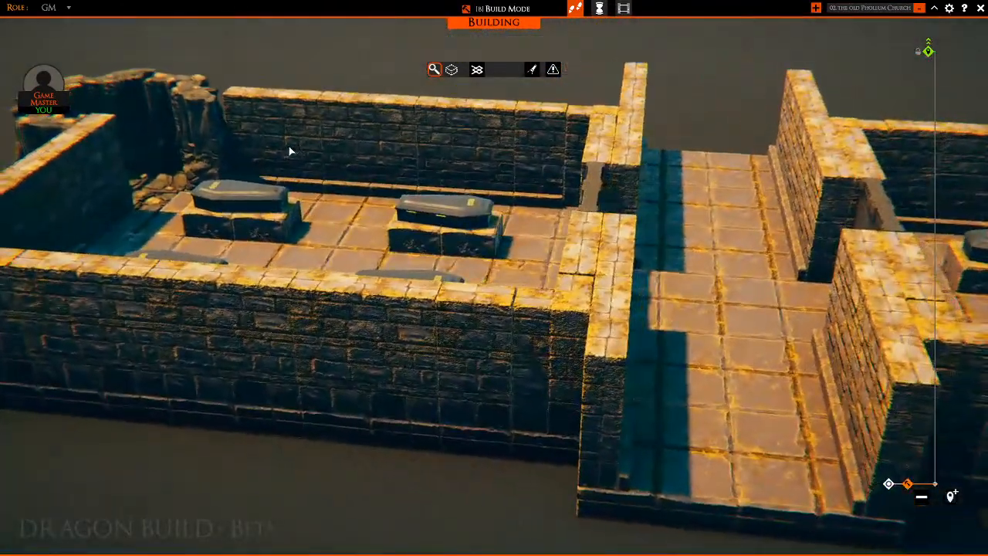
pyautogui.hotkey('ctrl', 'v')
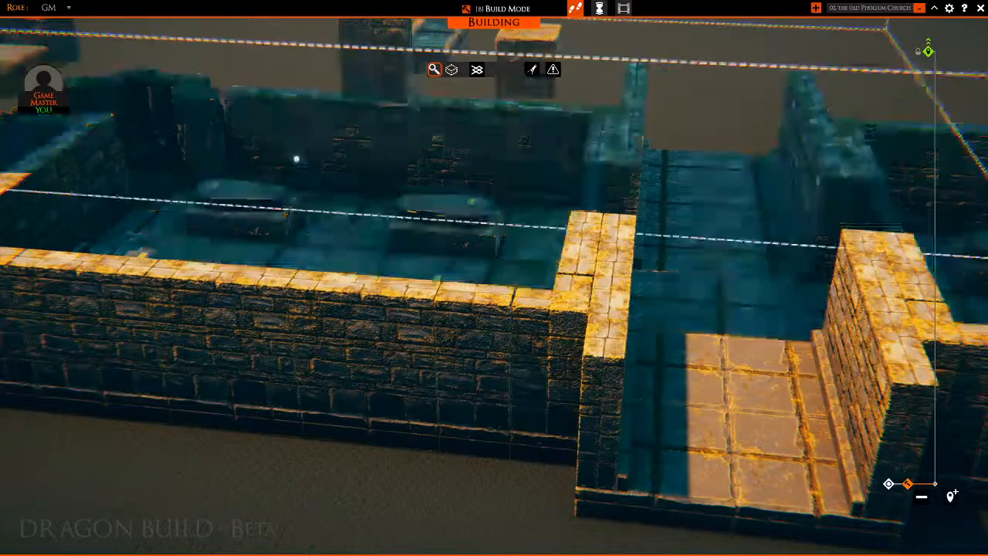
pyautogui.press('w')
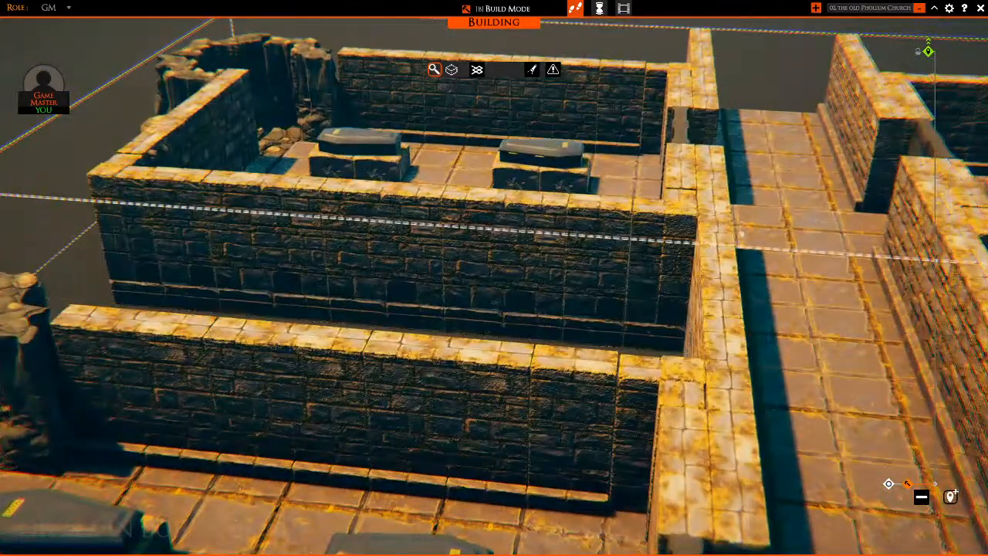
pyautogui.scroll(1, 739, 231)
pyautogui.press('Escape')
# Remove the rocky cave piece from the outer corner of the front coffin room
pyautogui.moveTo(602, 155); pyautogui.dragTo(471, 468, button='middle')
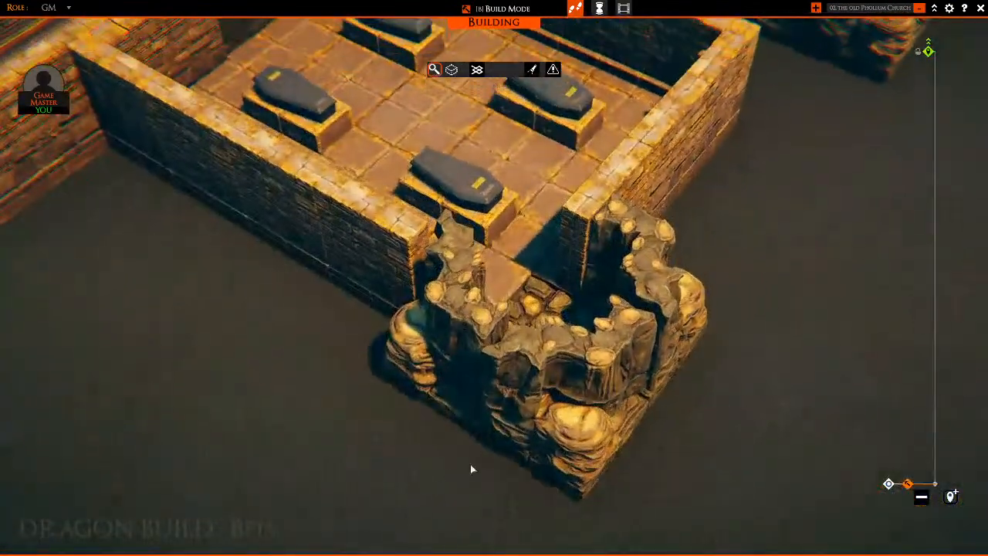
pyautogui.rightClick(626, 357)
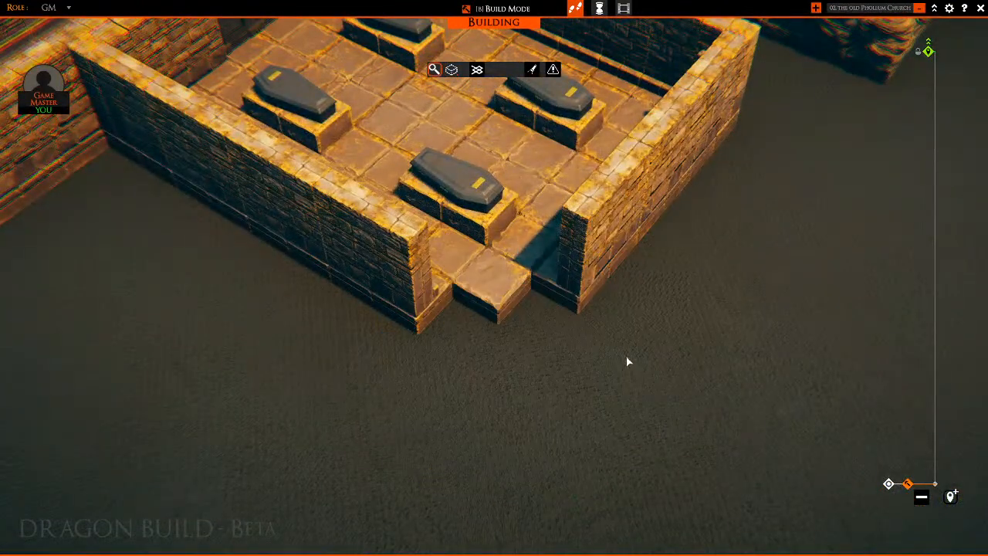
pyautogui.press('w')
pyautogui.press('d')
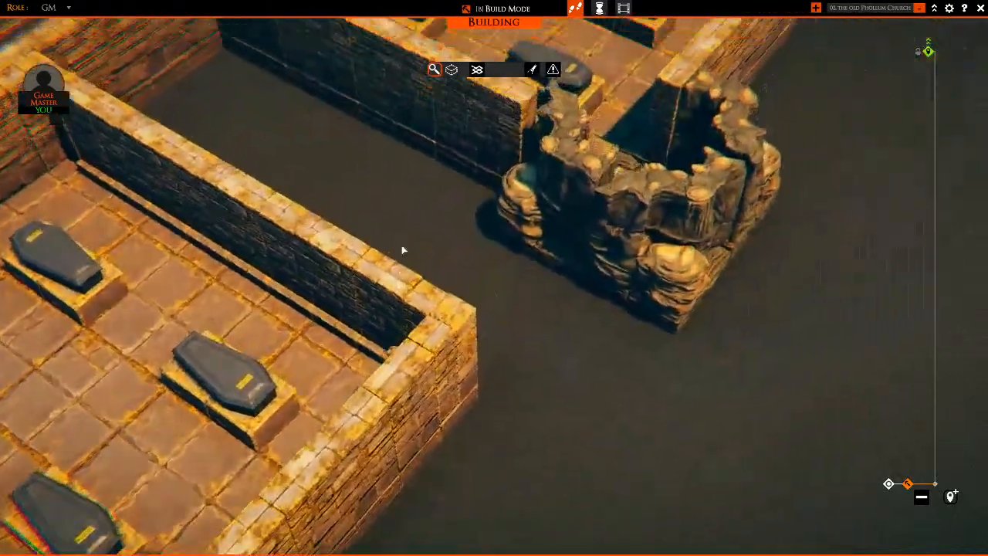
pyautogui.press('a')
pyautogui.press('s')
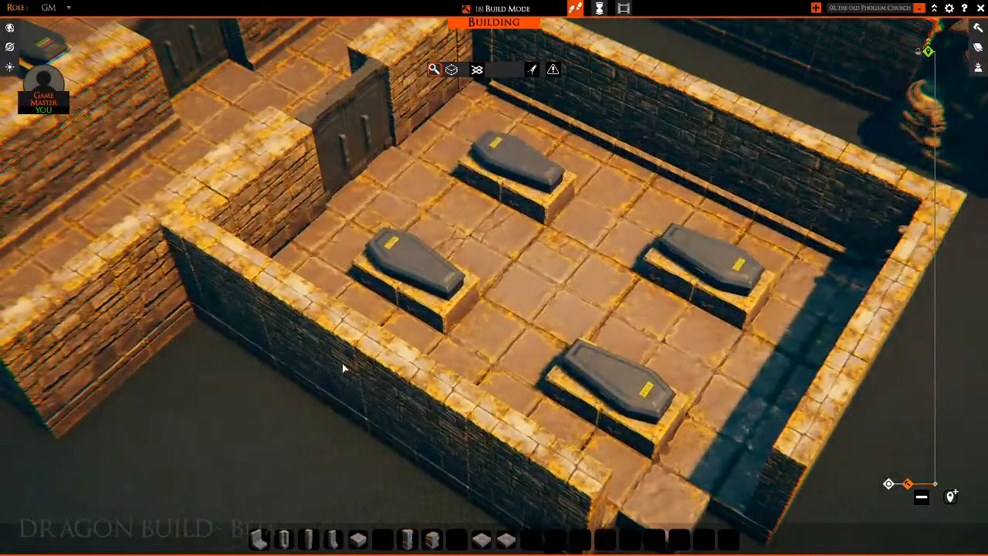
# Place a stone corner wall piece at the open outer corner of the front coffin room
pyautogui.press('s')
pyautogui.click(285, 540)
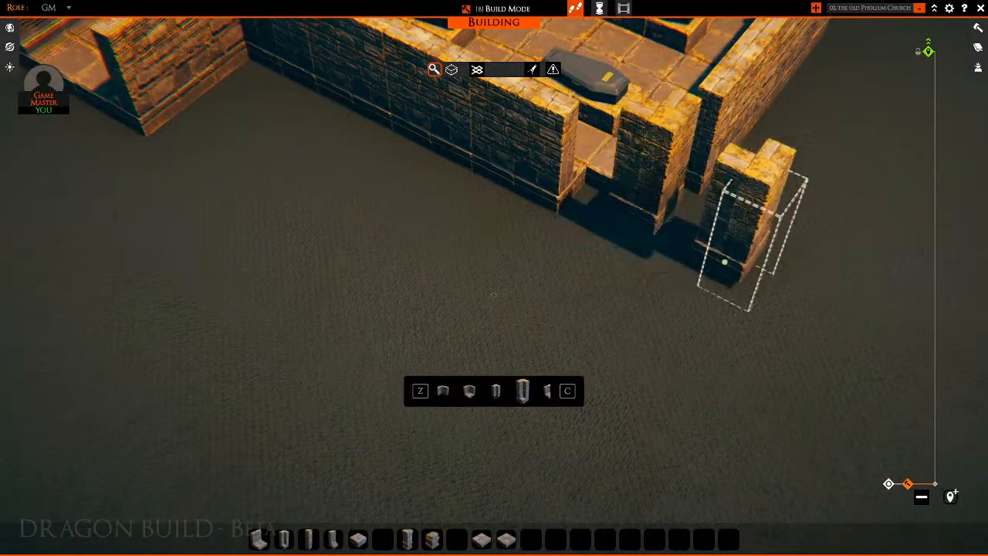
pyautogui.rightClick(724, 262)
pyautogui.press('w')
pyautogui.press('d')
pyautogui.press('s')
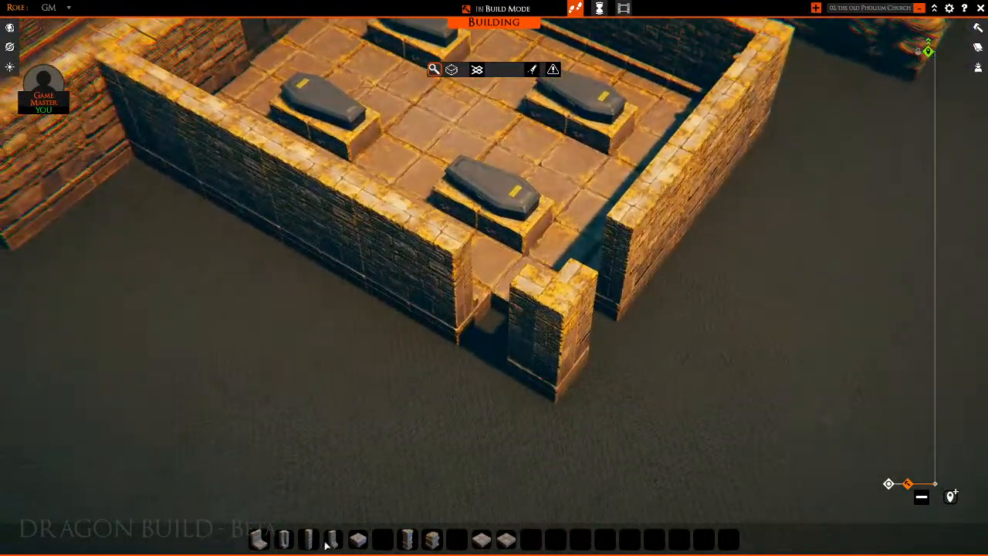
# Place straight stone wall segments on both sides of the new corner piece to close the gaps
pyautogui.click(331, 540)
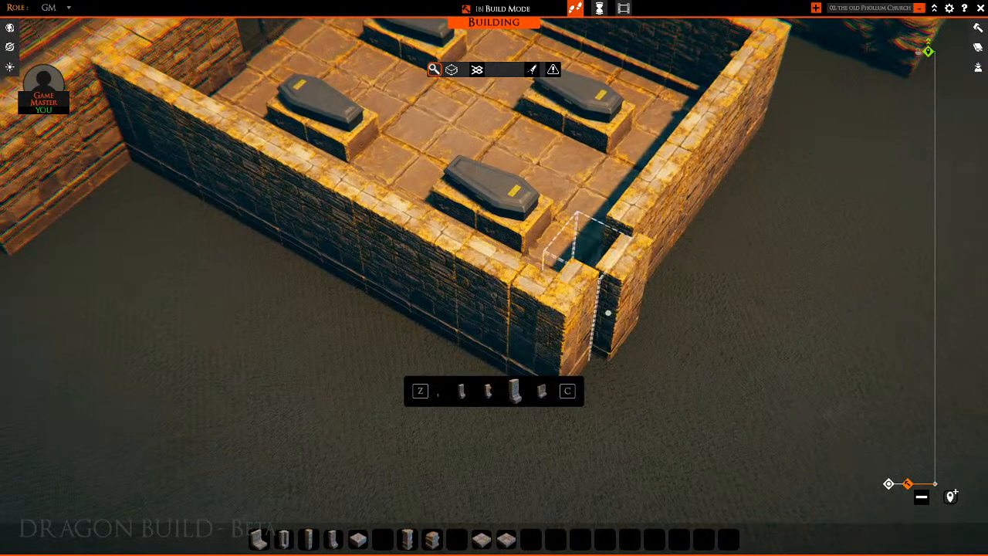
pyautogui.click(608, 313)
pyautogui.press('d')
pyautogui.rightClick(651, 324)
pyautogui.press('w')
pyautogui.moveTo(651, 324); pyautogui.dragTo(420, 306, button='right')
pyautogui.press('a')
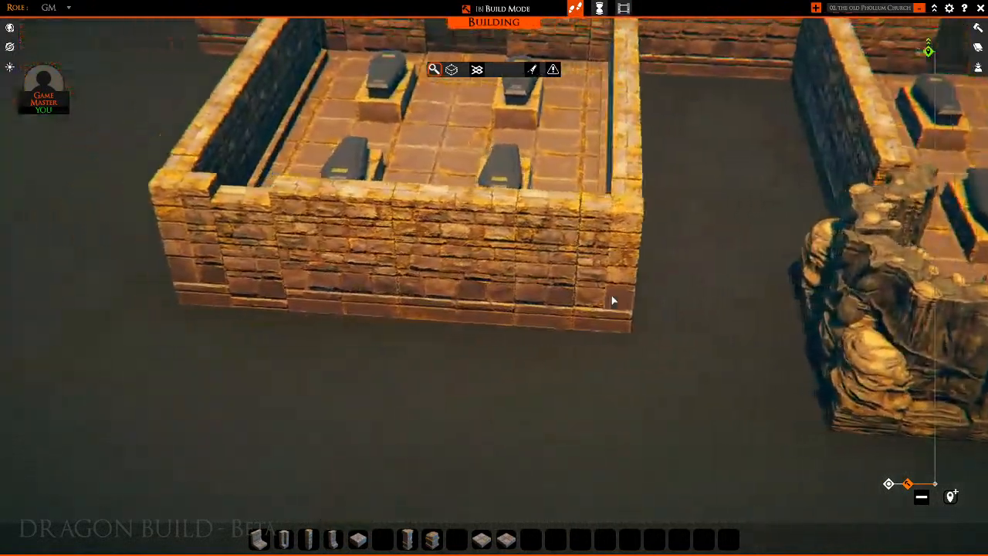
# Fill the remaining notch in the wall beside the same room's corner with another stone wall segment
pyautogui.press('a')
pyautogui.press('w')
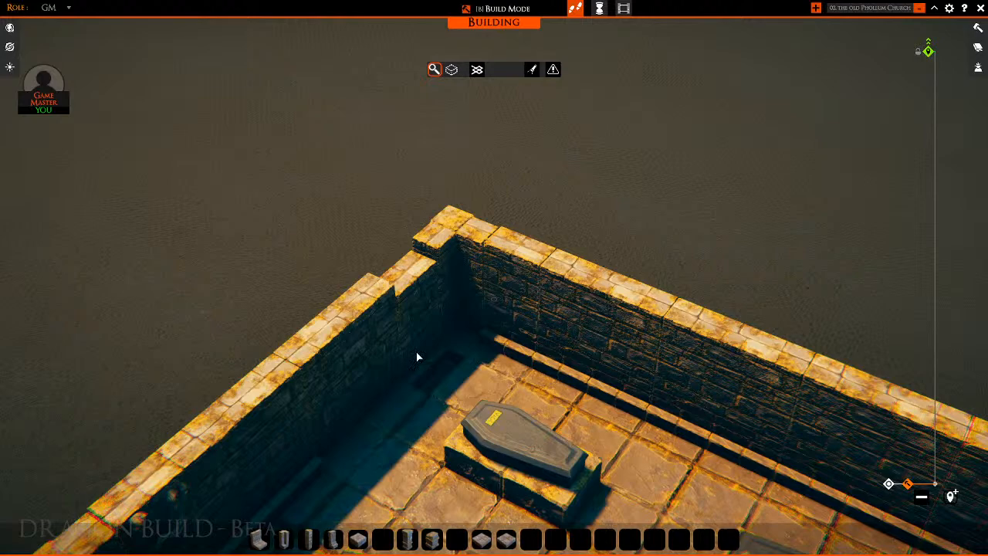
pyautogui.click(329, 545)
pyautogui.press('w')
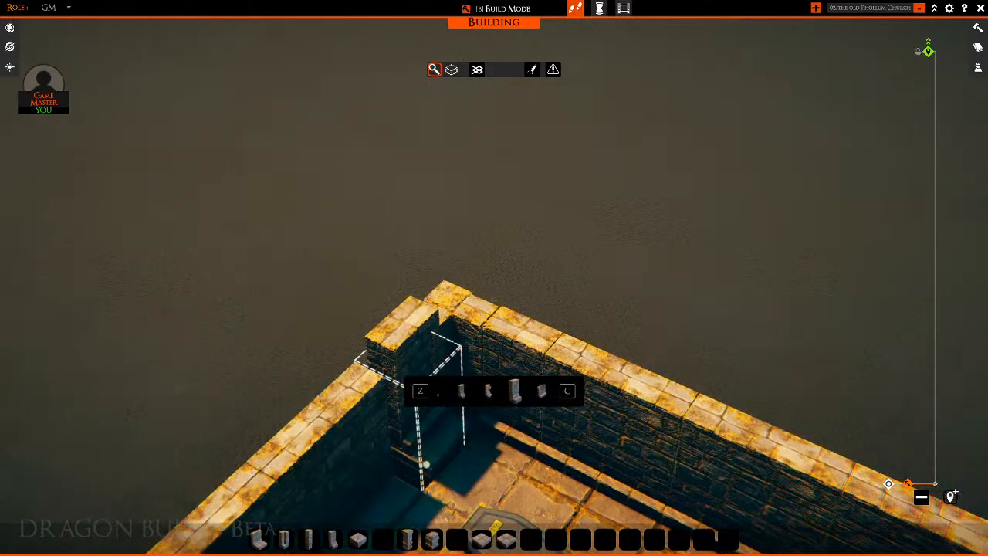
pyautogui.click(426, 465)
pyautogui.press('d')
pyautogui.rightClick(599, 385)
pyautogui.press('s')
pyautogui.moveTo(584, 366); pyautogui.dragTo(708, 261, button='right')
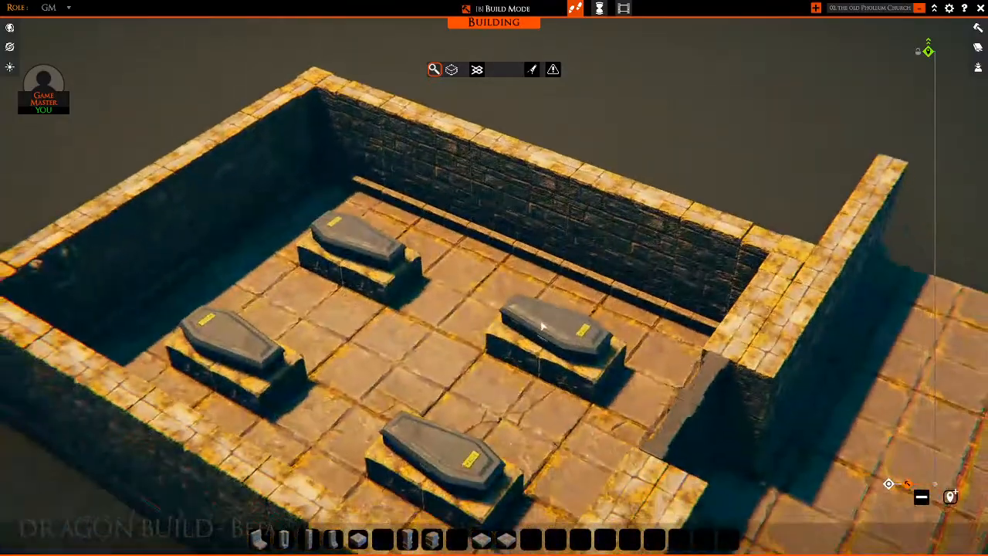
# Examine the repaired room, the corridor's open end and the overall layout of the crypt
pyautogui.press('s')
pyautogui.press('w')
pyautogui.press('s')
pyautogui.press('w')
pyautogui.press('a')
pyautogui.press('d')
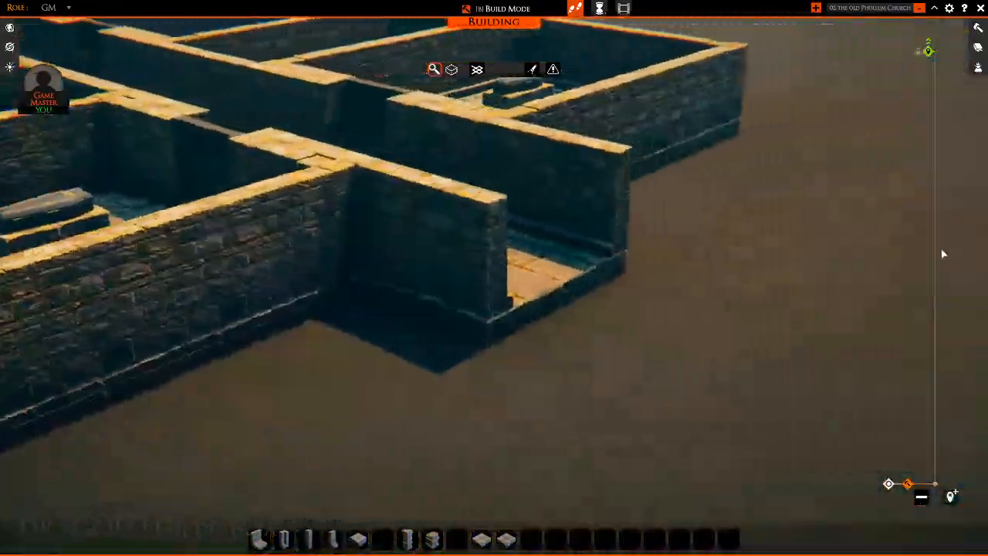
pyautogui.press('w')
pyautogui.press('w')
pyautogui.press('w')
pyautogui.press('a')
pyautogui.scroll(-5, 706, 258)
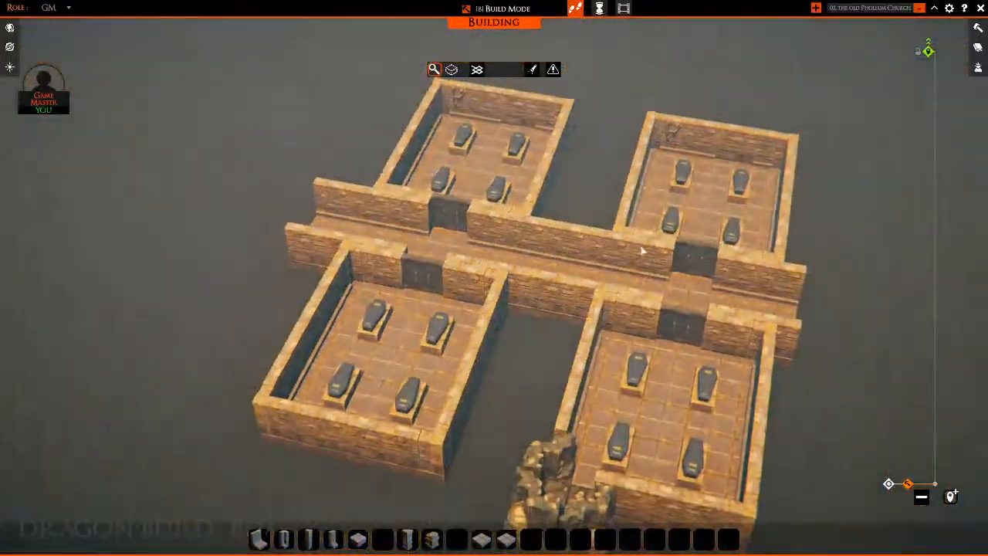
# Copy the pair of coffin rooms without the rocky corner, including their corridor section, and paste it beyond the opposite corridor end
pyautogui.press('a')
pyautogui.press('s')
pyautogui.press('w')
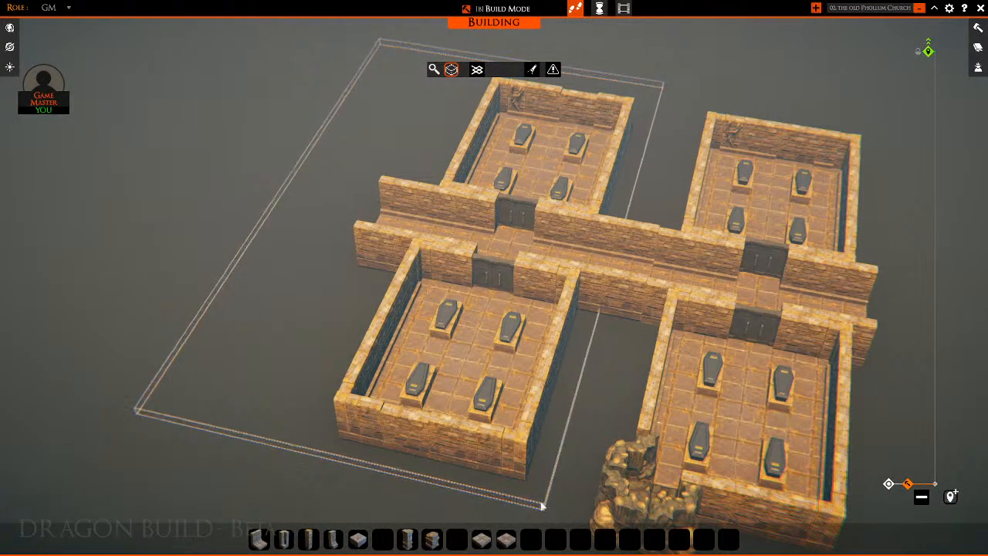
pyautogui.hotkey('ctrl', 'c')
pyautogui.press('d')
pyautogui.press('s')
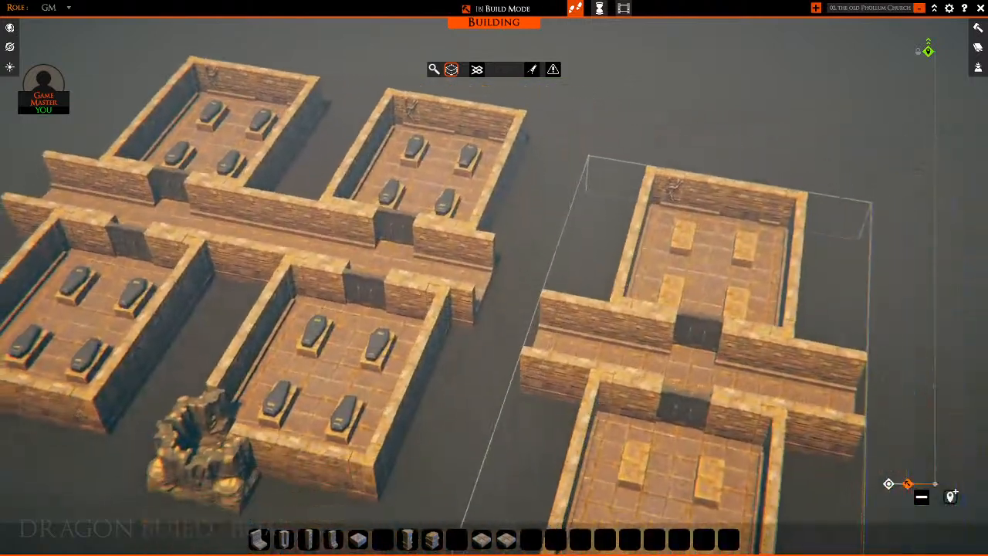
pyautogui.click(618, 298)
# Paste another copy of the room pair at the corridor end beside the original, then leave placement
pyautogui.press('s')
pyautogui.press('a')
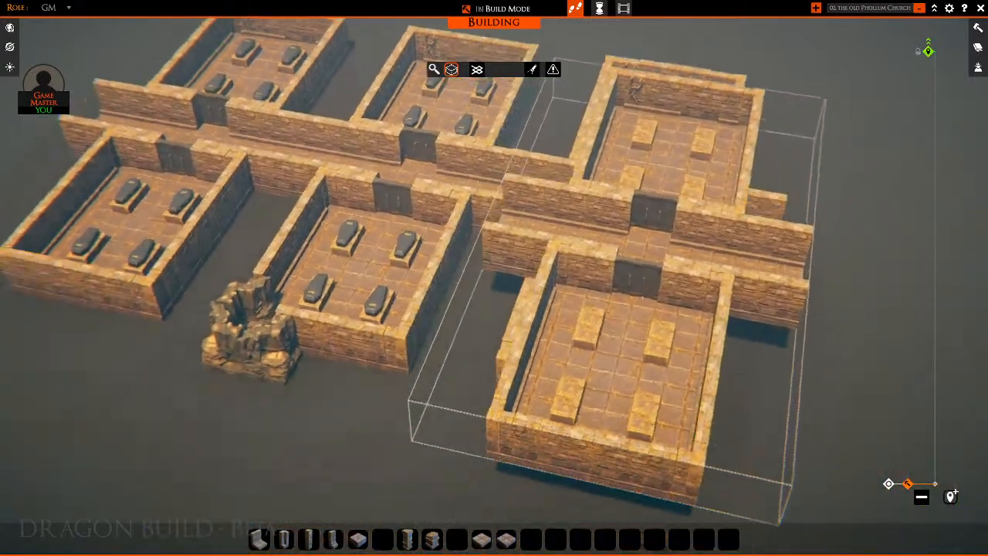
pyautogui.press('a')
pyautogui.press('w')
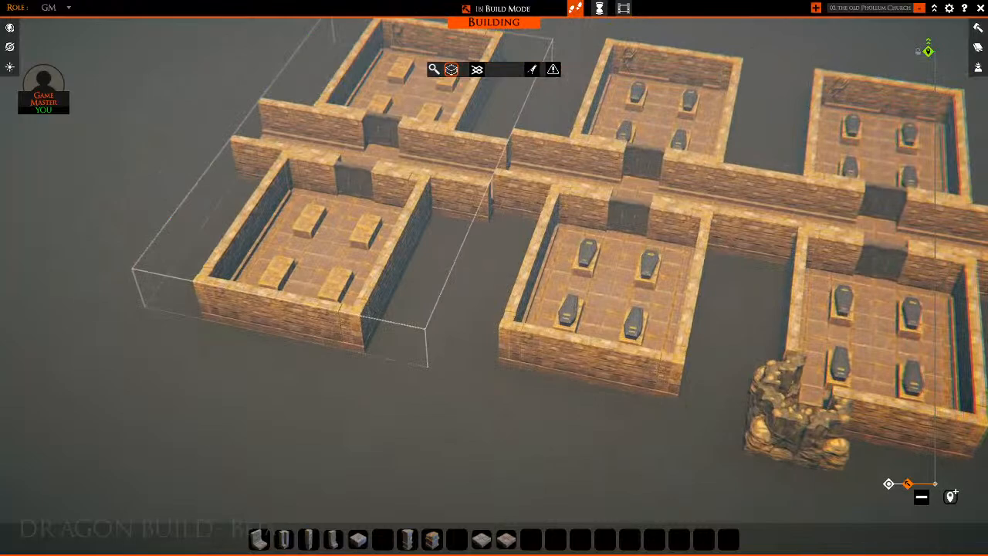
pyautogui.click(317, 247)
pyautogui.press('s')
pyautogui.press('d')
pyautogui.rightClick(766, 226)
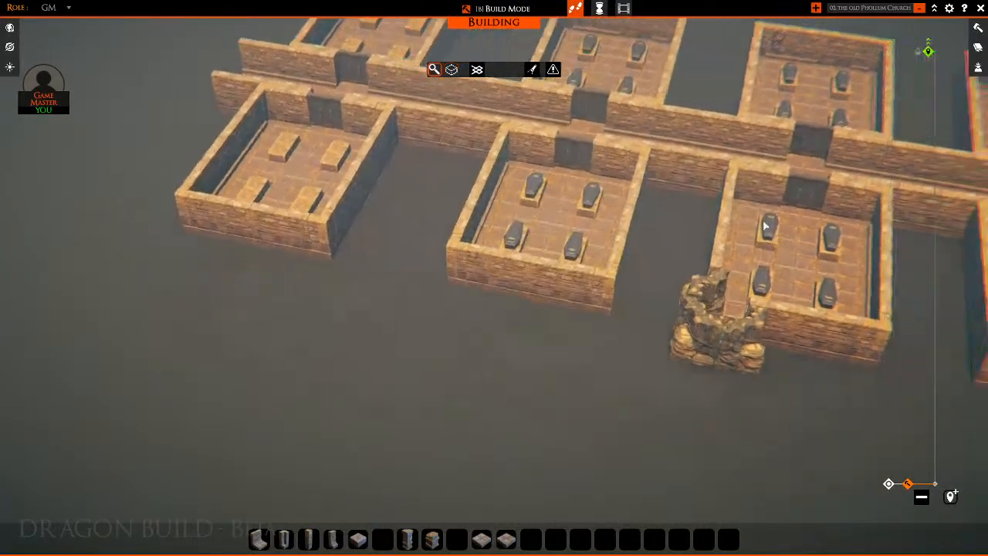
# Examine the extended corridor and the added rooms along both sides
pyautogui.press('w')
pyautogui.press('d')
pyautogui.press('s')
pyautogui.press('a')
pyautogui.press('w')
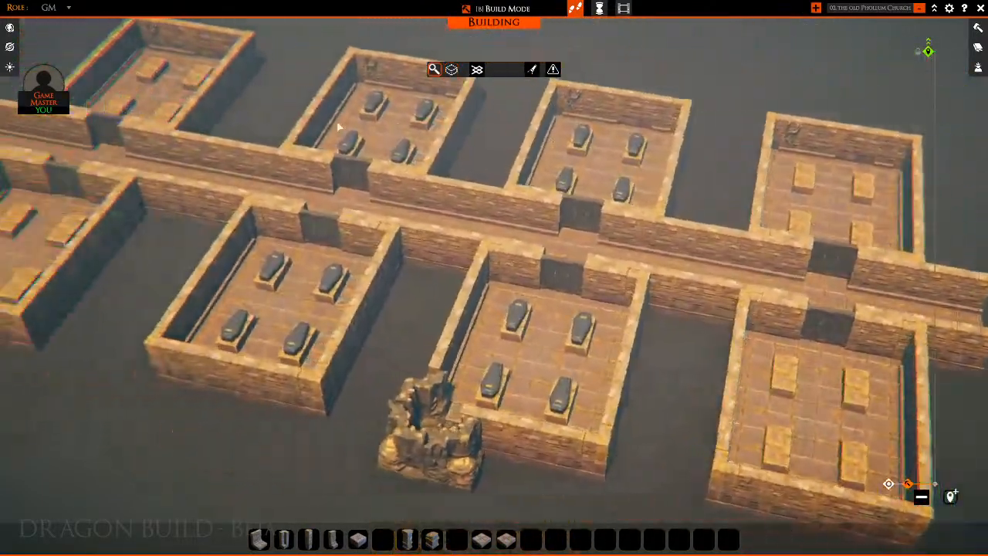
pyautogui.press('w')
pyautogui.press('a')
pyautogui.press('s')
pyautogui.press('w')
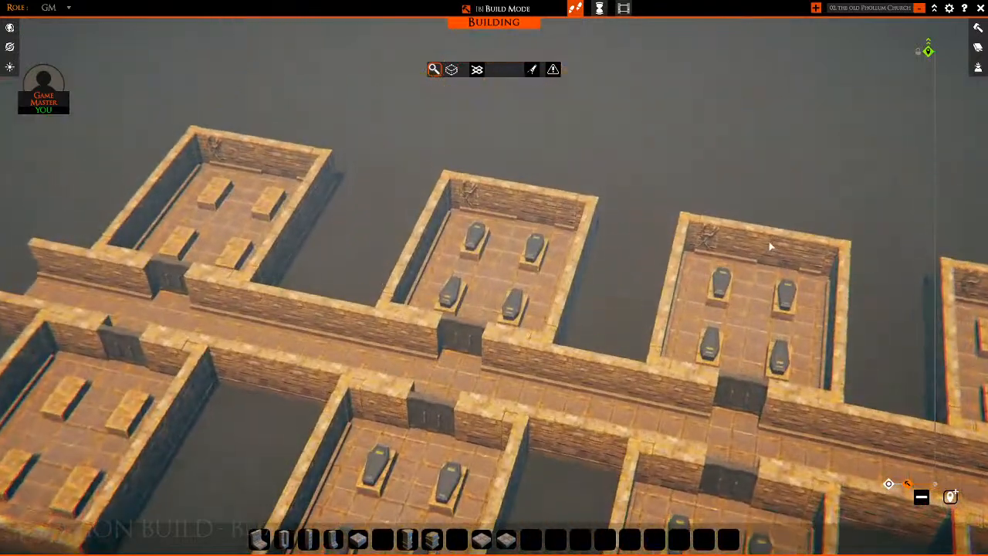
# Undo the placement of both pasted room pairs
pyautogui.hotkey('ctrl', 'z')
pyautogui.press('s')
pyautogui.press('d')
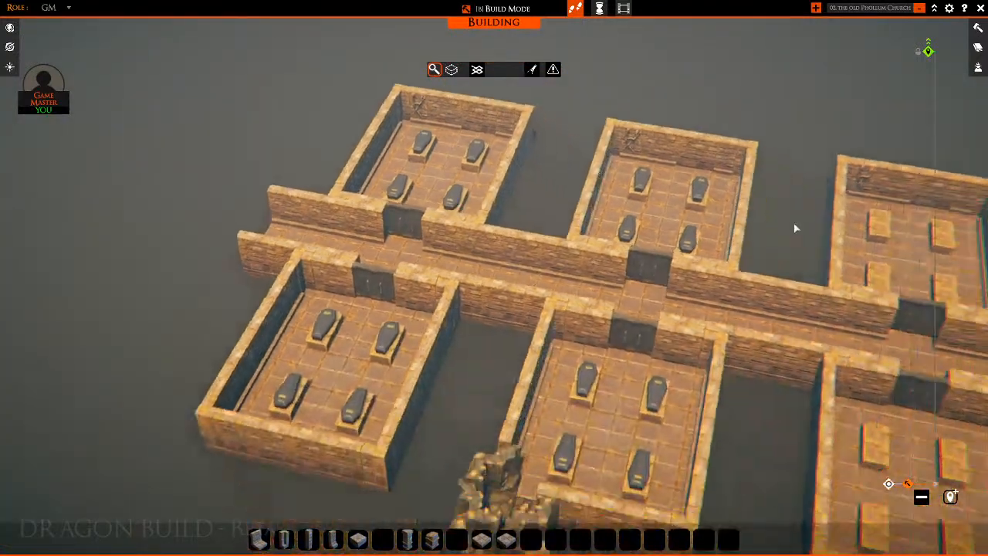
pyautogui.hotkey('ctrl', 'z')
pyautogui.press('a')
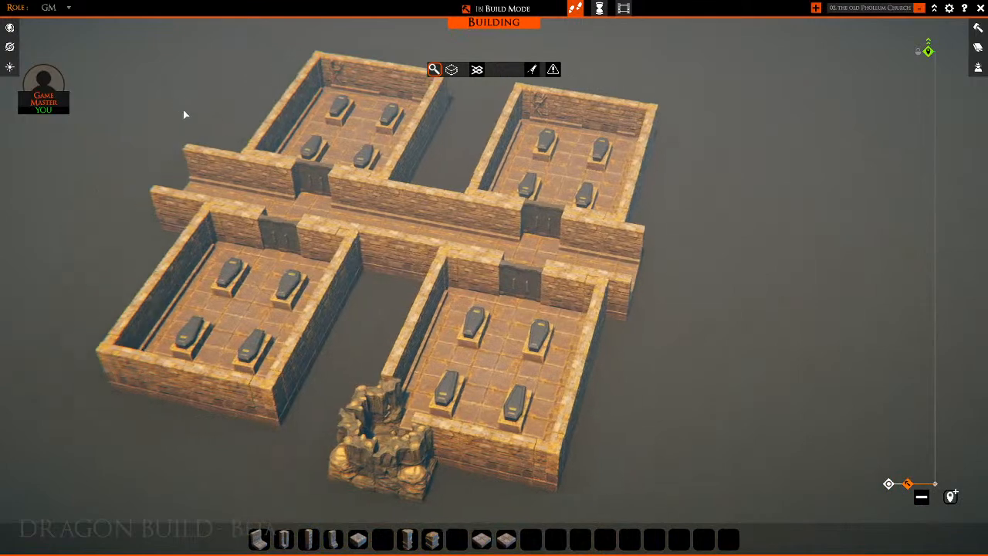
# Copy the coffin-room pair without the rocky corner, with its corridor section, and paste it onto the corridor end beside it, then leave placement
pyautogui.press('w')
pyautogui.moveTo(283, 67); pyautogui.dragTo(484, 243)
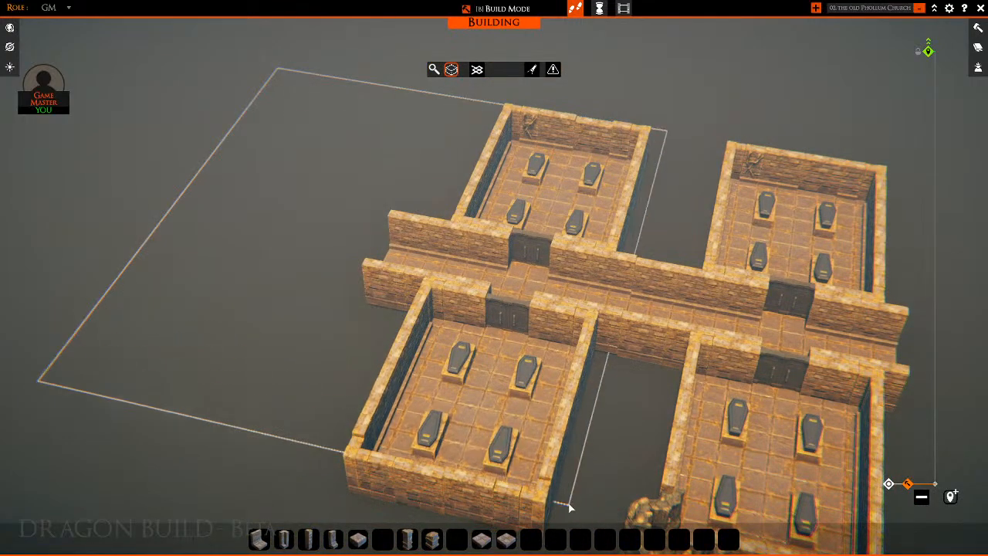
pyautogui.press('s')
pyautogui.moveTo(569, 507); pyautogui.dragTo(569, 424)
pyautogui.click(555, 308)
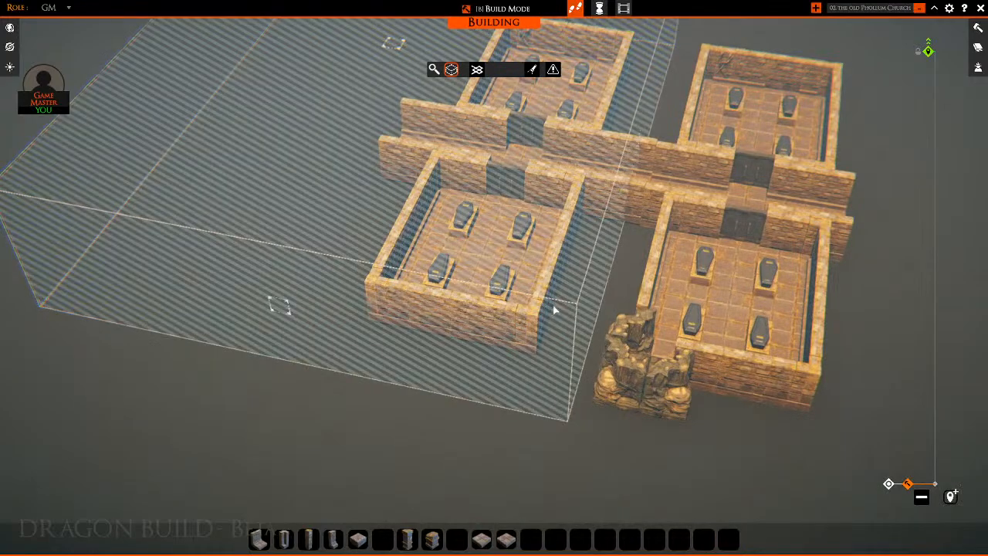
pyautogui.hotkey('ctrl', 'c')
pyautogui.press('w')
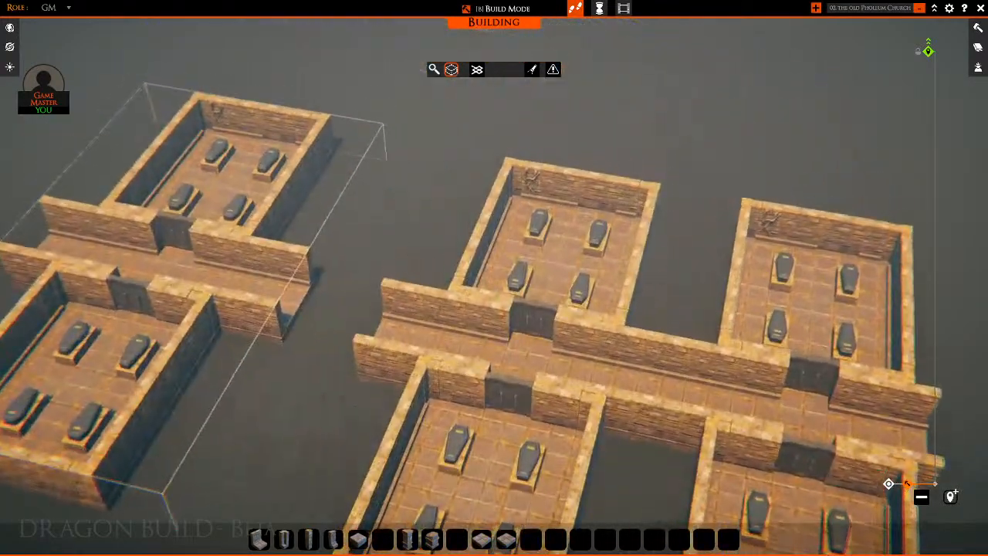
pyautogui.click(261, 267)
pyautogui.press('Escape')
# Examine the extended layout of coffin rooms along both sides of the corridor and its open end
pyautogui.press('a')
pyautogui.press('w')
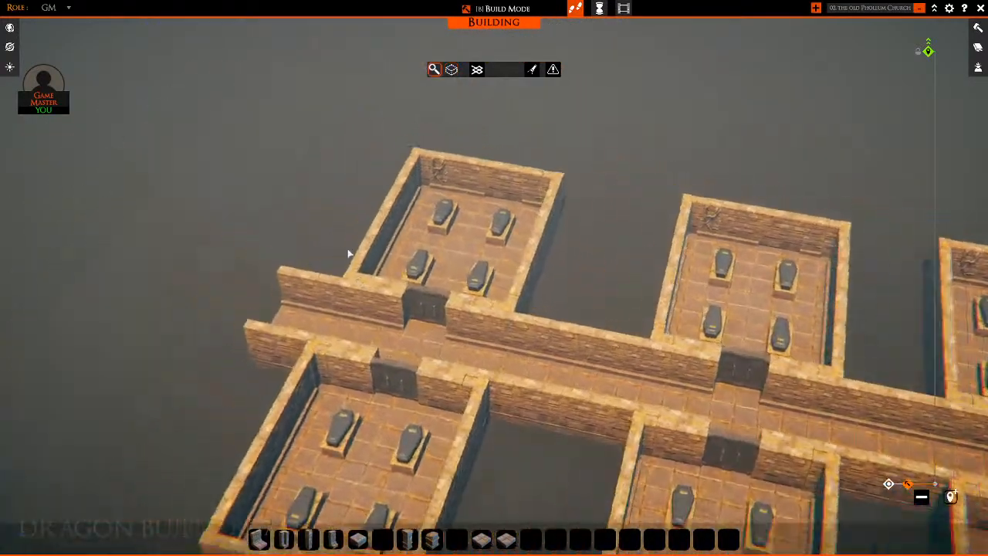
pyautogui.press('s')
pyautogui.press('d')
pyautogui.press('s')
pyautogui.press('s')
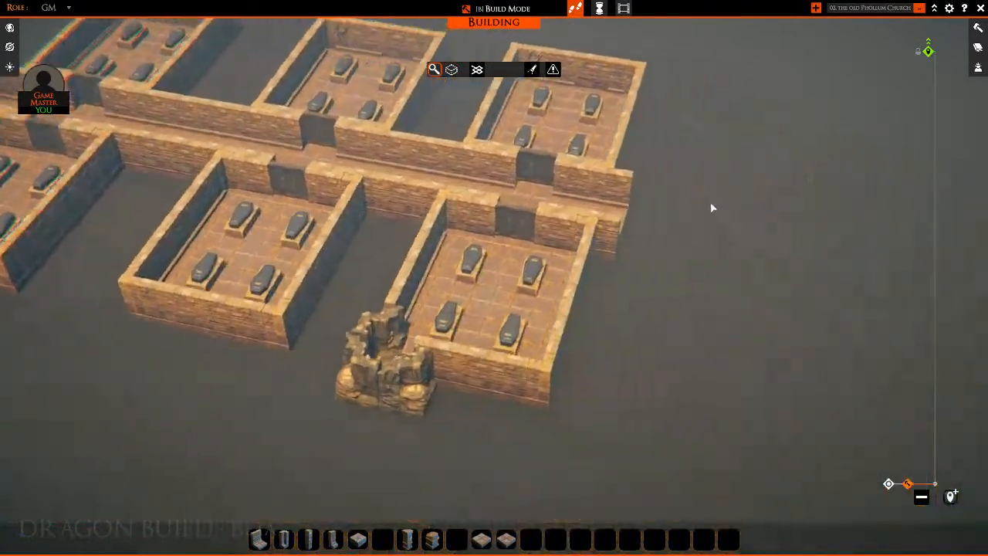
pyautogui.press('w')
pyautogui.press('w')
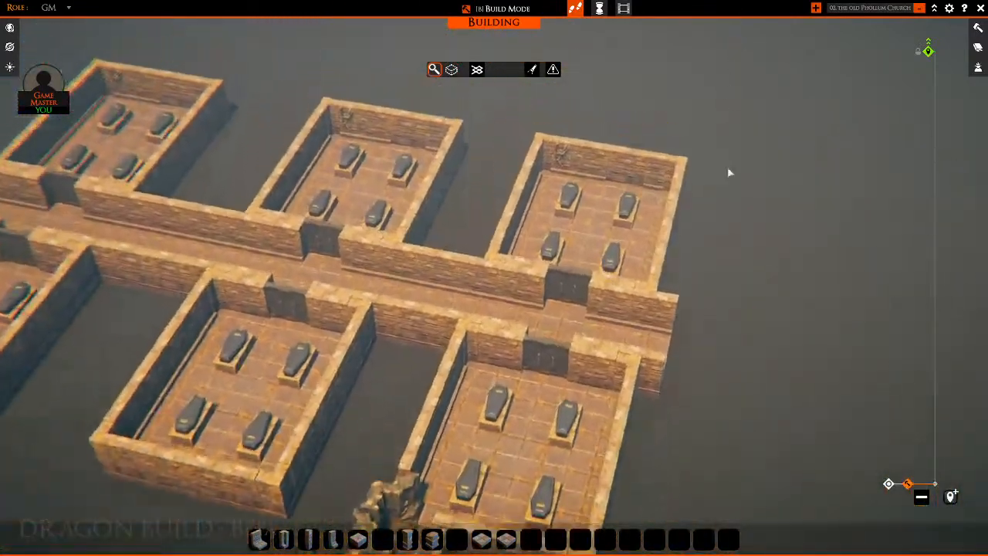
pyautogui.press('w')
pyautogui.press('d')
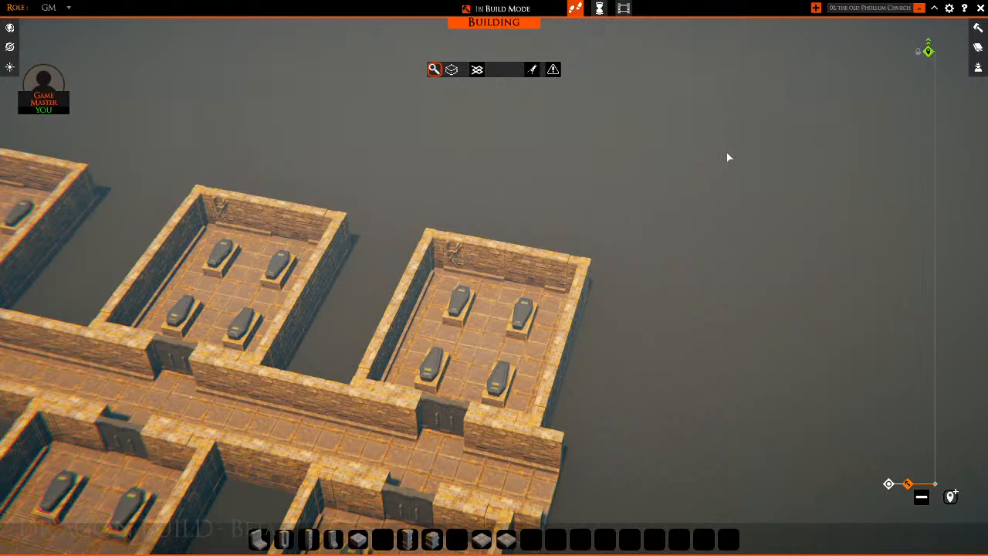
pyautogui.press('a')
pyautogui.press('s')
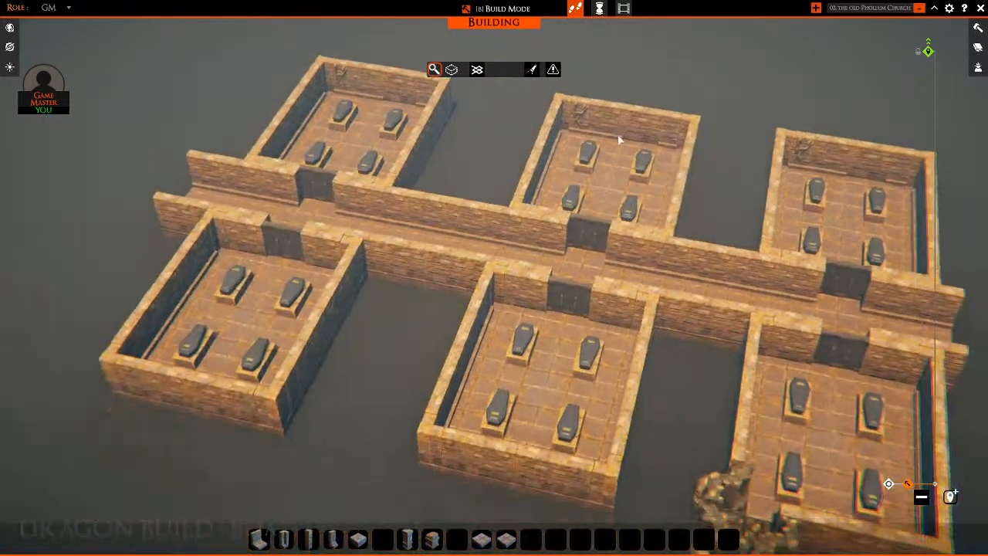
pyautogui.press('s')
pyautogui.press('a')
pyautogui.moveTo(631, 139); pyautogui.dragTo(782, 111, button='middle')
pyautogui.press('w')
pyautogui.press('s')
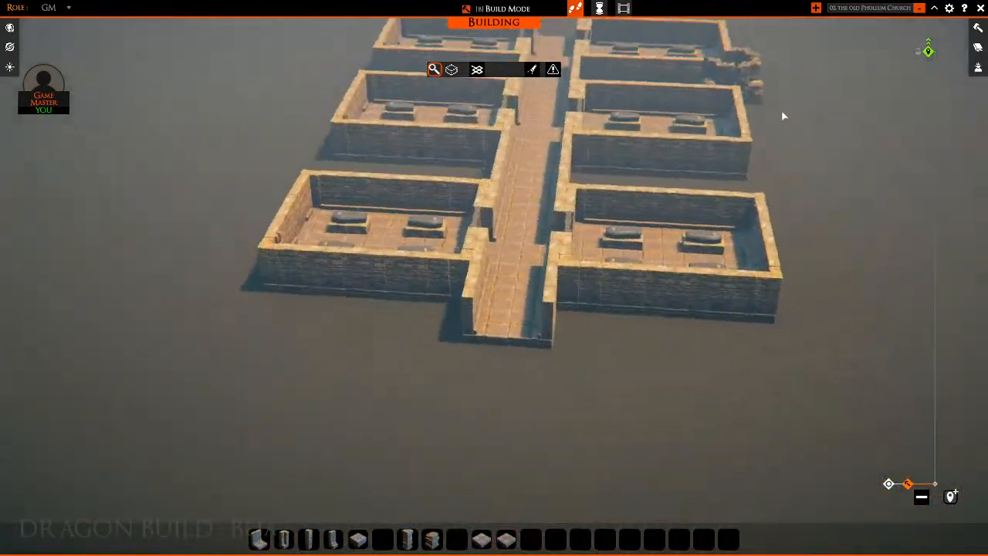
pyautogui.press('s')
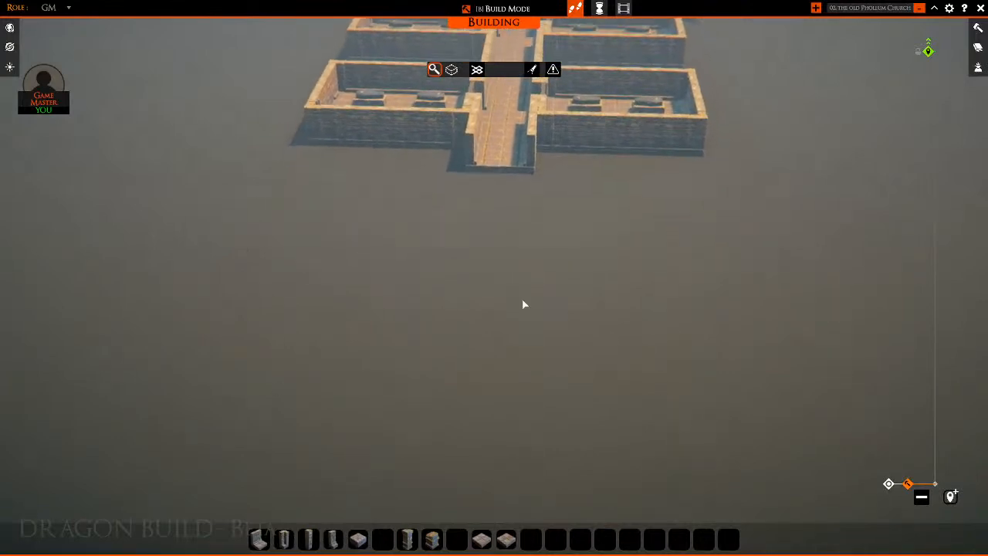
pyautogui.press('s')
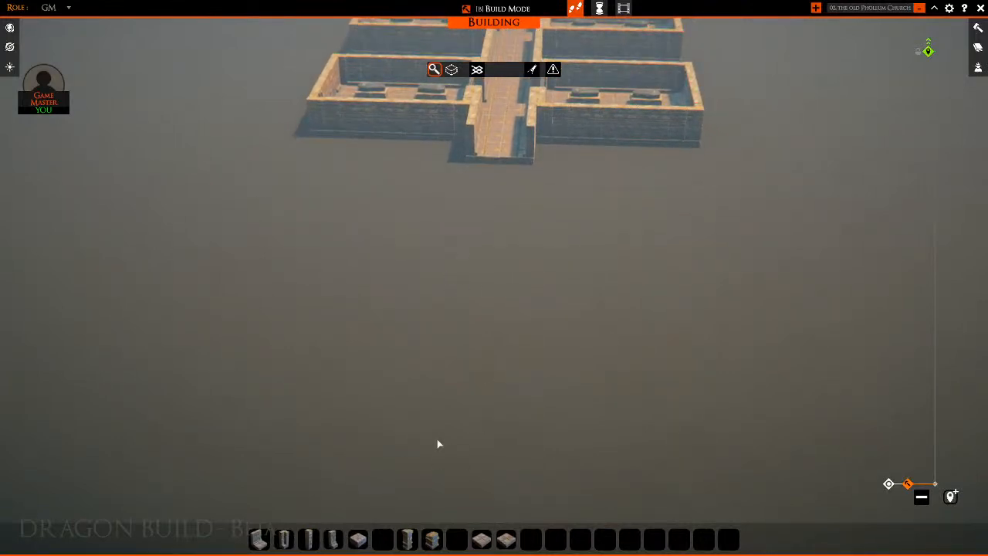
pyautogui.press('w')
pyautogui.press('s')
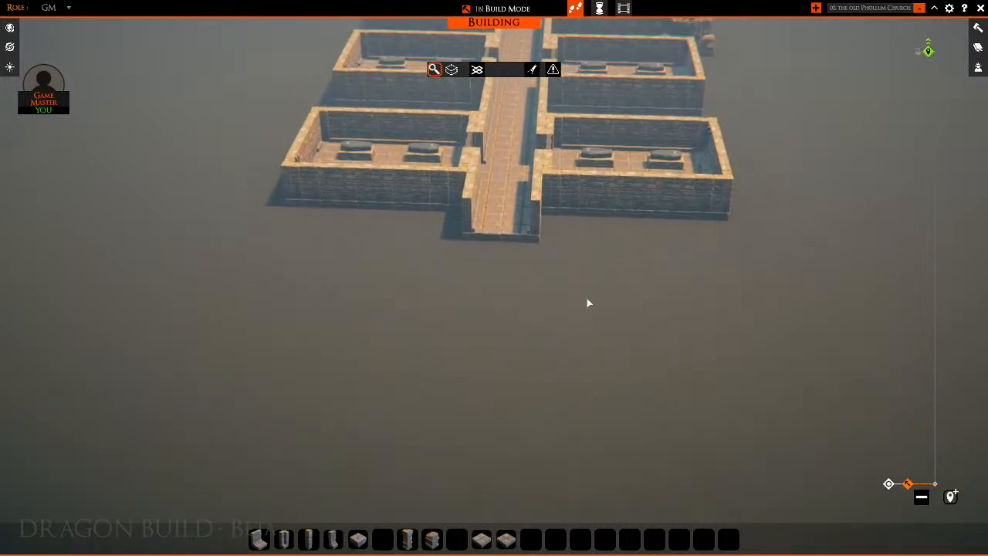
# Place a dungeon wall-and-floor tile on one side of the open corridor end, facing outward
pyautogui.moveTo(587, 302); pyautogui.dragTo(552, 311, button='middle')
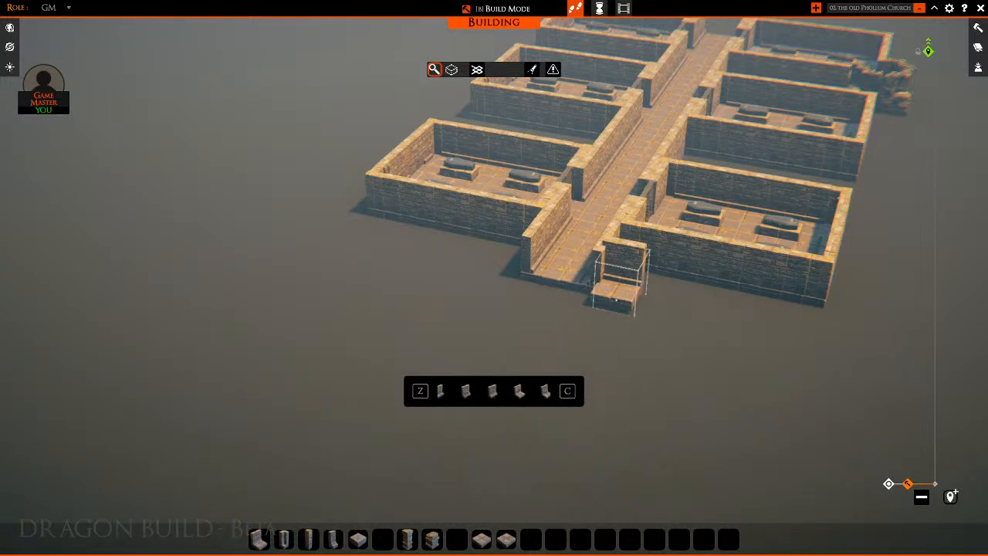
pyautogui.click(594, 311)
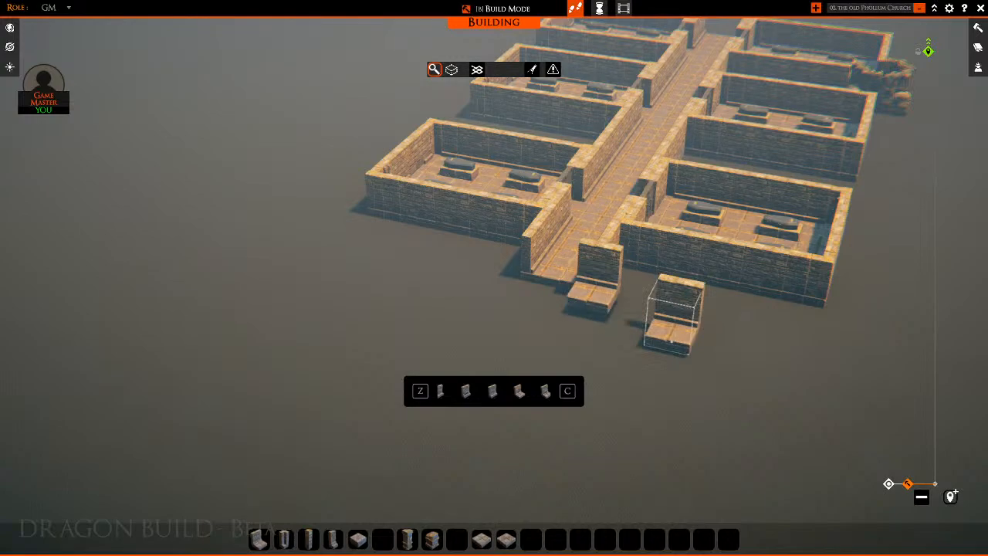
pyautogui.rightClick(690, 348)
# Place a matching dungeon wall-and-floor tile on the opposite side of the corridor opening
pyautogui.moveTo(686, 349); pyautogui.dragTo(734, 355, button='right')
pyautogui.press('d')
pyautogui.press('s')
pyautogui.press('w')
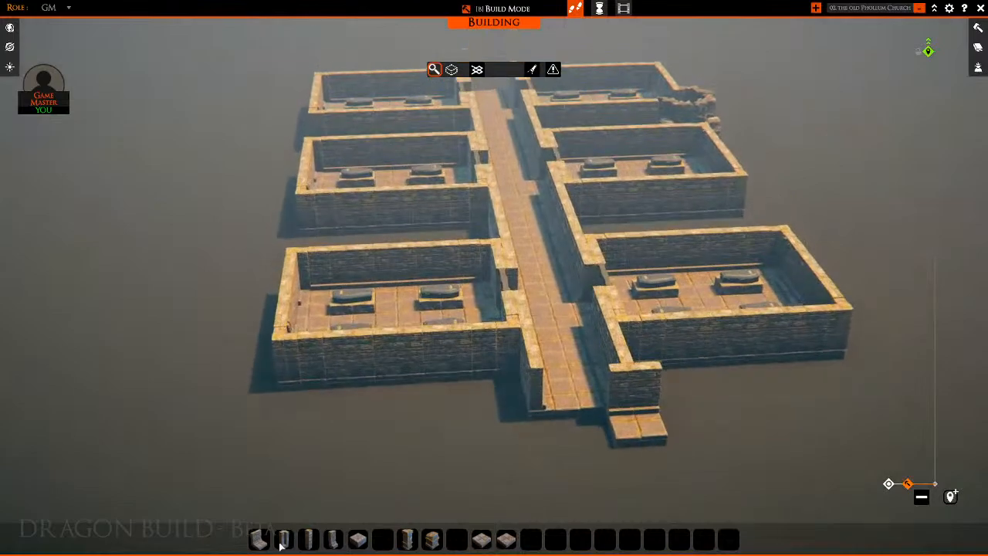
pyautogui.click(260, 544)
pyautogui.click(527, 423)
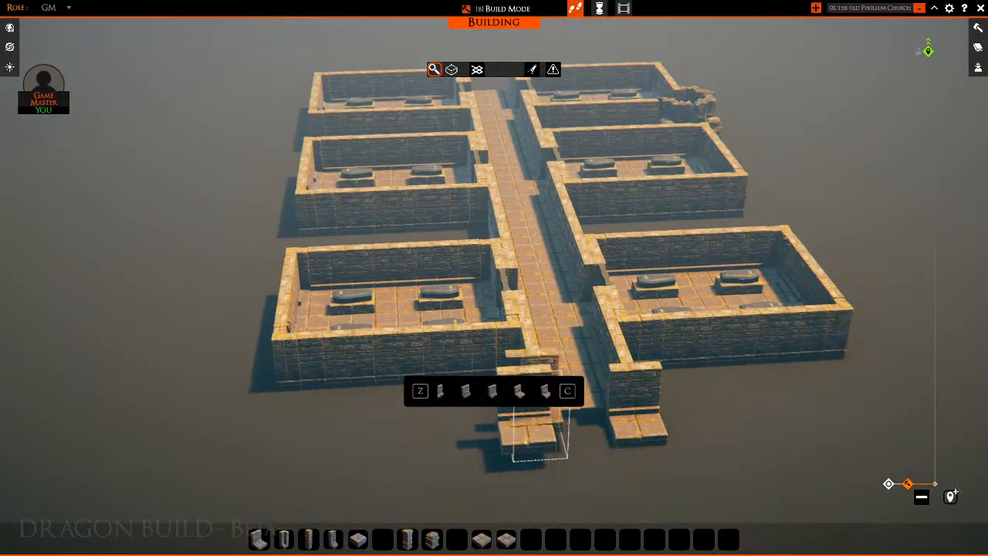
pyautogui.rightClick(563, 443)
# Fill the gap between the two end wall tiles with a floor tile, then leave placement
pyautogui.press('s')
pyautogui.moveTo(563, 443); pyautogui.dragTo(602, 464, button='right')
pyautogui.press('w')
pyautogui.press('w')
pyautogui.press('d')
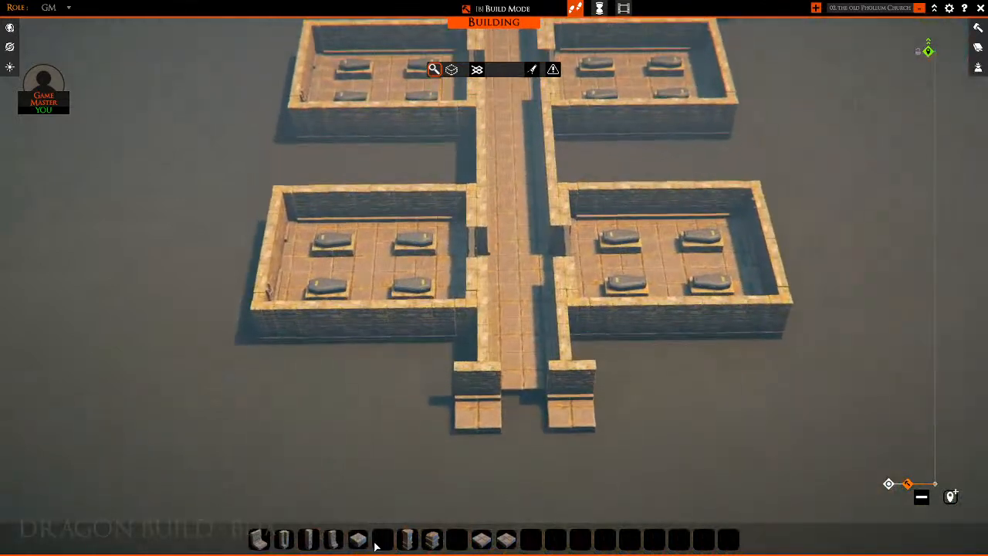
pyautogui.press('s')
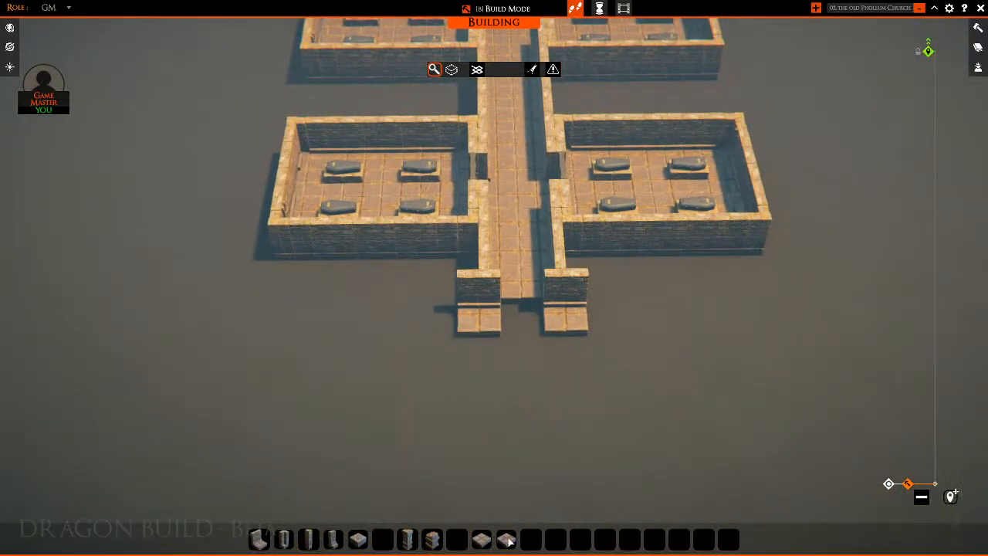
pyautogui.click(507, 538)
pyautogui.click(523, 319)
pyautogui.rightClick(692, 349)
# Leave build mode and re-enter it with the asset library showing
pyautogui.press('a')
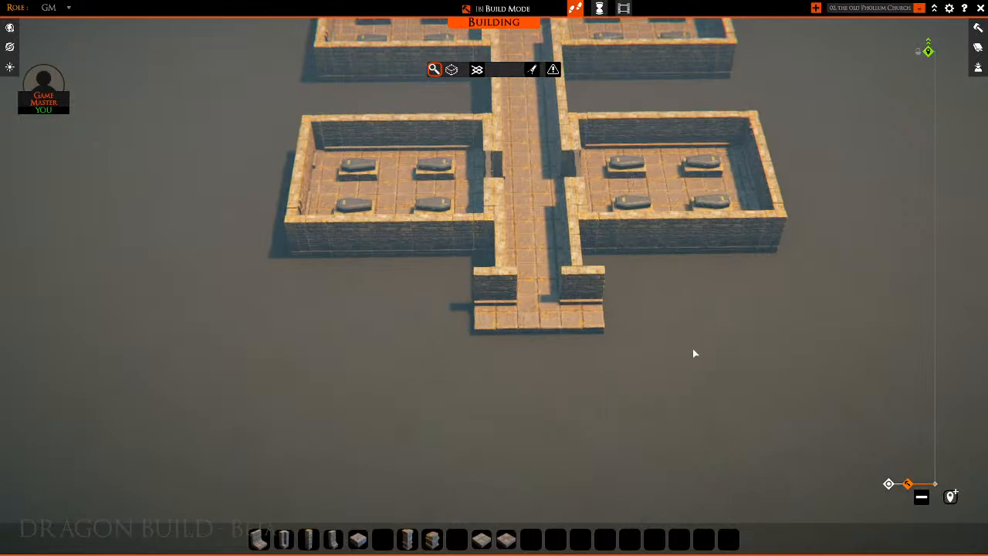
pyautogui.moveTo(713, 418); pyautogui.dragTo(385, 401, button='right')
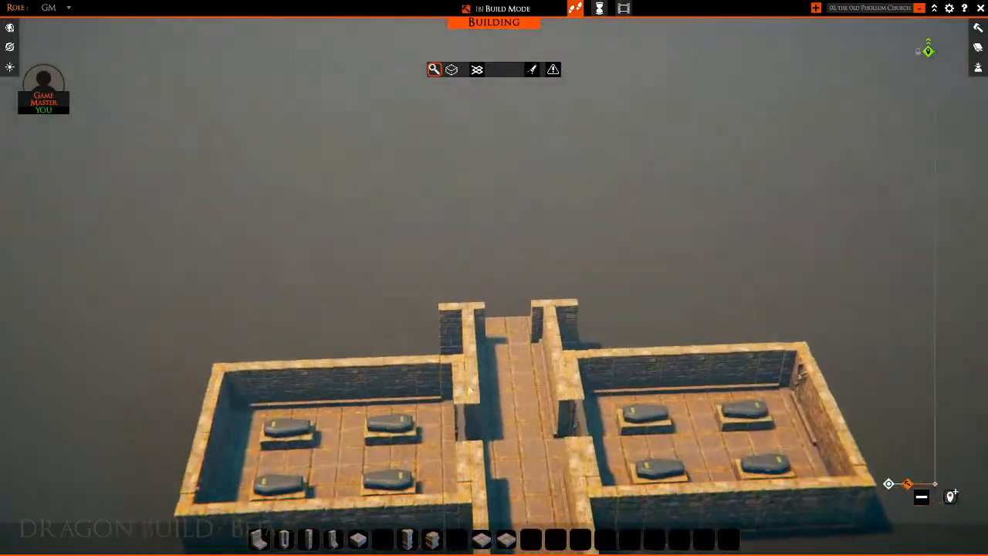
pyautogui.press('s')
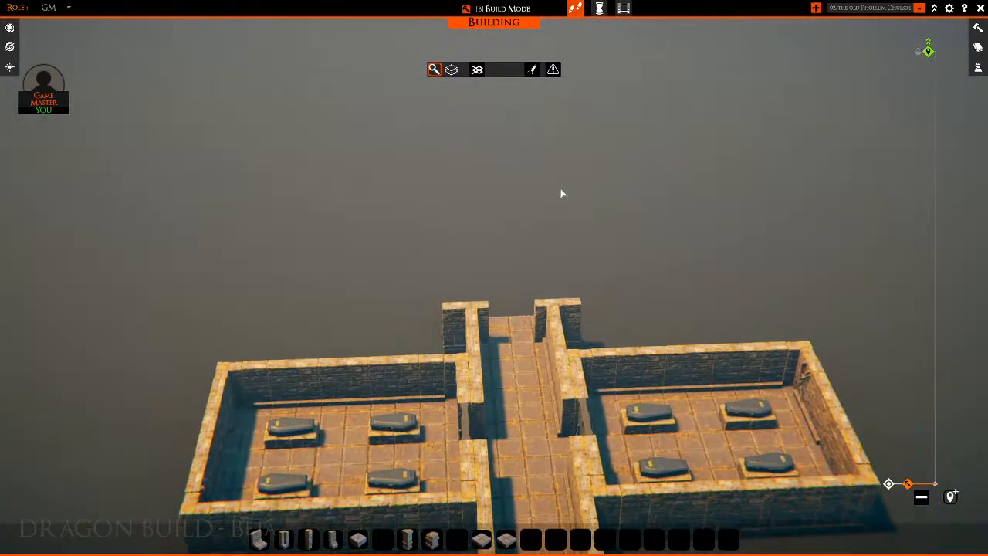
pyautogui.moveTo(563, 192); pyautogui.dragTo(600, 199, button='right')
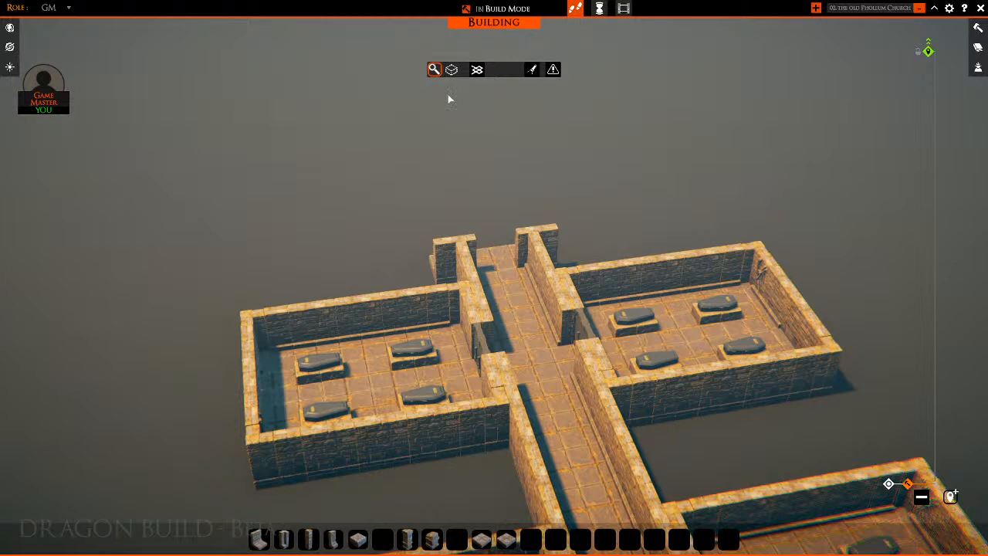
pyautogui.press('b')
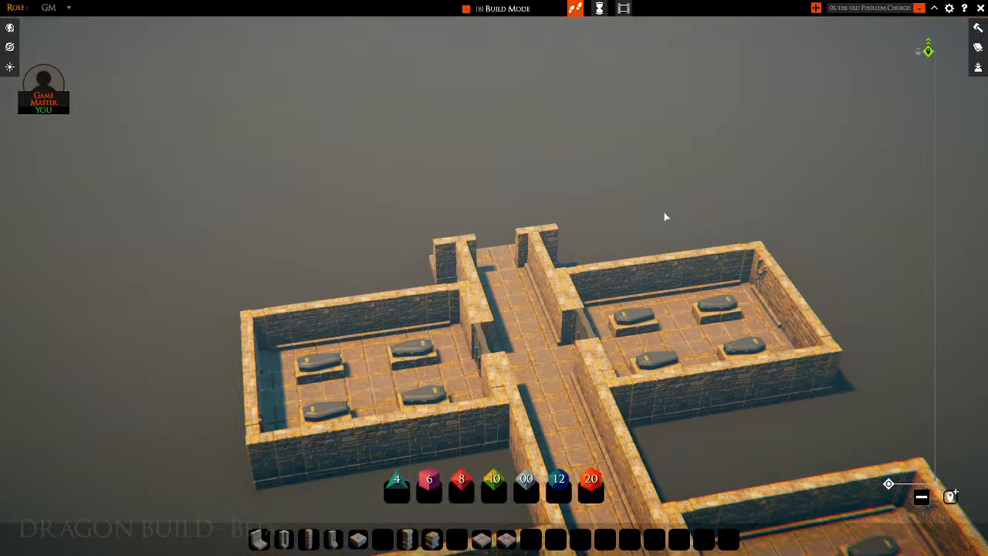
pyautogui.press('b')
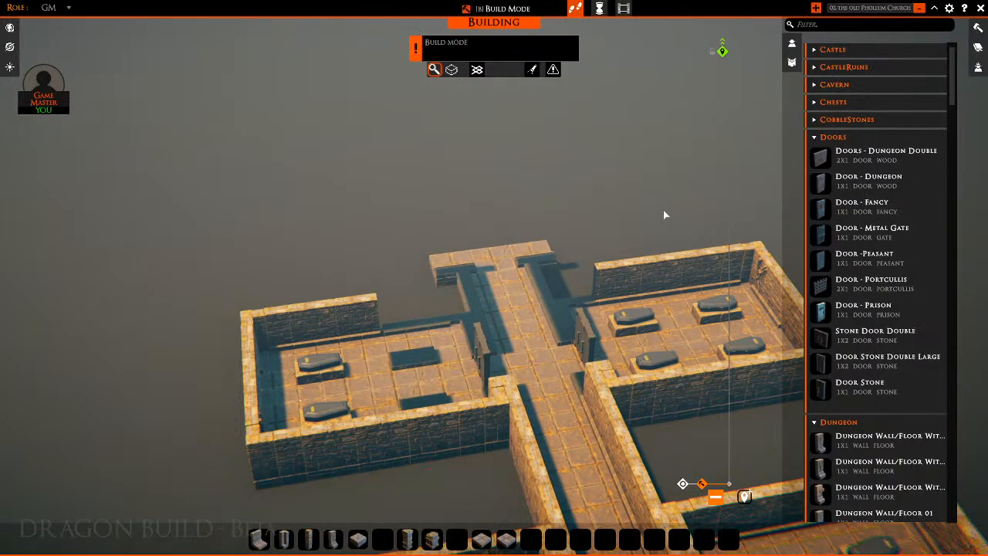
# Try placing a Stone Door Double between the two end walls of the corridor, then remove it
pyautogui.click(825, 344)
pyautogui.press('d')
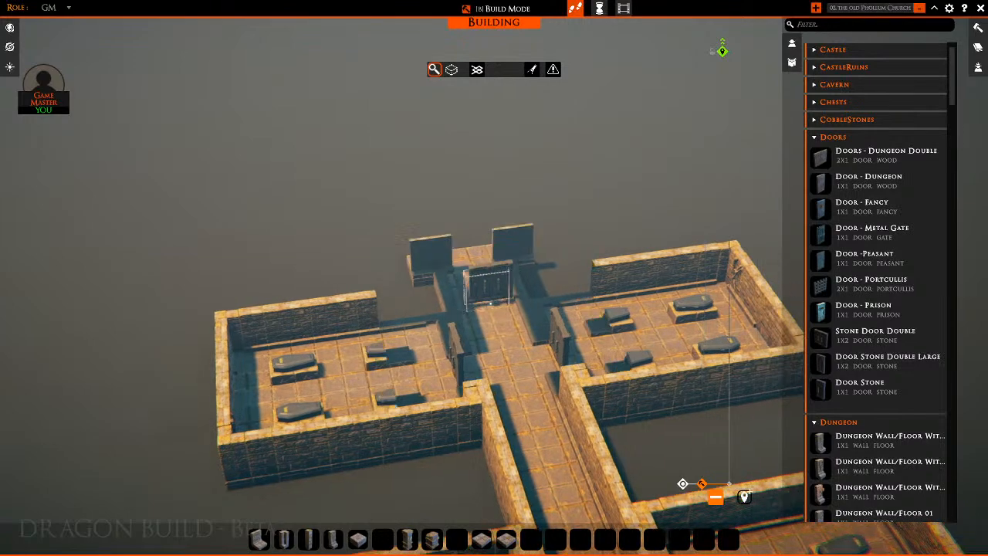
pyautogui.moveTo(490, 303); pyautogui.dragTo(474, 282, button='middle')
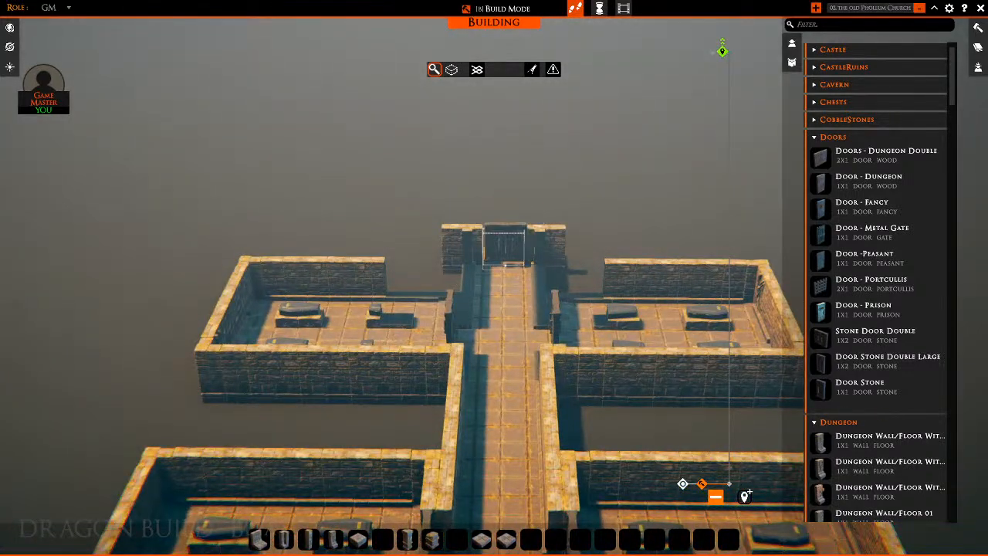
pyautogui.click(504, 265)
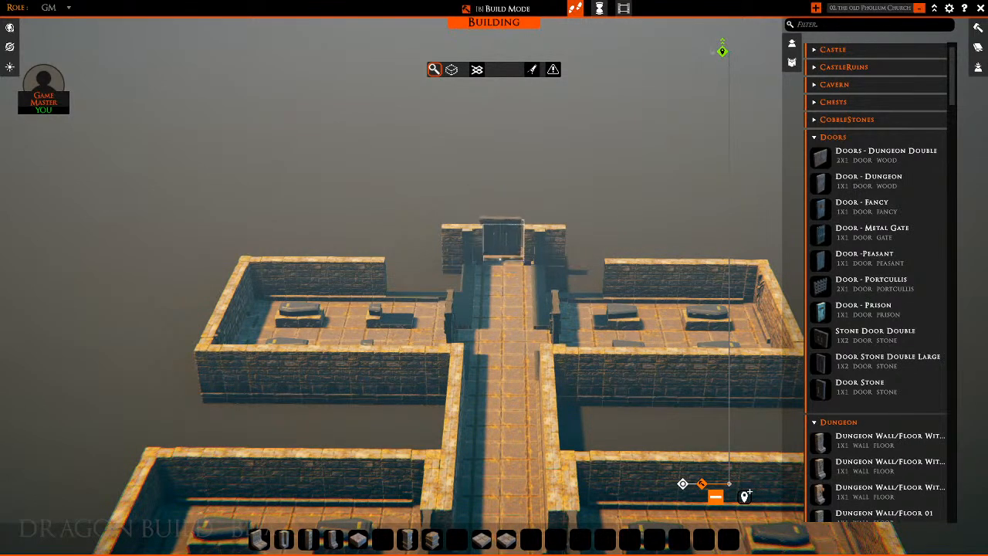
pyautogui.rightClick(506, 262)
pyautogui.click(505, 200)
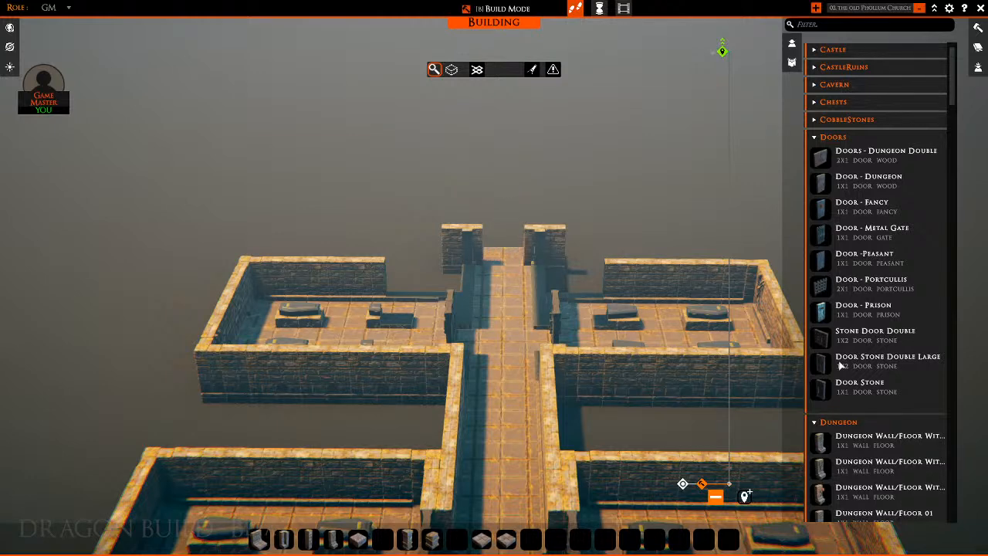
# Place a Stone Door Double, rotated two turns, in the opening between the corridor's end walls
pyautogui.click(824, 341)
pyautogui.press('r')
pyautogui.press('r')
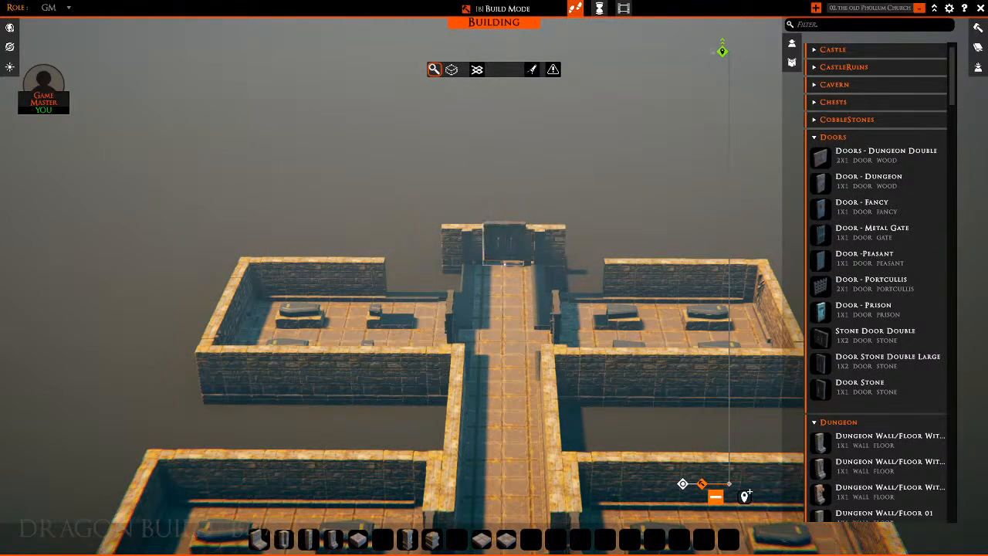
pyautogui.click(506, 263)
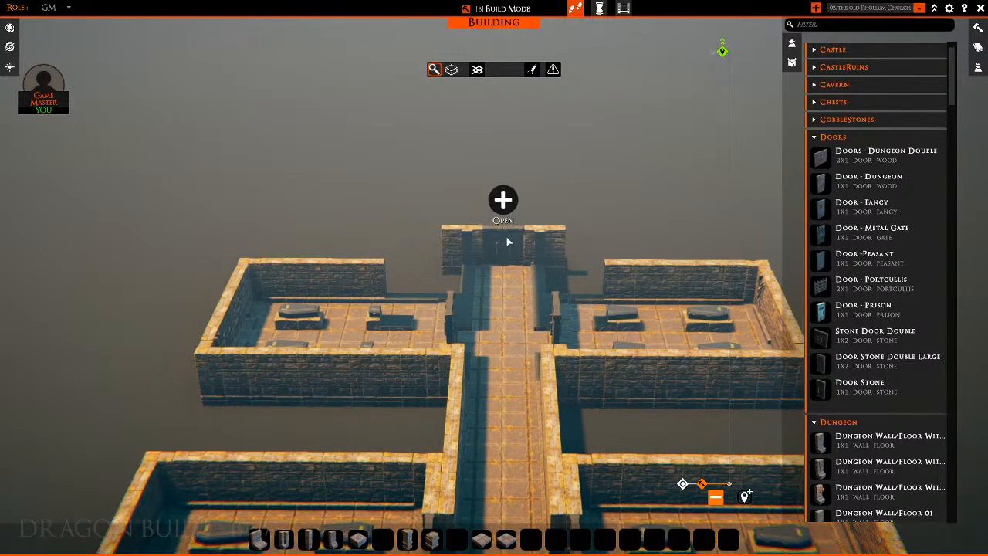
# Examine the corridor entrance with its double door and the six coffin rooms from outside
pyautogui.moveTo(640, 216); pyautogui.dragTo(394, 217, button='middle')
pyautogui.press('a')
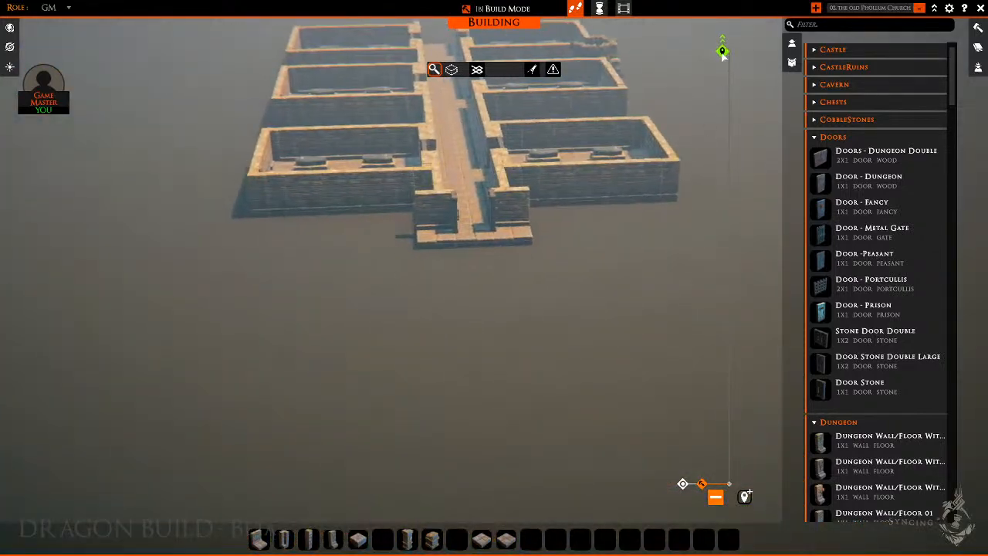
pyautogui.press('d')
pyautogui.press('s')
pyautogui.moveTo(516, 324); pyautogui.dragTo(461, 298)
pyautogui.press('w')
pyautogui.press('a')
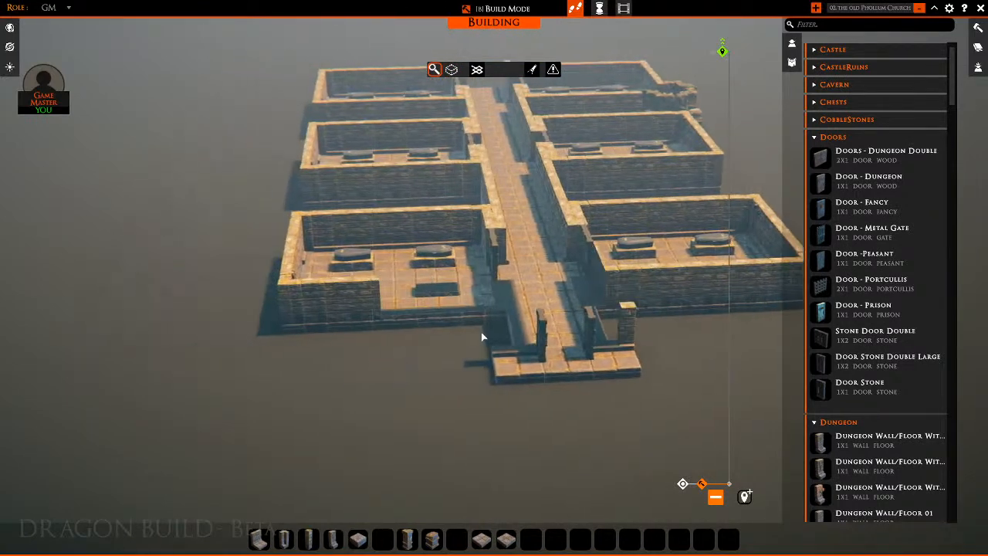
pyautogui.press('d')
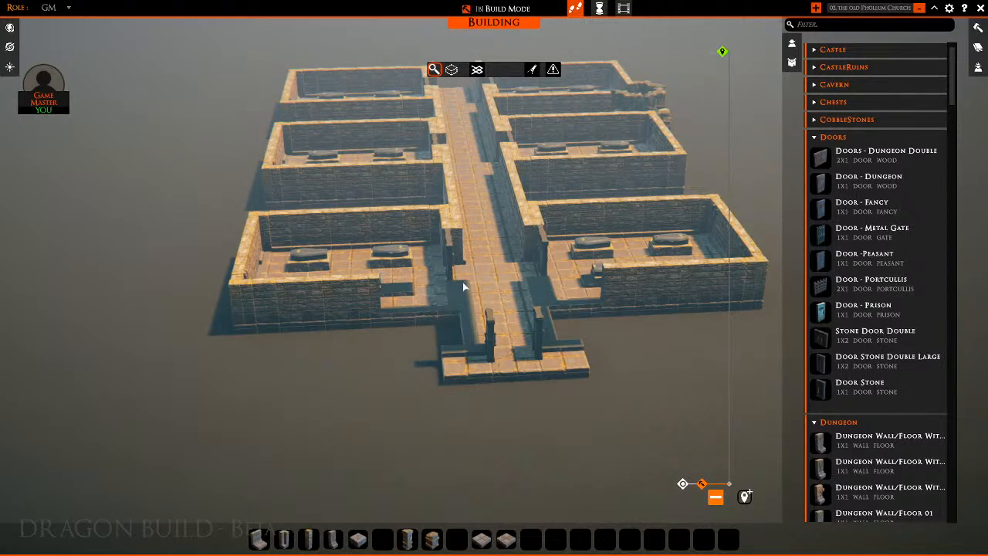
# Exit the board to the desktop
pyautogui.click(980, 9)
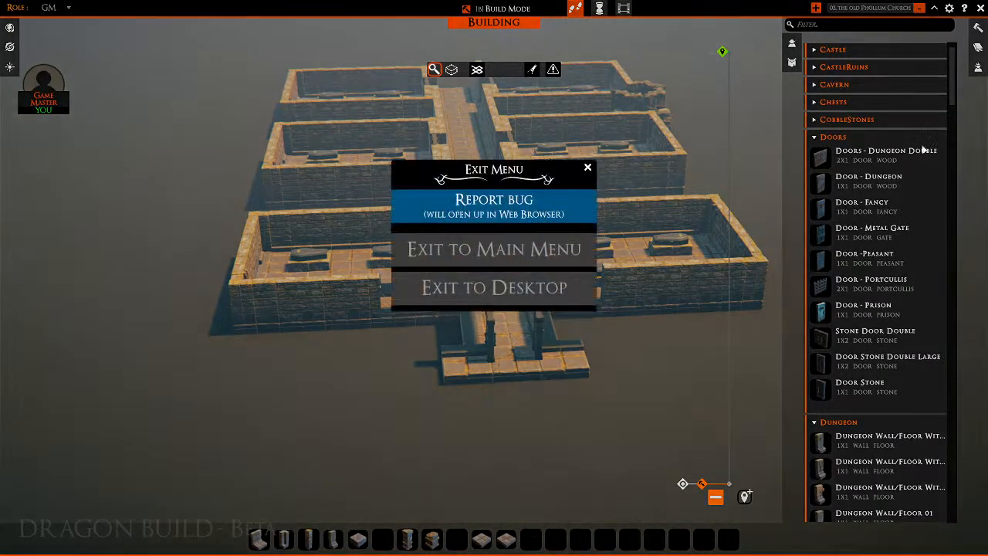
pyautogui.click(484, 290)
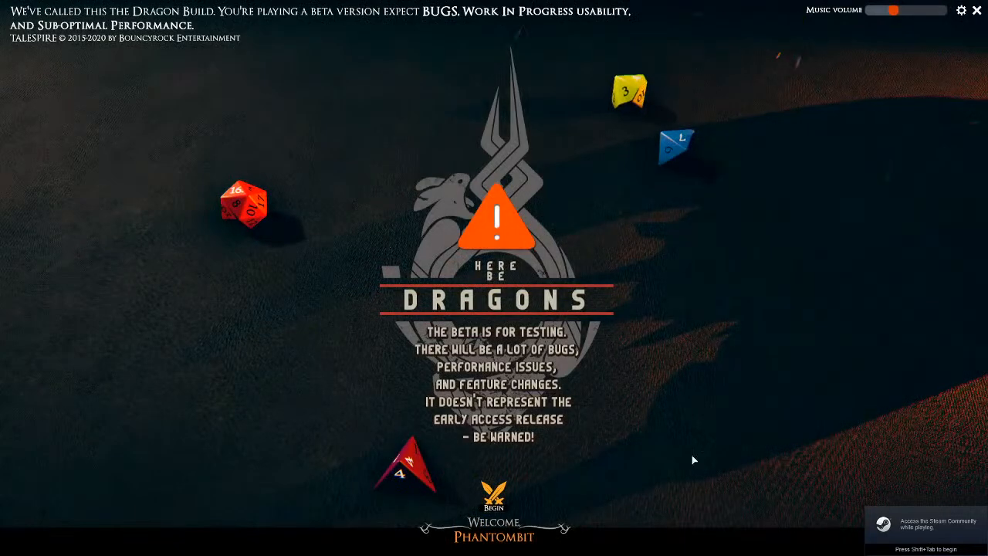
# Reopen the Eternal Eclipse campaign and load the board 02. The Old Phollum Church
pyautogui.click(493, 495)
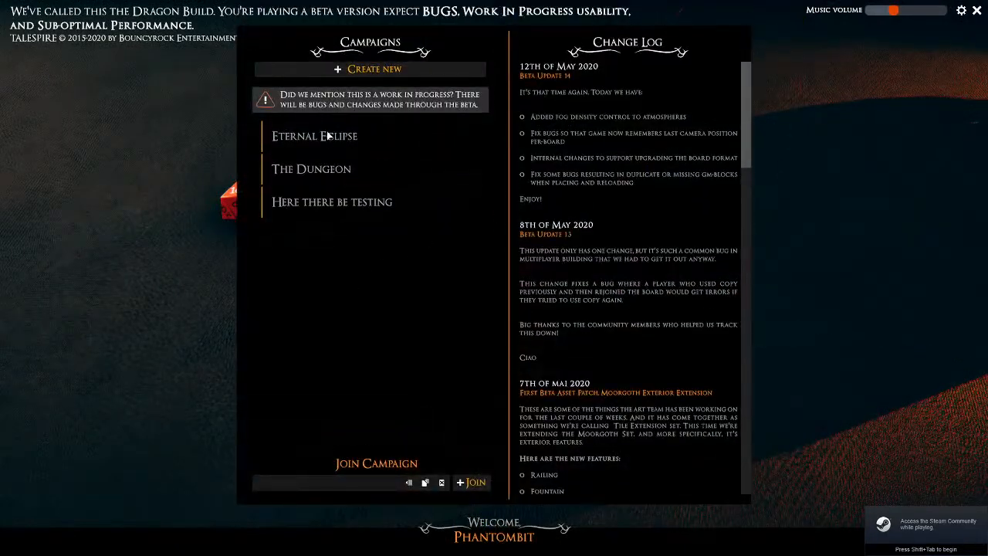
pyautogui.click(326, 130)
pyautogui.click(627, 489)
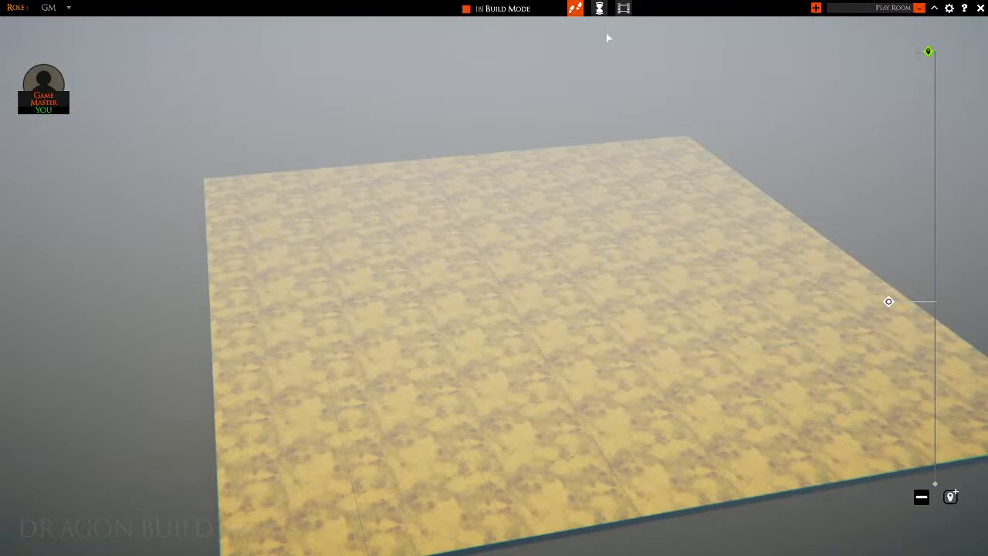
pyautogui.click(502, 10)
pyautogui.click(10, 27)
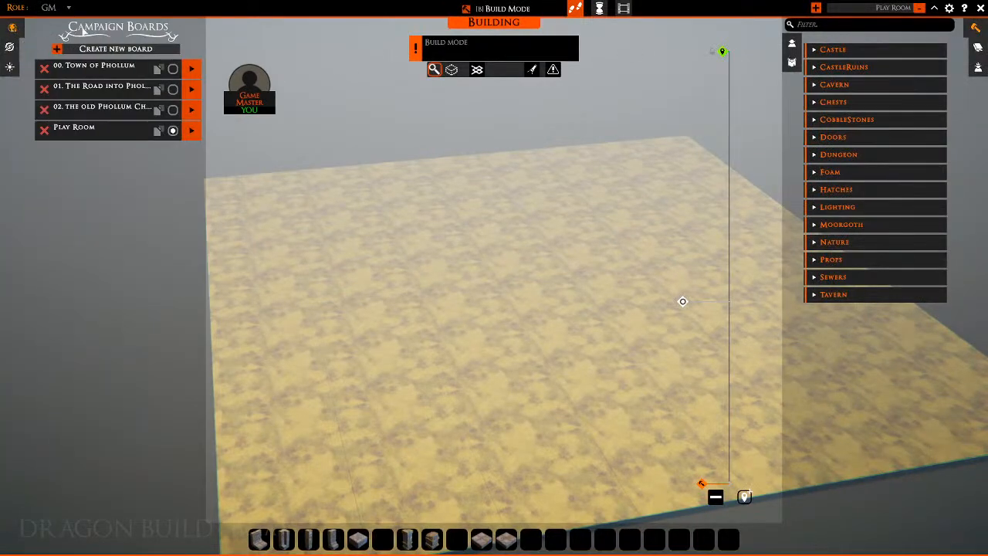
pyautogui.click(109, 112)
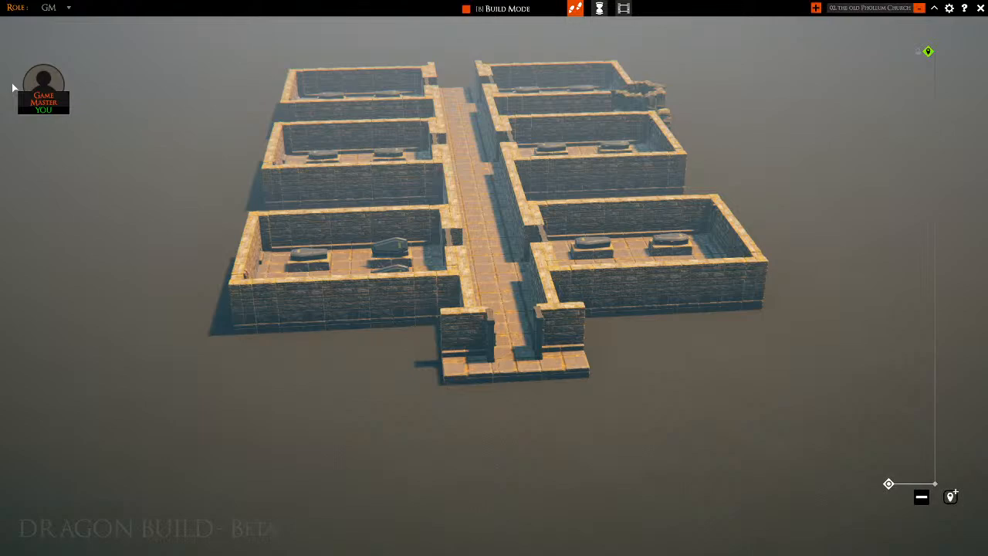
# Close the open coffins in the front room to the left of the corridor entrance
pyautogui.press('d')
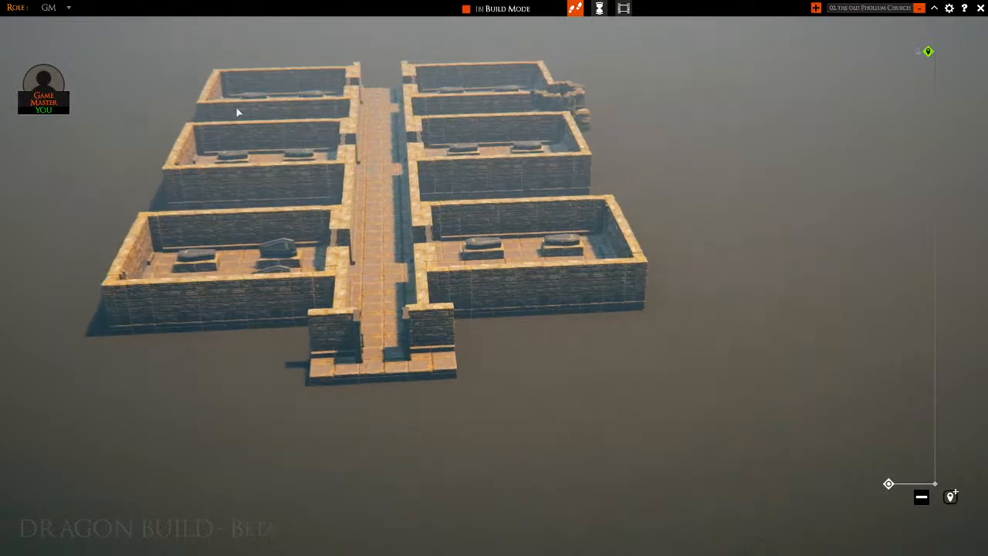
pyautogui.moveTo(236, 107); pyautogui.dragTo(149, 261, button='middle')
pyautogui.press('w')
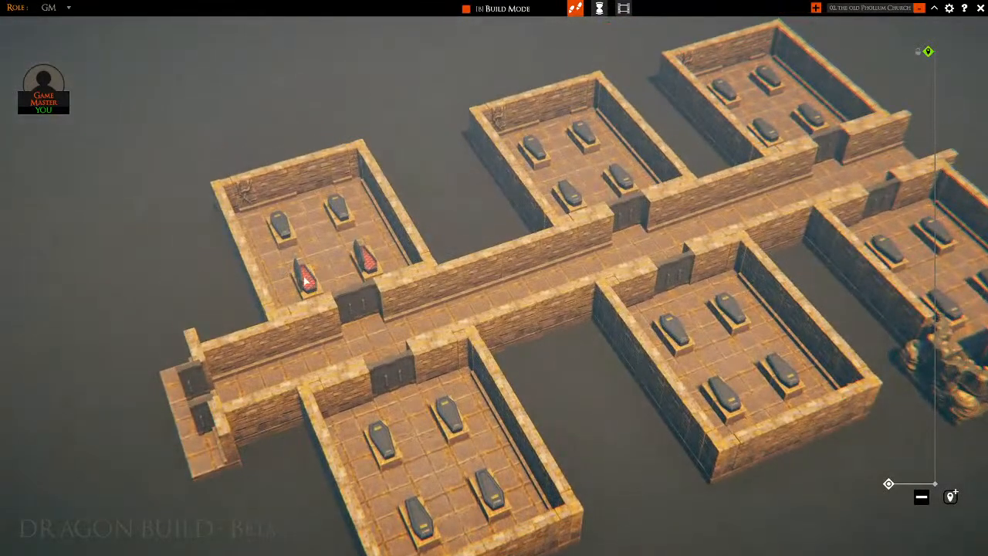
pyautogui.rightClick(369, 263)
pyautogui.click(366, 218)
pyautogui.moveTo(269, 258); pyautogui.dragTo(363, 199, button='middle')
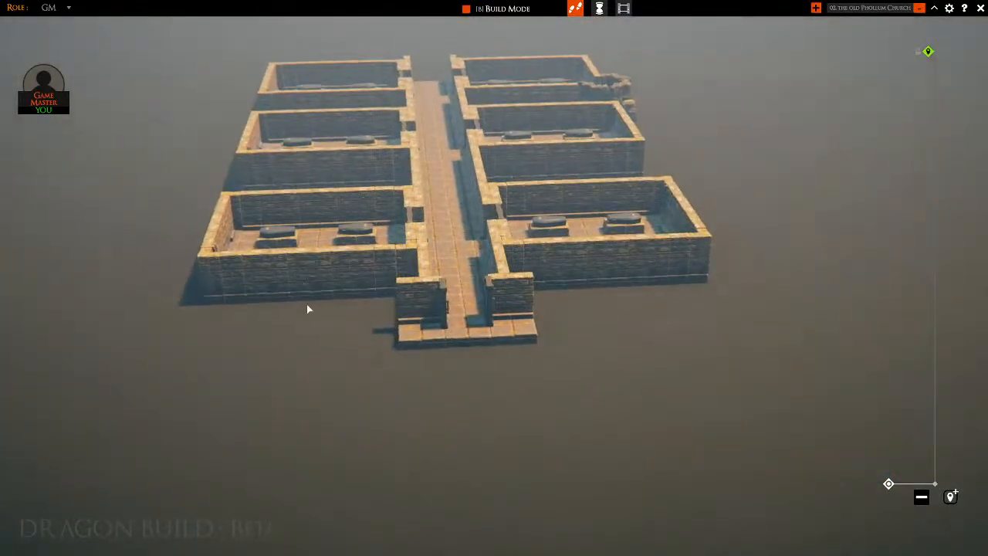
# Lengthen the entrance wall on both sides of the double door with stone wall tiles that include floor
pyautogui.press('b')
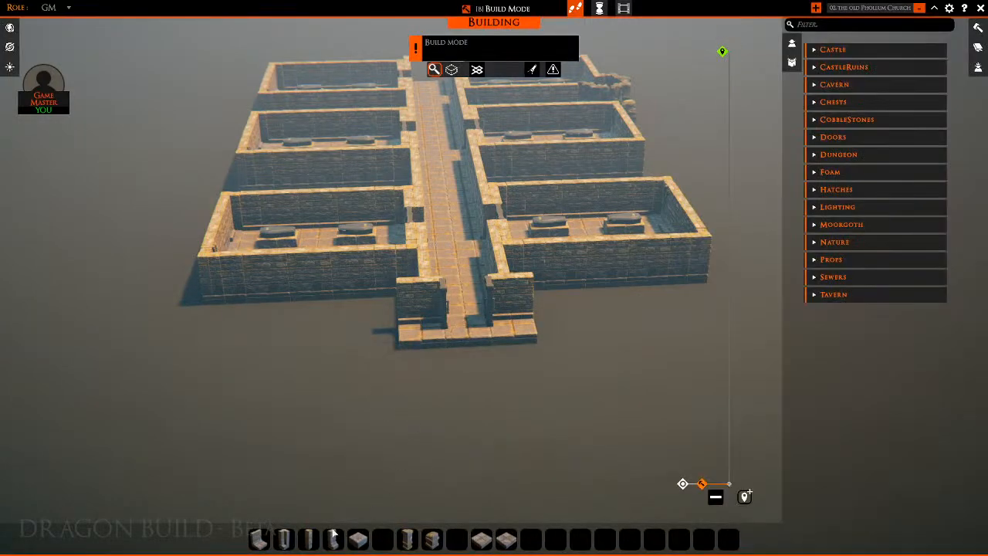
pyautogui.click(261, 541)
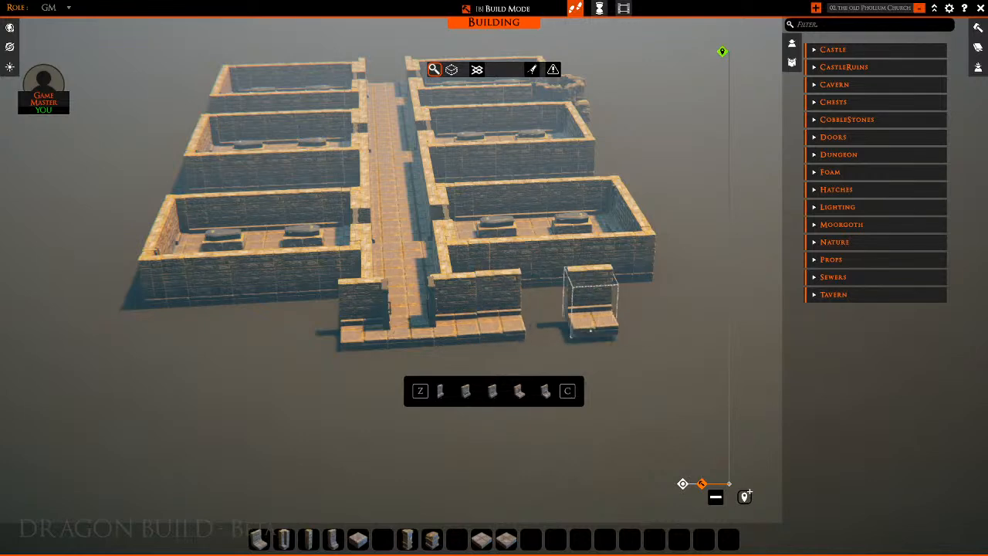
pyautogui.moveTo(319, 341); pyautogui.dragTo(264, 345)
pyautogui.press('d')
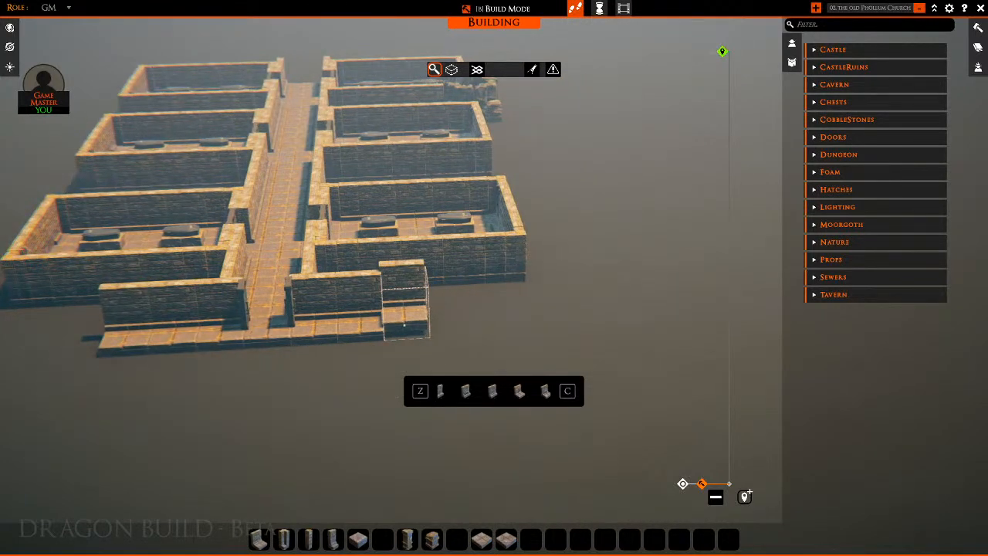
pyautogui.click(405, 325)
pyautogui.press('a')
pyautogui.press('s')
pyautogui.rightClick(371, 355)
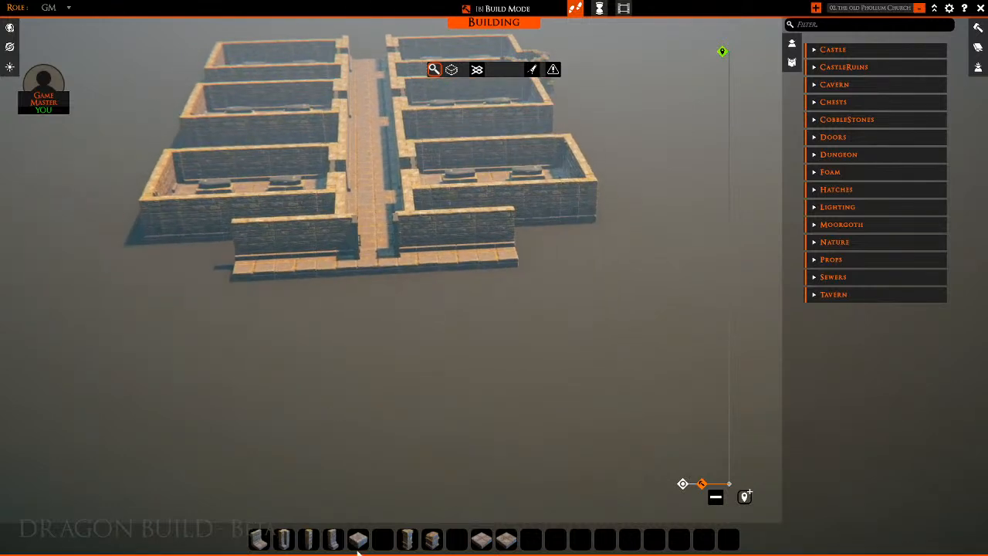
# Place a stone corner piece just beyond the right-hand end of the entrance wall
pyautogui.press('w')
pyautogui.click(287, 539)
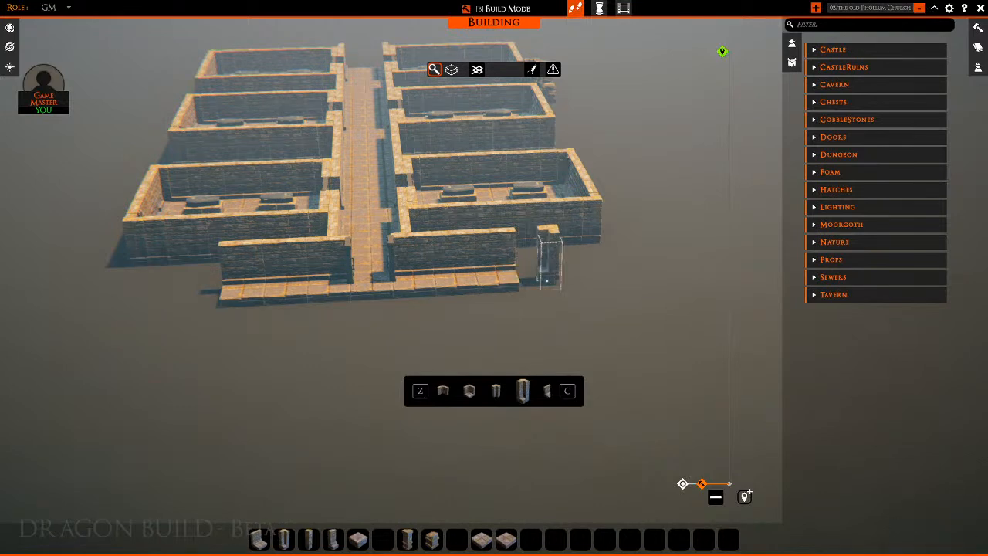
pyautogui.rightClick(542, 331)
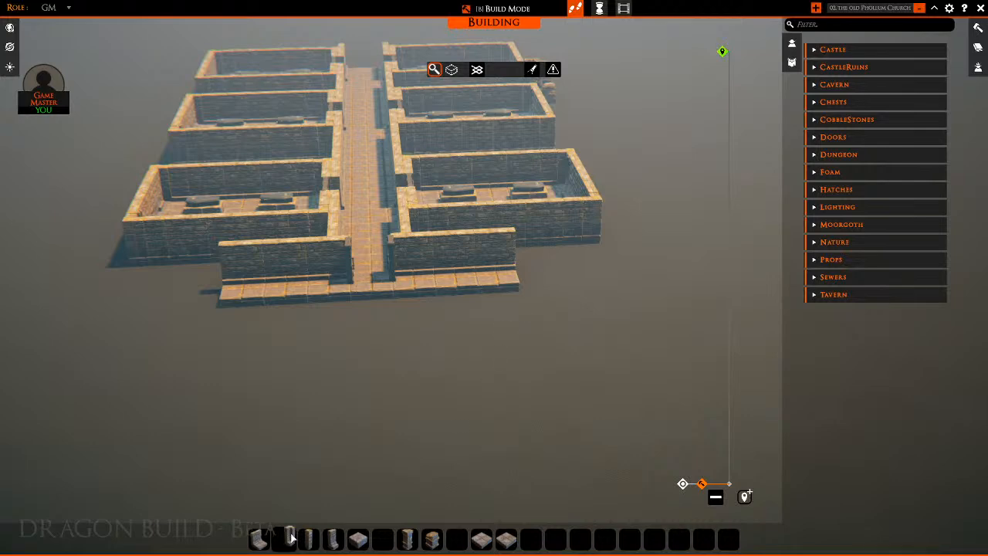
pyautogui.click(284, 535)
pyautogui.press('w')
pyautogui.press('d')
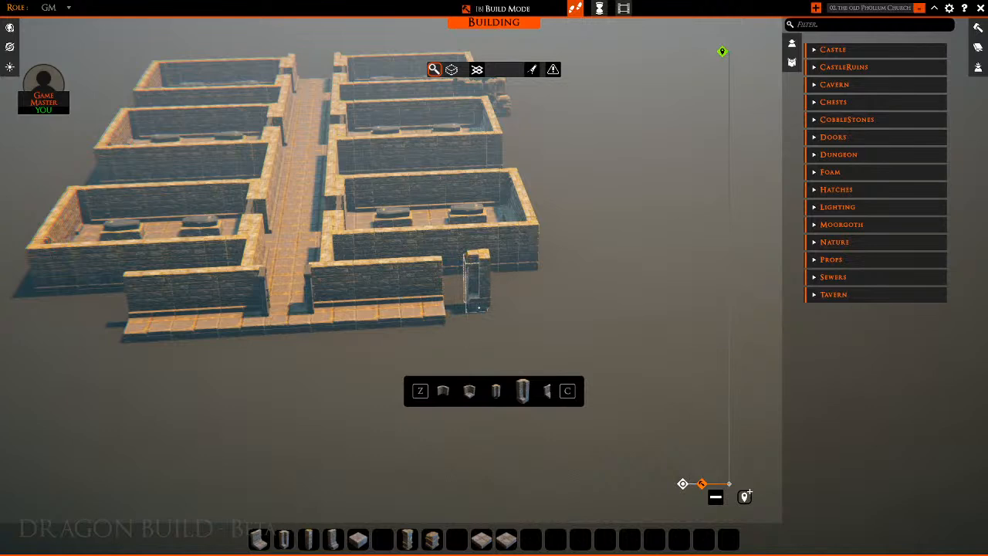
pyautogui.click(476, 305)
pyautogui.rightClick(563, 359)
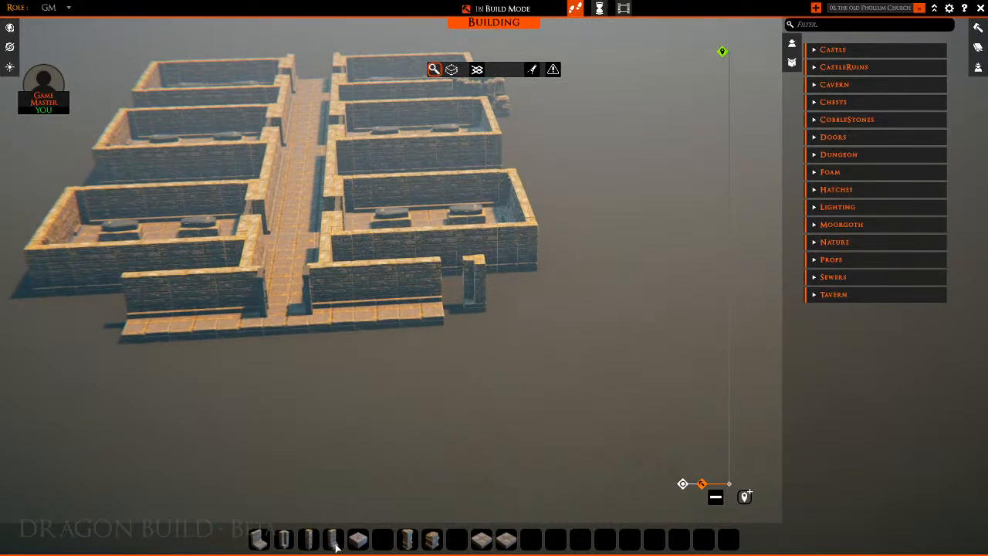
# Place narrow wall pieces in the gap beside the right-hand corner and at the left-hand end of the wall, rotating the last to form the side
pyautogui.click(334, 542)
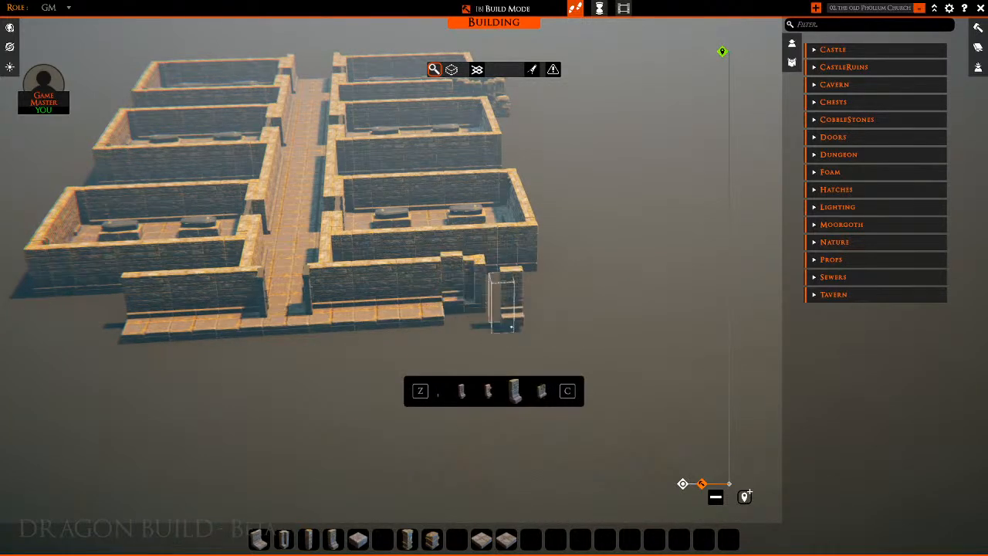
pyautogui.click(480, 317)
pyautogui.press('s')
pyautogui.press('a')
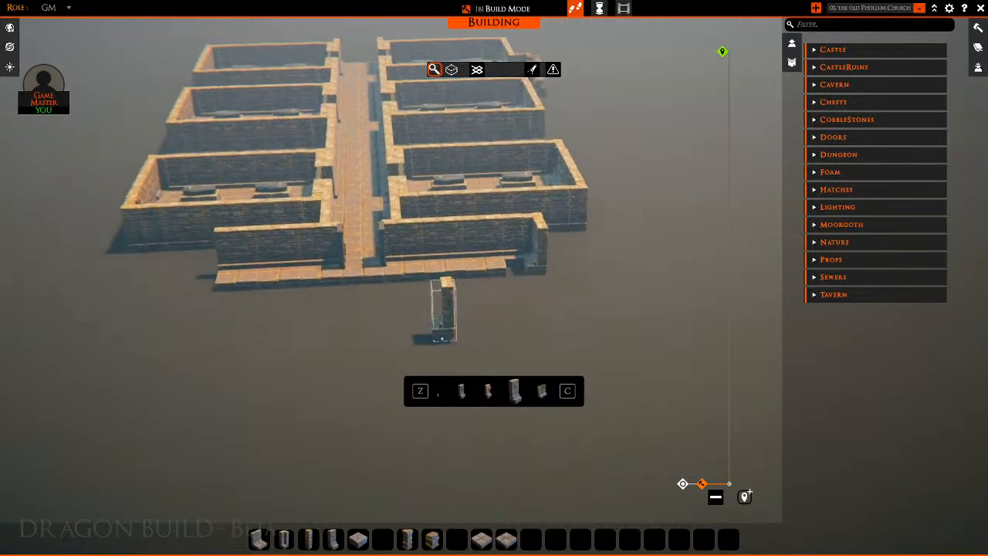
pyautogui.press('a')
pyautogui.press('r')
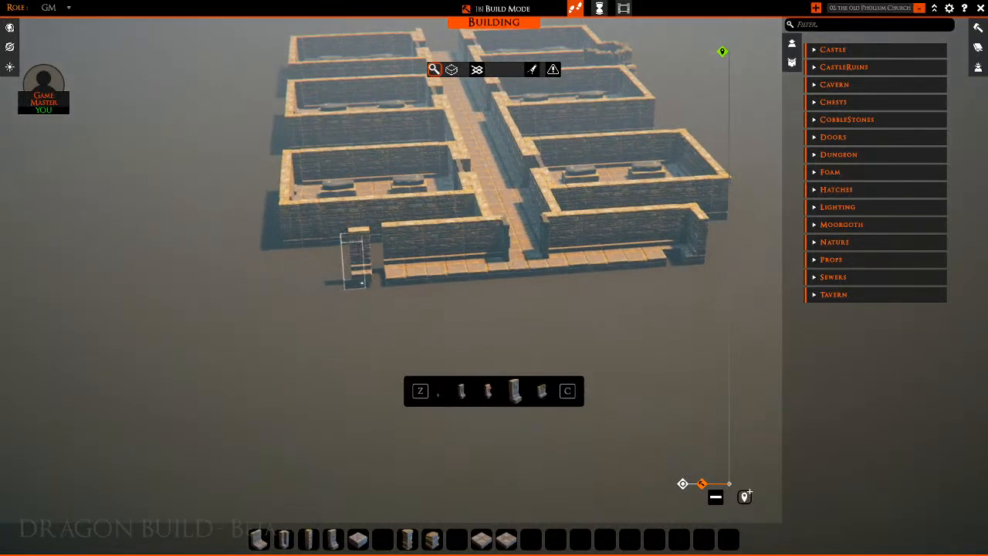
pyautogui.click(361, 281)
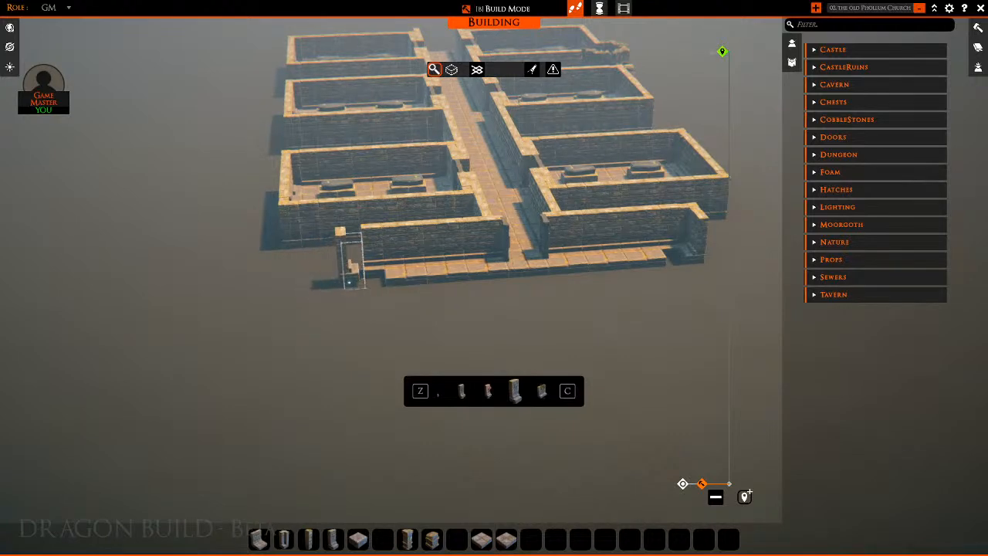
pyautogui.click(349, 282)
pyautogui.rightClick(434, 297)
# Place a stone corner piece joining the left-hand end of the entrance wall to the narrow side wall
pyautogui.press('q')
pyautogui.press('w')
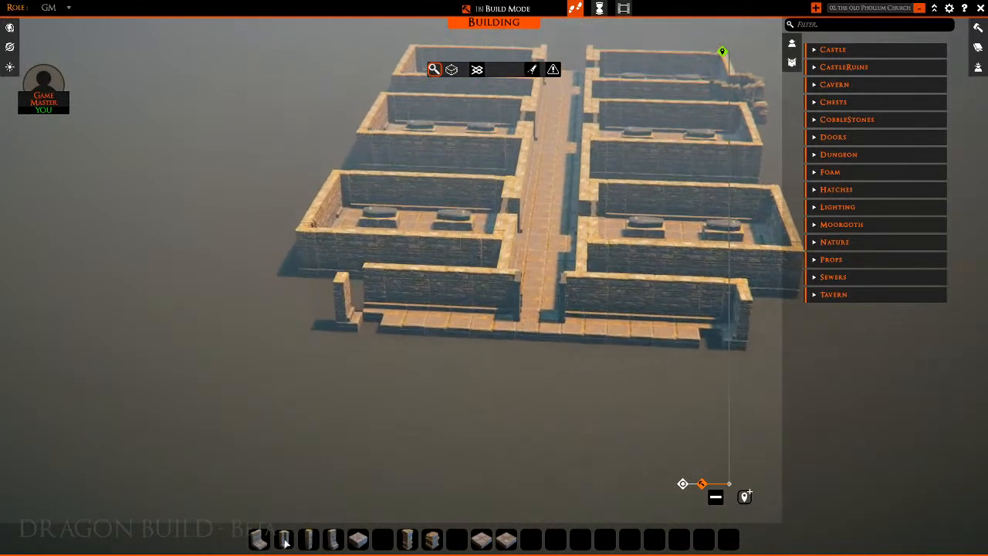
pyautogui.click(284, 539)
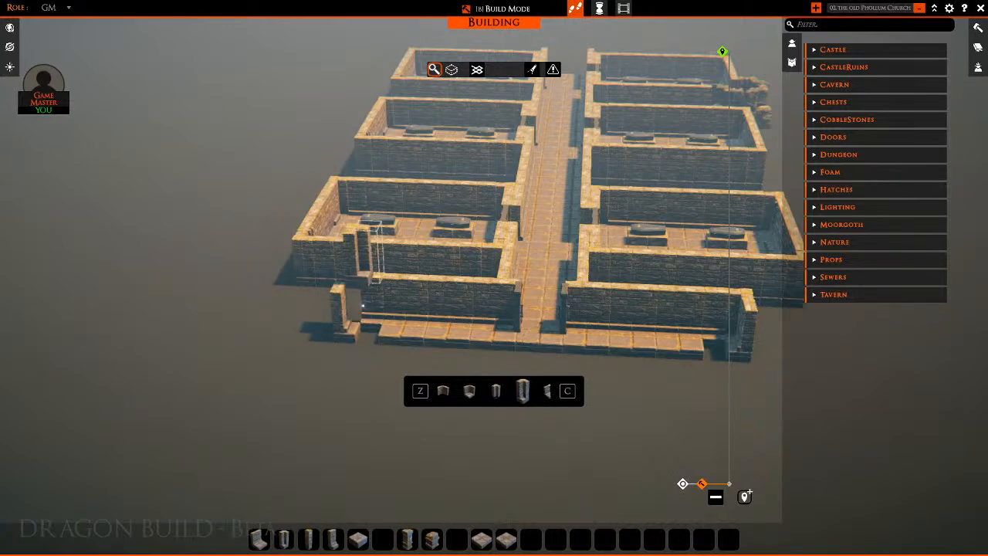
pyautogui.click(354, 315)
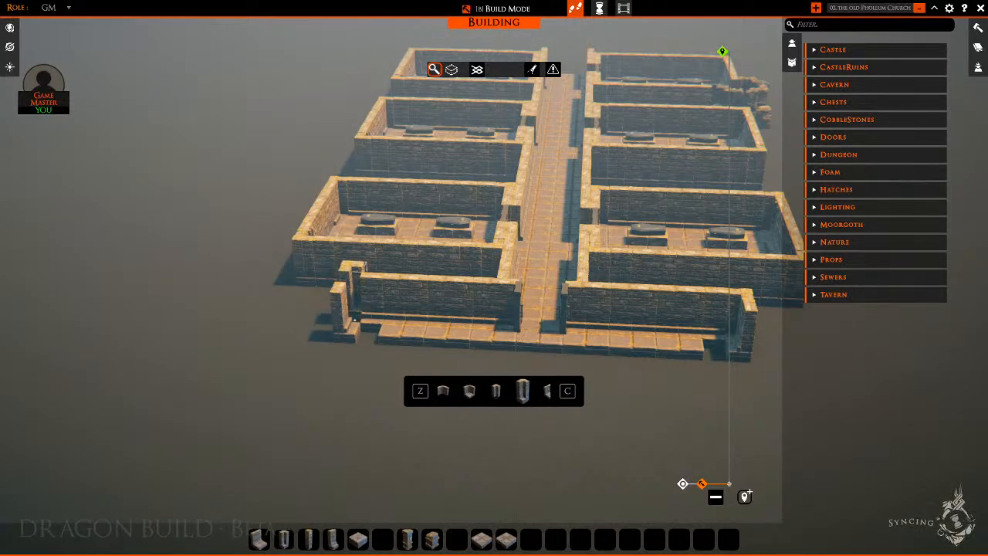
pyautogui.click(354, 320)
pyautogui.rightClick(492, 449)
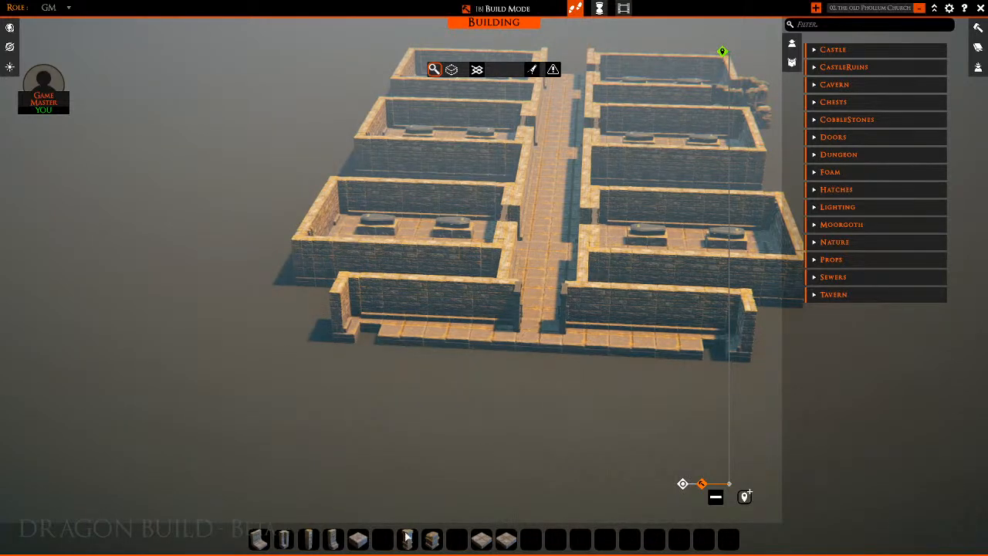
# Fill the floor gap in the left-hand corner of the new front room with a stone floor tile
pyautogui.click(364, 544)
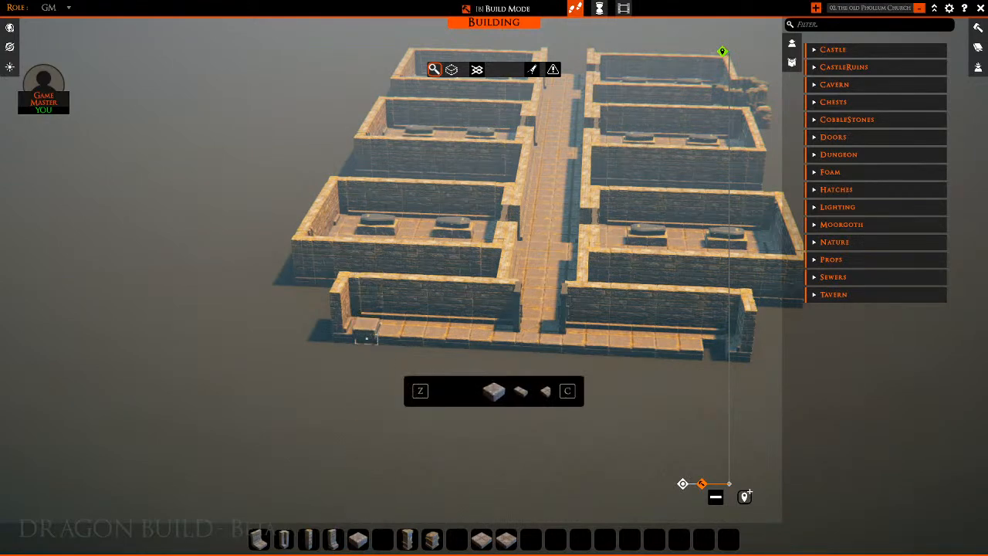
pyautogui.press('s')
pyautogui.rightClick(410, 391)
pyautogui.press('d')
pyautogui.press('e')
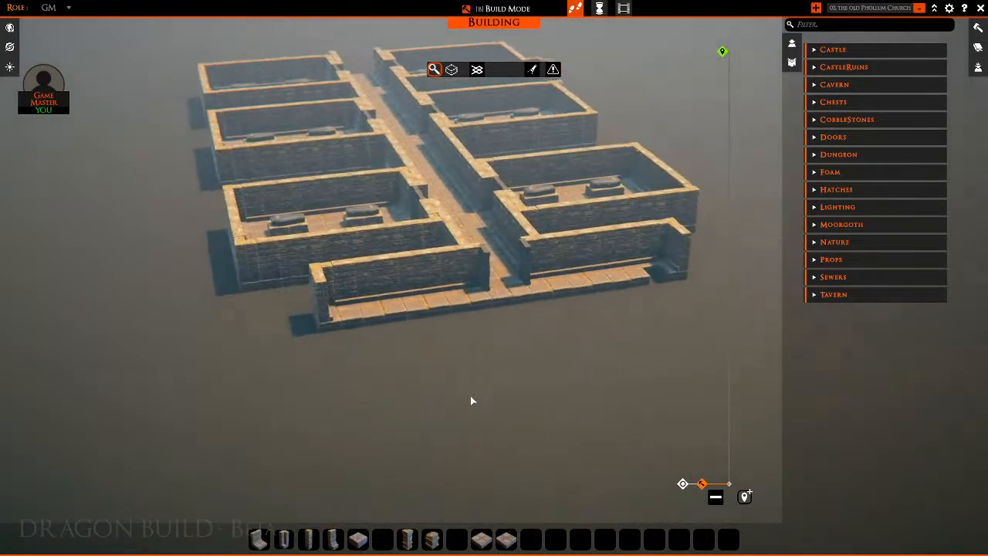
pyautogui.press('e')
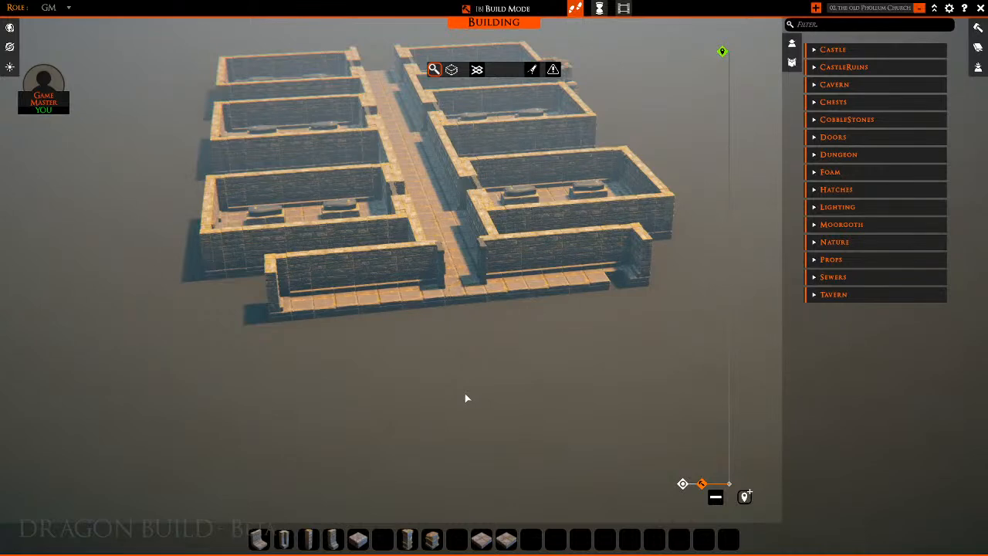
pyautogui.press('s')
pyautogui.press('s')
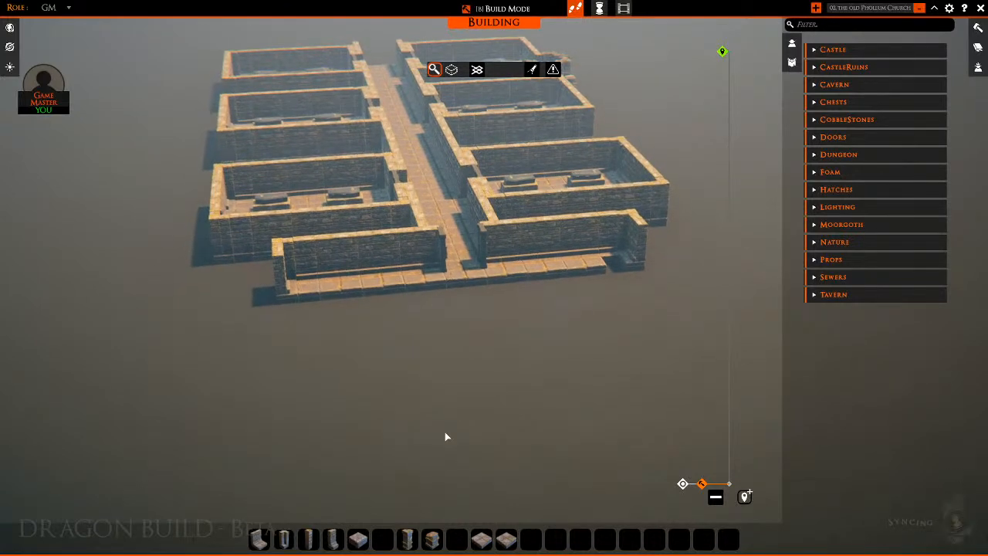
pyautogui.click(259, 545)
pyautogui.press('d')
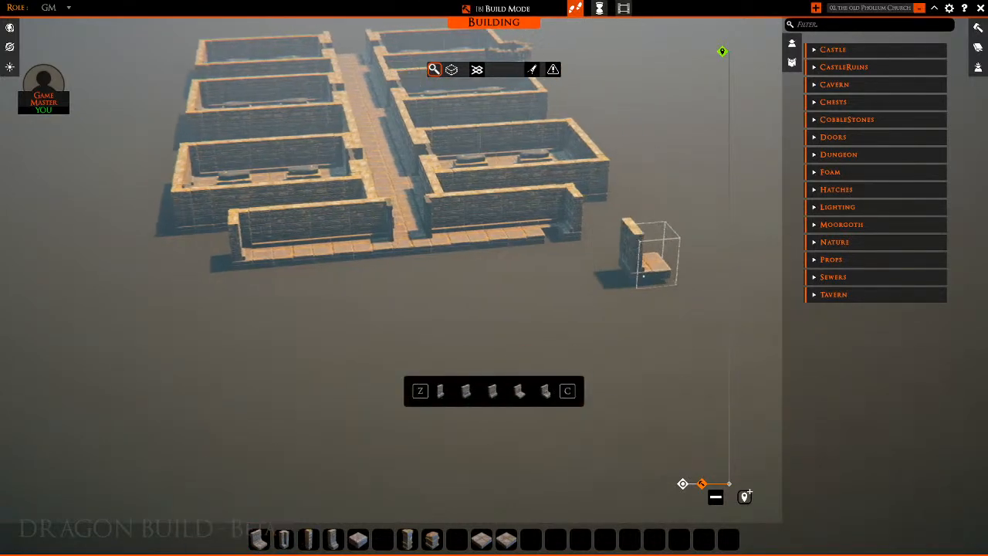
pyautogui.rightClick(581, 267)
# Fill the floor gap in the right-hand corner of the new front room with a stone floor tile
pyautogui.press('w')
pyautogui.click(357, 540)
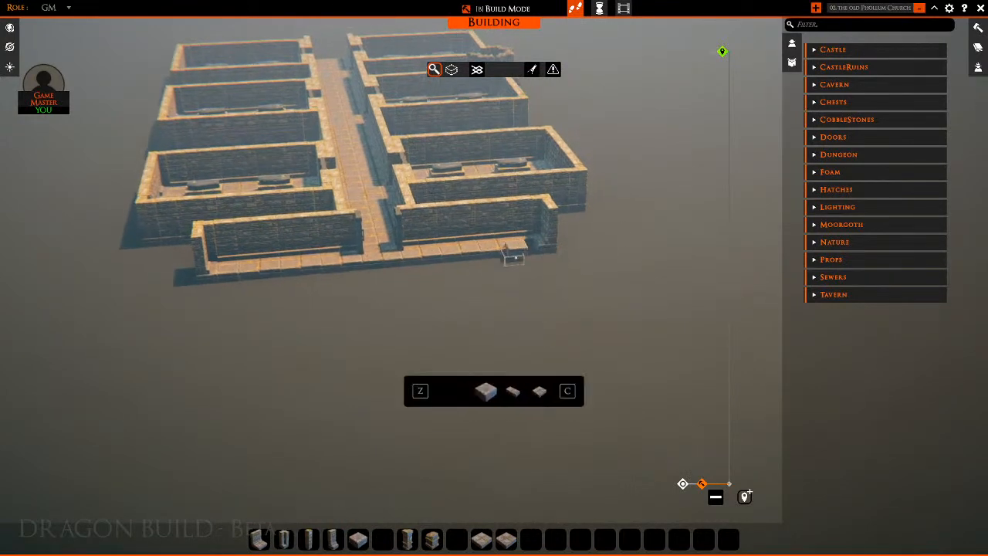
pyautogui.rightClick(573, 325)
pyautogui.moveTo(572, 326)
pyautogui.mouseDown(button='middle')
pyautogui.moveTo(592, 338)
pyautogui.moveTo(579, 327)
pyautogui.mouseUp(button='middle')
pyautogui.press('w')
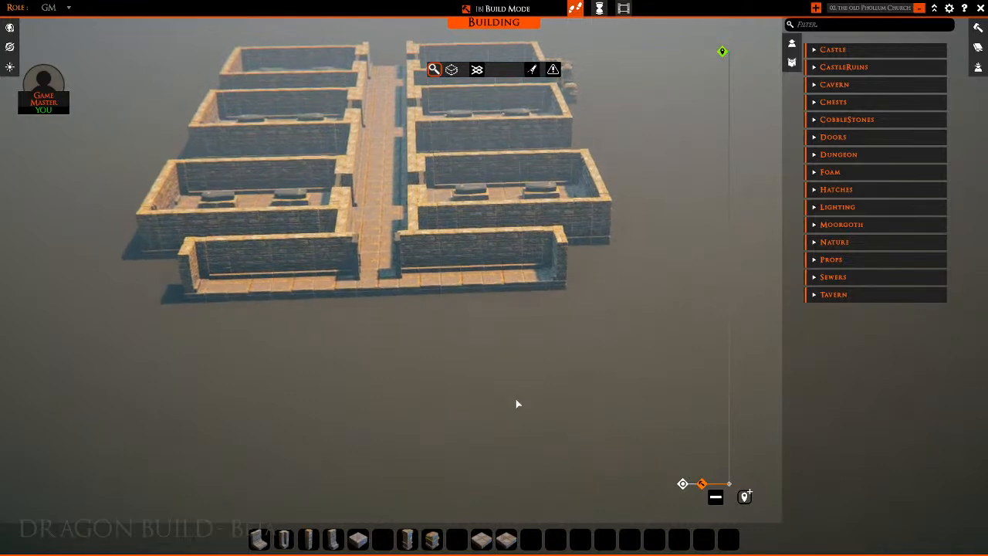
# Run a row of rotated stone wall tiles outward from the right-hand corner to form the front room's right side wall
pyautogui.click(271, 540)
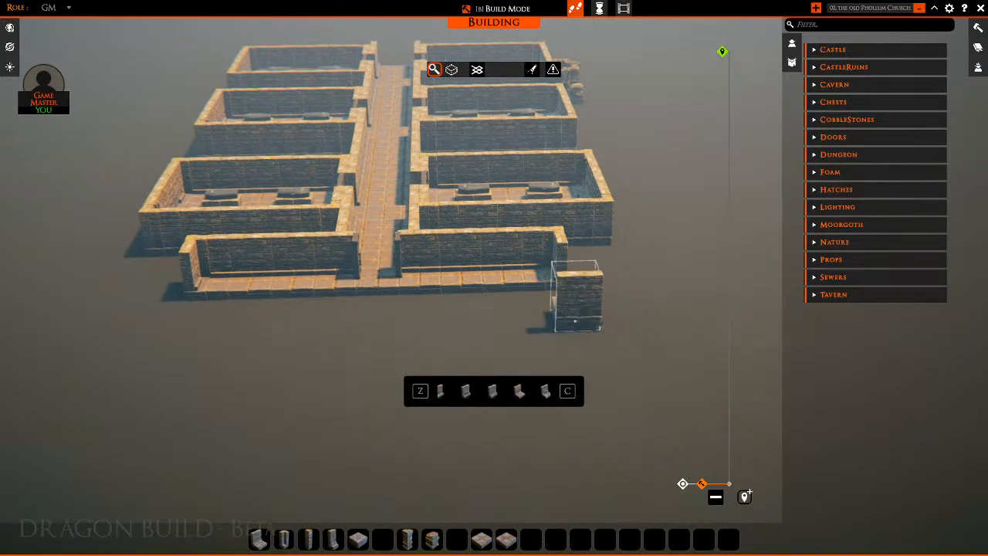
pyautogui.press('r')
pyautogui.press('r')
pyautogui.press('r')
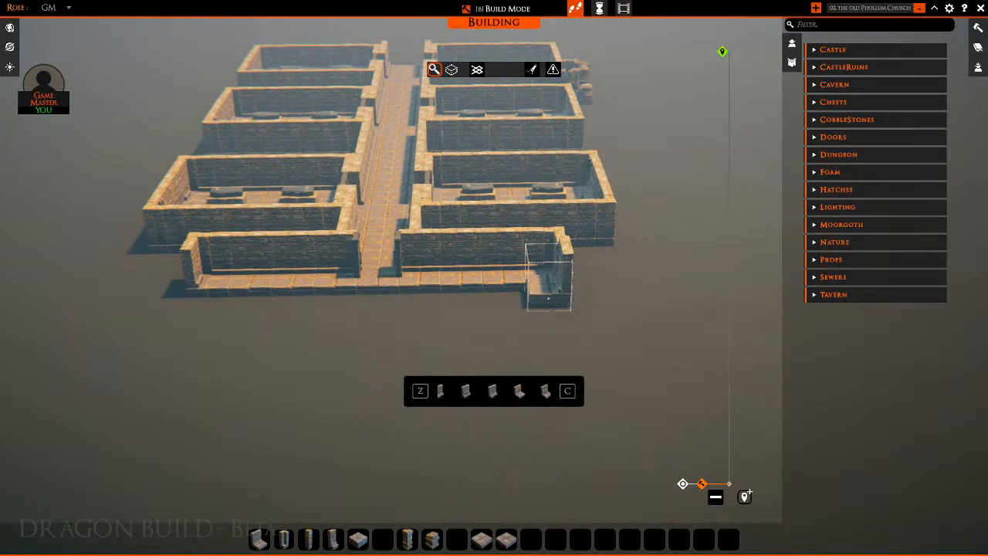
pyautogui.press('s')
pyautogui.moveTo(548, 298); pyautogui.dragTo(575, 369)
# Rotate the stone wall tile and run a matching row outward from the left-hand corner as the front room's left side wall
pyautogui.press('a')
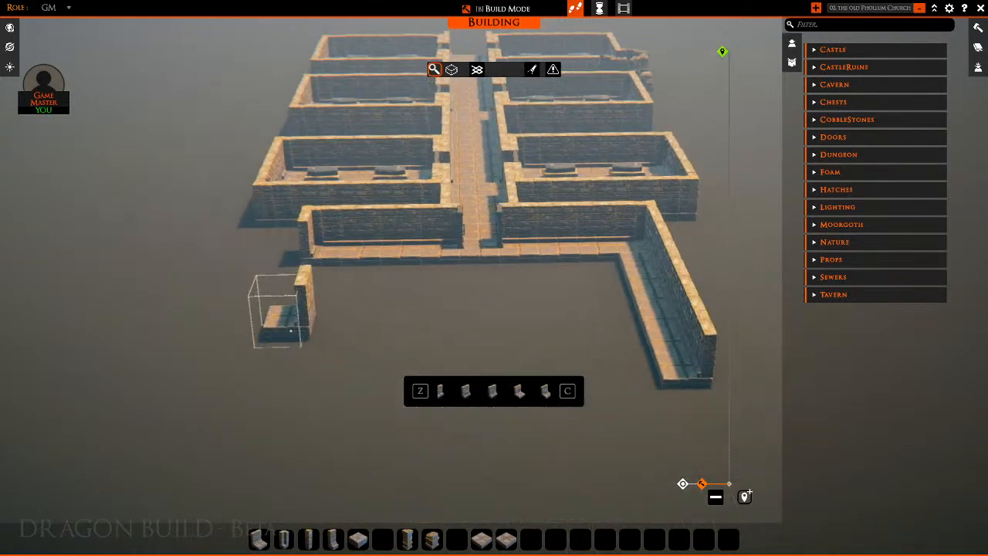
pyautogui.press('r')
pyautogui.press('r')
pyautogui.press('r')
pyautogui.press('r')
pyautogui.press('e')
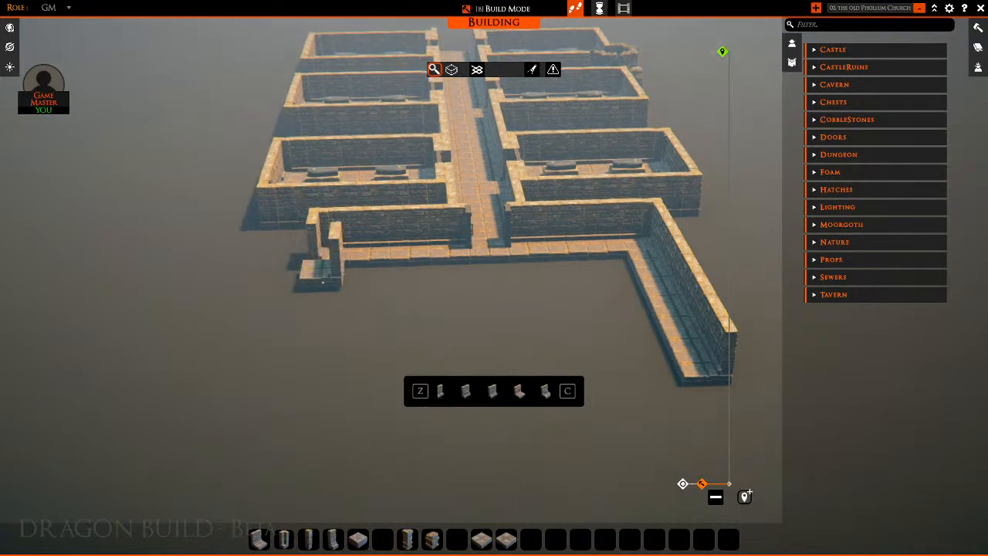
pyautogui.moveTo(323, 282); pyautogui.dragTo(309, 355)
pyautogui.press('s')
pyautogui.press('d')
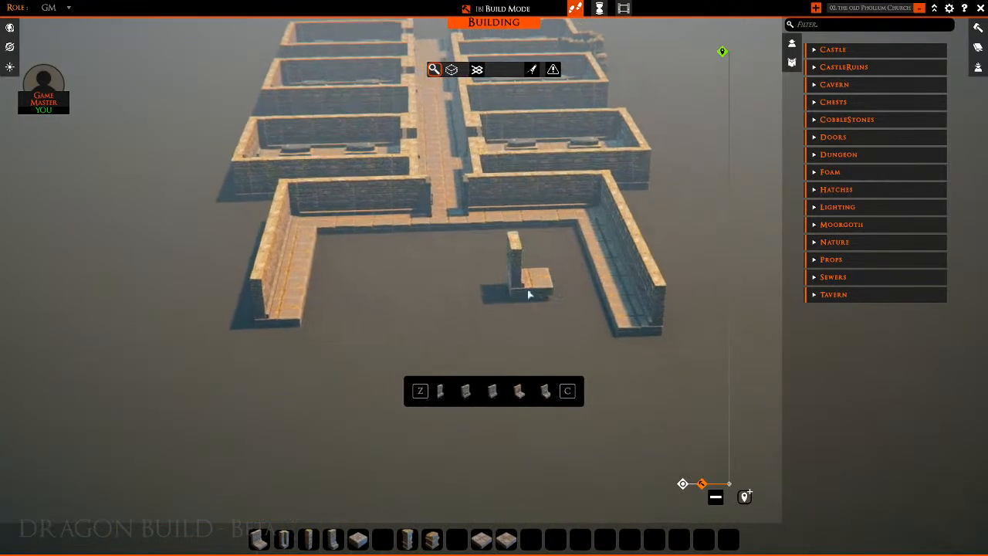
pyautogui.rightClick(529, 294)
pyautogui.moveTo(529, 294); pyautogui.dragTo(365, 350, button='right')
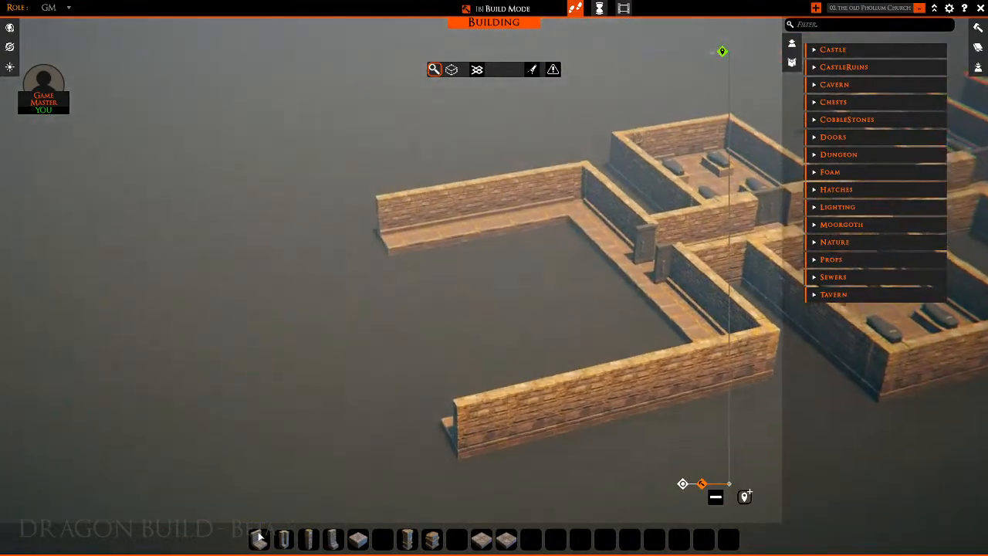
pyautogui.click(260, 537)
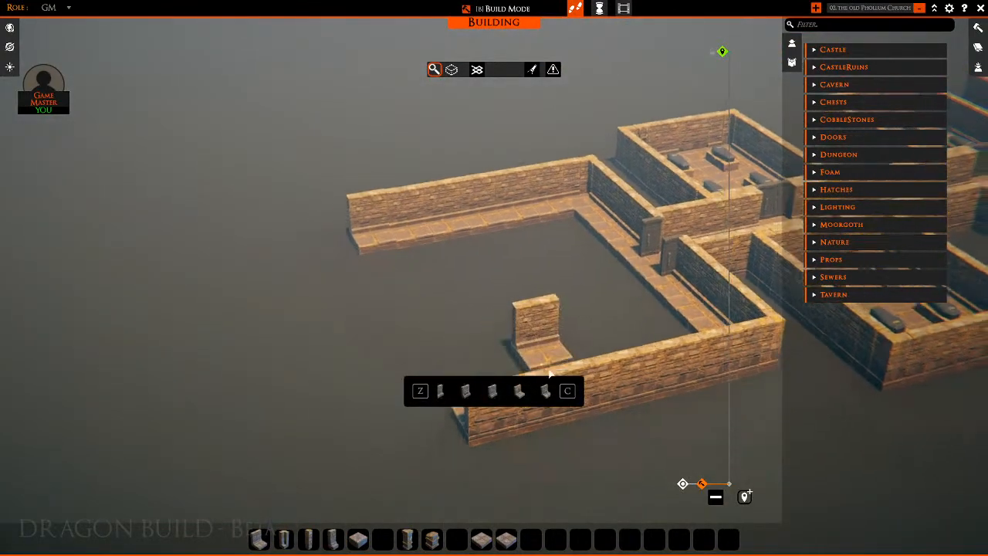
pyautogui.rightClick(550, 374)
pyautogui.moveTo(551, 374); pyautogui.dragTo(610, 309, button='right')
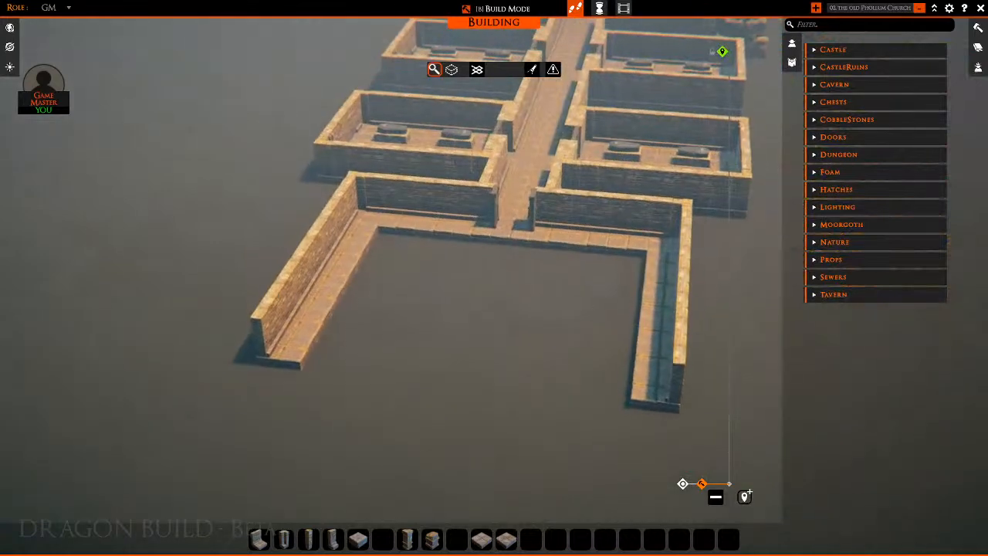
# Fill the open interior of the front room between the side walls with large stone floor tiles
pyautogui.click(481, 539)
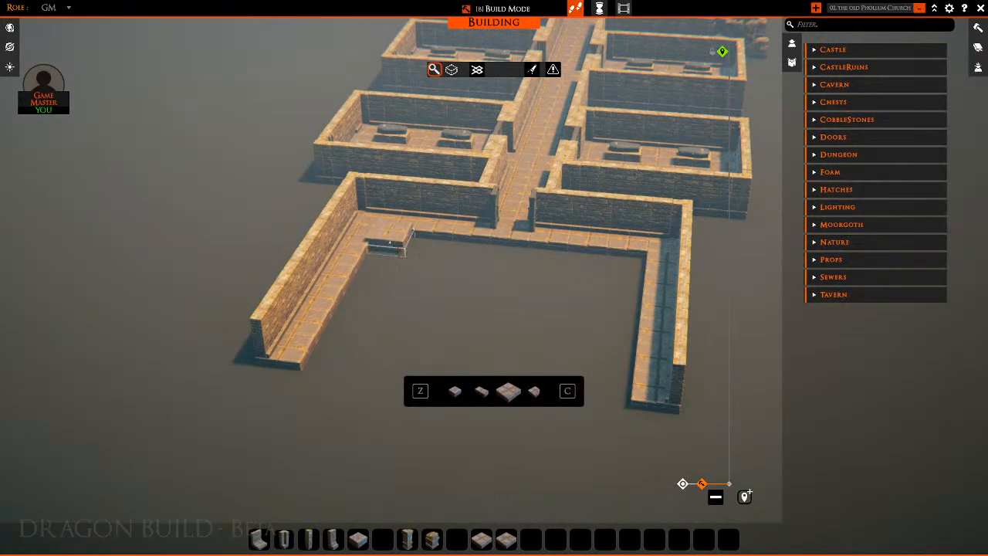
pyautogui.moveTo(390, 242); pyautogui.dragTo(629, 392)
pyautogui.press('w')
pyautogui.press('d')
pyautogui.rightClick(358, 286)
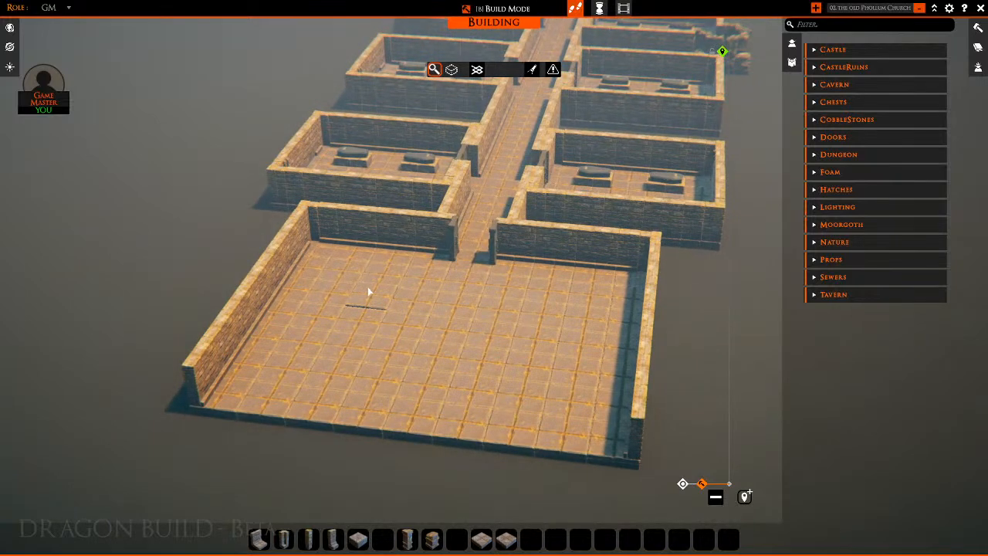
# Delete six scattered floor tiles across the front room in two rows of three
pyautogui.press('Delete')
pyautogui.press('Delete')
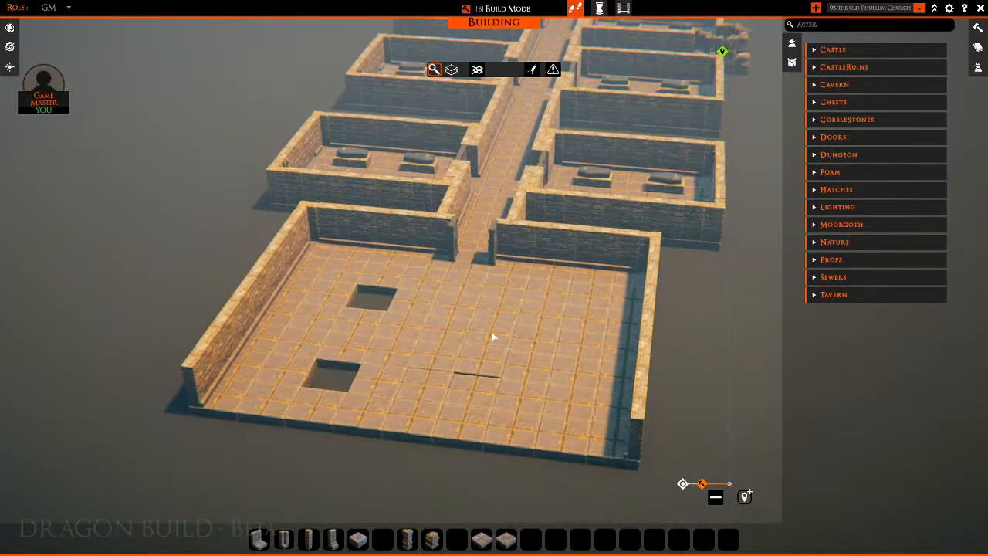
pyautogui.press('Delete')
pyautogui.press('Delete')
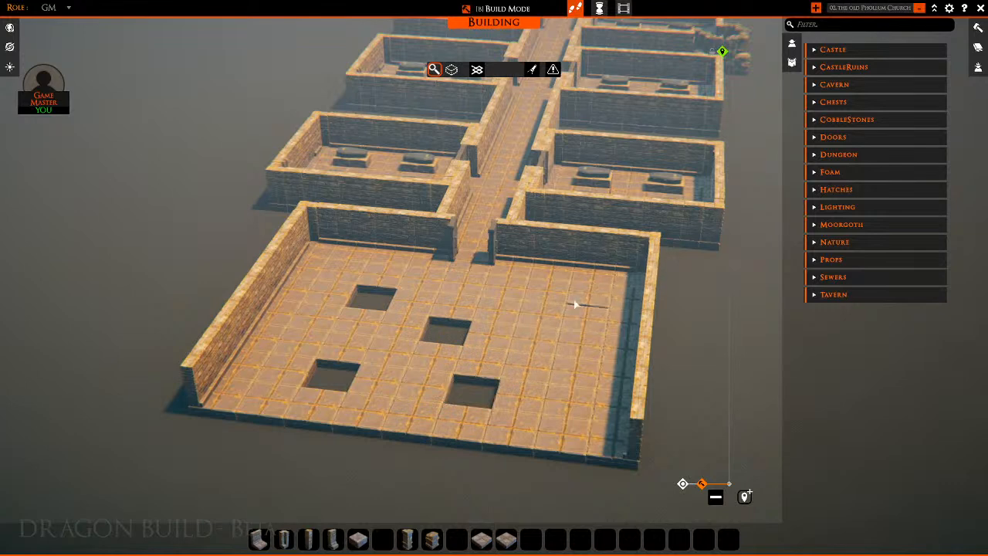
pyautogui.press('Delete')
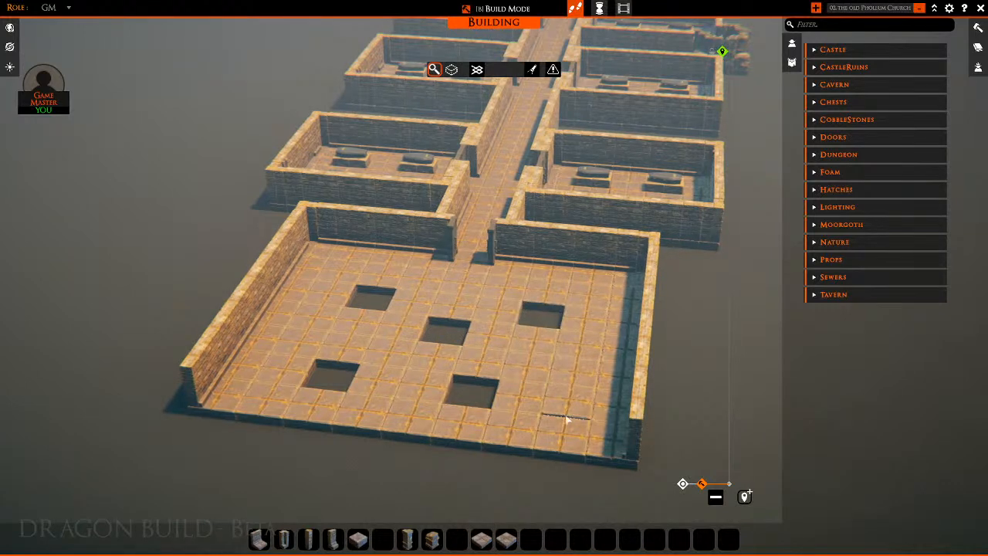
pyautogui.press('Delete')
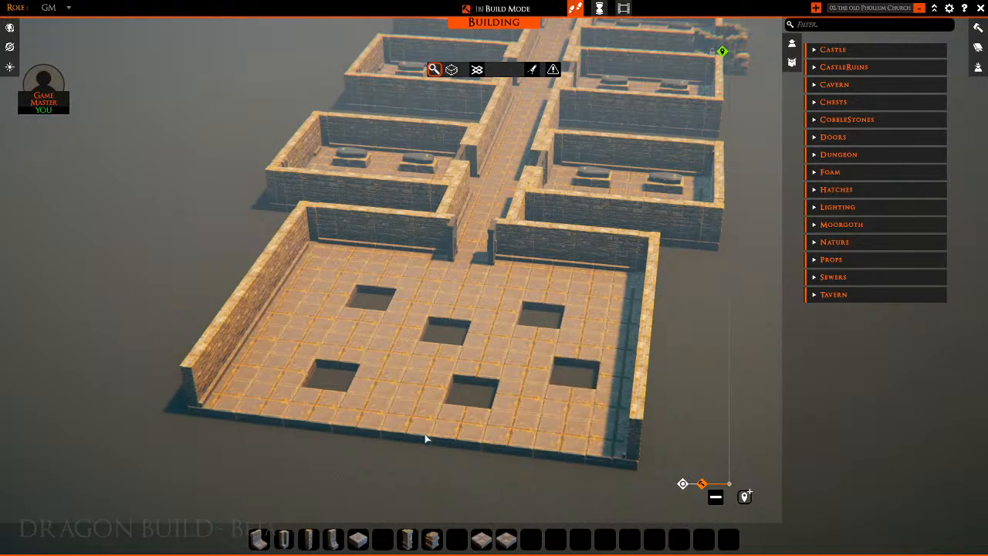
# Fill the six floor gaps in the front room with the other large stone floor tile variant
pyautogui.click(494, 543)
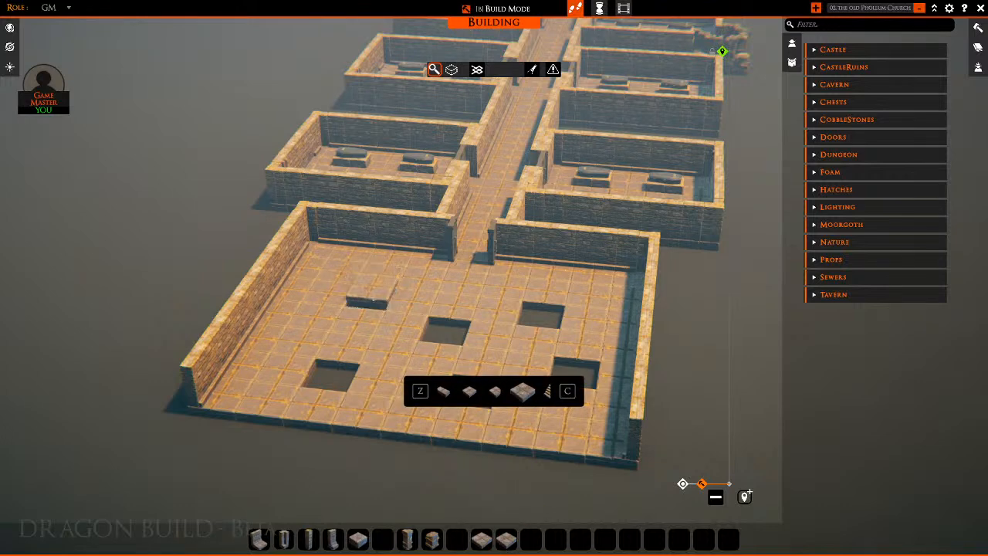
pyautogui.click(369, 300)
pyautogui.click(332, 376)
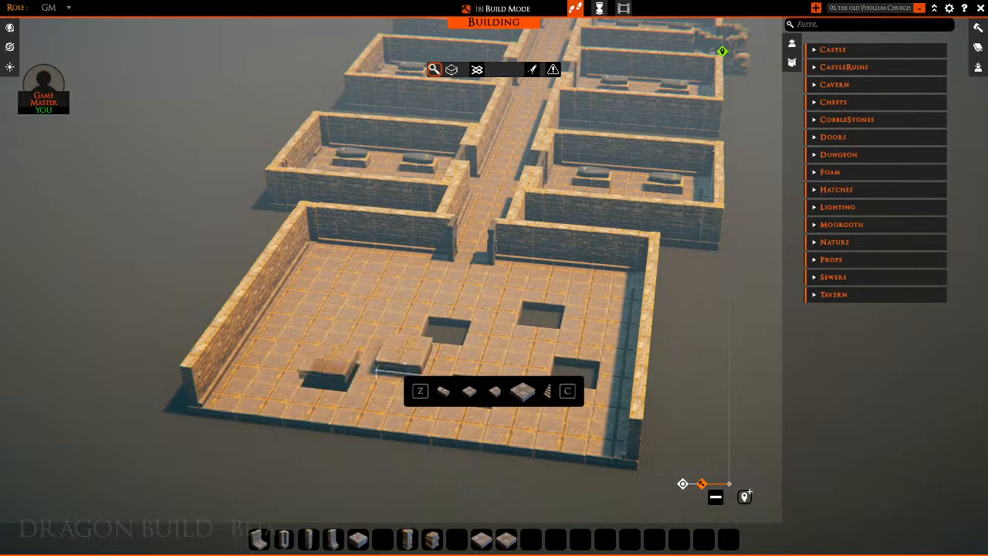
pyautogui.click(447, 329)
pyautogui.click(541, 315)
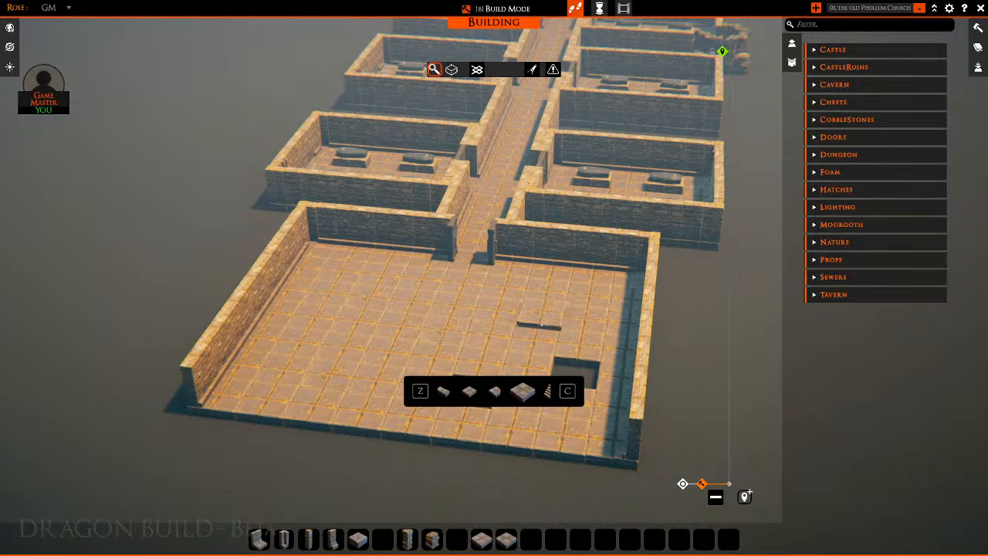
pyautogui.click(575, 369)
pyautogui.press('s')
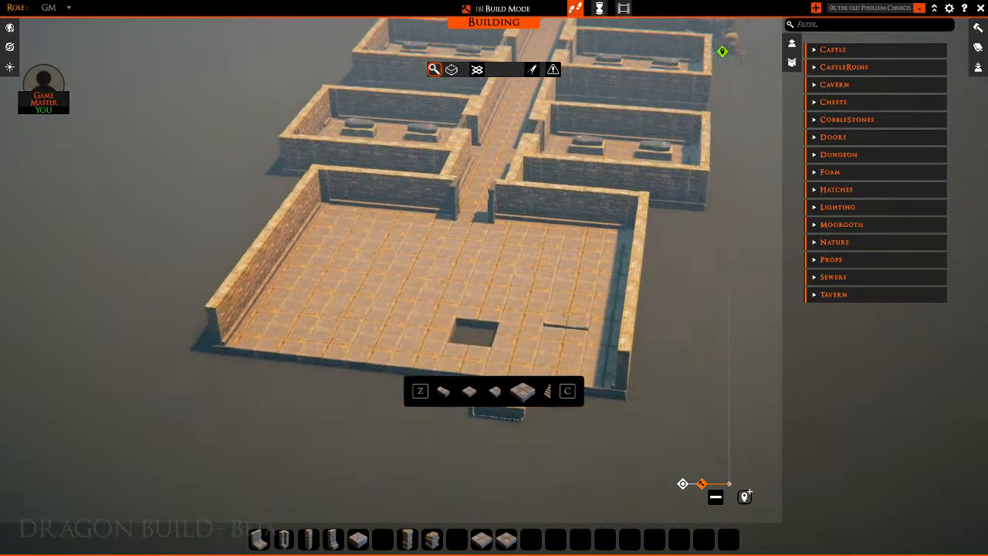
pyautogui.click(474, 320)
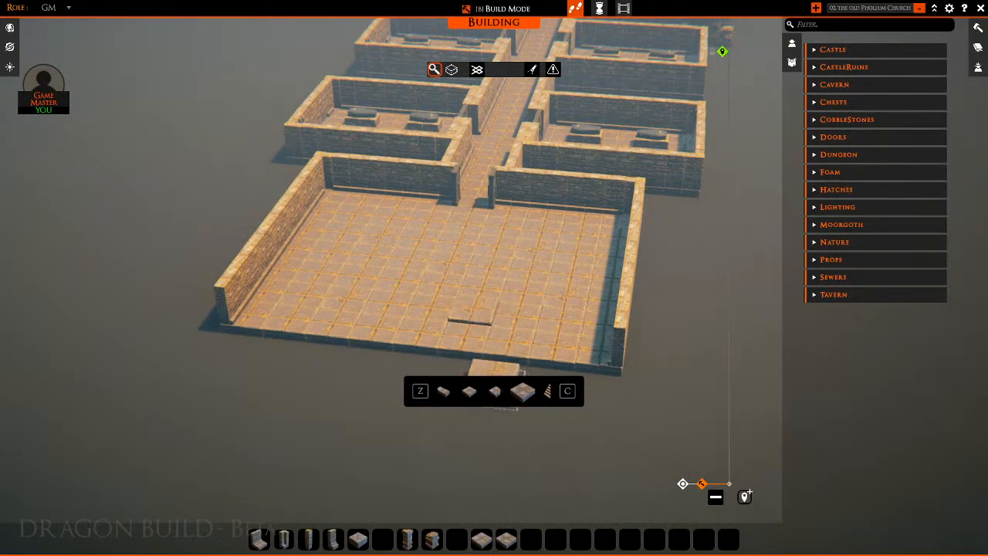
pyautogui.rightClick(486, 370)
pyautogui.press('w')
pyautogui.press('s')
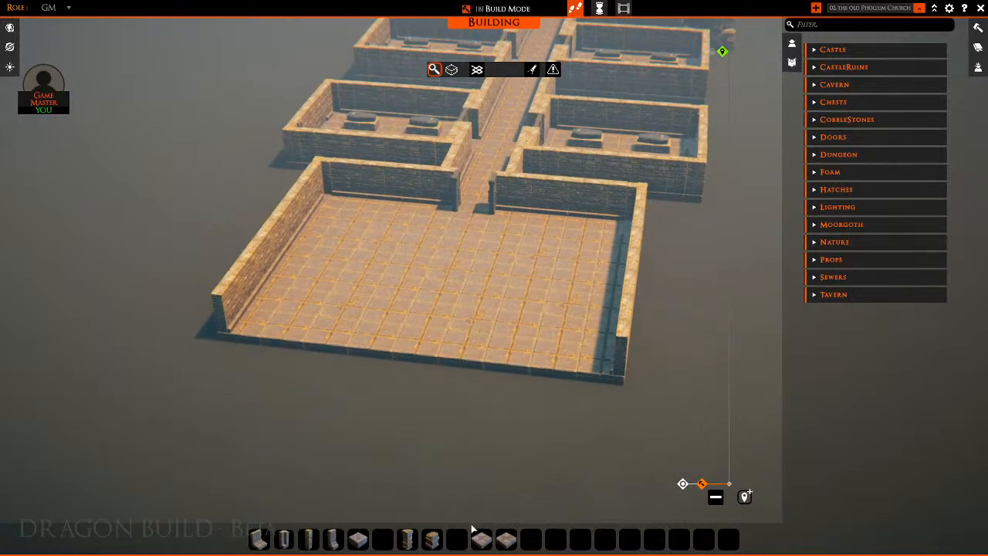
pyautogui.press('s')
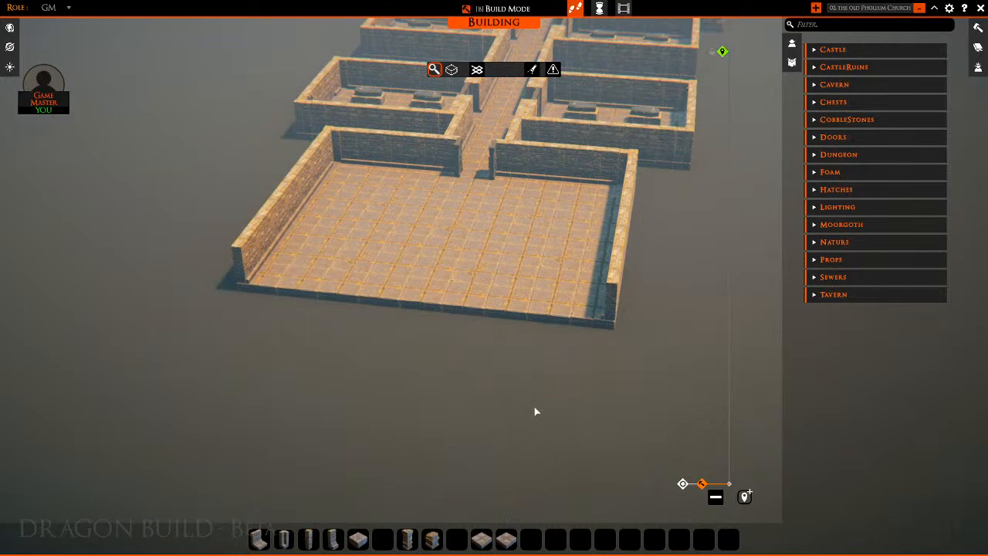
pyautogui.press('s')
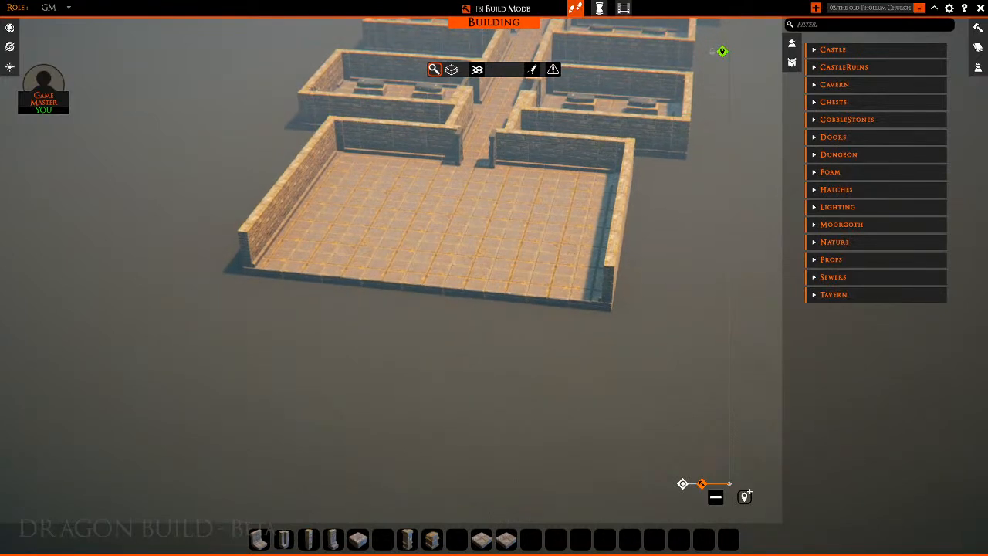
pyautogui.click(481, 539)
pyautogui.rightClick(310, 380)
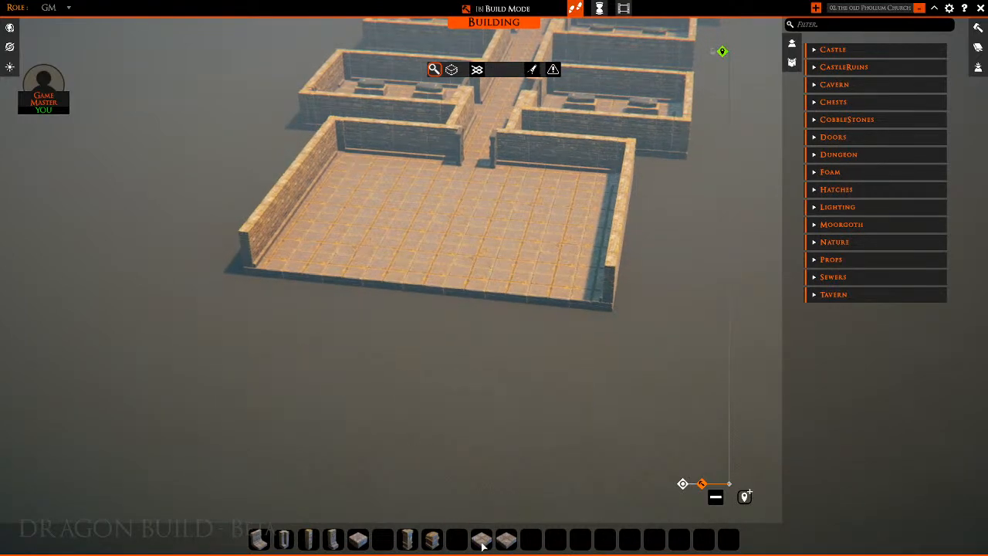
pyautogui.click(482, 545)
pyautogui.rightClick(335, 364)
pyautogui.click(506, 540)
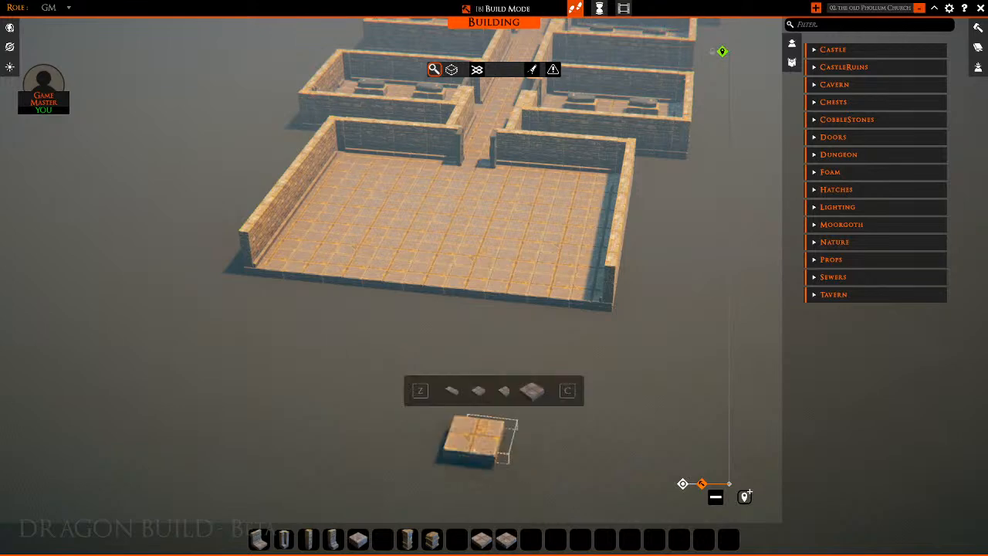
pyautogui.rightClick(412, 351)
pyautogui.press('s')
pyautogui.press('w')
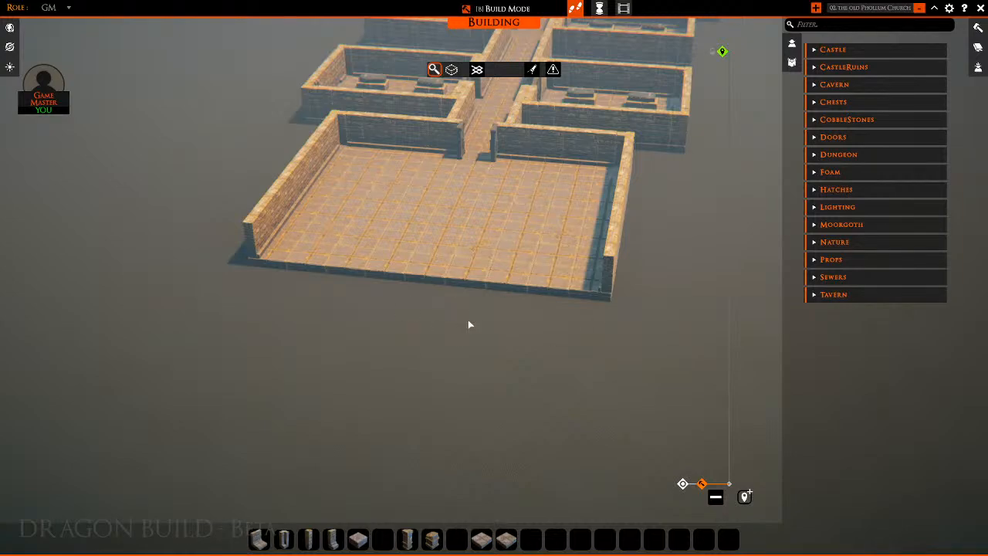
# Place stone corner wall pieces at both outer corners of the front room, rotating the second to suit its side
pyautogui.moveTo(468, 320); pyautogui.dragTo(759, 318, button='middle')
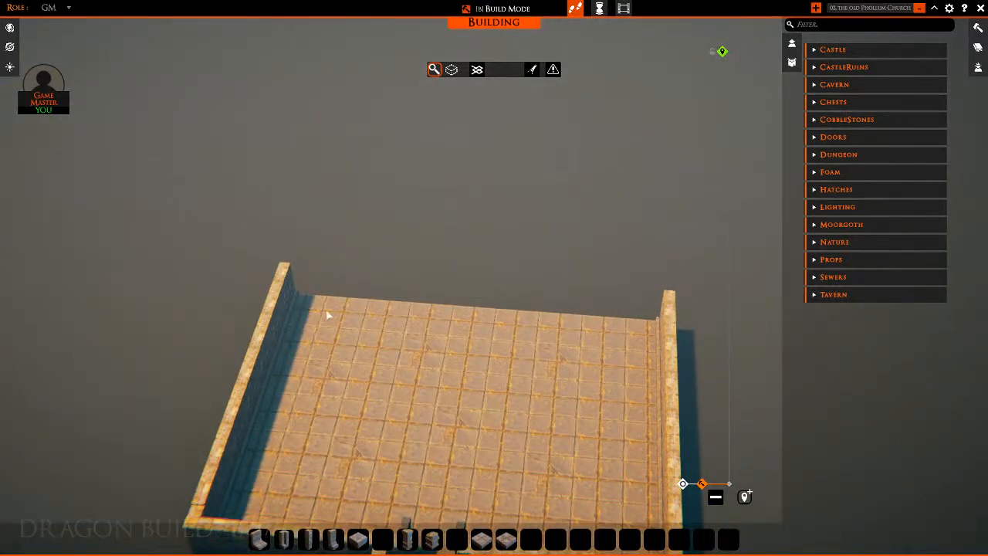
pyautogui.click(283, 538)
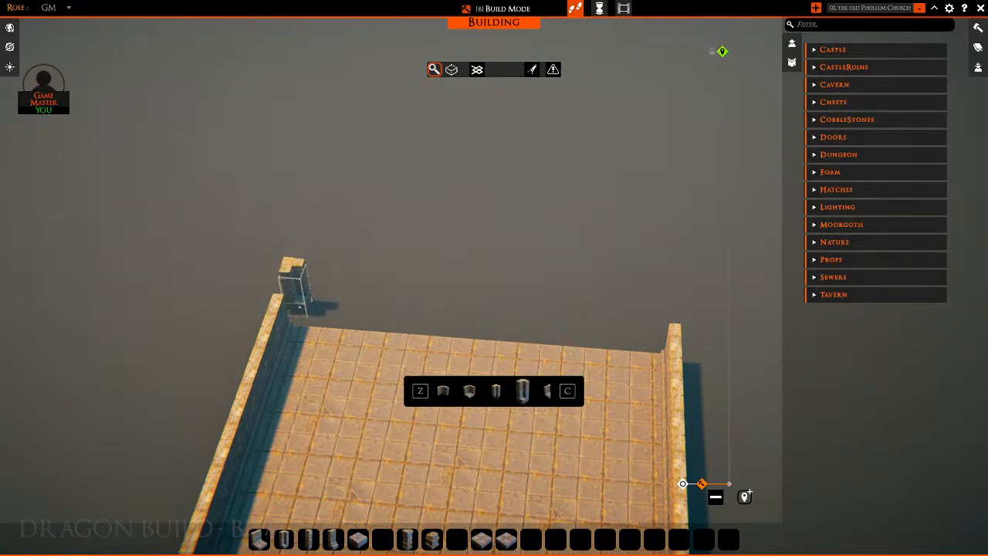
pyautogui.click(299, 307)
pyautogui.press('d')
pyautogui.press('r')
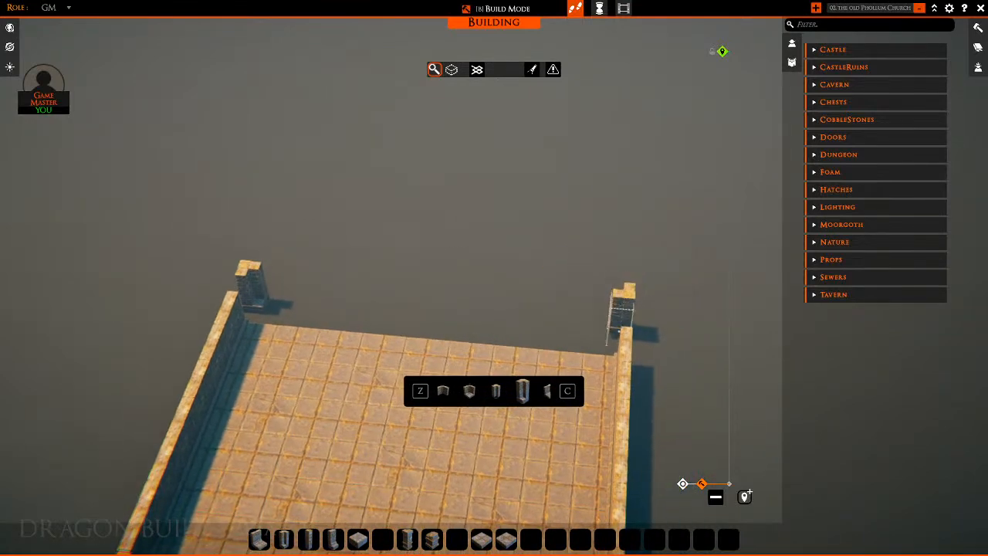
pyautogui.click(622, 308)
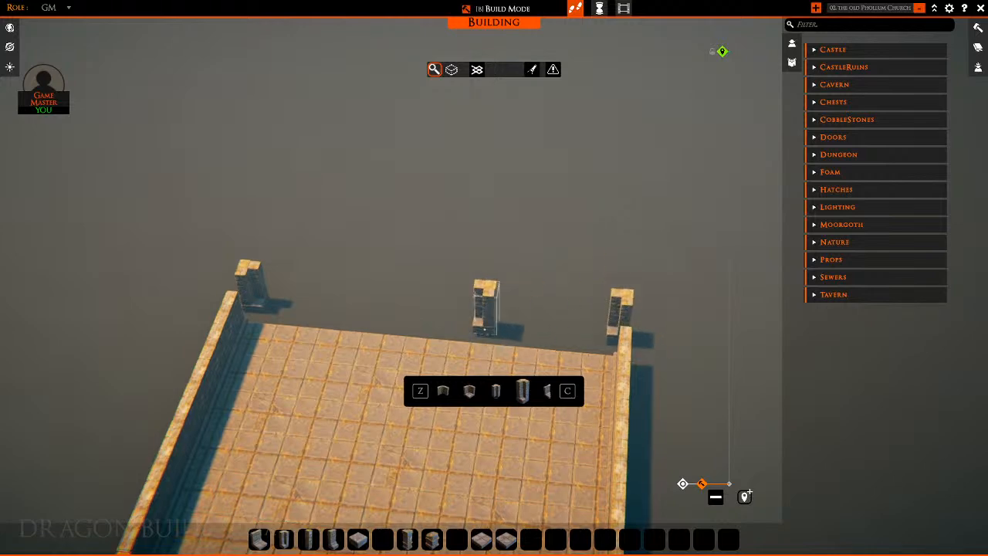
pyautogui.moveTo(486, 329); pyautogui.dragTo(647, 338, button='right')
# Run a row of stone wall tiles along the front room's open outer edge between the two corner pieces
pyautogui.press('w')
pyautogui.press('d')
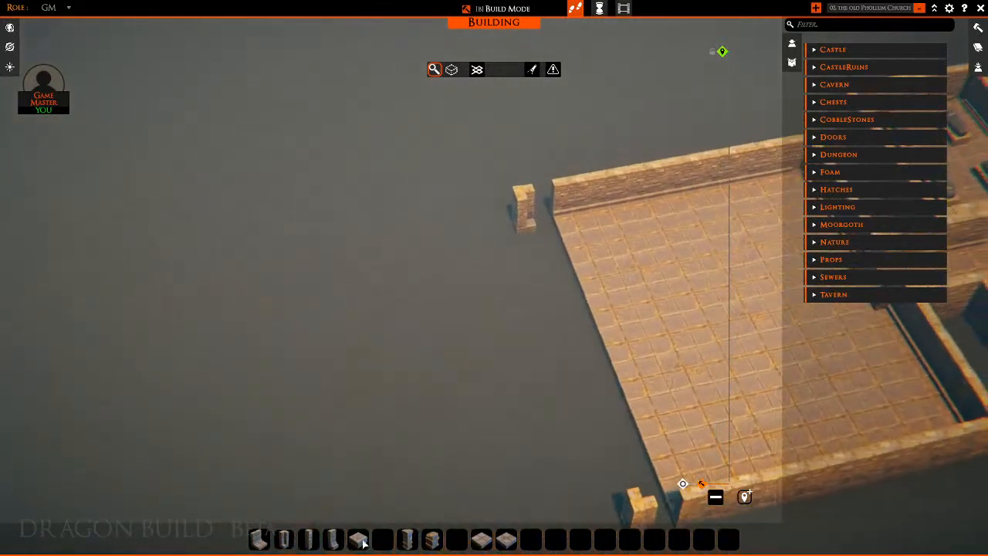
pyautogui.click(259, 539)
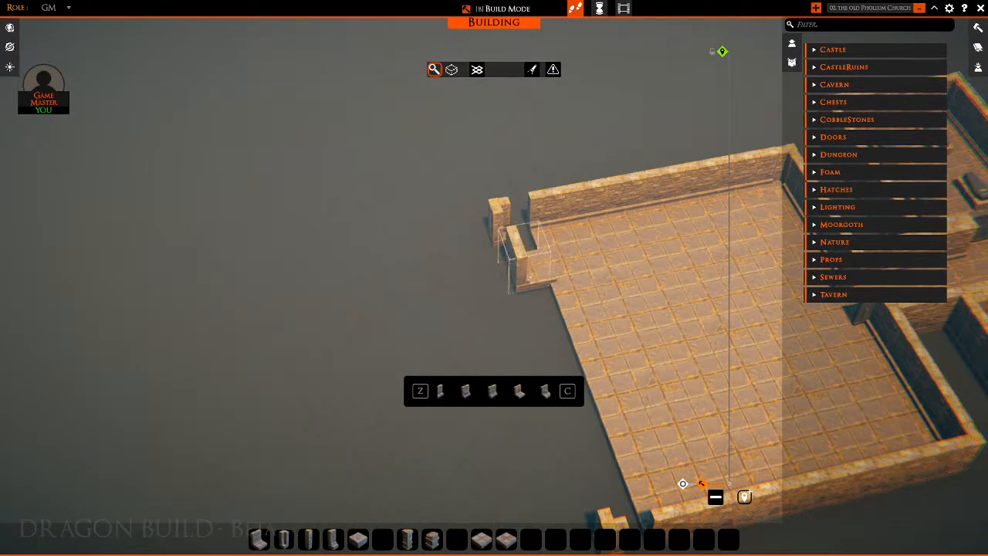
pyautogui.moveTo(525, 263); pyautogui.dragTo(610, 409)
pyautogui.press('s')
pyautogui.rightClick(582, 296)
pyautogui.press('d')
pyautogui.press('q')
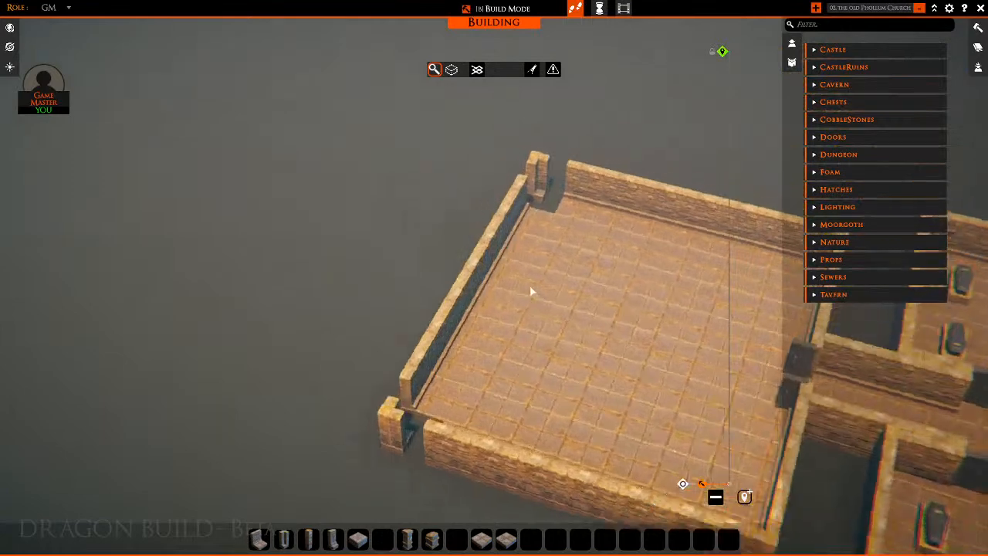
pyautogui.moveTo(530, 286); pyautogui.dragTo(483, 346, button='middle')
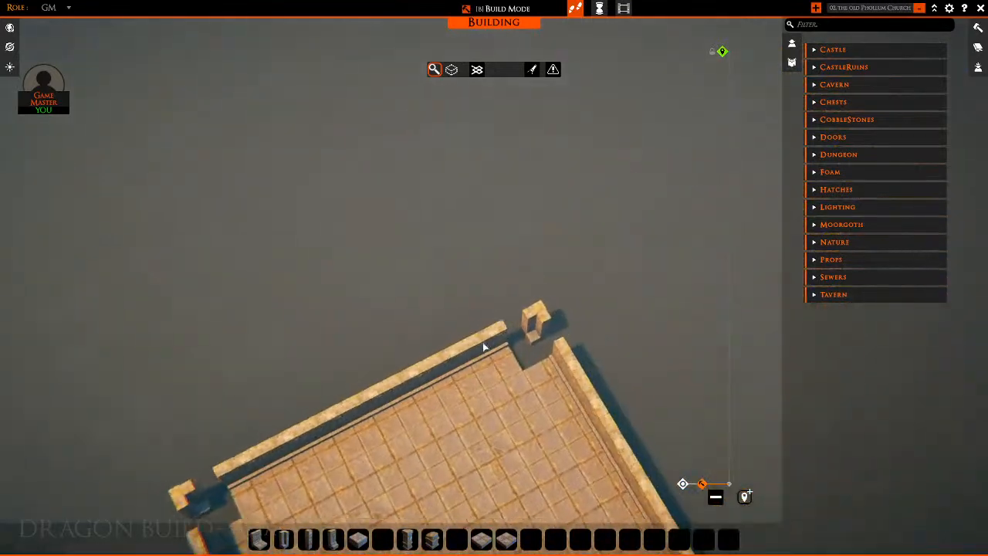
# Close the gaps on both sides of each outer corner piece with narrow stone wall tiles
pyautogui.click(332, 541)
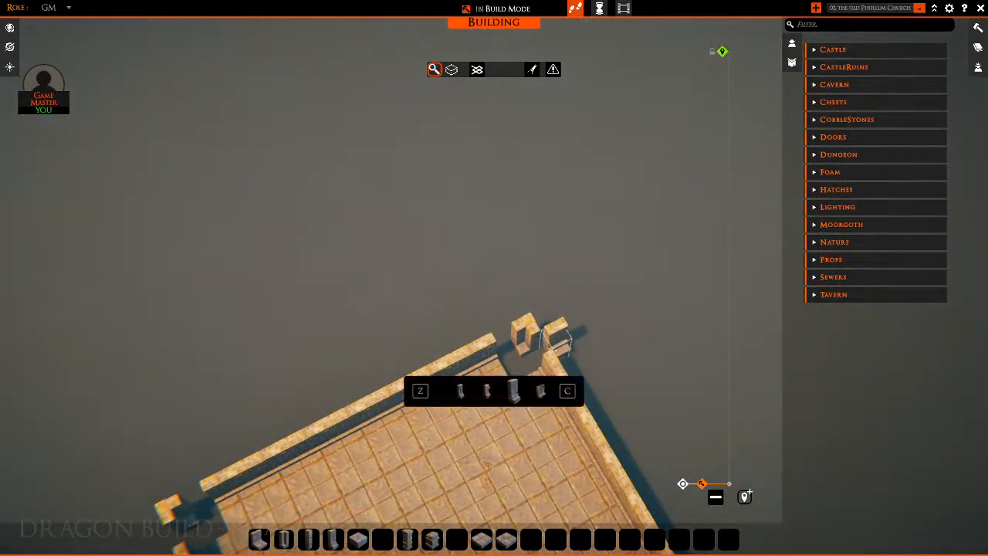
pyautogui.press('a')
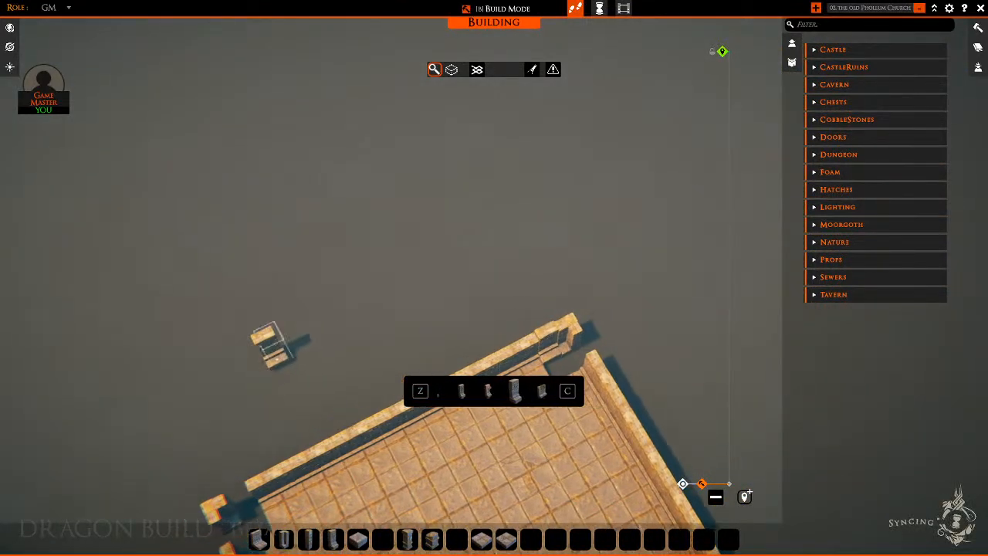
pyautogui.press('s')
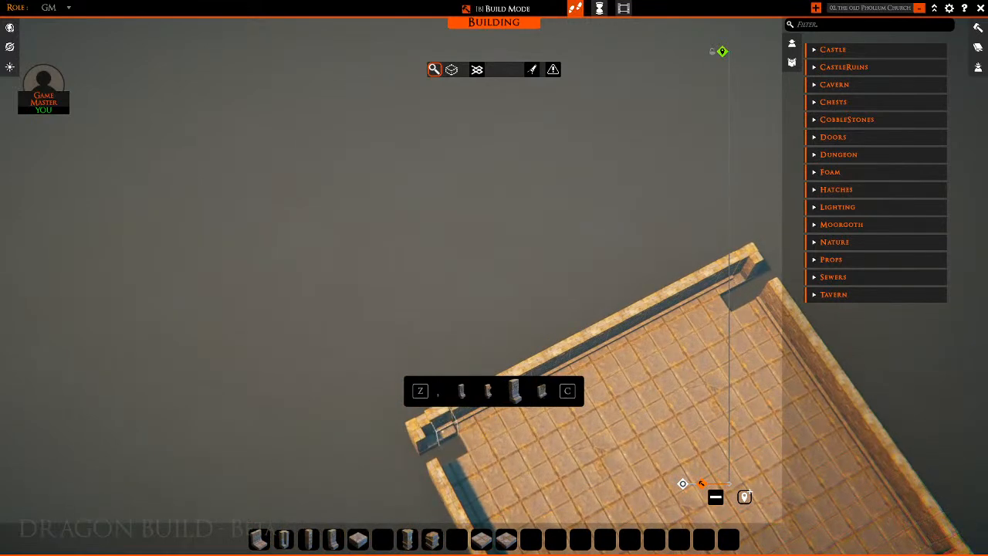
pyautogui.press('s')
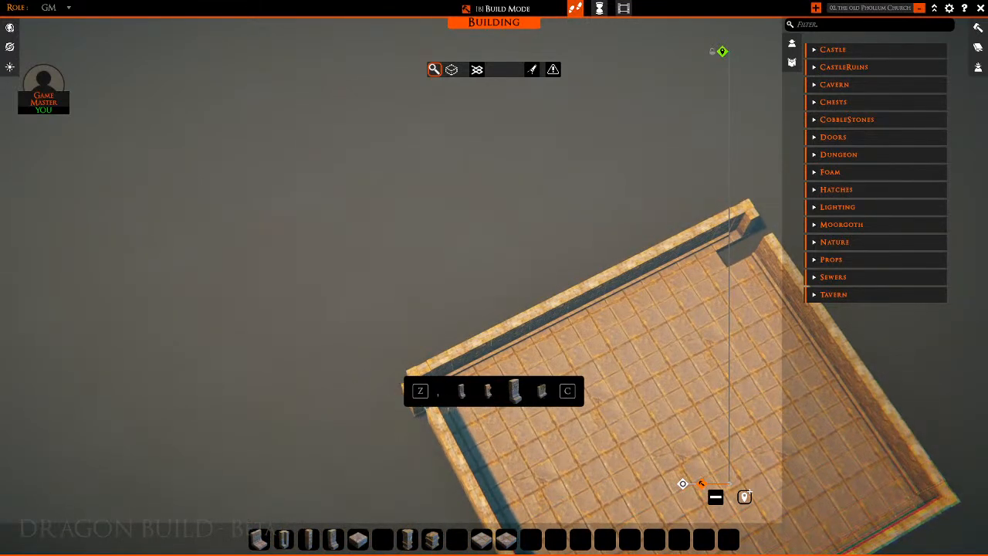
pyautogui.press('d')
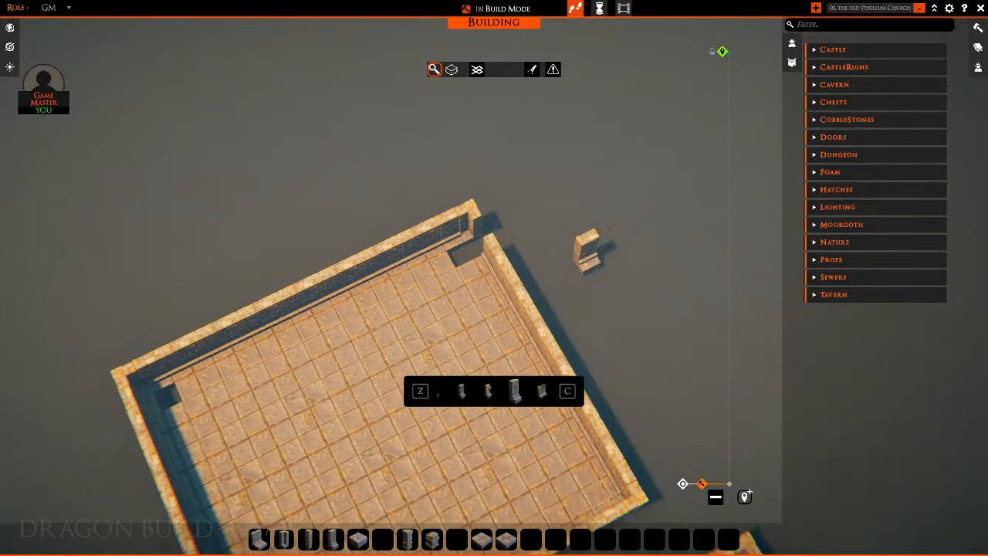
pyautogui.rightClick(387, 307)
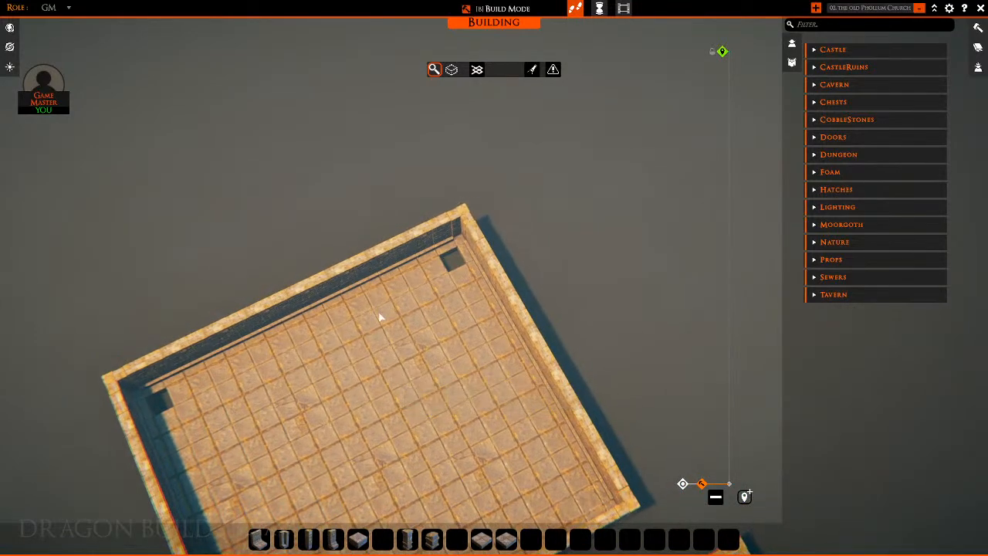
pyautogui.moveTo(381, 316); pyautogui.dragTo(466, 540, button='right')
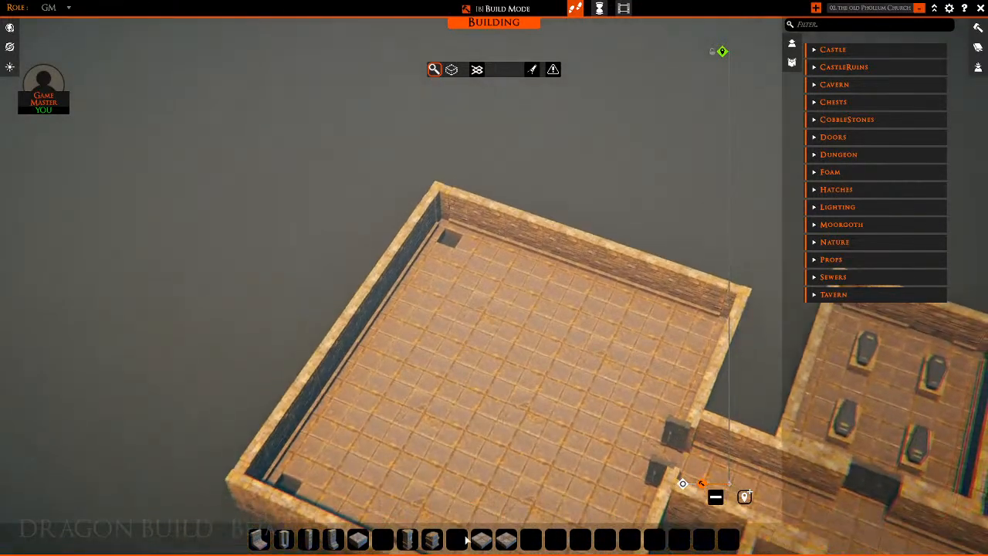
# Fill the two remaining floor gaps in the front room's outer corners with the small square stone floor tile
pyautogui.click(358, 540)
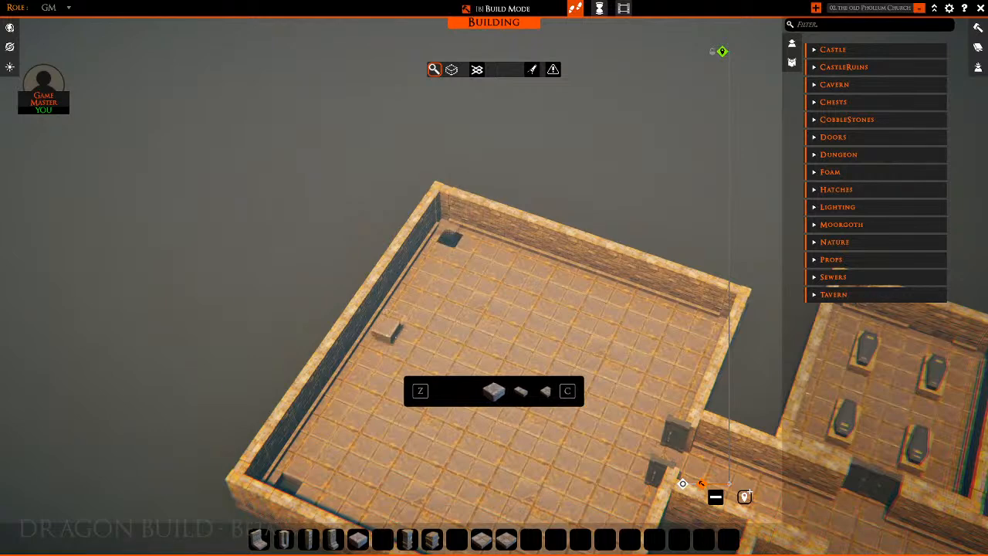
pyautogui.moveTo(387, 330); pyautogui.dragTo(208, 334, button='right')
pyautogui.press('a')
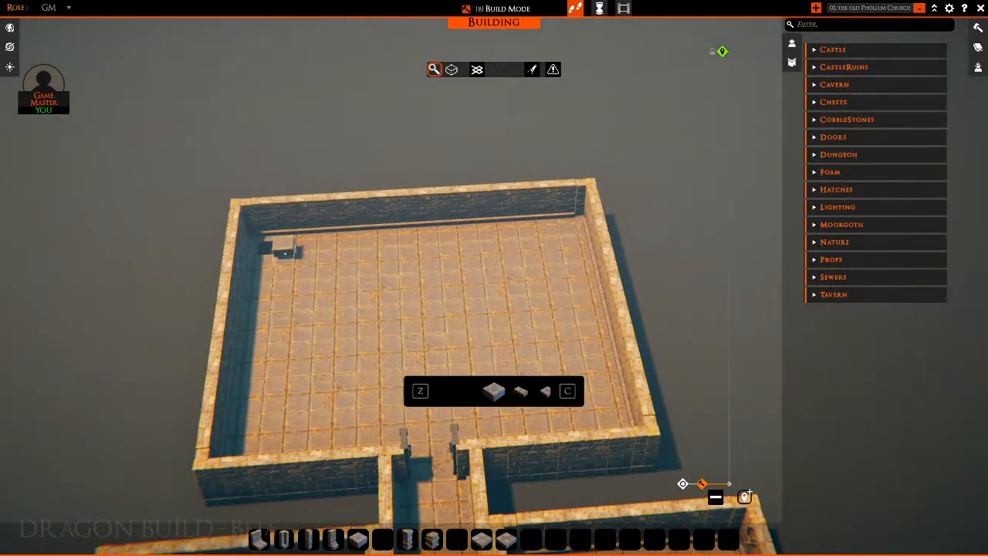
pyautogui.rightClick(492, 283)
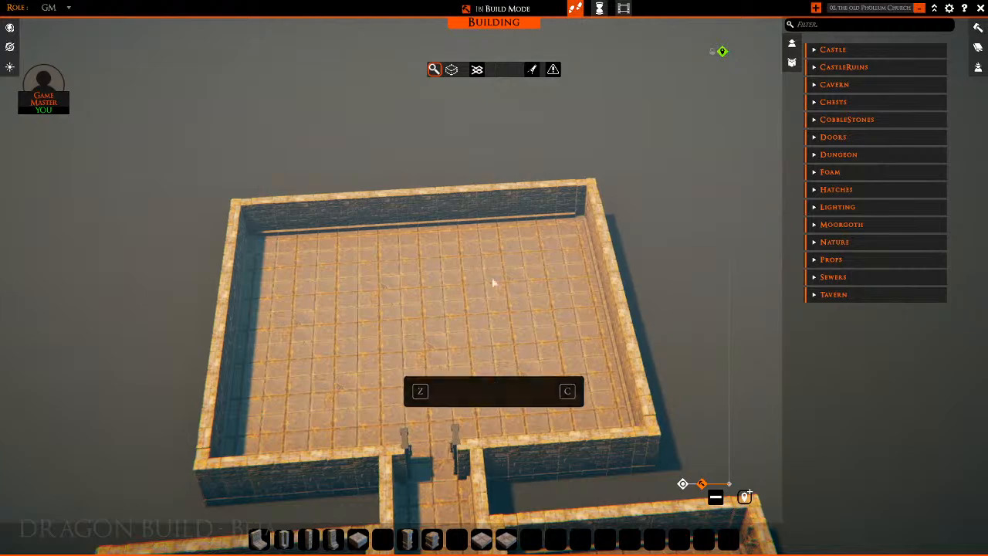
# Try a row of four stone columns in the front room plus a fifth opposite them, and undo them all
pyautogui.moveTo(492, 282); pyautogui.dragTo(360, 221, button='right')
pyautogui.press('w')
pyautogui.press('a')
pyautogui.press('d')
pyautogui.press('w')
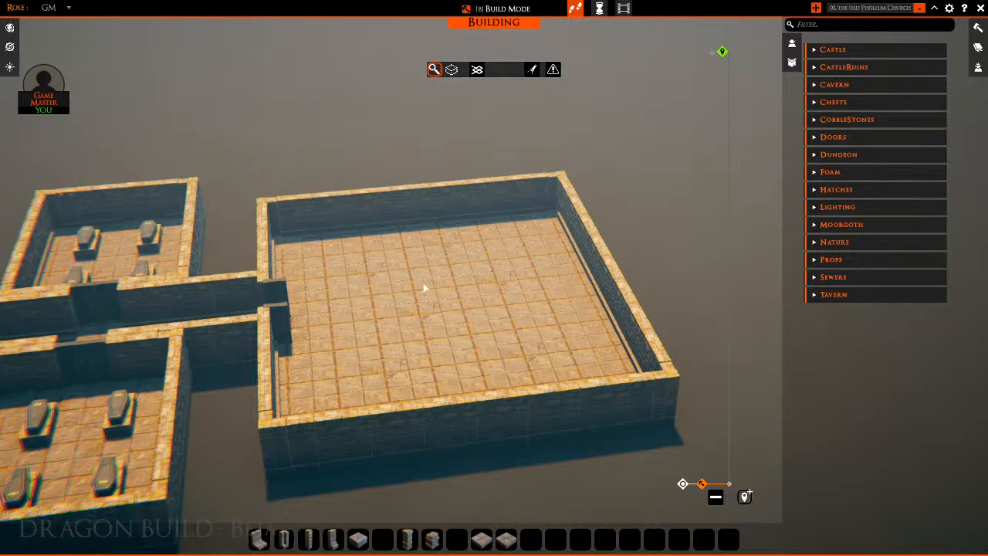
pyautogui.click(408, 540)
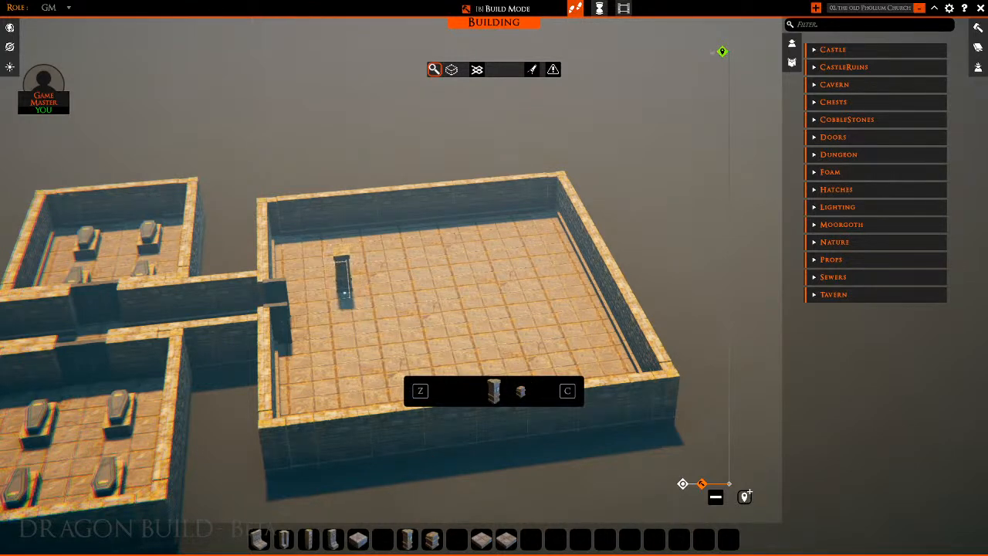
pyautogui.click(344, 290)
pyautogui.click(402, 284)
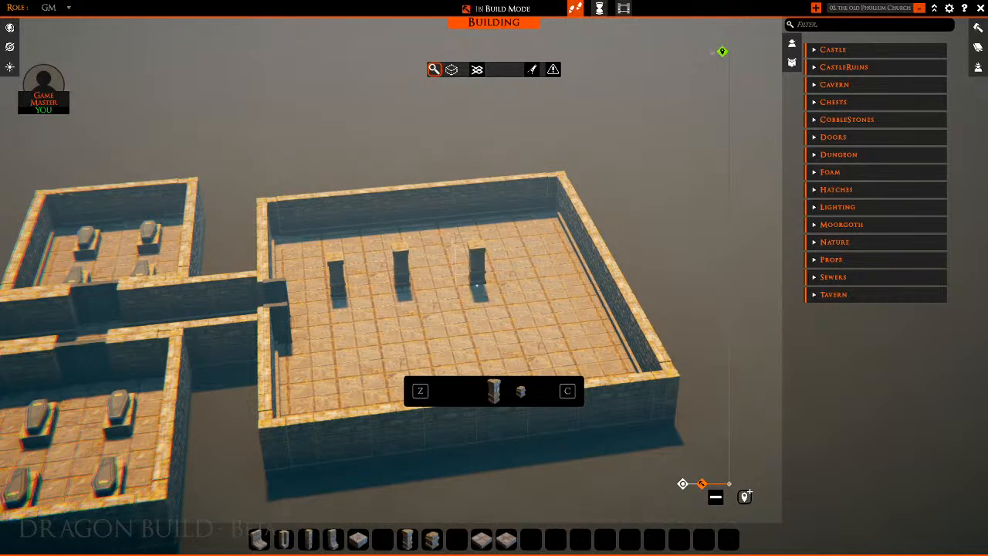
pyautogui.click(464, 281)
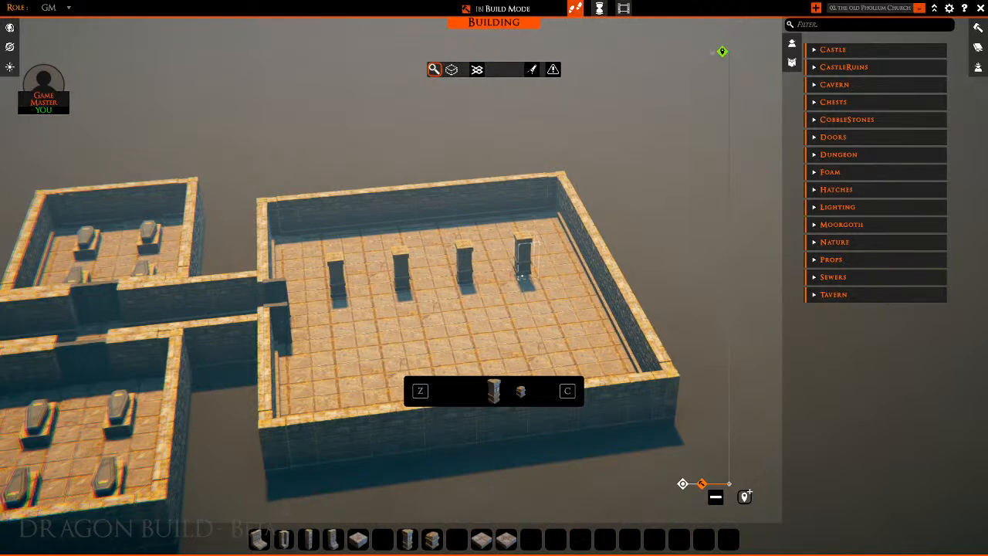
pyautogui.click(525, 277)
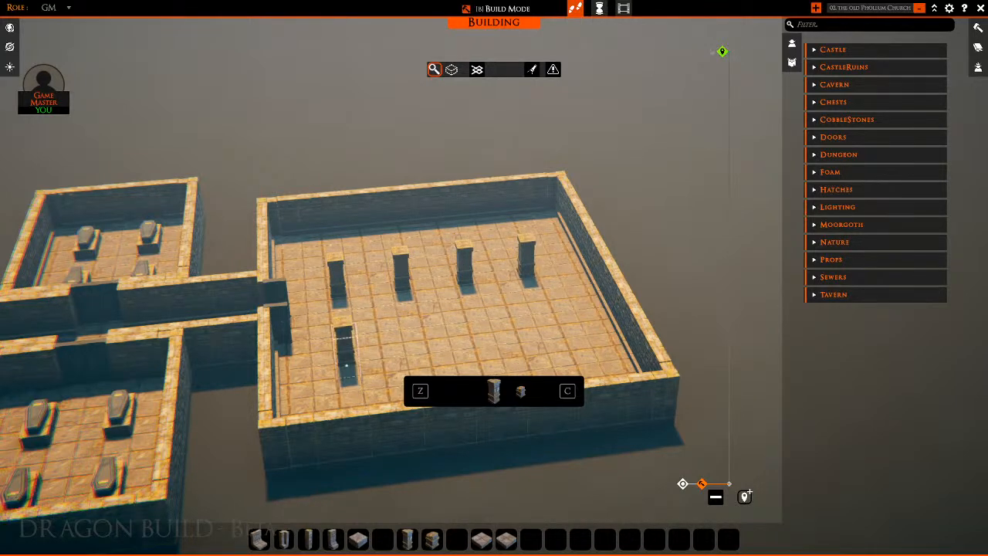
pyautogui.click(347, 364)
pyautogui.moveTo(346, 364); pyautogui.dragTo(505, 343, button='middle')
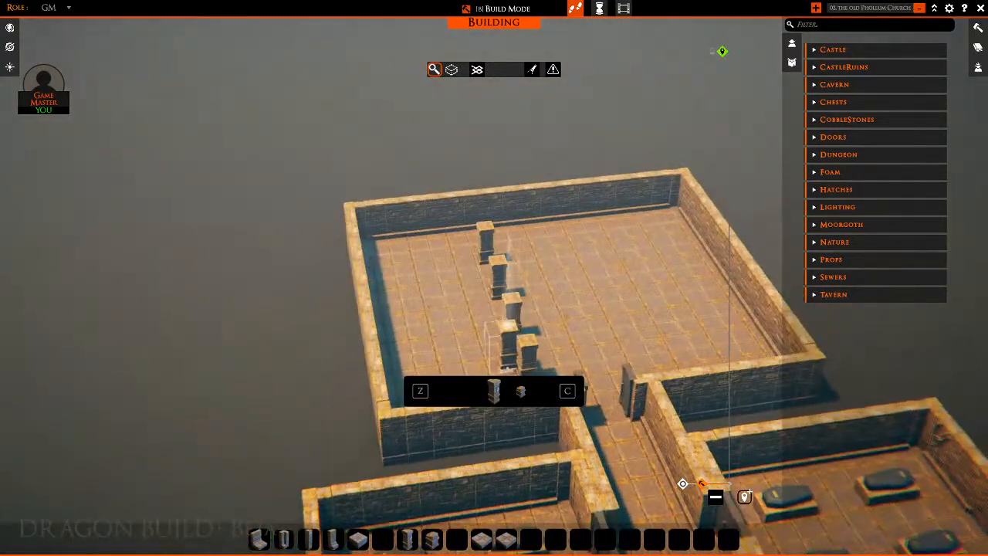
pyautogui.hotkey('ctrl', 'z')
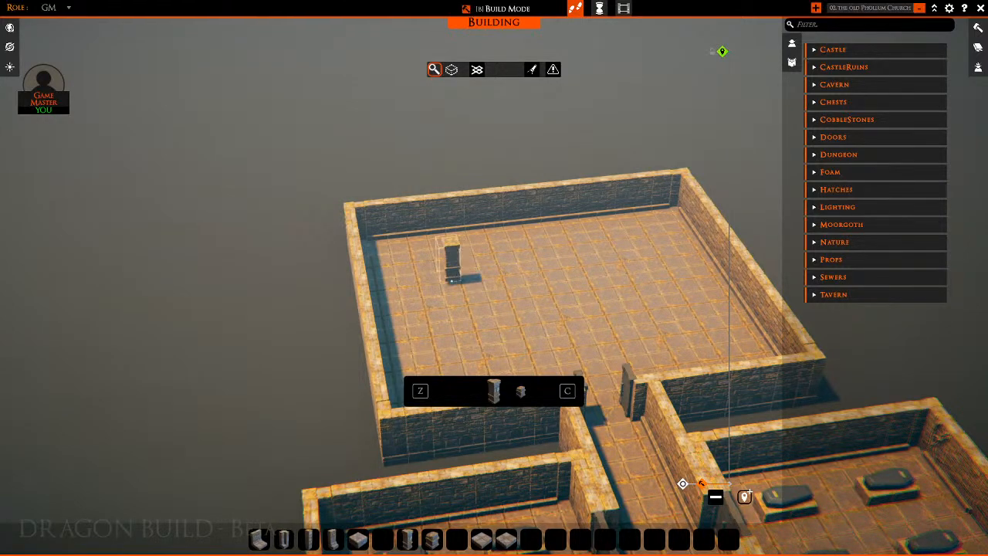
# Place four evenly spaced stone columns in the front room, running from left of the double doors towards the far wall
pyautogui.moveTo(562, 280); pyautogui.dragTo(498, 419, button='middle')
pyautogui.press('s')
pyautogui.press('w')
pyautogui.press('w')
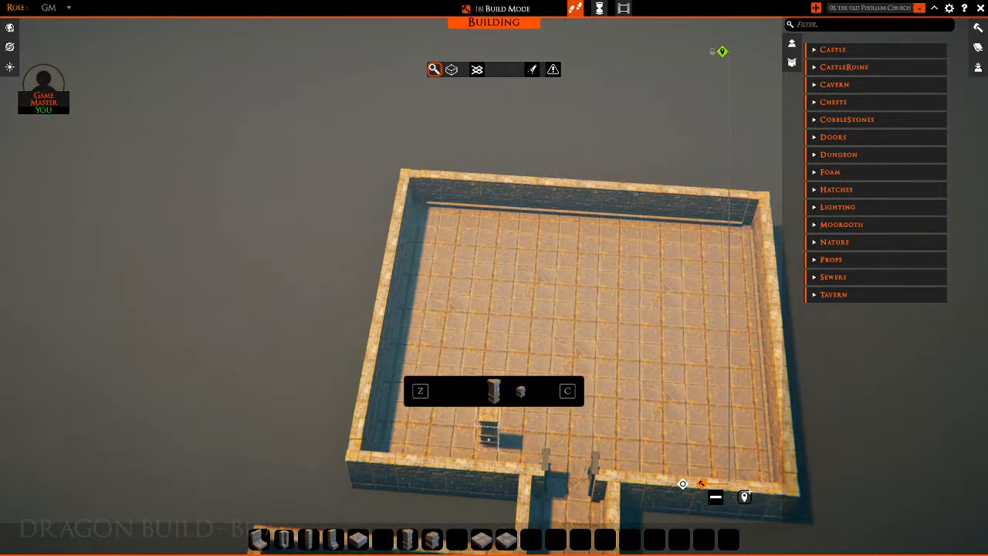
pyautogui.click(470, 419)
pyautogui.press('w')
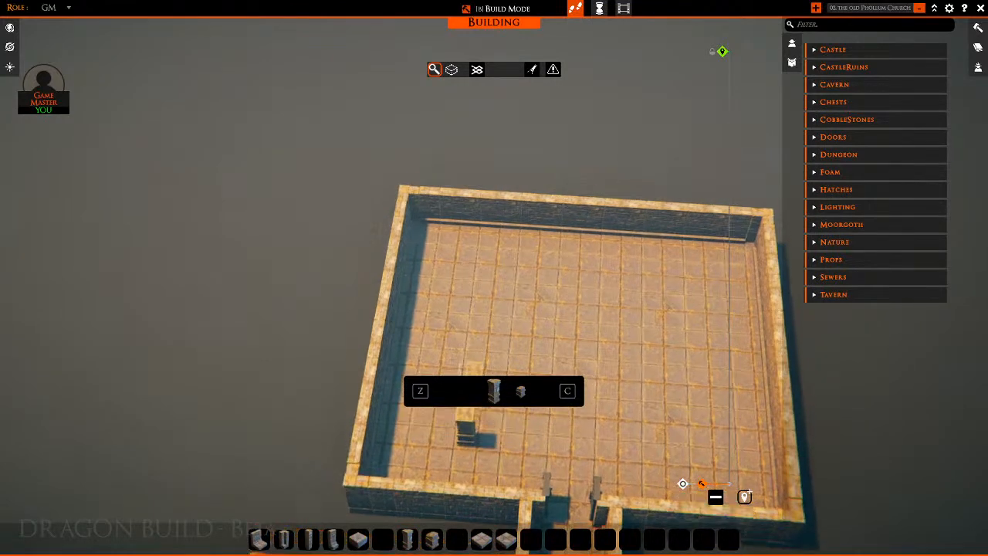
pyautogui.press('w')
pyautogui.click(480, 344)
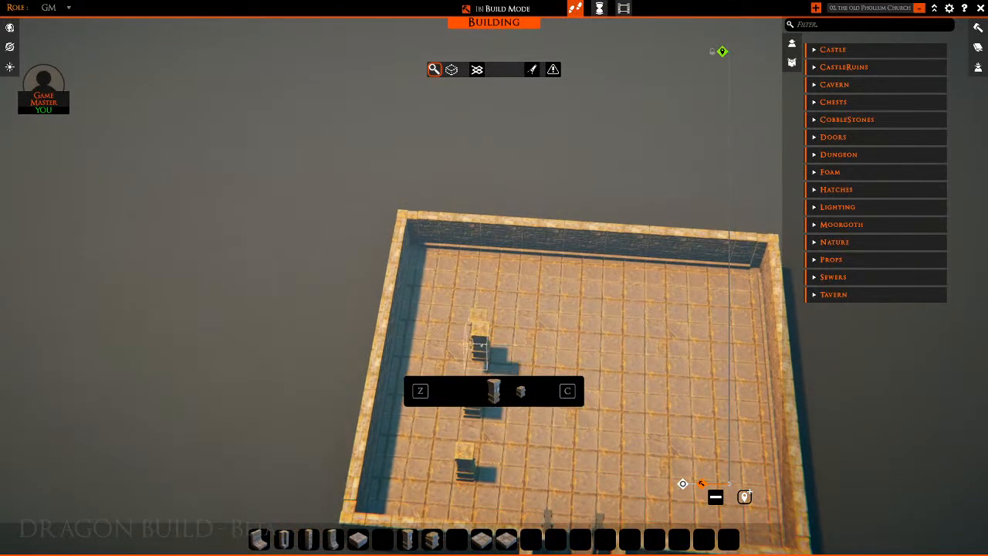
pyautogui.click(489, 298)
# Place a matching parallel row of four stone columns on the opposite side of the front room
pyautogui.press('s')
pyautogui.press('s')
pyautogui.press('d')
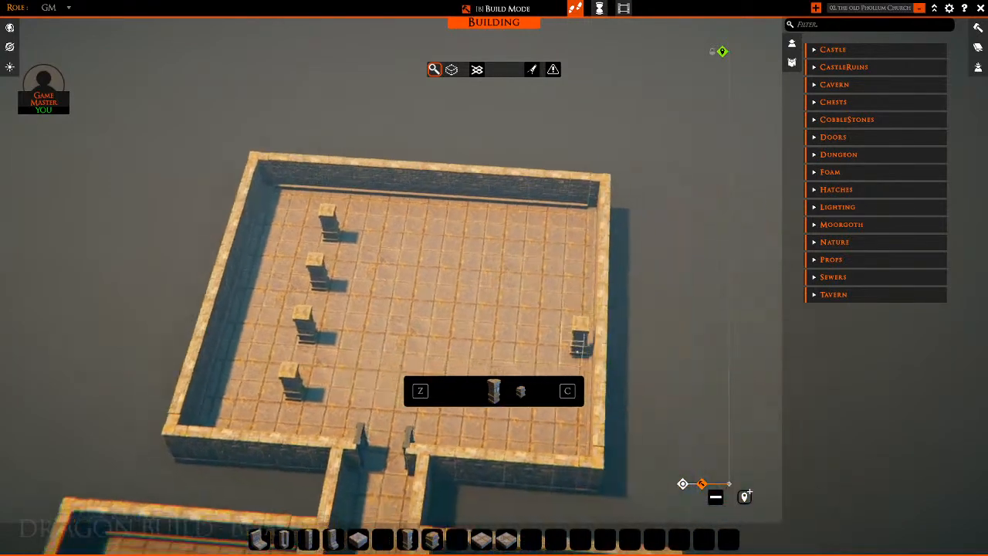
pyautogui.moveTo(384, 352); pyautogui.dragTo(404, 351, button='middle')
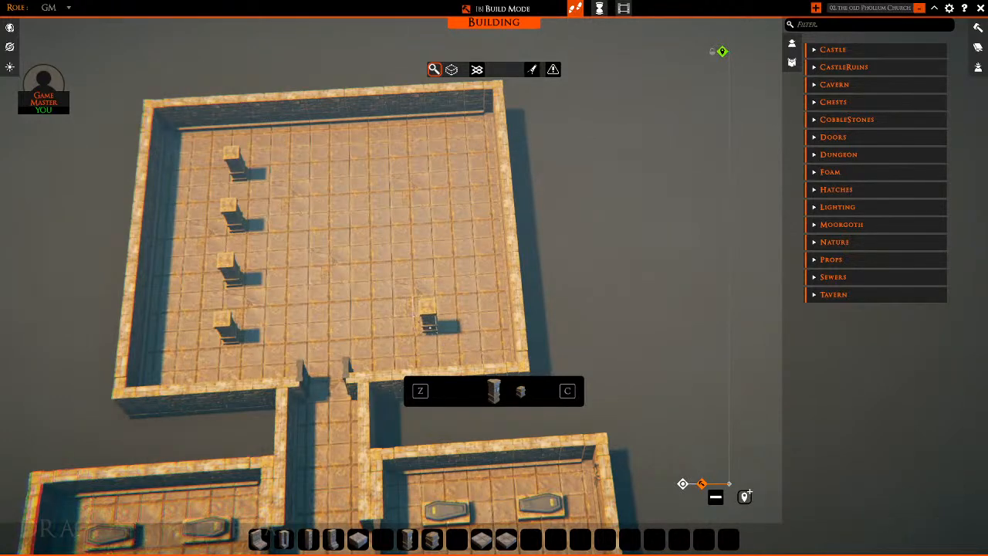
pyautogui.click(426, 317)
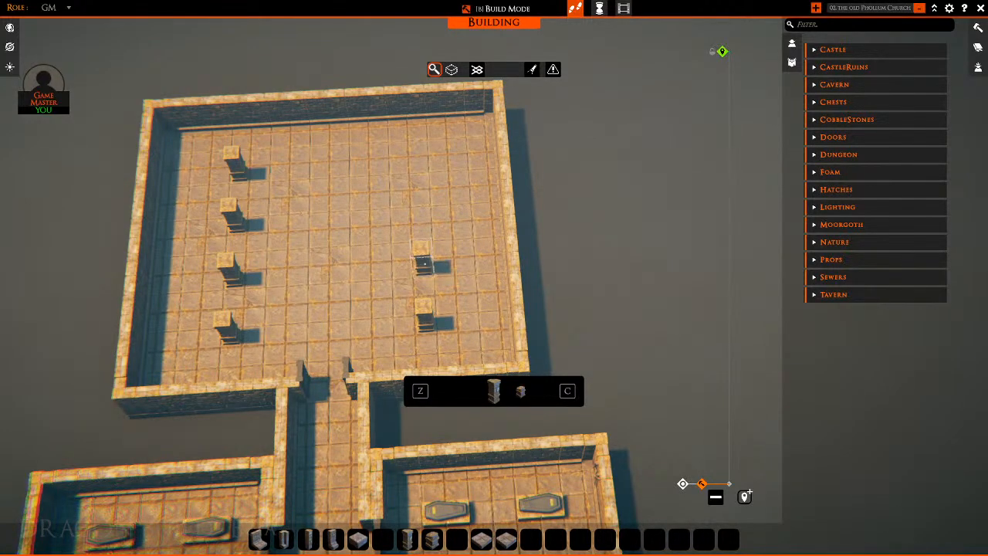
pyautogui.click(424, 263)
pyautogui.click(422, 207)
pyautogui.press('w')
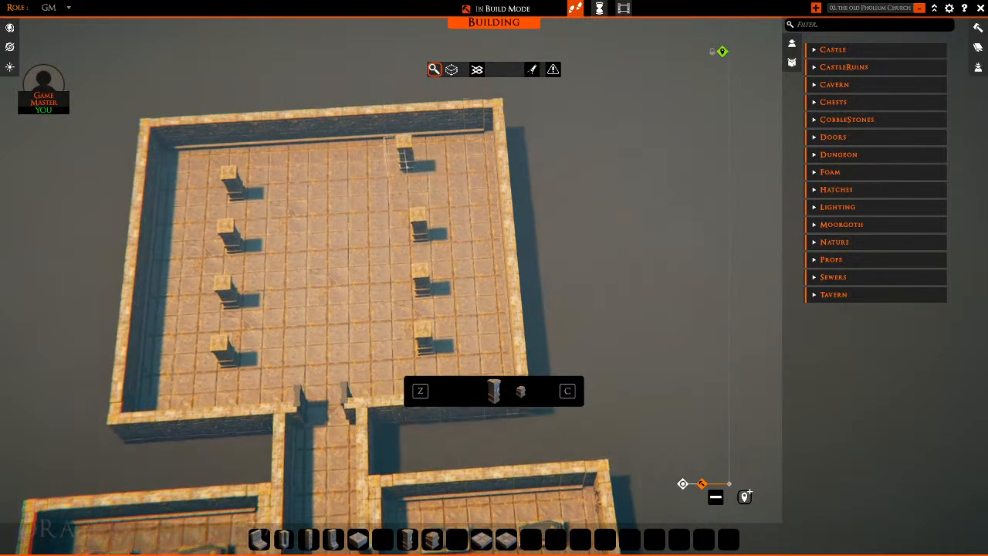
pyautogui.click(419, 172)
pyautogui.press('s')
pyautogui.rightClick(367, 231)
pyautogui.press('a')
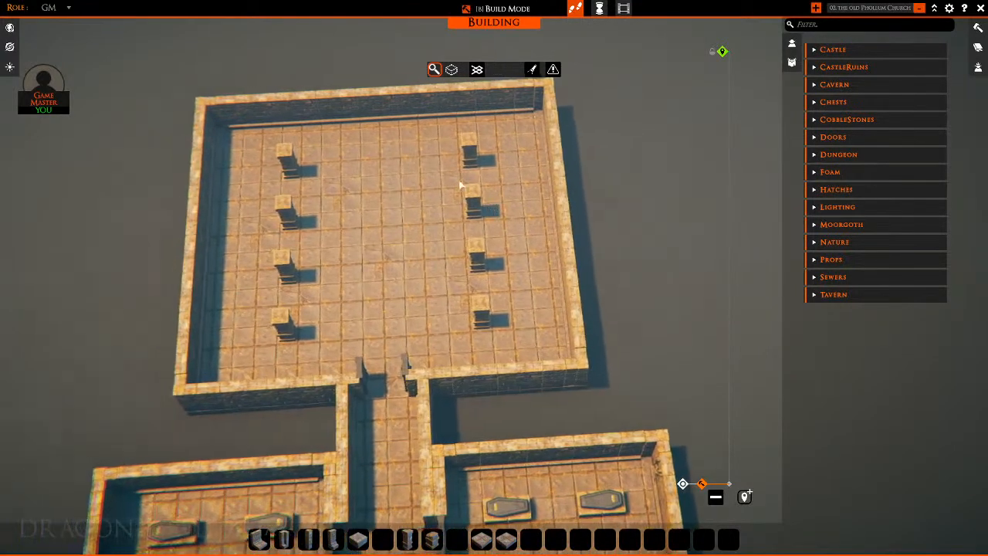
# Replace the left row's second column from the far wall and the right row's column nearest the doors with broken columns
pyautogui.press('w')
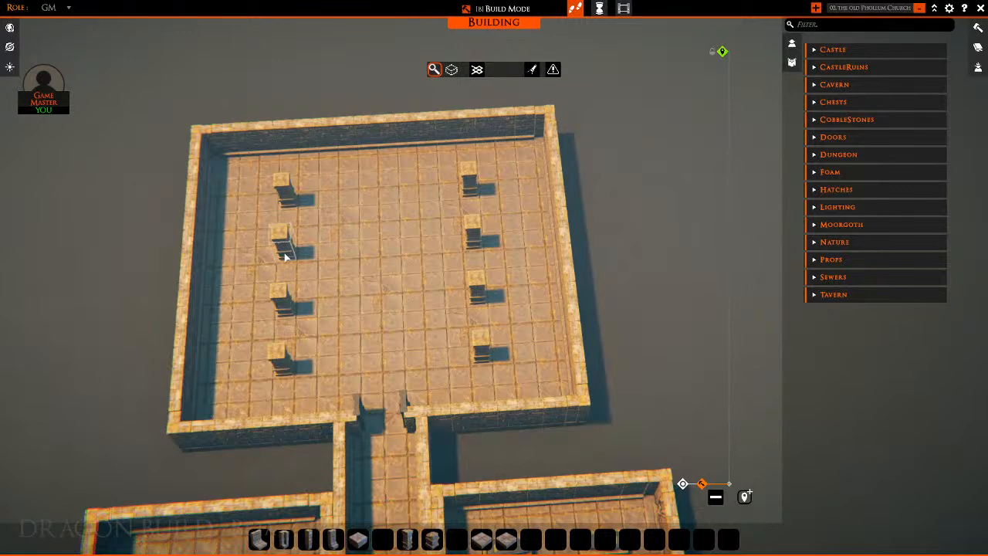
pyautogui.press('Delete')
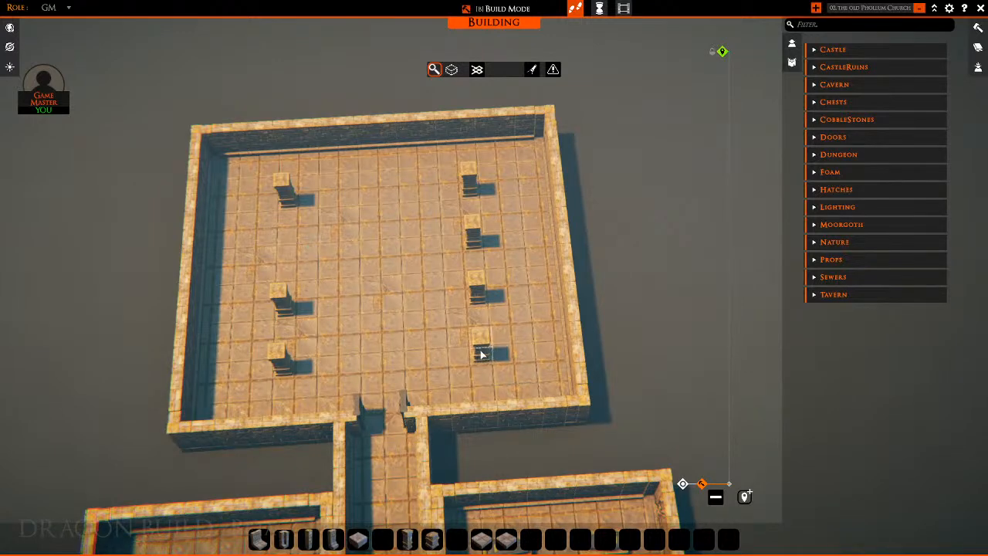
pyautogui.press('Delete')
pyautogui.click(430, 538)
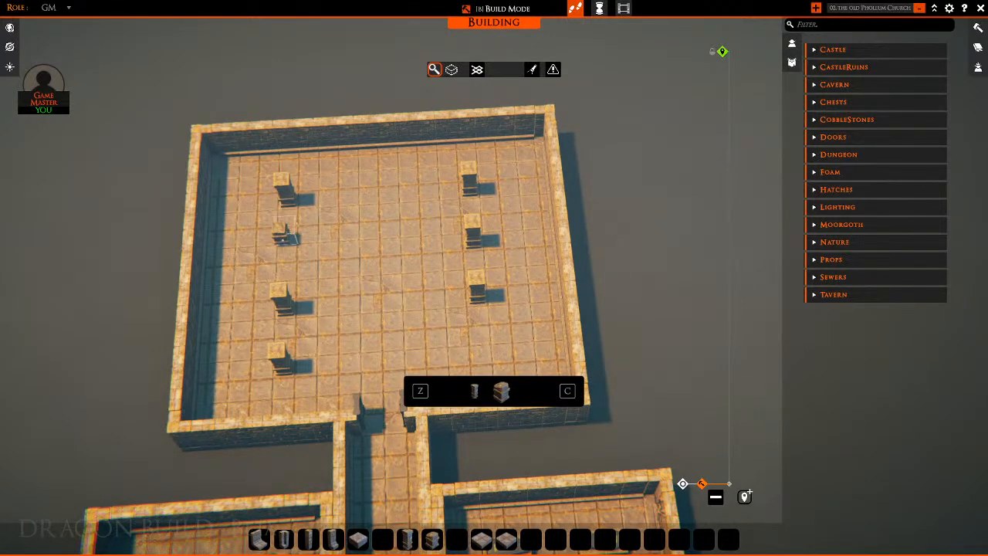
pyautogui.click(299, 251)
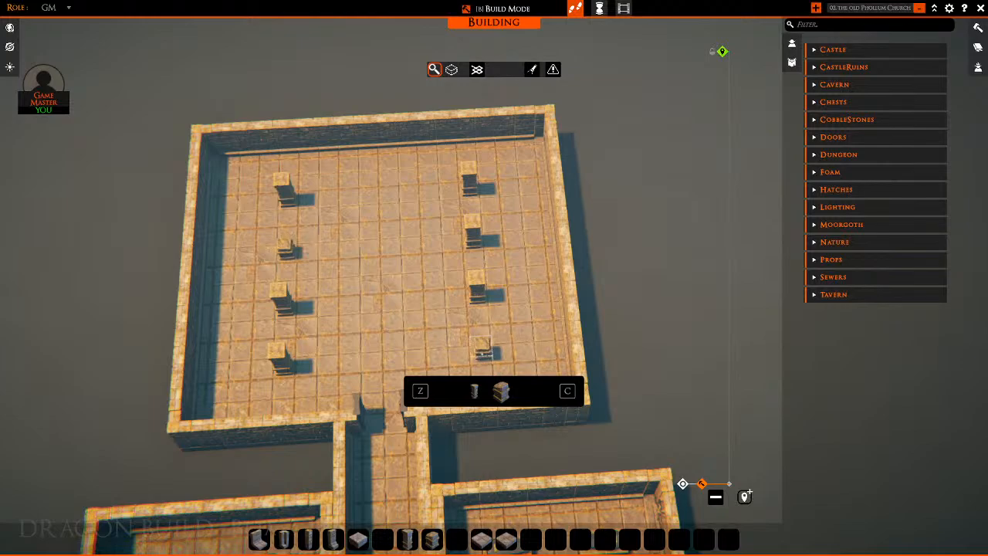
pyautogui.click(481, 352)
pyautogui.press('s')
pyautogui.rightClick(328, 252)
# Place a Rubble prop on the floor beside each of the two broken columns
pyautogui.moveTo(329, 252); pyautogui.dragTo(370, 180, button='middle')
pyautogui.press('w')
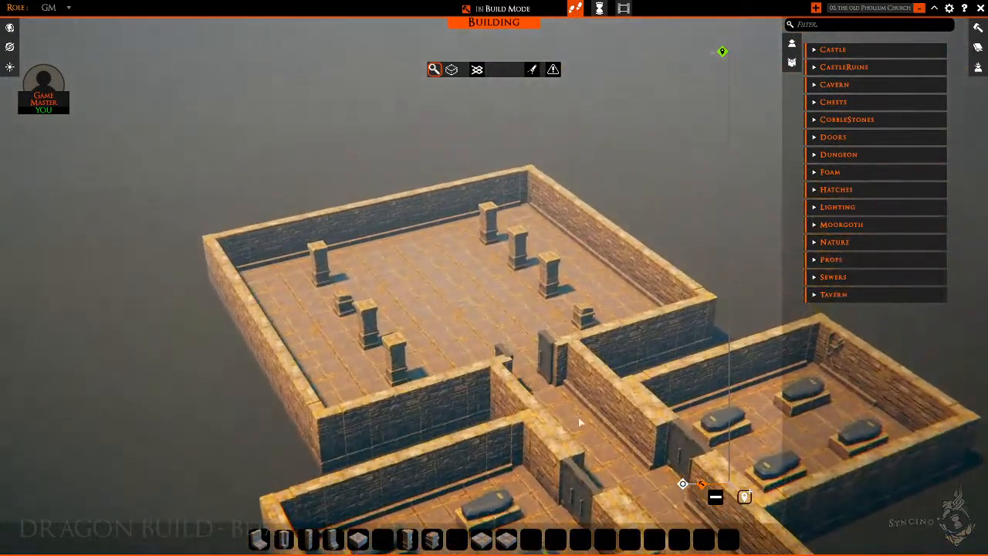
pyautogui.press('w')
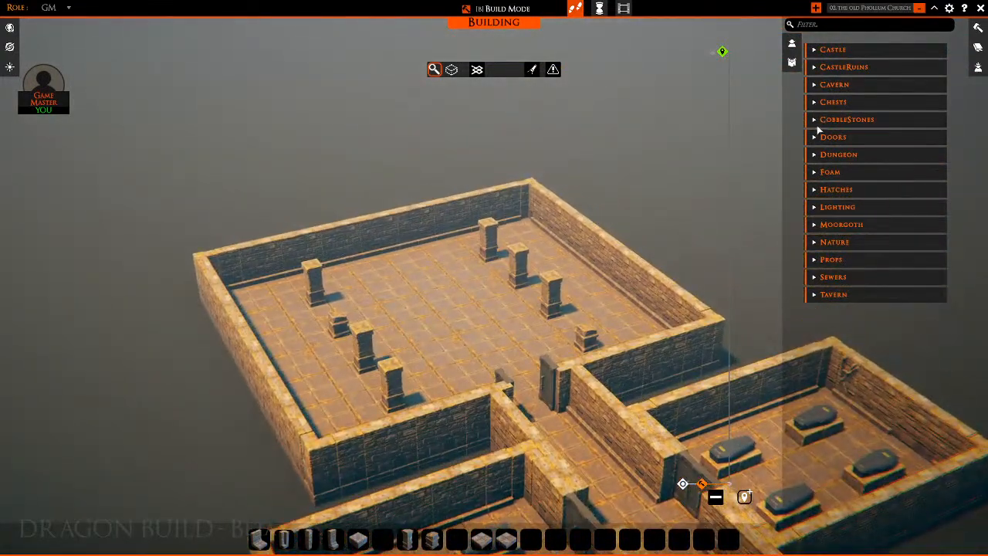
pyautogui.click(814, 264)
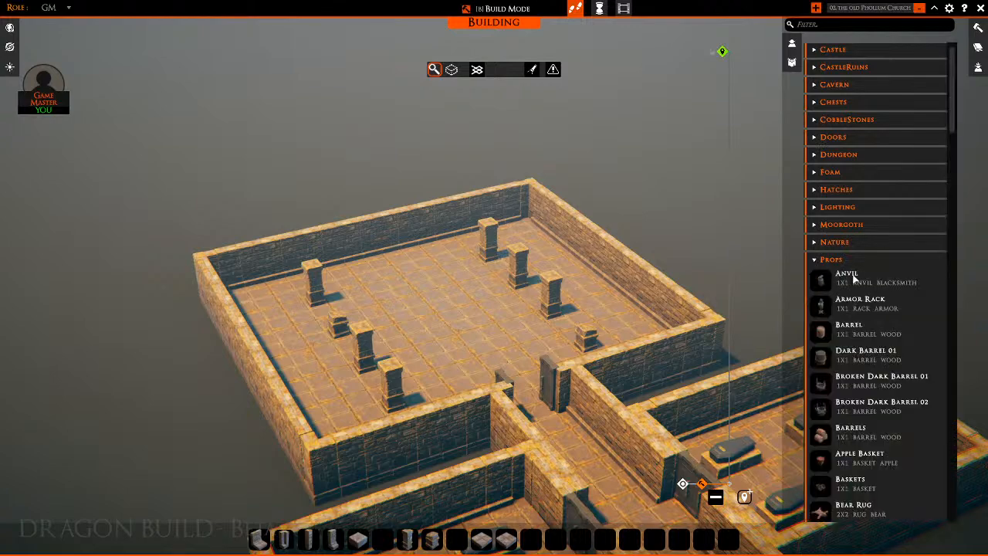
pyautogui.scroll(-10, 855, 279)
pyautogui.scroll(3, 857, 280)
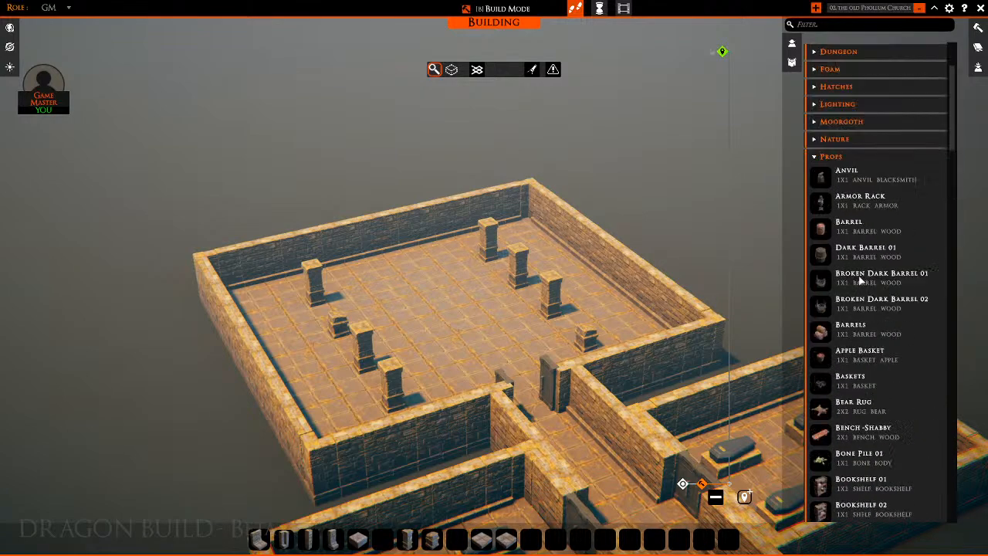
pyautogui.scroll(-8, 859, 280)
pyautogui.scroll(-6, 855, 284)
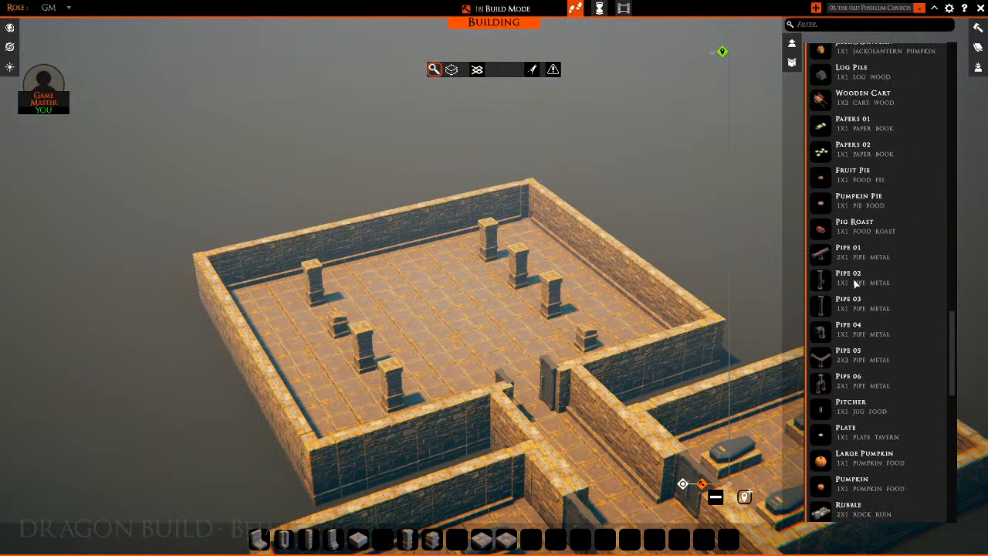
pyautogui.scroll(5, 855, 281)
pyautogui.scroll(-4, 855, 281)
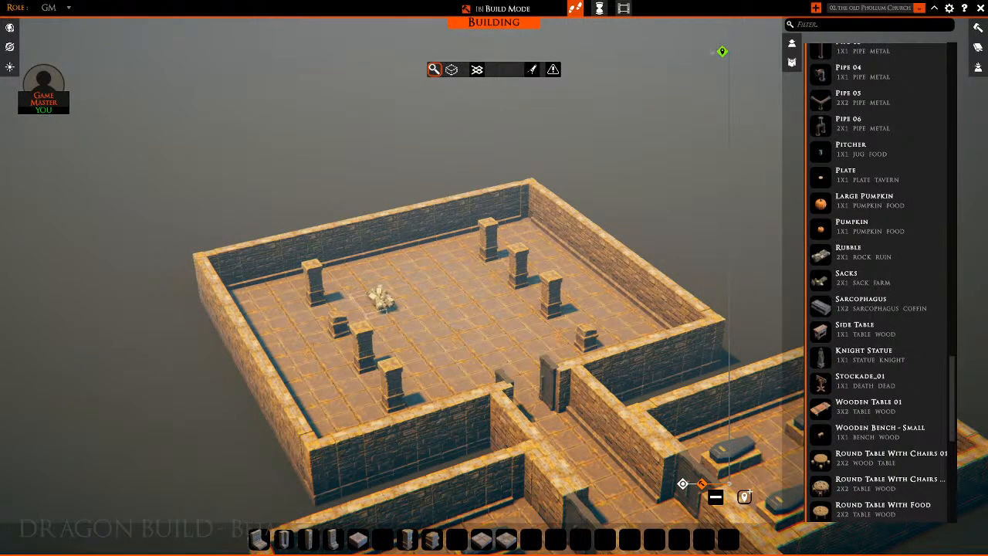
pyautogui.click(372, 317)
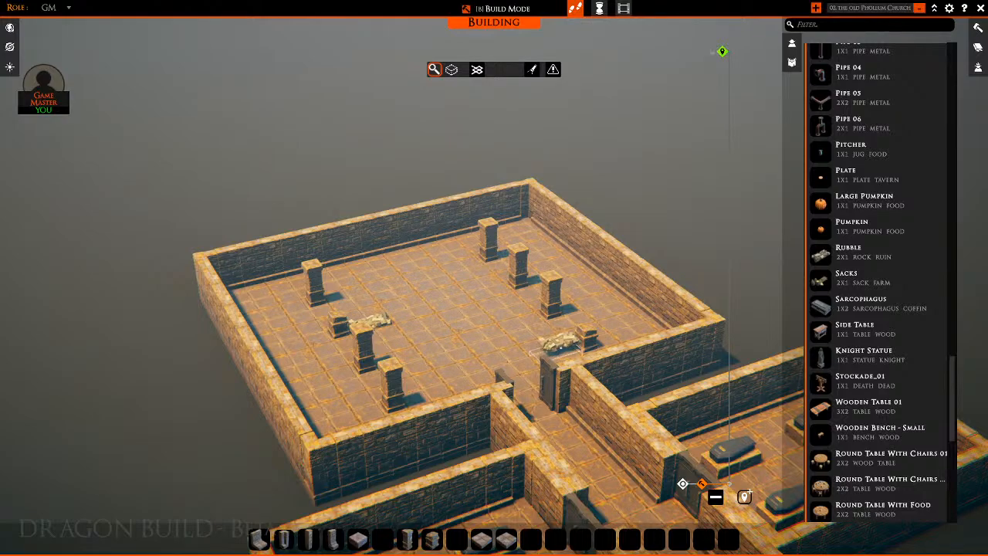
pyautogui.click(559, 355)
pyautogui.rightClick(564, 256)
# Remove the four coffins from their plinths in the room left of the corridor nearest the columned room
pyautogui.moveTo(563, 256); pyautogui.dragTo(539, 294, button='middle')
pyautogui.press('s')
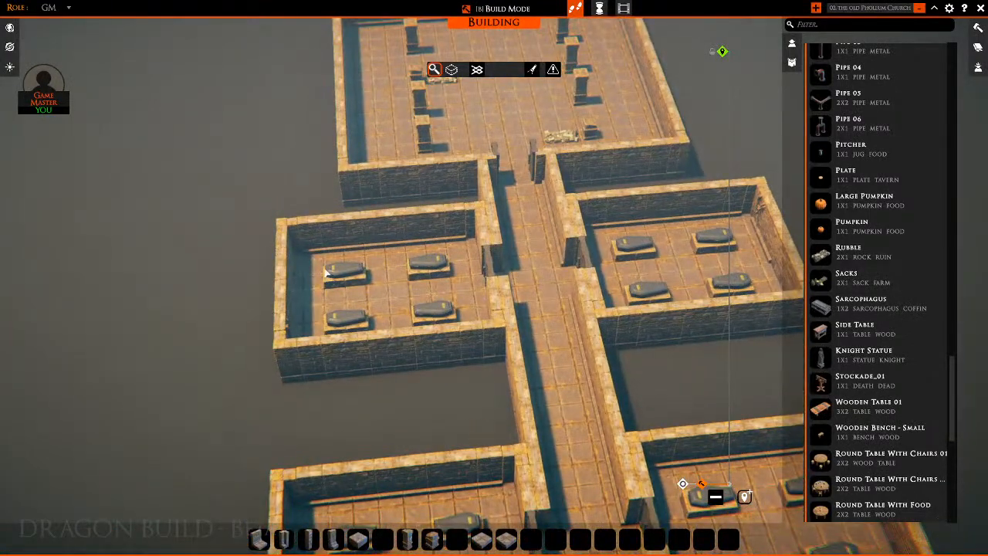
pyautogui.rightClick(366, 283)
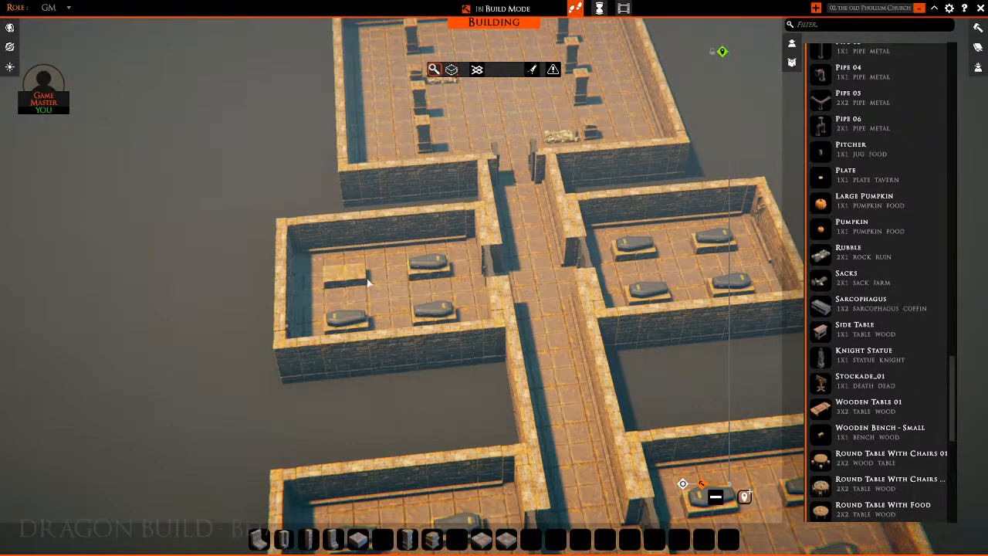
pyautogui.rightClick(437, 264)
pyautogui.rightClick(433, 309)
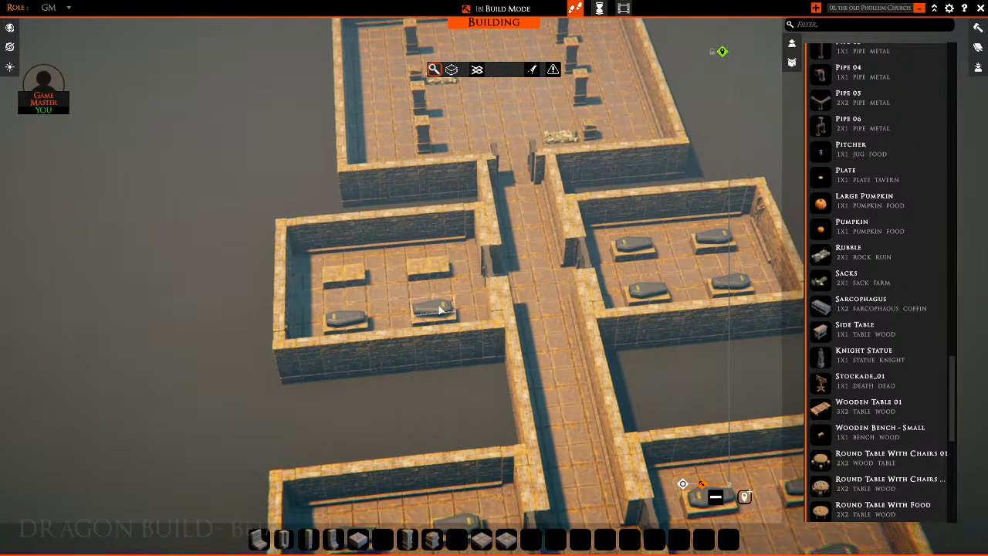
pyautogui.rightClick(341, 321)
# Remove the four coffins from their plinths in the facing room on the corridor's right side
pyautogui.press('d')
pyautogui.press('w')
pyautogui.rightClick(494, 292)
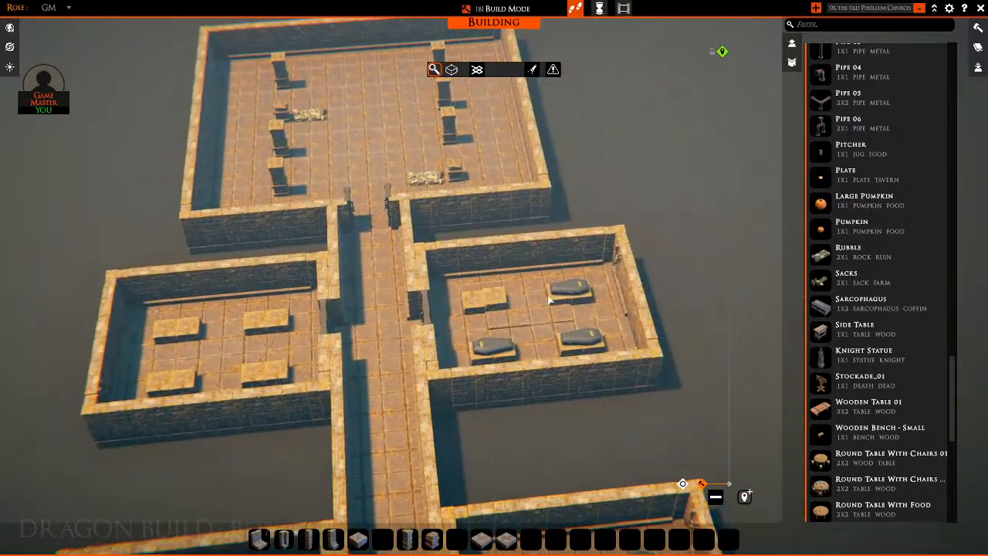
pyautogui.rightClick(571, 288)
pyautogui.rightClick(583, 336)
pyautogui.rightClick(494, 346)
# Remove the four coffins from their plinths in the middle room on the corridor's right side
pyautogui.press('s')
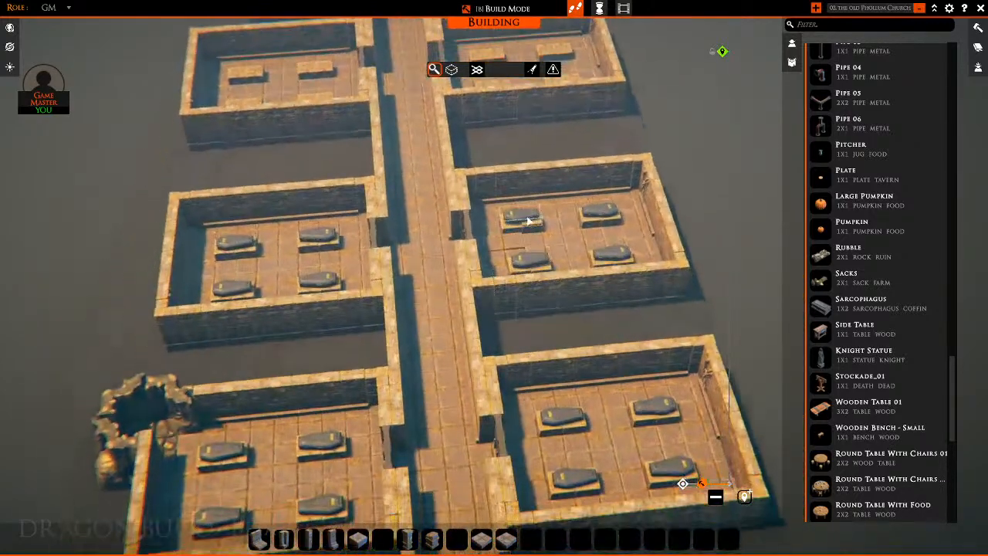
pyautogui.rightClick(528, 221)
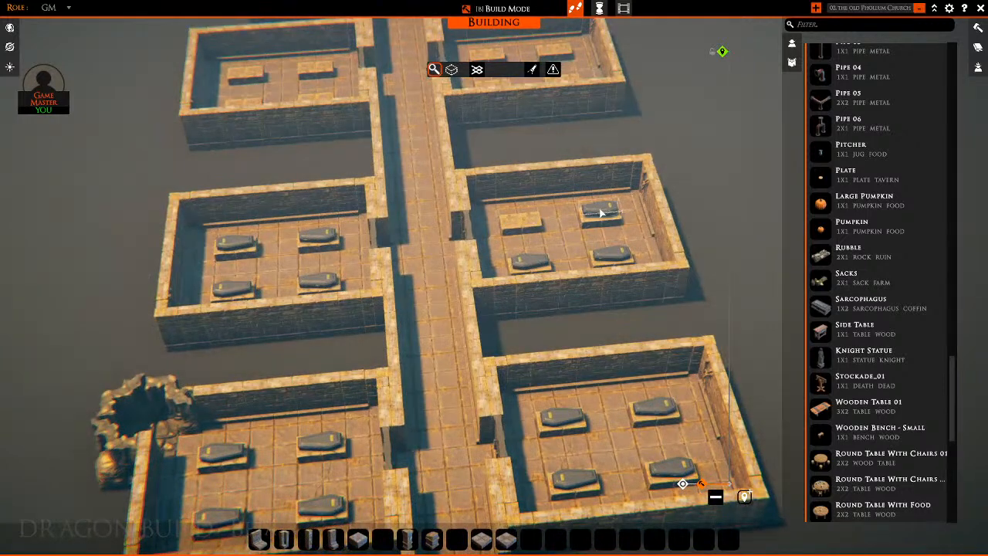
pyautogui.rightClick(599, 213)
pyautogui.rightClick(611, 261)
pyautogui.rightClick(525, 261)
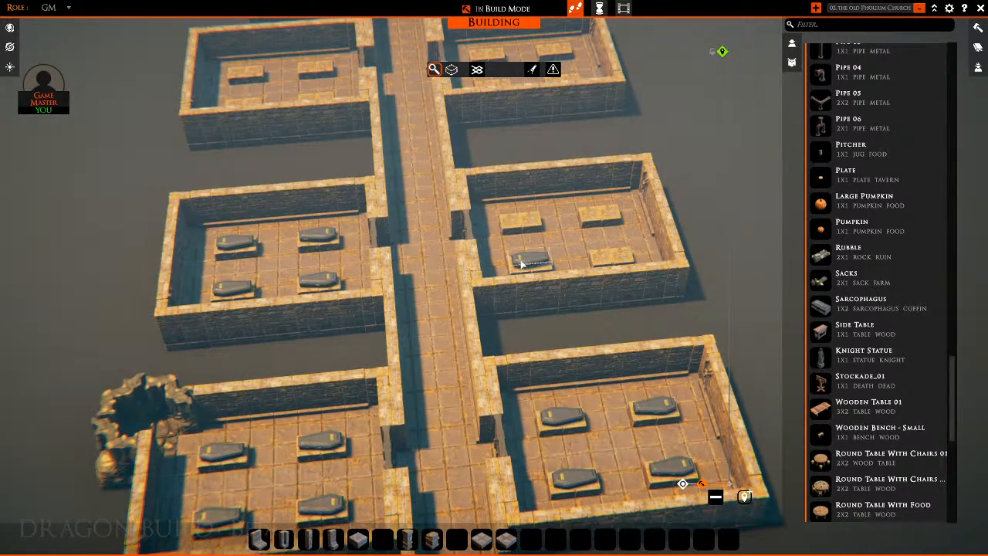
# Remove the four coffins from their plinths in the middle room on the corridor's left side
pyautogui.rightClick(318, 238)
pyautogui.rightClick(236, 243)
pyautogui.rightClick(233, 287)
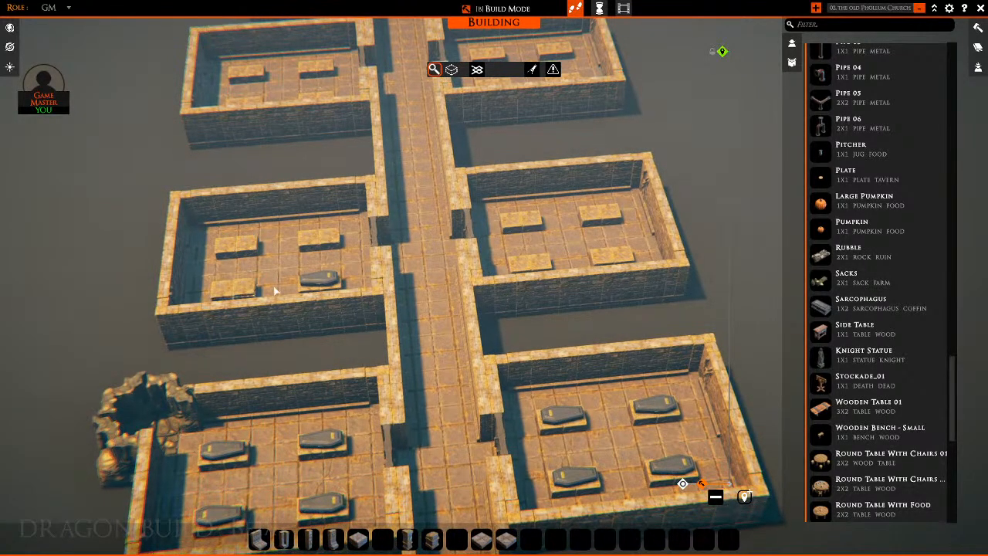
pyautogui.rightClick(318, 282)
# Remove the four coffins from their plinths in the end room that adjoins the round rock structure
pyautogui.press('s')
pyautogui.rightClick(240, 351)
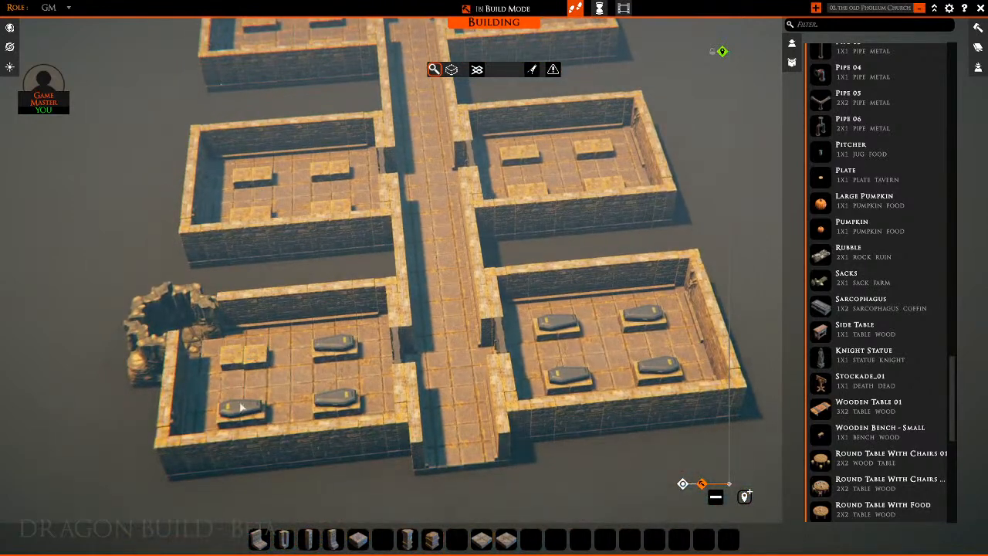
pyautogui.rightClick(240, 407)
pyautogui.rightClick(335, 398)
pyautogui.rightClick(335, 343)
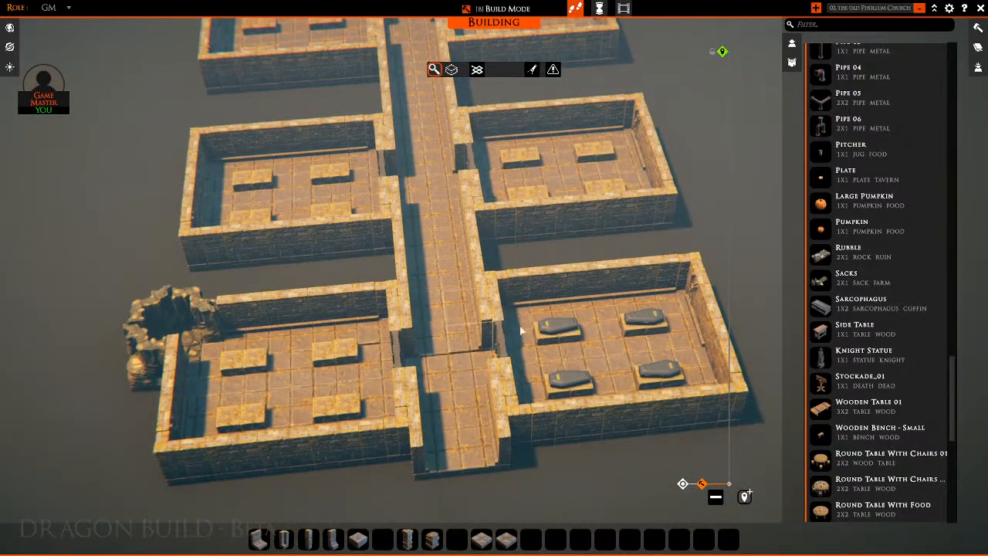
# Remove the four coffins from their plinths in the right-hand room at the corridor's end farthest from the columned room
pyautogui.rightClick(559, 327)
pyautogui.rightClick(569, 380)
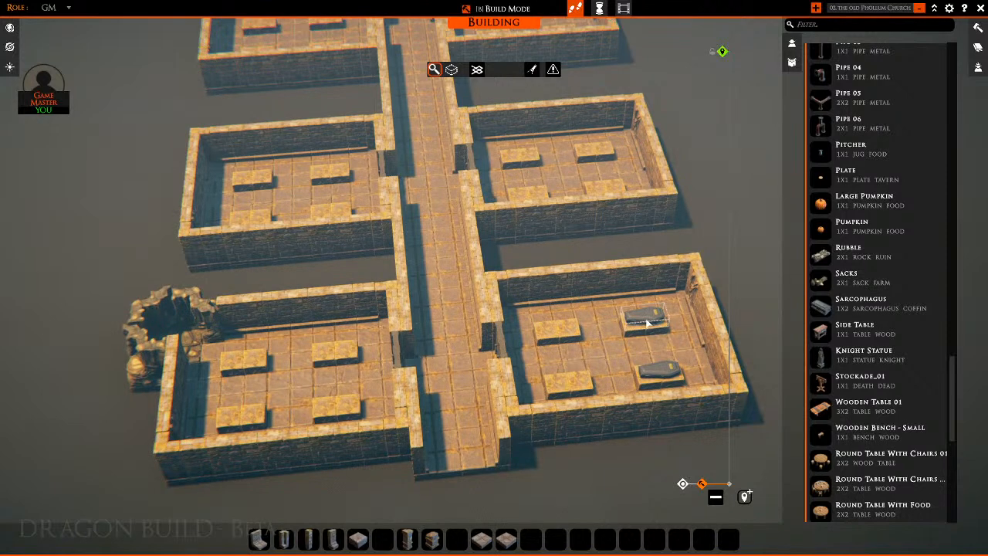
pyautogui.rightClick(645, 318)
pyautogui.rightClick(655, 370)
# Place a Sarcophagus prop on each of the four plinths in the right-hand room farthest from the columned room
pyautogui.click(856, 302)
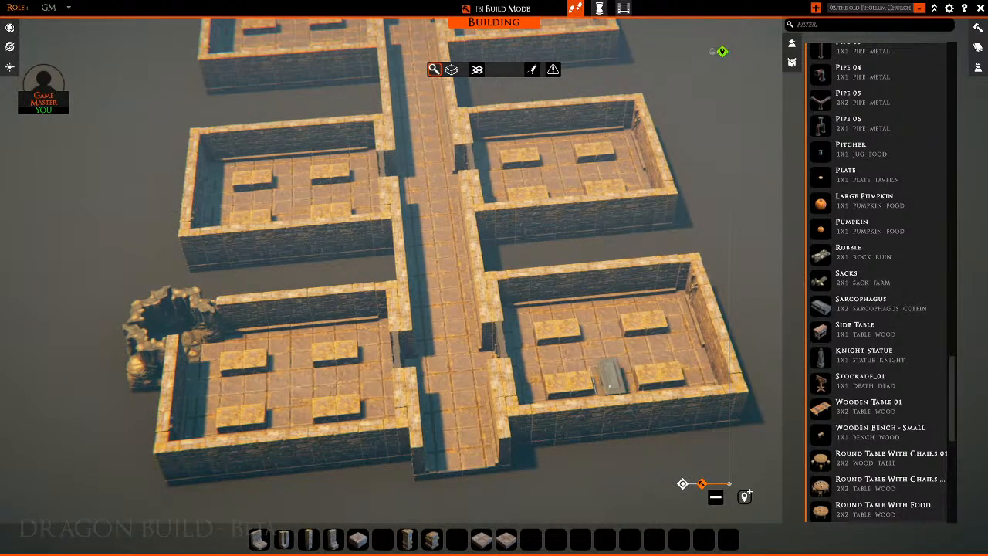
pyautogui.click(667, 360)
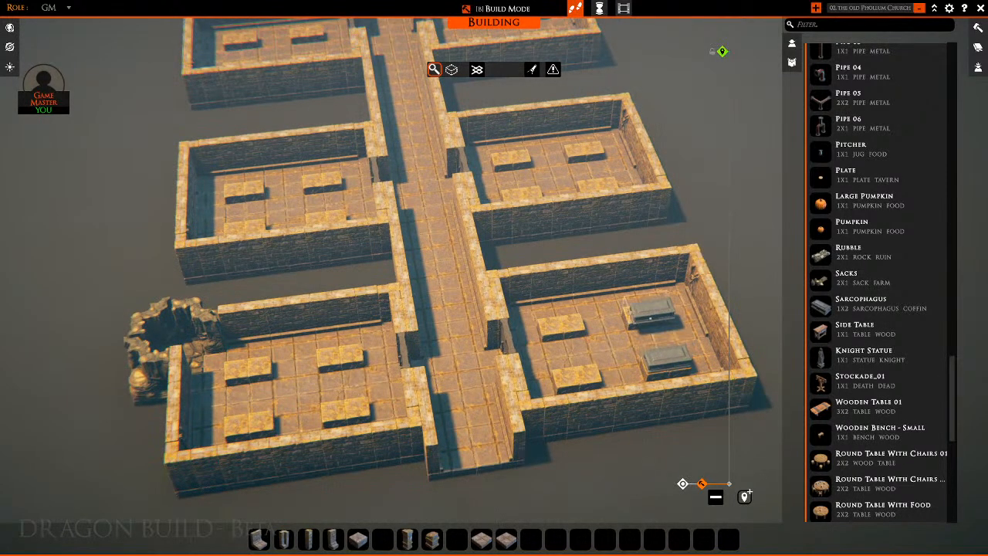
pyautogui.click(647, 312)
pyautogui.click(562, 320)
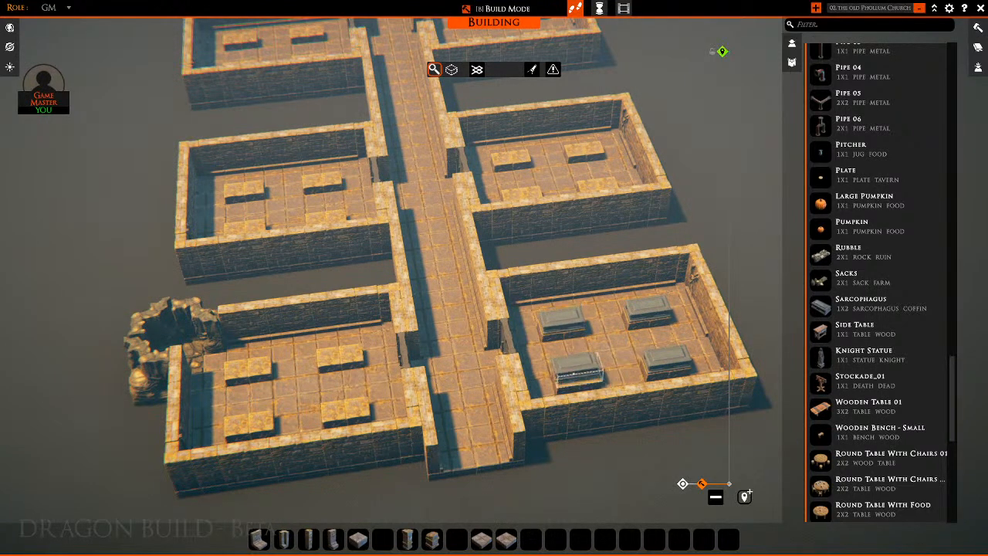
pyautogui.click(578, 367)
# Place a Sarcophagus on each of the four plinths in the end room beside the round rock structure
pyautogui.click(344, 352)
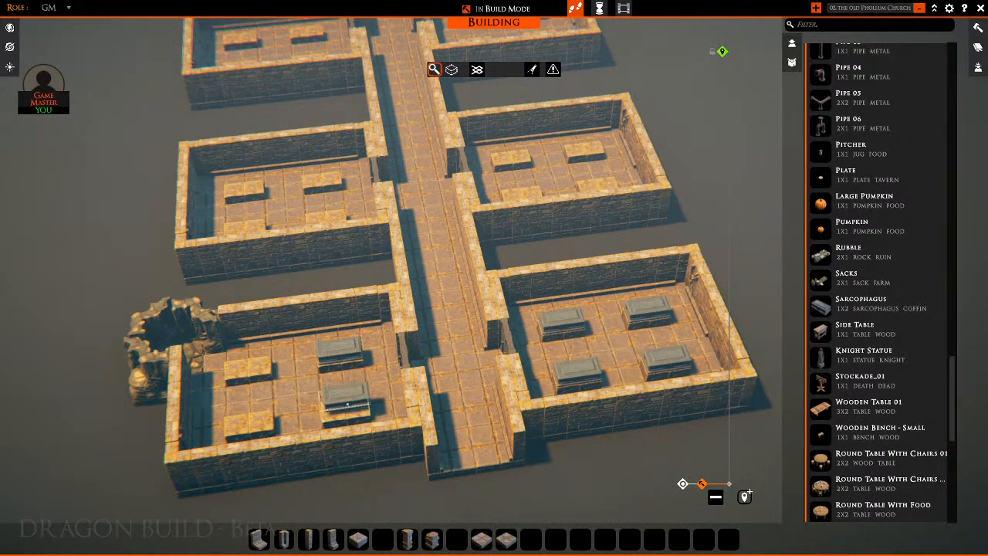
pyautogui.click(345, 398)
pyautogui.click(247, 367)
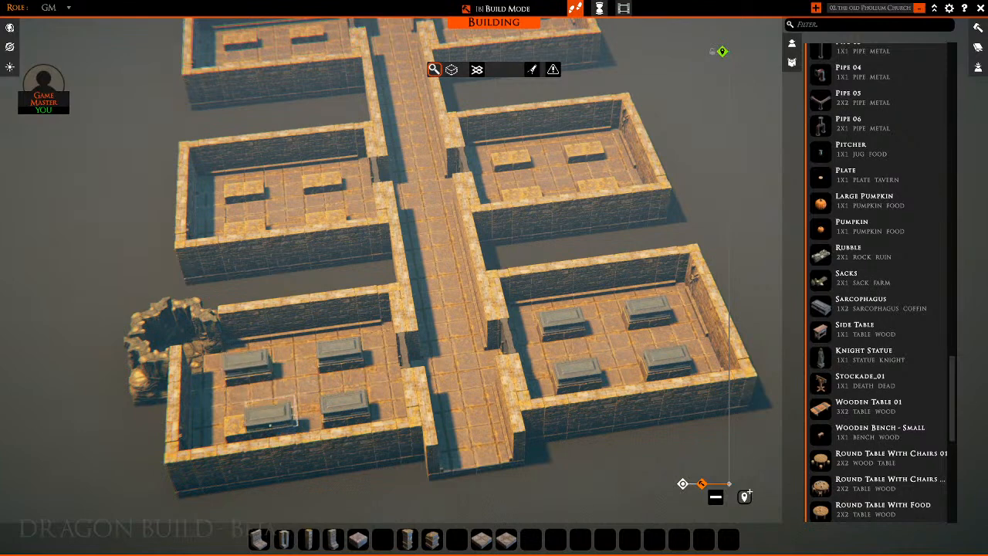
pyautogui.click(248, 419)
# Place a Sarcophagus on each of the four plinths in the middle room left of the corridor
pyautogui.press('w')
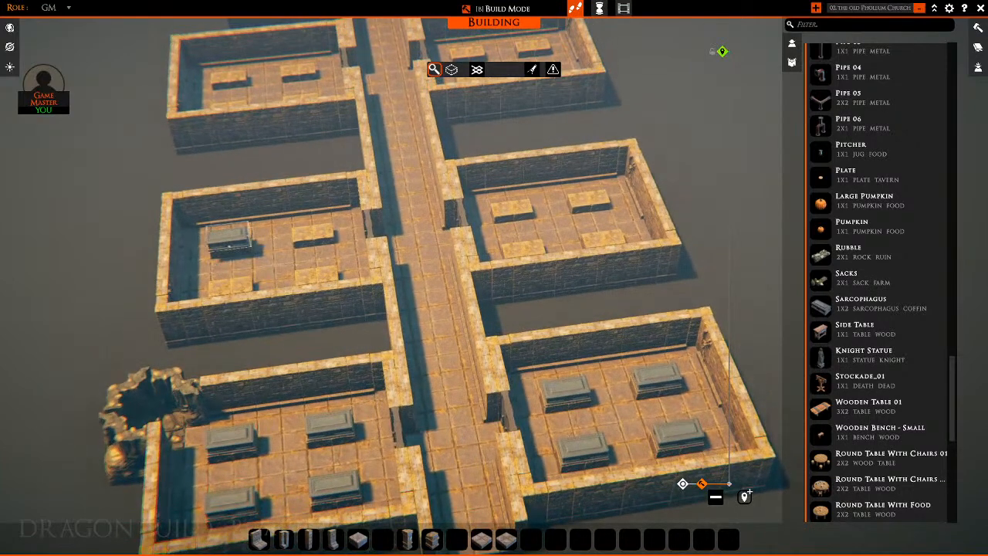
pyautogui.click(229, 243)
pyautogui.click(229, 281)
pyautogui.click(320, 276)
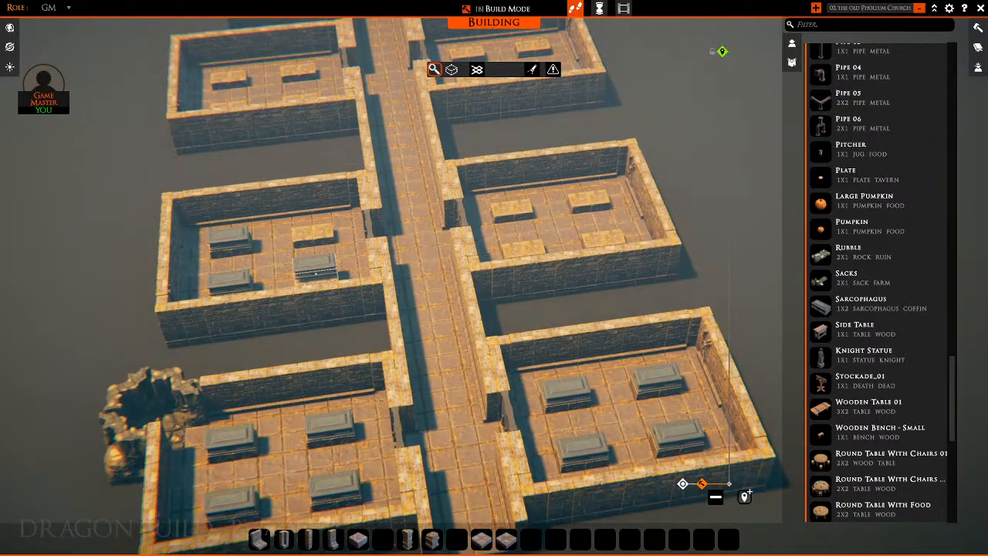
pyautogui.press('w')
pyautogui.click(307, 252)
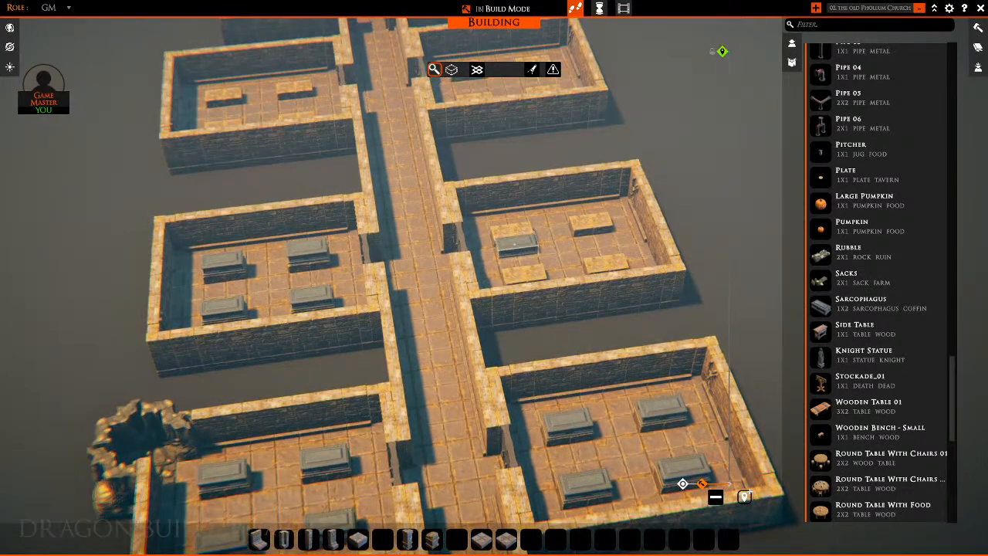
# Place a Sarcophagus on each of the four plinths in the middle room right of the corridor
pyautogui.click(512, 229)
pyautogui.click(524, 253)
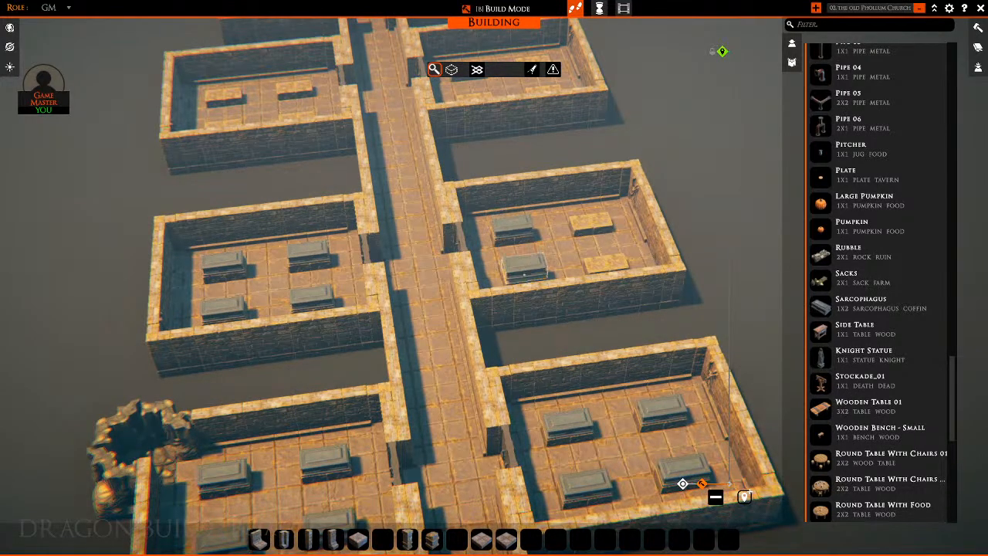
pyautogui.click(592, 216)
pyautogui.click(603, 243)
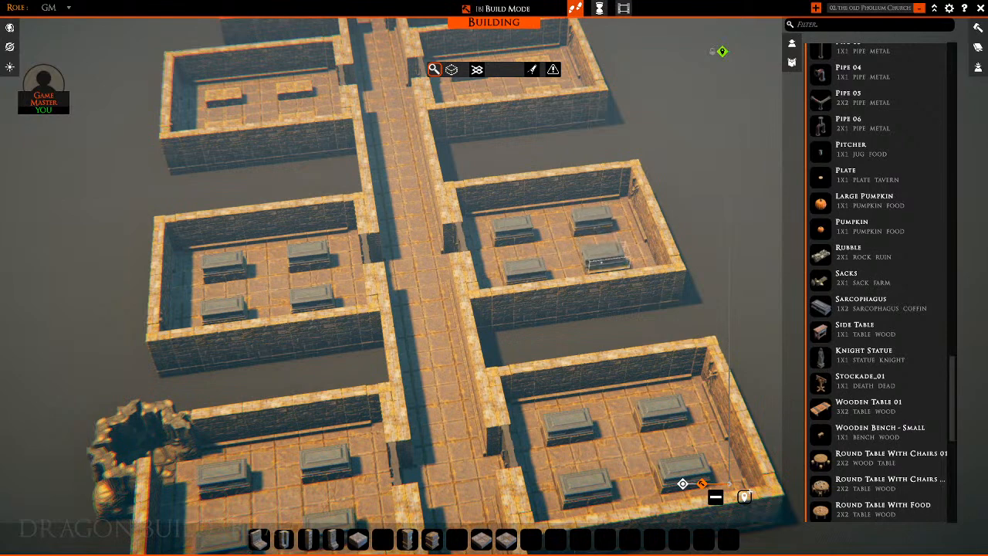
# Place a Sarcophagus on each of the four plinths in the right-hand room nearest the columned room
pyautogui.press('w')
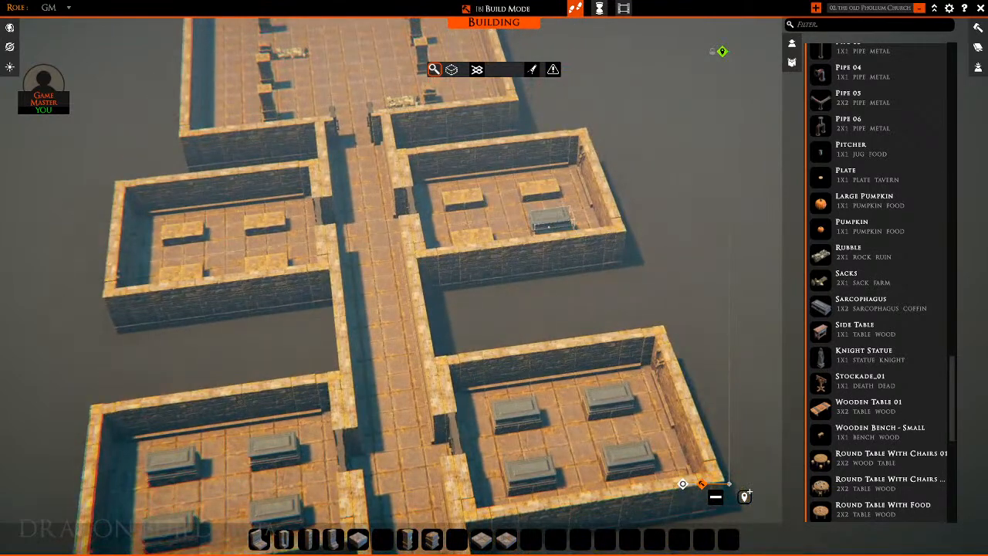
pyautogui.click(551, 220)
pyautogui.click(473, 226)
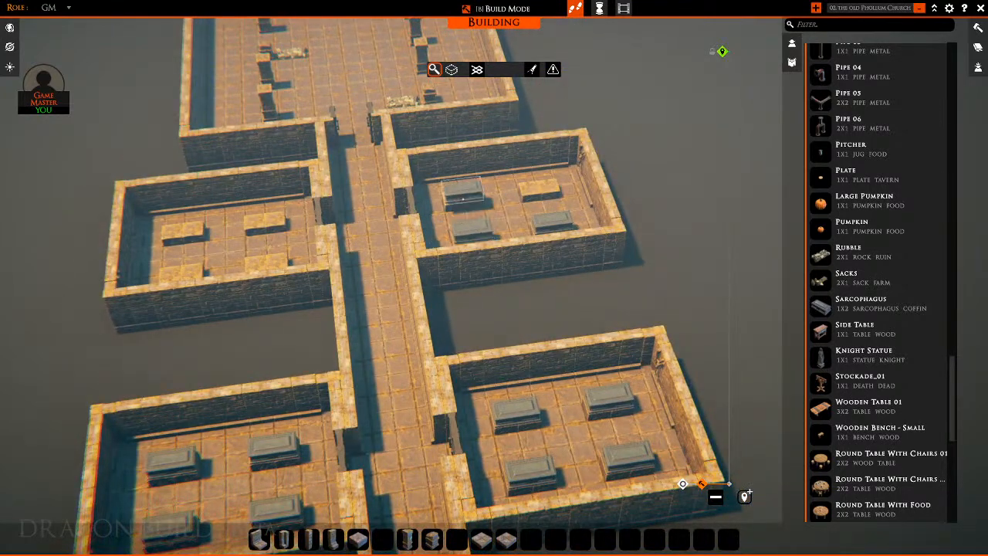
pyautogui.click(463, 189)
pyautogui.click(538, 179)
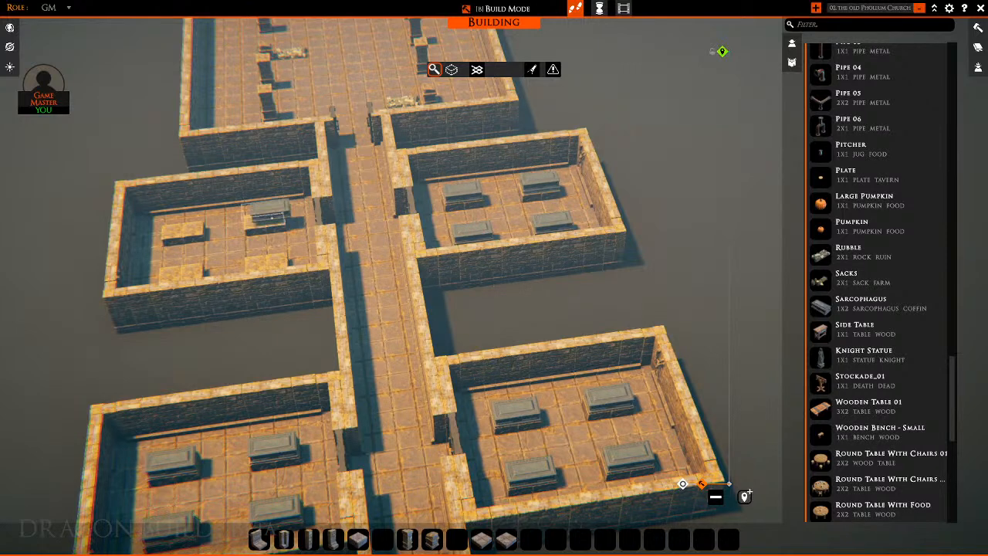
# Place a Sarcophagus on each of the four plinths in the left-hand room nearest the columned room, and end the placement
pyautogui.click(262, 216)
pyautogui.click(267, 252)
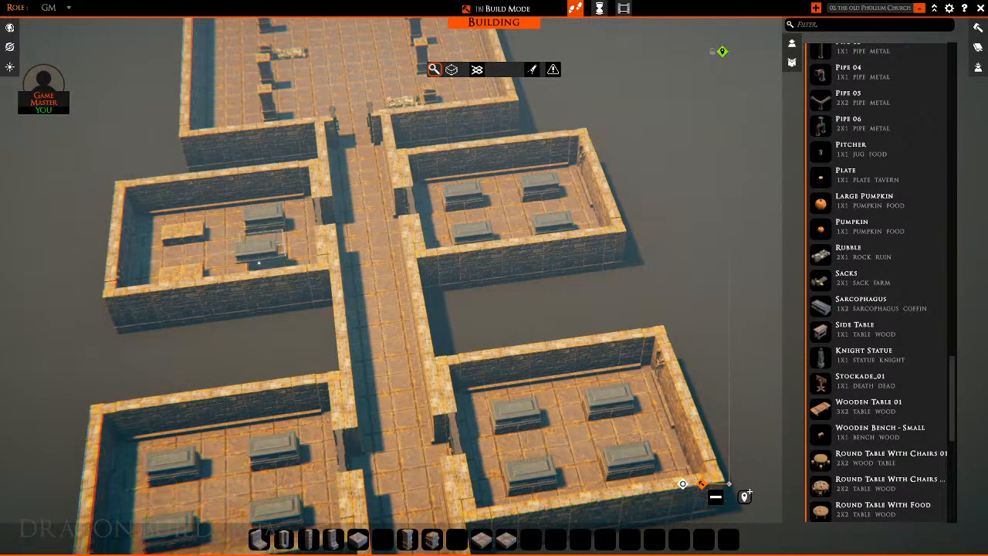
pyautogui.click(179, 265)
pyautogui.click(177, 232)
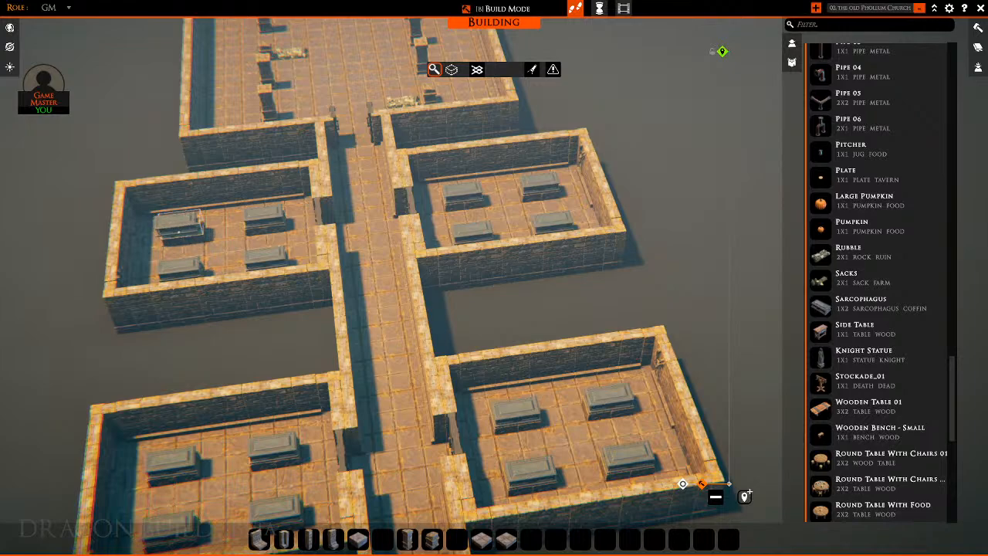
pyautogui.scroll(-1, 485, 200)
pyautogui.rightClick(459, 224)
# Review the crypt around the columned room and look through the Props catalogue for further furnishings
pyautogui.press('s')
pyautogui.moveTo(458, 222); pyautogui.dragTo(687, 178, button='middle')
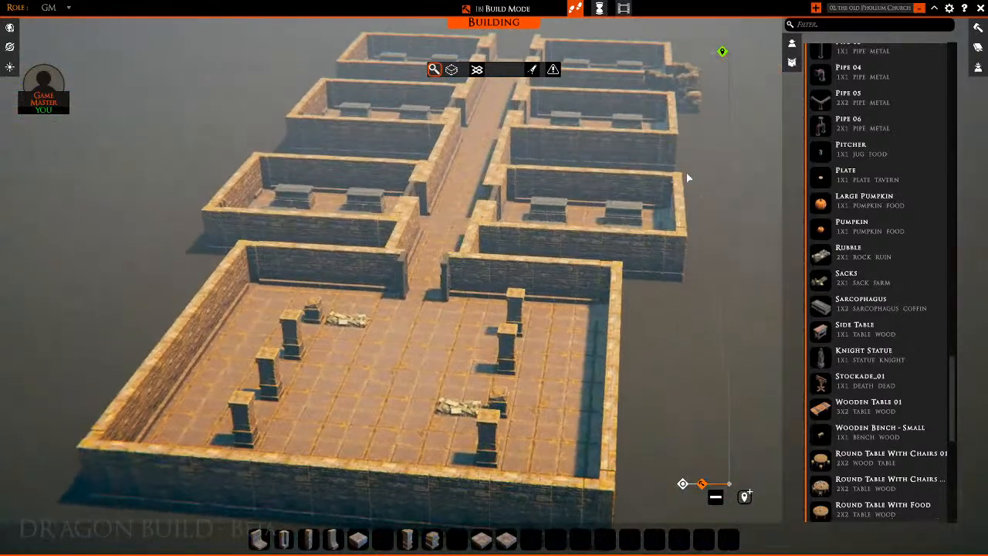
pyautogui.rightClick(429, 284)
pyautogui.click(427, 232)
pyautogui.moveTo(445, 293); pyautogui.dragTo(293, 304, button='middle')
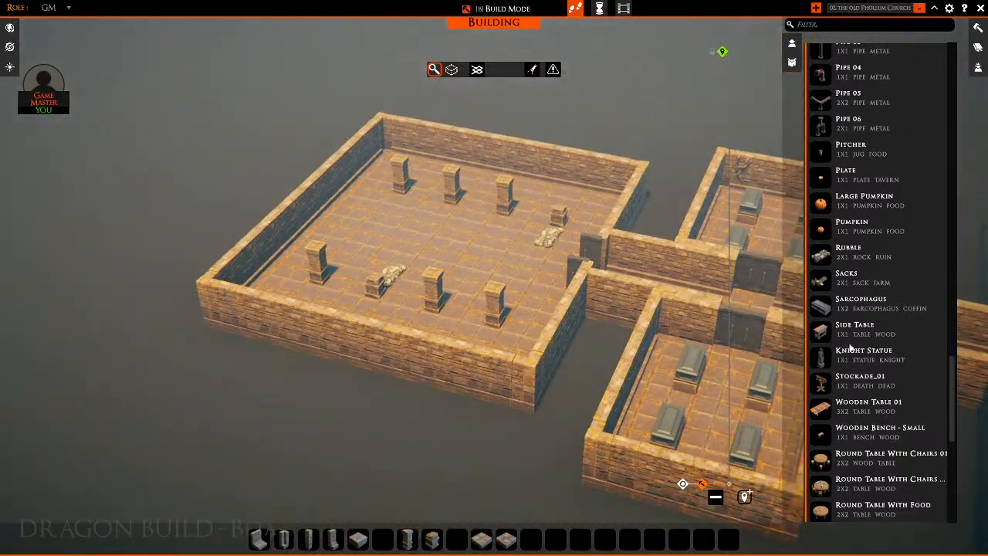
pyautogui.scroll(-8, 853, 355)
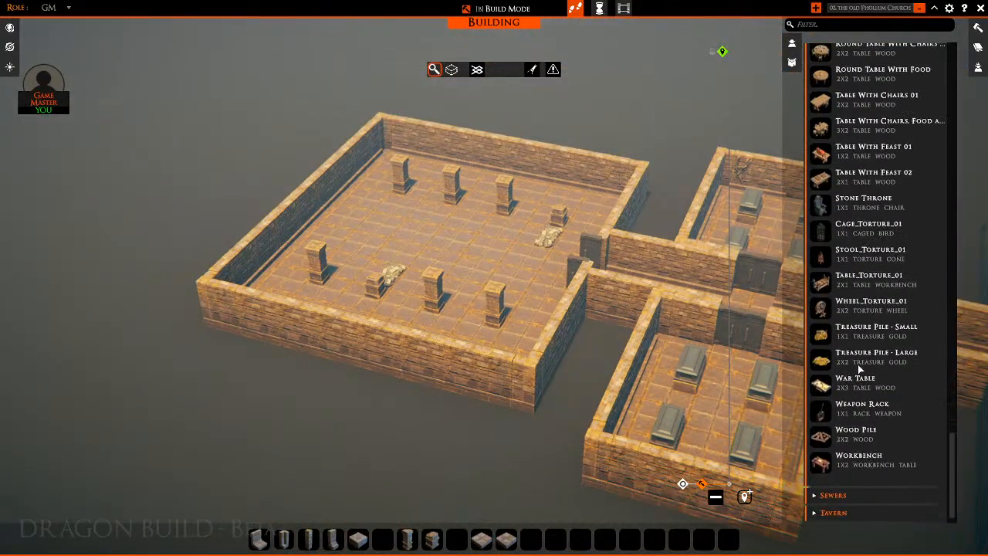
pyautogui.scroll(10, 861, 364)
pyautogui.scroll(15, 872, 365)
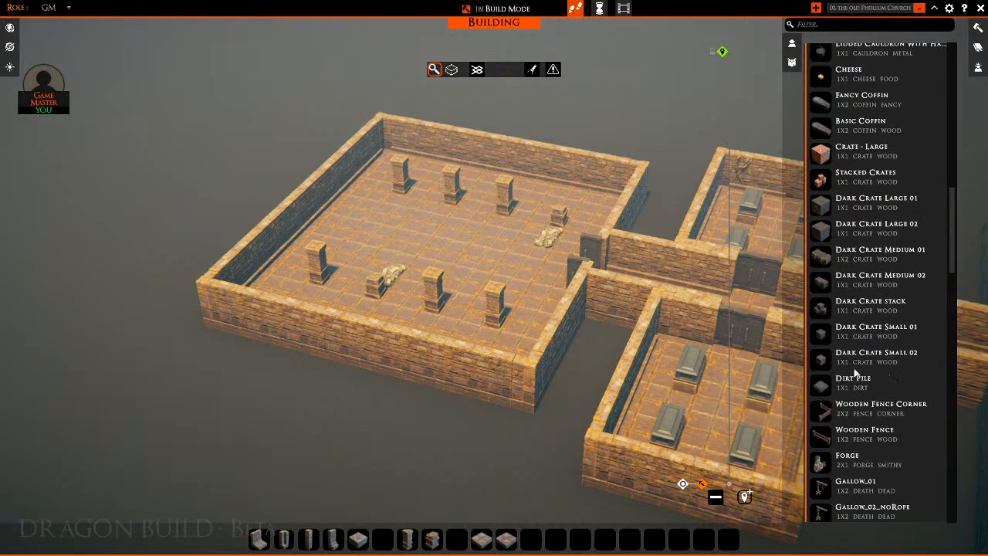
pyautogui.scroll(2, 837, 392)
pyautogui.scroll(3, 839, 392)
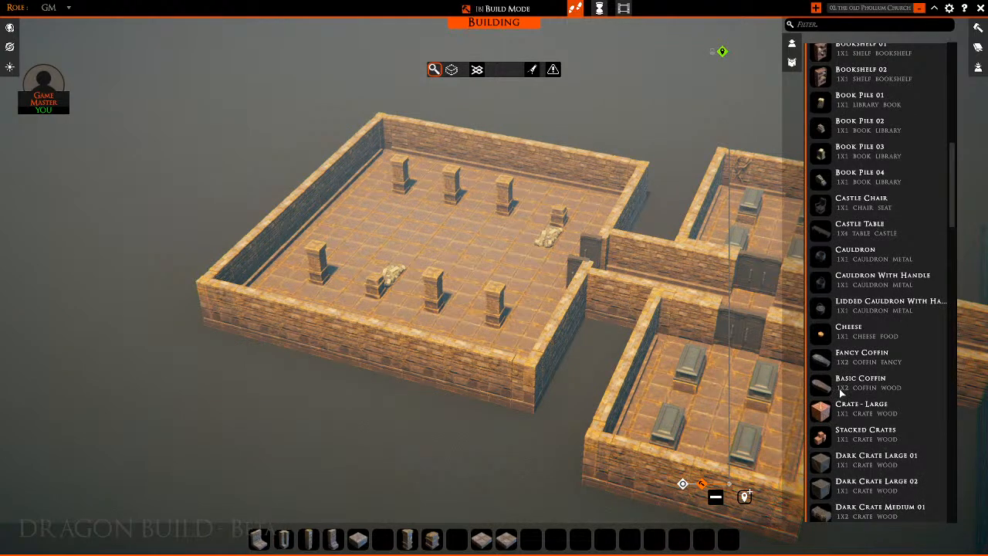
pyautogui.scroll(12, 842, 392)
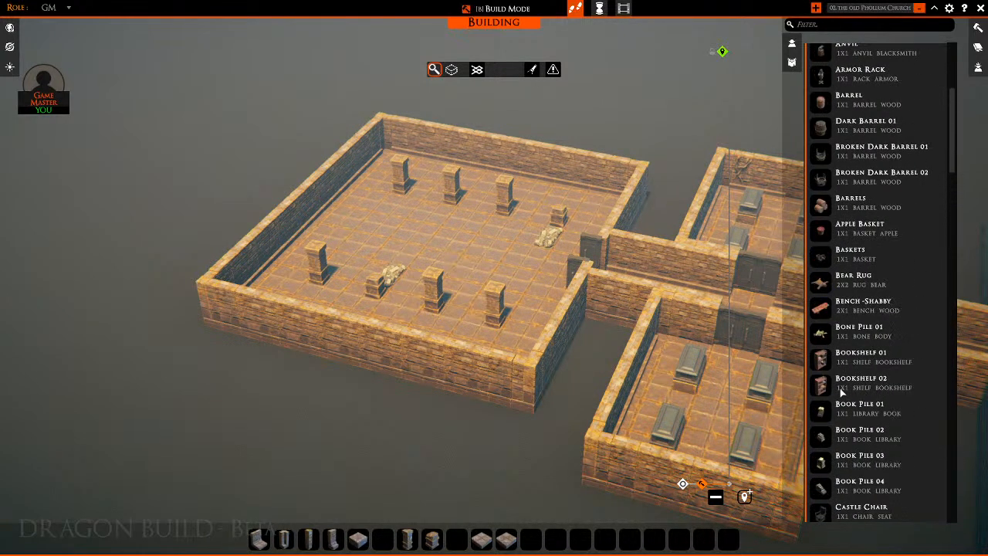
pyautogui.scroll(2, 841, 393)
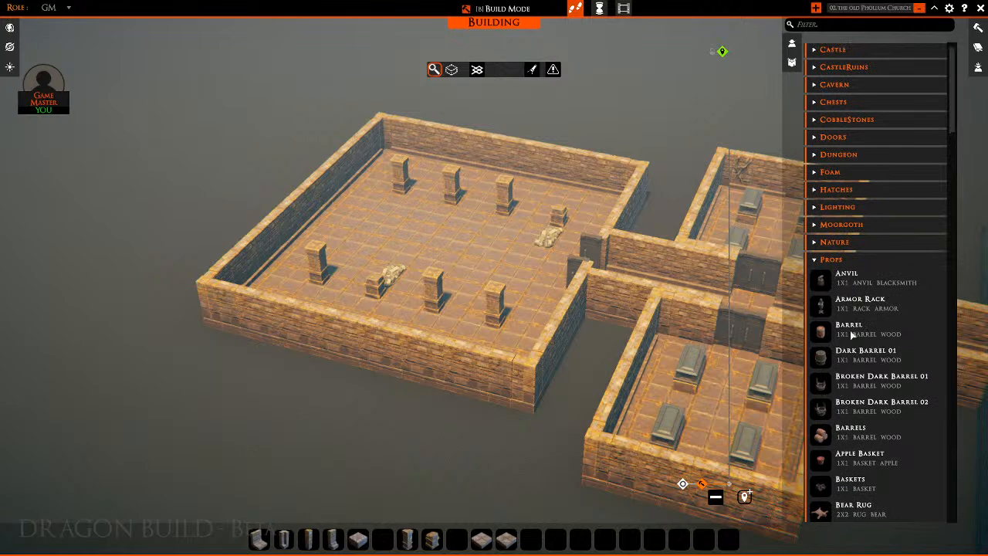
pyautogui.click(816, 260)
pyautogui.click(816, 261)
pyautogui.scroll(-10, 876, 288)
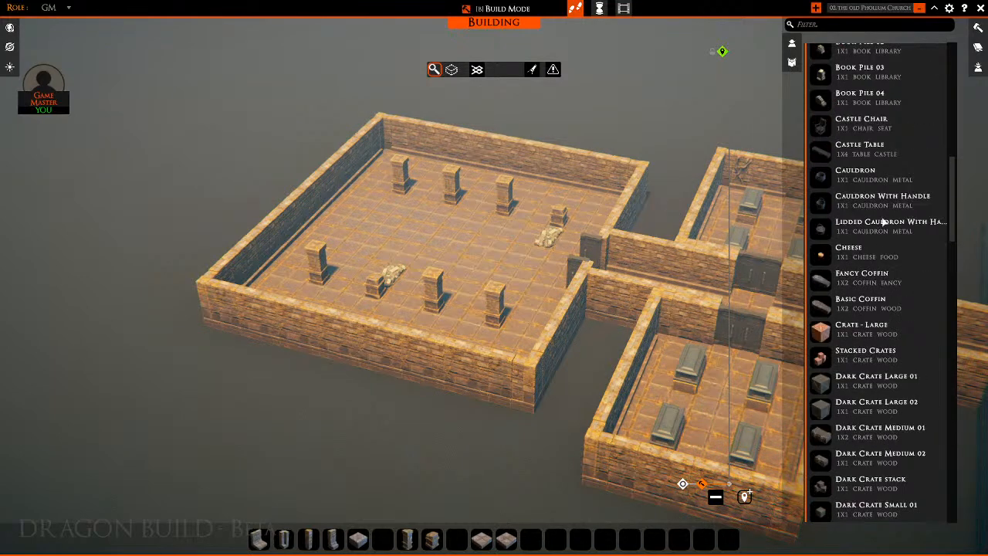
pyautogui.scroll(-12, 849, 200)
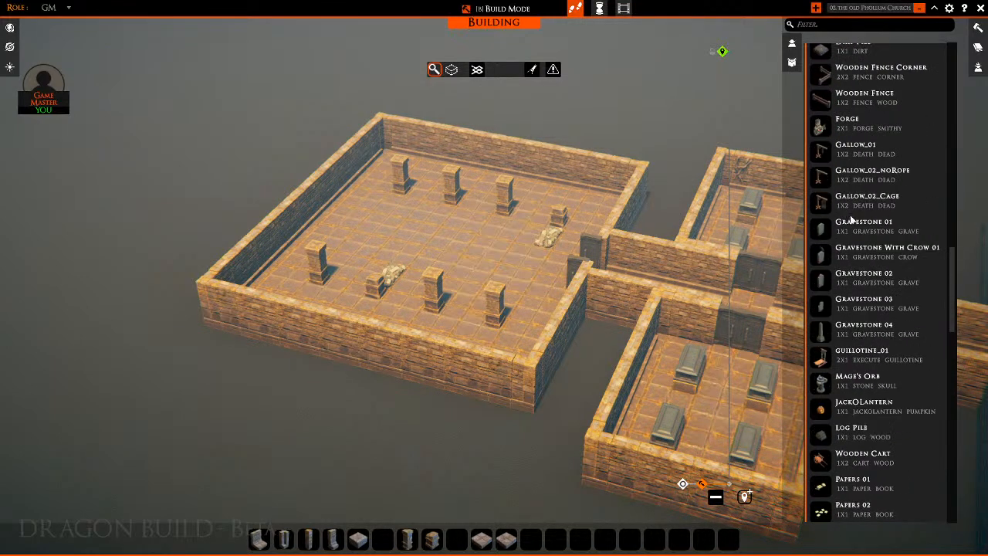
pyautogui.scroll(-6, 855, 220)
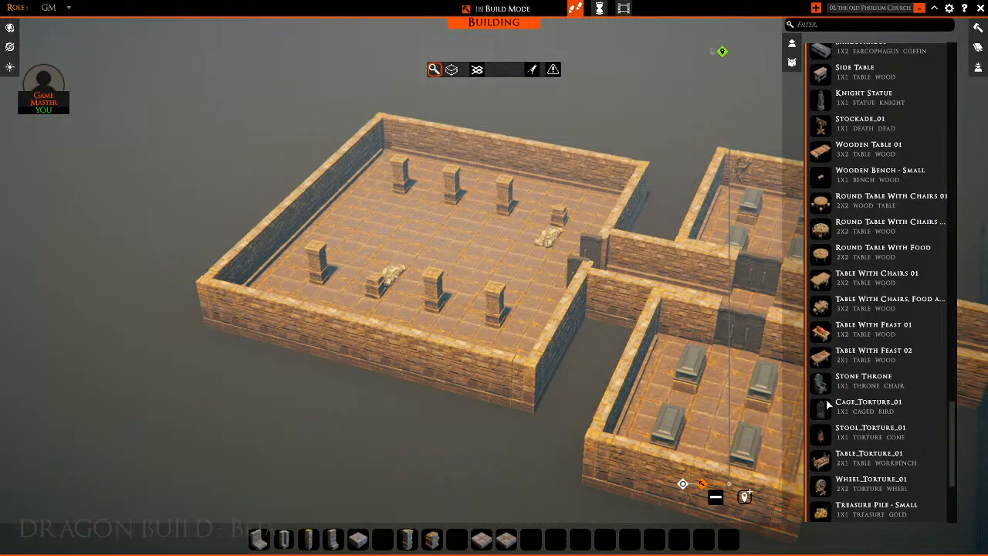
pyautogui.moveTo(542, 232); pyautogui.dragTo(469, 281, button='right')
pyautogui.moveTo(518, 419); pyautogui.dragTo(503, 406, button='middle')
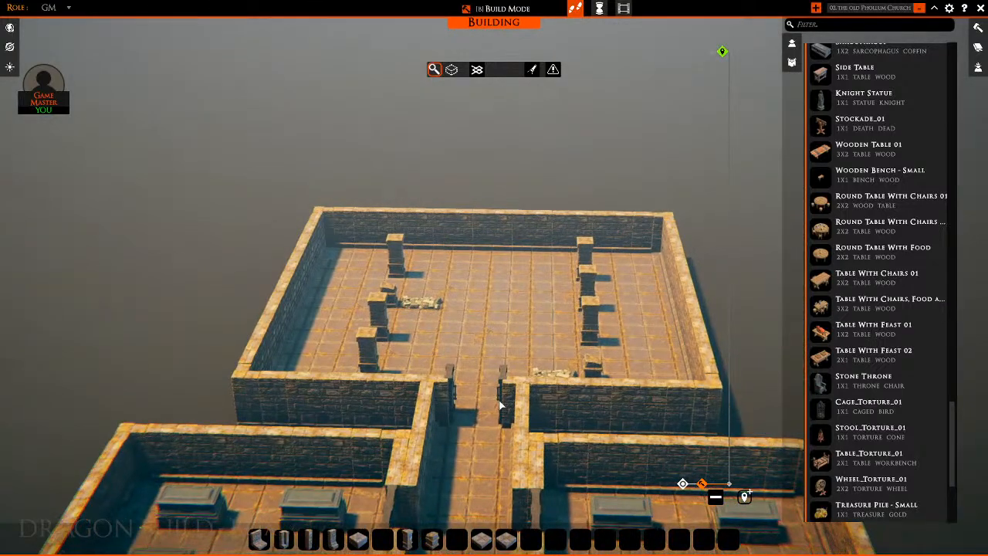
pyautogui.moveTo(513, 304); pyautogui.dragTo(525, 305, button='right')
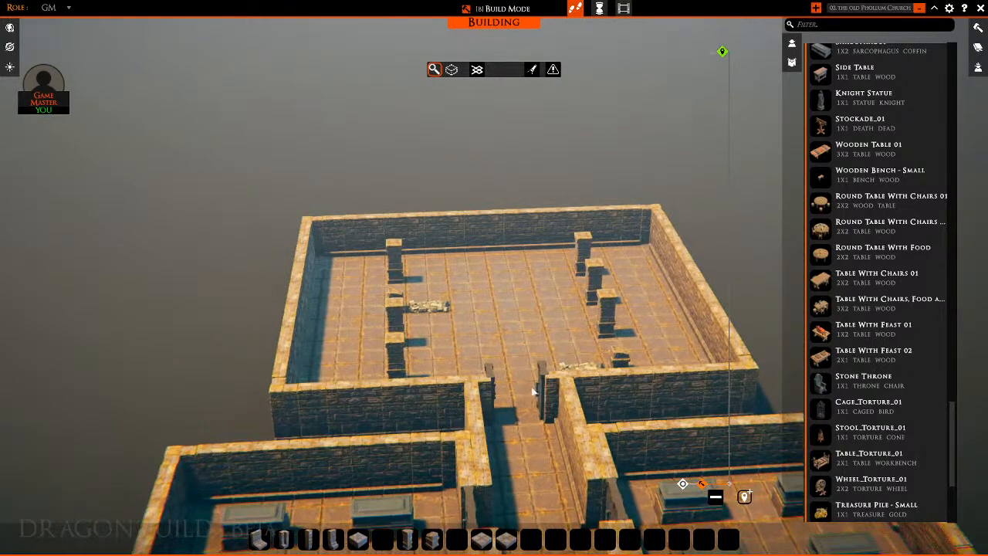
pyautogui.moveTo(532, 392); pyautogui.dragTo(540, 390, button='middle')
pyautogui.rightClick(541, 378)
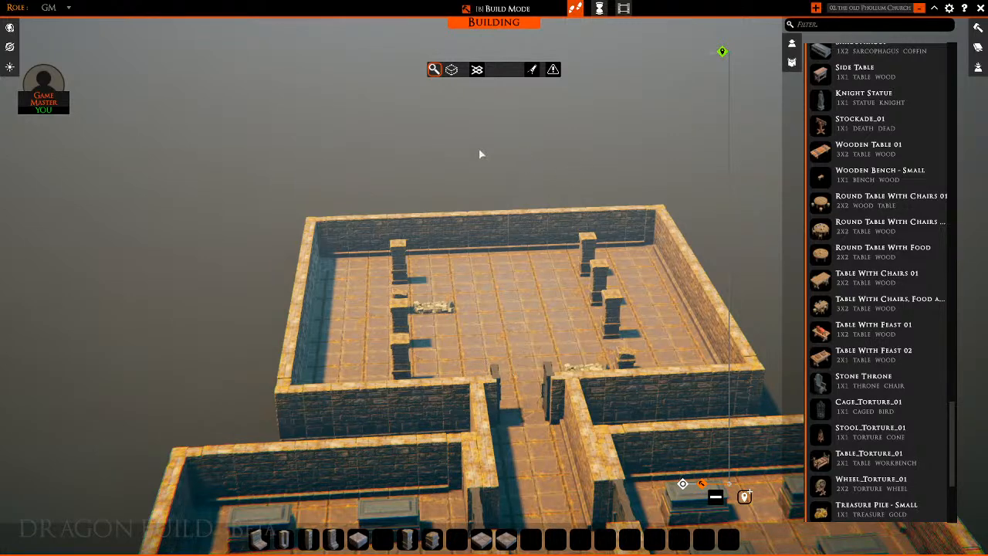
# Switch to the 01. The Road into Phollum board and turn on build mode
pyautogui.click(10, 27)
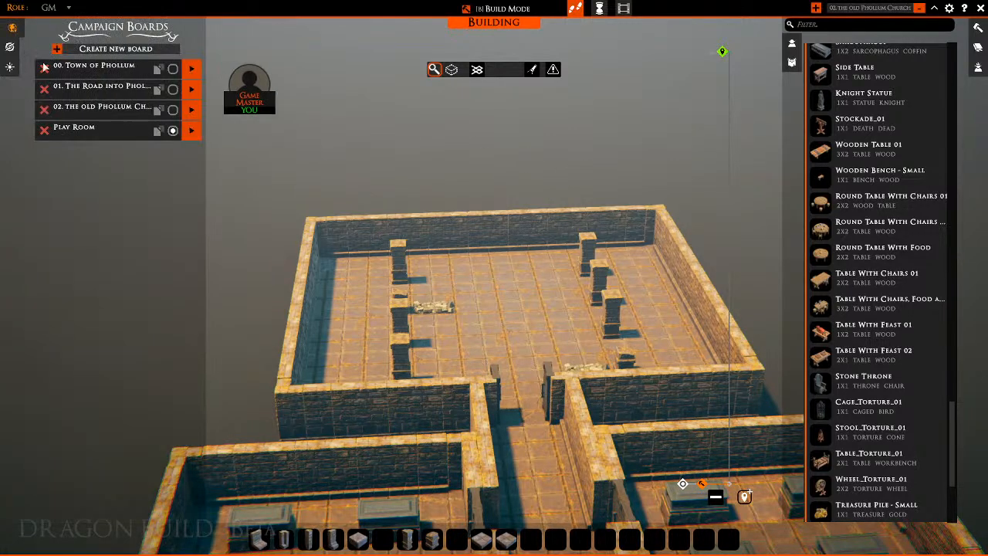
pyautogui.click(84, 97)
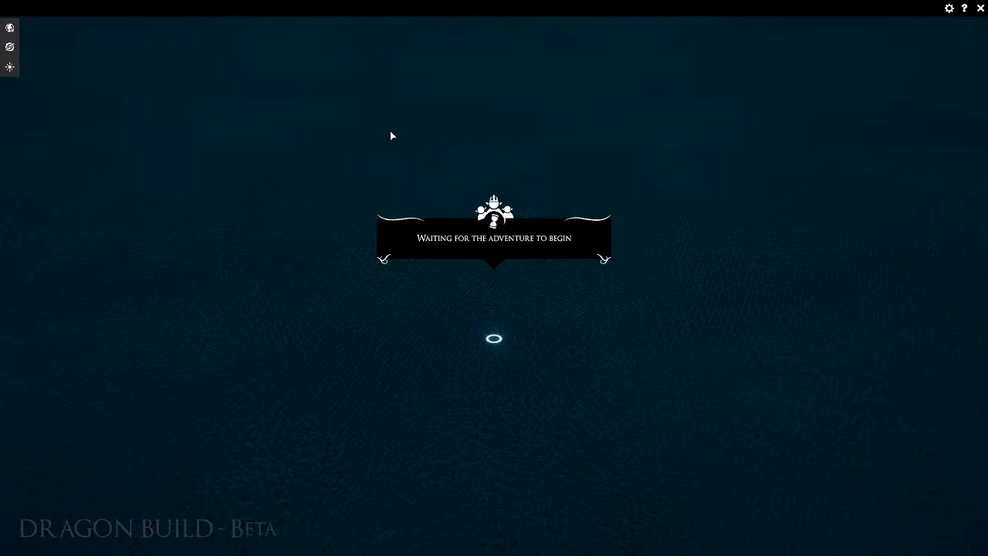
pyautogui.click(10, 28)
pyautogui.click(83, 85)
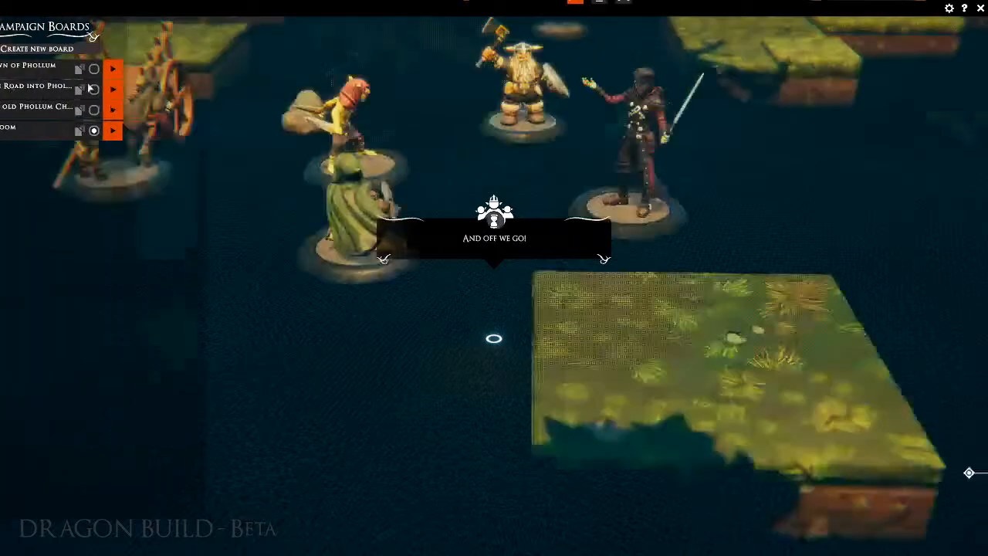
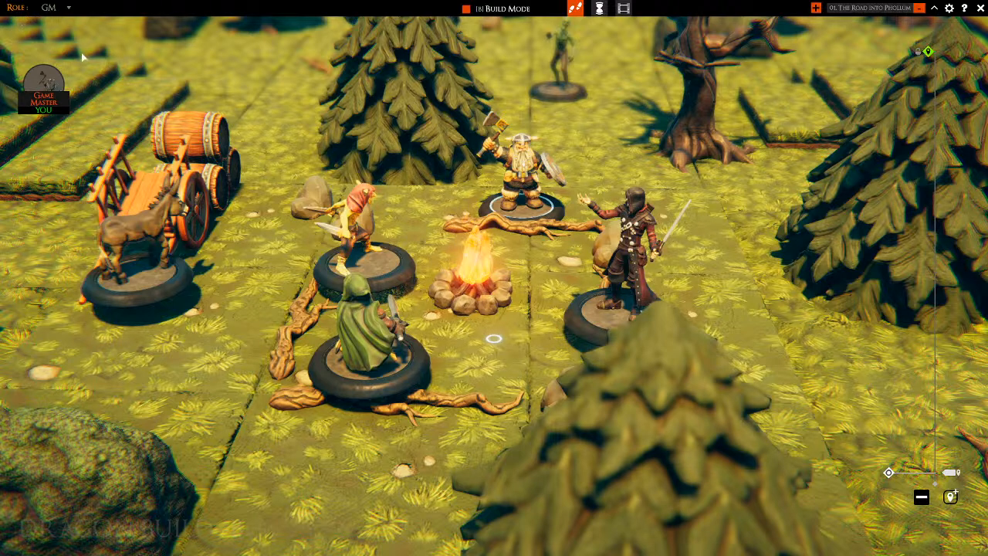
pyautogui.press('b')
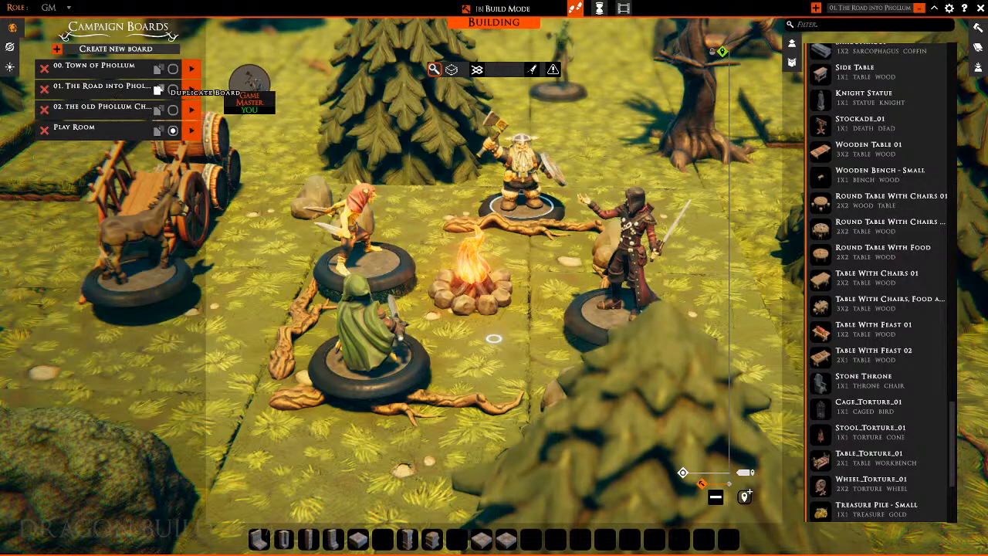
pyautogui.moveTo(309, 256); pyautogui.dragTo(287, 249, button='middle')
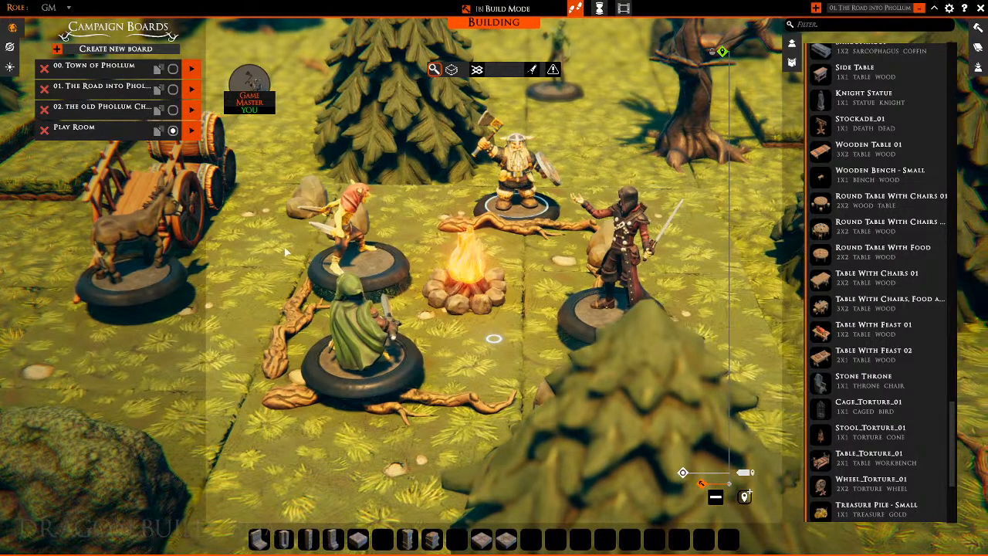
# Set the board's day cycle to Darkness and turn the time-of-day dial toward night around the campfire
pyautogui.click(10, 29)
pyautogui.click(11, 67)
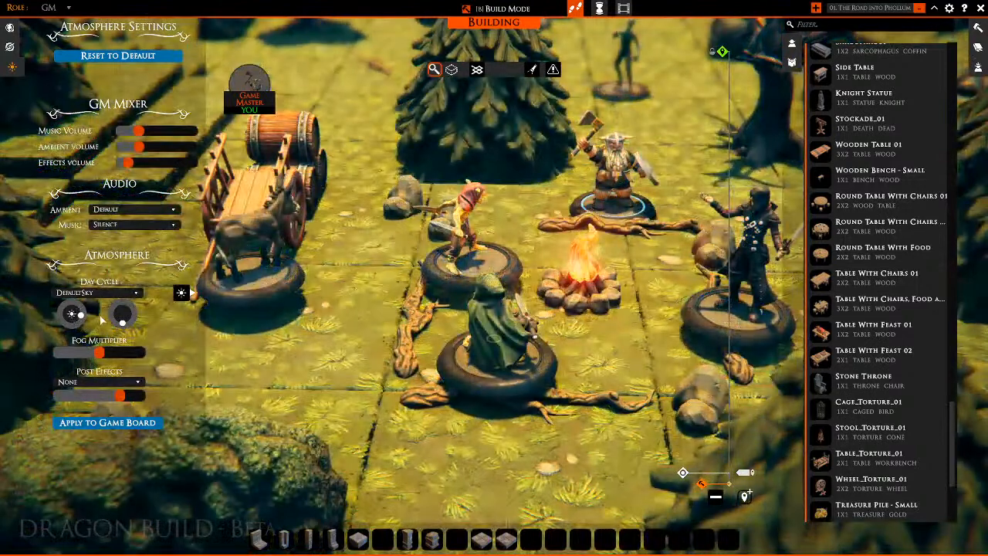
pyautogui.click(104, 293)
pyautogui.click(91, 324)
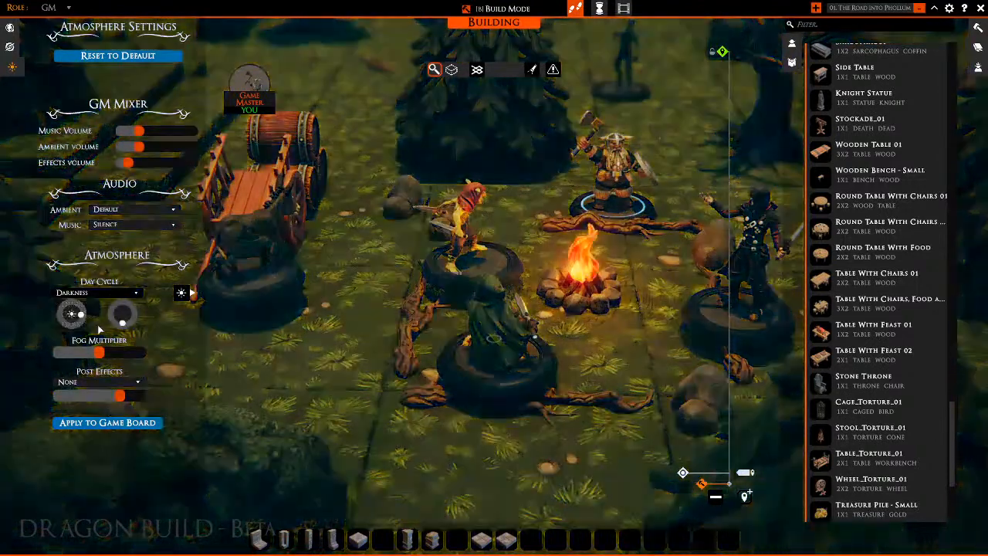
pyautogui.moveTo(81, 314); pyautogui.dragTo(88, 295)
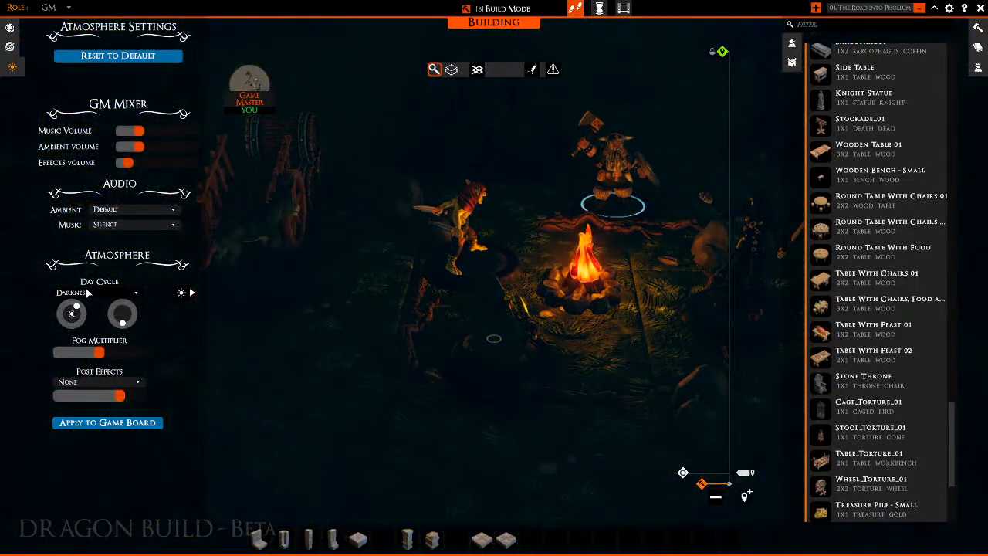
pyautogui.press('s')
pyautogui.scroll(-5, 340, 305)
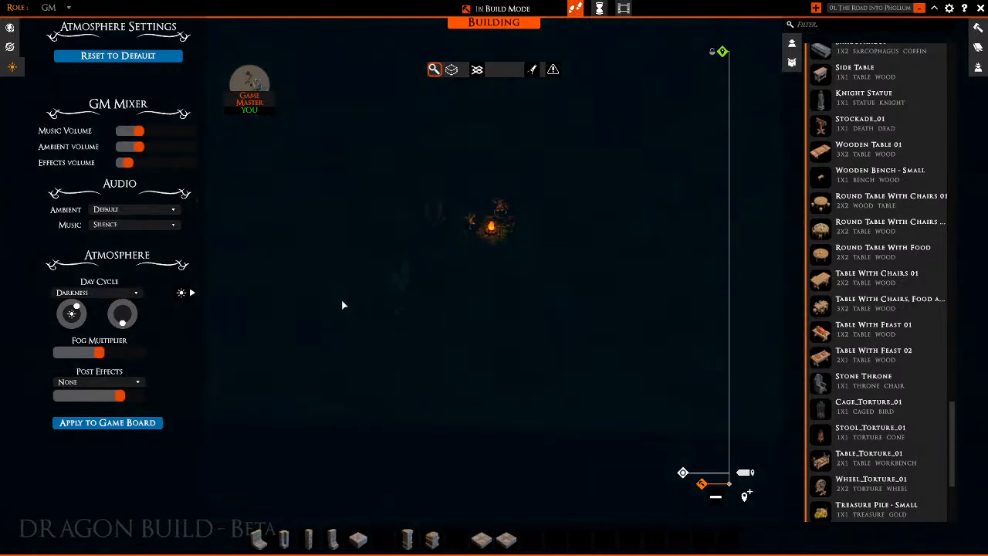
pyautogui.press('w')
pyautogui.press('d')
pyautogui.press('s')
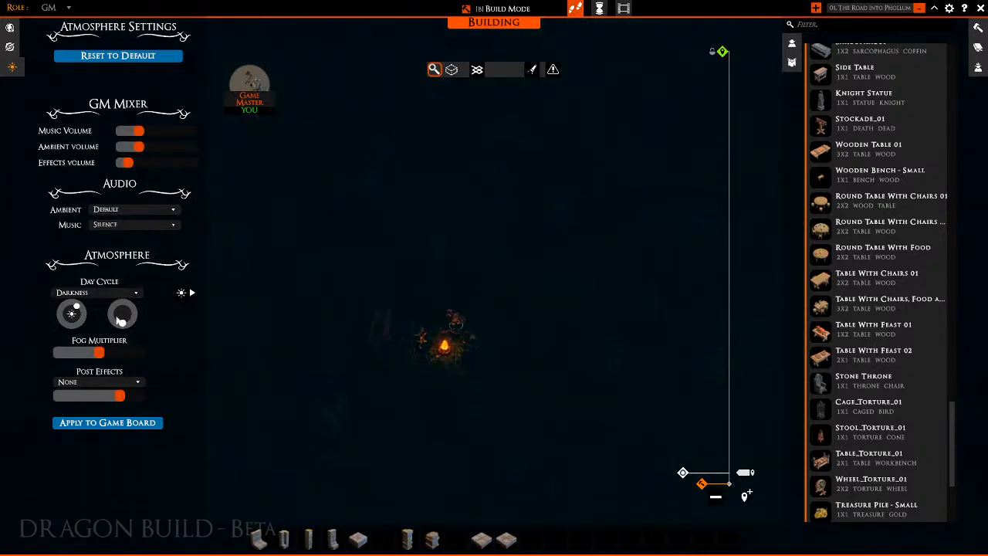
# Turn both day-cycle dials for deep night, raise the fog multiplier close to its maximum, and apply the atmosphere to the game board
pyautogui.moveTo(90, 302); pyautogui.dragTo(48, 310)
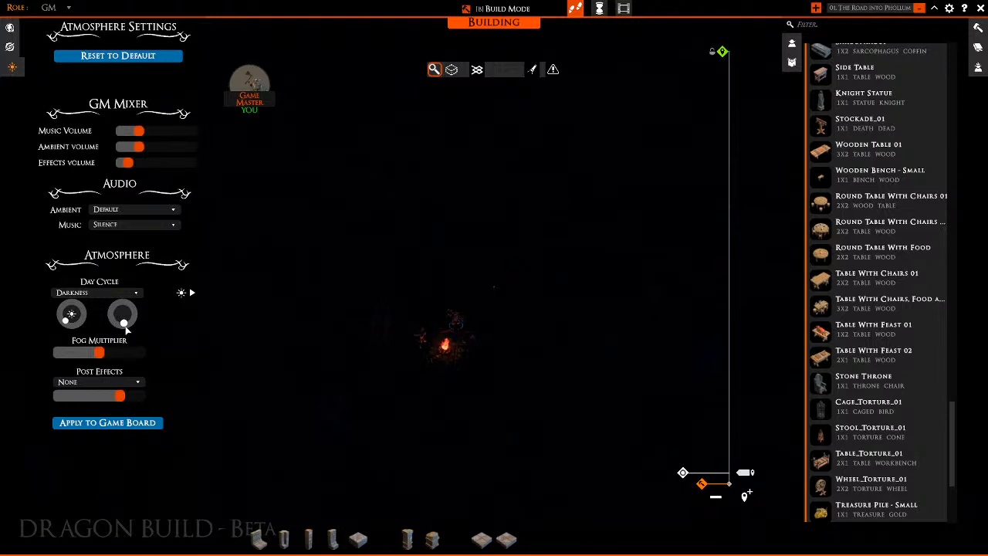
pyautogui.moveTo(126, 330); pyautogui.dragTo(168, 252)
pyautogui.click(130, 424)
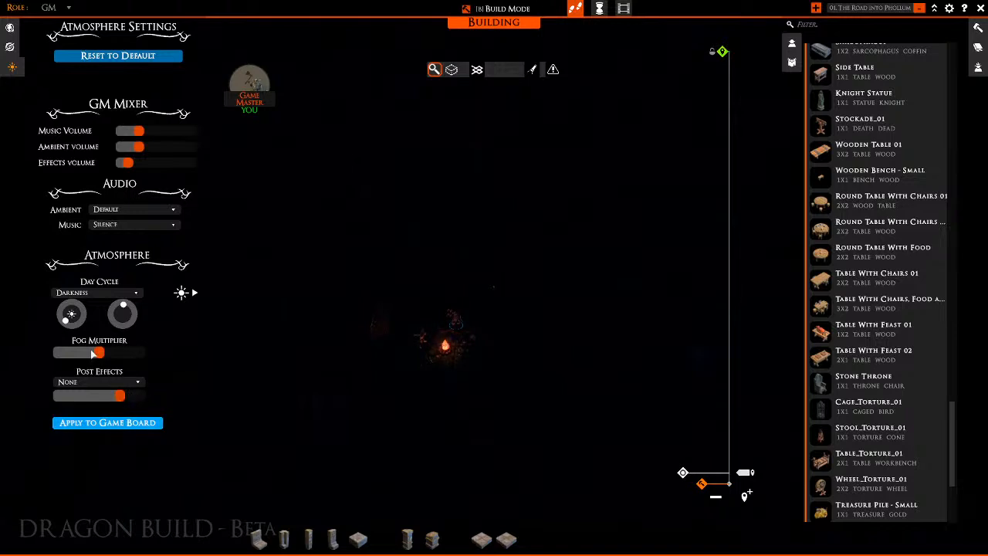
pyautogui.moveTo(99, 352); pyautogui.dragTo(140, 352)
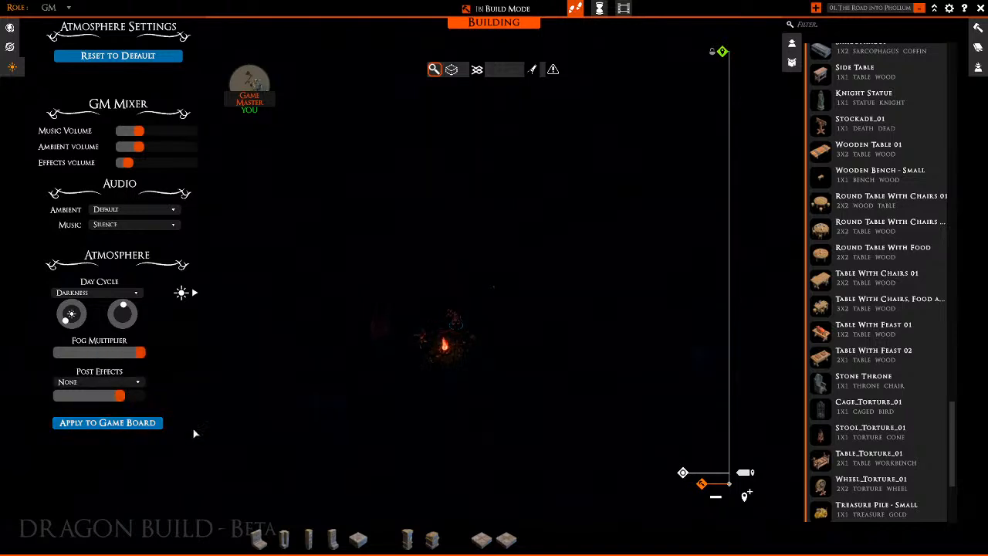
pyautogui.click(132, 423)
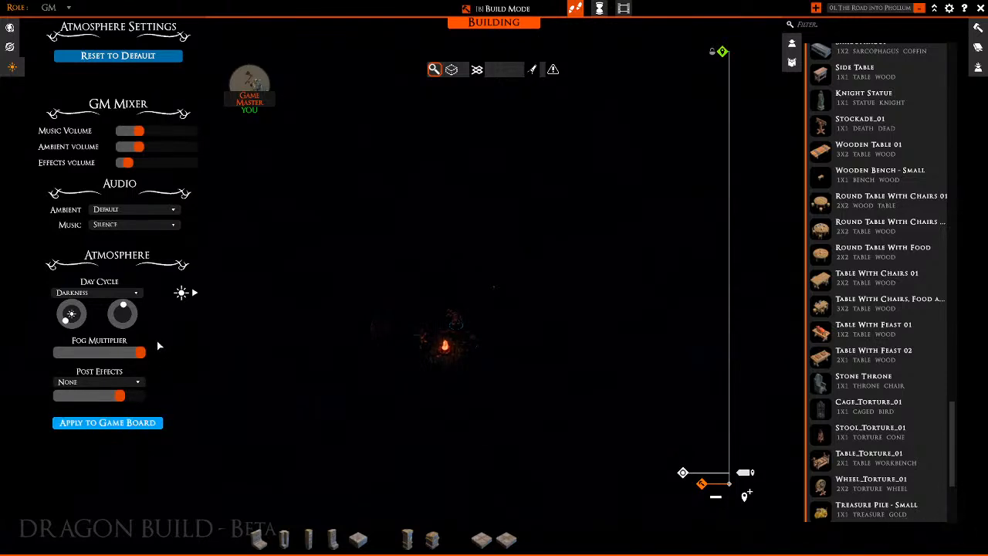
# Place an atmosphere block behind the miniature beyond the campfire and save it with the Darkness settings
pyautogui.click(183, 293)
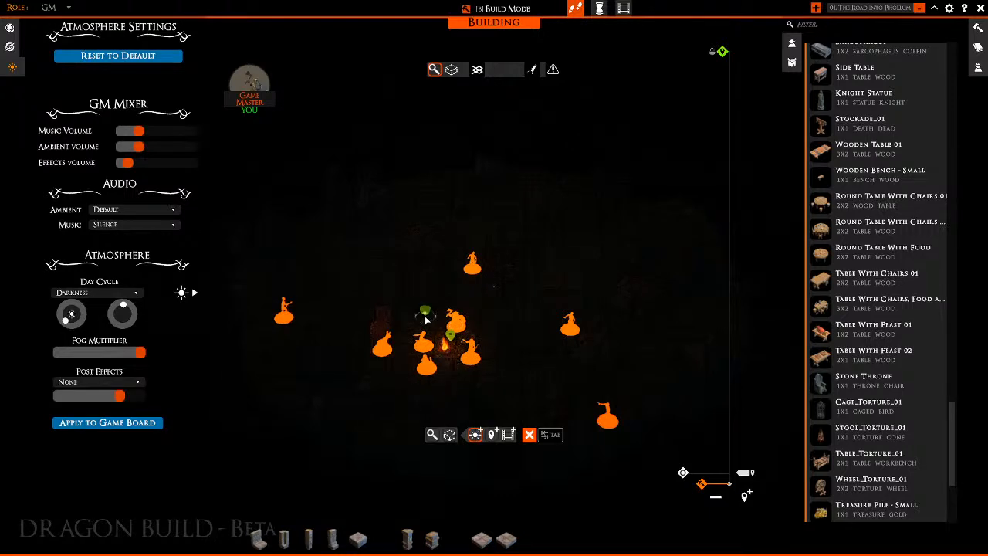
pyautogui.click(477, 242)
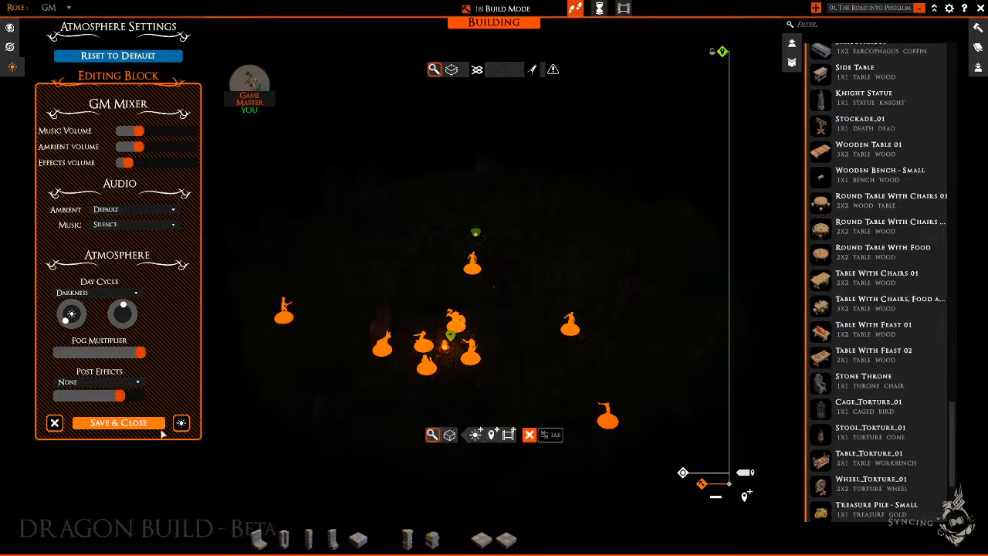
pyautogui.click(152, 426)
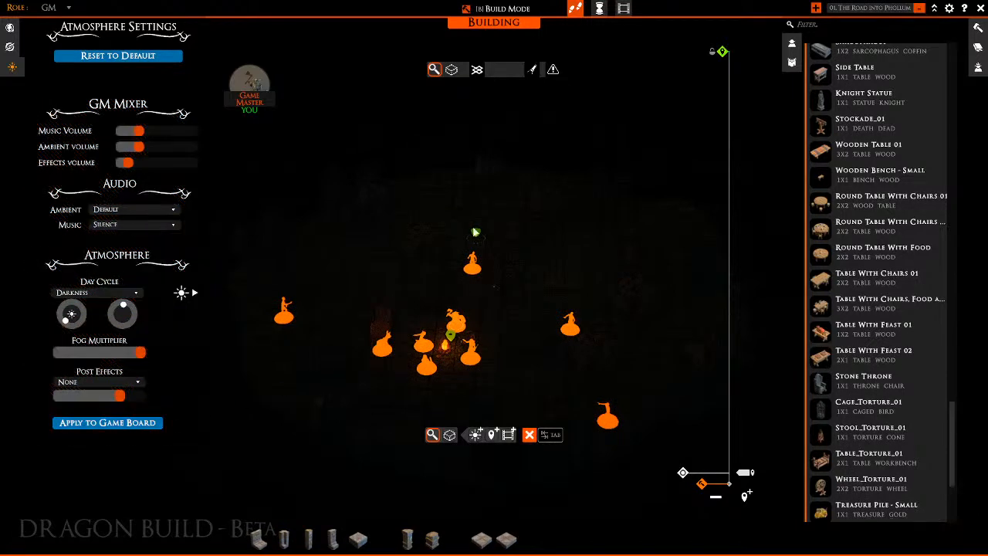
pyautogui.doubleClick(477, 236)
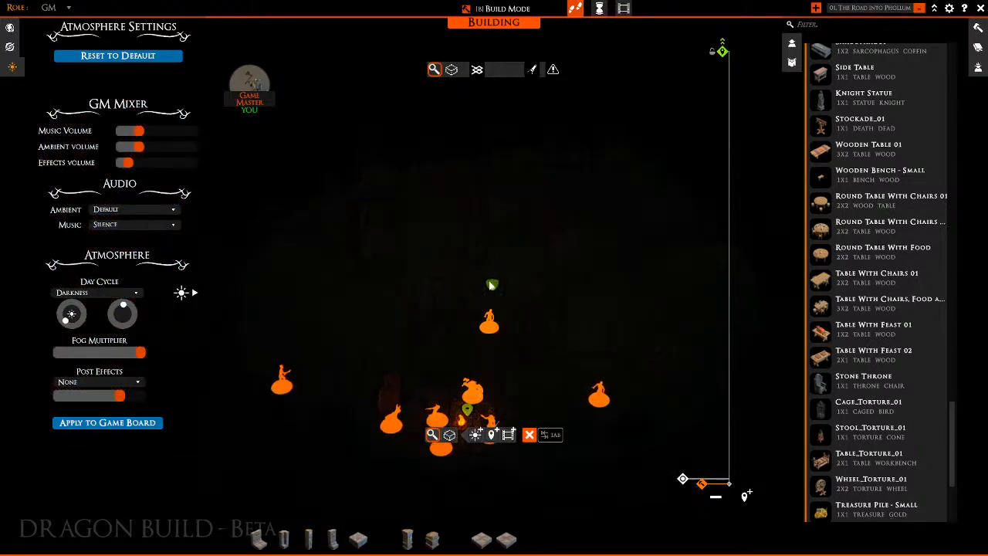
pyautogui.click(492, 286)
pyautogui.click(494, 250)
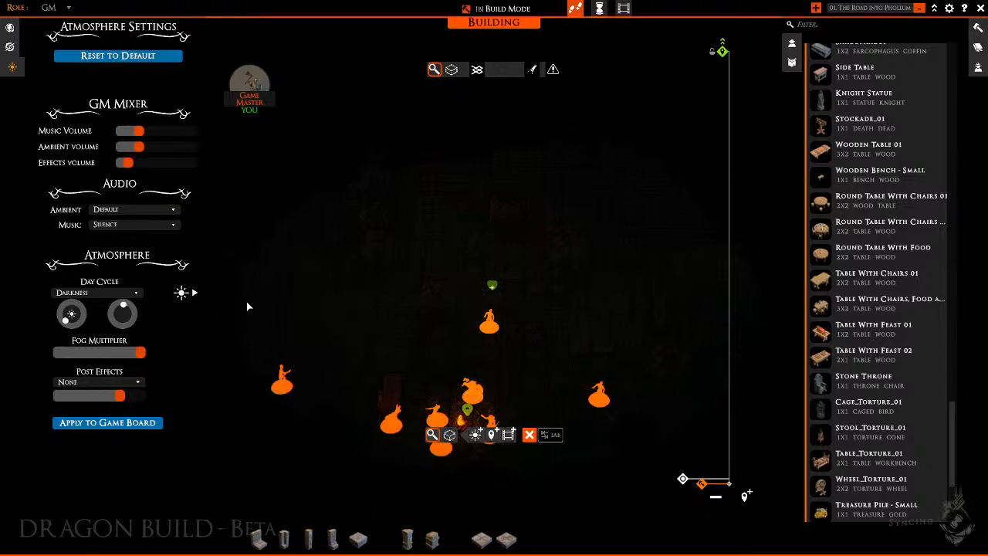
# Switch back to the 02. The Old Phollum Church board and enter build mode
pyautogui.click(12, 34)
pyautogui.click(109, 114)
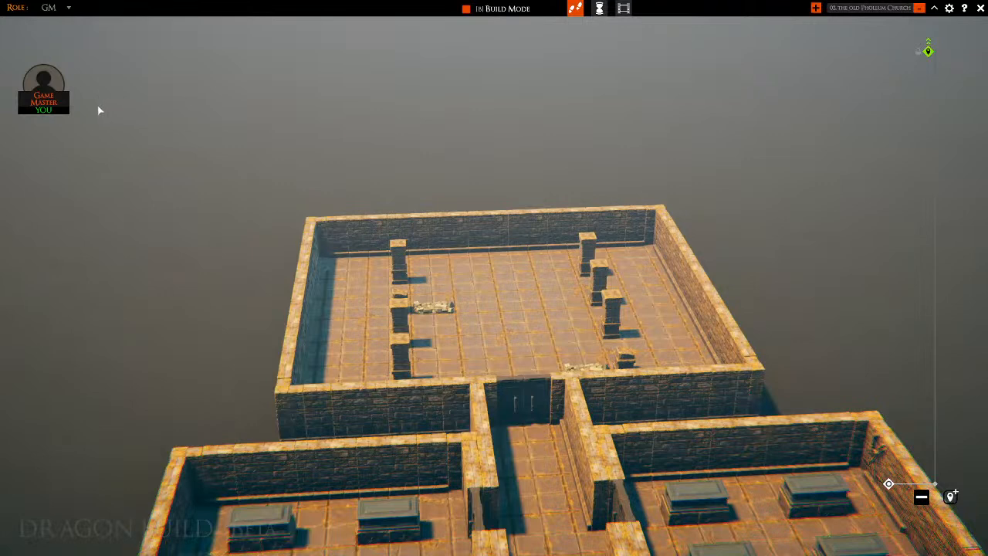
pyautogui.press('b')
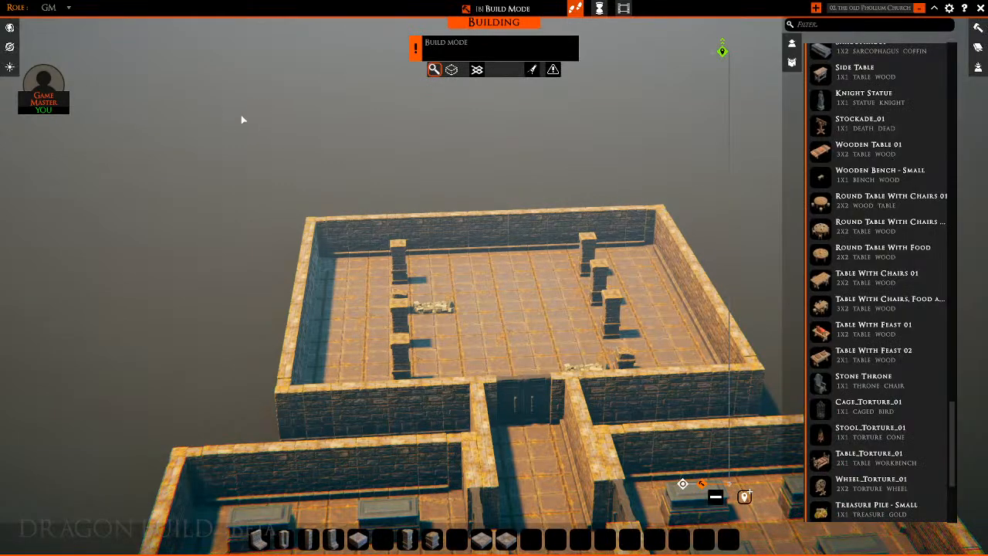
# Reopen the 01. The Road into Phollum board and examine the campfire scene under its dark atmosphere
pyautogui.click(10, 28)
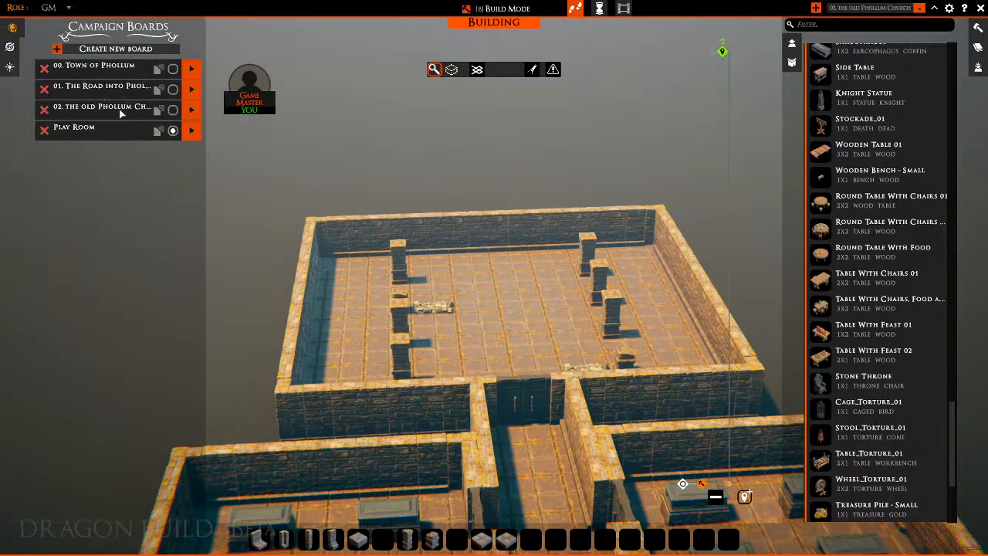
pyautogui.click(120, 89)
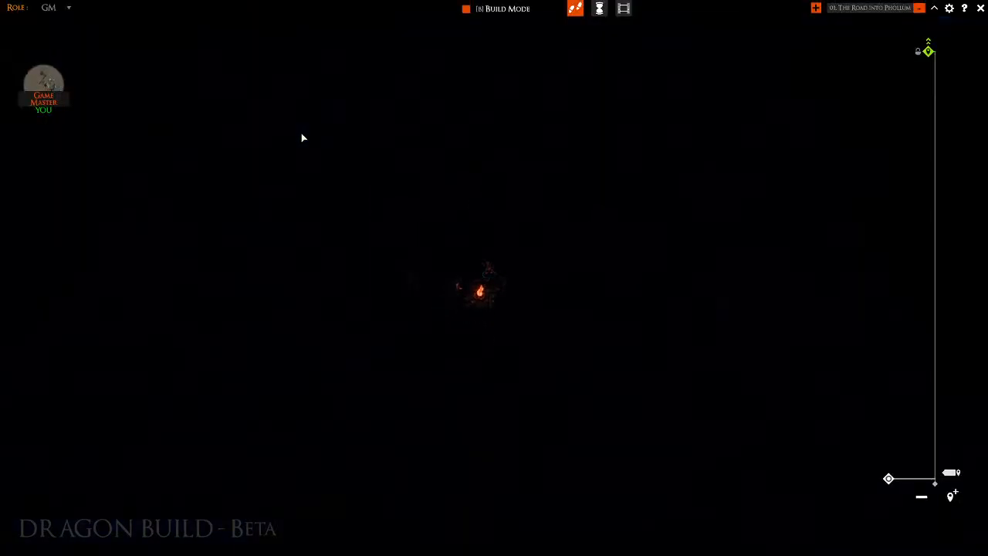
pyautogui.press('s')
pyautogui.press('d')
pyautogui.scroll(5, 472, 257)
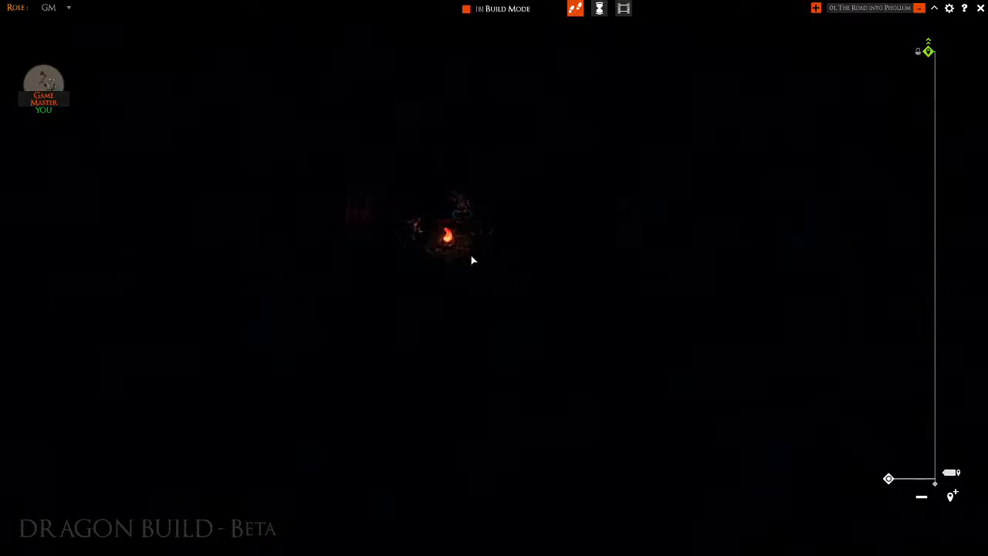
pyautogui.press('w')
pyautogui.press('a')
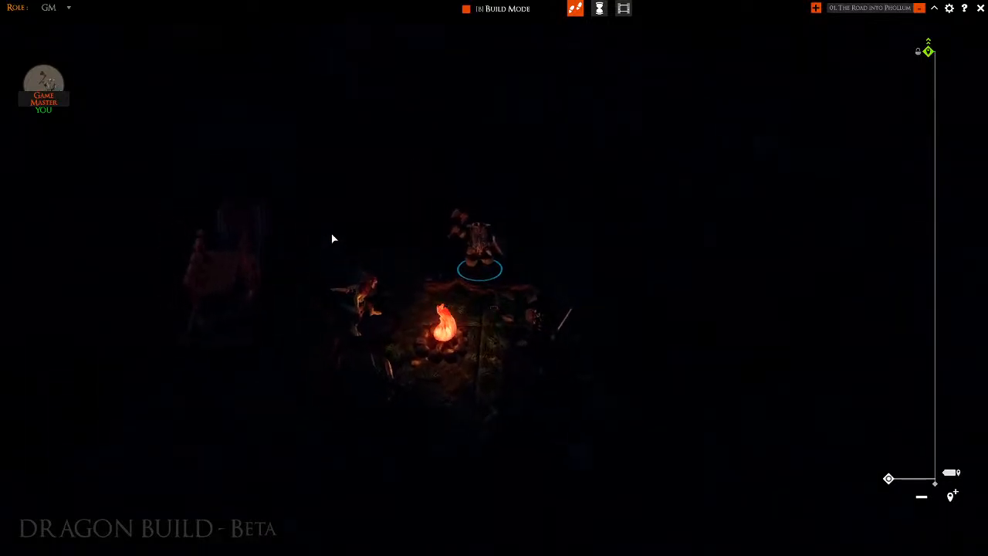
# Select the donkey miniature beside the cart and examine how the firelight falls from another side of the camp
pyautogui.moveTo(239, 350); pyautogui.dragTo(195, 308)
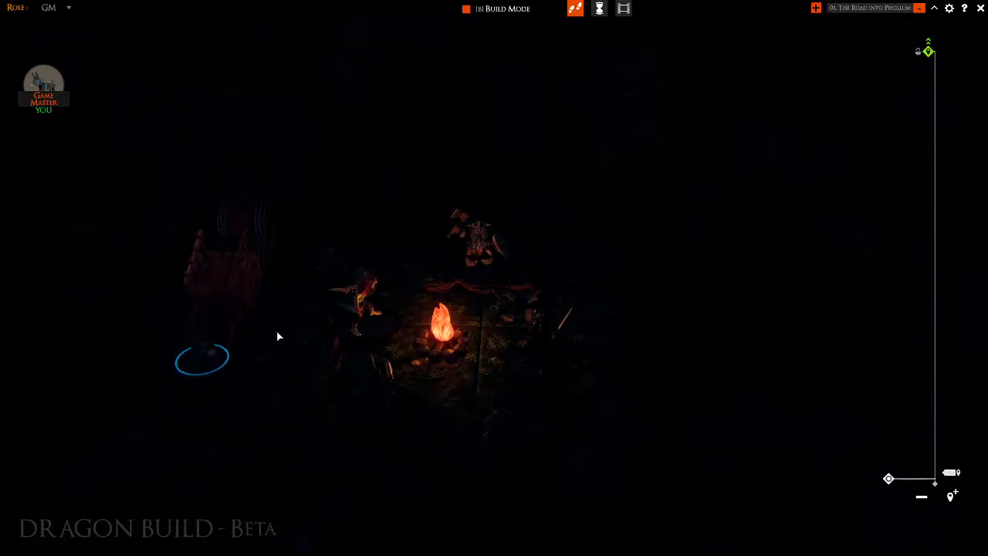
pyautogui.moveTo(285, 353); pyautogui.dragTo(192, 354, button='right')
pyautogui.press('w')
pyautogui.press('w')
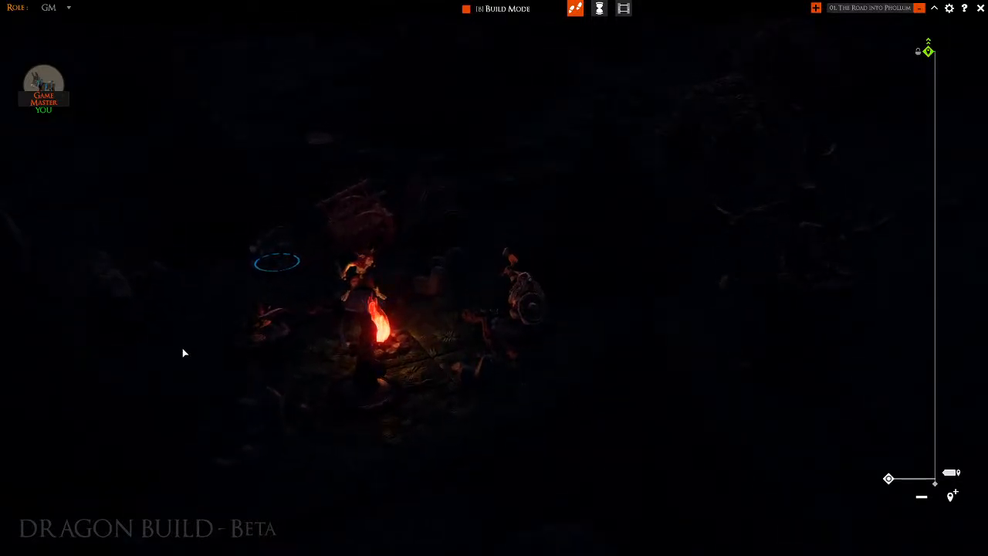
pyautogui.press('s')
pyautogui.press('s')
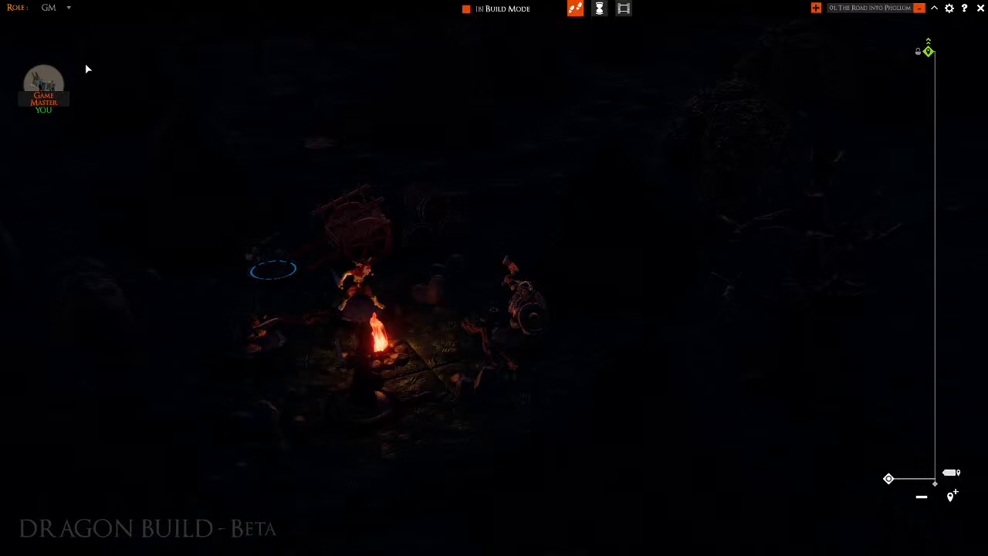
# Return to the columned room on the 02. The Old Phollum Church board in build mode and browse the Props catalogue
pyautogui.click(487, 9)
pyautogui.click(14, 30)
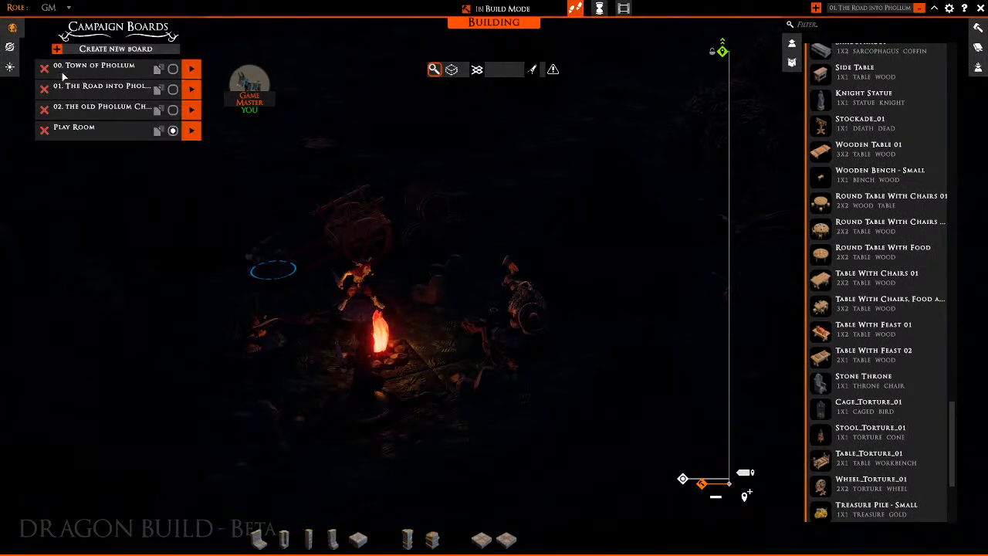
pyautogui.click(119, 116)
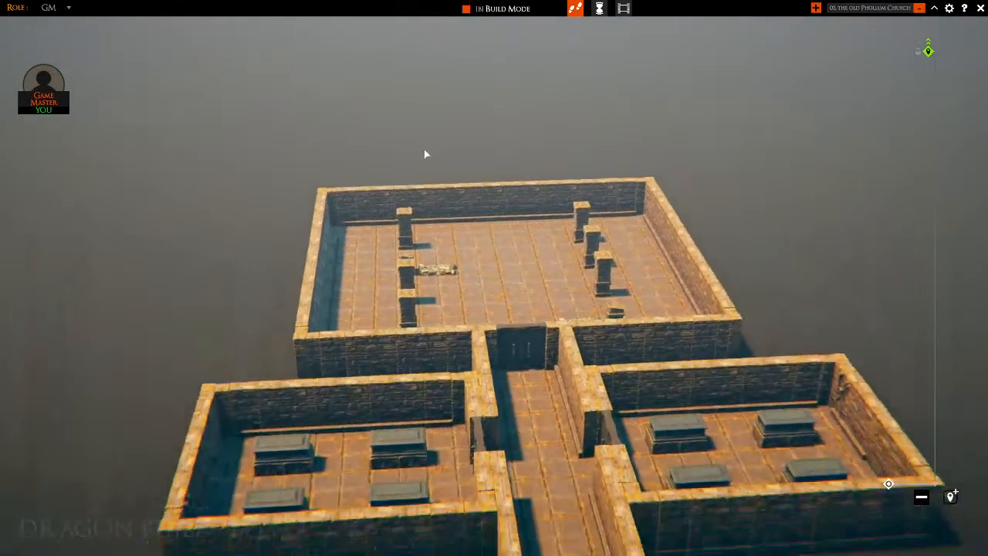
pyautogui.press('s')
pyautogui.press('d')
pyautogui.press('w')
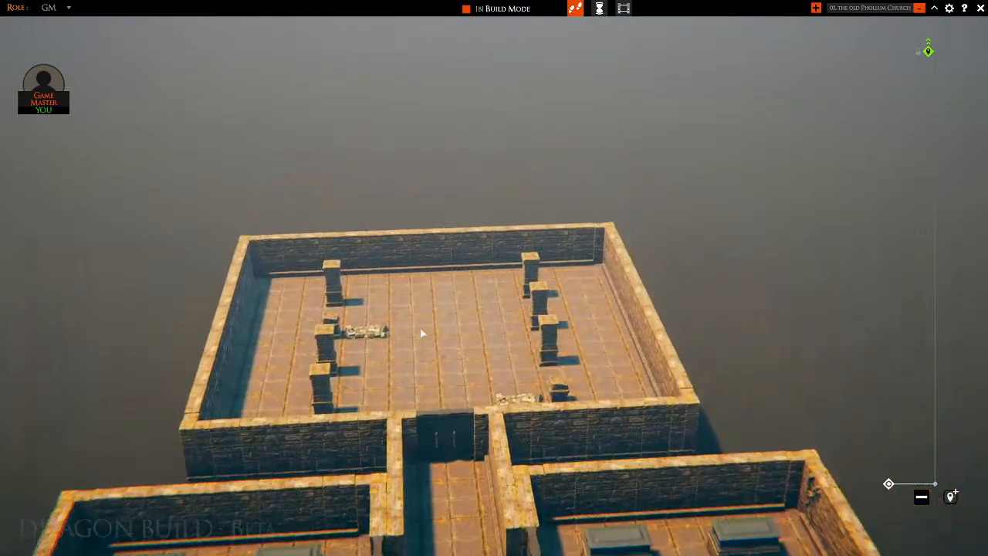
pyautogui.press('d')
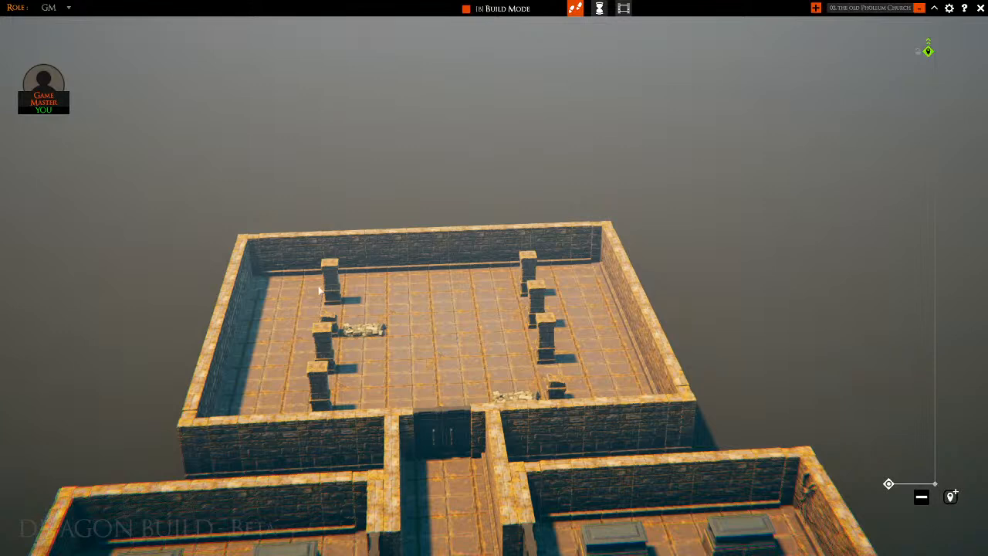
pyautogui.press('b')
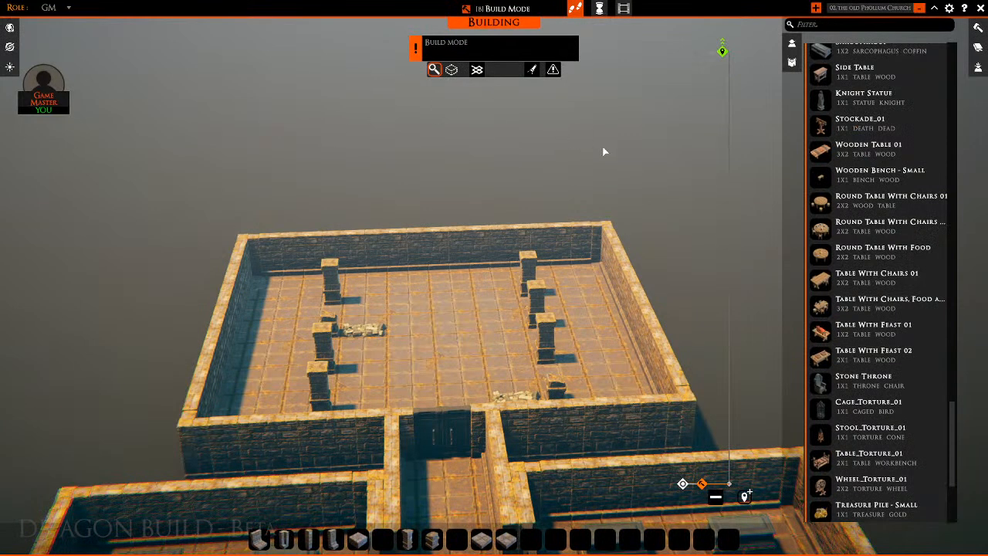
pyautogui.scroll(5, 880, 213)
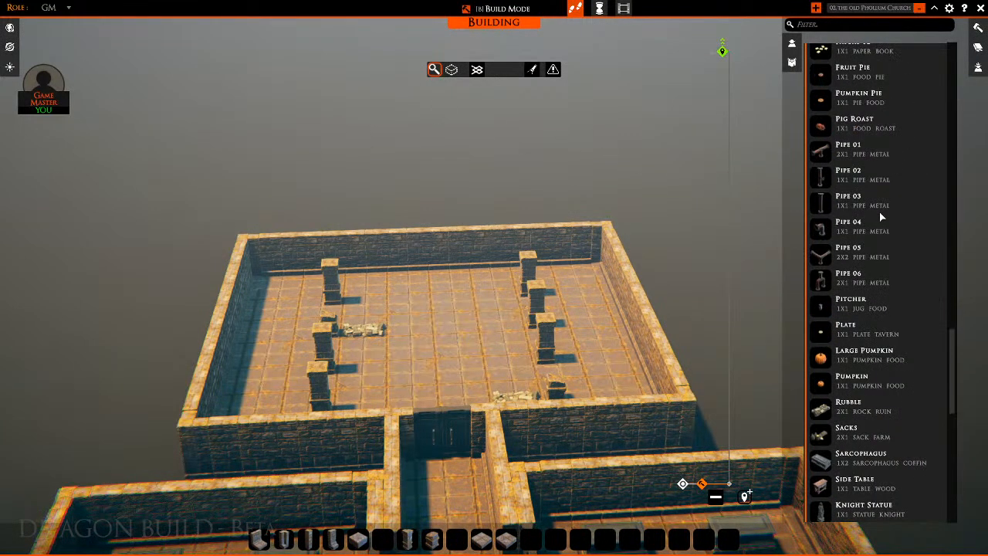
# Look through the Props catalogue from end to end for furnishings for the columned room
pyautogui.scroll(5, 879, 213)
pyautogui.scroll(10, 879, 213)
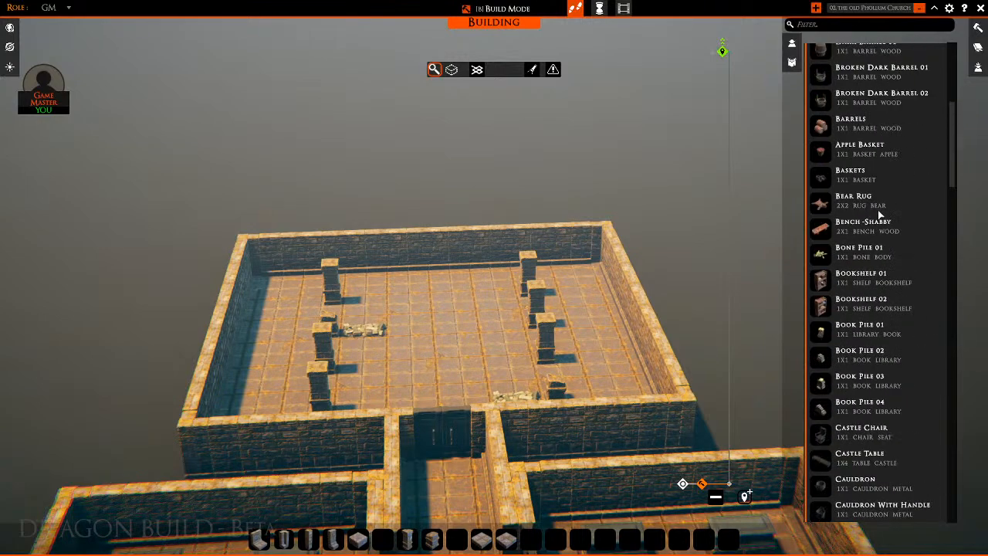
pyautogui.scroll(-15, 880, 214)
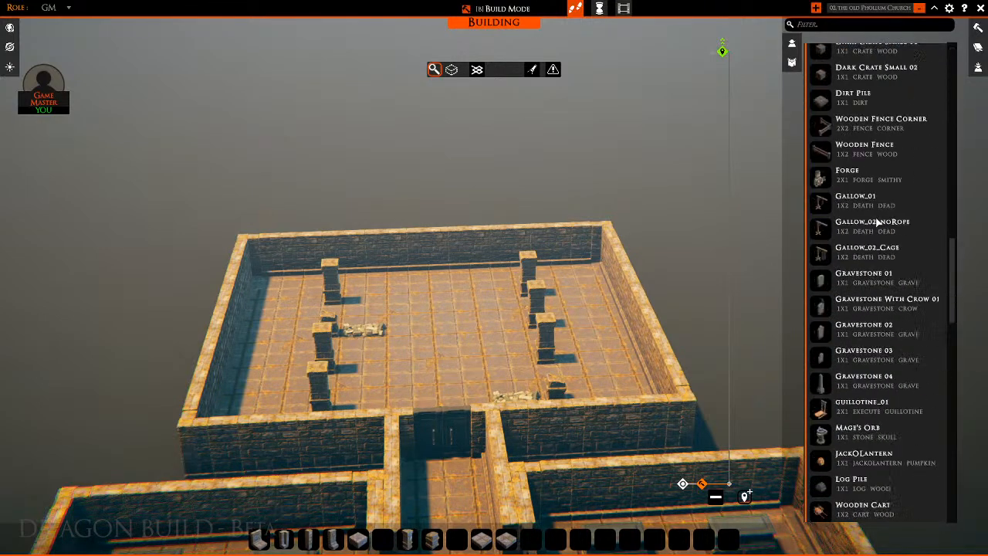
pyautogui.scroll(-10, 878, 220)
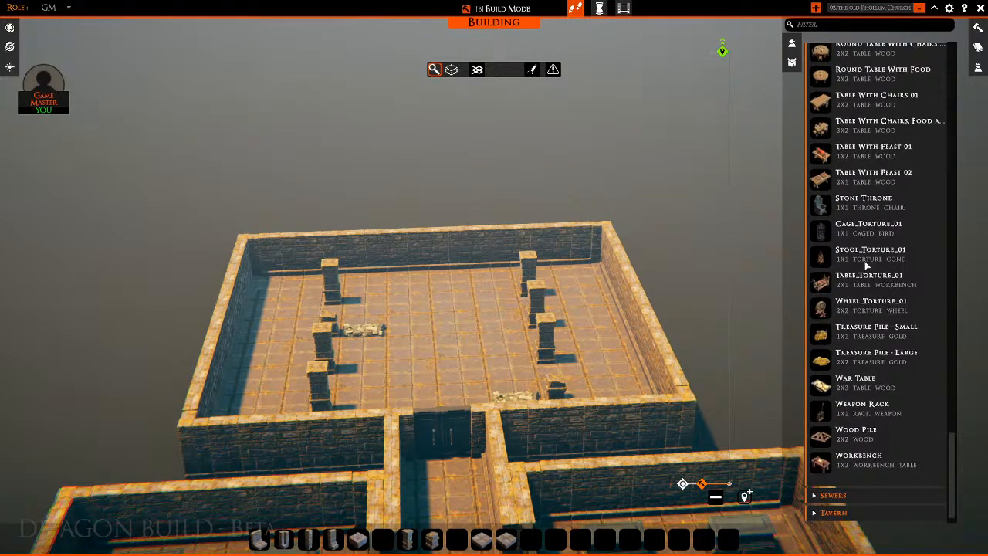
pyautogui.scroll(12, 868, 263)
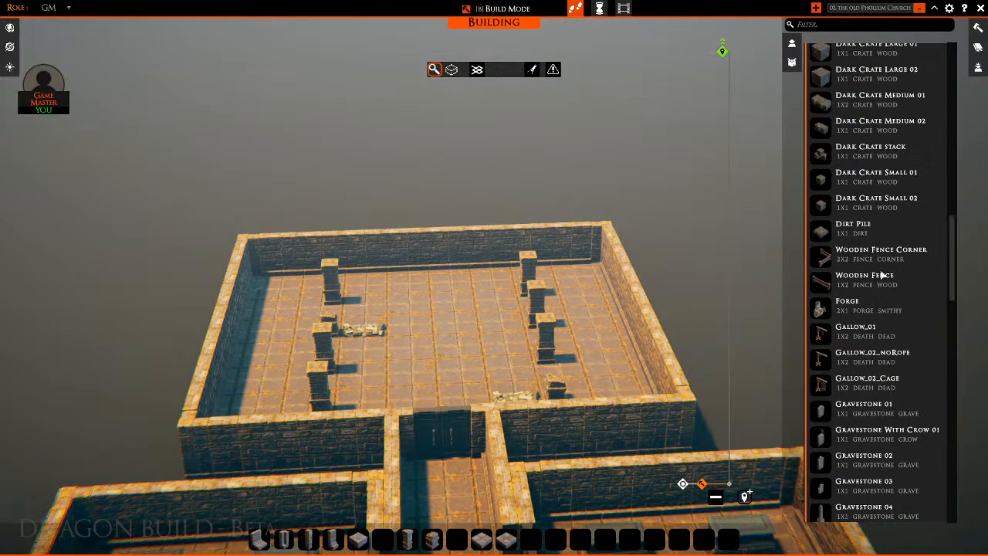
pyautogui.scroll(10, 897, 285)
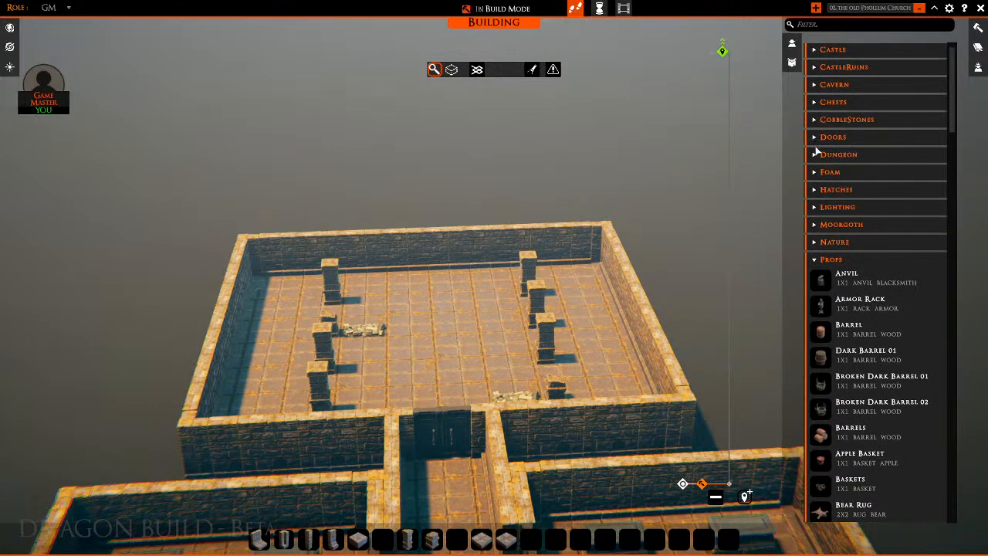
# Find the Dungeon Stair Block in the Dungeon category and turn on clipping for tile placement
pyautogui.click(818, 159)
pyautogui.scroll(-5, 866, 264)
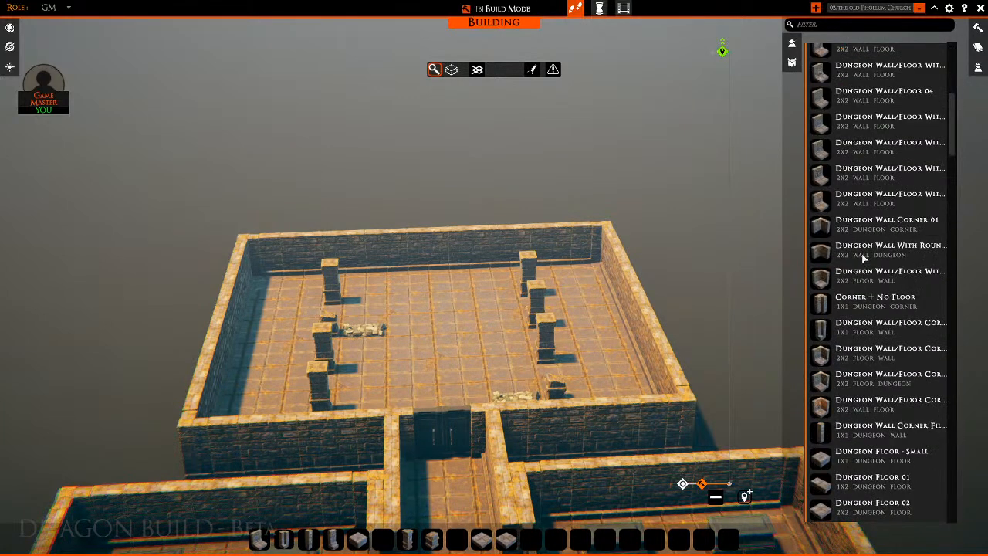
pyautogui.scroll(-5, 865, 259)
pyautogui.scroll(2, 863, 259)
pyautogui.press('w')
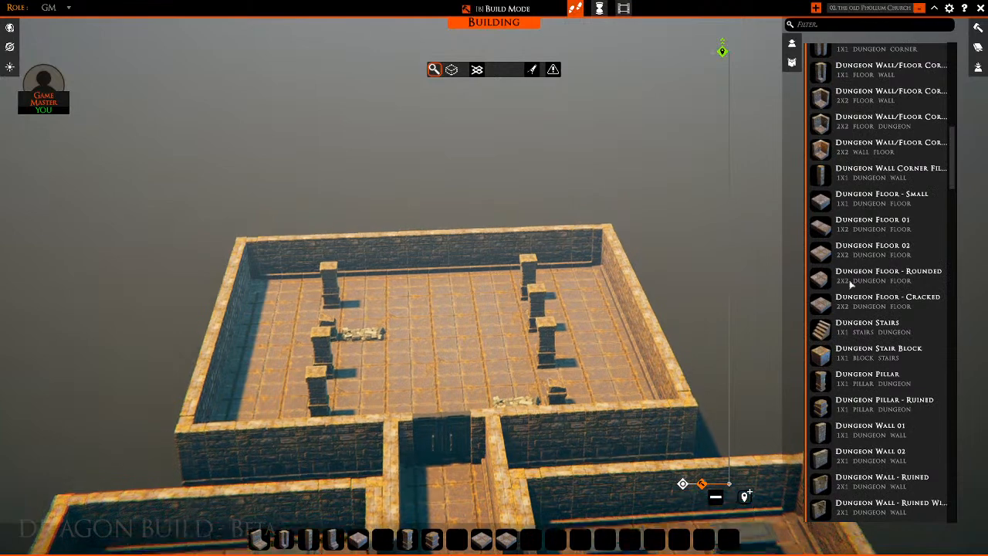
pyautogui.click(823, 358)
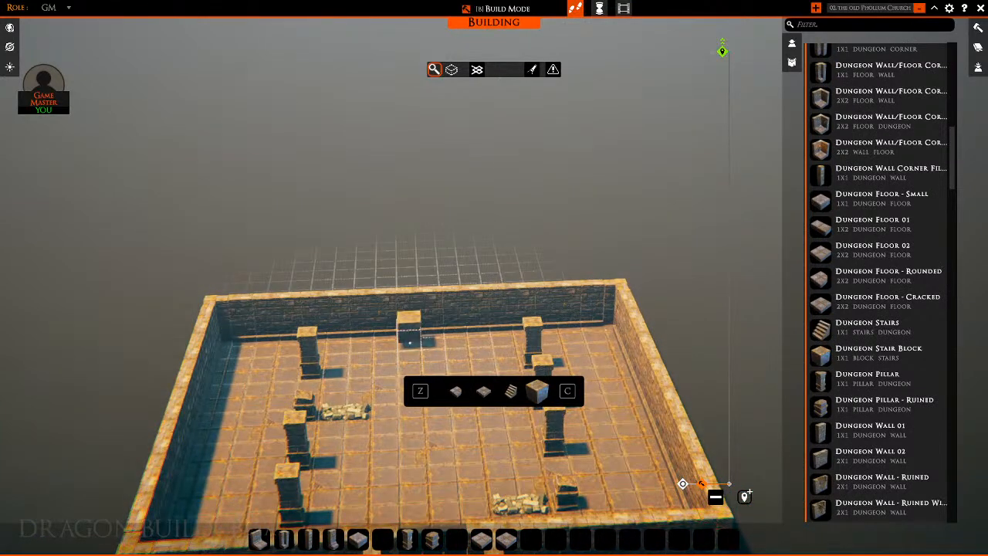
pyautogui.rightClick(407, 281)
pyautogui.click(553, 70)
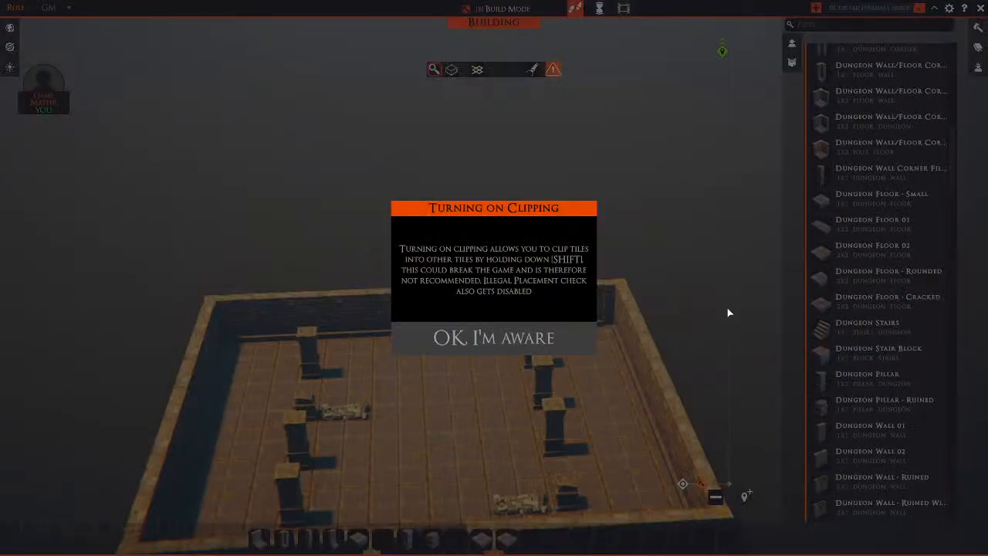
pyautogui.click(530, 332)
# Place a 1 x 4 row of Dungeon Stair Blocks centred along the back wall of the columned room
pyautogui.click(819, 357)
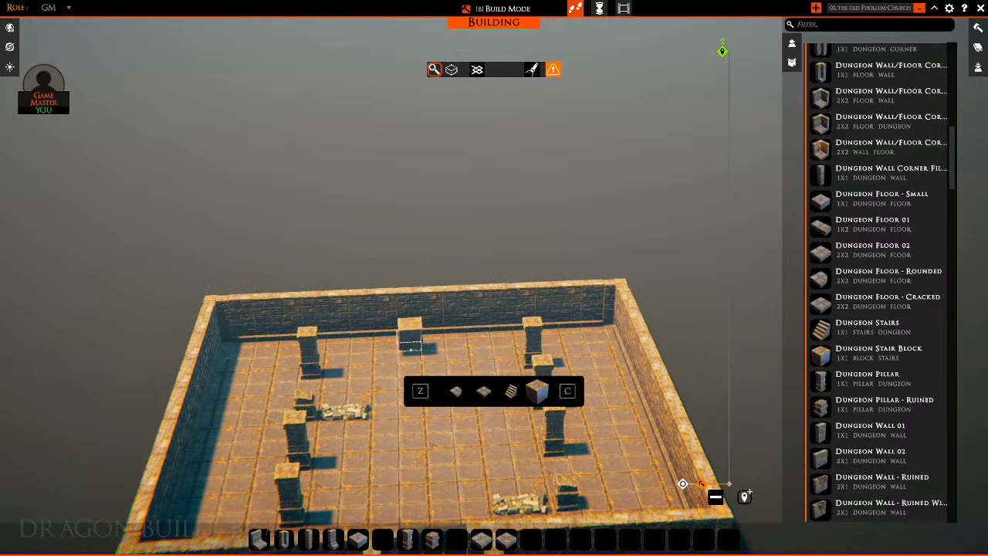
pyautogui.click(409, 338)
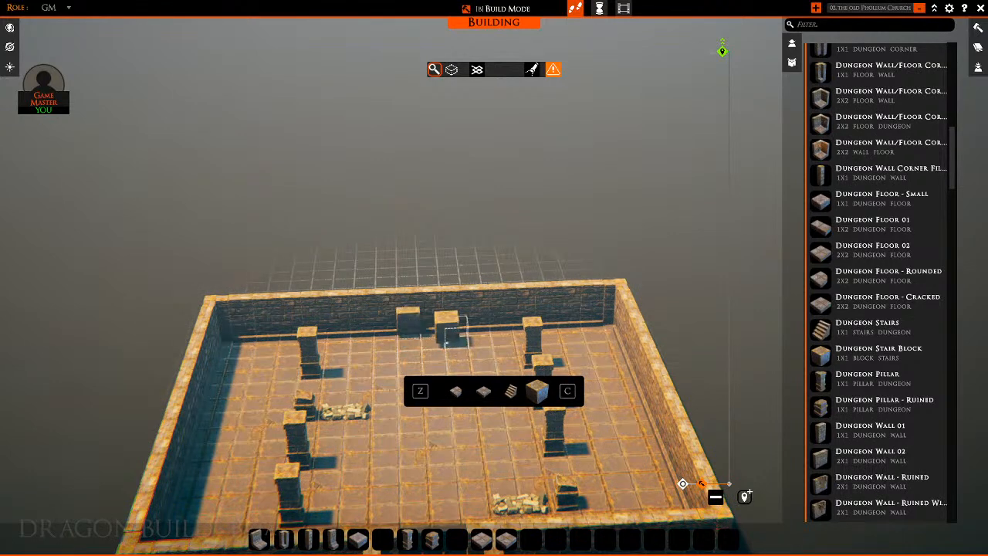
pyautogui.click(434, 338)
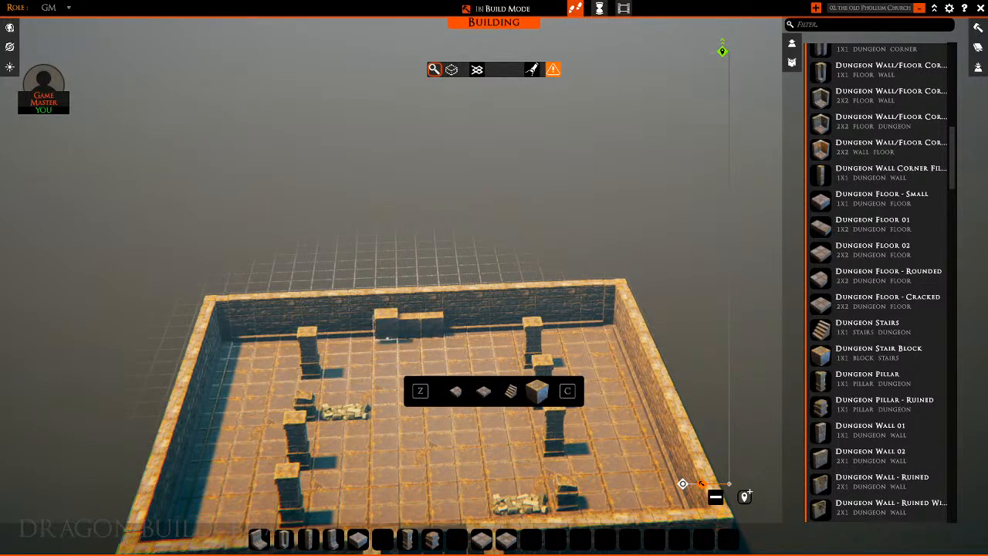
pyautogui.click(456, 337)
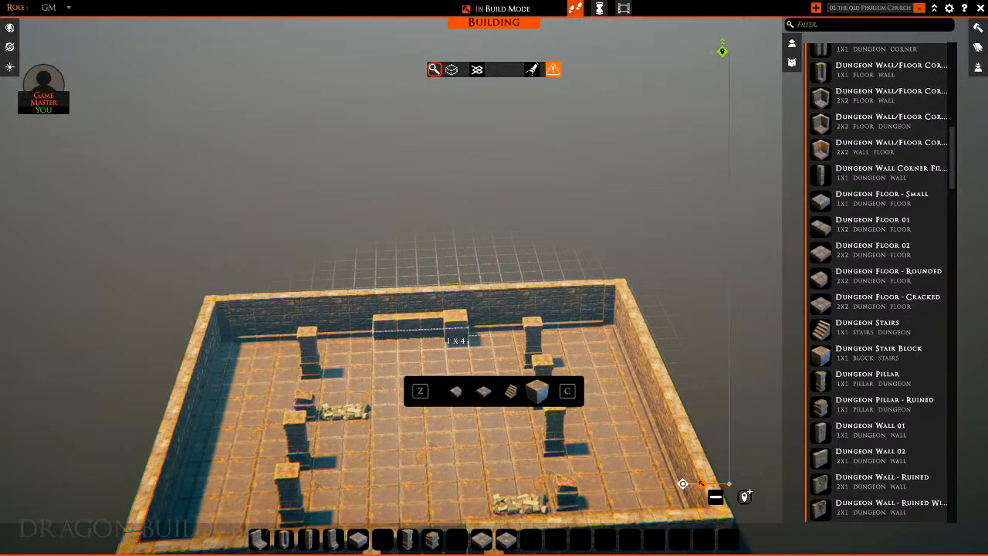
pyautogui.click(383, 340)
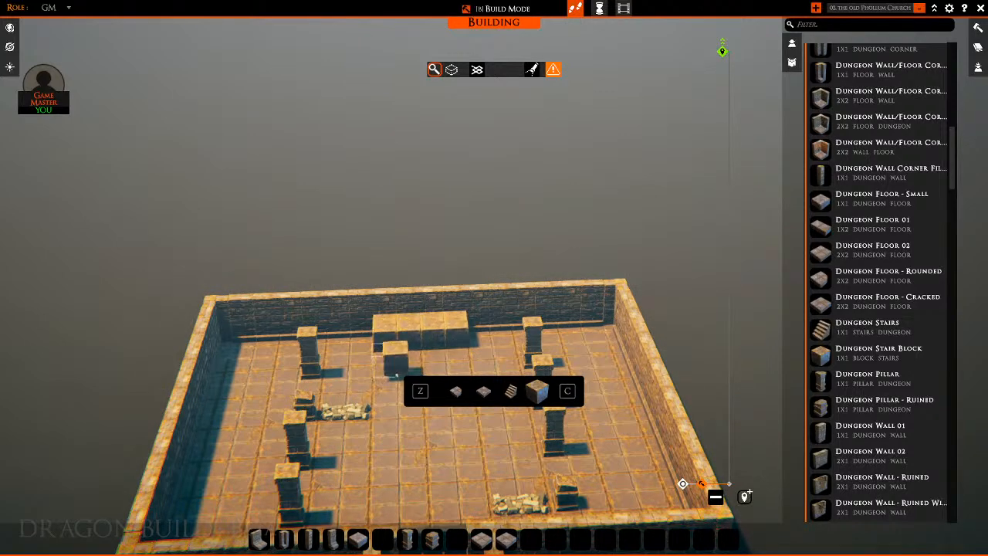
# Add a Dungeon Stair Block at each front end of the platform and fill the gap between them with two Dungeon Stairs
pyautogui.click(818, 331)
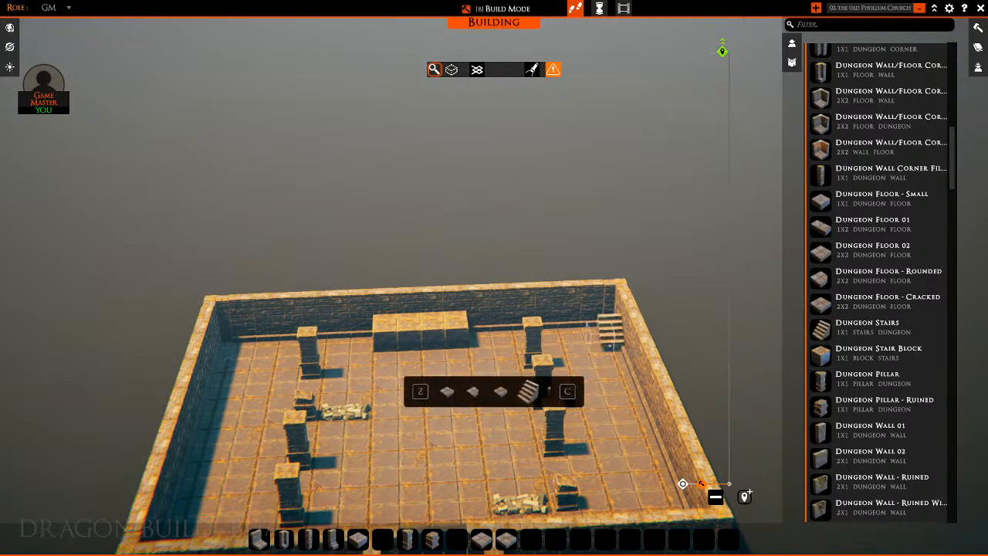
pyautogui.click(821, 354)
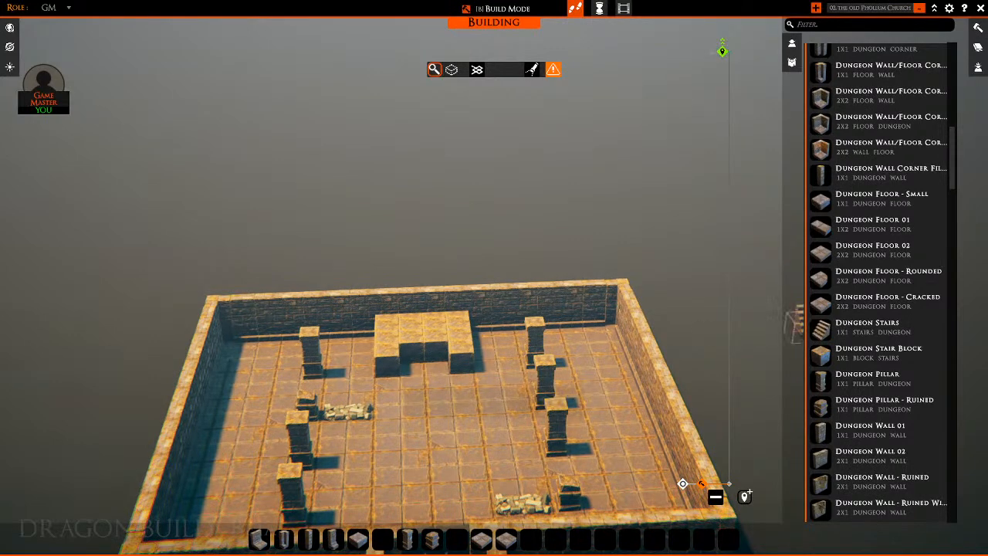
pyautogui.press('z')
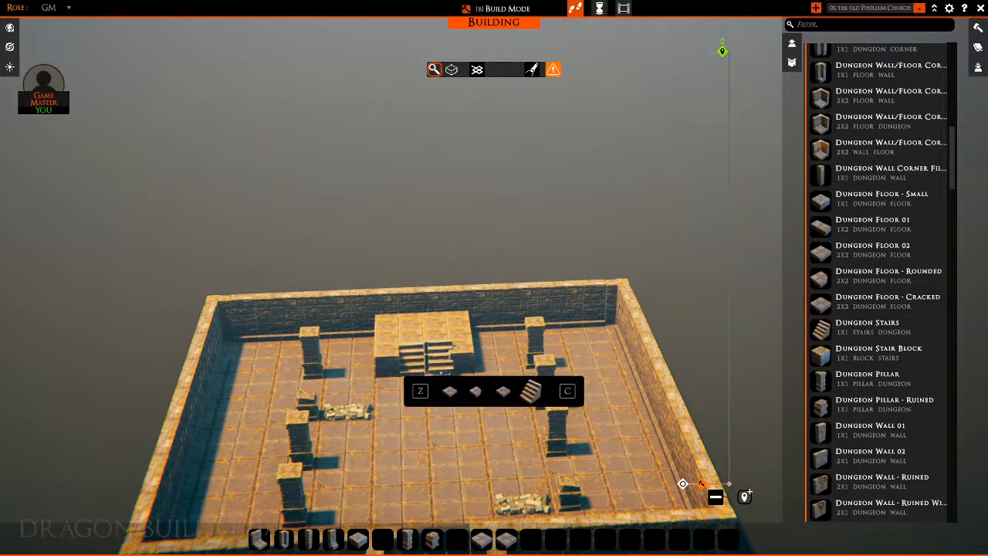
pyautogui.click(511, 381)
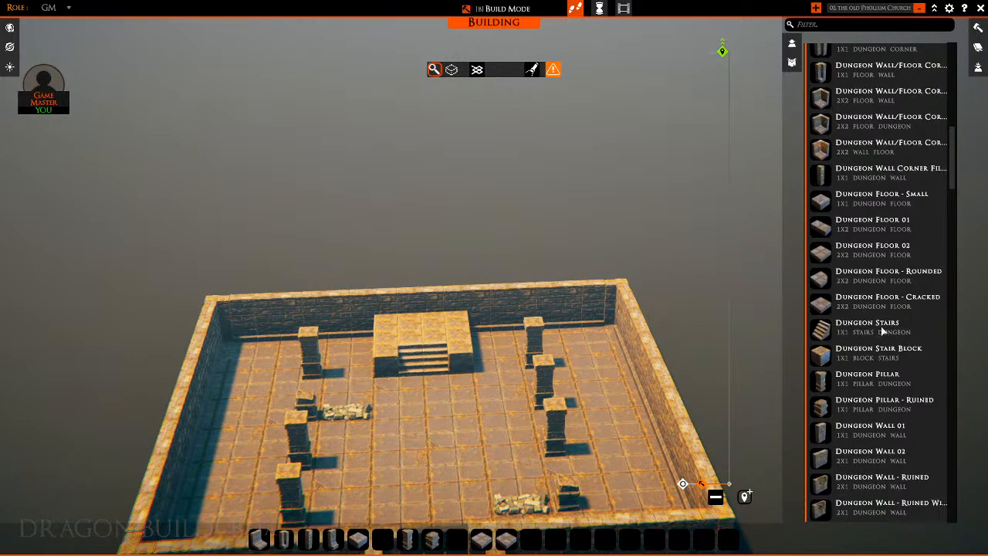
# Browse the Dungeon and Props catalogues for an object to stand on the raised platform
pyautogui.scroll(10, 897, 374)
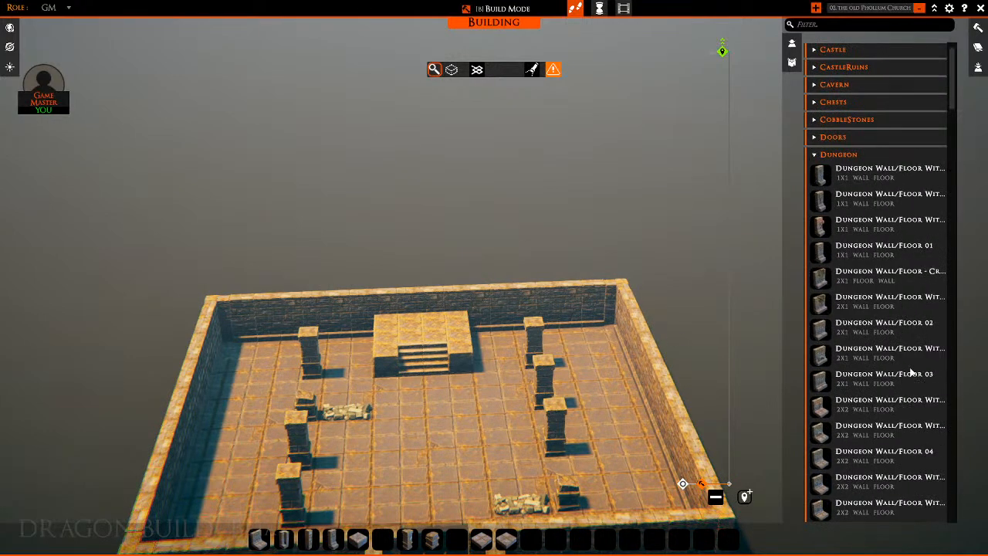
pyautogui.scroll(-4, 900, 368)
pyautogui.scroll(-5, 900, 368)
pyautogui.scroll(-12, 891, 354)
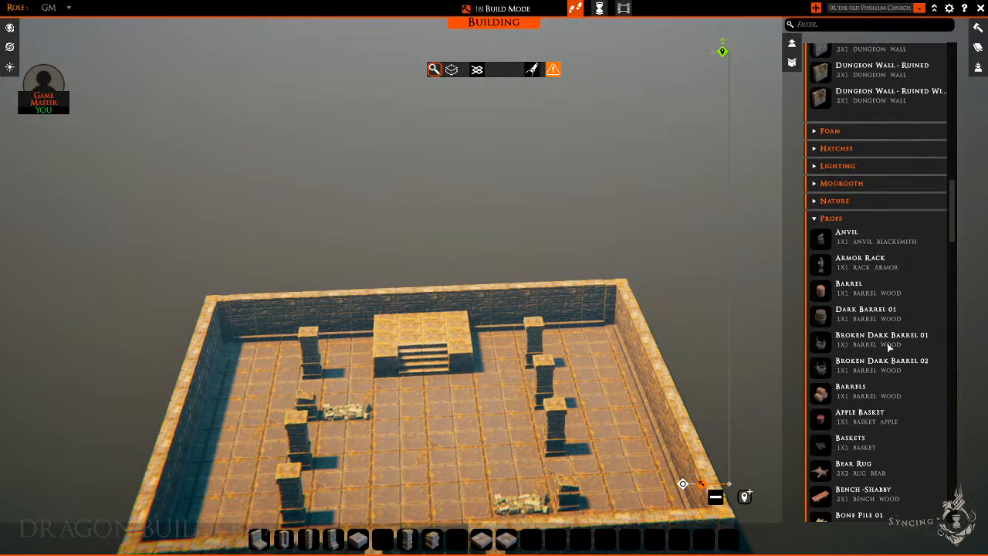
pyautogui.scroll(-12, 883, 345)
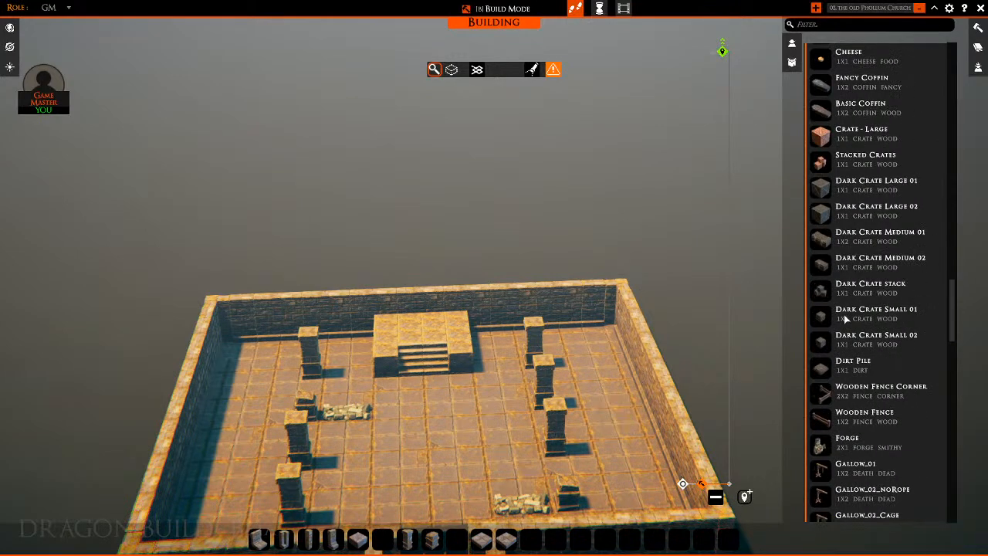
pyautogui.scroll(-9, 877, 352)
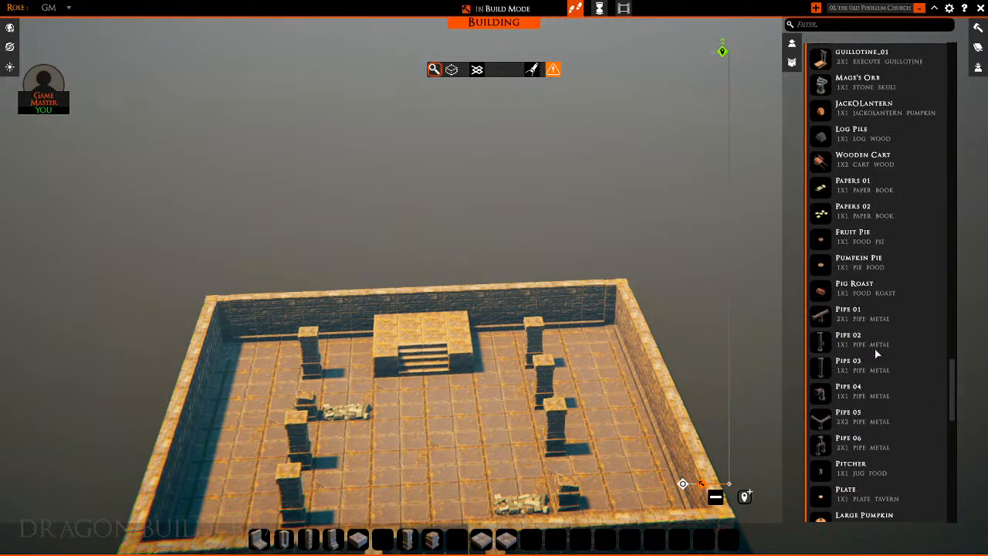
pyautogui.scroll(-3, 877, 353)
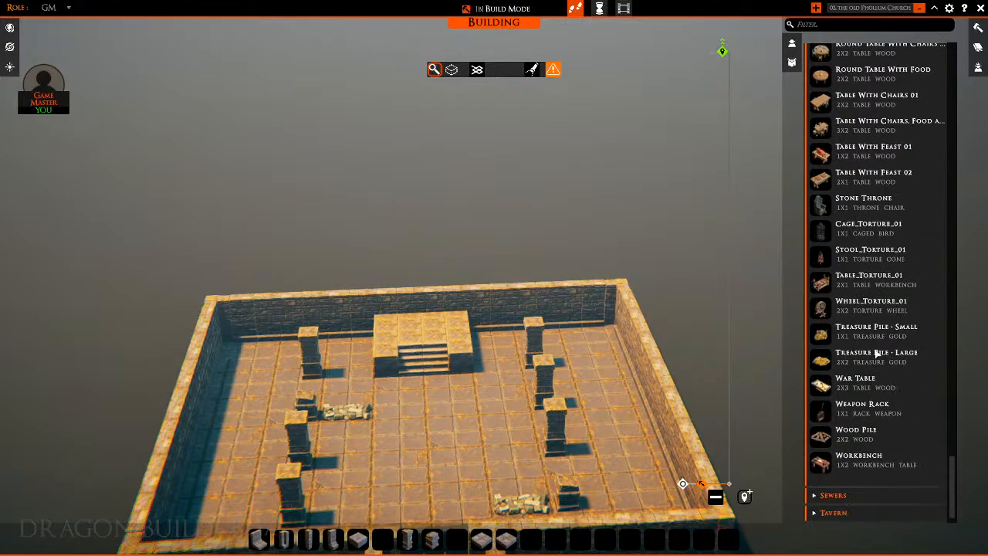
pyautogui.scroll(12, 877, 352)
pyautogui.scroll(10, 879, 353)
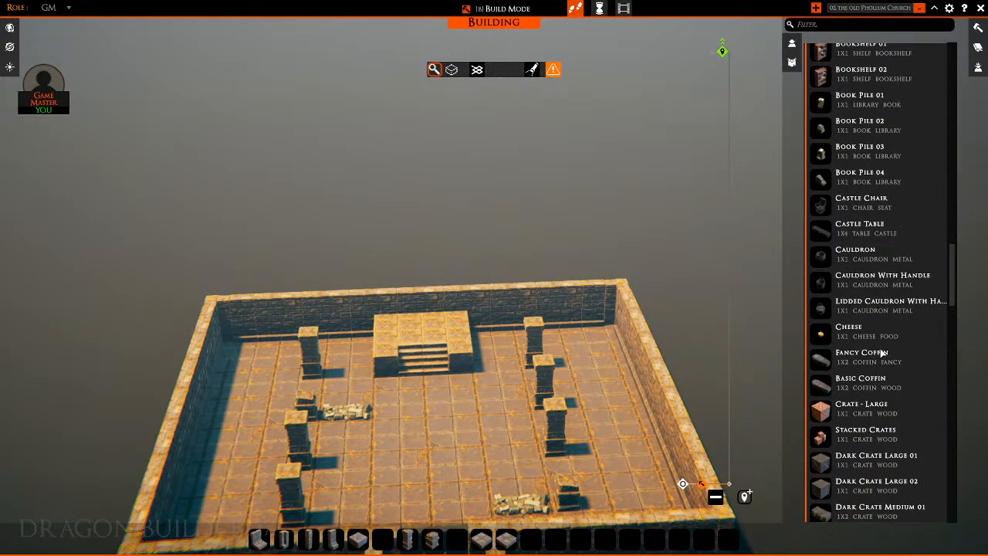
pyautogui.scroll(6, 885, 353)
# Place a Sarcophagus lengthwise across the raised platform and shift it toward the back wall
pyautogui.scroll(-8, 884, 353)
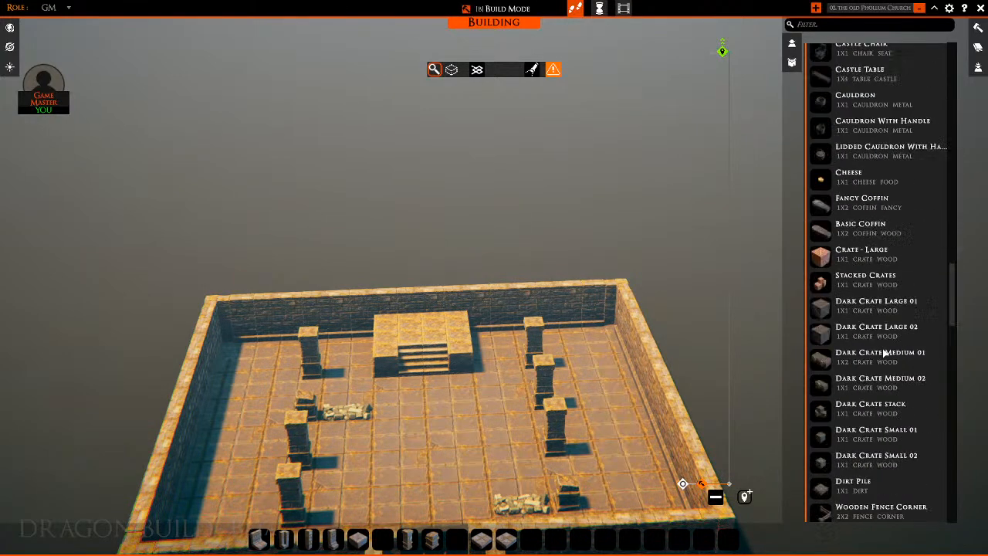
pyautogui.scroll(-12, 885, 351)
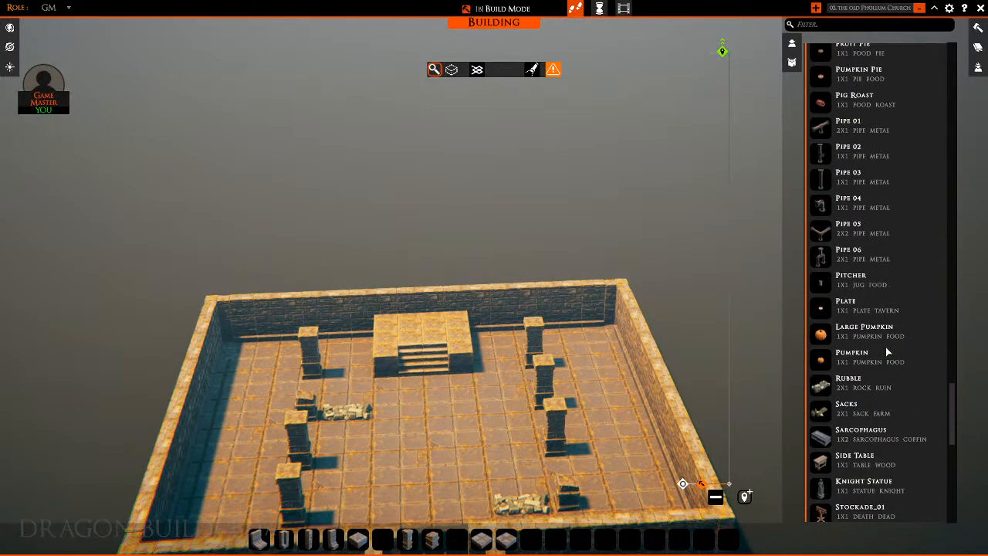
pyautogui.scroll(-6, 886, 348)
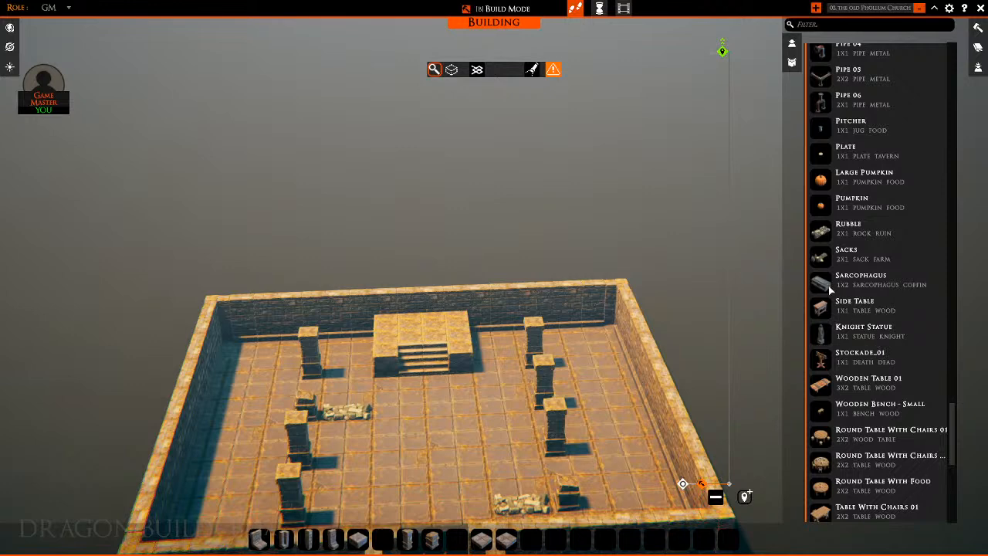
pyautogui.click(421, 321)
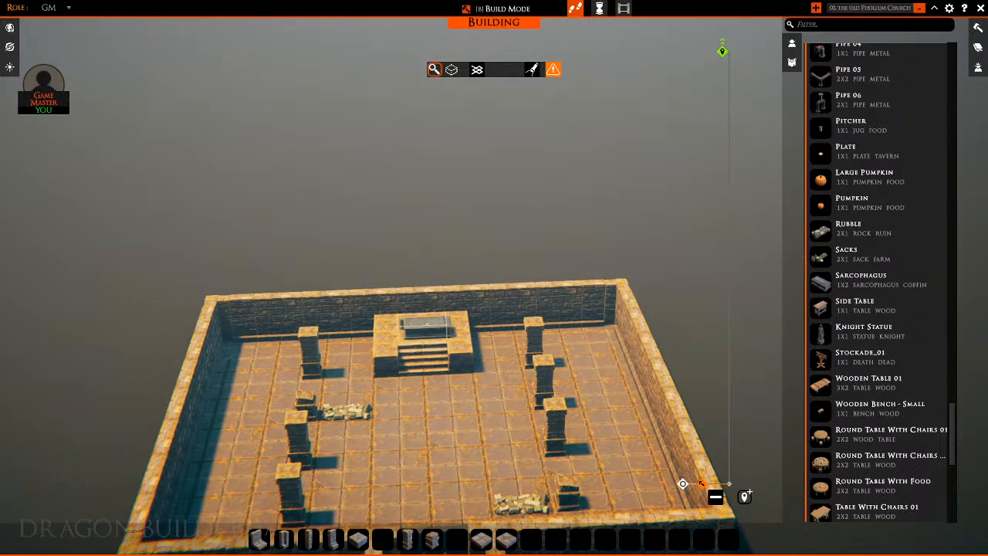
pyautogui.rightClick(584, 360)
pyautogui.click(422, 325)
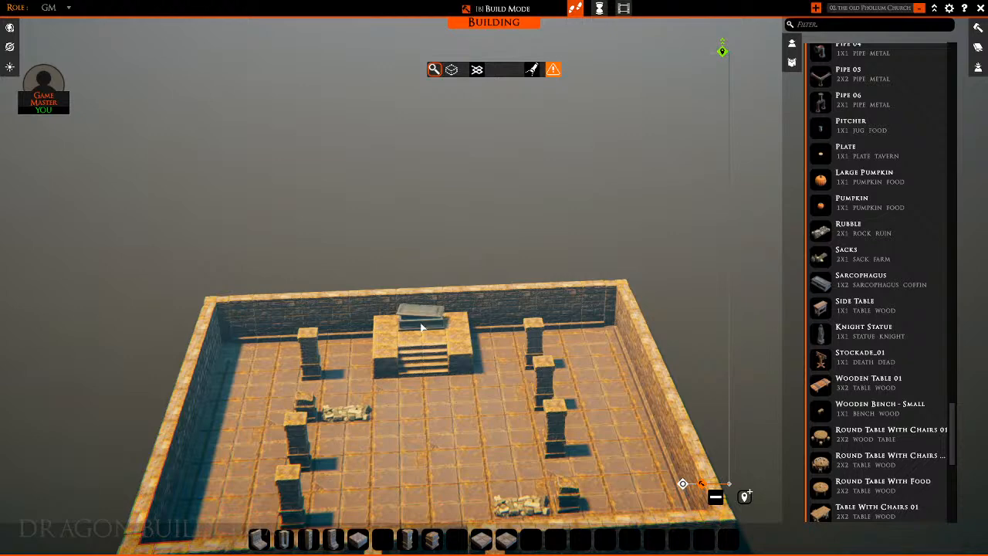
pyautogui.click(421, 327)
pyautogui.click(420, 275)
# Place a Knight Statue on each side of the platform stairs
pyautogui.press('s')
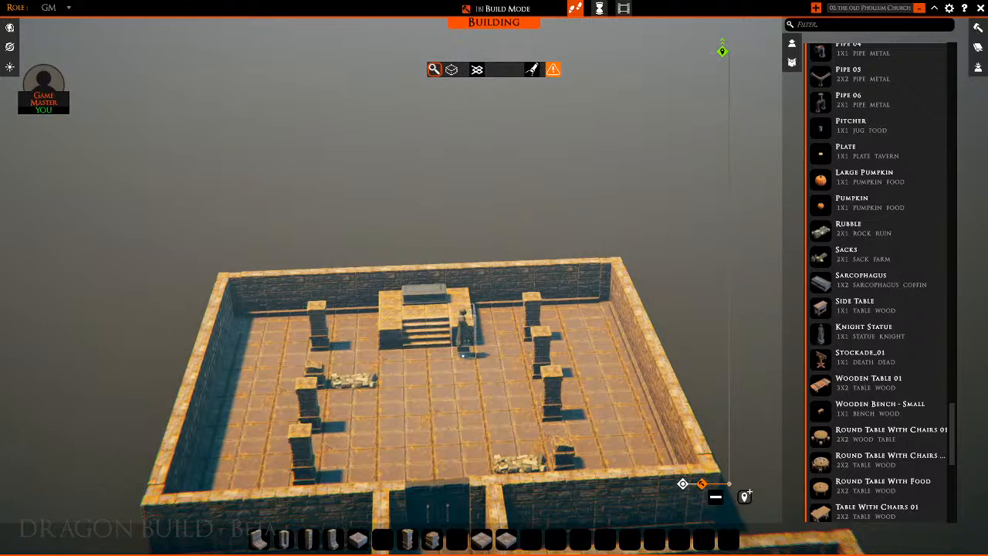
pyautogui.moveTo(464, 348); pyautogui.dragTo(466, 357, button='middle')
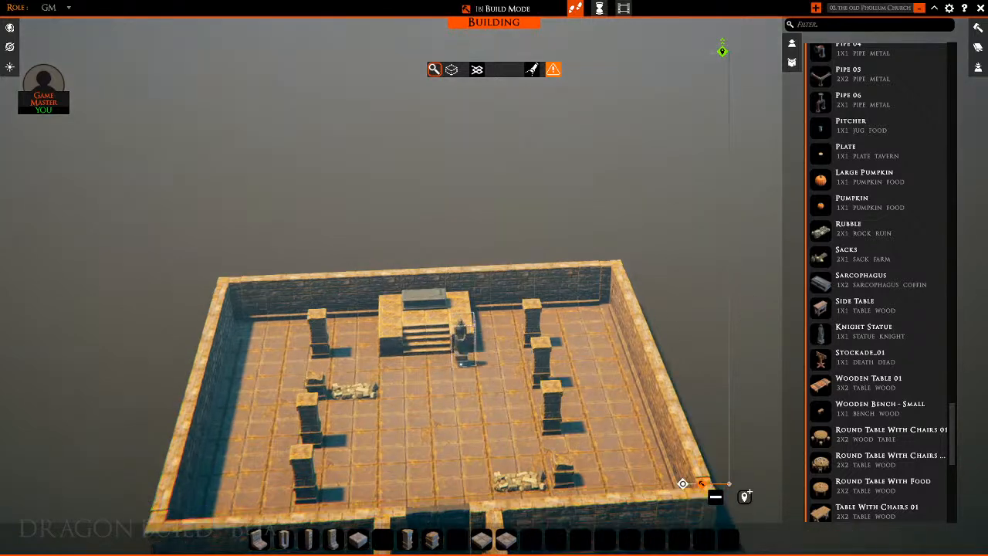
pyautogui.click(463, 343)
pyautogui.click(389, 339)
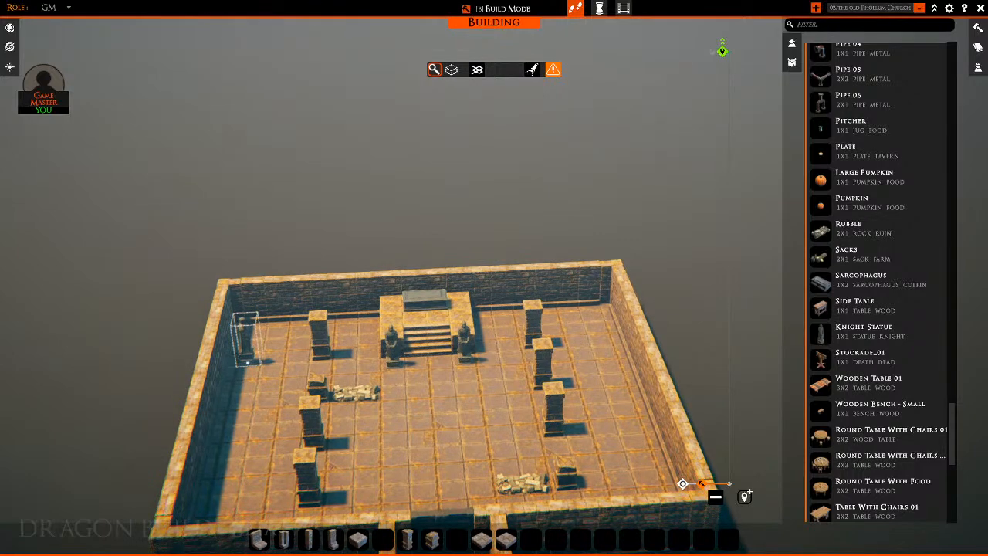
# Place a row of four Knight Statues along the side wall behind the columns
pyautogui.click(248, 362)
pyautogui.click(257, 392)
pyautogui.moveTo(258, 392); pyautogui.dragTo(287, 255, button='middle')
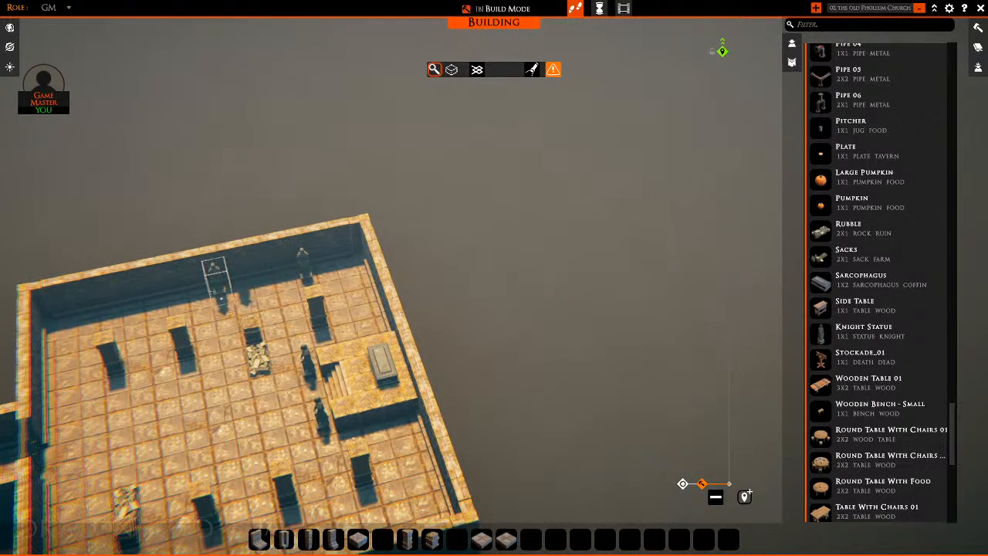
pyautogui.press('a')
pyautogui.press('a')
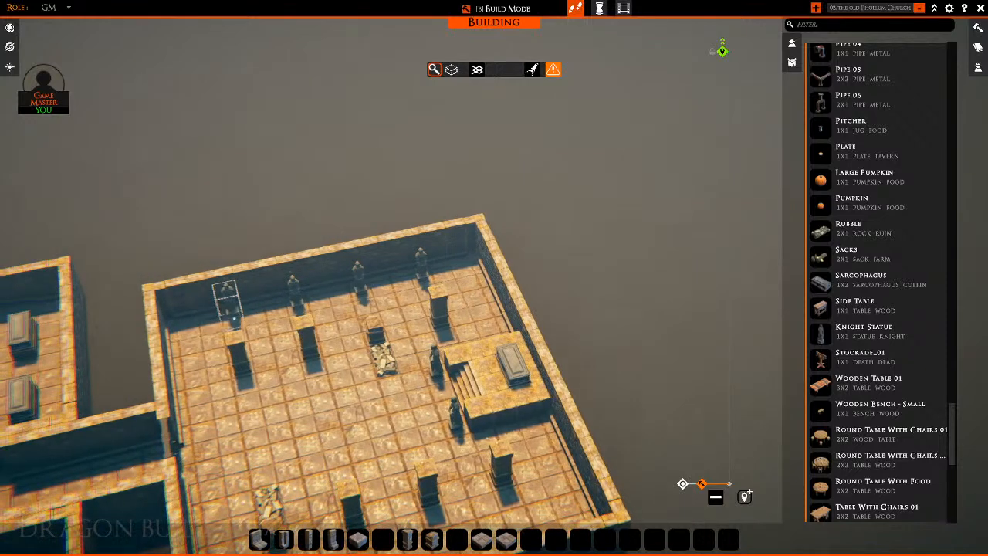
pyautogui.press('w')
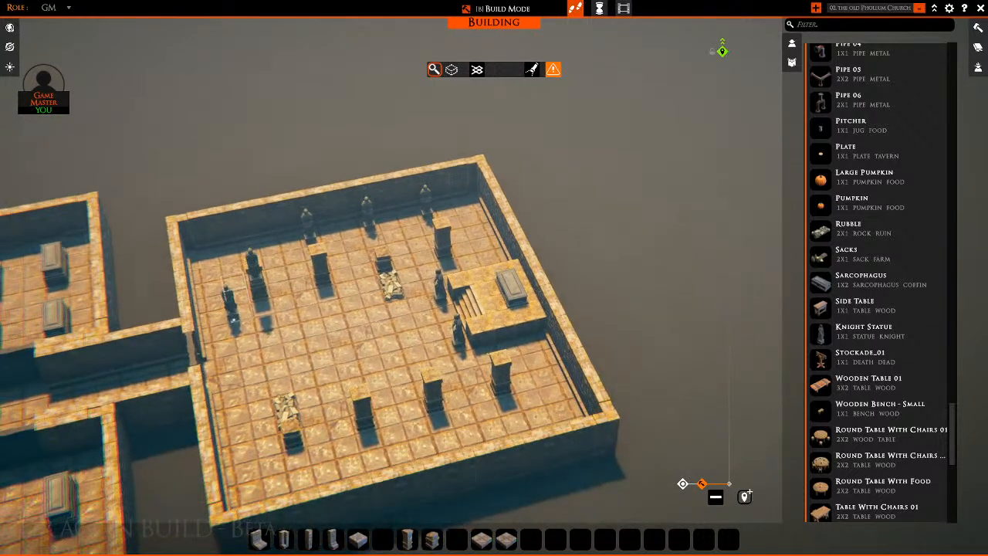
# Place a matching row of four Knight Statues along the opposite side wall, behind the other row of columns
pyautogui.press('s')
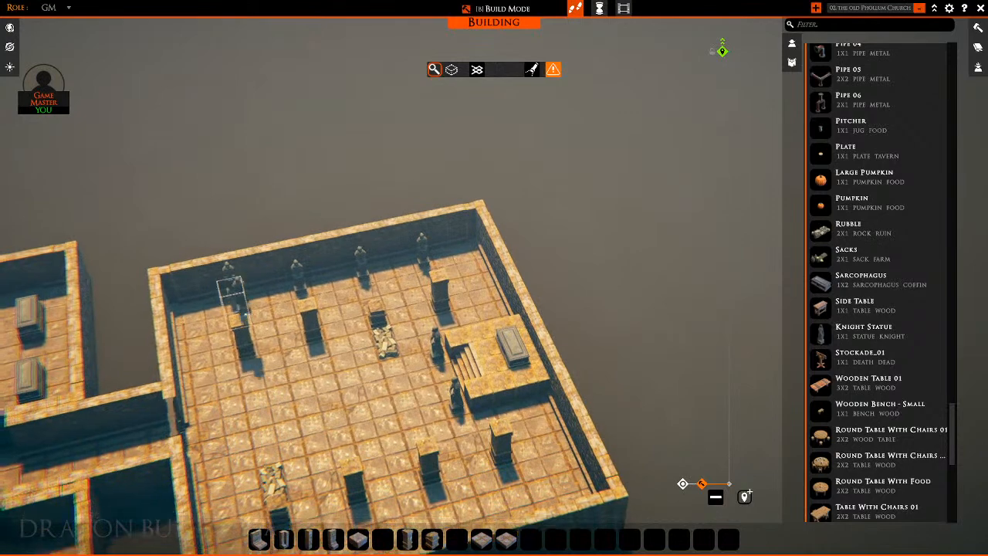
pyautogui.press('s')
pyautogui.moveTo(442, 347); pyautogui.dragTo(617, 360, button='right')
pyautogui.press('w')
pyautogui.press('s')
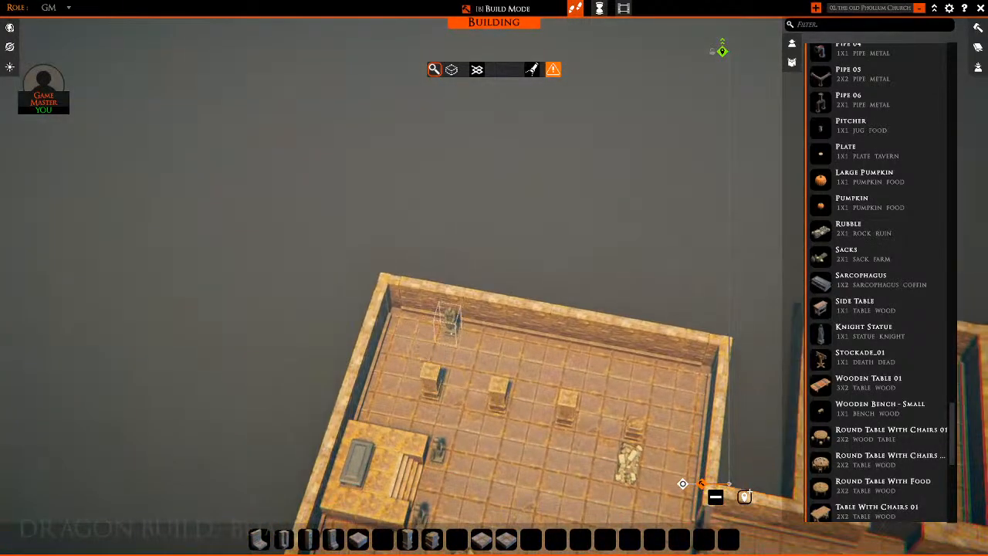
pyautogui.click(449, 324)
pyautogui.click(514, 336)
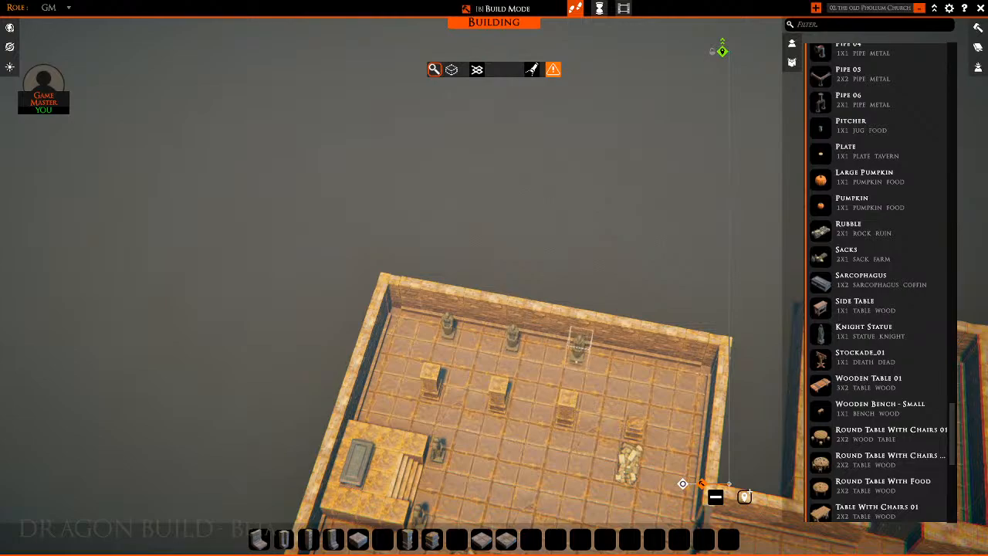
pyautogui.click(579, 347)
pyautogui.press('s')
pyautogui.click(641, 301)
pyautogui.press('s')
pyautogui.moveTo(641, 305); pyautogui.dragTo(494, 332, button='right')
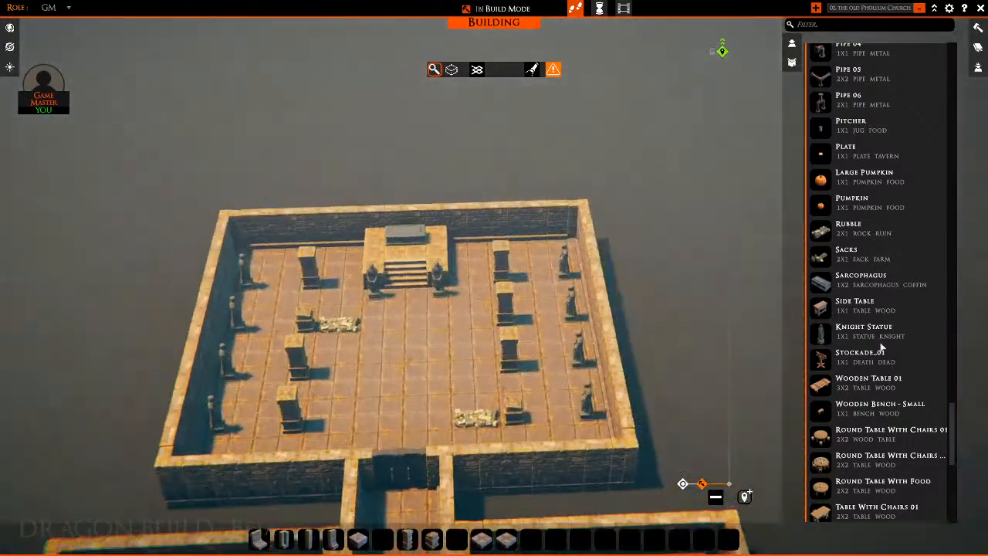
# Find the Brazier in the Lighting catalogue and place one at each front corner of the sarcophagus platform, beside the stairs
pyautogui.scroll(20, 872, 343)
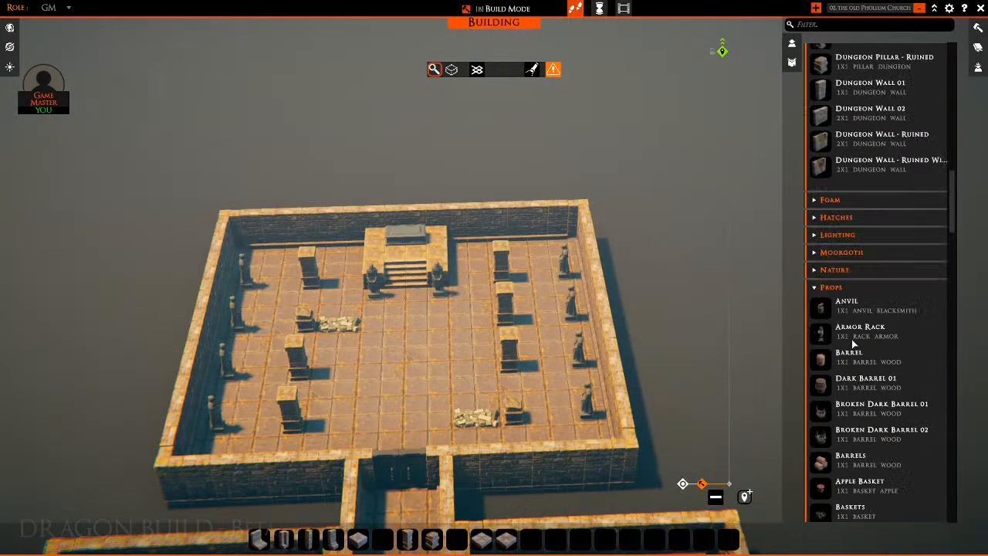
pyautogui.scroll(4, 874, 344)
pyautogui.scroll(-1, 820, 392)
pyautogui.click(813, 444)
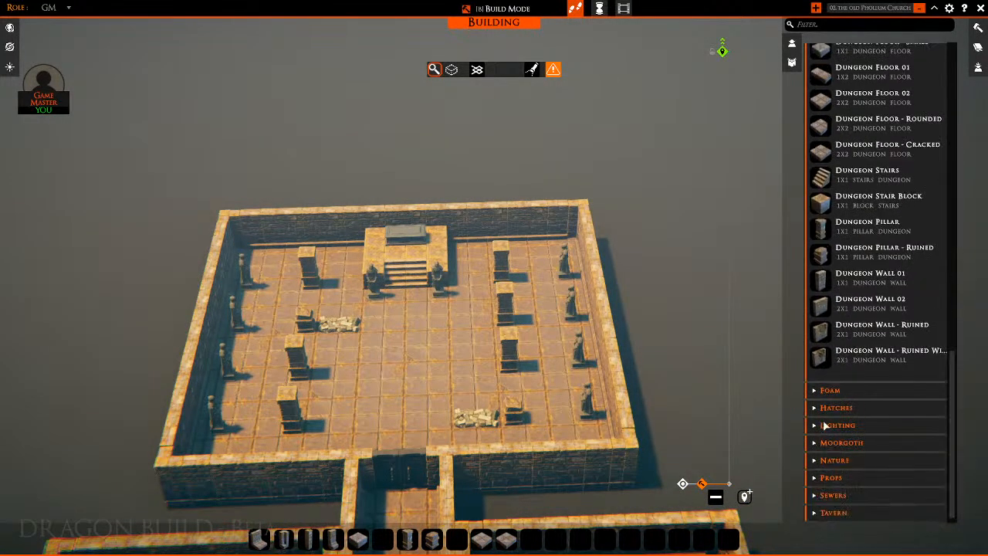
pyautogui.click(817, 425)
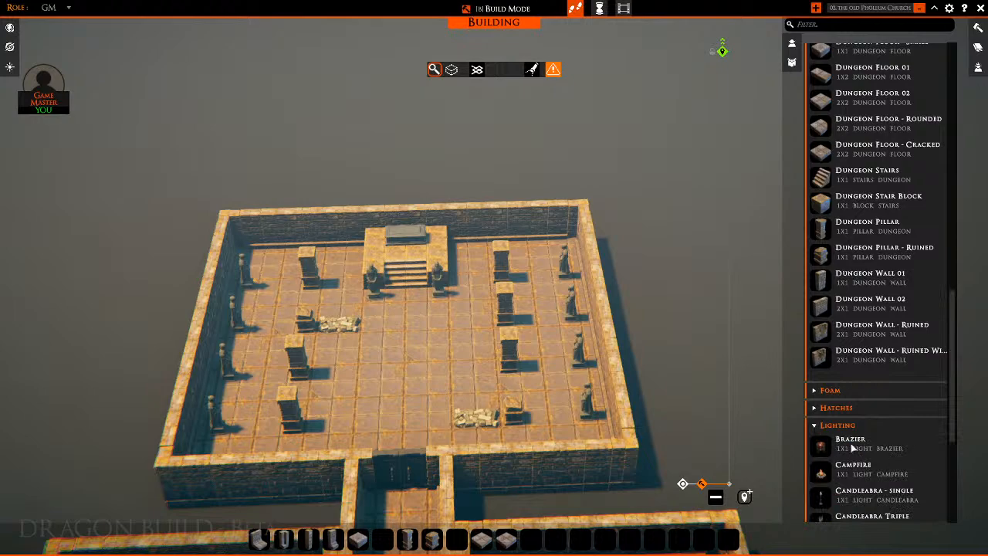
pyautogui.click(852, 448)
pyautogui.moveTo(437, 254); pyautogui.dragTo(594, 287, button='middle')
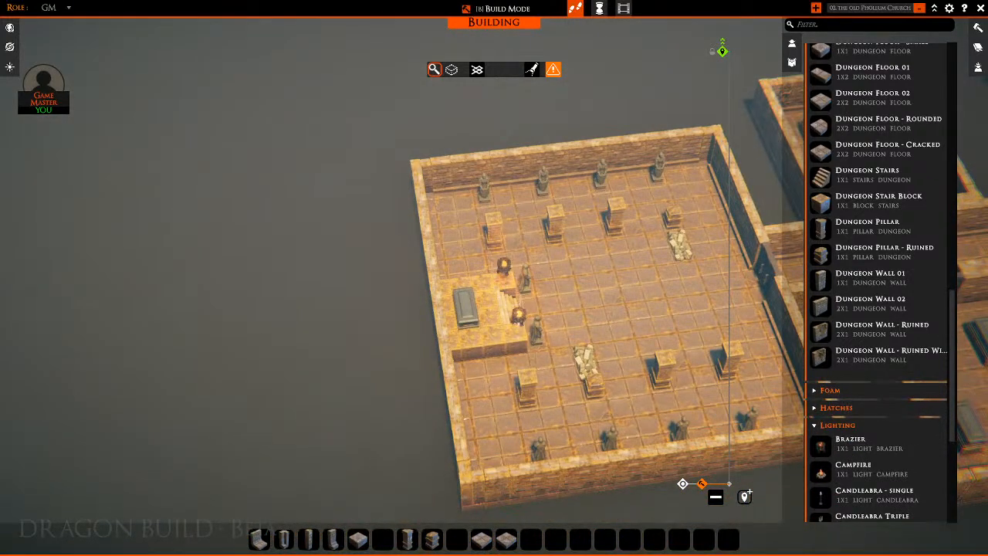
pyautogui.click(516, 322)
# Place a Brazier on each side of the hall's entrance door and one beside a middle column in each row
pyautogui.moveTo(710, 315); pyautogui.dragTo(772, 332, button='middle')
pyautogui.moveTo(583, 112); pyautogui.dragTo(587, 201, button='middle')
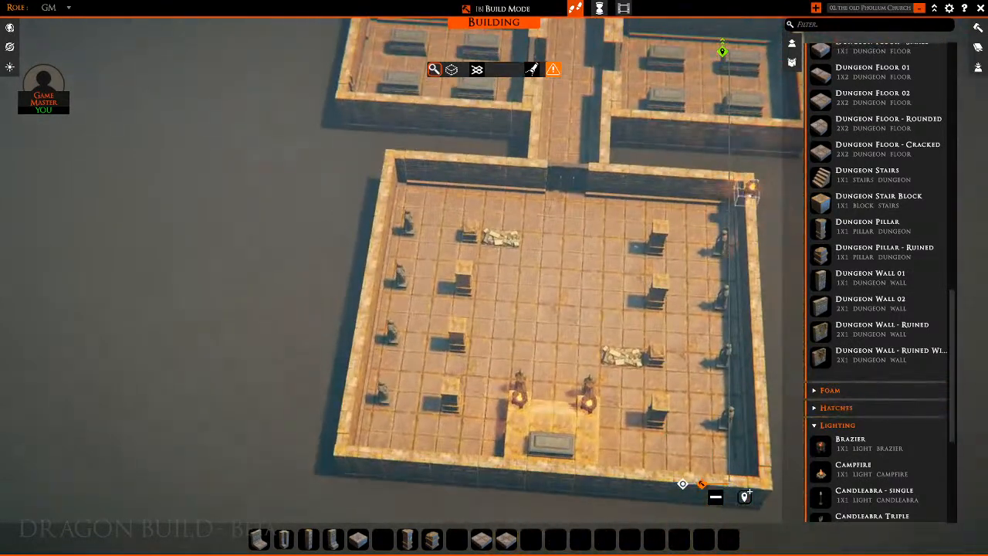
pyautogui.click(537, 199)
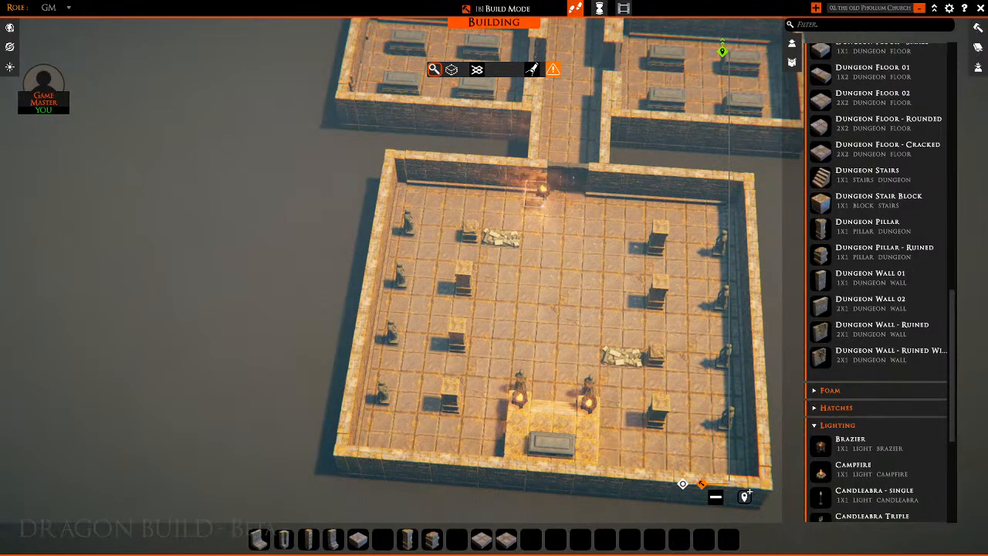
pyautogui.moveTo(610, 216); pyautogui.dragTo(623, 231, button='middle')
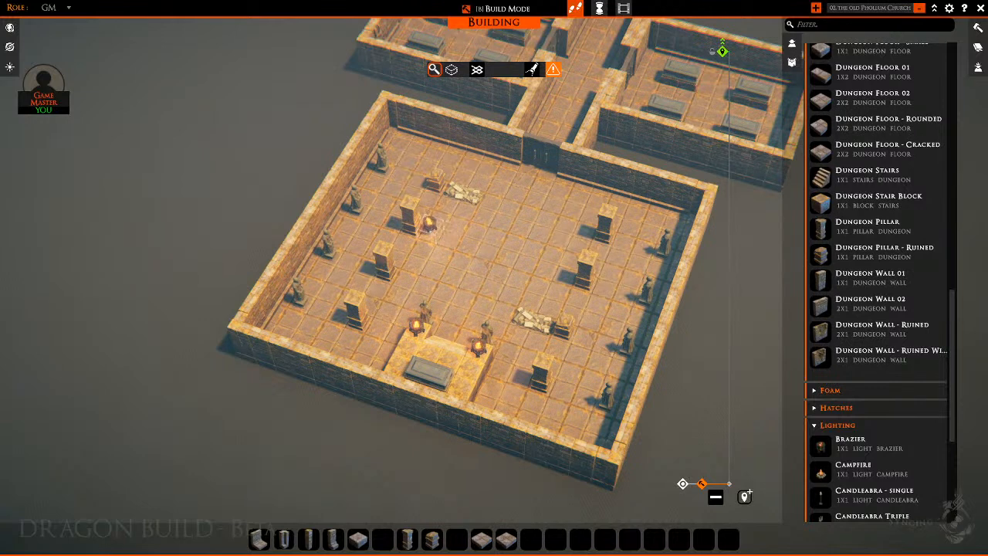
pyautogui.click(429, 224)
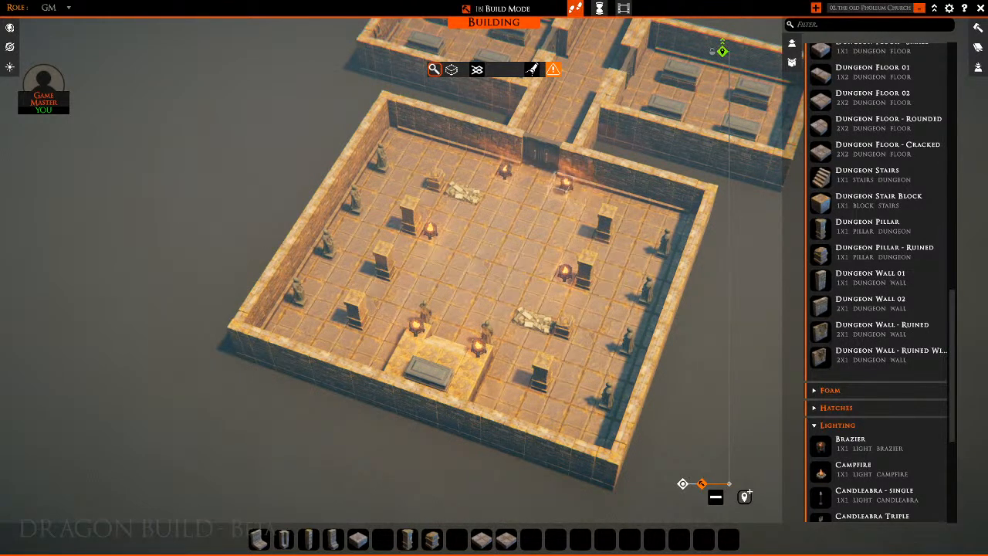
pyautogui.rightClick(565, 272)
# Look over the corridor and its side tombs from the statue hall back to the corridor's open end
pyautogui.scroll(2, 565, 272)
pyautogui.press('w')
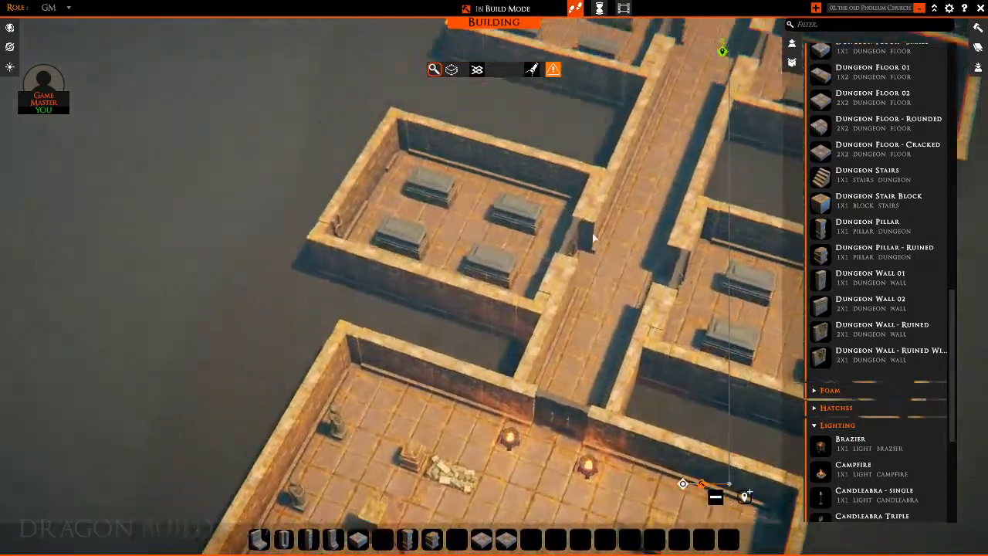
pyautogui.moveTo(592, 238); pyautogui.dragTo(307, 280, button='middle')
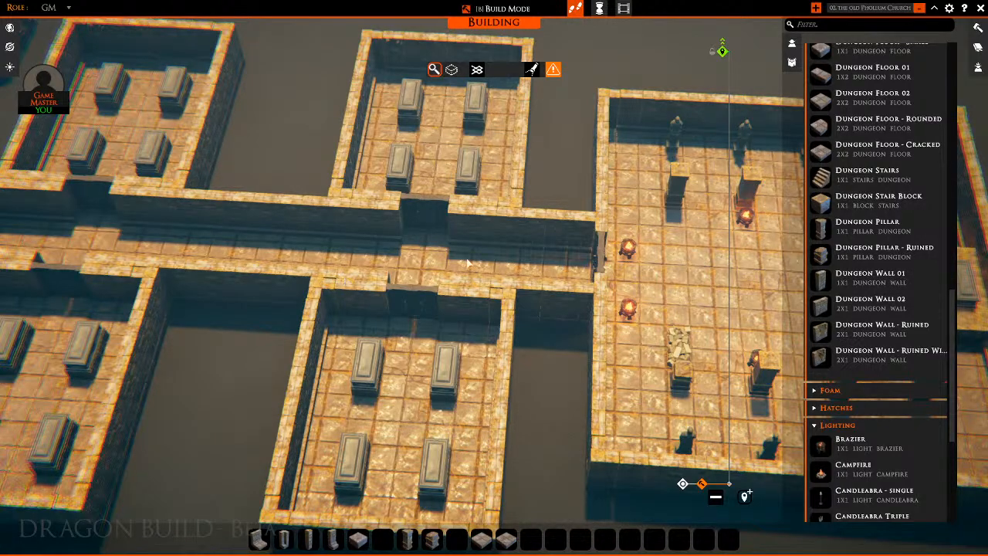
pyautogui.press('a')
pyautogui.press('a')
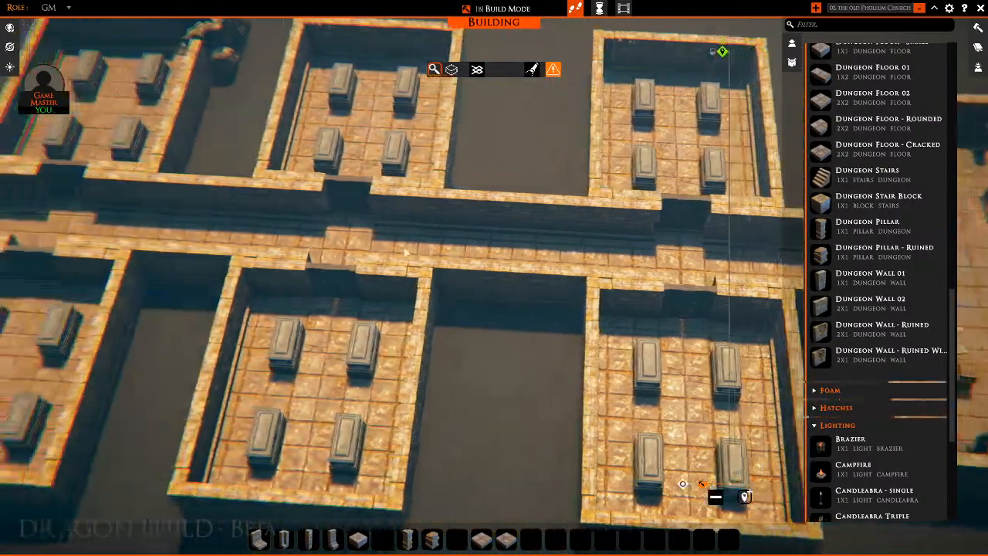
pyautogui.moveTo(404, 248); pyautogui.dragTo(549, 222, button='middle')
pyautogui.press('a')
pyautogui.press('s')
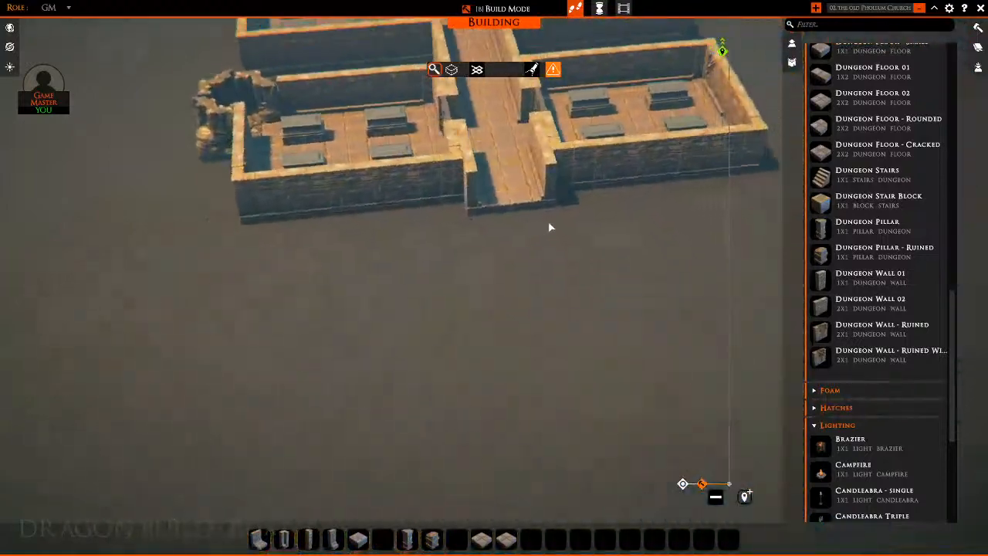
pyautogui.press('w')
pyautogui.press('d')
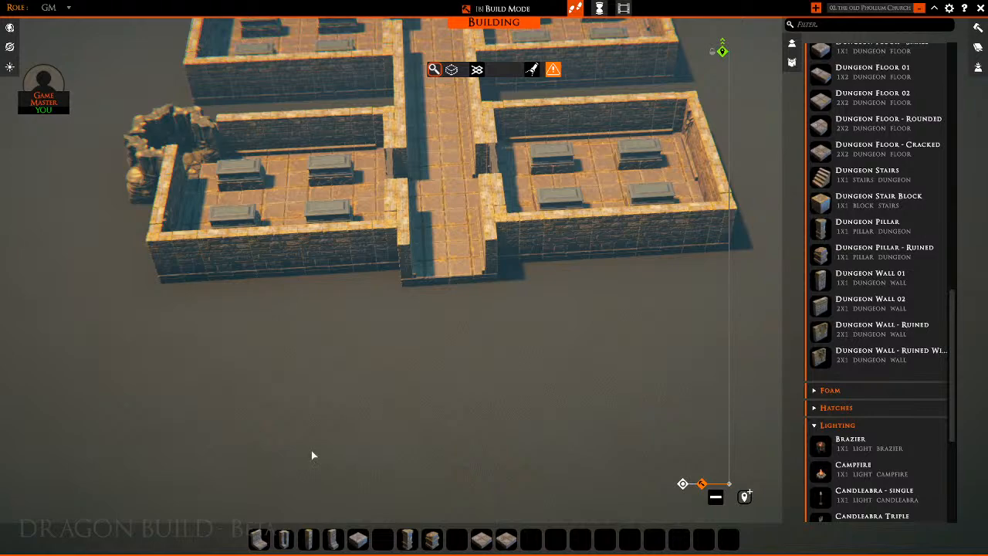
pyautogui.click(284, 540)
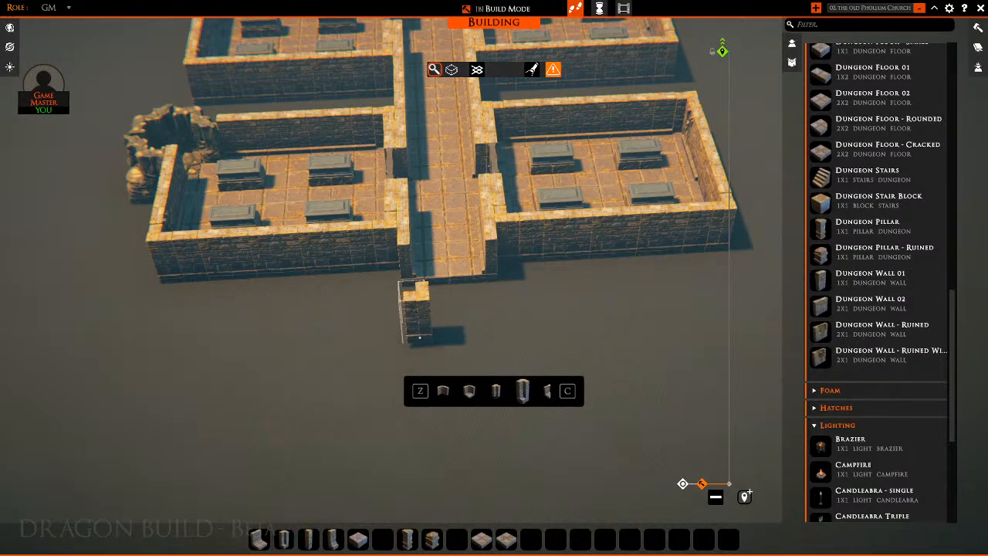
pyautogui.moveTo(429, 358); pyautogui.dragTo(574, 330, button='middle')
pyautogui.press('s')
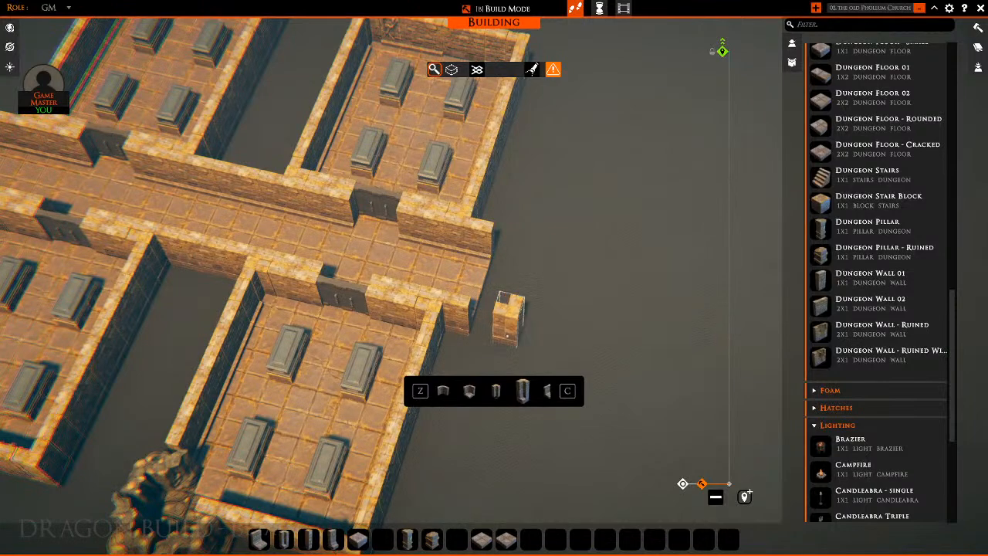
pyautogui.rightClick(571, 359)
pyautogui.moveTo(570, 382); pyautogui.dragTo(494, 348, button='middle')
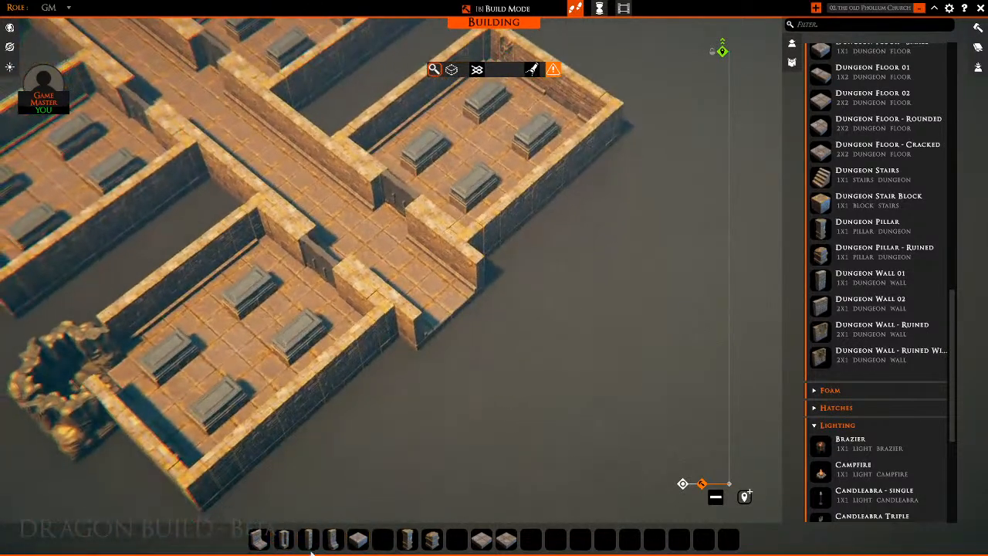
# Extend the corridor's open end with a 2x2 floor tile and cap one side wall with a narrow corner post
pyautogui.click(484, 542)
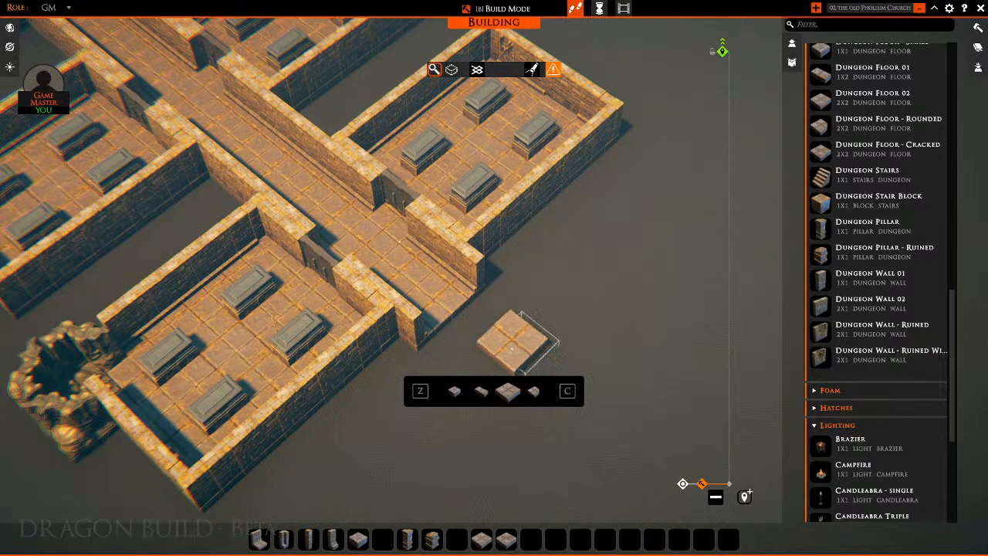
pyautogui.click(488, 321)
pyautogui.rightClick(488, 321)
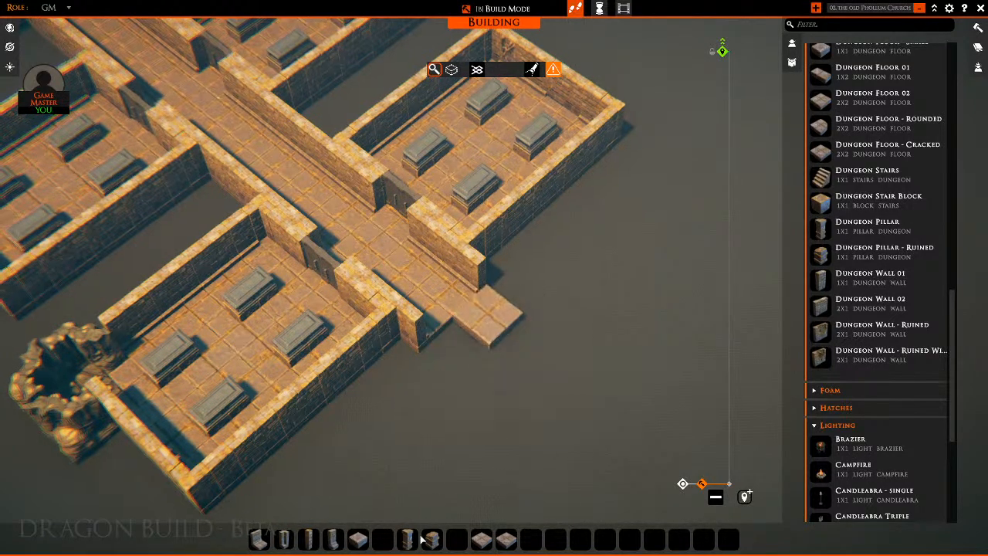
pyautogui.click(309, 540)
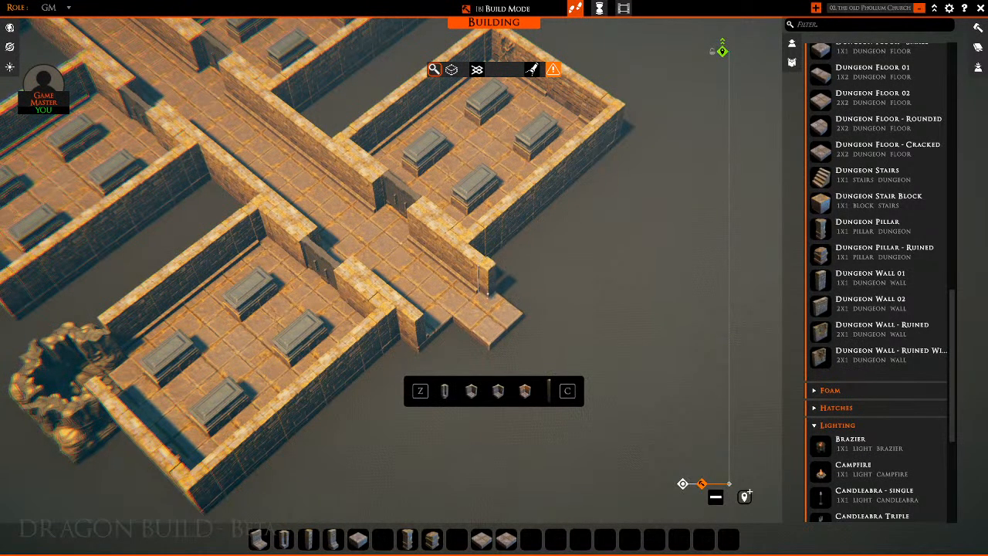
pyautogui.click(487, 294)
pyautogui.rightClick(618, 287)
# Add a floored wall section at a right angle to the capped corridor wall to begin a side turn
pyautogui.moveTo(617, 287); pyautogui.dragTo(476, 278, button='middle')
pyautogui.click(283, 539)
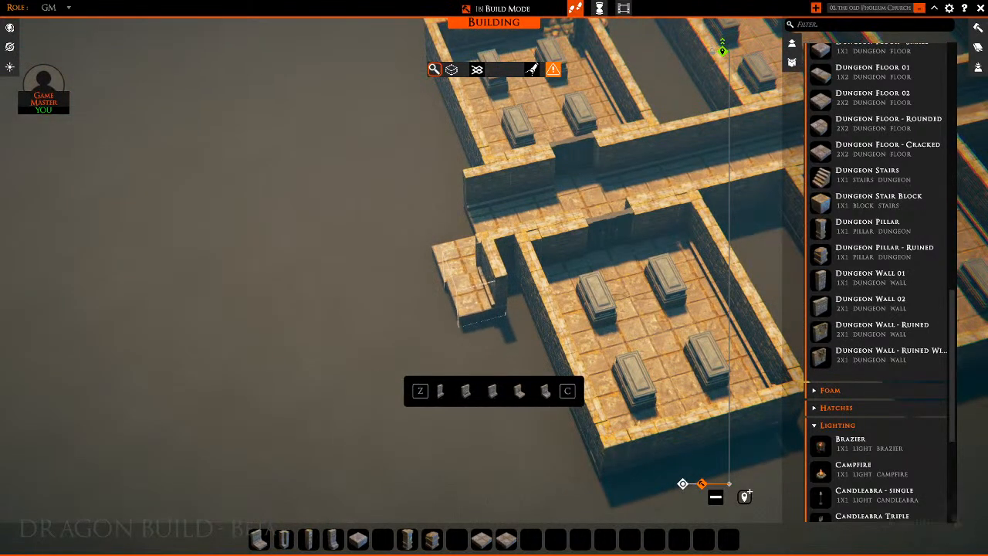
pyautogui.rightClick(471, 387)
pyautogui.moveTo(470, 387); pyautogui.dragTo(656, 384, button='middle')
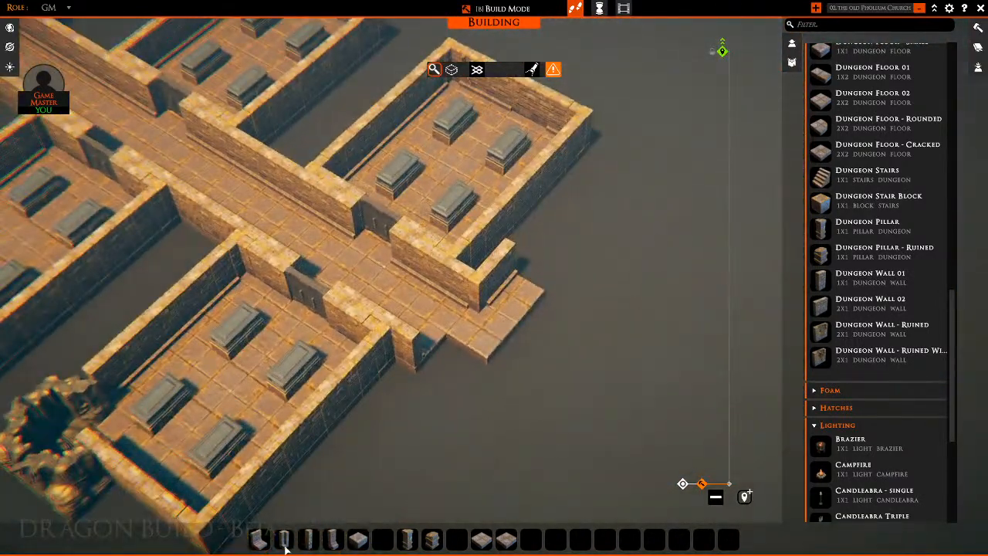
# Lengthen the opposite corridor wall with a rotated floored wall section alongside the new floor
pyautogui.click(284, 541)
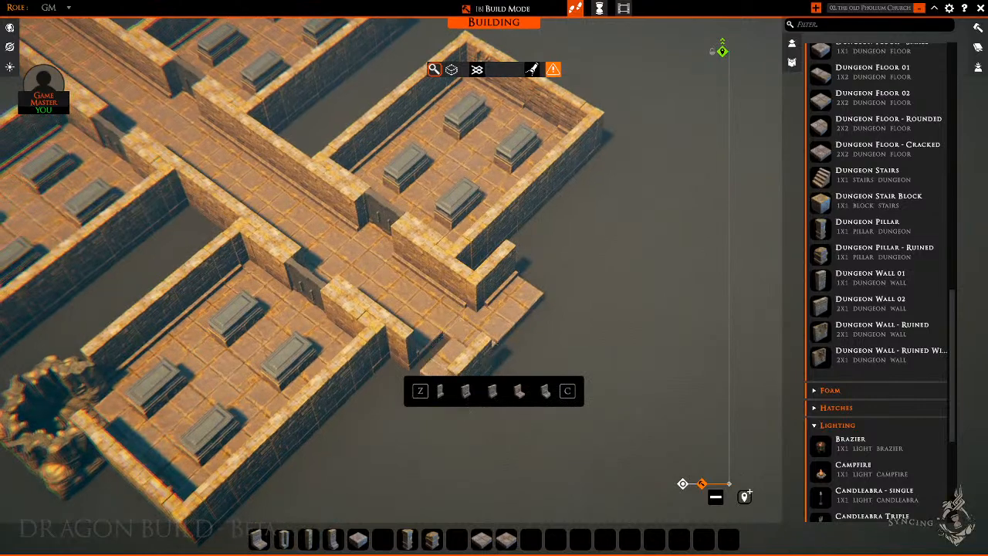
pyautogui.press('r')
pyautogui.click(452, 342)
pyautogui.rightClick(587, 355)
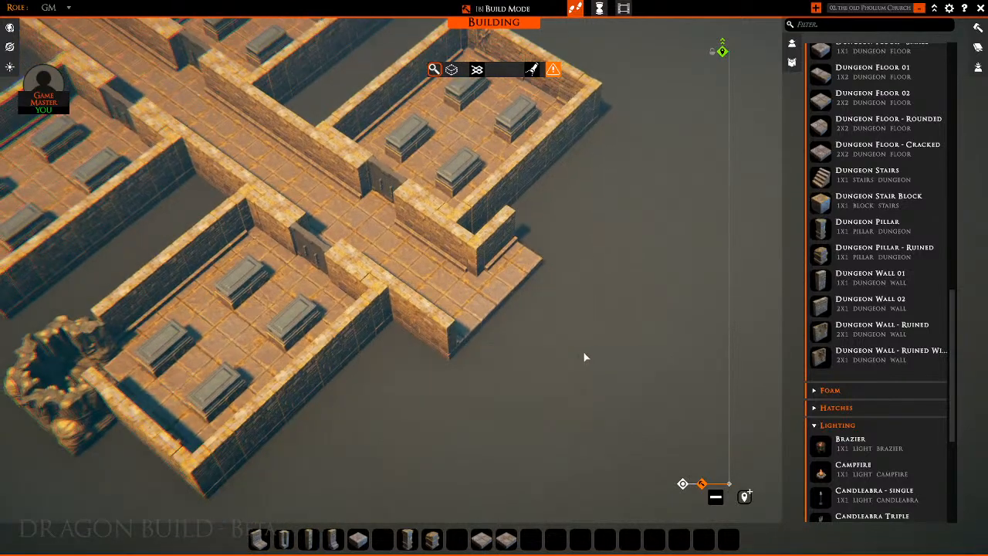
# Place a rotated corner wall piece beyond the end of the lengthened wall to form the outer corner of the turn
pyautogui.moveTo(585, 355); pyautogui.dragTo(529, 355, button='middle')
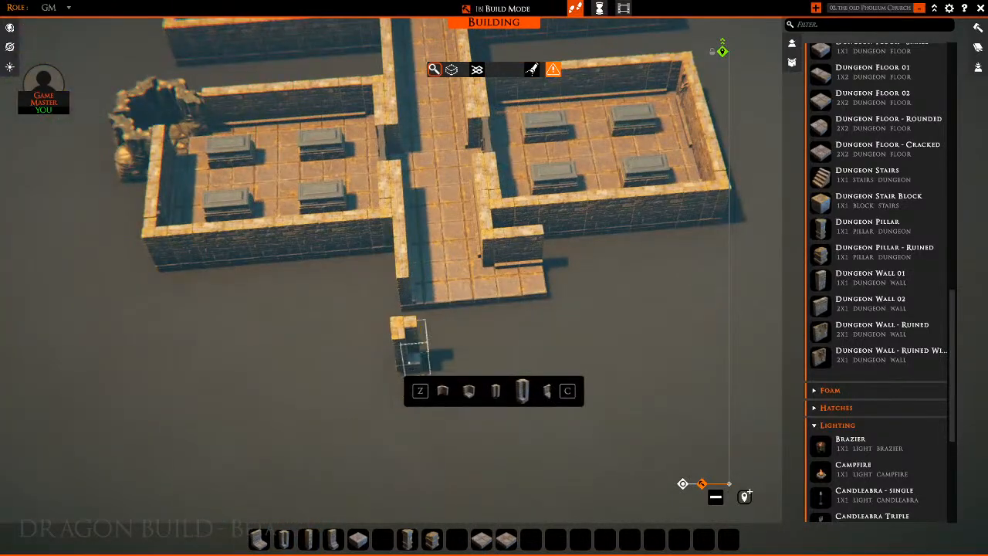
pyautogui.press('r')
pyautogui.press('r')
pyautogui.moveTo(417, 353); pyautogui.dragTo(416, 354, button='middle')
pyautogui.click(416, 354)
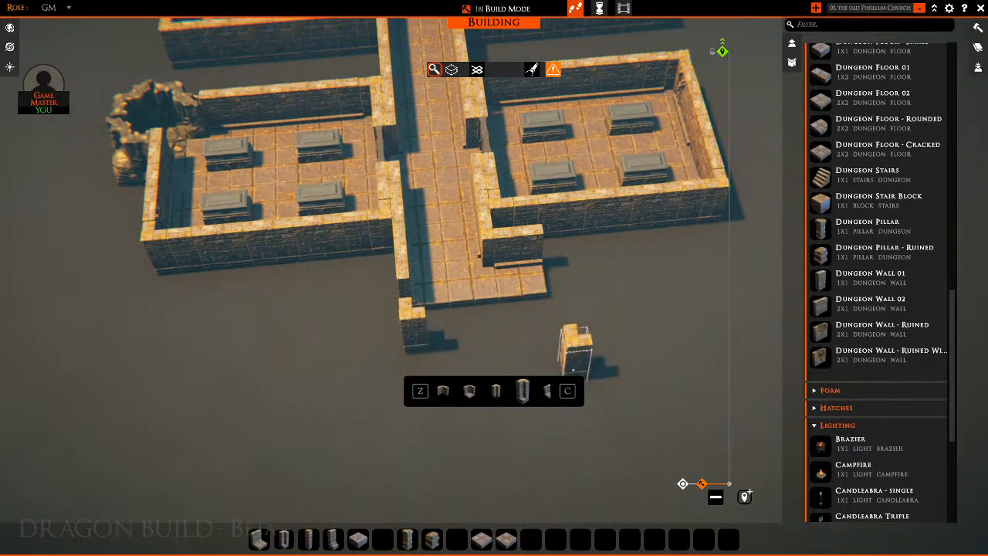
pyautogui.rightClick(595, 379)
# Close the gap between the lengthened wall and the outer corner with a narrow floored wall piece
pyautogui.moveTo(595, 379); pyautogui.dragTo(380, 514, button='middle')
pyautogui.click(332, 540)
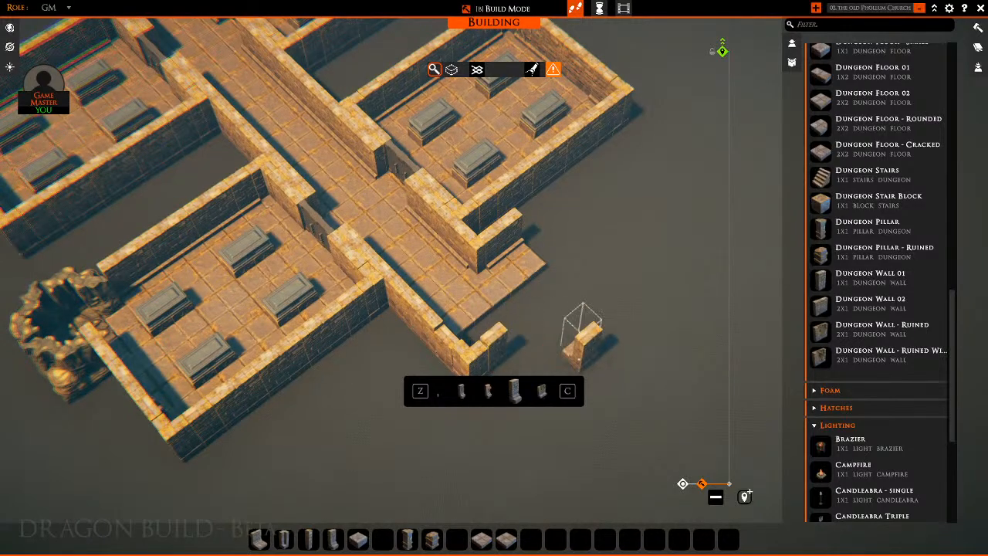
pyautogui.rightClick(582, 357)
pyautogui.moveTo(582, 357); pyautogui.dragTo(487, 379, button='middle')
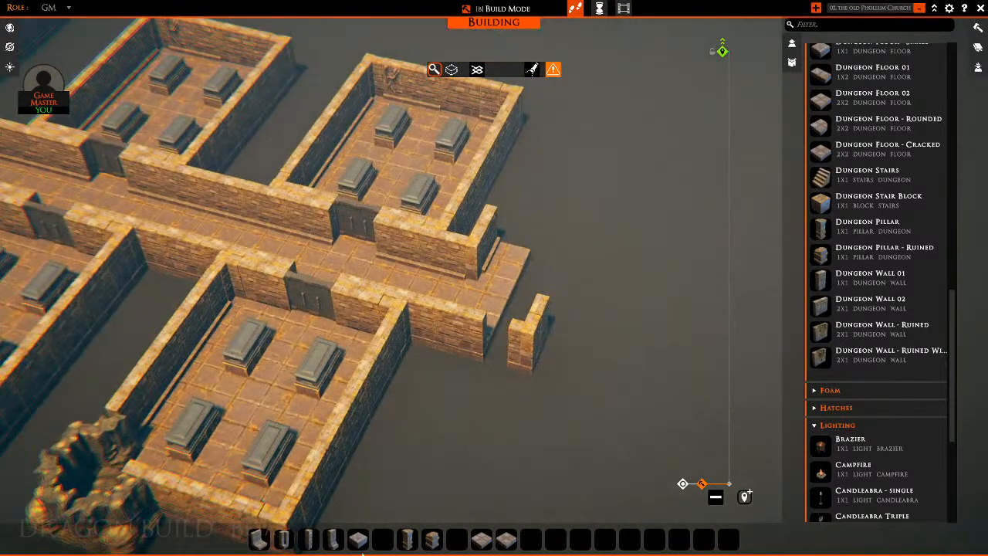
pyautogui.click(332, 541)
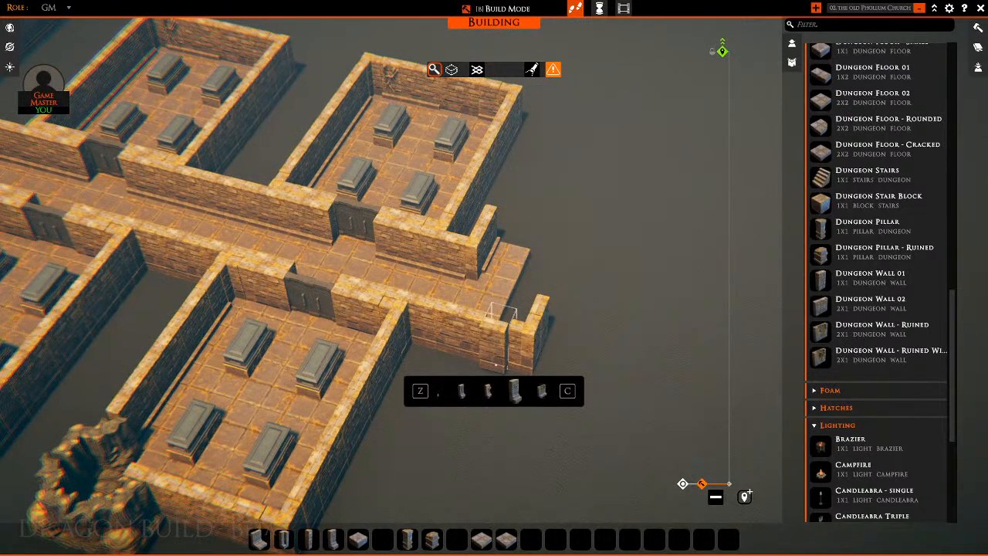
pyautogui.rightClick(658, 294)
pyautogui.moveTo(659, 294); pyautogui.dragTo(448, 311, button='middle')
# Fill the missing floor inside the turn with a small tile and continue the outer wall with floored wall sections
pyautogui.click(358, 538)
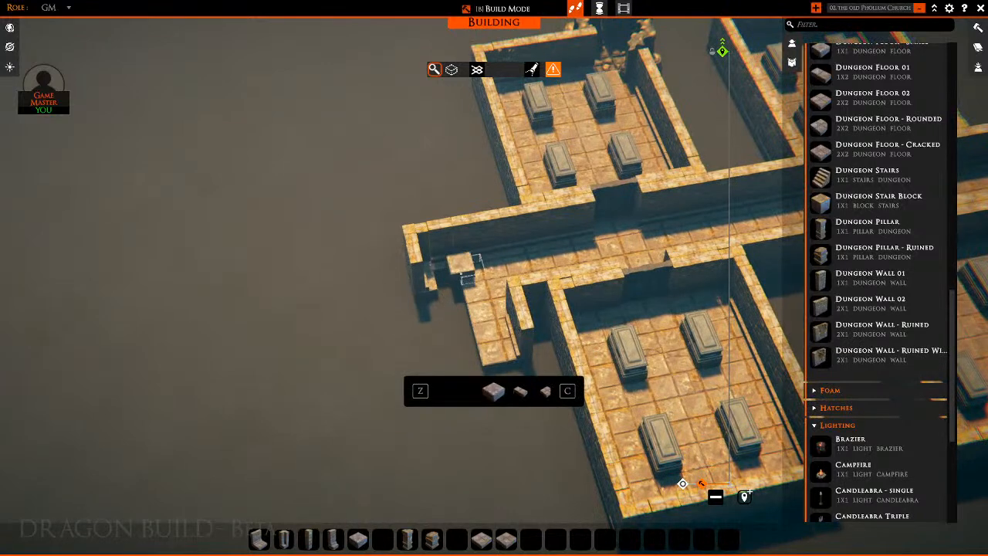
pyautogui.rightClick(519, 323)
pyautogui.click(260, 538)
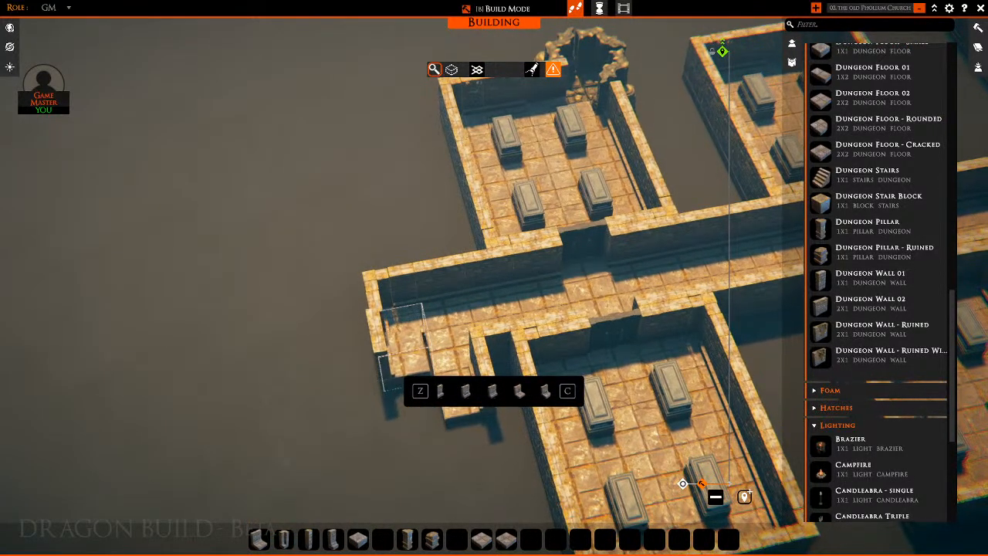
pyautogui.moveTo(395, 339); pyautogui.dragTo(407, 397)
pyautogui.press('s')
pyautogui.rightClick(394, 377)
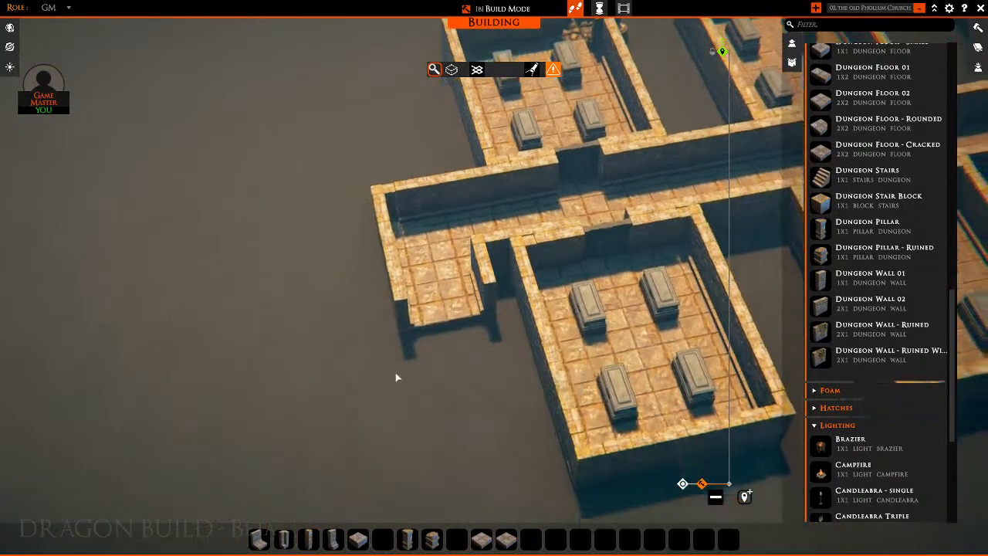
# Extend the outer wall past the turn with a long straight run of 2x2 floored wall sections alongside the sarcophagus room
pyautogui.moveTo(395, 378); pyautogui.dragTo(519, 246, button='right')
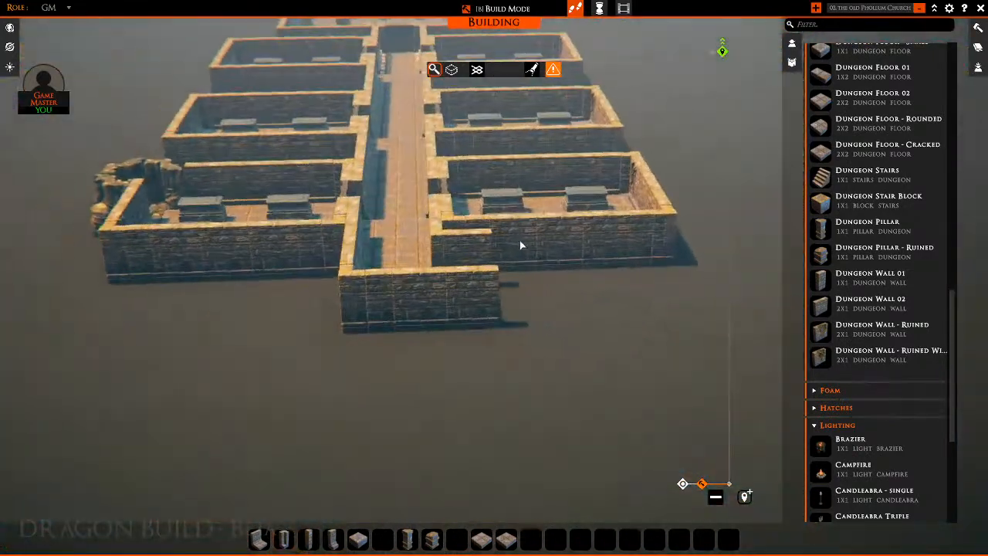
pyautogui.press('w')
pyautogui.press('d')
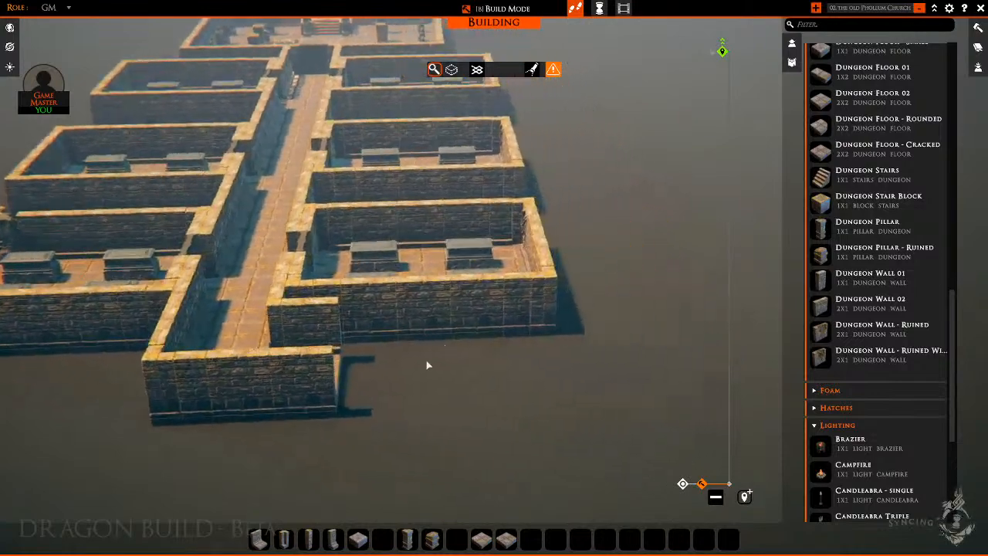
pyautogui.moveTo(428, 362); pyautogui.dragTo(259, 529, button='right')
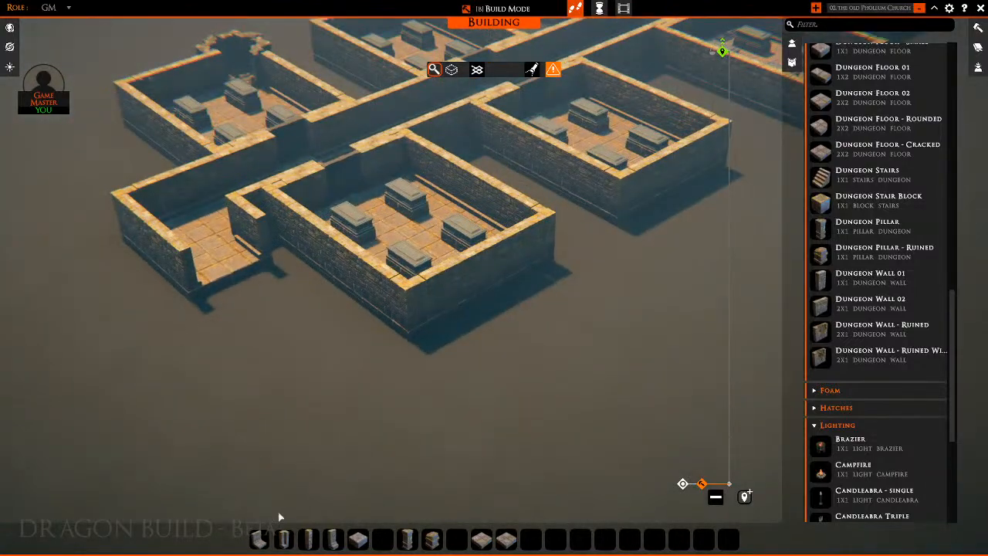
pyautogui.click(260, 538)
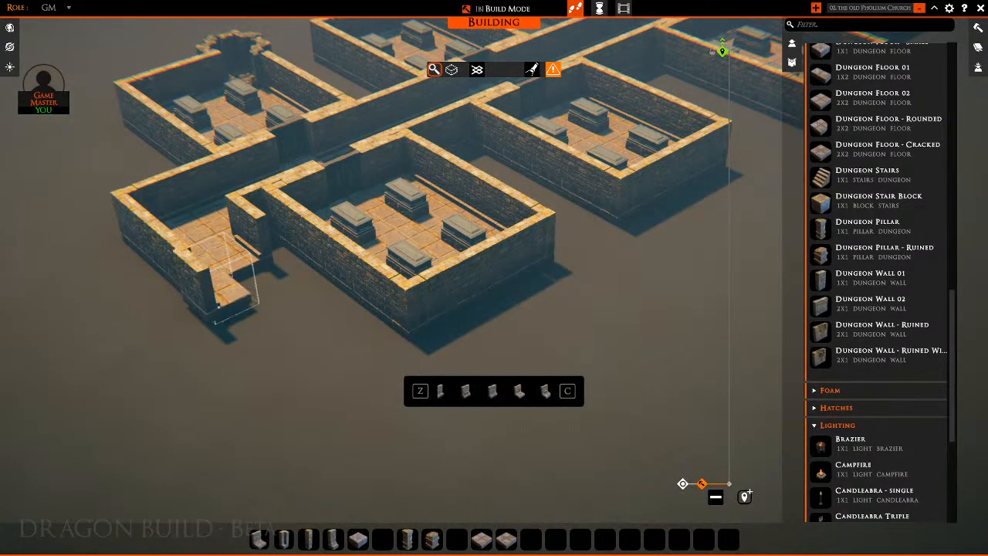
pyautogui.moveTo(220, 305); pyautogui.dragTo(359, 434)
pyautogui.moveTo(443, 328); pyautogui.dragTo(353, 330, button='right')
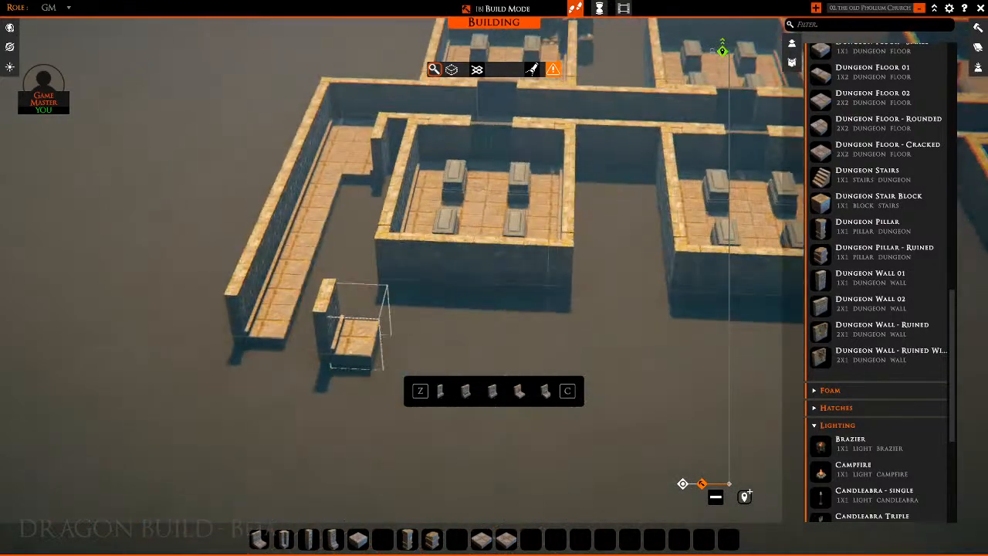
# Rotate the floored wall section to face the outer wall and lay a matching run about 12 tiles long as the corridor's inner side
pyautogui.press('r')
pyautogui.press('a')
pyautogui.press('w')
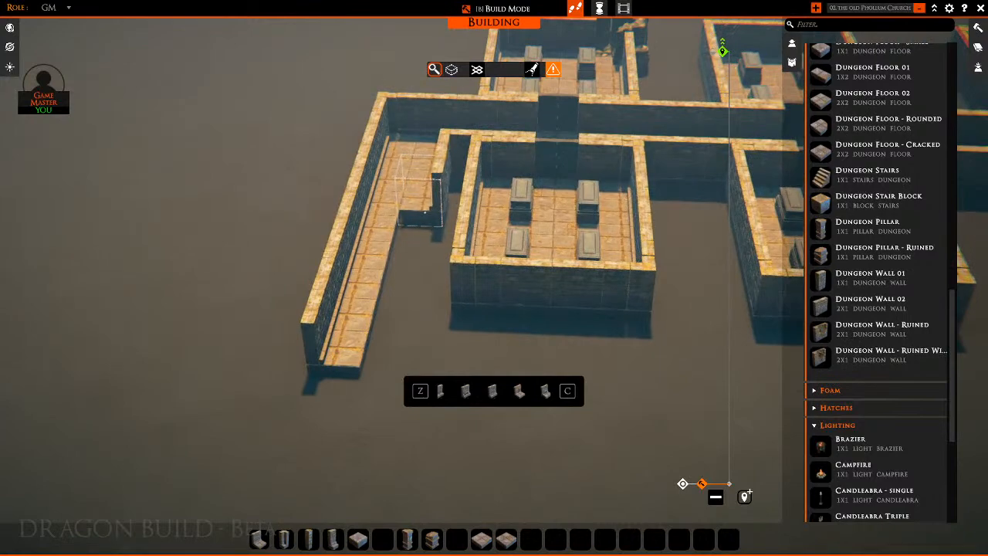
pyautogui.moveTo(421, 189); pyautogui.dragTo(391, 358)
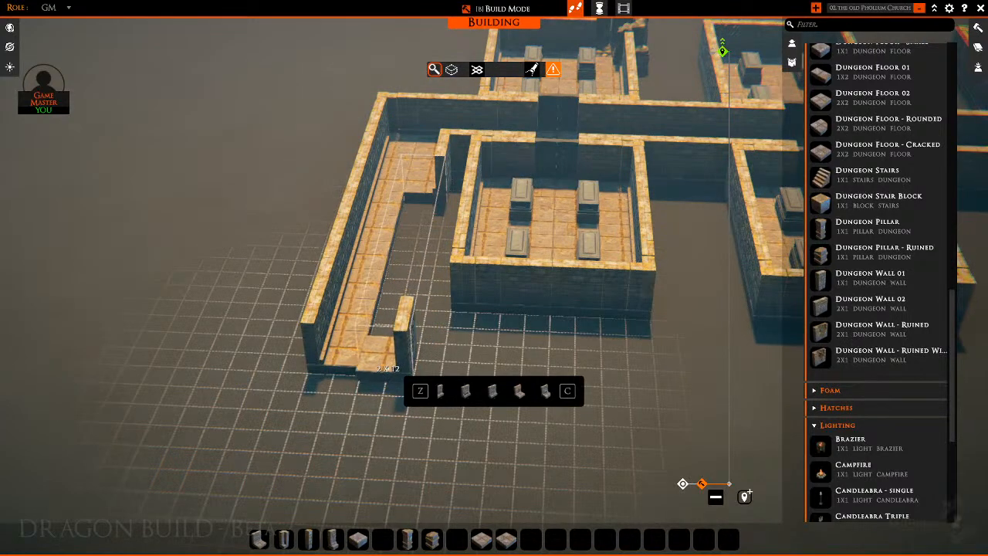
pyautogui.moveTo(454, 354); pyautogui.dragTo(510, 367, button='right')
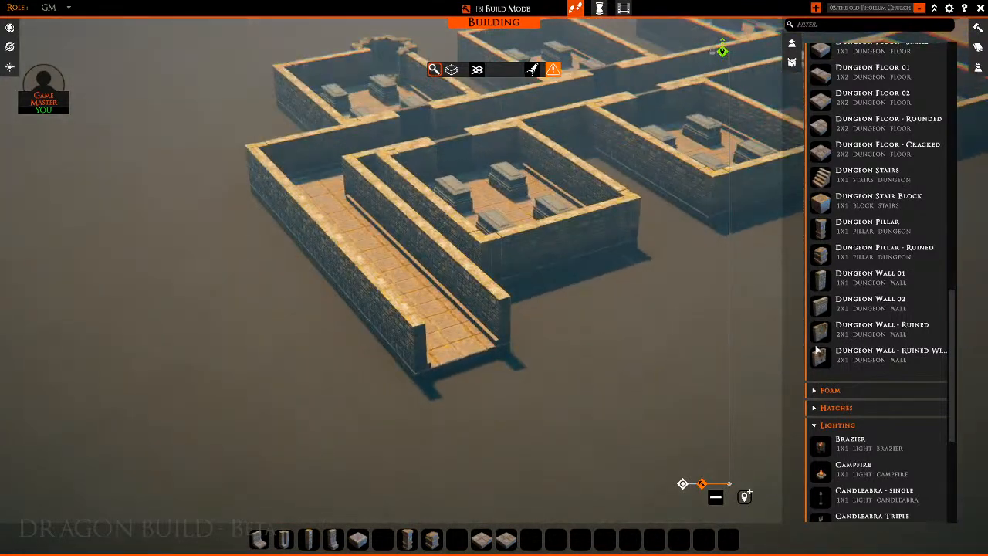
# Browse back up the tile library to the start of the Dungeon category
pyautogui.scroll(10, 840, 189)
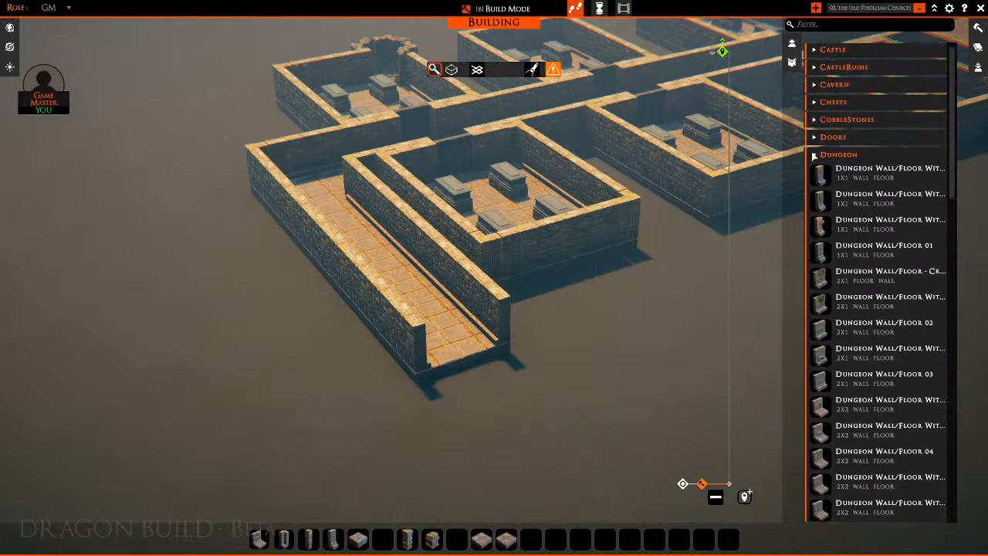
# Browse the Lighting and Nature asset categories for rock pieces suitable for blocking the corridor
pyautogui.click(814, 155)
pyautogui.click(837, 207)
pyautogui.scroll(-1, 834, 300)
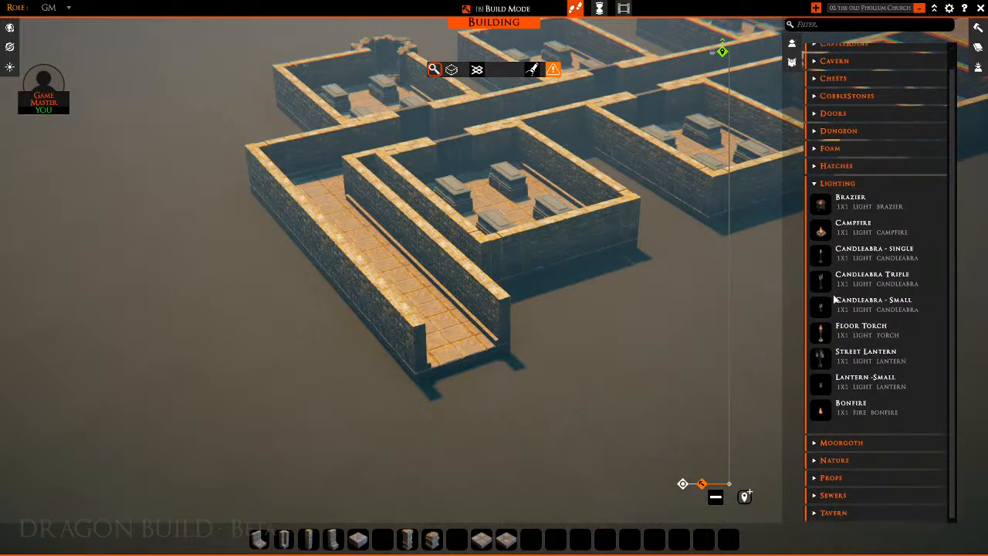
pyautogui.click(815, 461)
pyautogui.scroll(-15, 849, 403)
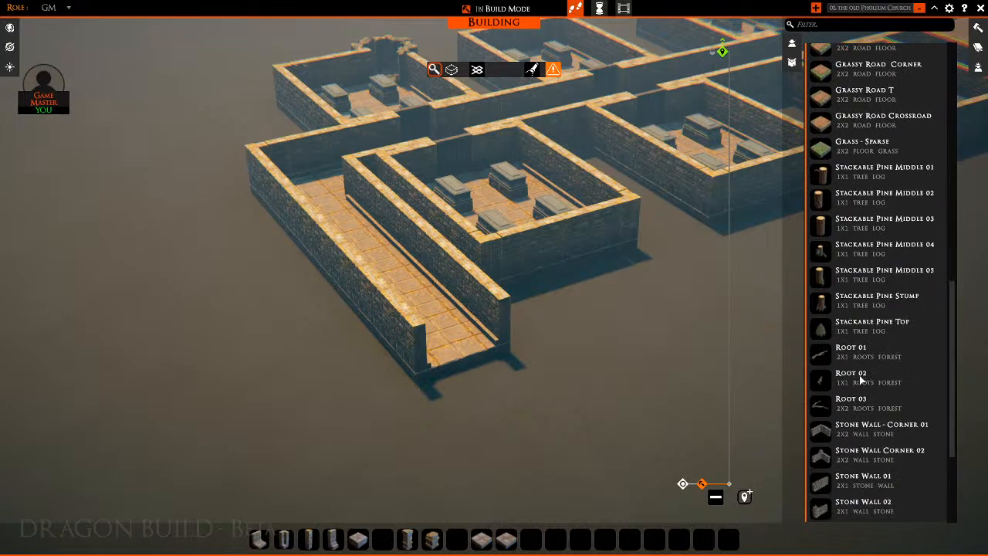
pyautogui.scroll(-5, 861, 380)
pyautogui.scroll(20, 867, 378)
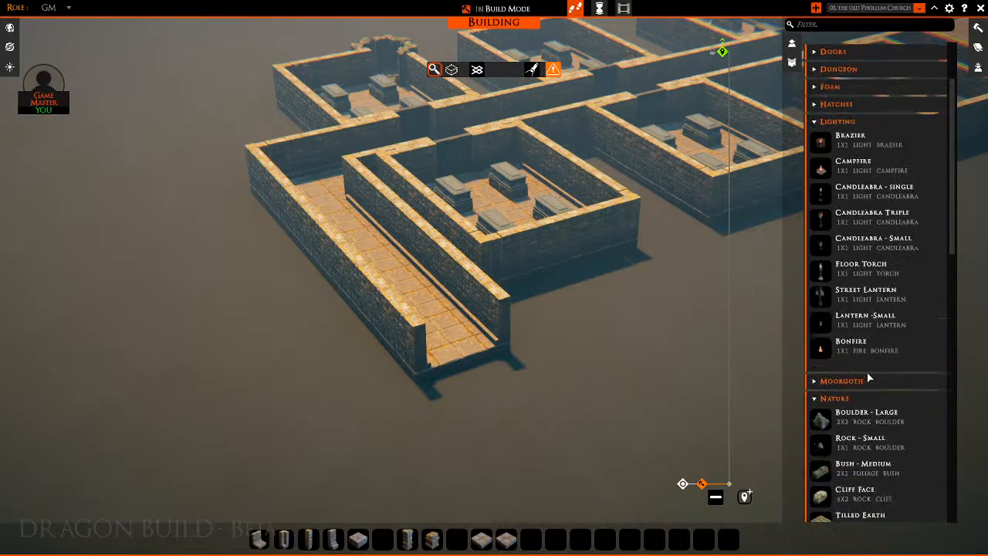
pyautogui.scroll(-6, 874, 355)
pyautogui.scroll(-10, 841, 328)
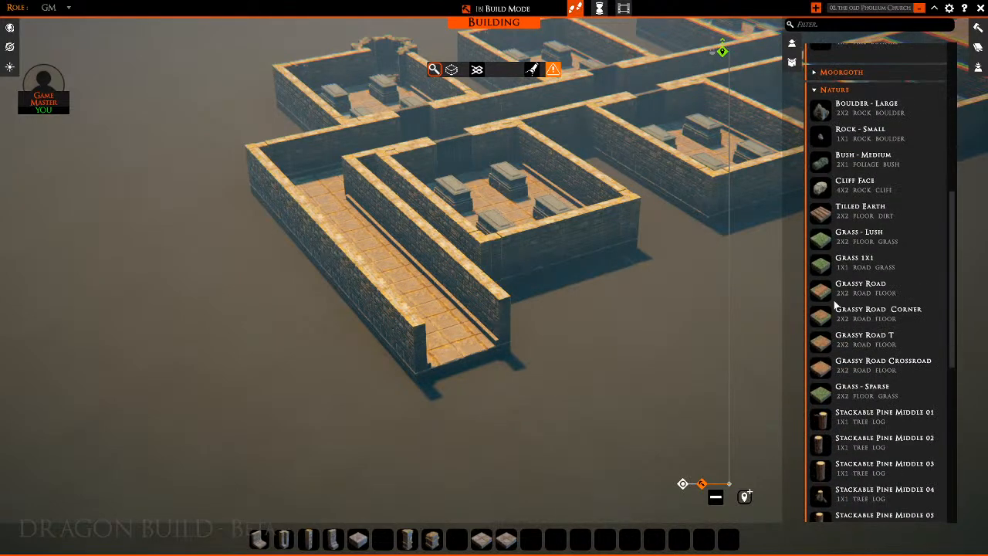
pyautogui.scroll(-2, 851, 321)
pyautogui.scroll(11, 853, 325)
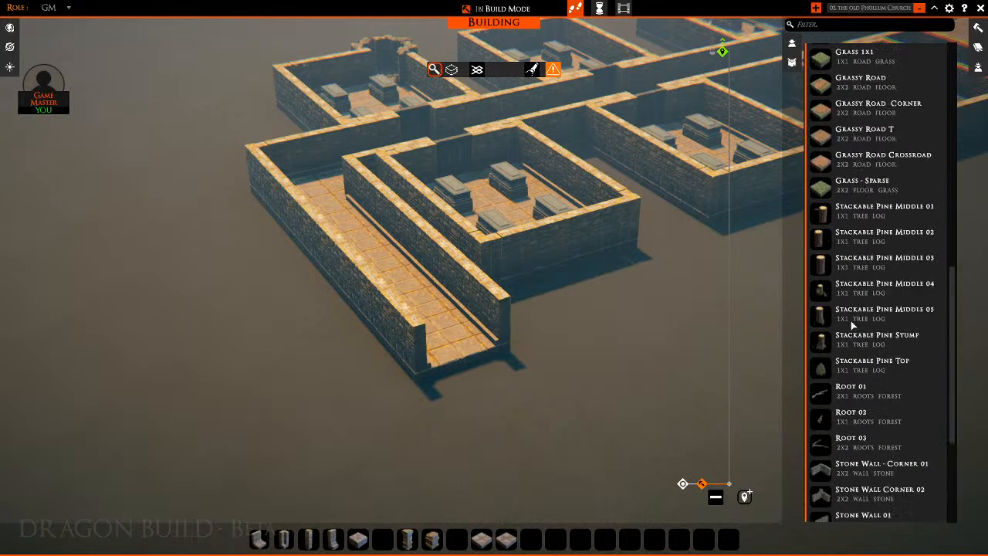
pyautogui.scroll(2, 857, 330)
pyautogui.scroll(-6, 858, 334)
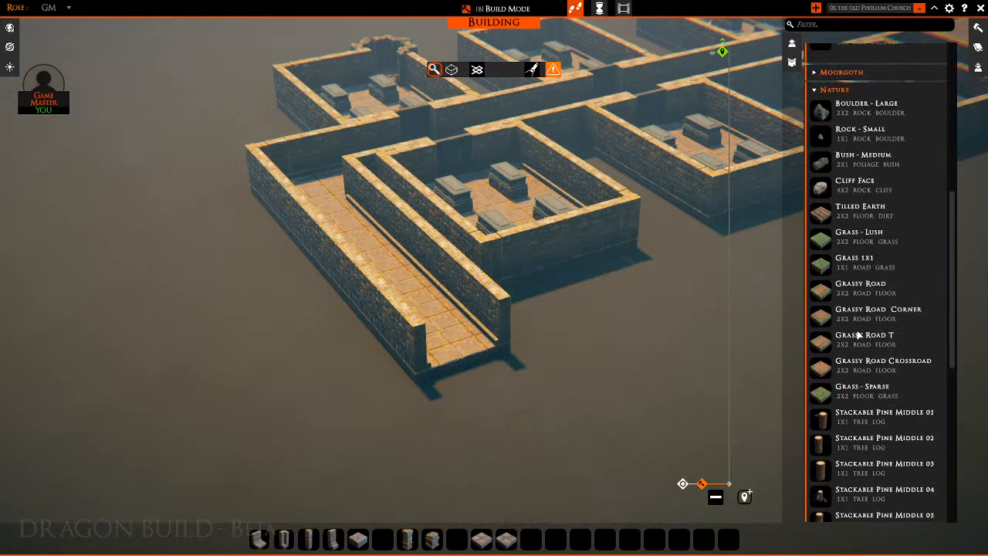
pyautogui.scroll(2, 860, 327)
# Stack two rotated Cliff Face pieces across the open end of the side corridor to block it
pyautogui.click(818, 193)
pyautogui.press('s')
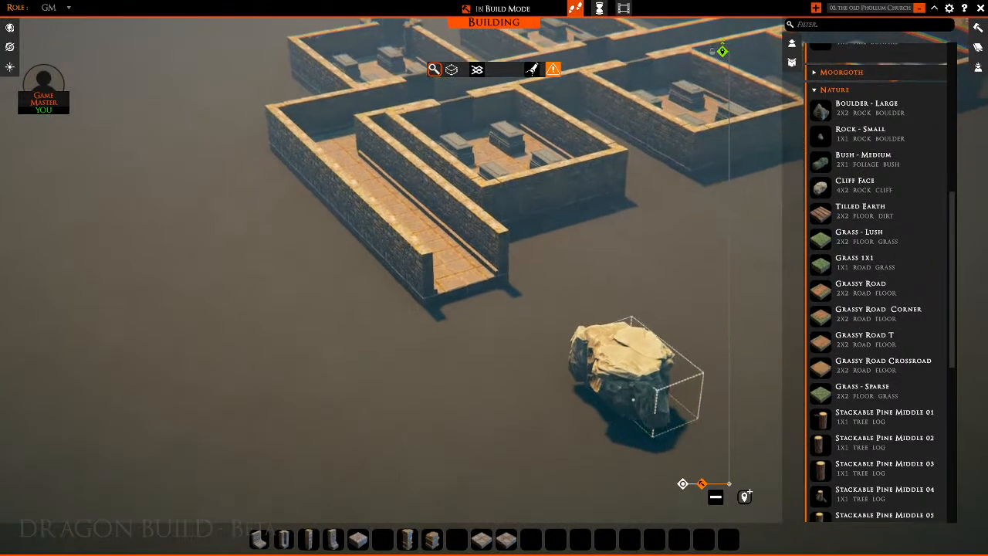
pyautogui.press('r')
pyautogui.press('r')
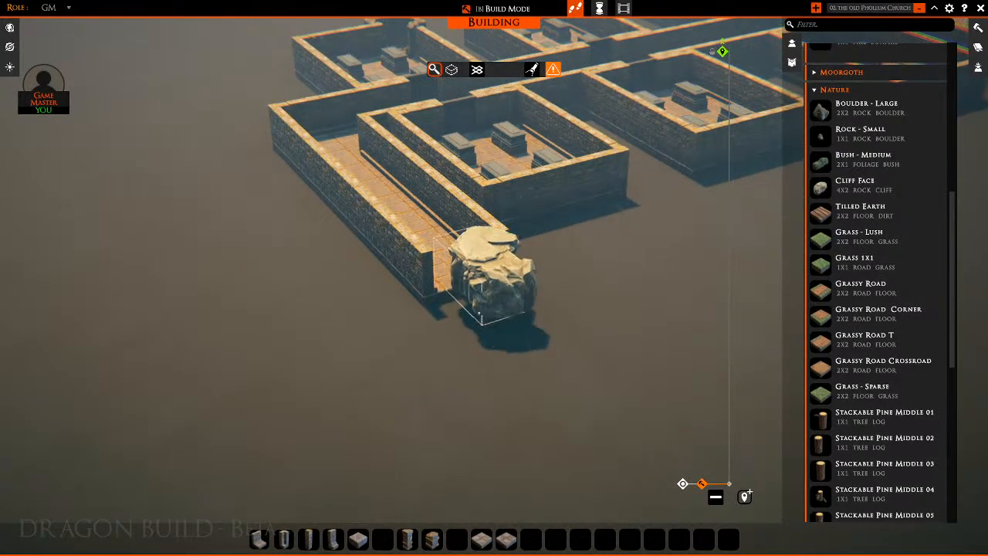
pyautogui.press('e')
pyautogui.press('r')
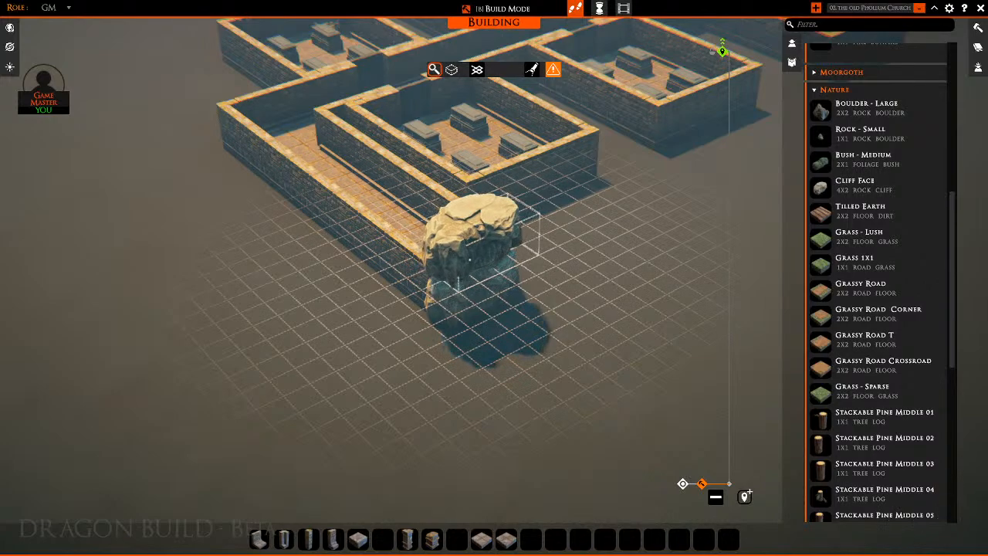
pyautogui.click(475, 255)
# Place two boulders side by side on the corridor floor in front of the cliff faces
pyautogui.moveTo(679, 262); pyautogui.dragTo(795, 237, button='right')
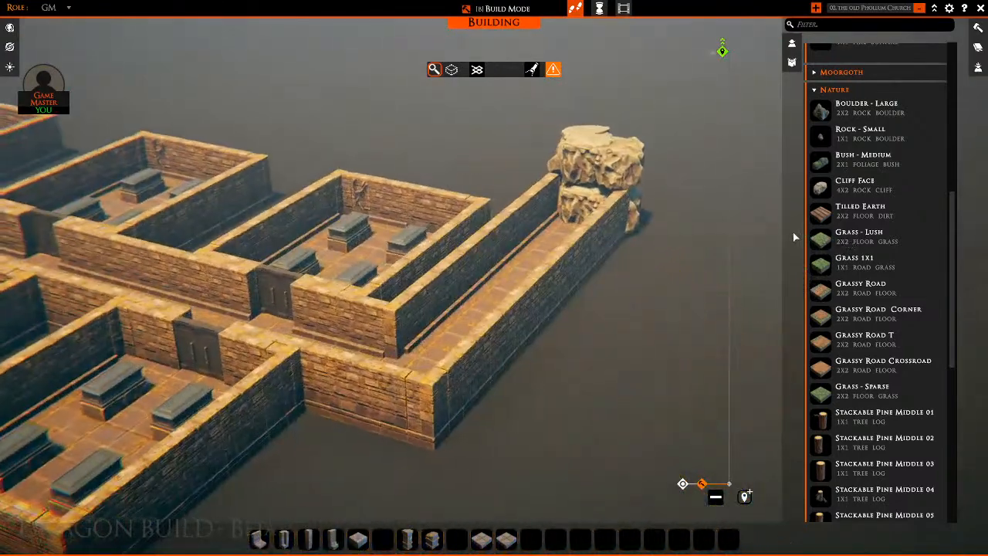
pyautogui.moveTo(669, 300); pyautogui.dragTo(706, 325, button='right')
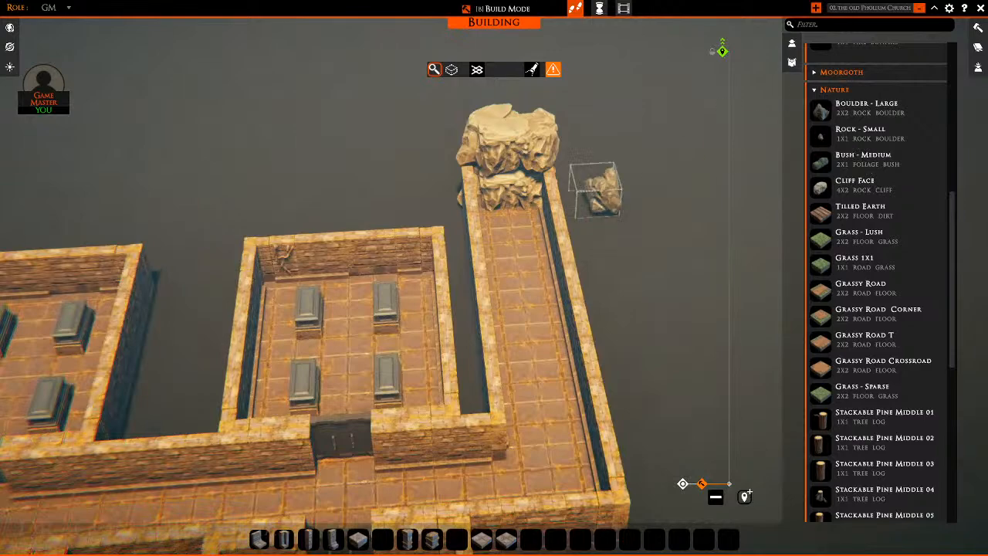
pyautogui.click(513, 215)
pyautogui.moveTo(745, 197); pyautogui.dragTo(705, 194, button='right')
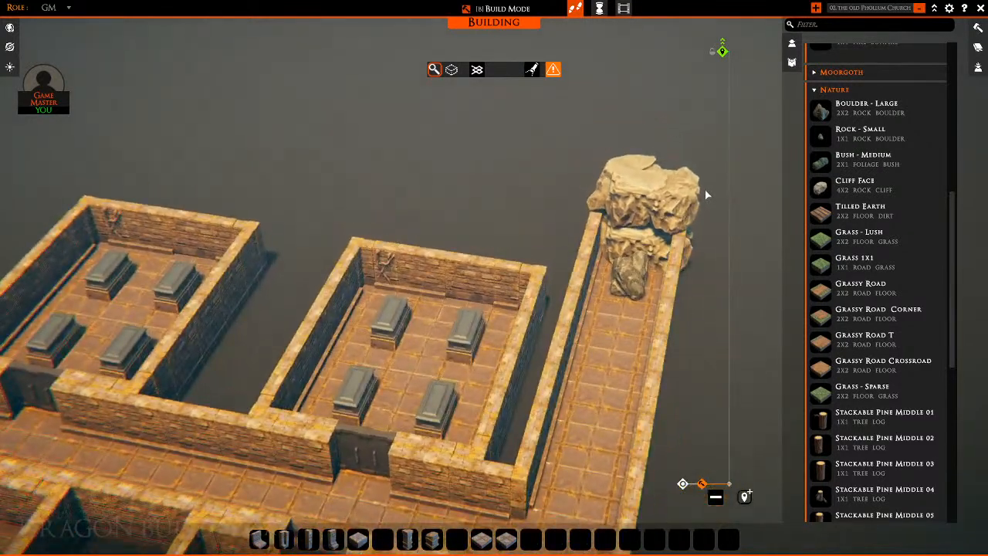
pyautogui.hotkey('ctrl', 'z')
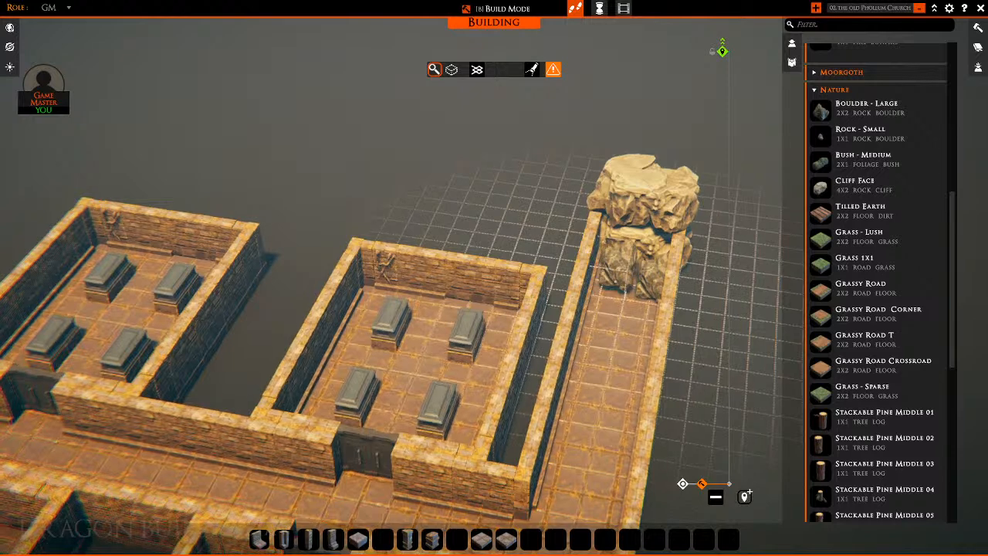
pyautogui.click(639, 266)
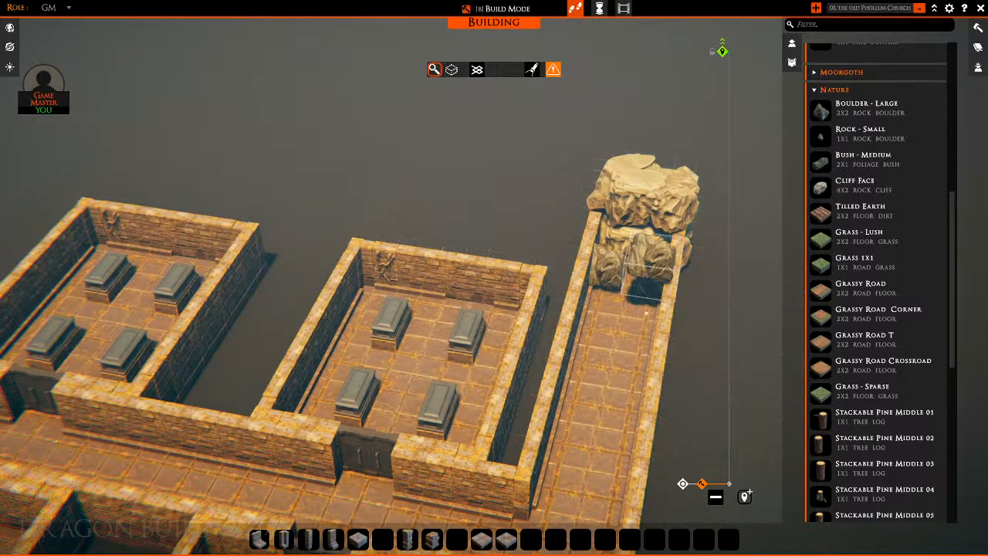
# Look through the Nature assets again for more debris pieces
pyautogui.scroll(-1, 868, 371)
pyautogui.scroll(4, 869, 371)
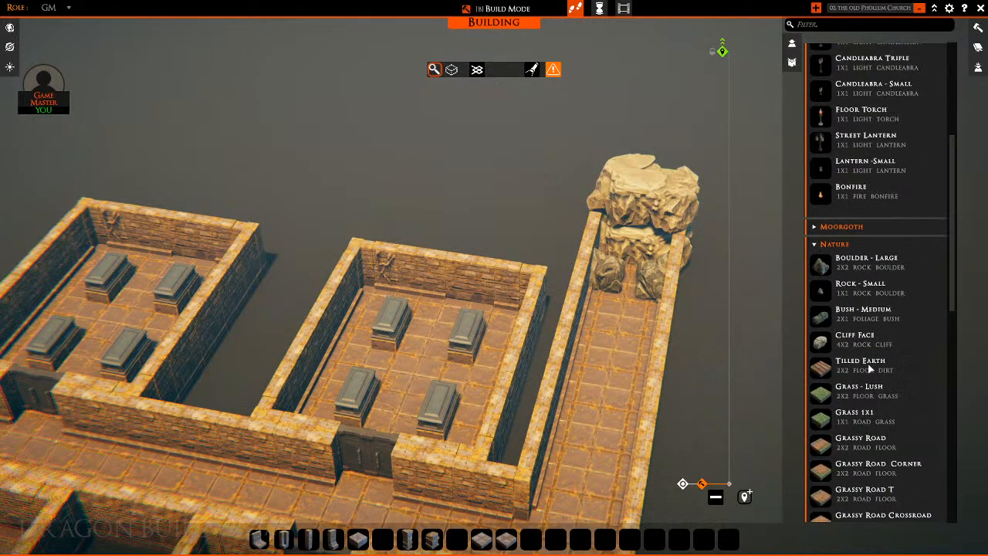
pyautogui.click(815, 244)
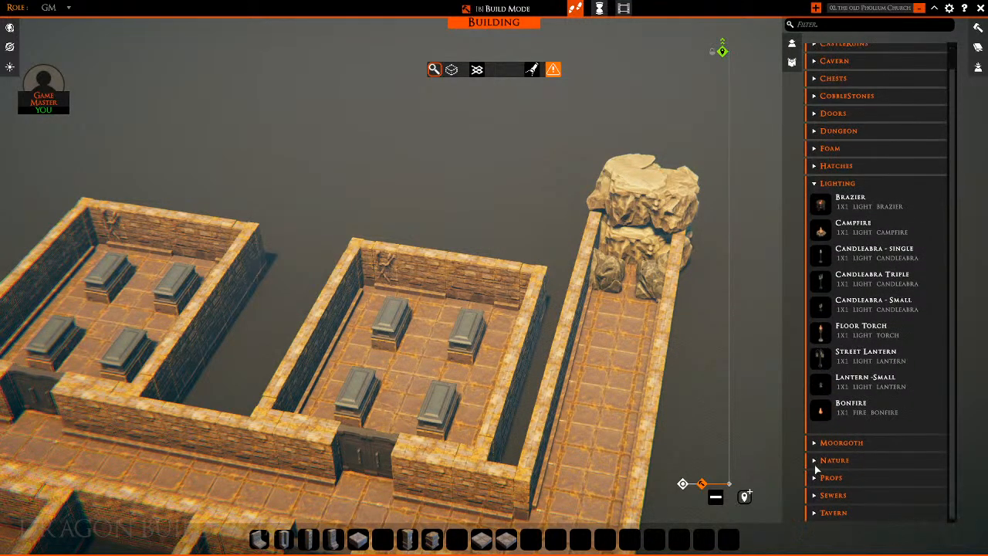
pyautogui.click(816, 462)
pyautogui.scroll(-8, 899, 446)
pyautogui.scroll(5, 861, 277)
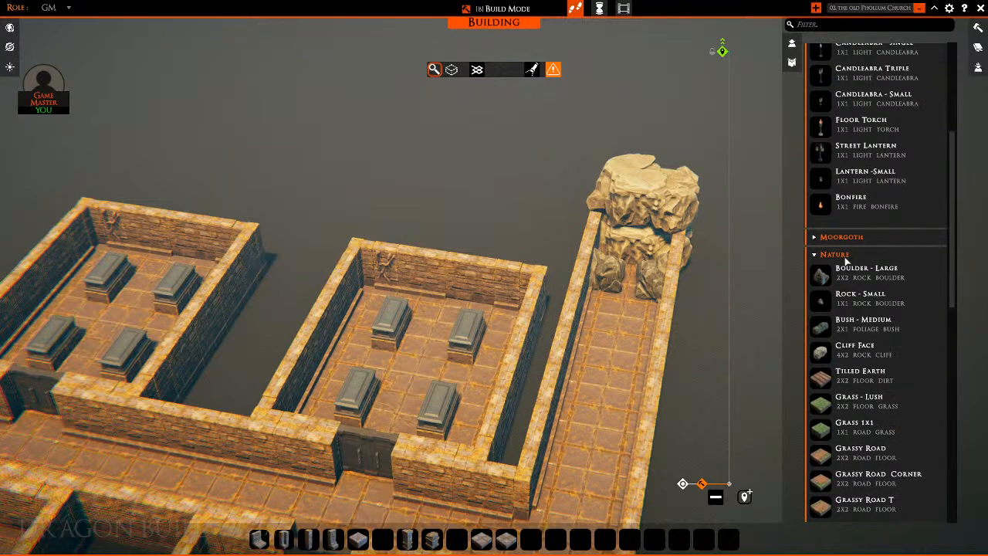
pyautogui.click(816, 254)
pyautogui.scroll(1, 888, 279)
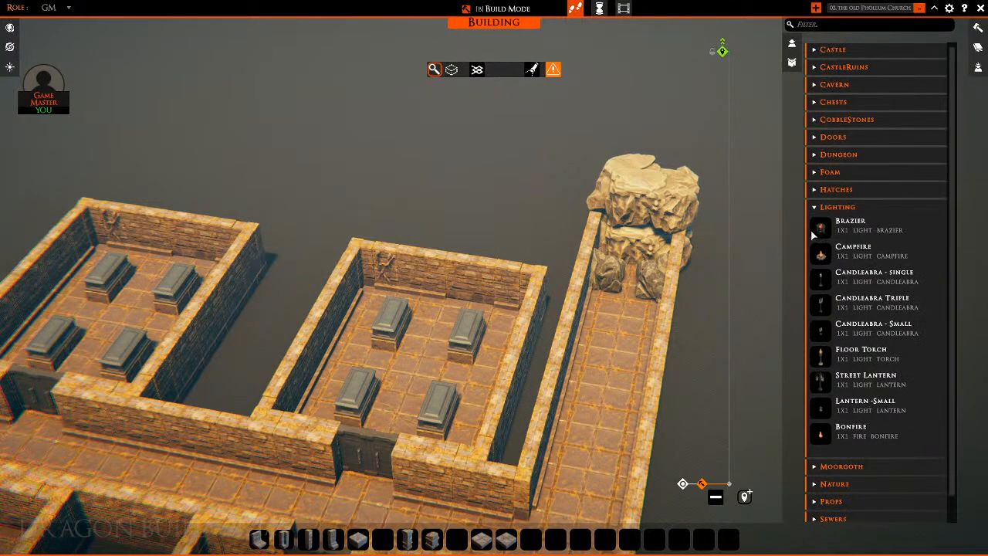
# Place Rubble pieces from the Props category on the corridor floor in front of the boulders
pyautogui.click(816, 209)
pyautogui.click(815, 260)
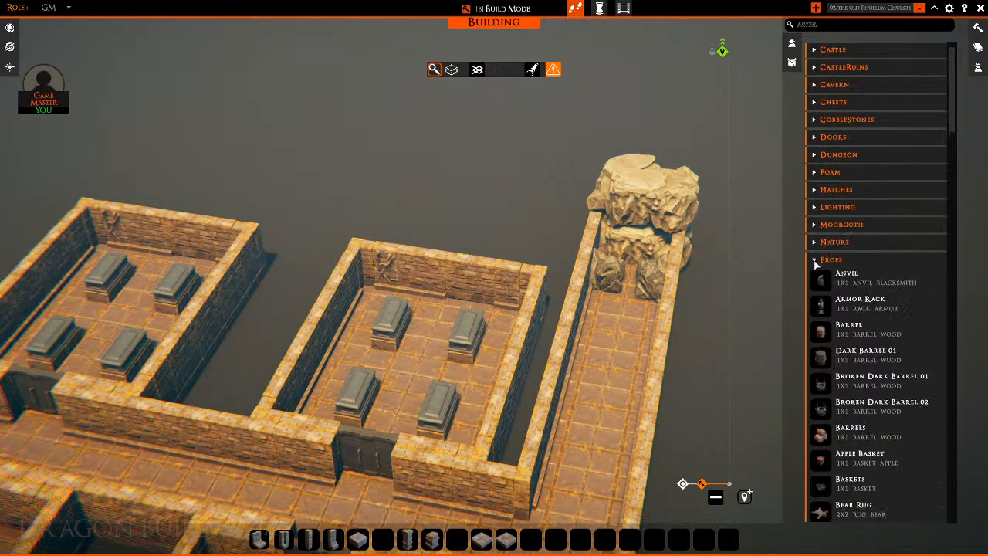
pyautogui.scroll(-20, 853, 346)
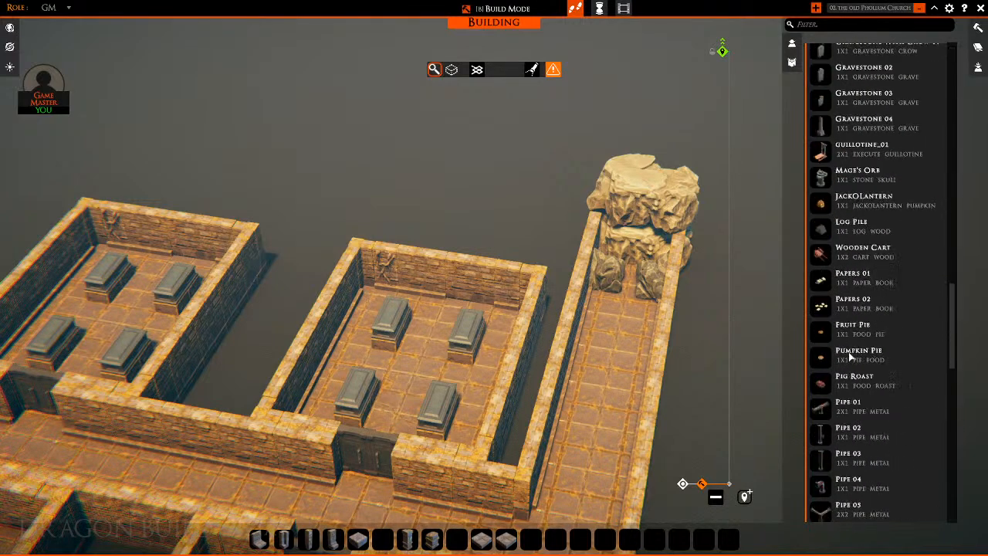
pyautogui.moveTo(803, 409); pyautogui.dragTo(631, 311)
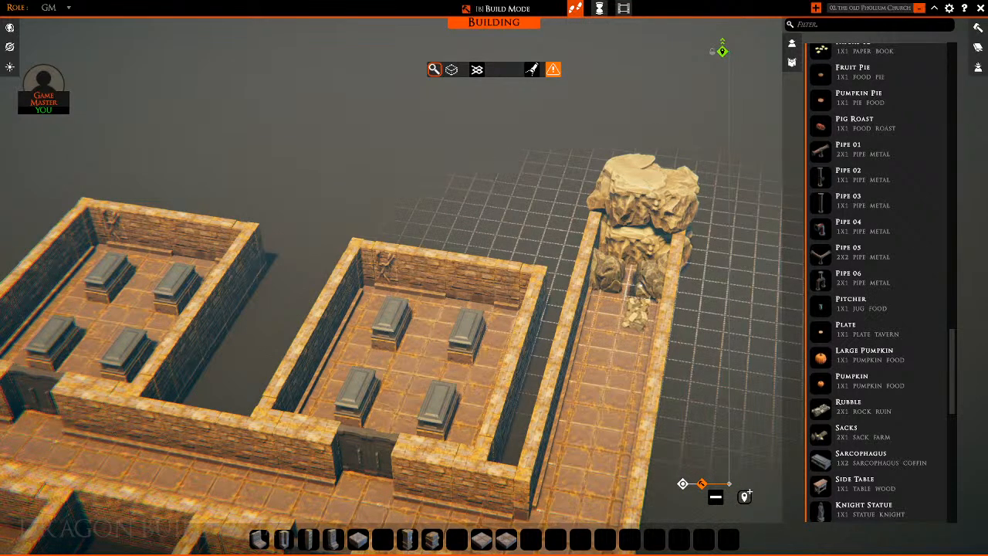
pyautogui.moveTo(627, 274); pyautogui.dragTo(619, 317)
pyautogui.click(621, 303)
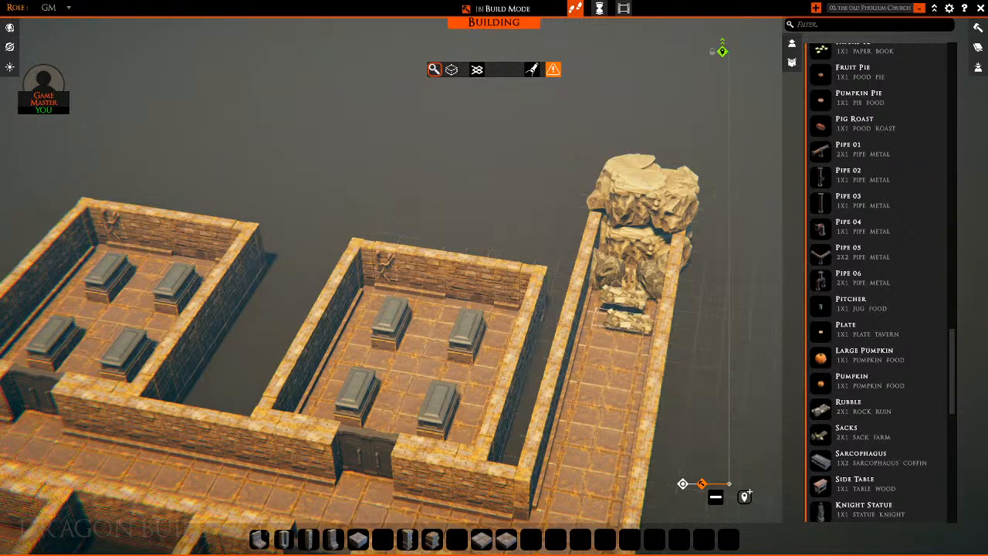
# Inspect the blocked corridor and the tomb rooms along the way to the large statue hall
pyautogui.press('s')
pyautogui.rightClick(726, 268)
pyautogui.moveTo(726, 267); pyautogui.dragTo(783, 216, button='right')
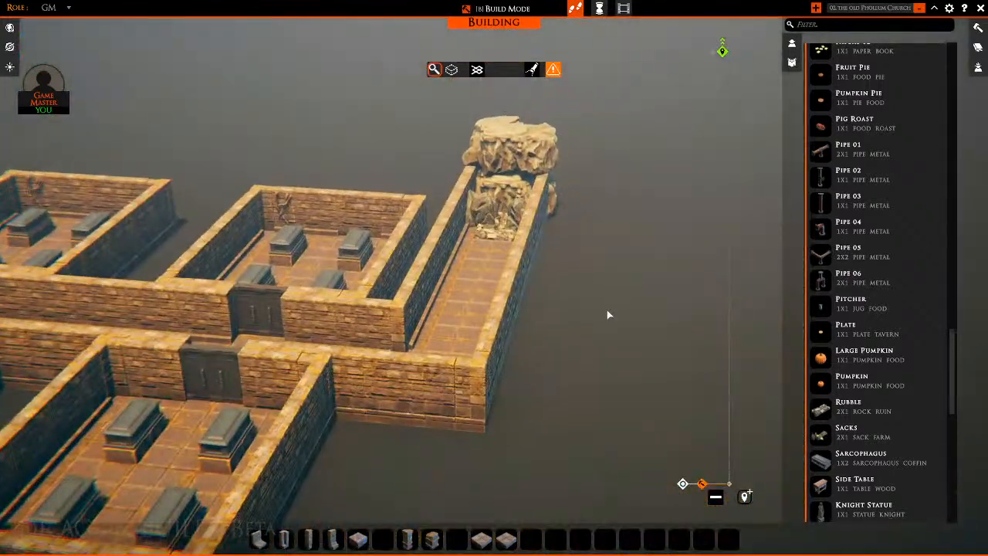
pyautogui.press('a')
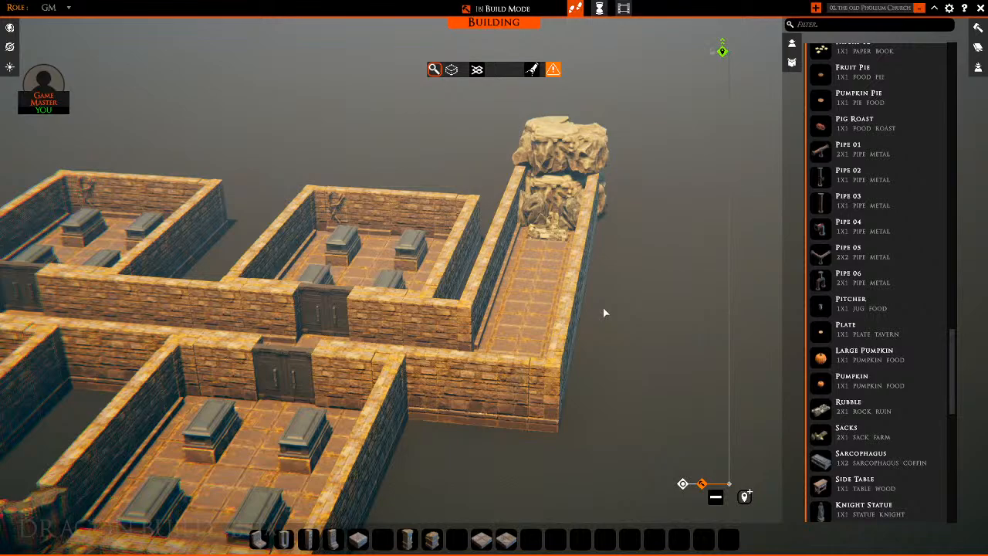
pyautogui.press('a')
pyautogui.moveTo(545, 404); pyautogui.dragTo(796, 362, button='right')
pyautogui.press('a')
pyautogui.press('s')
pyautogui.press('a')
pyautogui.press('w')
pyautogui.press('d')
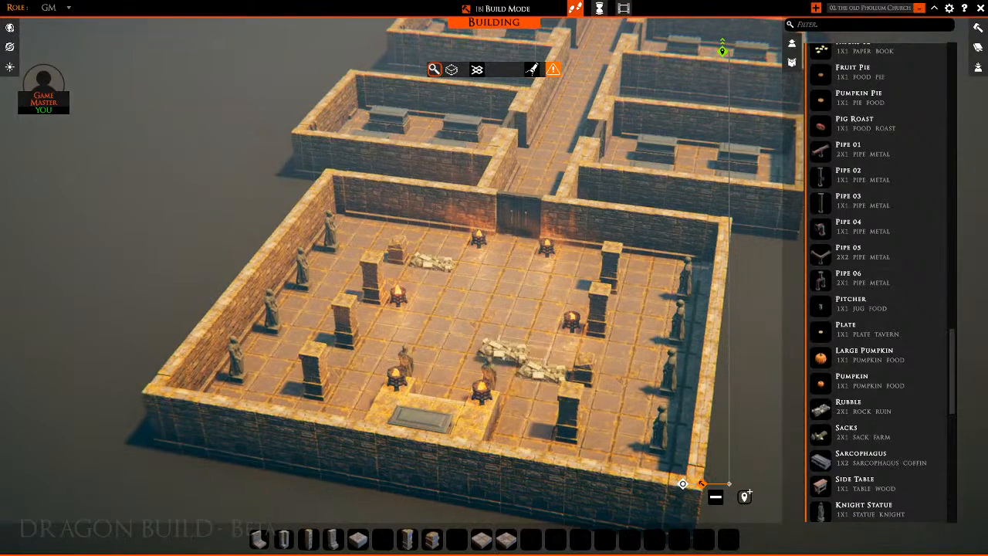
# Place two Rubble pieces in the middle of the statue hall, between the existing rubble rows
pyautogui.moveTo(489, 363); pyautogui.dragTo(394, 389, button='right')
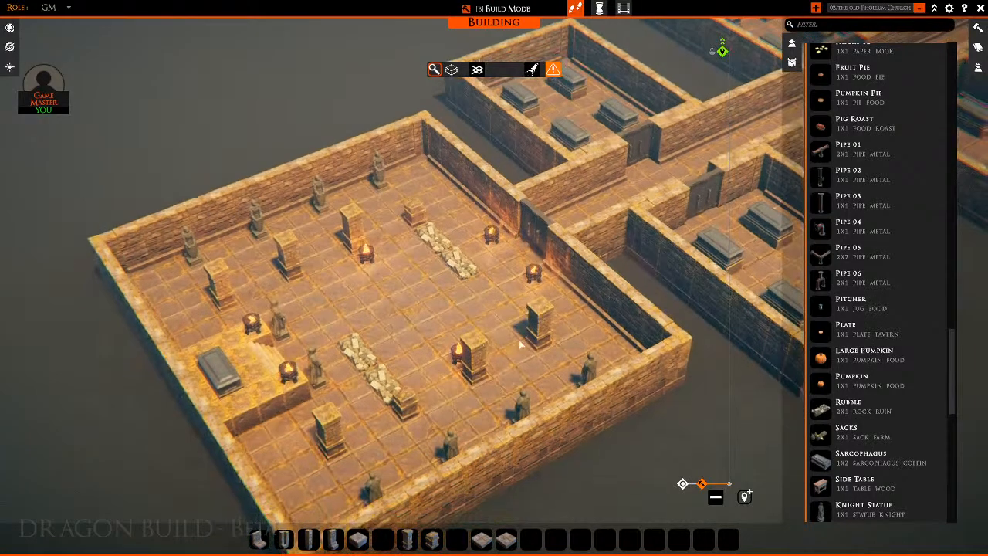
pyautogui.moveTo(522, 344); pyautogui.dragTo(581, 339, button='right')
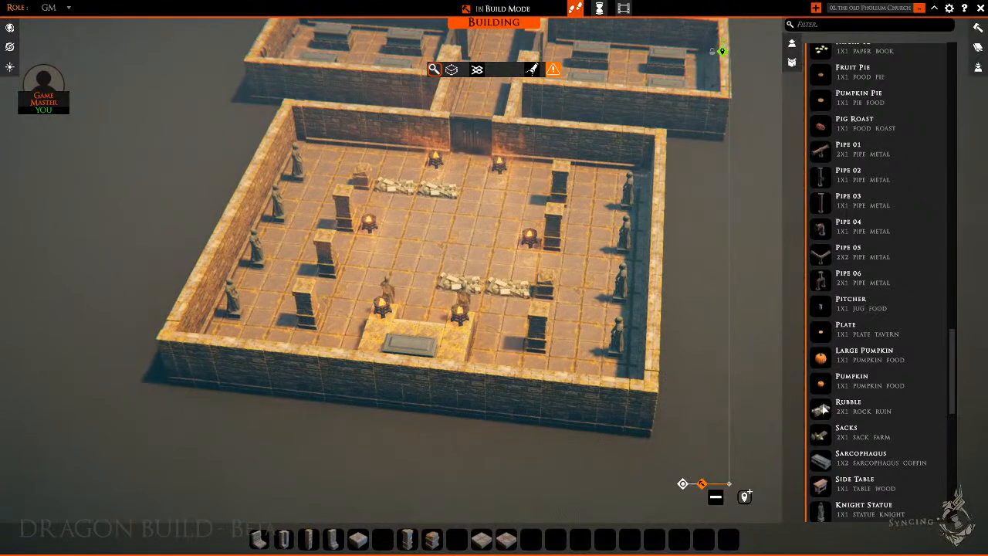
pyautogui.moveTo(823, 410); pyautogui.dragTo(473, 253)
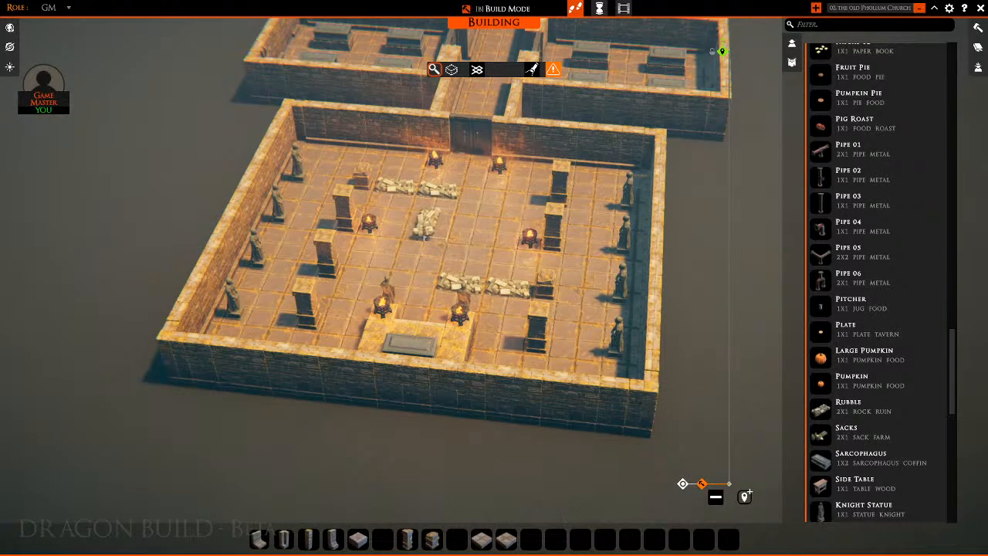
pyautogui.moveTo(521, 247); pyautogui.dragTo(711, 258, button='right')
# Examine the statue hall from several sides and browse the Props assets for further furnishings
pyautogui.scroll(-3, 873, 301)
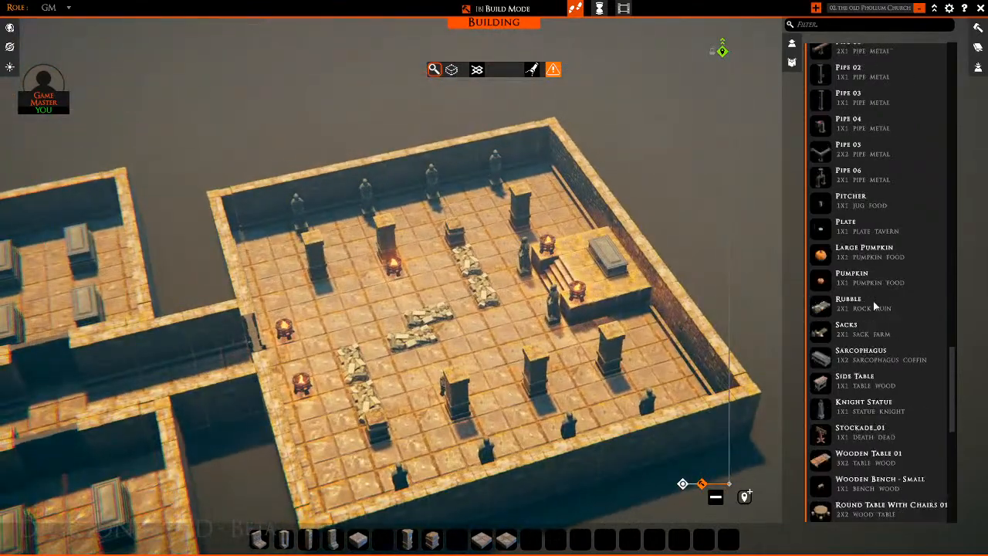
pyautogui.press('w')
pyautogui.moveTo(557, 279); pyautogui.dragTo(352, 278, button='right')
pyautogui.press('s')
pyautogui.press('a')
pyautogui.press('w')
pyautogui.press('d')
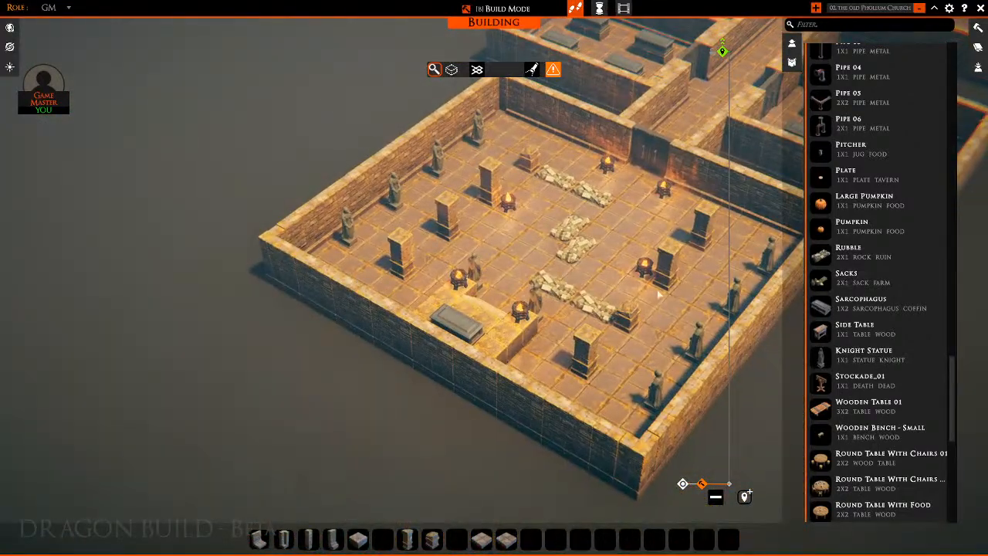
pyautogui.moveTo(658, 291); pyautogui.dragTo(571, 288, button='right')
pyautogui.scroll(5, 872, 306)
pyautogui.scroll(10, 872, 306)
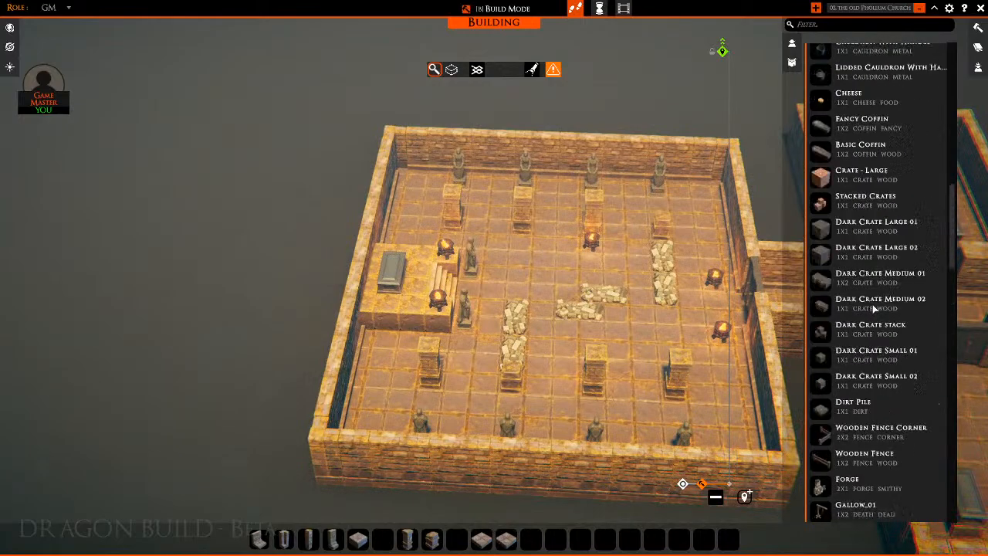
pyautogui.moveTo(669, 301); pyautogui.dragTo(631, 347, button='right')
# Survey the sarcophagus rooms along the central corridor, including the room with the broken wall
pyautogui.press('s')
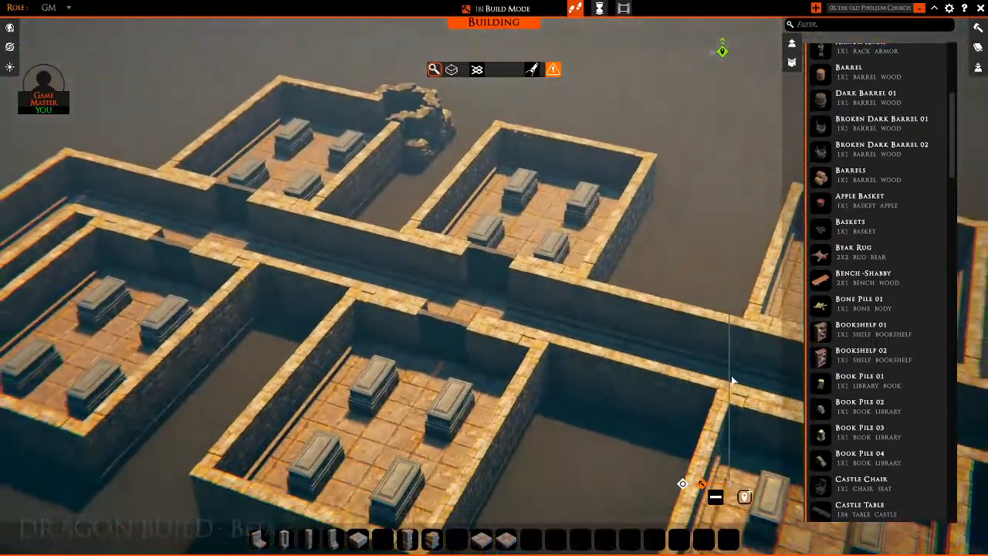
pyautogui.press('w')
pyautogui.moveTo(322, 267); pyautogui.dragTo(347, 264, button='right')
pyautogui.press('d')
pyautogui.press('w')
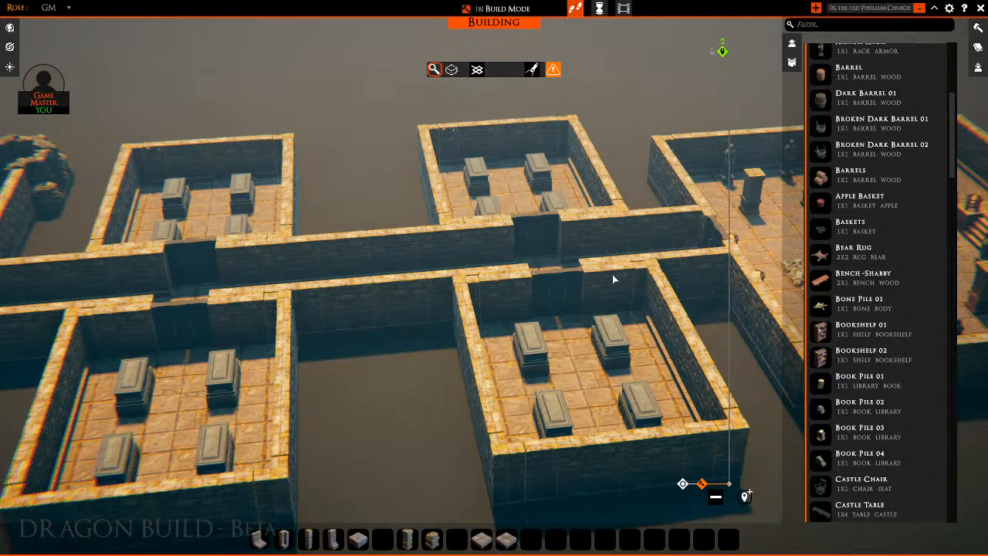
pyautogui.press('a')
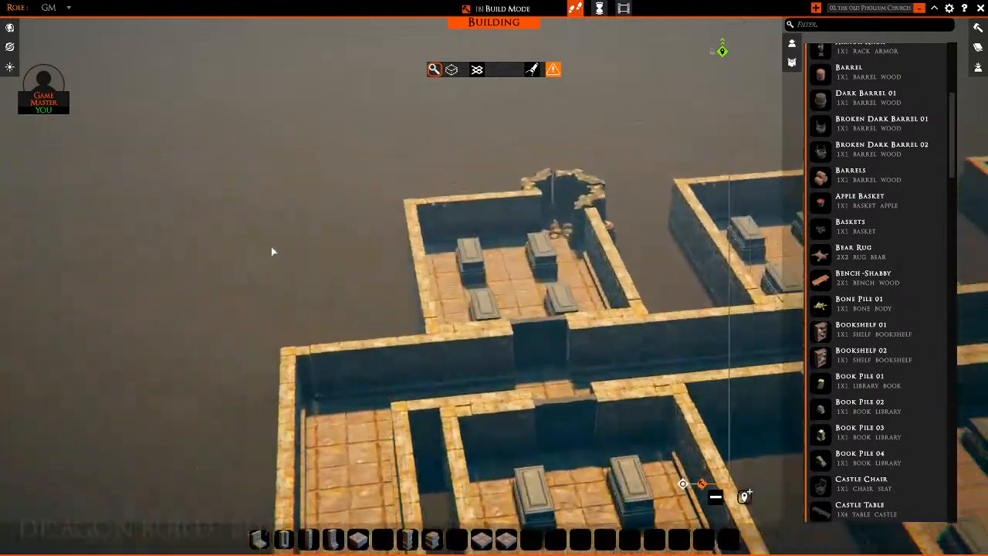
pyautogui.moveTo(270, 247); pyautogui.dragTo(443, 194, button='middle')
pyautogui.press('w')
pyautogui.press('a')
pyautogui.press('s')
pyautogui.press('w')
pyautogui.press('w')
pyautogui.press('a')
pyautogui.scroll(6, 830, 116)
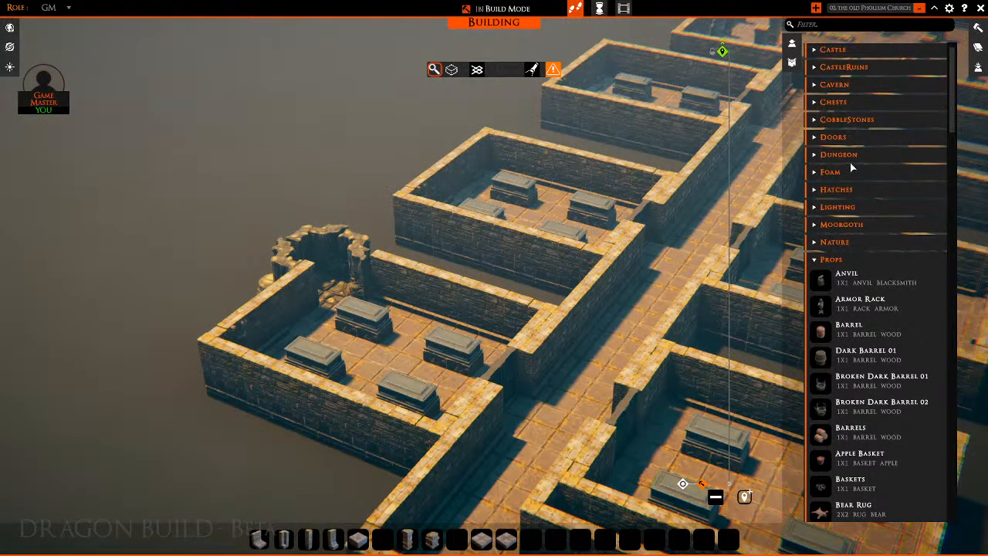
# Stack Cave Wall Corner 02 pieces upward on one corner of the cave-in beside the tomb room's broken wall
pyautogui.press('w')
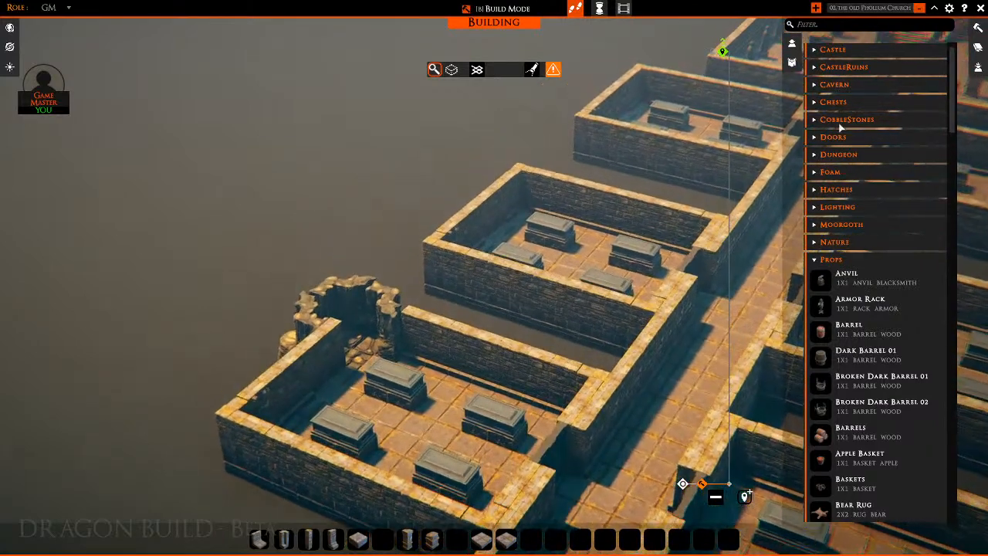
pyautogui.click(832, 85)
pyautogui.scroll(-6, 841, 225)
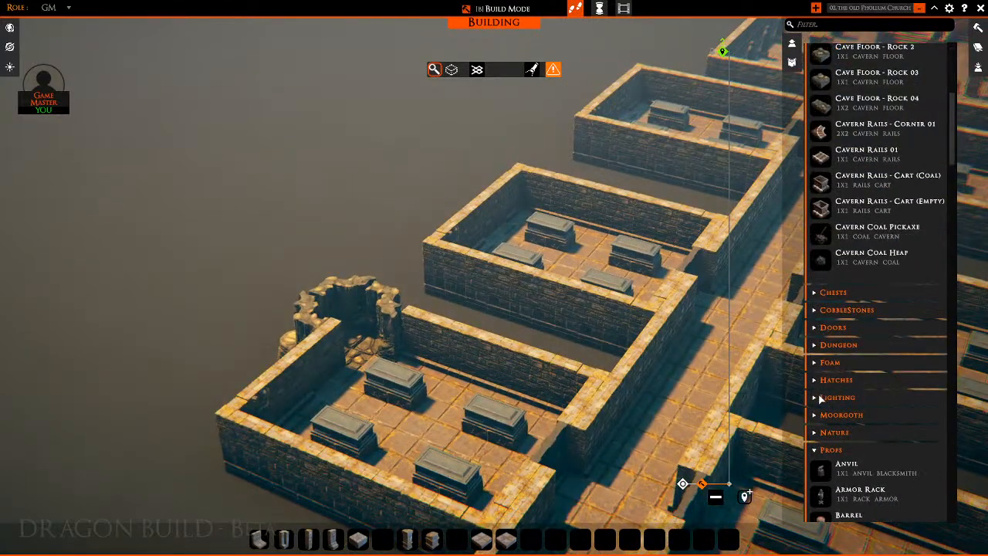
pyautogui.scroll(-4, 816, 193)
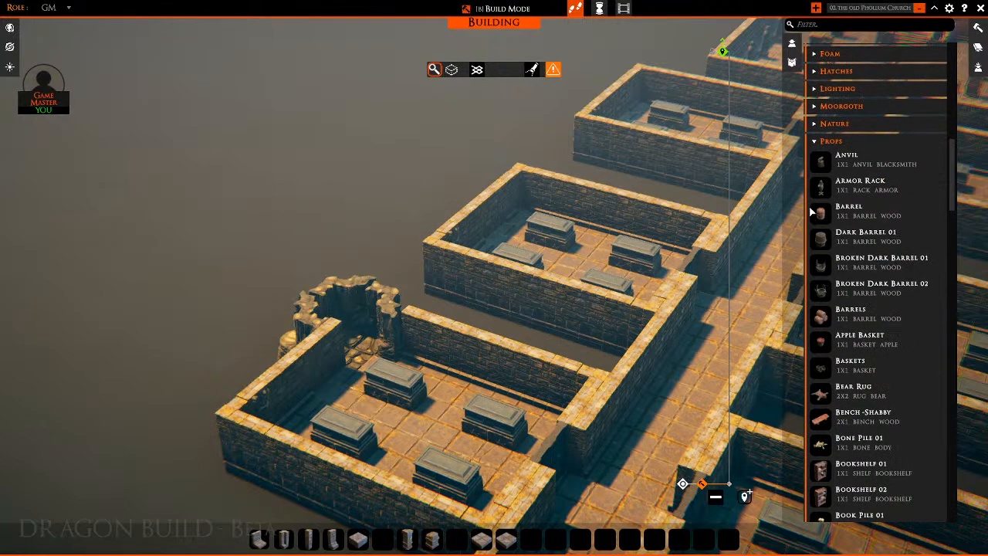
pyautogui.click(815, 142)
pyautogui.scroll(4, 847, 186)
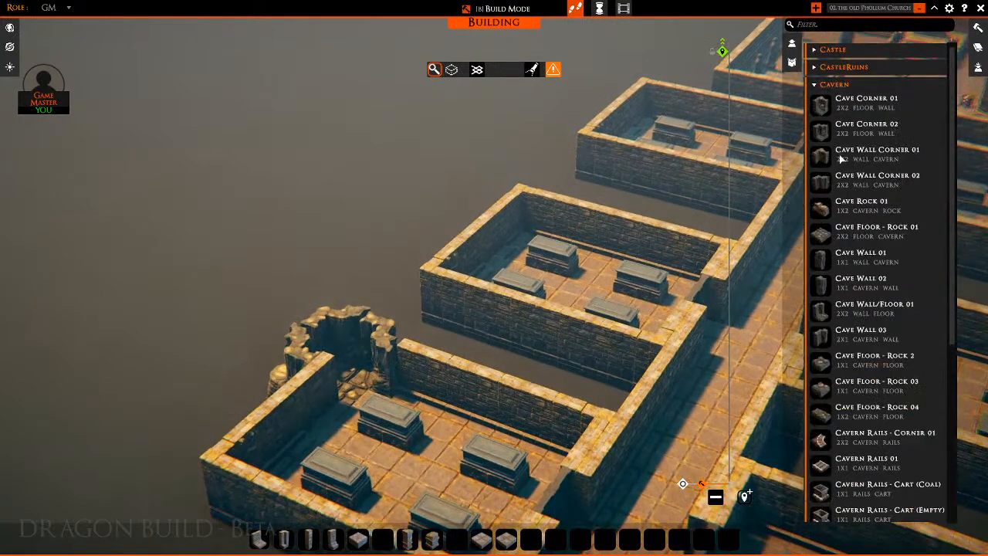
pyautogui.scroll(-2, 840, 276)
pyautogui.scroll(2, 839, 276)
pyautogui.click(829, 188)
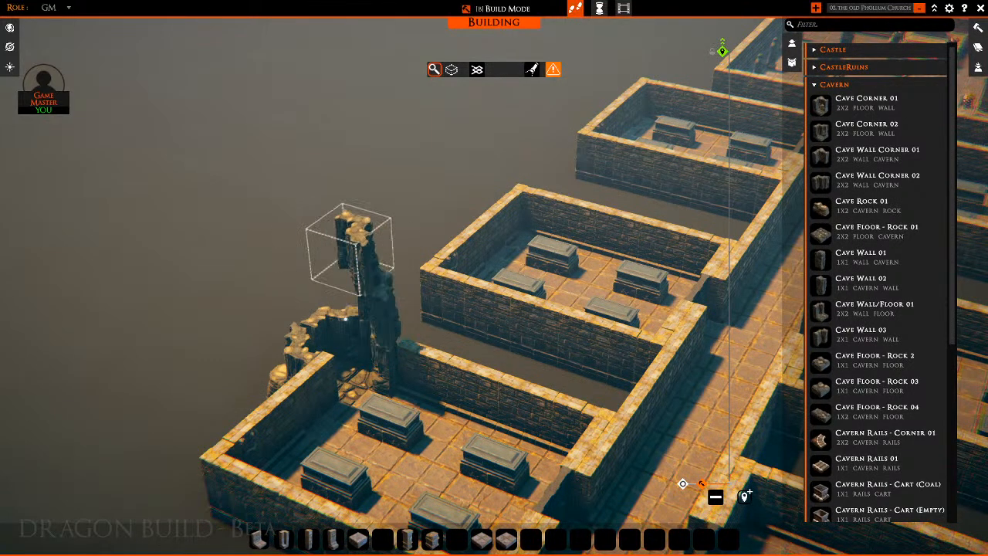
pyautogui.click(379, 287)
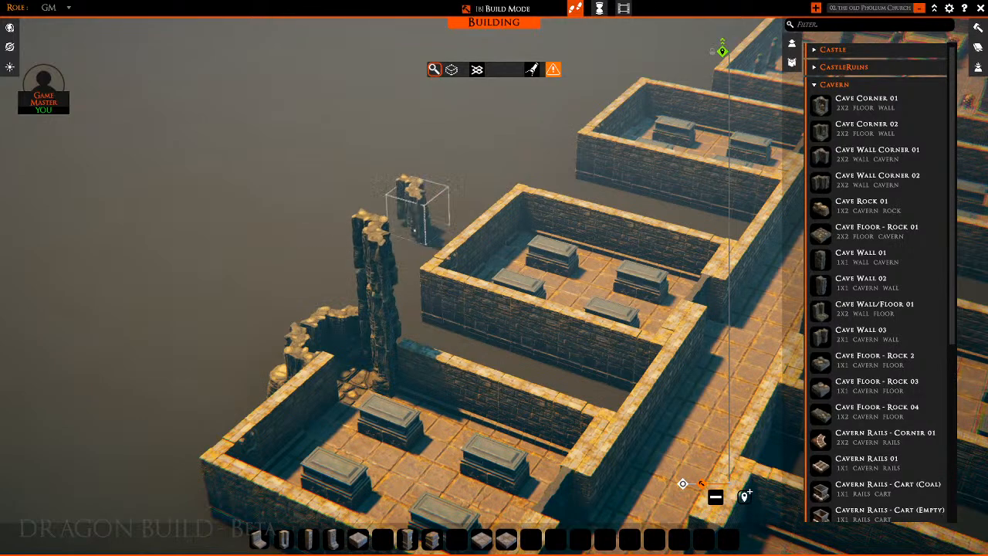
pyautogui.click(375, 235)
# Rotate the Cave Wall Corner 02 piece and stack copies up the adjacent outer corner of the cave-in
pyautogui.moveTo(538, 253); pyautogui.dragTo(434, 265, button='middle')
pyautogui.moveTo(340, 293); pyautogui.dragTo(599, 324, button='middle')
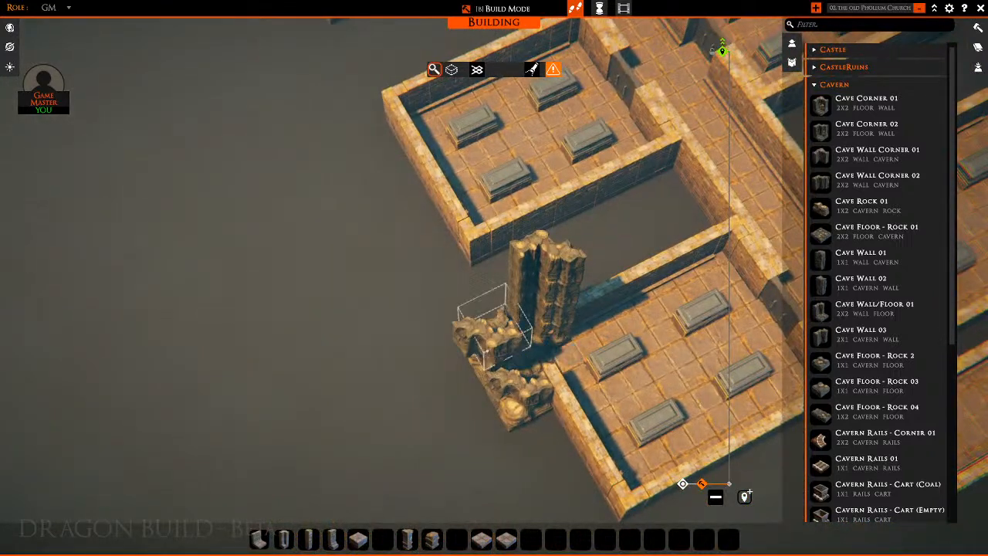
pyautogui.press('r')
pyautogui.click(495, 323)
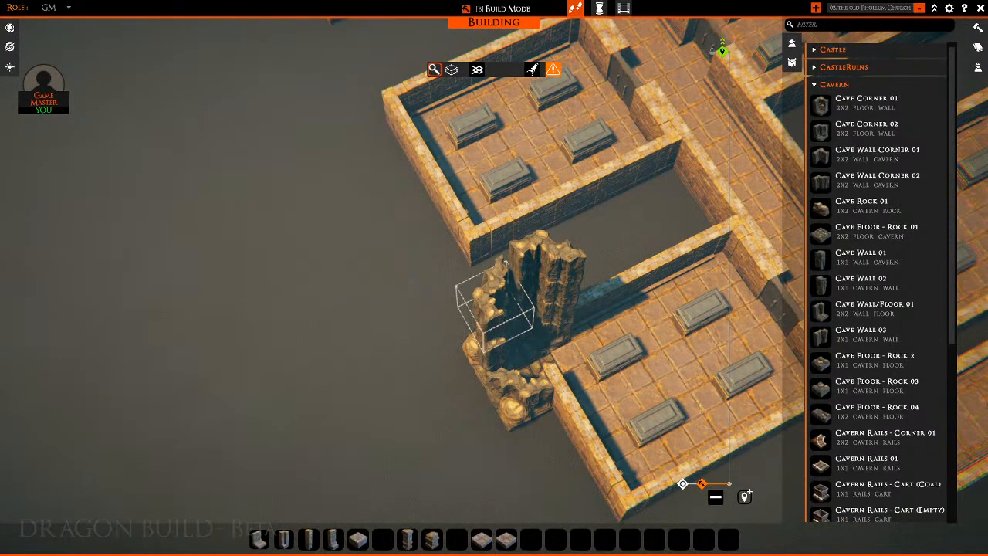
pyautogui.click(496, 301)
pyautogui.click(494, 284)
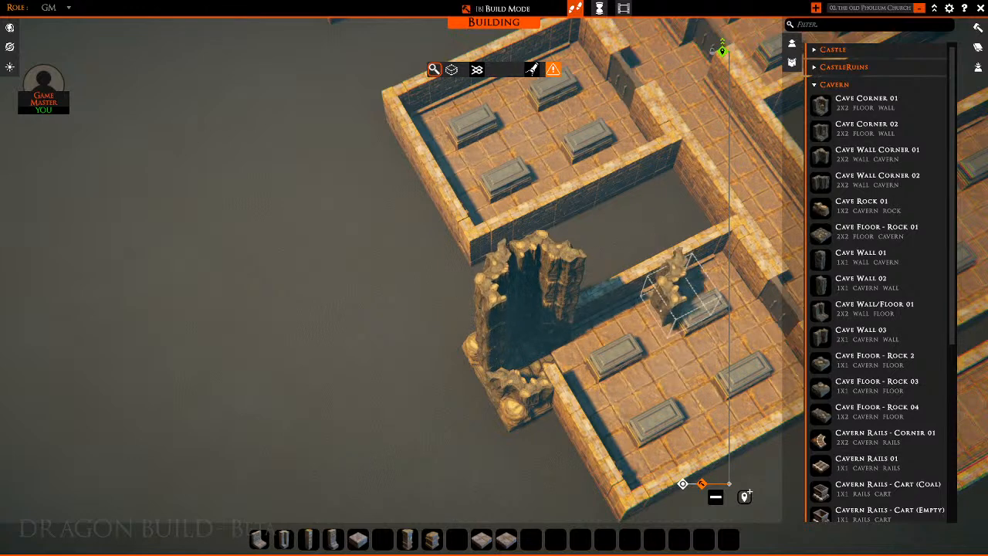
pyautogui.press('s')
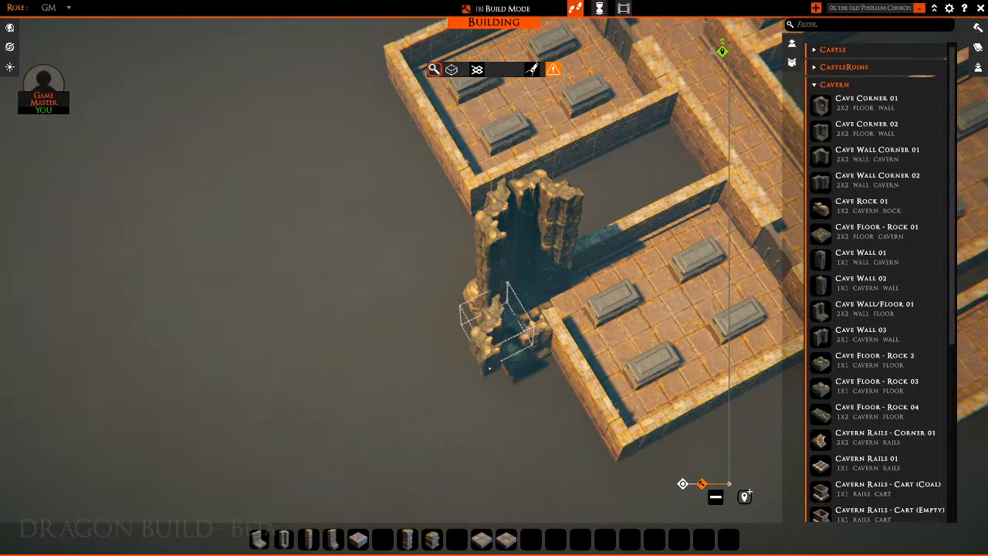
pyautogui.click(494, 331)
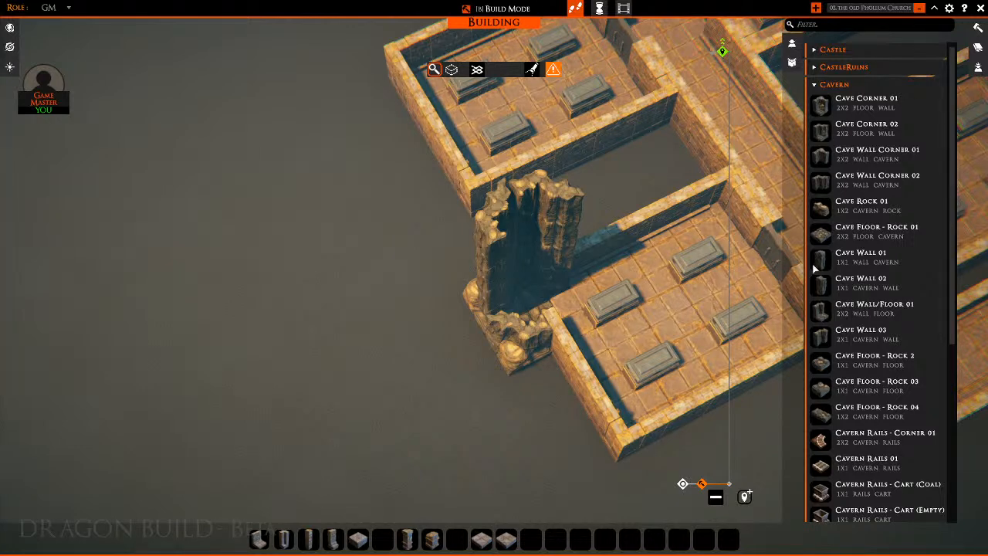
# Stack Cave Wall Corner 02 pieces on the remaining corners of the cave-in to enclose a tall rock shaft
pyautogui.scroll(-3, 843, 381)
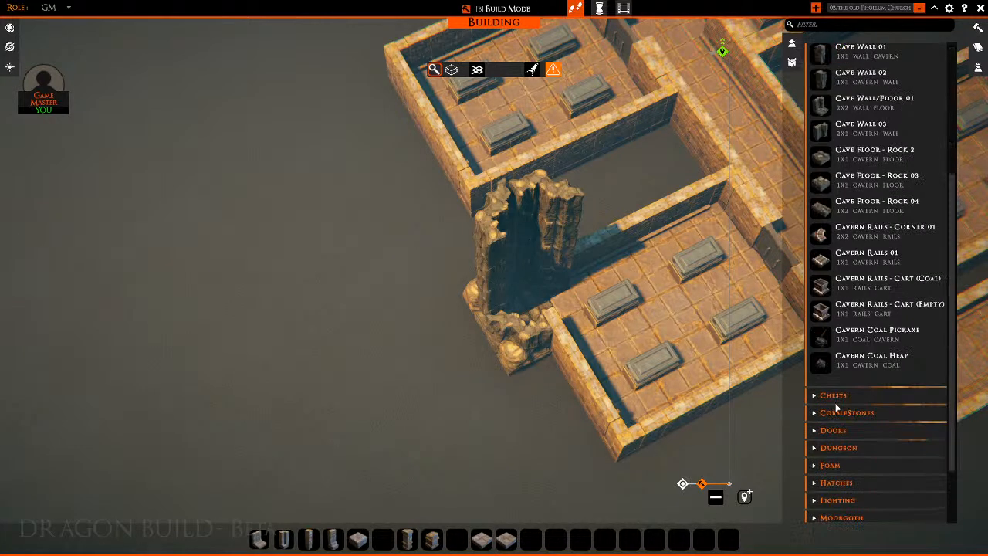
pyautogui.scroll(3, 860, 411)
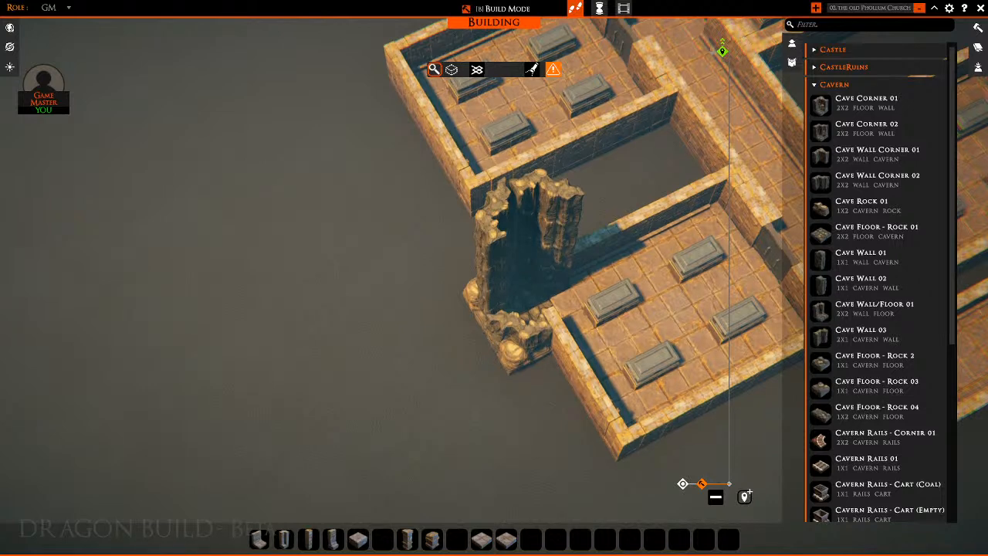
pyautogui.click(825, 183)
pyautogui.moveTo(448, 339); pyautogui.dragTo(480, 345, button='right')
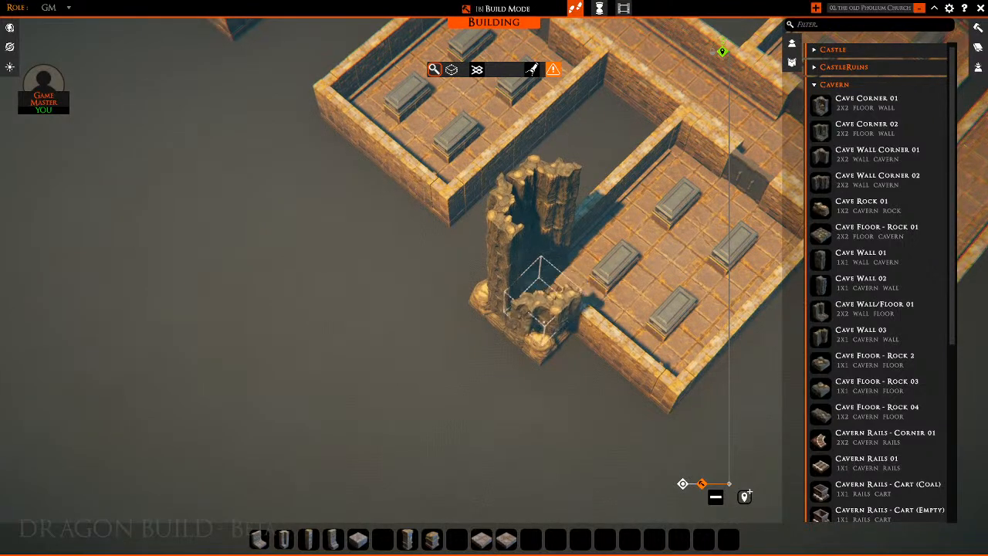
pyautogui.click(542, 309)
pyautogui.press('d')
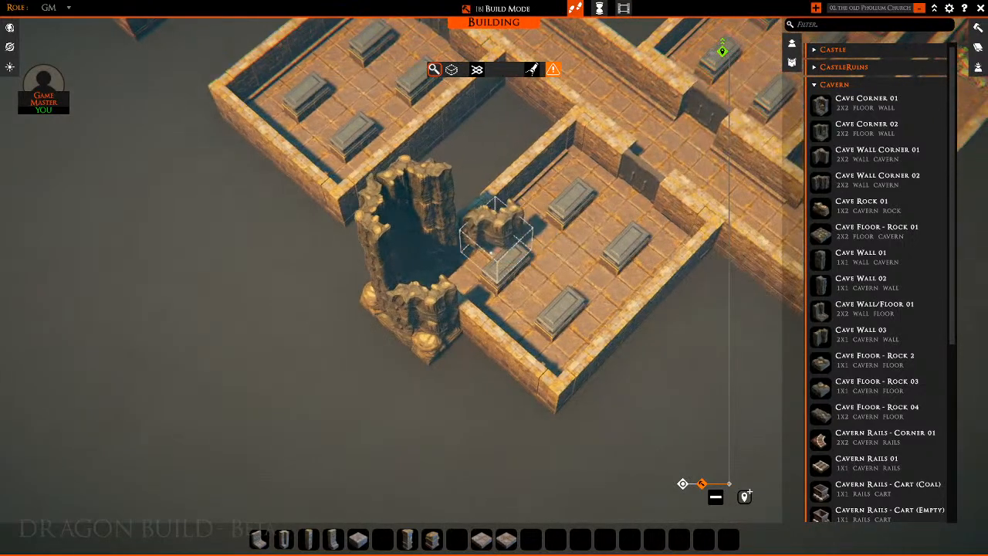
pyautogui.press('q')
pyautogui.press('d')
pyautogui.press('q')
pyautogui.press('w')
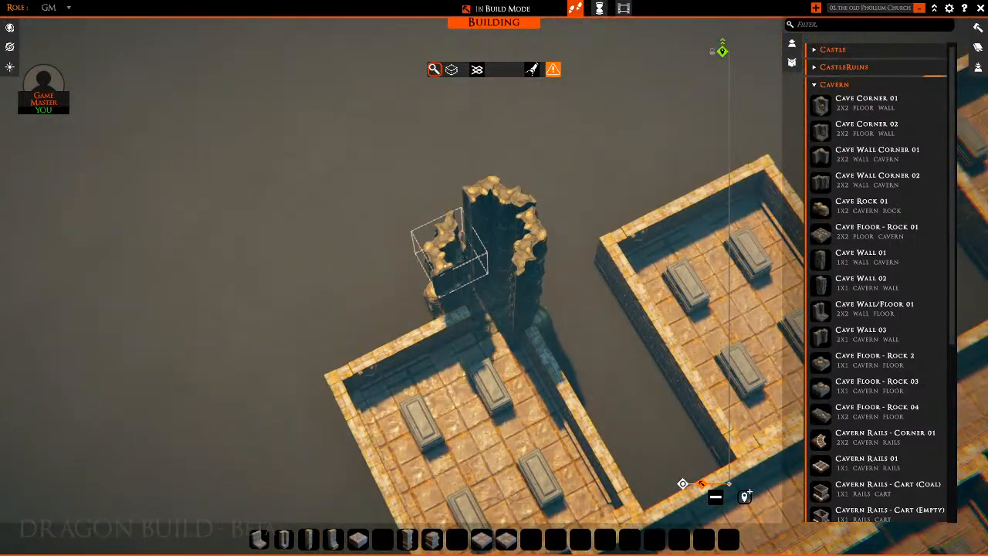
pyautogui.rightClick(466, 289)
# Examine the whole crypt layout and the tall rock shaft from several sides
pyautogui.moveTo(468, 290); pyautogui.dragTo(657, 425, button='middle')
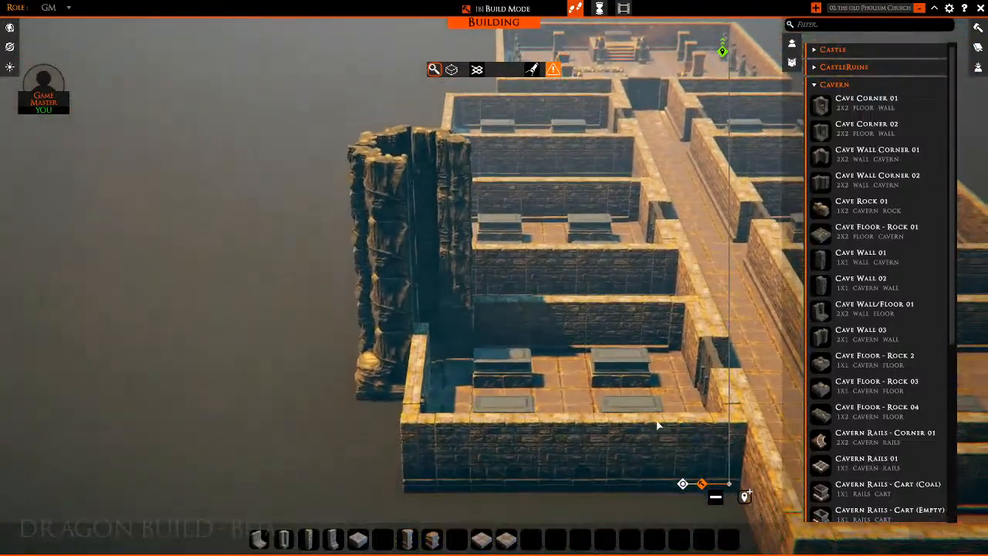
pyautogui.scroll(-5, 710, 348)
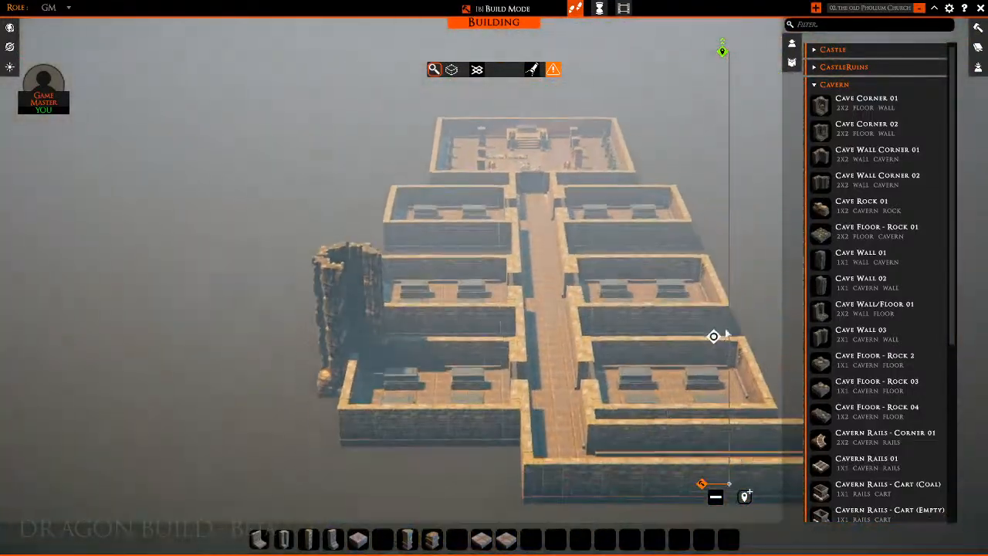
pyautogui.press('s')
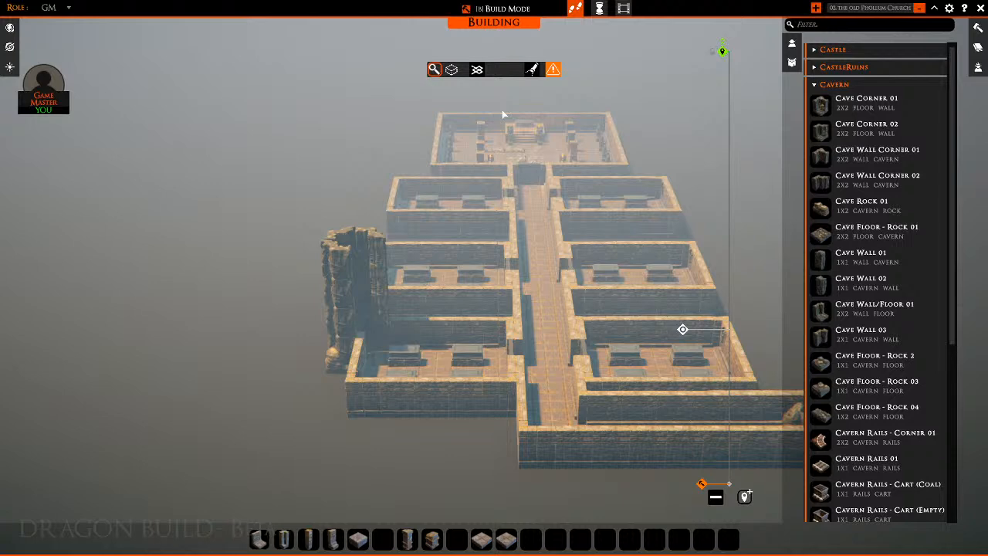
pyautogui.press('w')
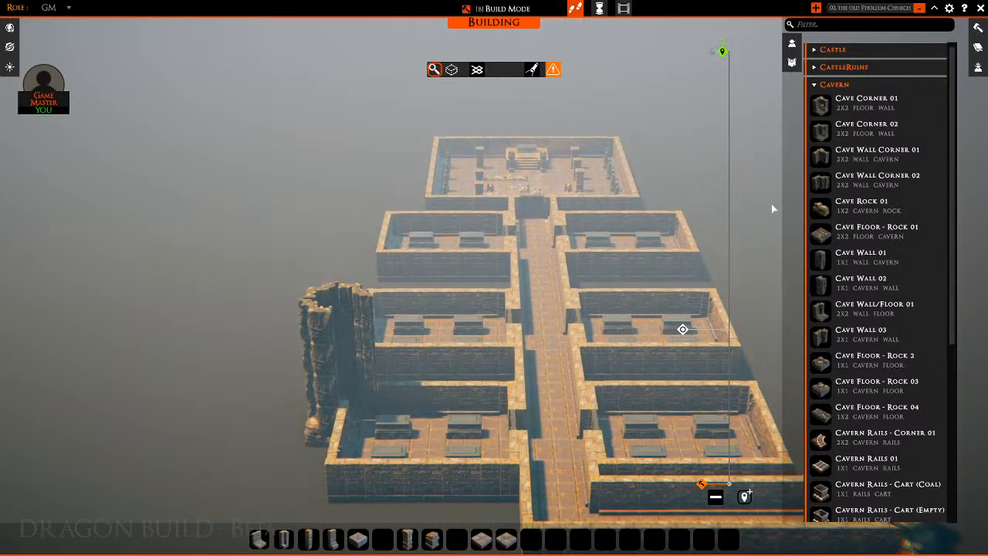
pyautogui.moveTo(409, 245); pyautogui.dragTo(569, 260, button='middle')
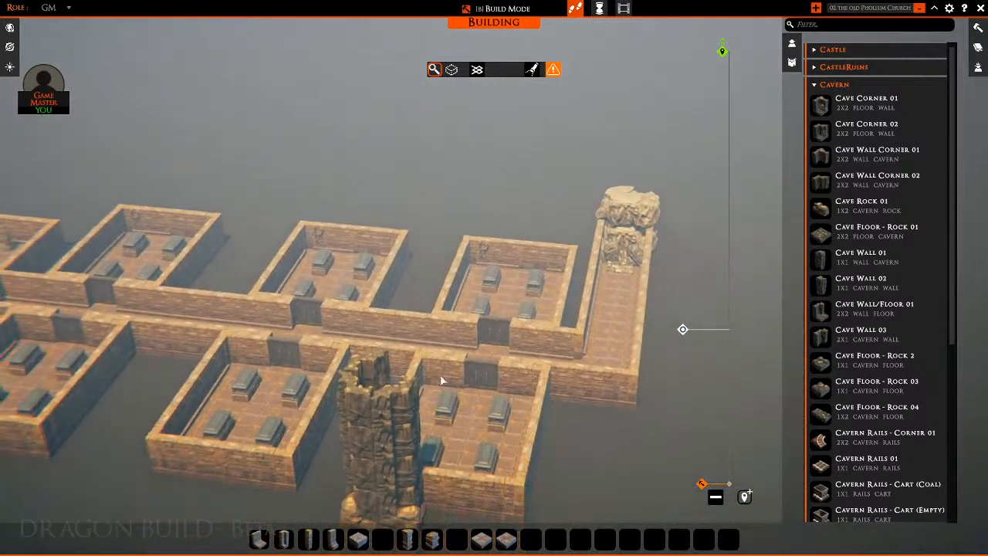
pyautogui.moveTo(546, 356); pyautogui.dragTo(795, 165, button='middle')
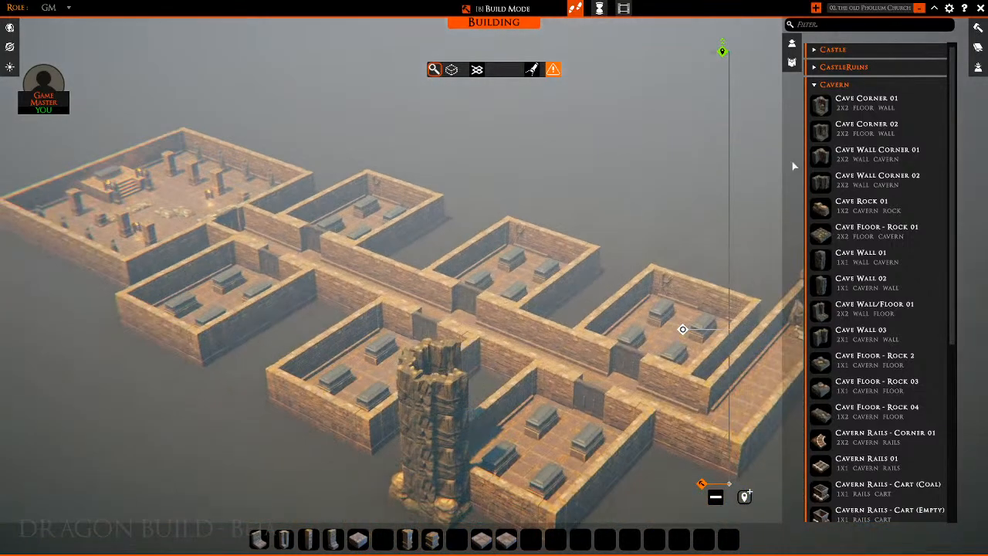
# Lay Castle Ruins Stone Floor 2 tiles on the rim of the rock shaft, starting with a row along one side
pyautogui.click(816, 87)
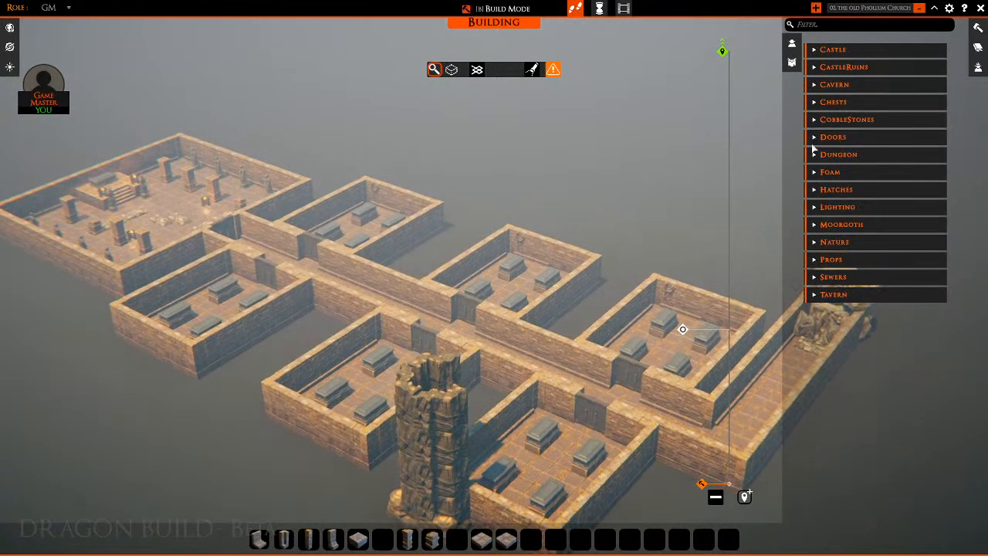
pyautogui.click(815, 68)
pyautogui.scroll(-10, 849, 123)
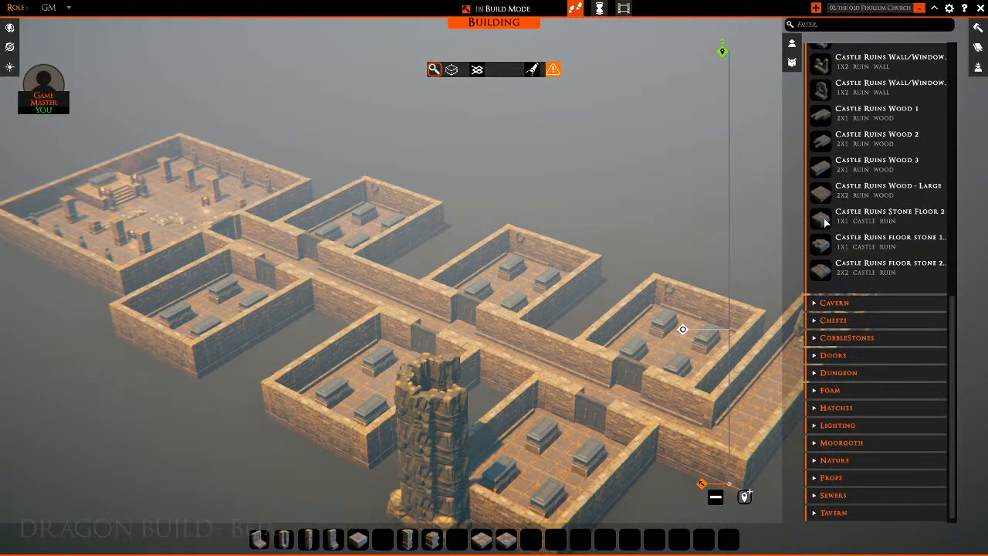
pyautogui.moveTo(450, 344); pyautogui.dragTo(335, 424, button='middle')
pyautogui.moveTo(550, 344); pyautogui.dragTo(488, 356, button='middle')
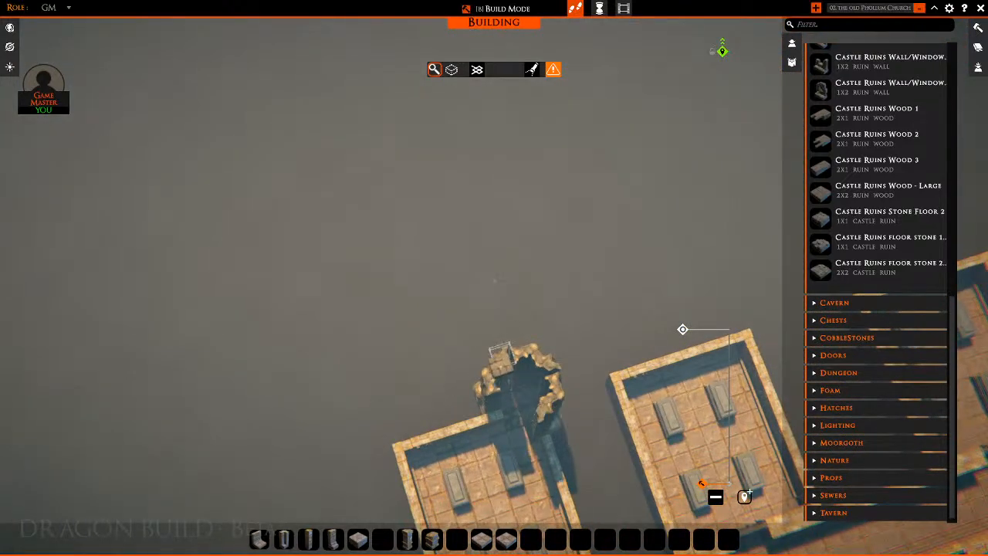
pyautogui.moveTo(502, 357); pyautogui.dragTo(553, 384)
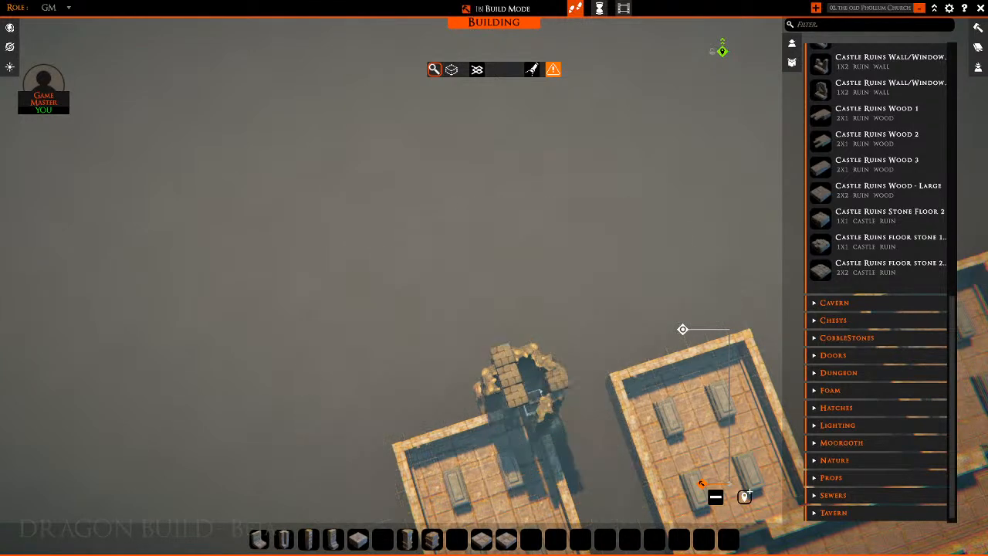
# Add more stone floor tiles around the shaft's remaining sides to complete the ring, leaving the opening in the middle
pyautogui.moveTo(550, 390); pyautogui.dragTo(393, 425, button='middle')
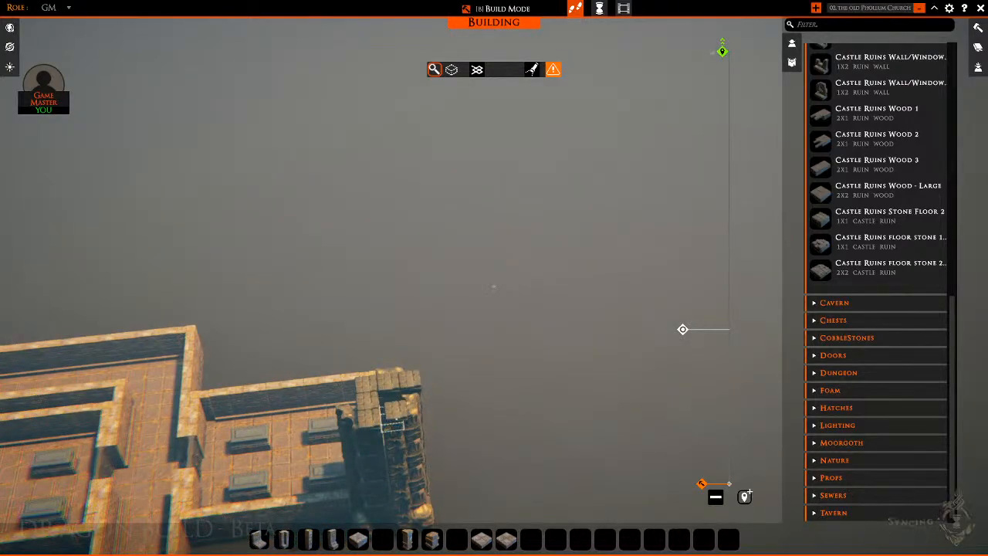
pyautogui.moveTo(392, 421); pyautogui.dragTo(436, 411)
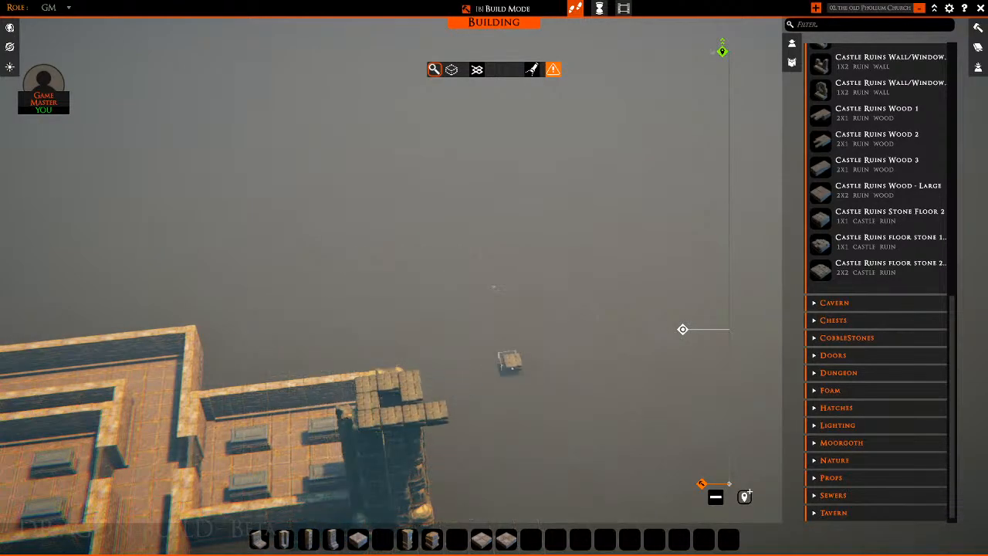
pyautogui.moveTo(509, 362); pyautogui.dragTo(356, 324, button='middle')
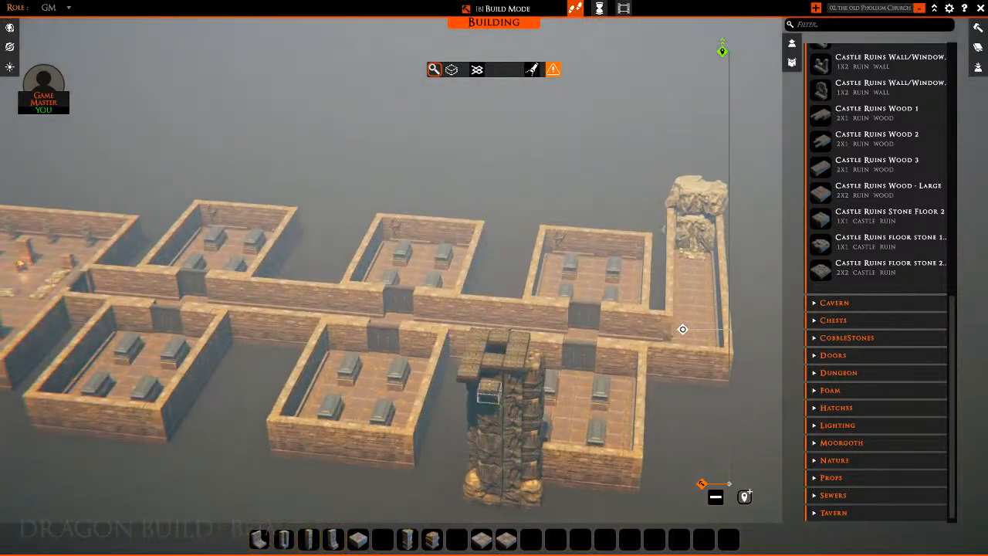
pyautogui.click(491, 377)
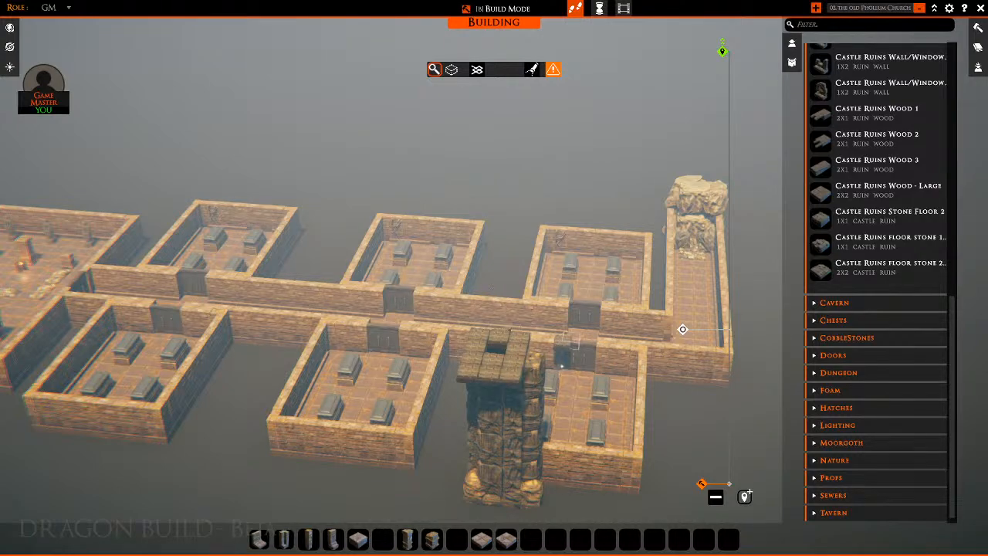
pyautogui.moveTo(510, 374); pyautogui.dragTo(776, 363, button='middle')
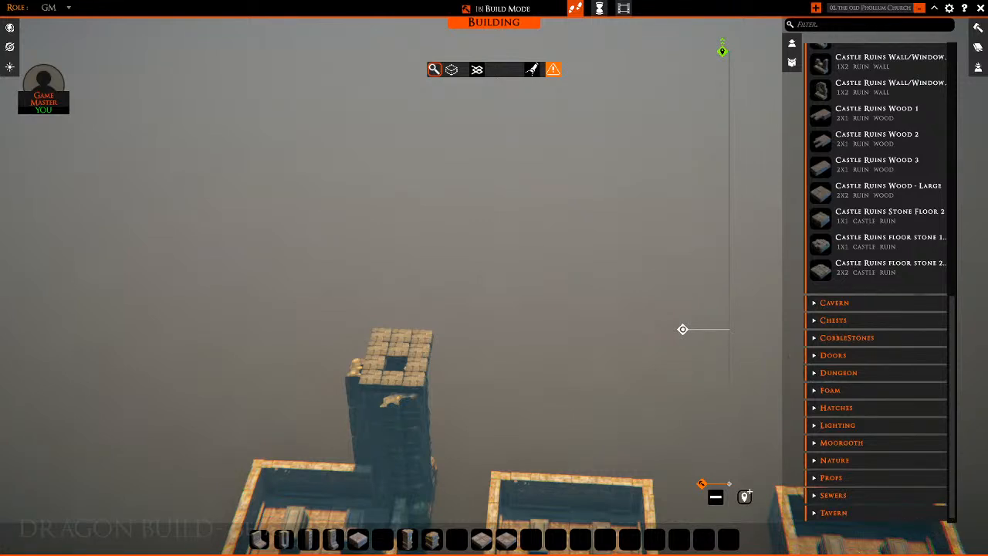
# Place two Rubble props from the Props category on the stone rim along two adjoining sides of the shaft opening, rotating between placements
pyautogui.scroll(10, 861, 324)
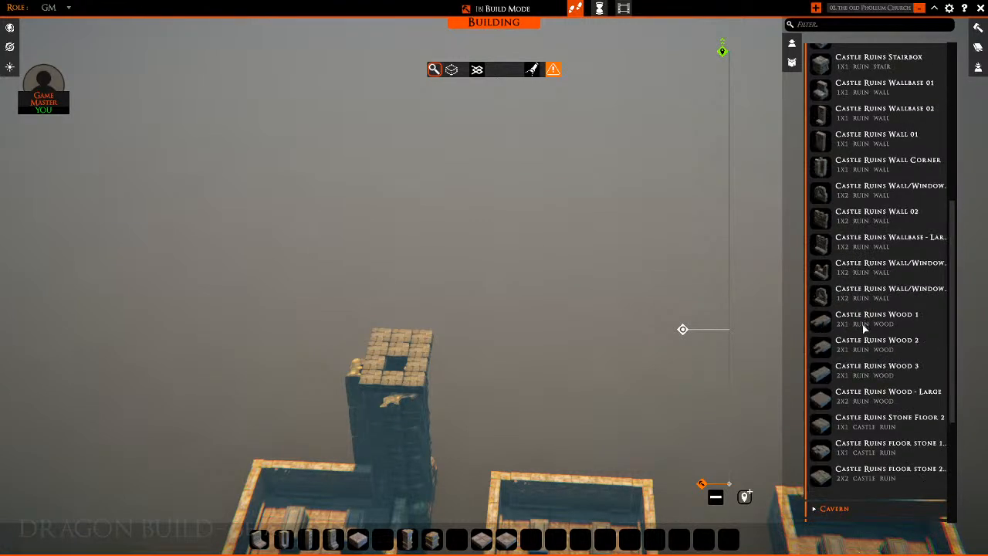
pyautogui.scroll(-10, 855, 174)
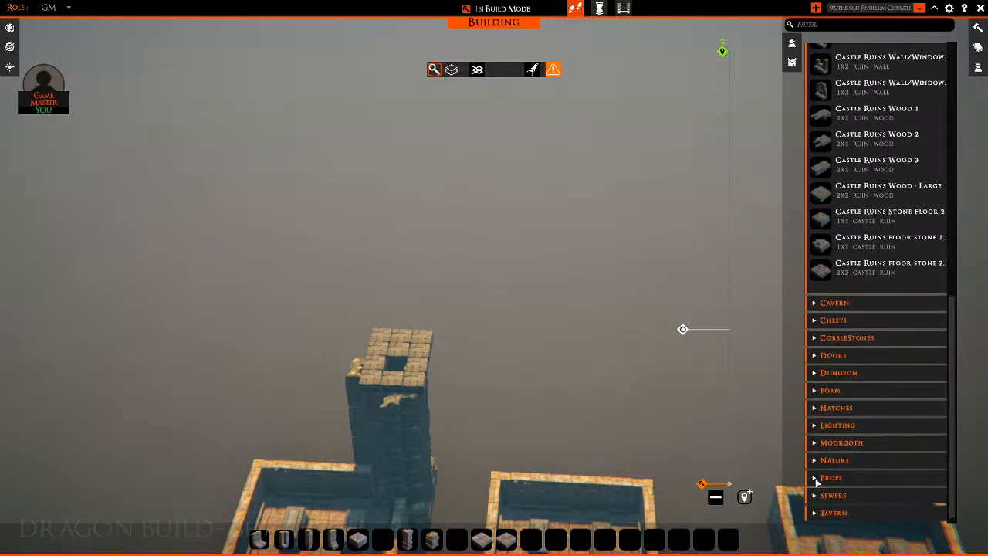
pyautogui.click(815, 479)
pyautogui.scroll(-10, 850, 448)
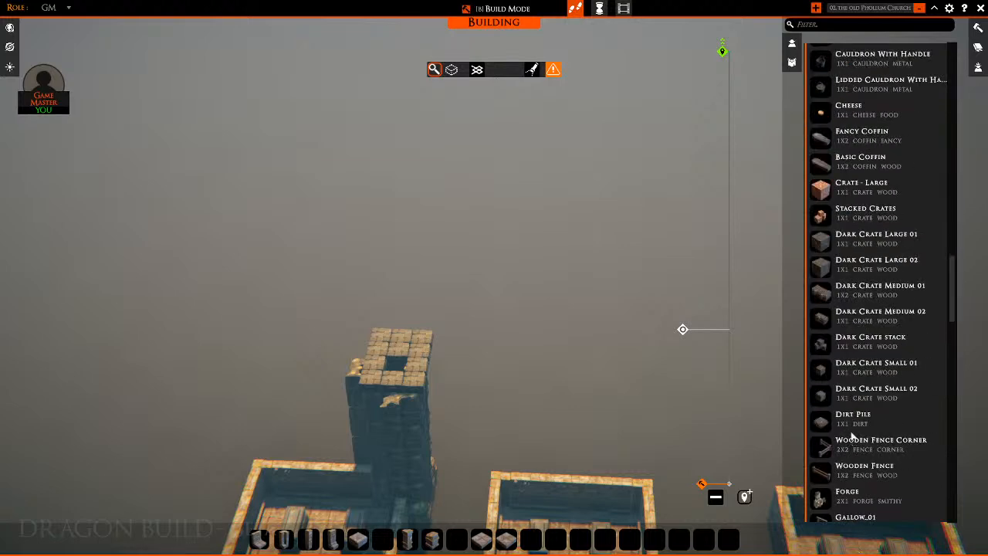
pyautogui.scroll(-15, 856, 417)
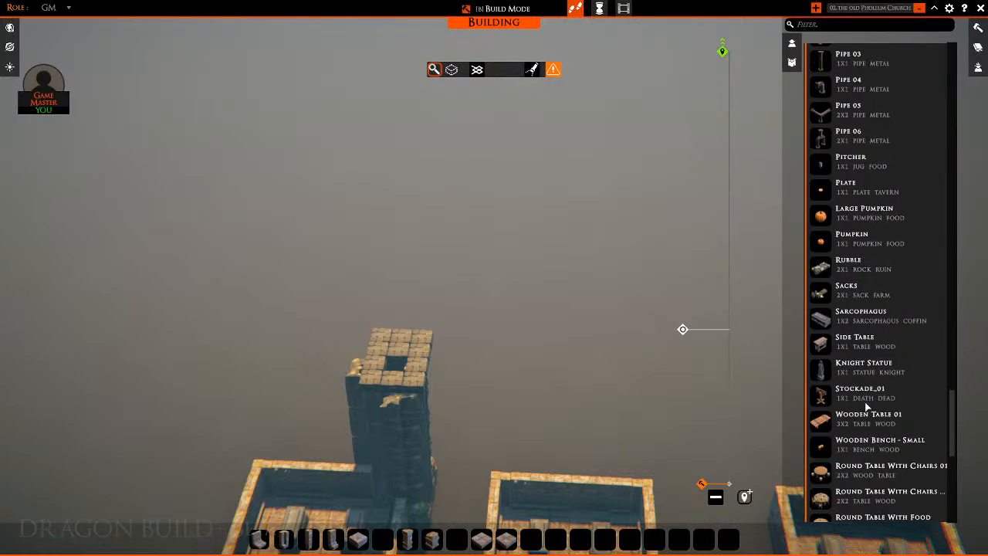
pyautogui.scroll(-10, 866, 407)
pyautogui.scroll(8, 866, 407)
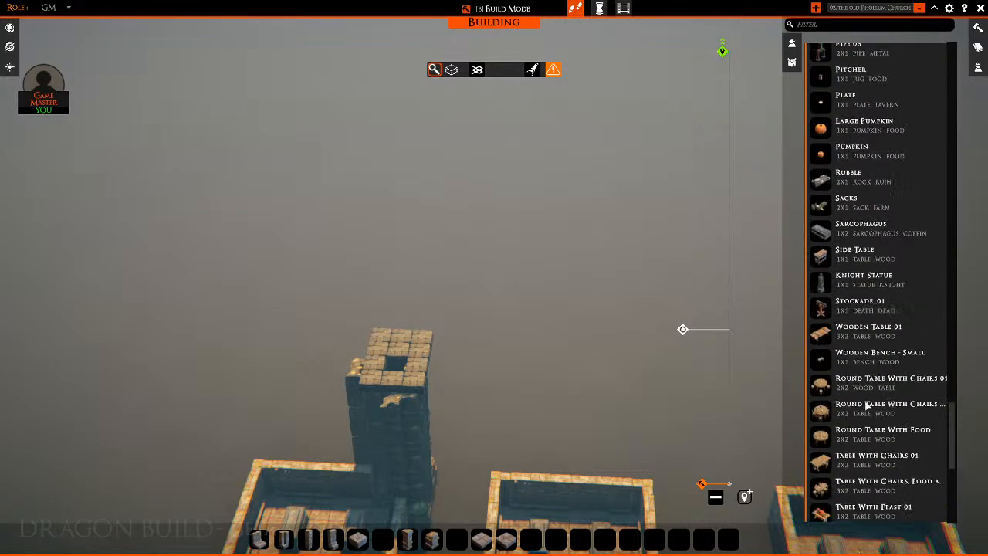
pyautogui.scroll(2, 867, 405)
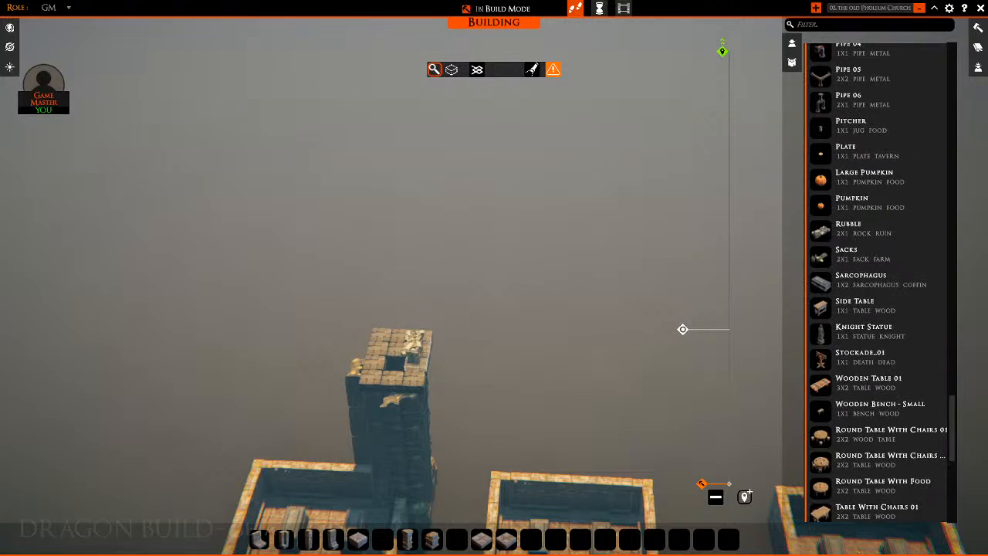
pyautogui.press('r')
pyautogui.scroll(2, 417, 344)
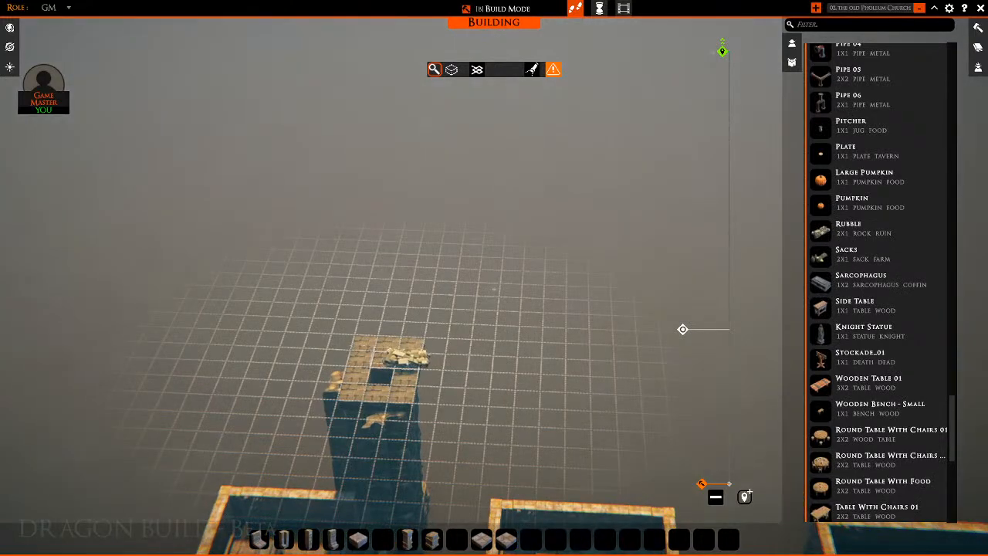
pyautogui.click(397, 357)
pyautogui.press('r')
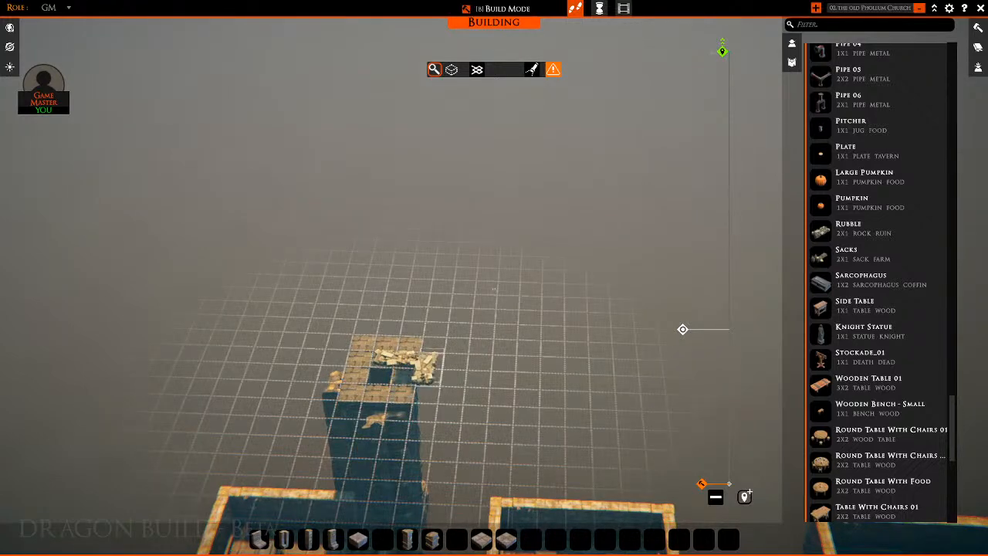
pyautogui.rightClick(521, 358)
pyautogui.moveTo(522, 358); pyautogui.dragTo(474, 373, button='right')
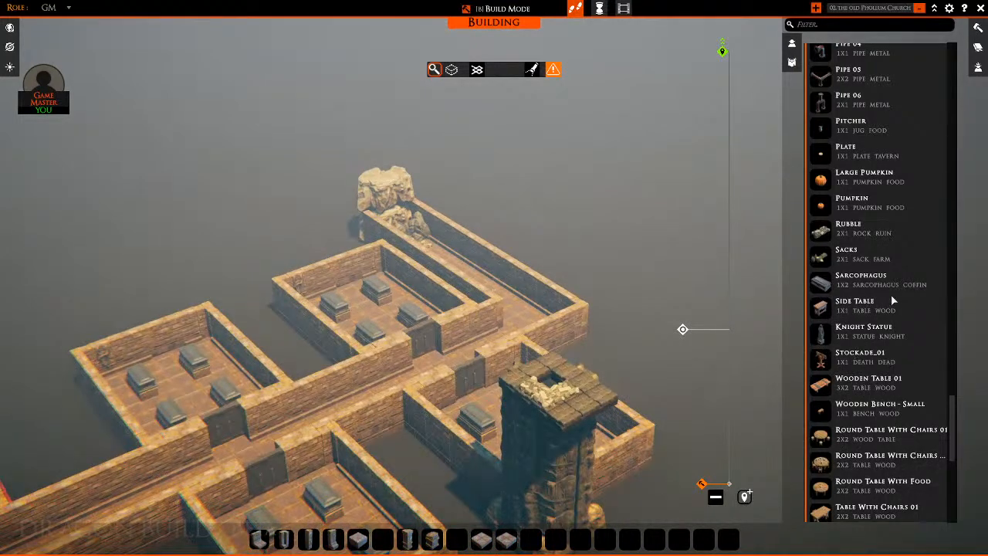
# Try to place a castle ruins corner piece and an adjoining wall piece on the far corner of the shaft's stone rim
pyautogui.scroll(-5, 896, 286)
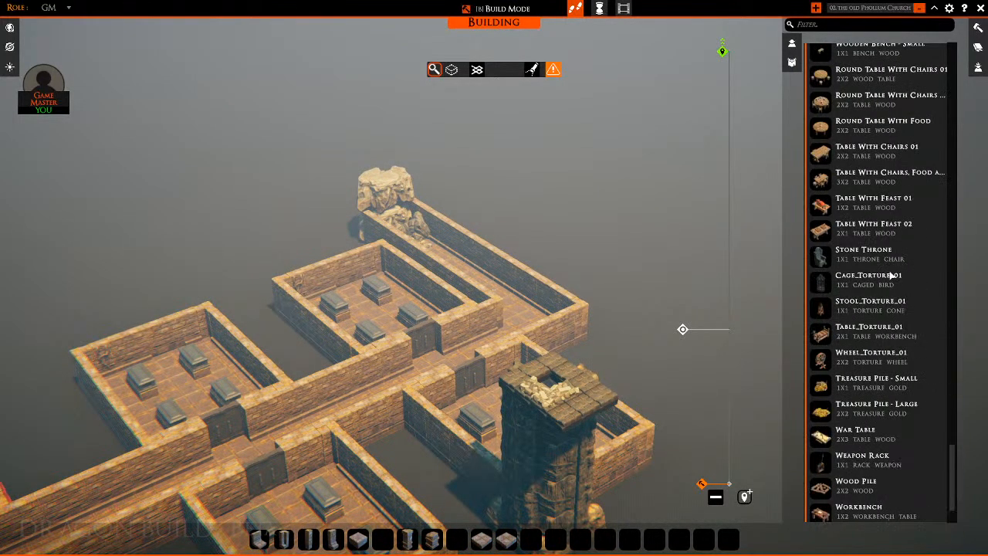
pyautogui.scroll(15, 891, 276)
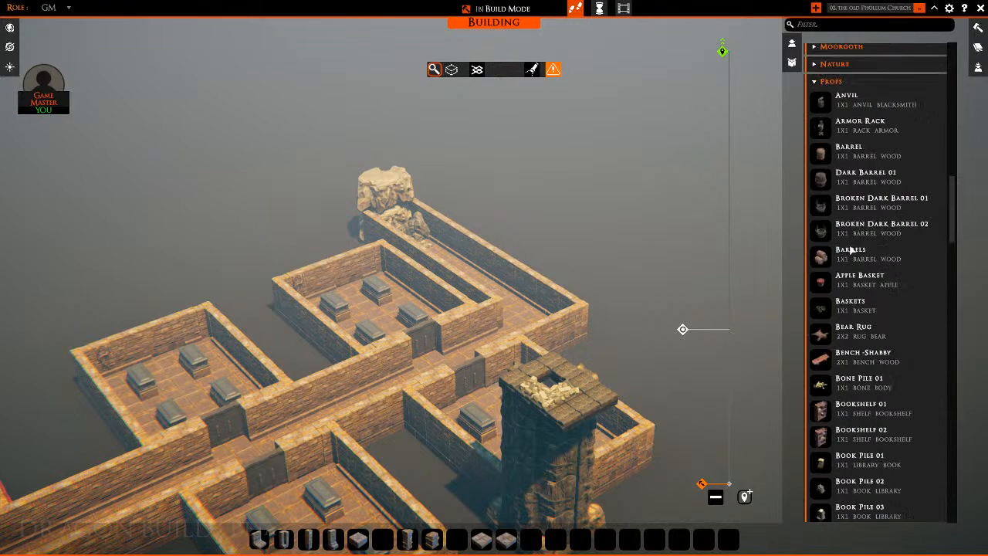
pyautogui.scroll(4, 853, 249)
pyautogui.scroll(8, 849, 363)
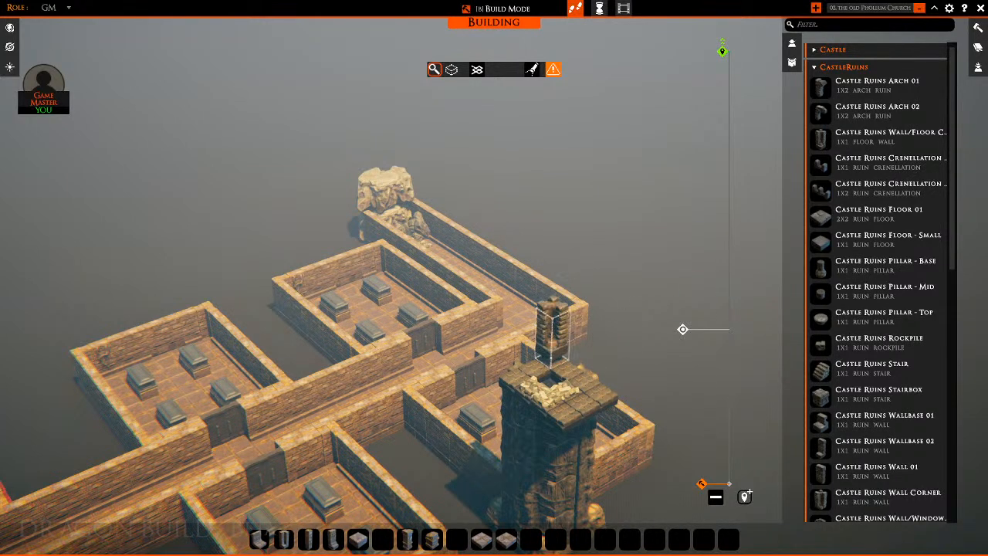
pyautogui.click(544, 332)
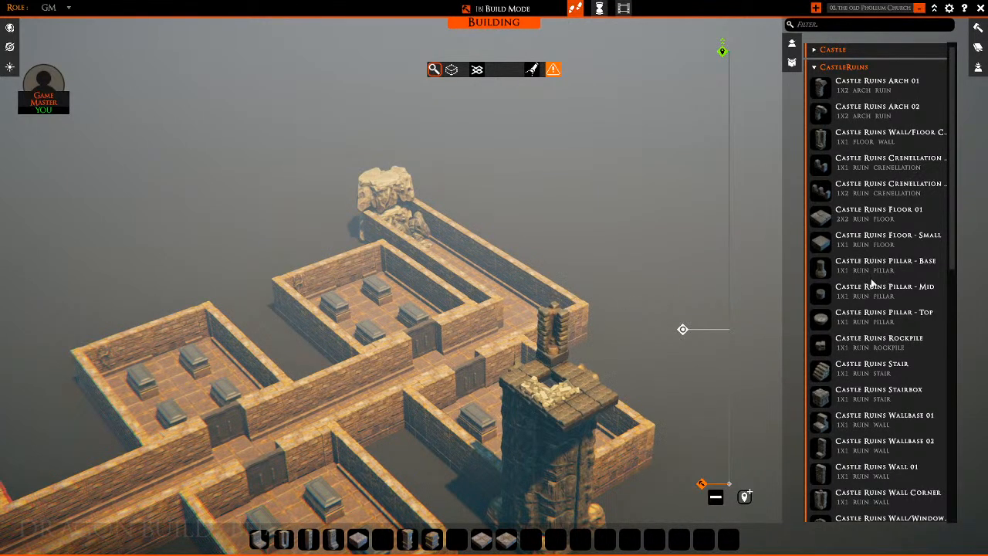
pyautogui.scroll(-3, 873, 284)
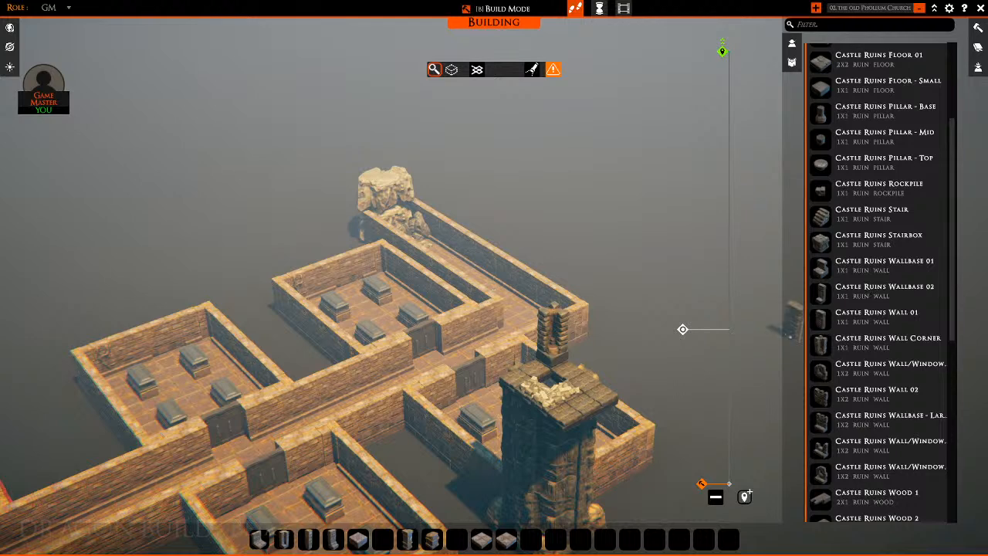
pyautogui.click(576, 365)
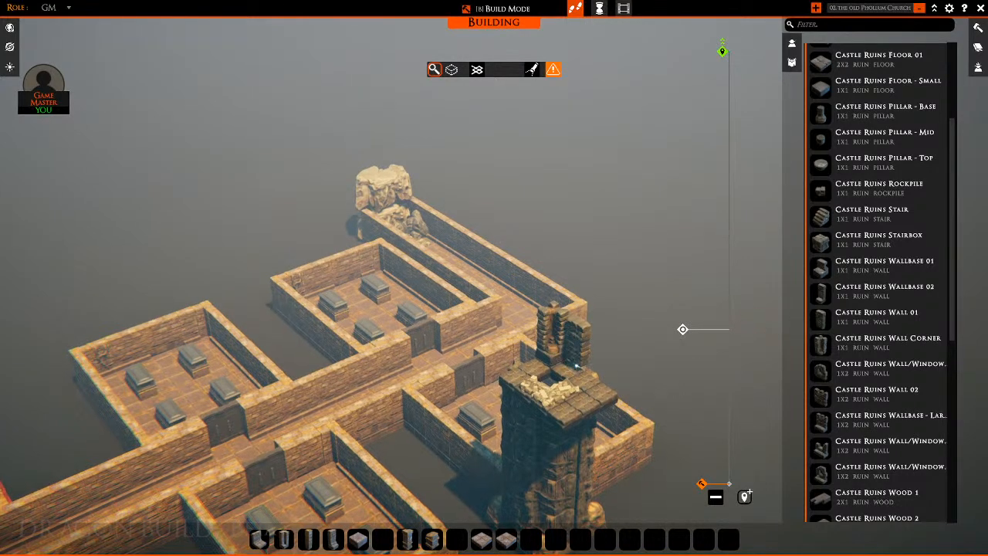
# Build low walls along two adjoining sides of the shaft's stone rim with Castle Ruins Wall 01 pieces
pyautogui.click(824, 324)
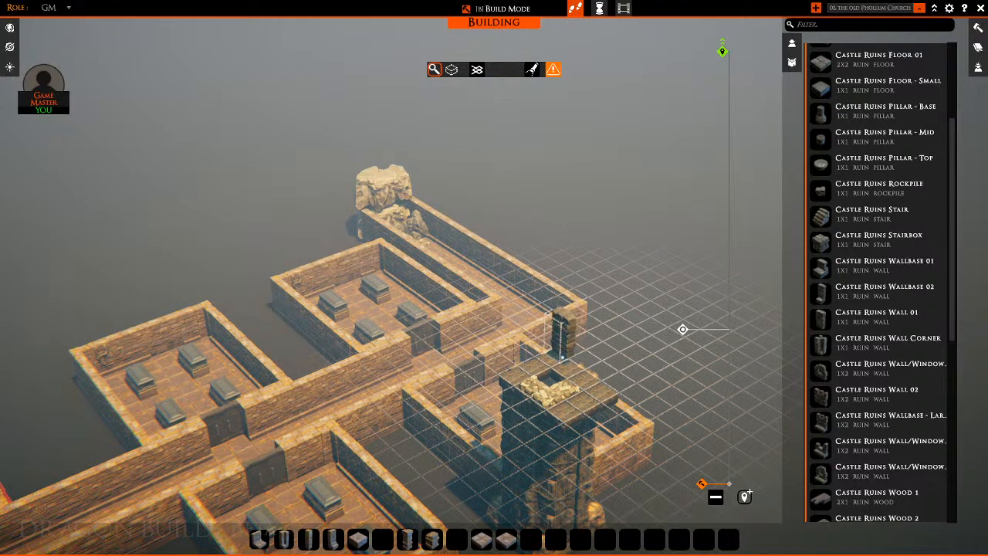
pyautogui.click(562, 357)
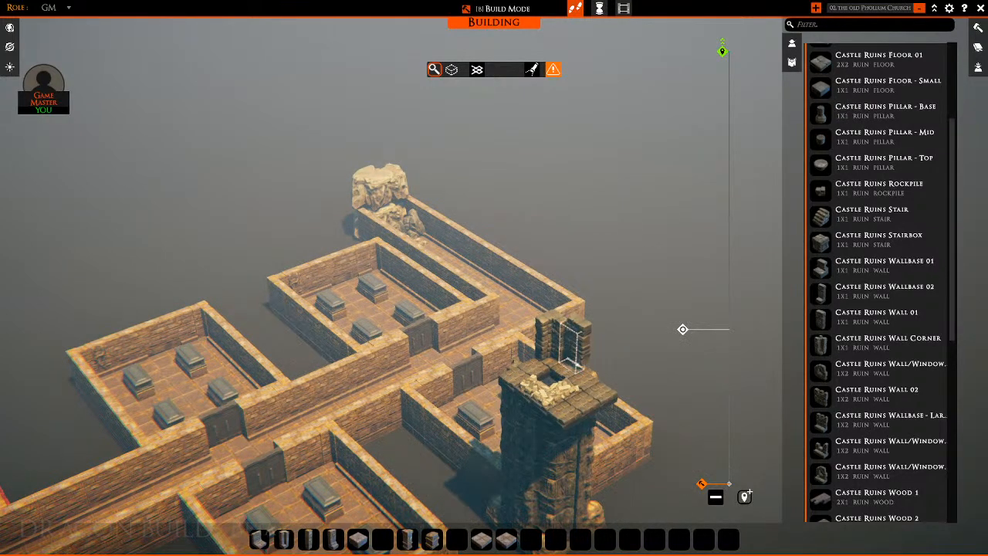
pyautogui.click(574, 357)
pyautogui.click(586, 370)
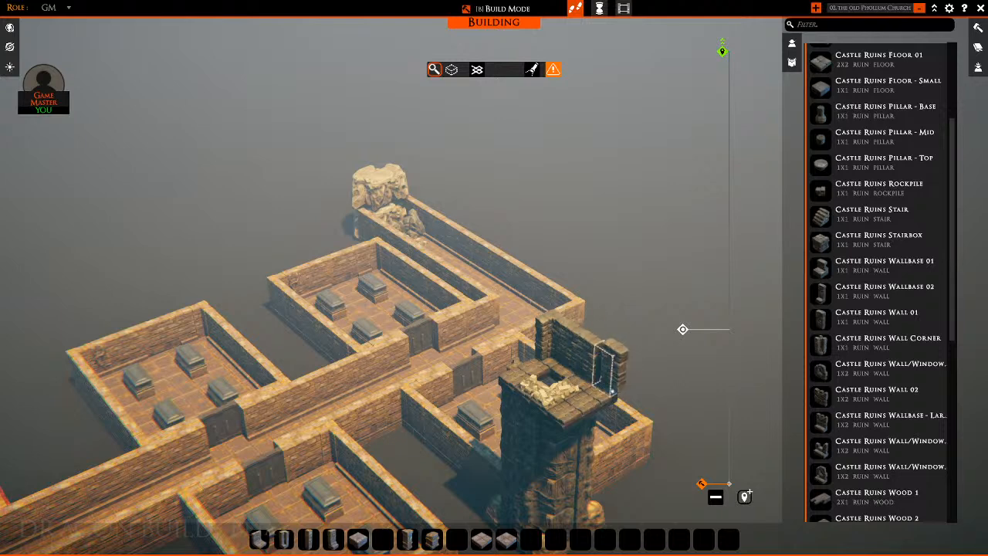
pyautogui.click(600, 385)
pyautogui.click(527, 363)
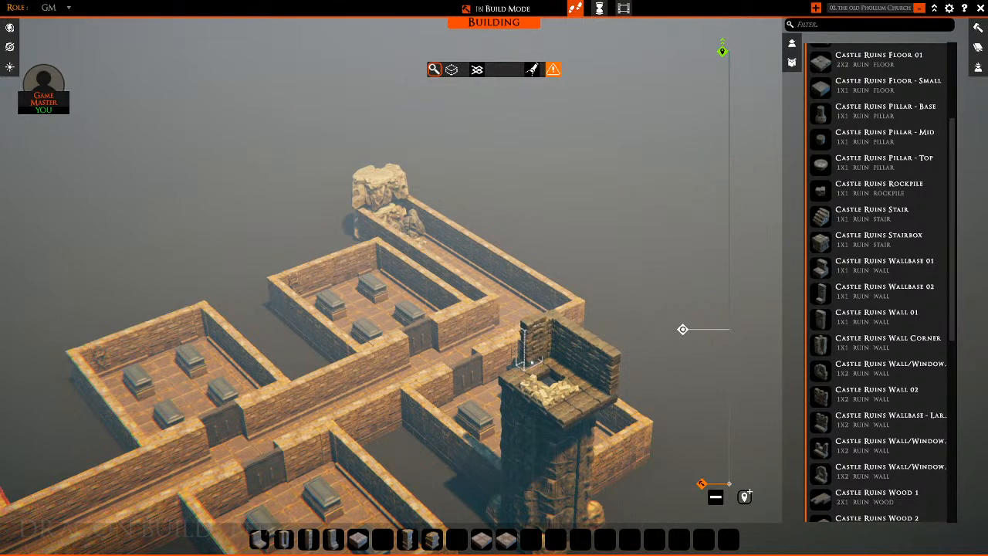
pyautogui.click(507, 376)
pyautogui.rightClick(557, 375)
# Examine the partly walled shaft opening and the surrounding crypt rooms from several sides
pyautogui.moveTo(699, 368); pyautogui.dragTo(777, 366, button='right')
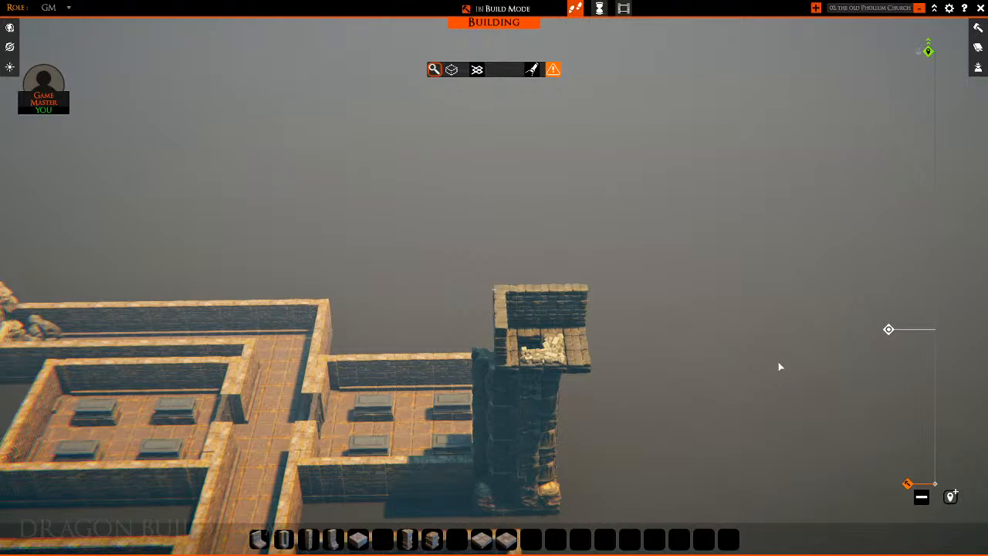
pyautogui.moveTo(690, 296); pyautogui.dragTo(479, 245, button='middle')
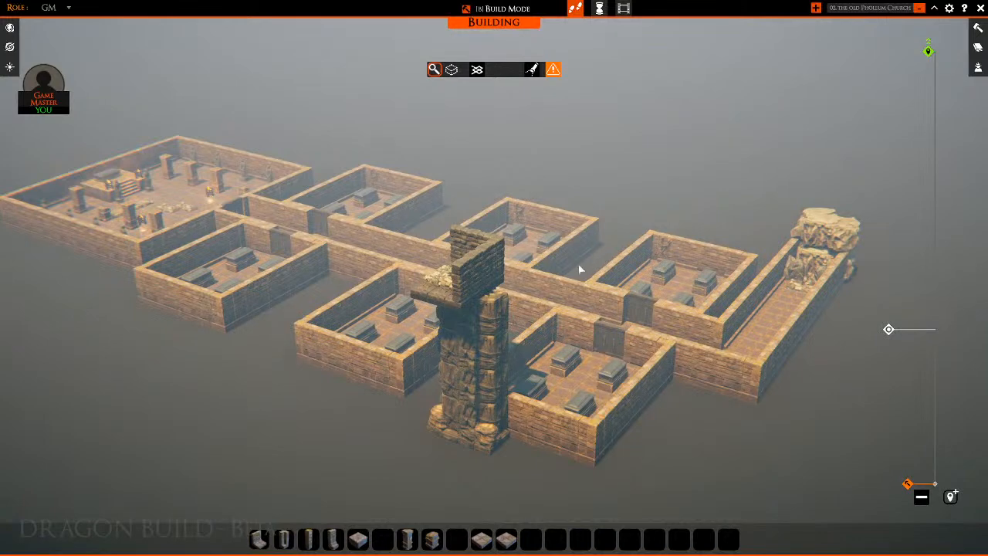
pyautogui.moveTo(579, 269)
pyautogui.mouseDown(button='middle')
pyautogui.moveTo(628, 274)
pyautogui.moveTo(584, 270)
pyautogui.mouseUp(button='middle')
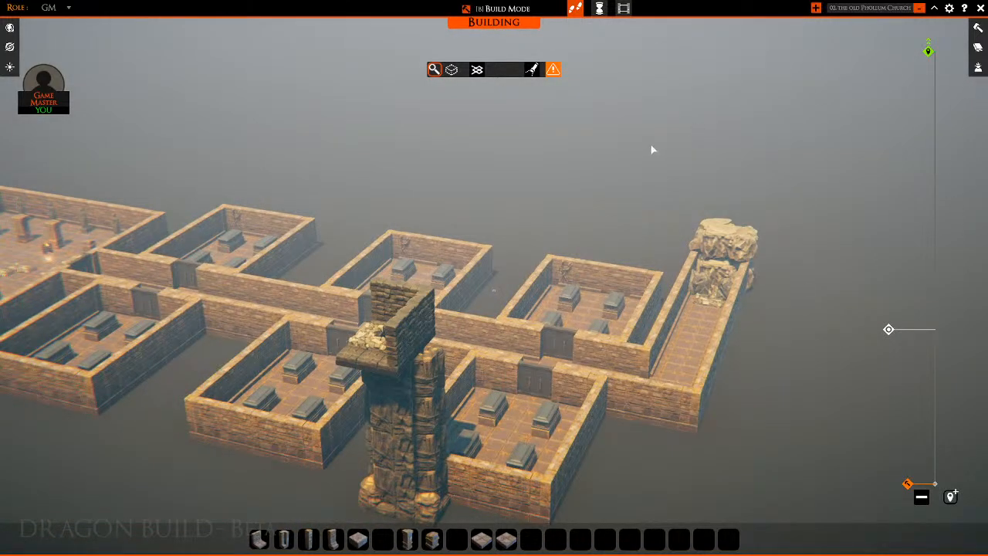
pyautogui.press('b')
pyautogui.press('b')
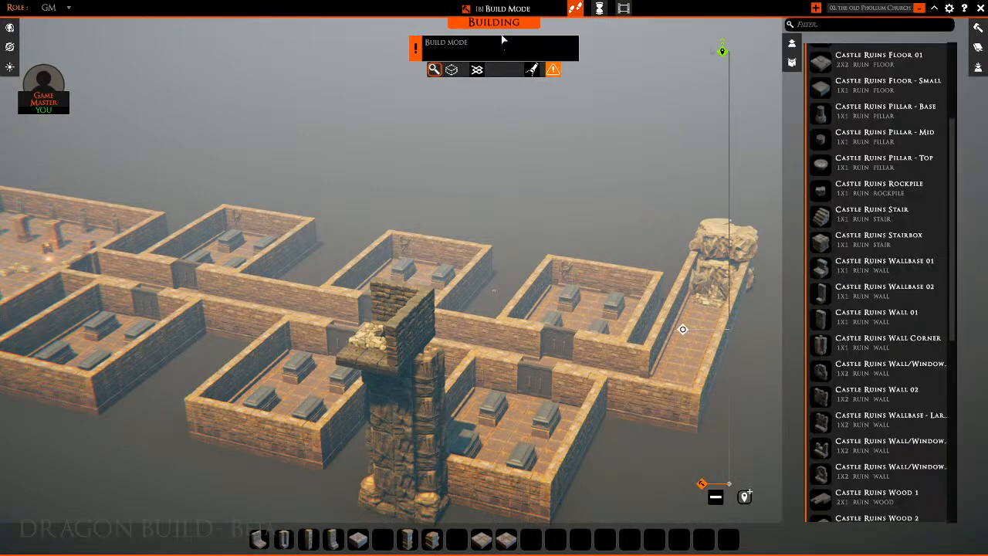
pyautogui.scroll(4, 884, 263)
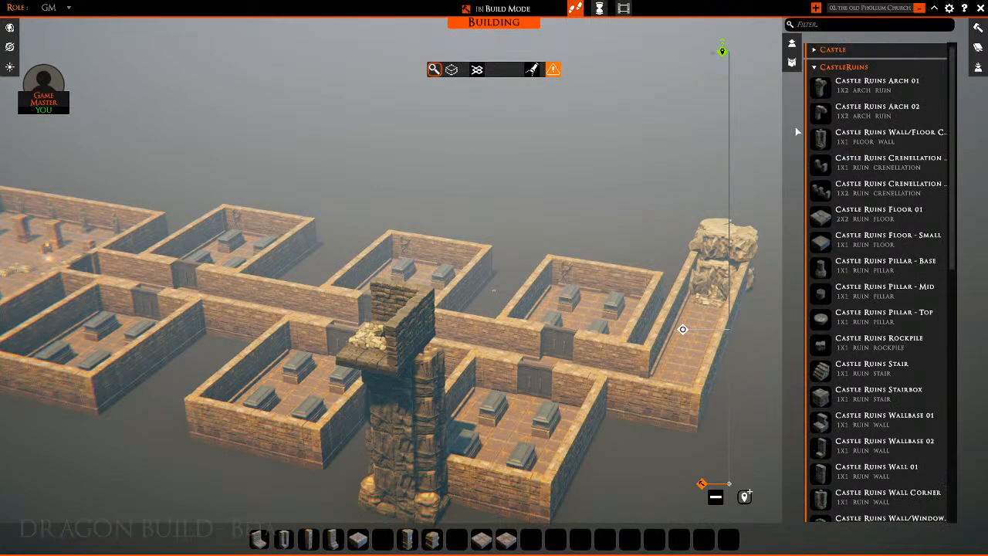
pyautogui.press('s')
pyautogui.press('a')
pyautogui.press('s')
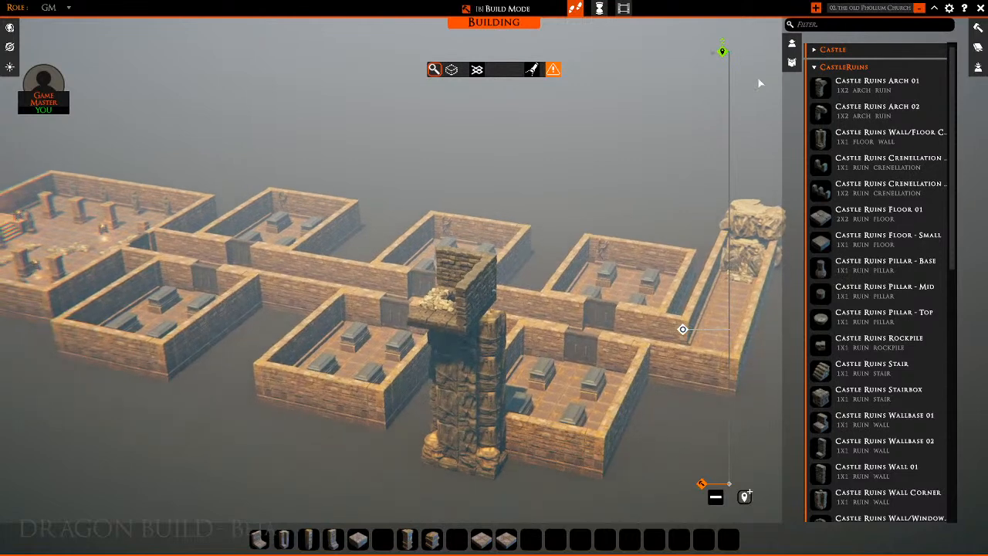
# Place an 8x8 Grass tile from the Foam category beside the shaft's stone rim as surface ground
pyautogui.click(815, 68)
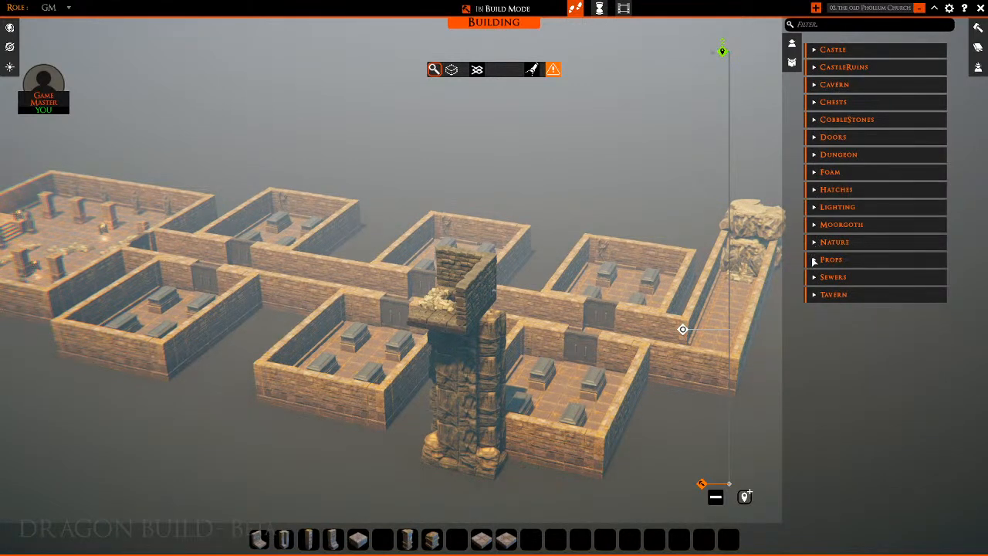
pyautogui.click(813, 173)
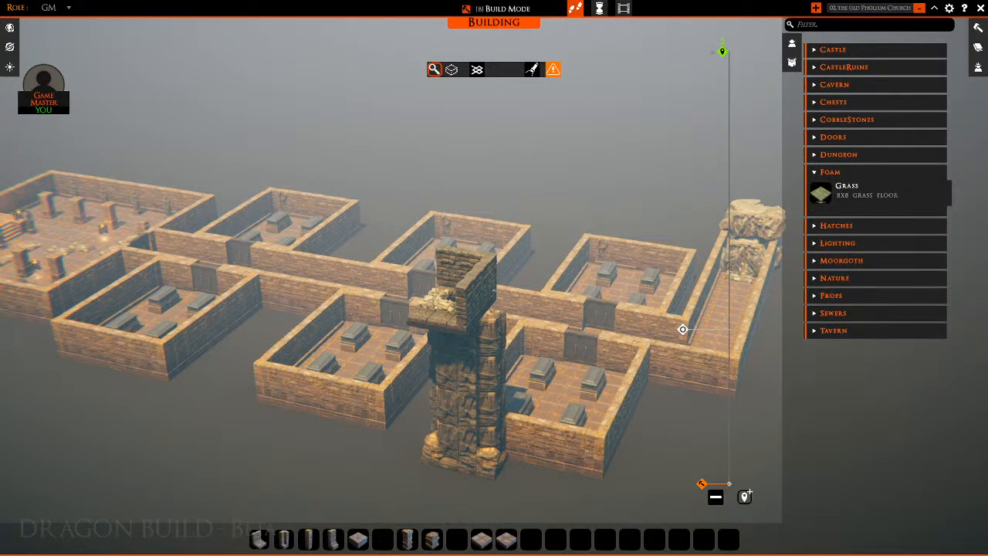
pyautogui.click(820, 193)
pyautogui.press('s')
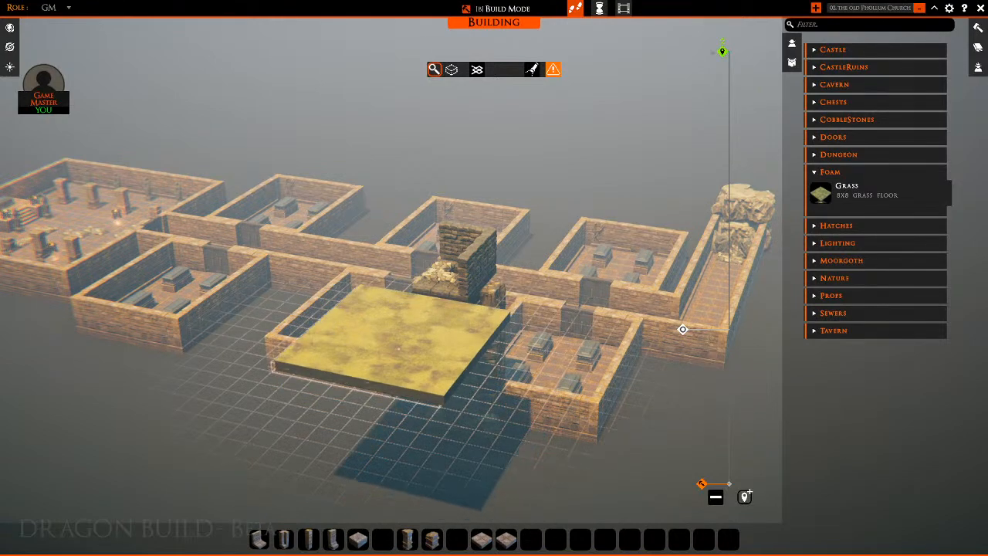
pyautogui.click(449, 334)
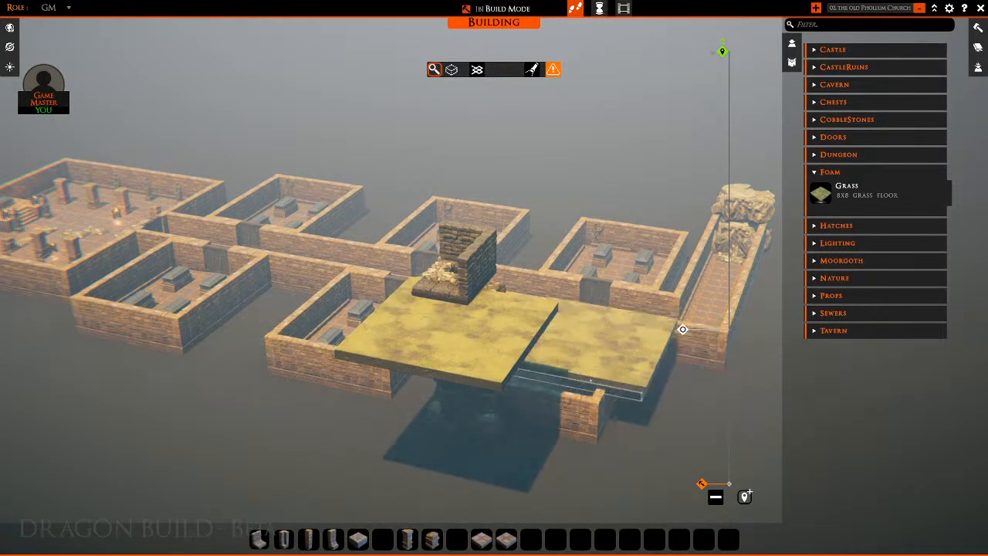
pyautogui.moveTo(593, 397); pyautogui.dragTo(741, 344, button='right')
pyautogui.press('s')
pyautogui.press('a')
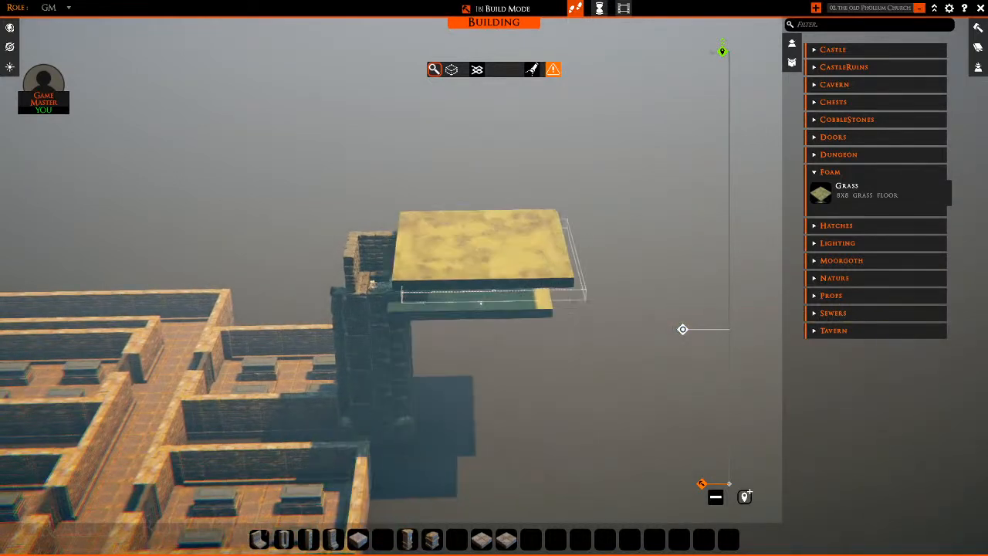
pyautogui.press('a')
pyautogui.press('w')
pyautogui.rightClick(541, 344)
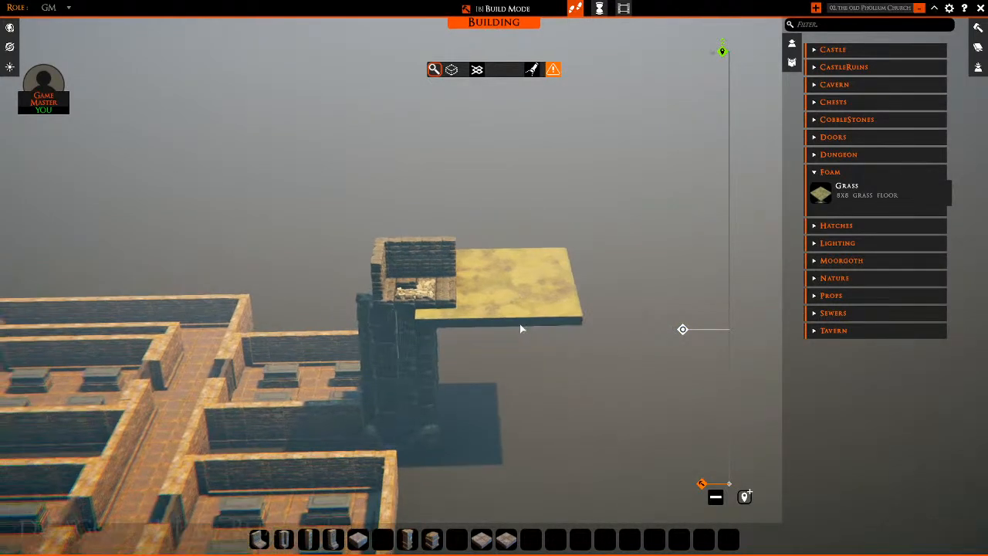
# Turn on the building grid and try to position another 8x8 Grass tile in front of the shaft and the first grass tile
pyautogui.click(477, 70)
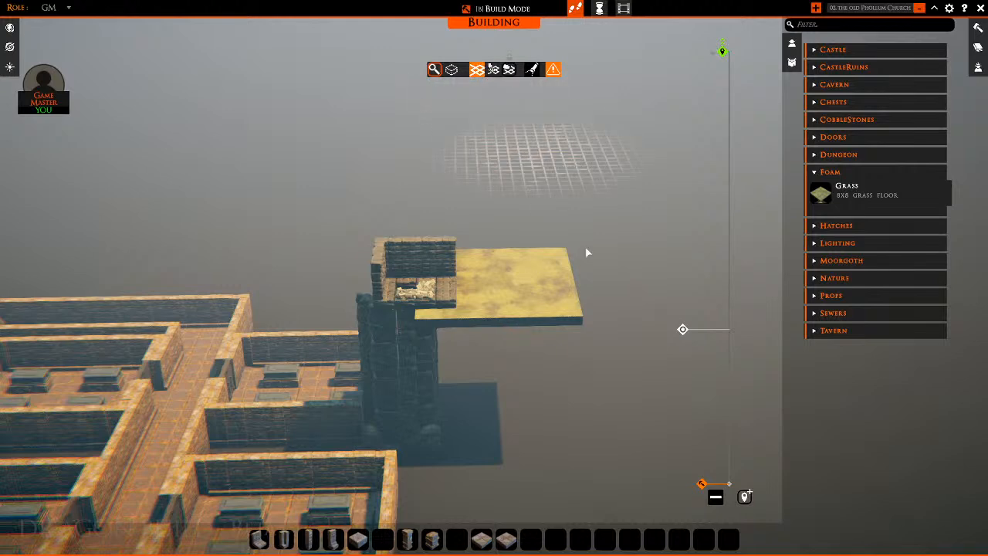
pyautogui.click(496, 326)
pyautogui.press('s')
pyautogui.click(830, 193)
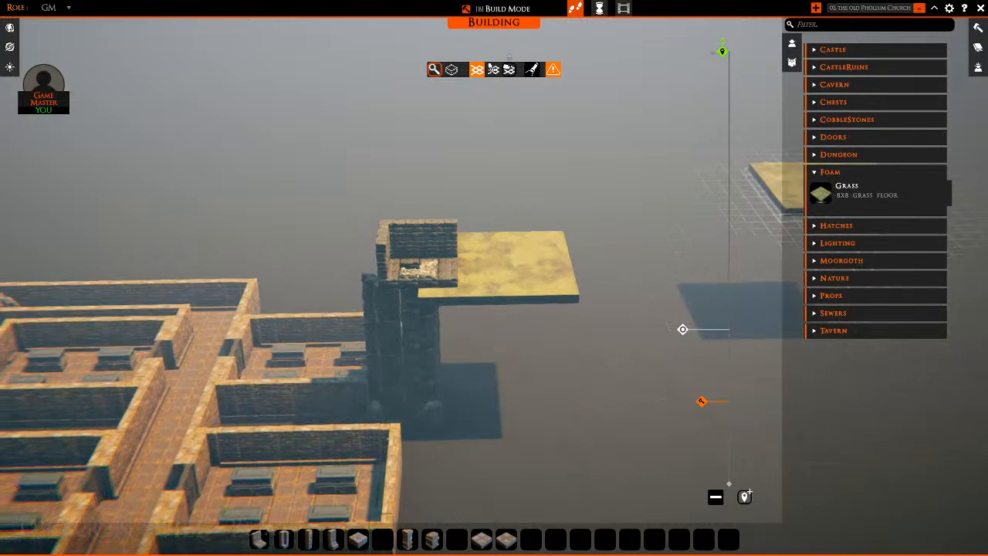
pyautogui.press('s')
pyautogui.press('s')
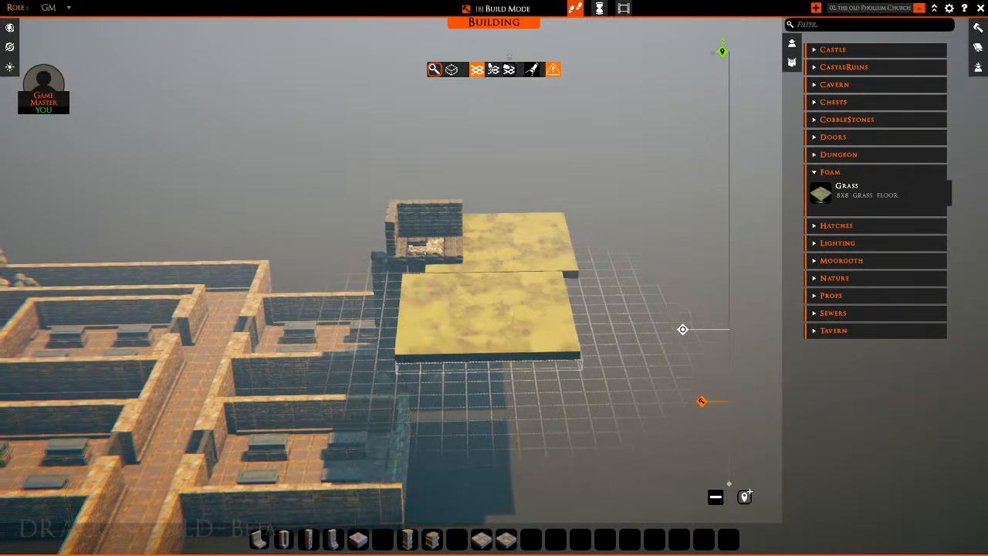
pyautogui.press('a')
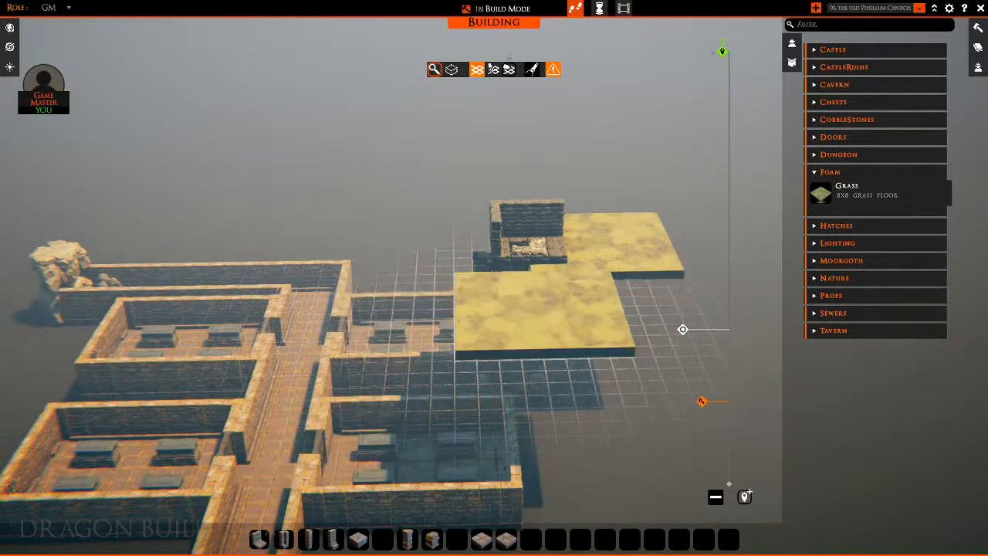
pyautogui.rightClick(534, 269)
# Place an 8x8 Grass tile directly in front of the first grass tile, continuing its edge
pyautogui.press('d')
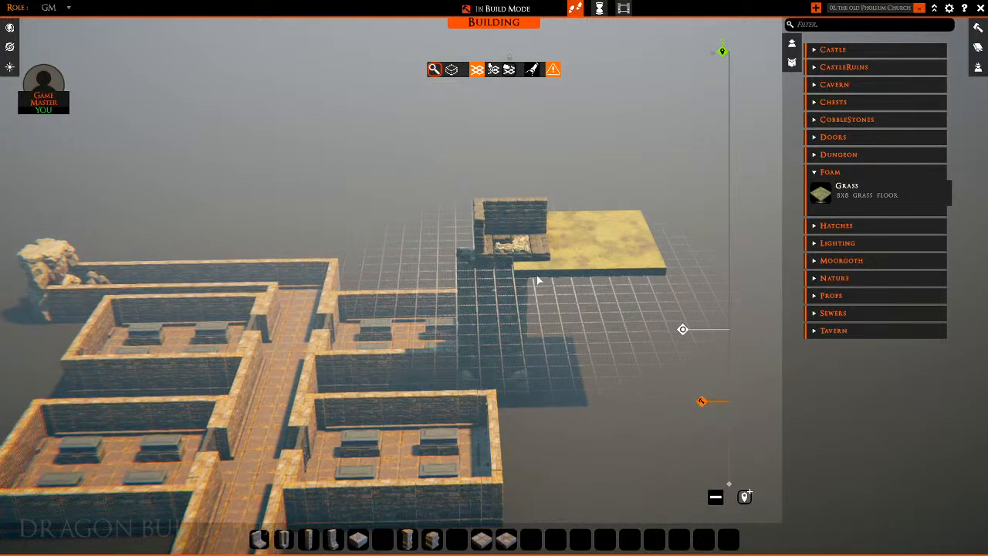
pyautogui.press('s')
pyautogui.press('d')
pyautogui.click(821, 193)
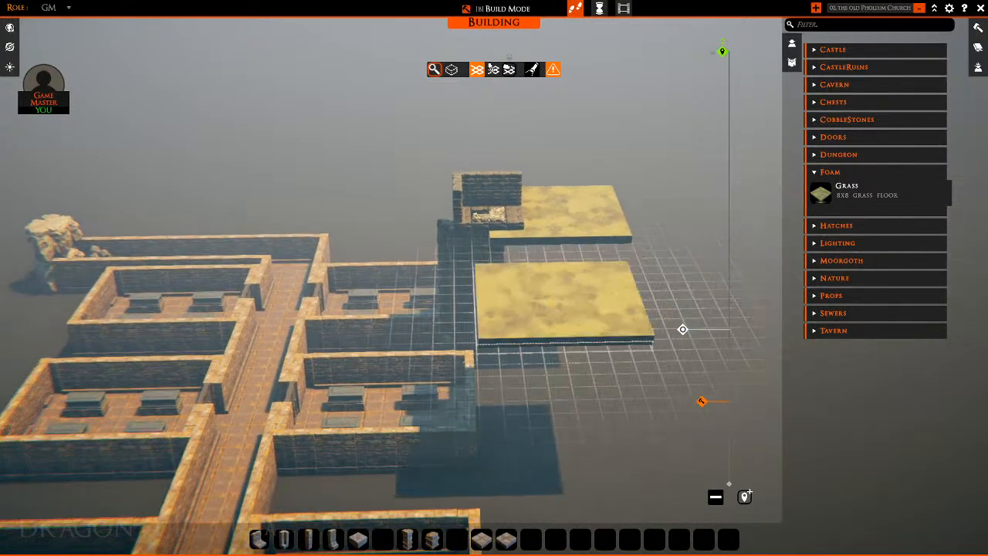
pyautogui.click(575, 275)
# Place another Grass tile beside the front tile, over the burial rooms next to the shaft
pyautogui.press('s')
pyautogui.press('d')
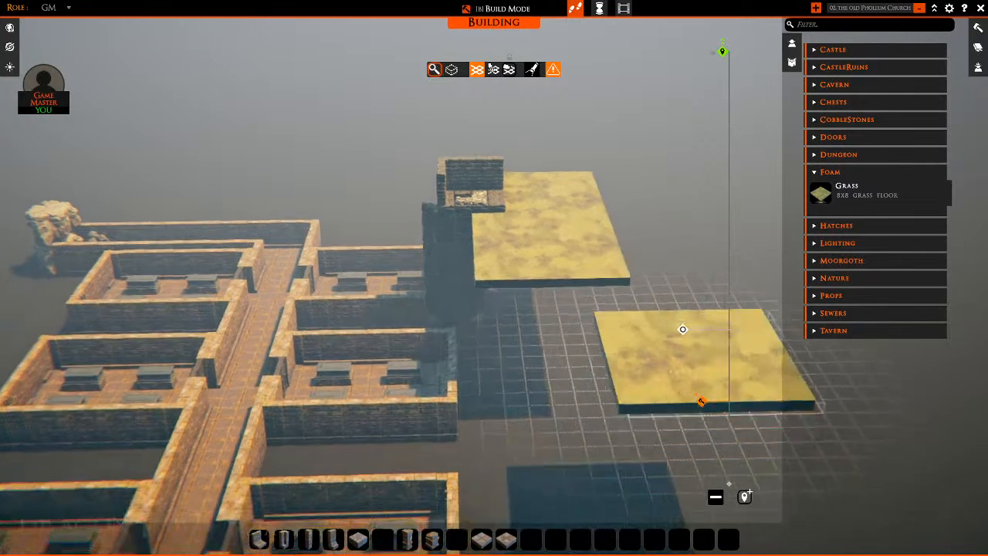
pyautogui.press('a')
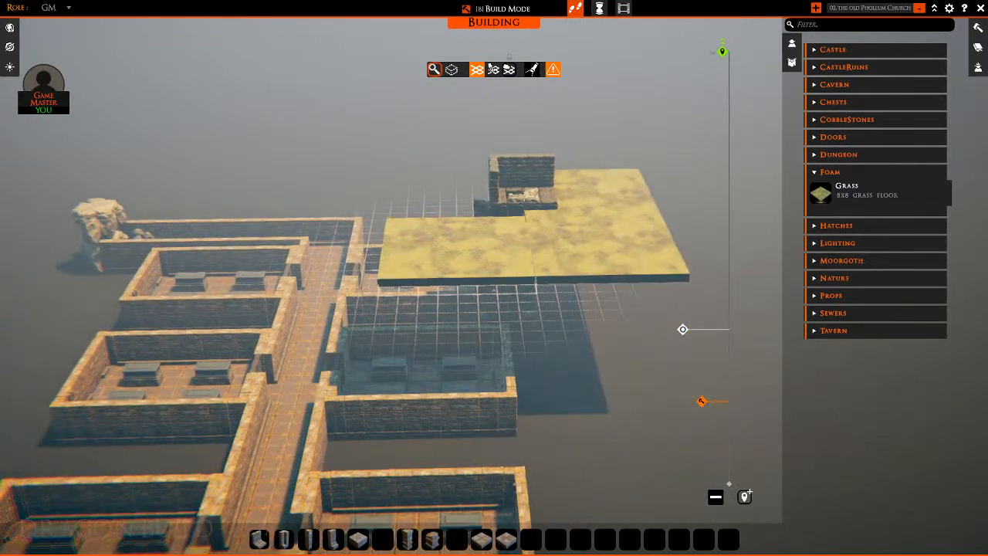
pyautogui.click(456, 252)
# Try a Grass tile against the outside of the shaft's walled side, then undo that placement
pyautogui.press('w')
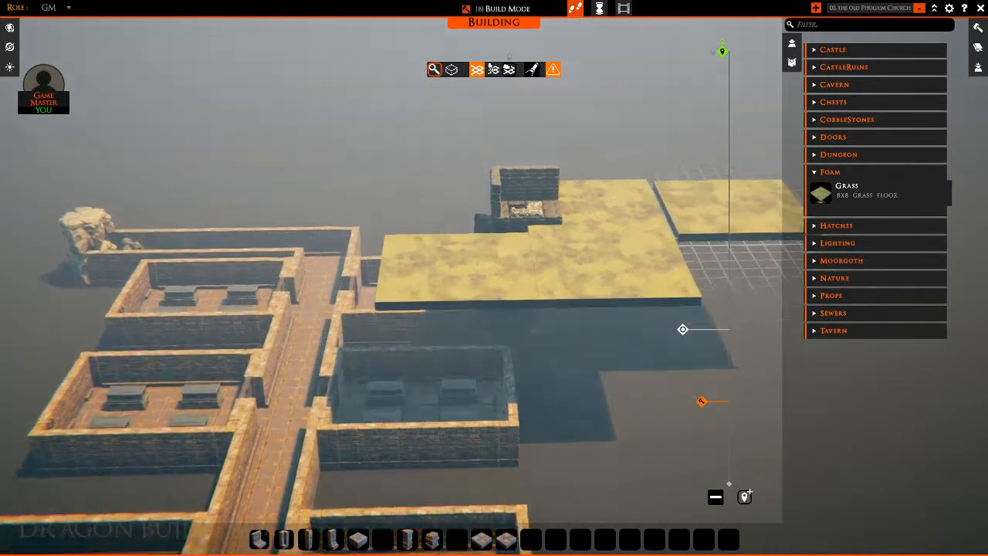
pyautogui.moveTo(730, 217); pyautogui.dragTo(641, 263, button='right')
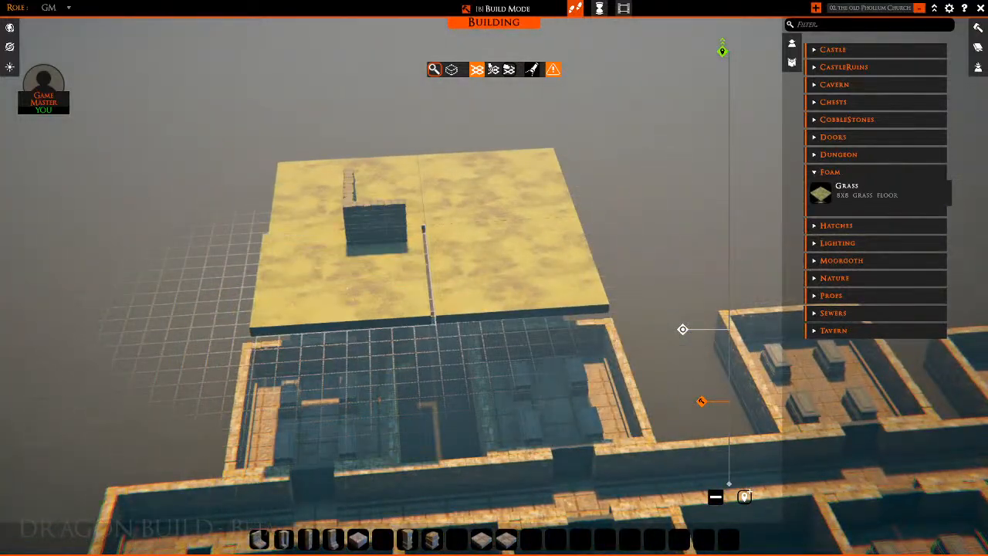
pyautogui.click(349, 298)
pyautogui.rightClick(656, 236)
pyautogui.moveTo(657, 237); pyautogui.dragTo(549, 265, button='right')
pyautogui.hotkey('ctrl', 'z')
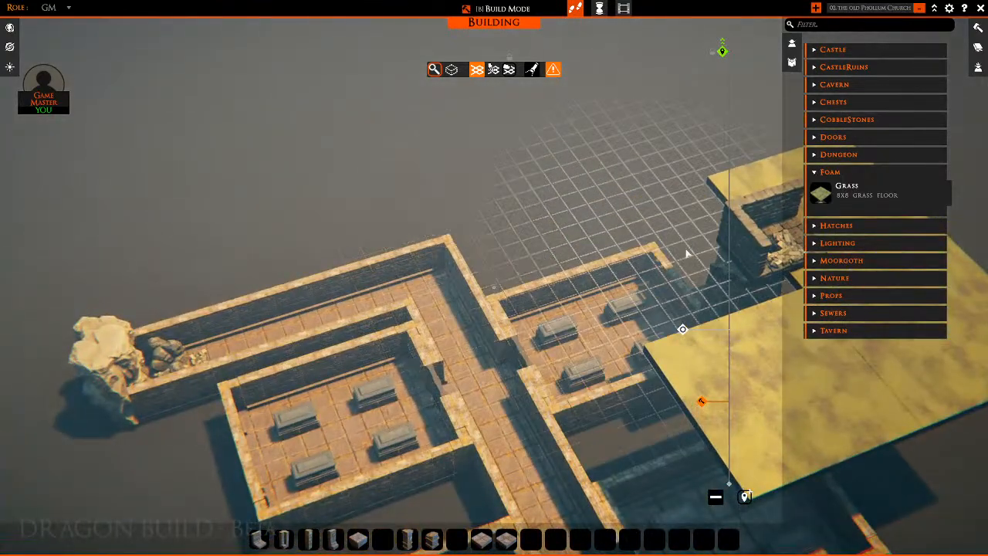
# Replace the misaligned Grass tile over the burial rooms with one set flush against the shaft's stone rim
pyautogui.moveTo(686, 260)
pyautogui.mouseDown(button='right')
pyautogui.moveTo(529, 282)
pyautogui.moveTo(604, 287)
pyautogui.moveTo(680, 266)
pyautogui.mouseUp(button='right')
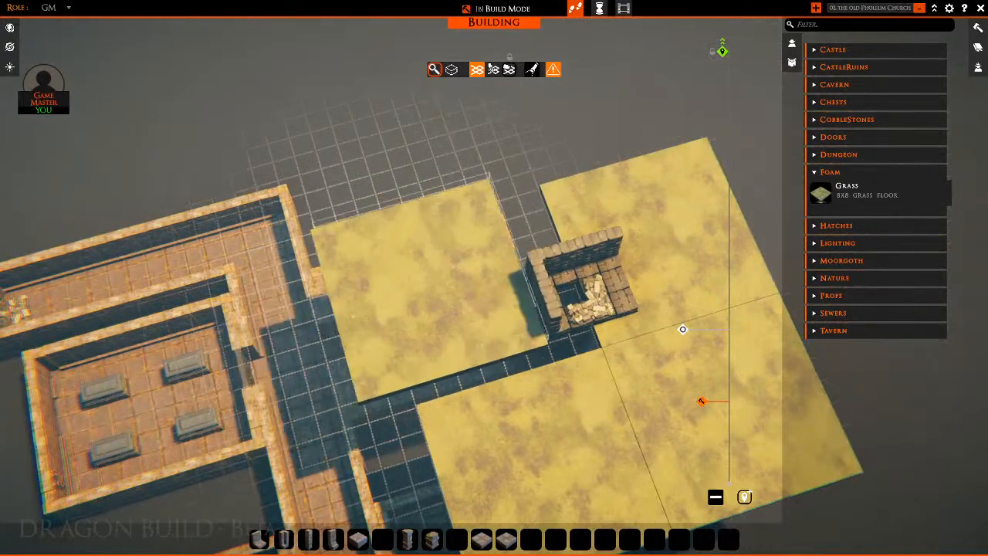
pyautogui.press('s')
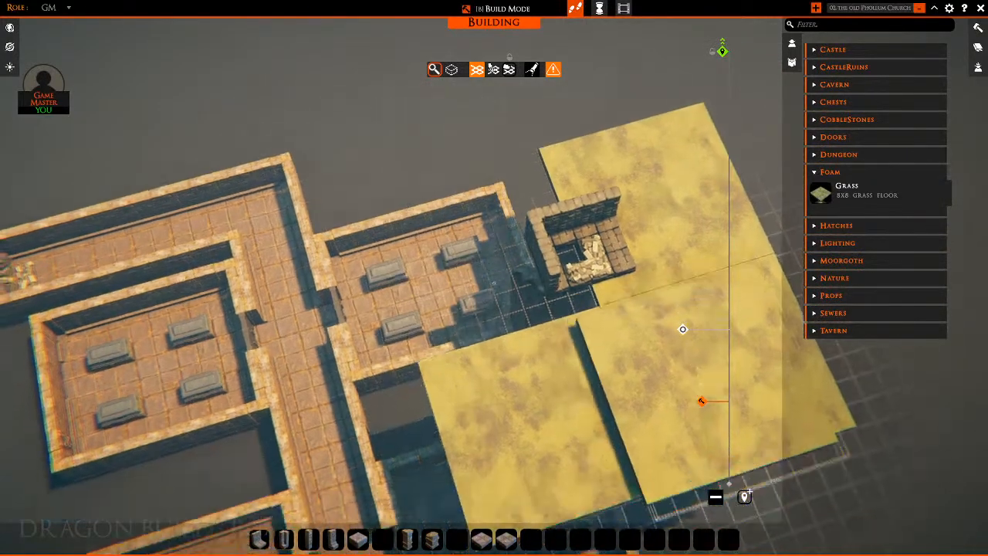
pyautogui.rightClick(734, 405)
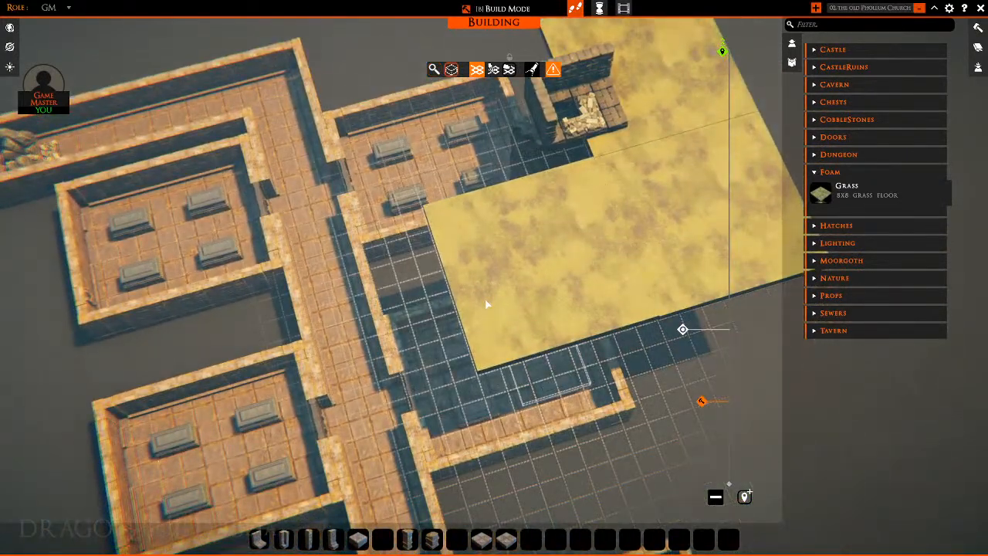
pyautogui.click(830, 194)
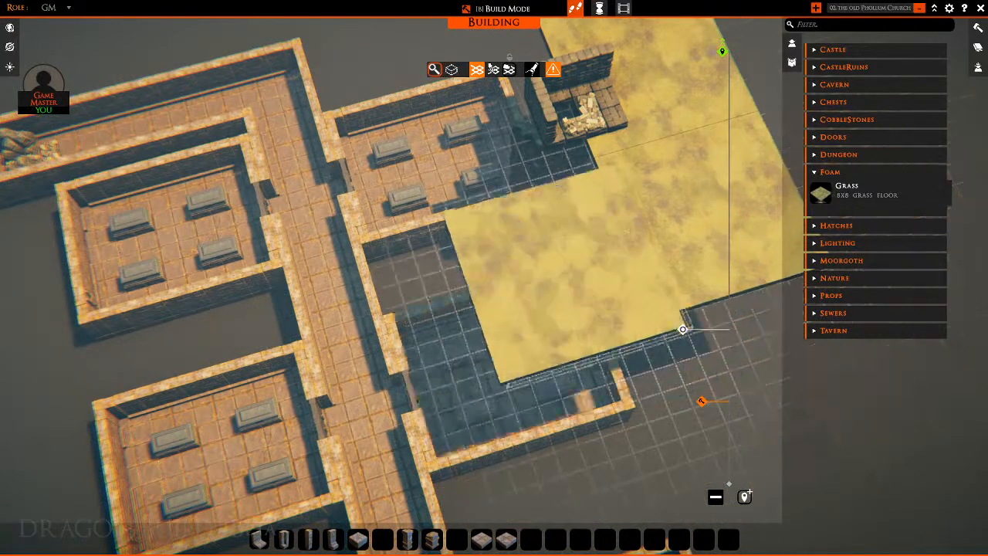
pyautogui.click(521, 232)
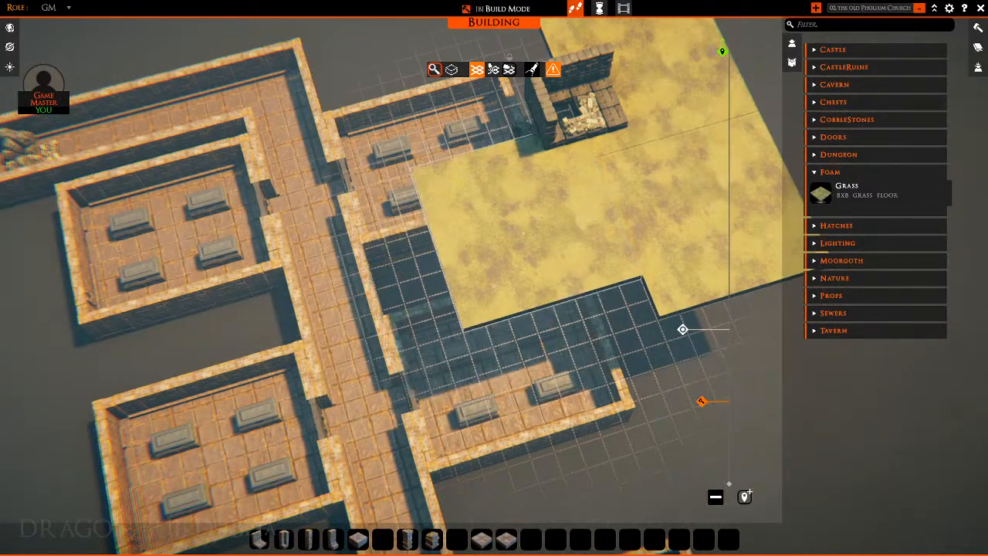
# Extend the surface with Grass tiles outside the shaft's walls and two more over the burial rooms farther along the corridor
pyautogui.press('w')
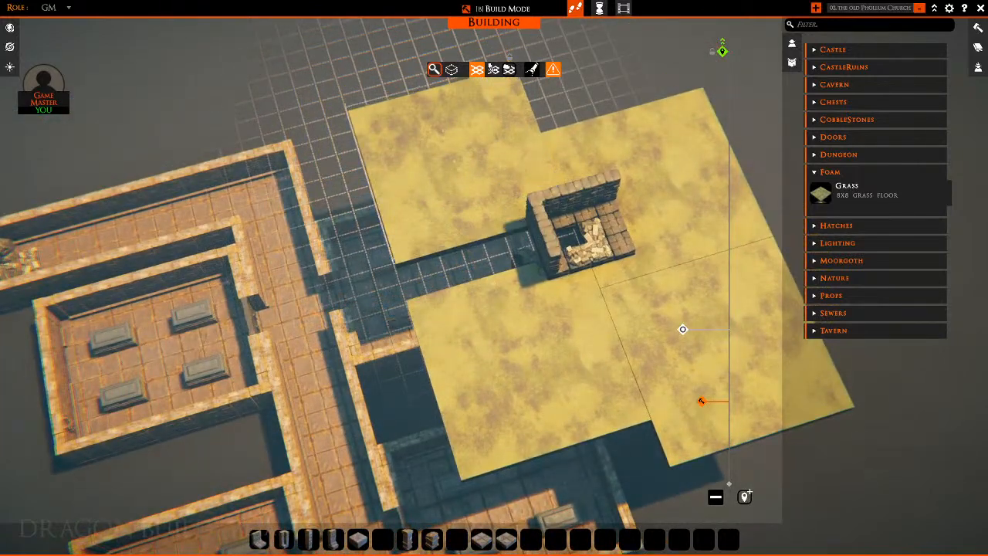
pyautogui.click(457, 172)
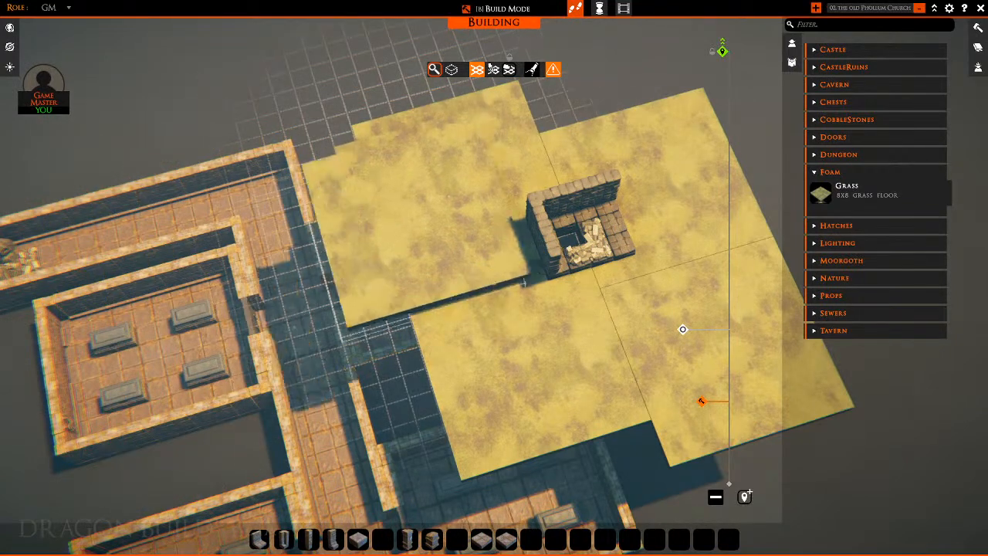
pyautogui.press('s')
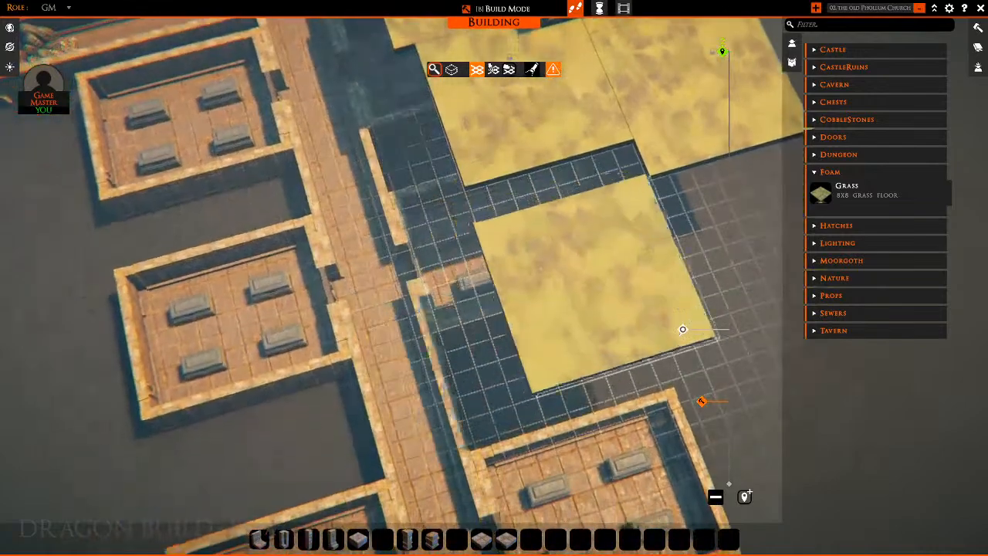
pyautogui.click(578, 254)
pyautogui.press('d')
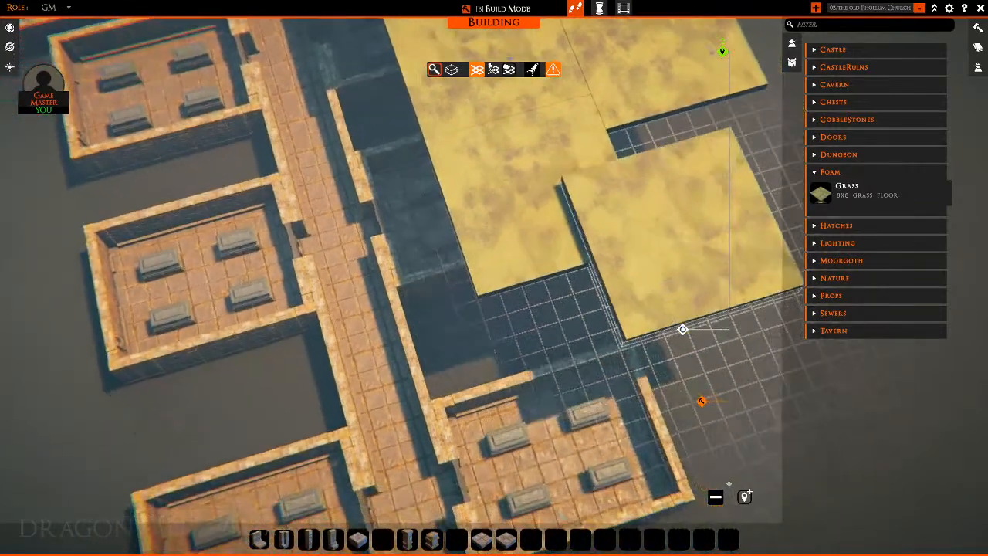
pyautogui.click(662, 237)
pyautogui.press('d')
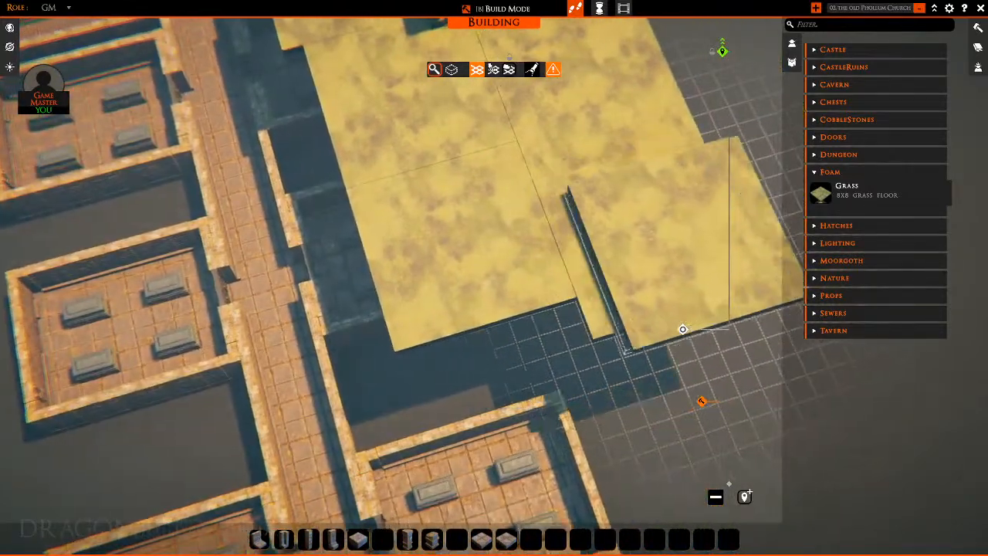
# Place a Grass tile past the shaft's far side, beside the end of the crypt corridor
pyautogui.press('w')
pyautogui.moveTo(547, 205); pyautogui.dragTo(423, 133, button='middle')
pyautogui.press('d')
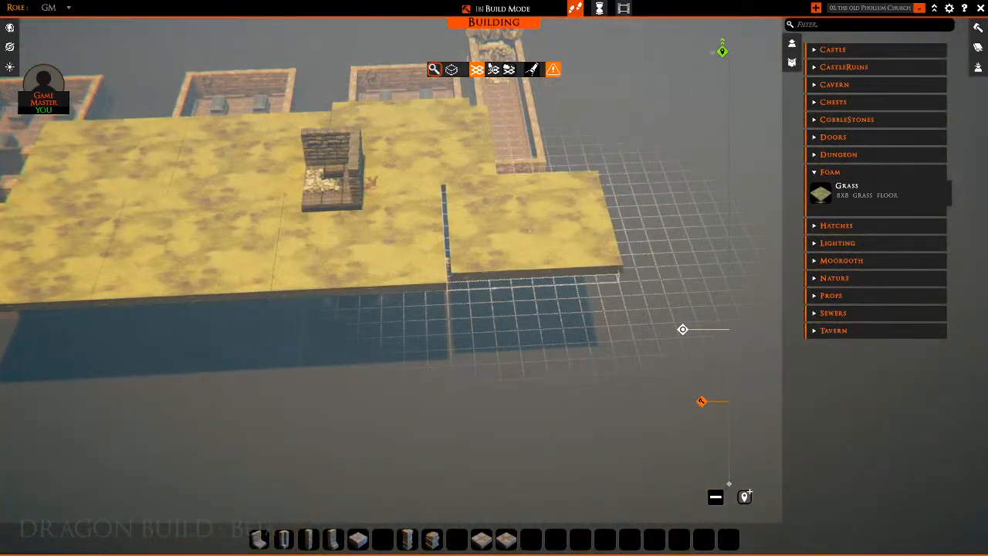
pyautogui.click(534, 230)
pyautogui.press('d')
pyautogui.press('w')
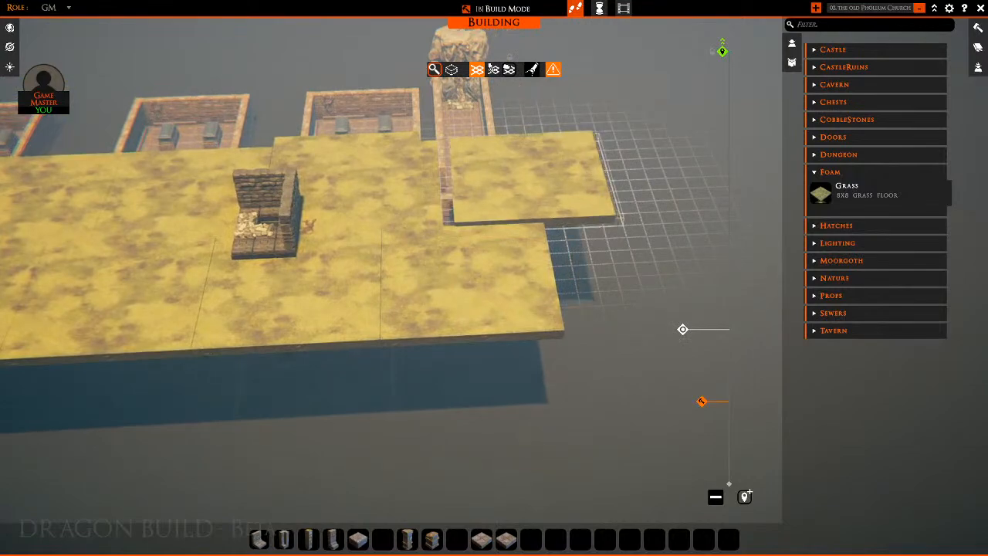
# Place two adjoining Grass tiles along the outer edge of the ground, on the side facing away from the crypt rooms
pyautogui.press('s')
pyautogui.press('a')
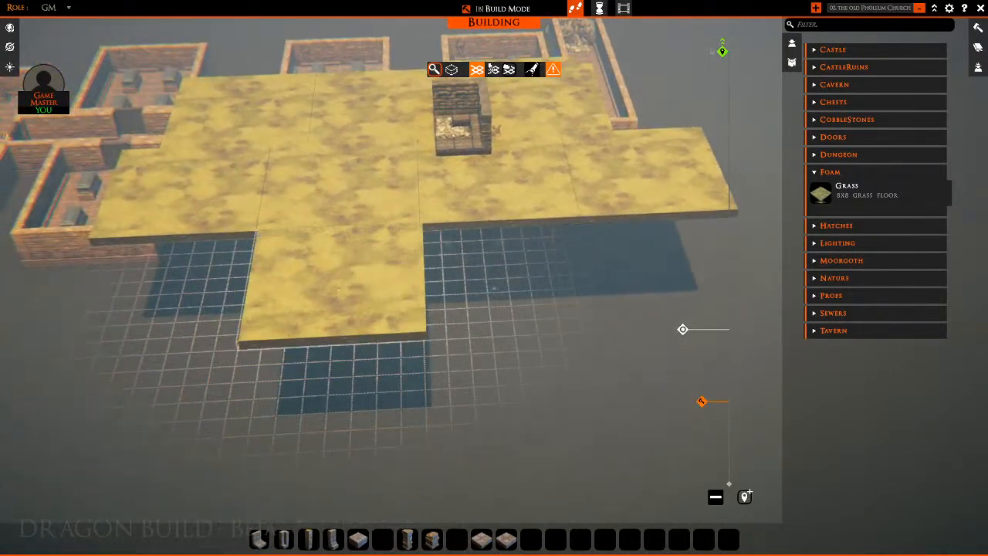
pyautogui.moveTo(492, 284); pyautogui.dragTo(509, 297)
pyautogui.press('s')
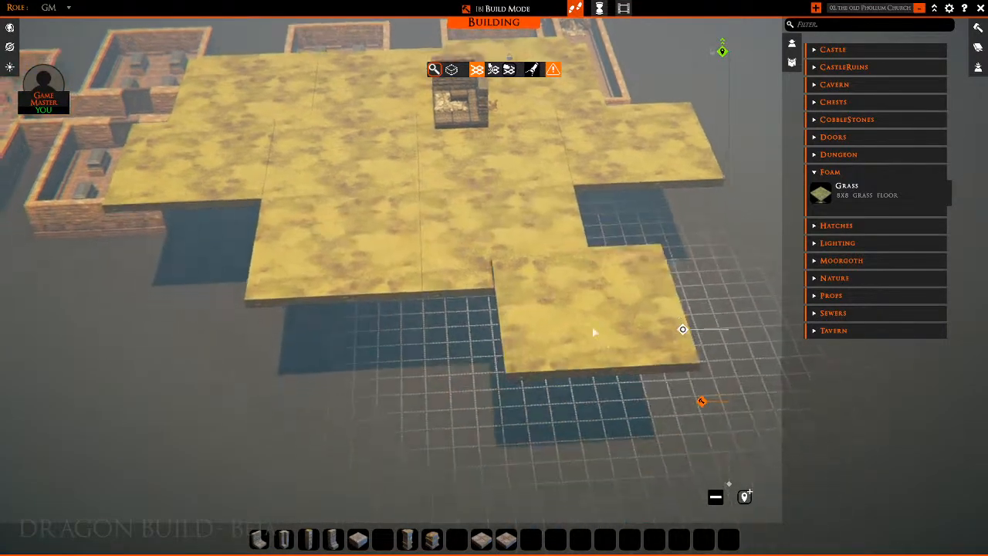
pyautogui.rightClick(599, 334)
# Examine the grass ground, the shaft opening and the crypt rooms below from several sides
pyautogui.press('a')
pyautogui.press('w')
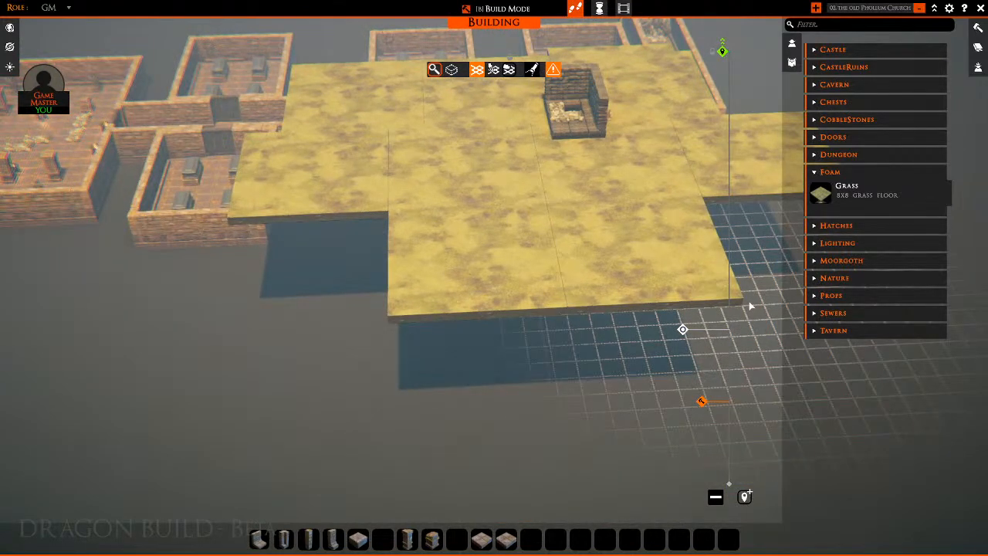
pyautogui.press('w')
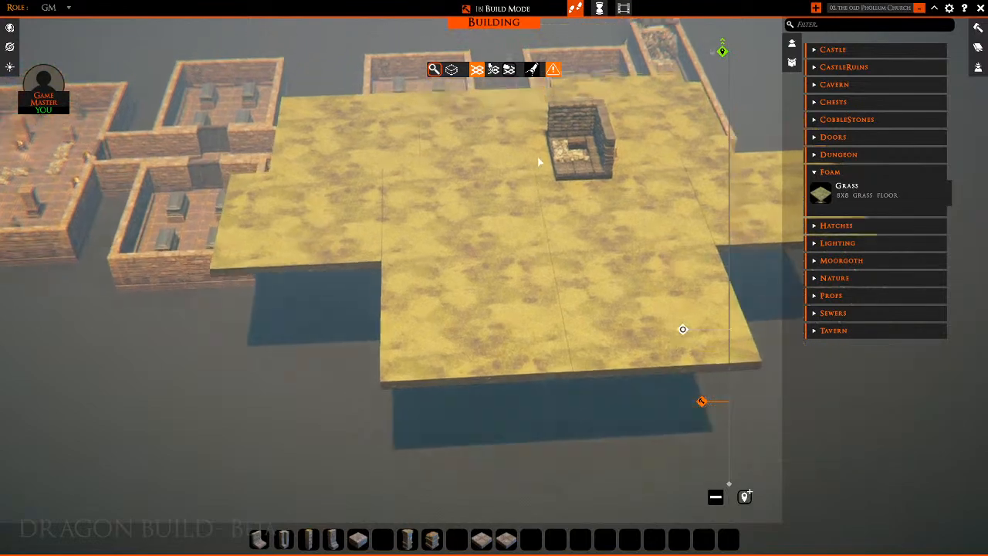
pyautogui.press('a')
pyautogui.moveTo(551, 260); pyautogui.dragTo(493, 215, button='middle')
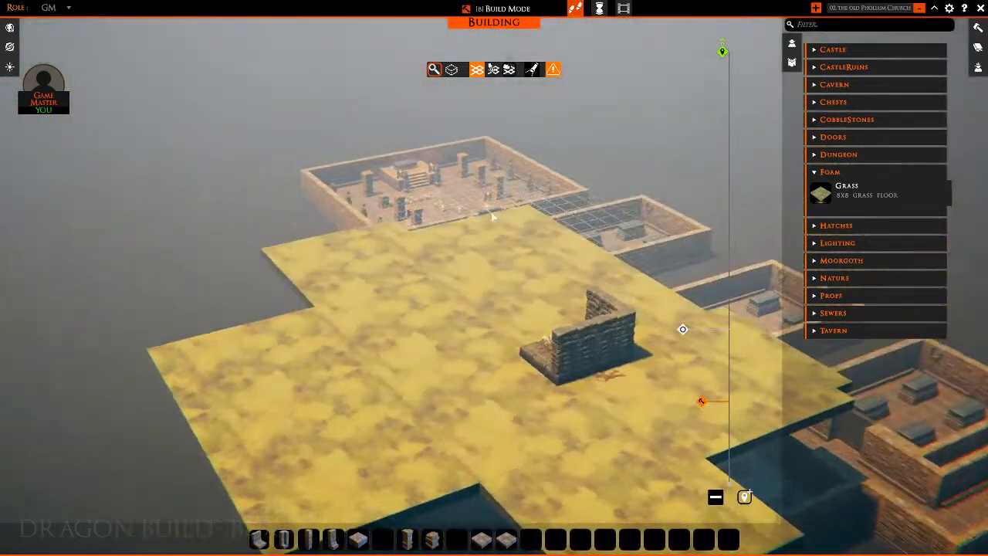
pyautogui.moveTo(779, 205); pyautogui.dragTo(908, 212, button='middle')
pyautogui.press('s')
pyautogui.press('a')
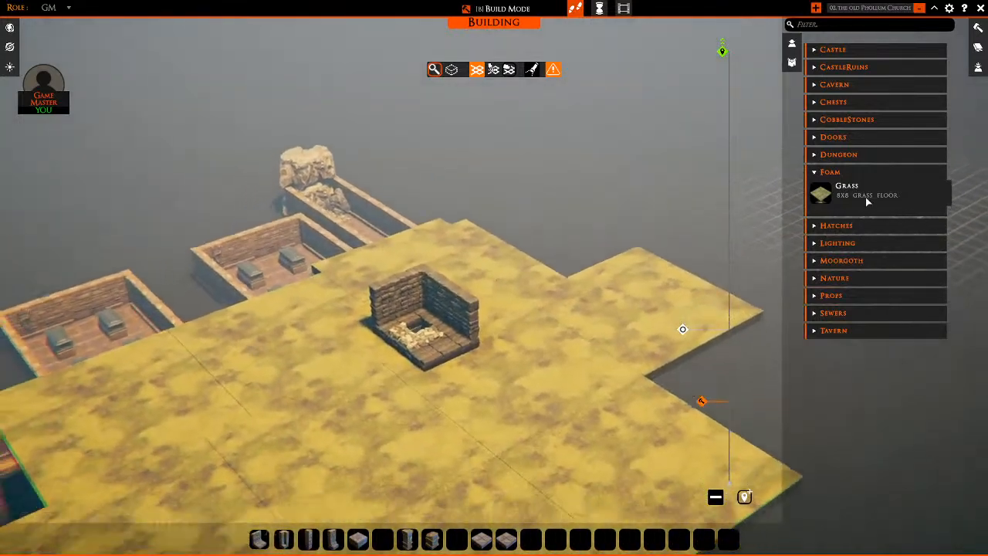
# Try to extend the shaft opening's wall with more Castle Ruins Wall 01 pieces
pyautogui.click(816, 70)
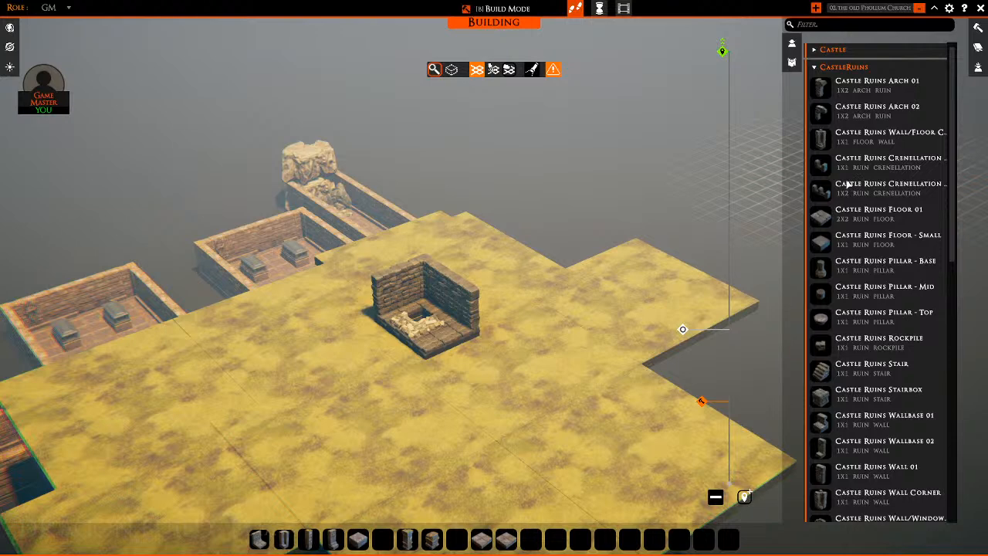
pyautogui.scroll(-5, 848, 173)
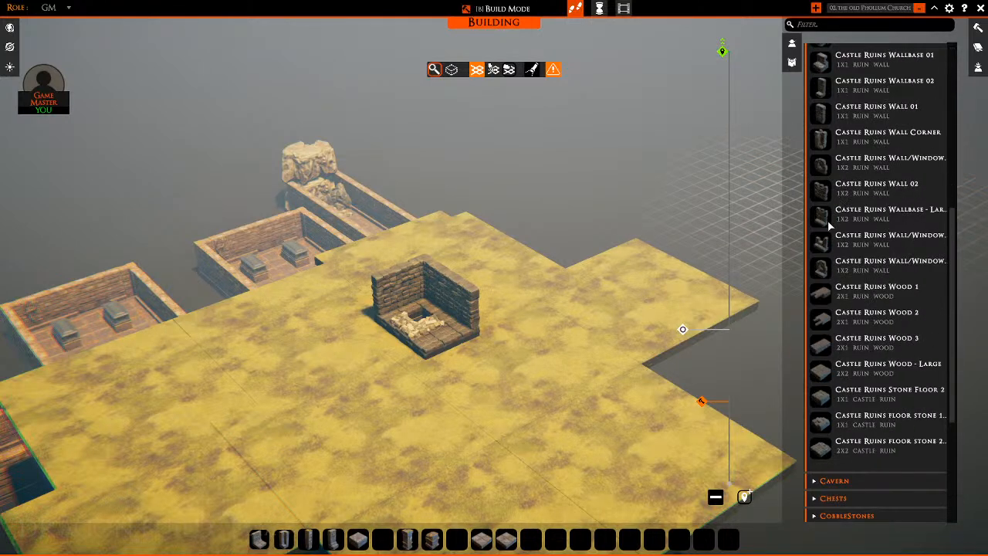
pyautogui.scroll(2, 840, 245)
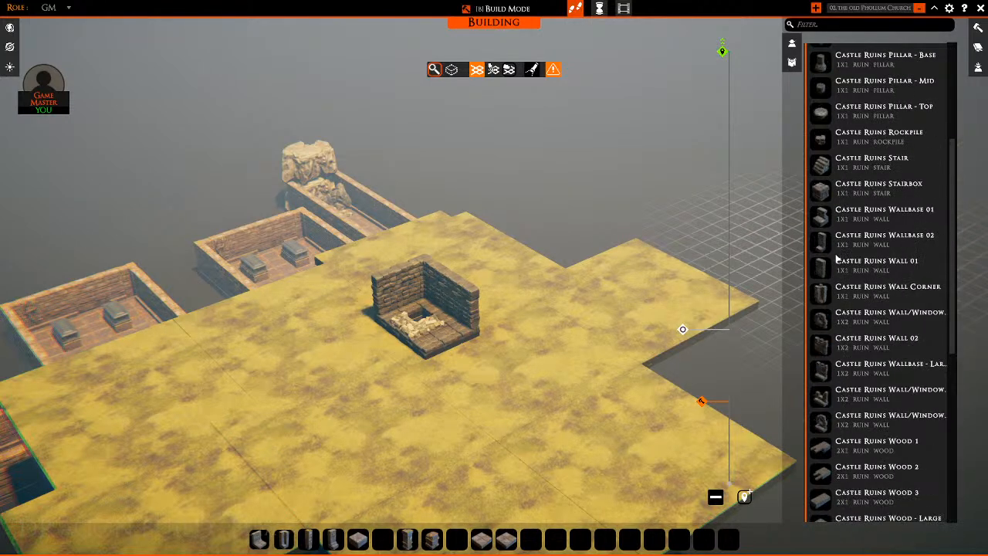
pyautogui.scroll(-2, 831, 381)
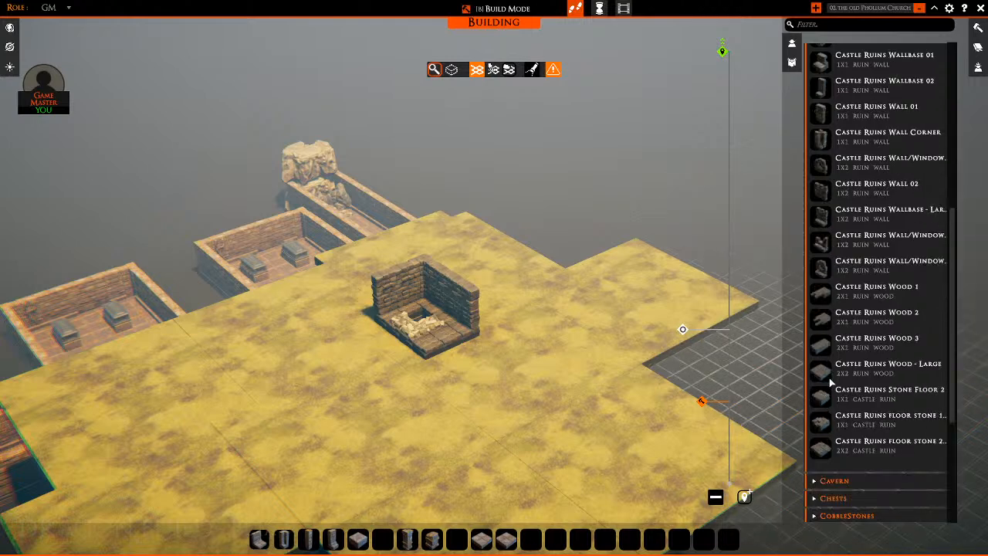
pyautogui.click(824, 399)
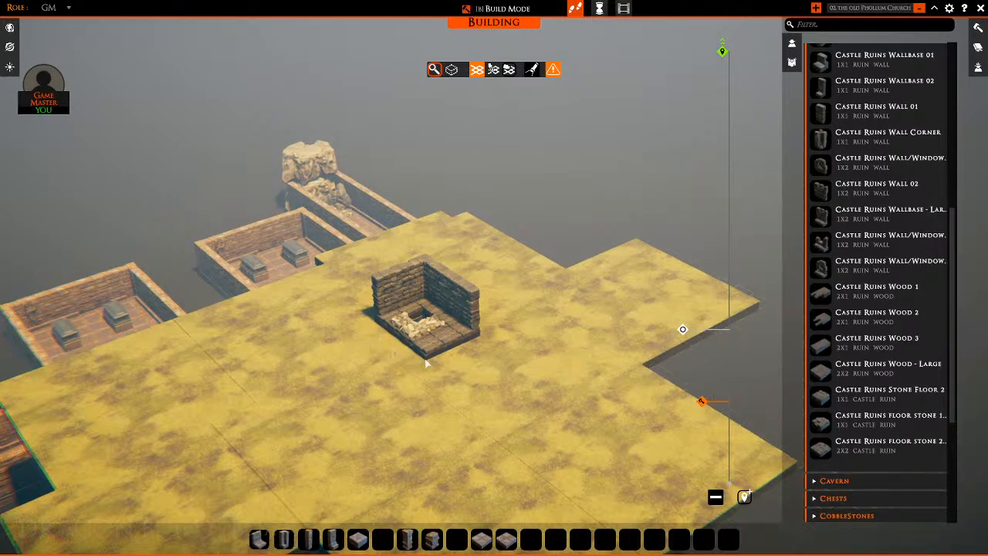
pyautogui.scroll(1, 857, 285)
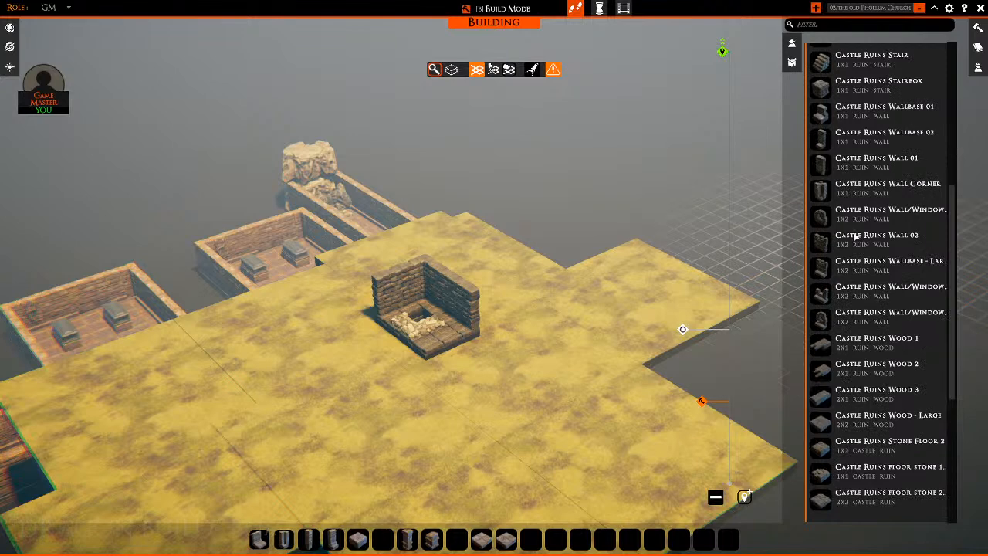
pyautogui.click(825, 159)
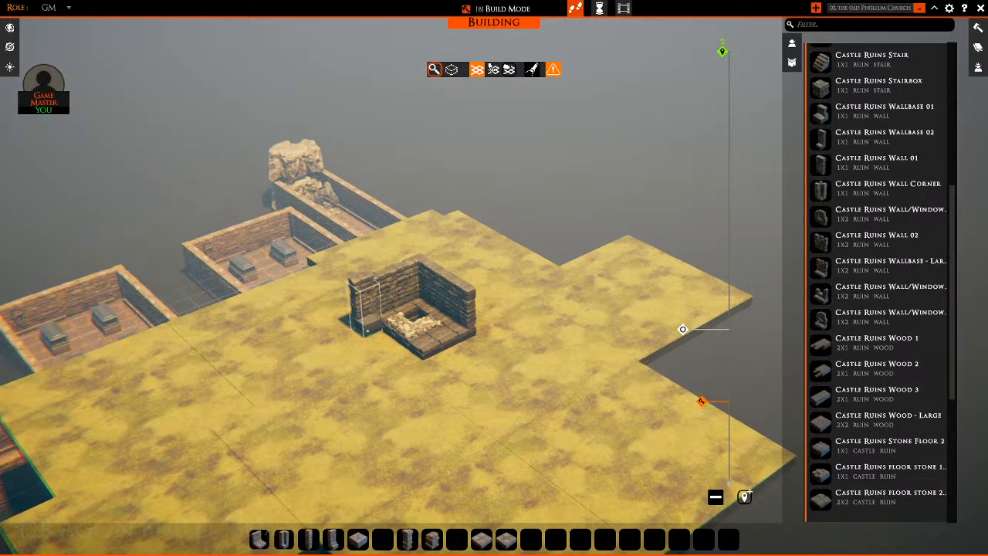
pyautogui.moveTo(367, 331); pyautogui.dragTo(331, 349)
pyautogui.moveTo(551, 399); pyautogui.dragTo(502, 417, button='right')
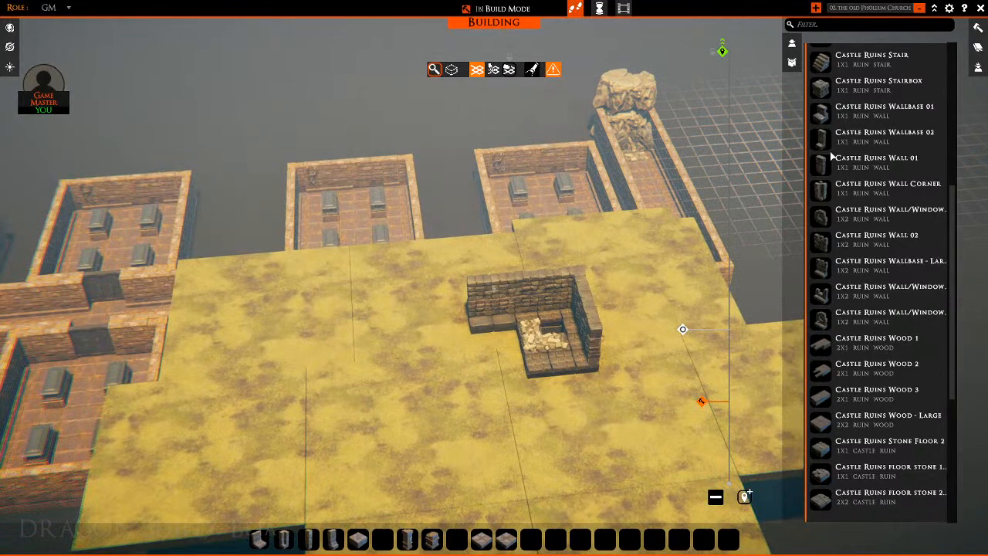
pyautogui.hotkey('ctrl', 'z')
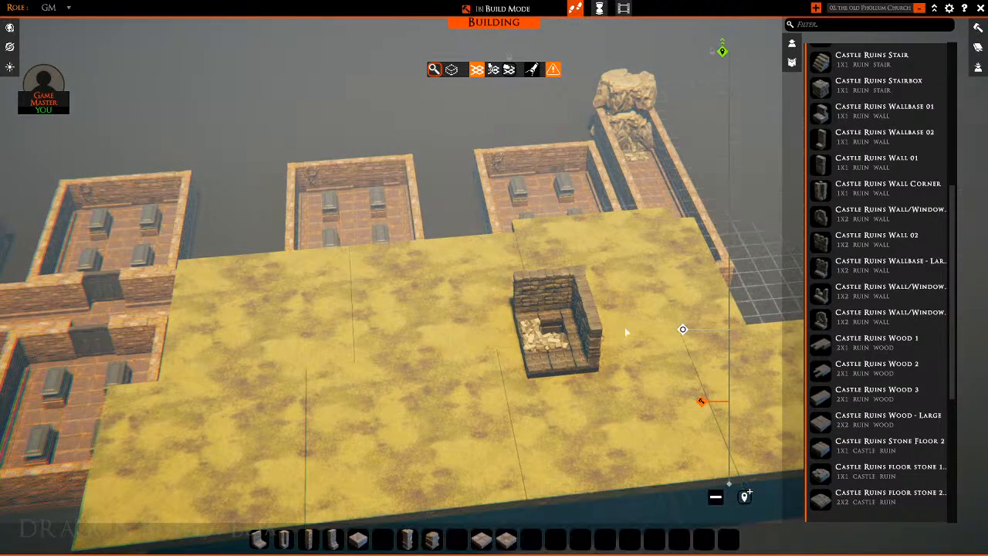
# Extend the ground away from the crypt rooms with a row of three Grass tiles and an outer row of two
pyautogui.scroll(-3, 484, 373)
pyautogui.press('s')
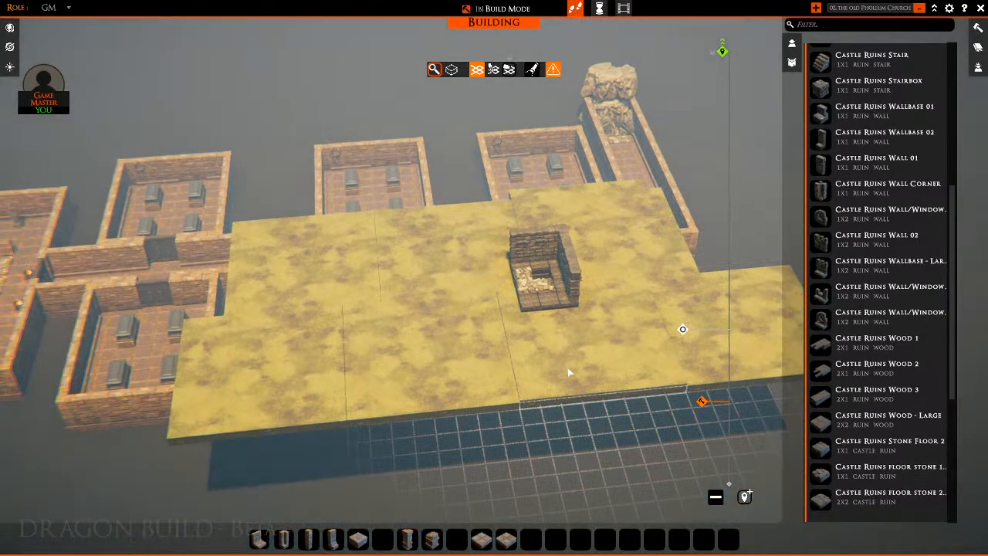
pyautogui.press('Delete')
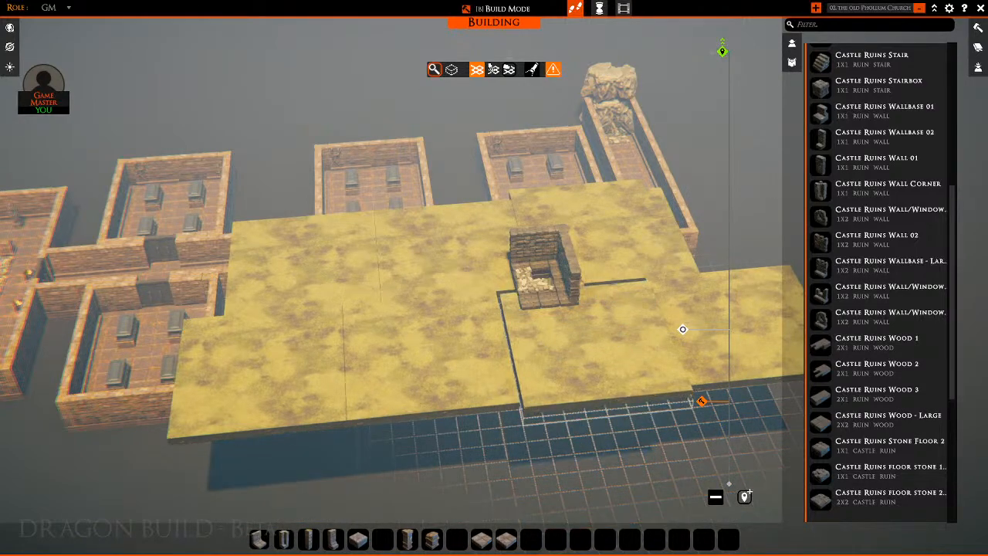
pyautogui.click(591, 346)
pyautogui.press('s')
pyautogui.press('s')
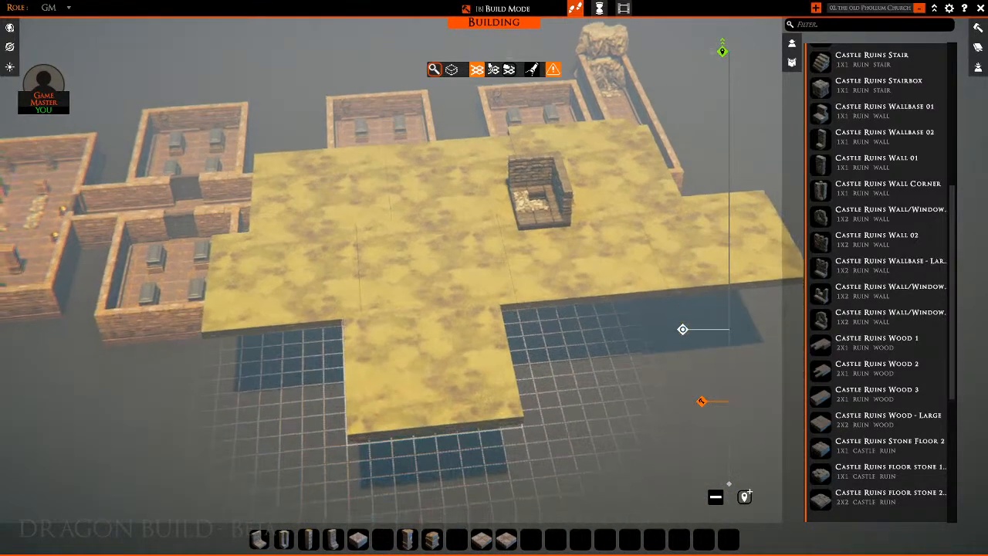
pyautogui.moveTo(378, 382); pyautogui.dragTo(695, 371)
pyautogui.press('s')
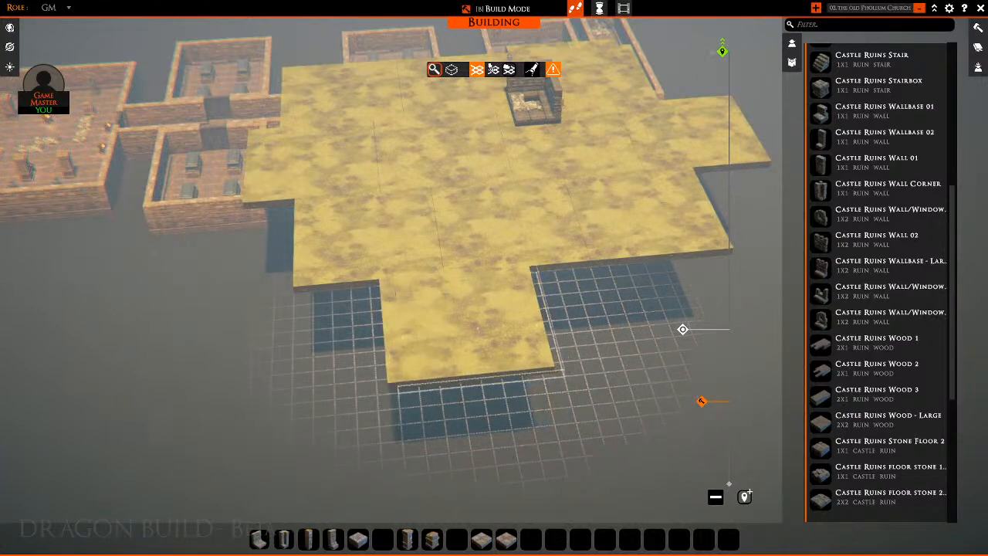
pyautogui.moveTo(452, 328); pyautogui.dragTo(634, 320)
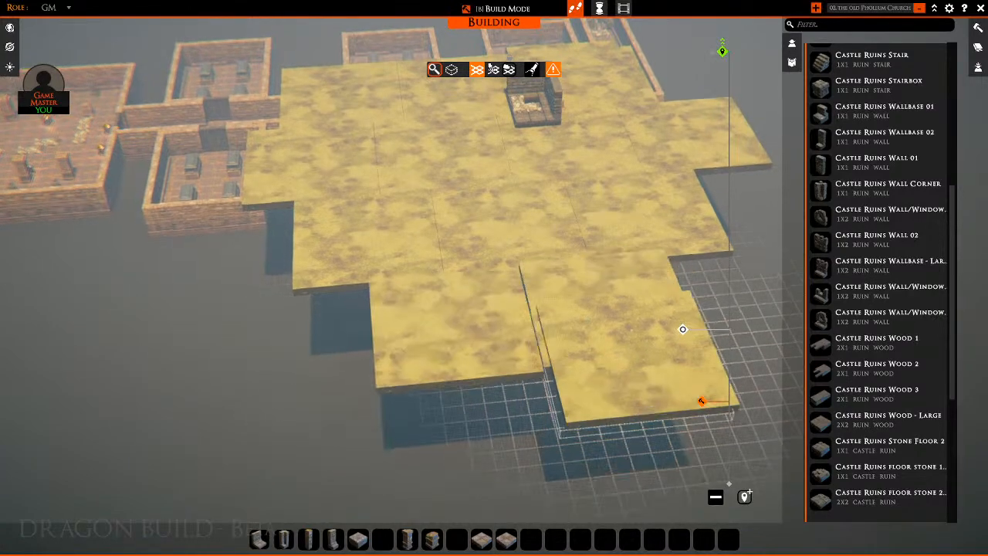
pyautogui.press('w')
pyautogui.press('w')
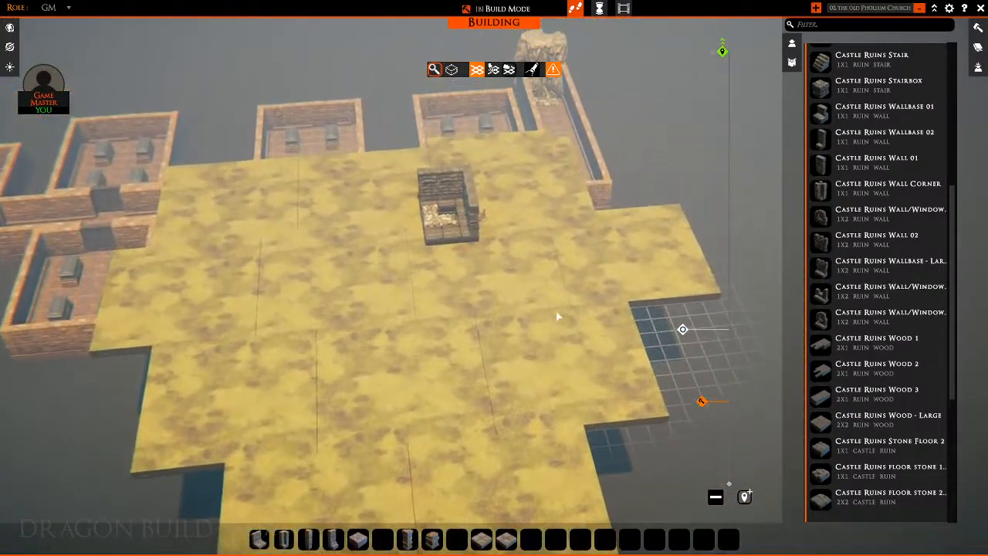
# Examine how the enlarged grass ground sits over the corridor, burial rooms and main chamber of the crypt
pyautogui.press('d')
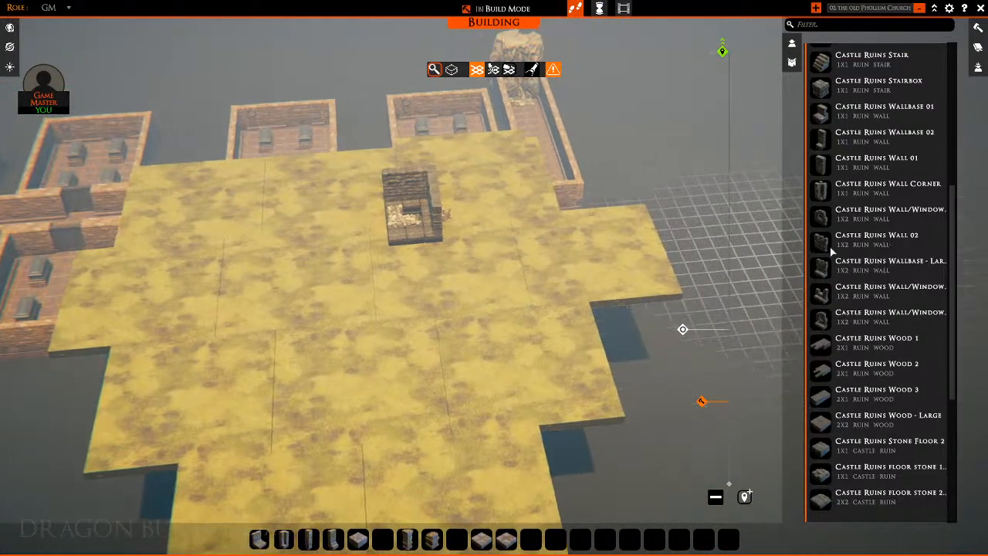
pyautogui.moveTo(706, 68); pyautogui.dragTo(529, 101, button='middle')
pyautogui.press('s')
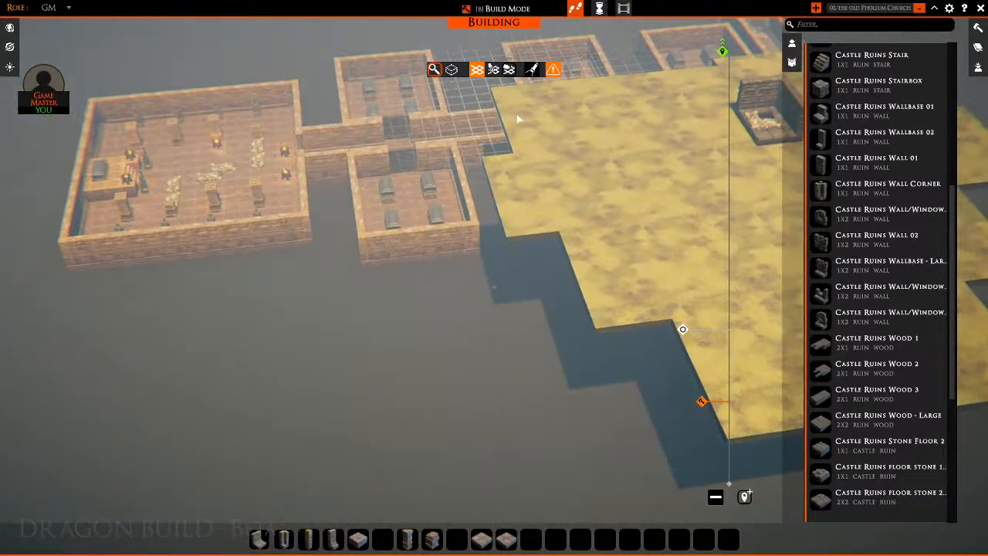
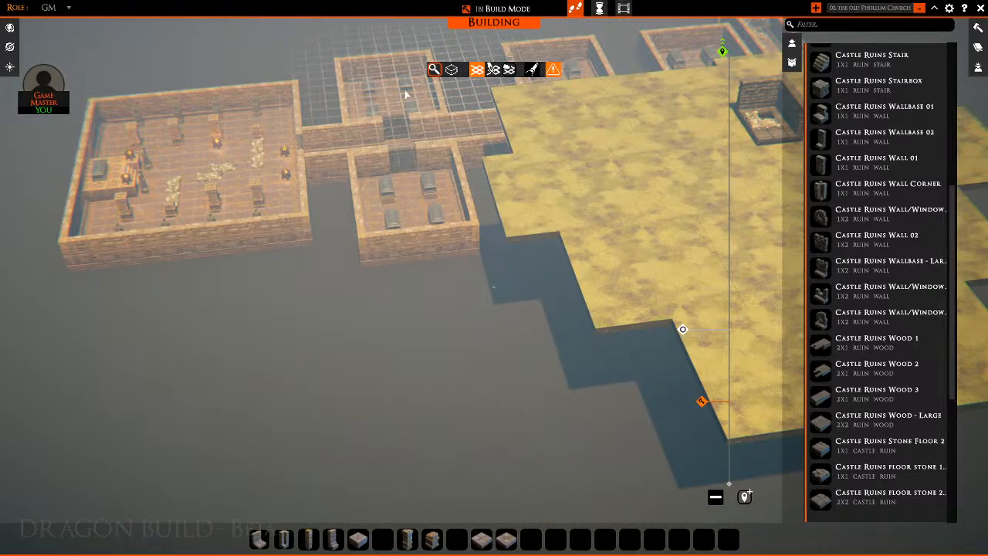
pyautogui.press('d')
pyautogui.press('w')
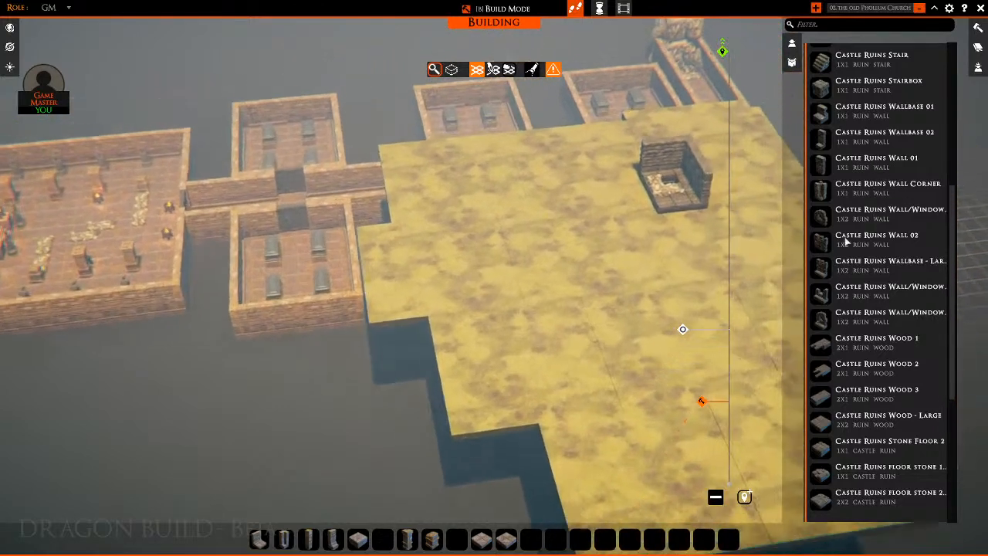
pyautogui.press('d')
pyautogui.press('s')
pyautogui.press('w')
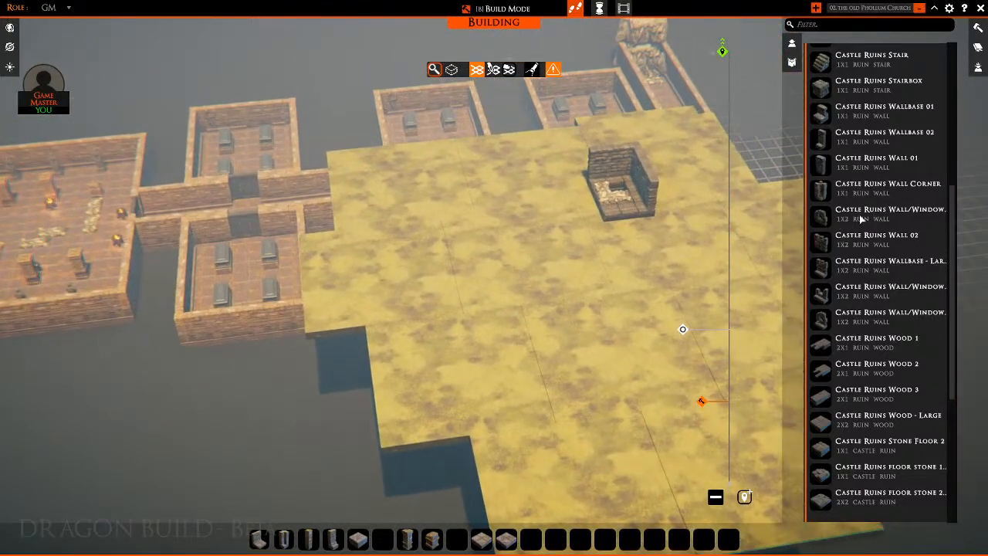
# Extend the shaft opening's floor over the grass into a longer rectangle using 1x1 Castle Ruins stone floor tiles
pyautogui.scroll(2, 861, 220)
pyautogui.scroll(4, 900, 193)
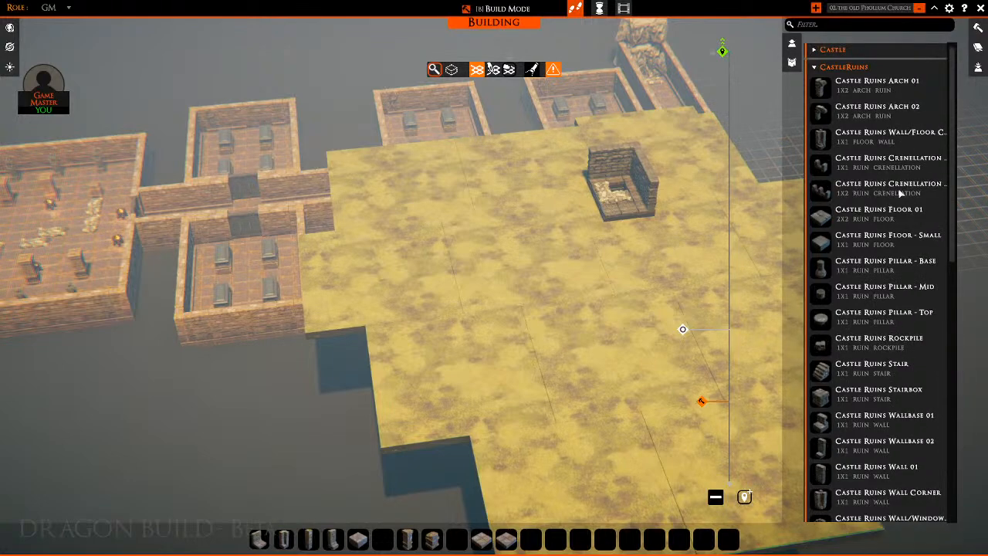
pyautogui.scroll(-7, 897, 218)
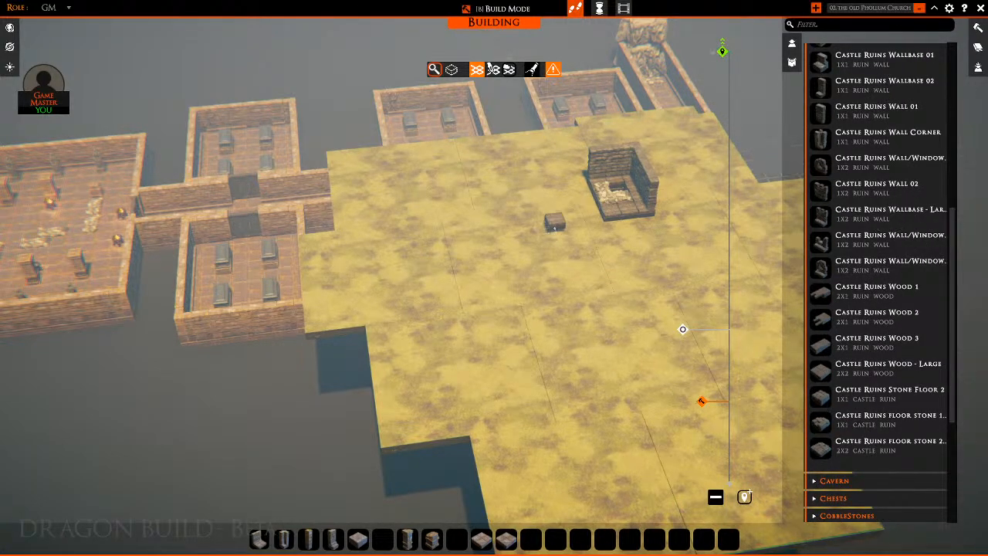
pyautogui.press('w')
pyautogui.moveTo(569, 244); pyautogui.dragTo(592, 294, button='right')
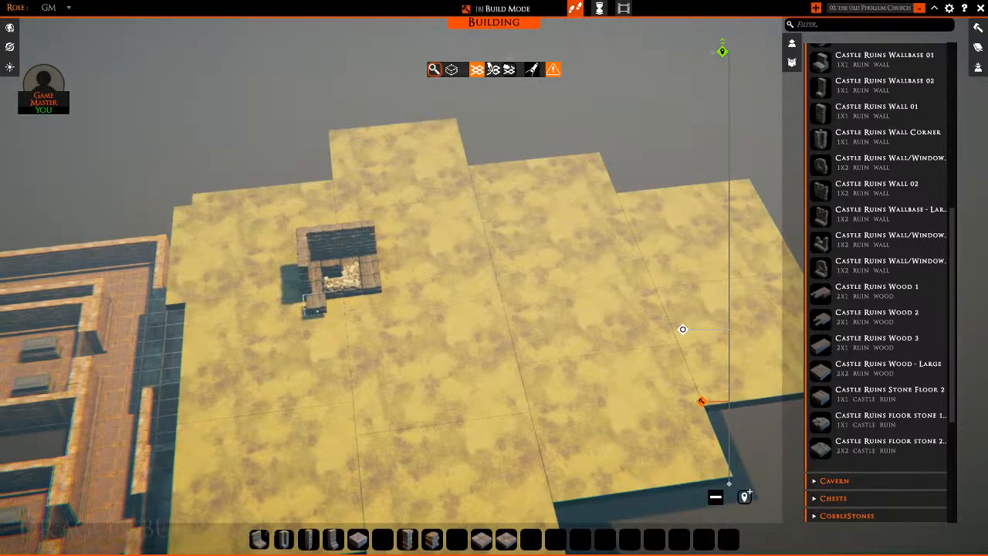
pyautogui.moveTo(381, 334); pyautogui.dragTo(380, 327)
pyautogui.press('s')
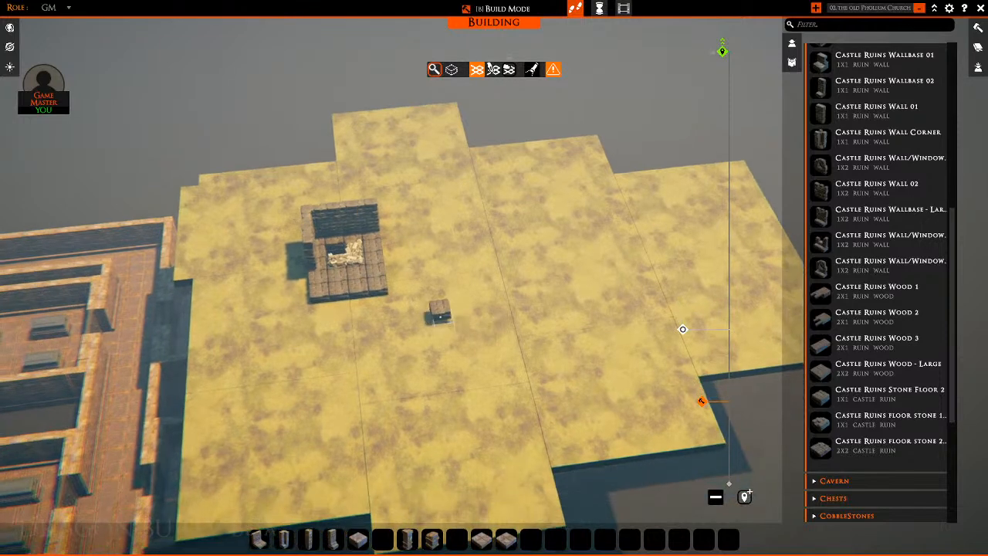
pyautogui.moveTo(323, 311); pyautogui.dragTo(382, 331)
pyautogui.moveTo(439, 316); pyautogui.dragTo(316, 286, button='middle')
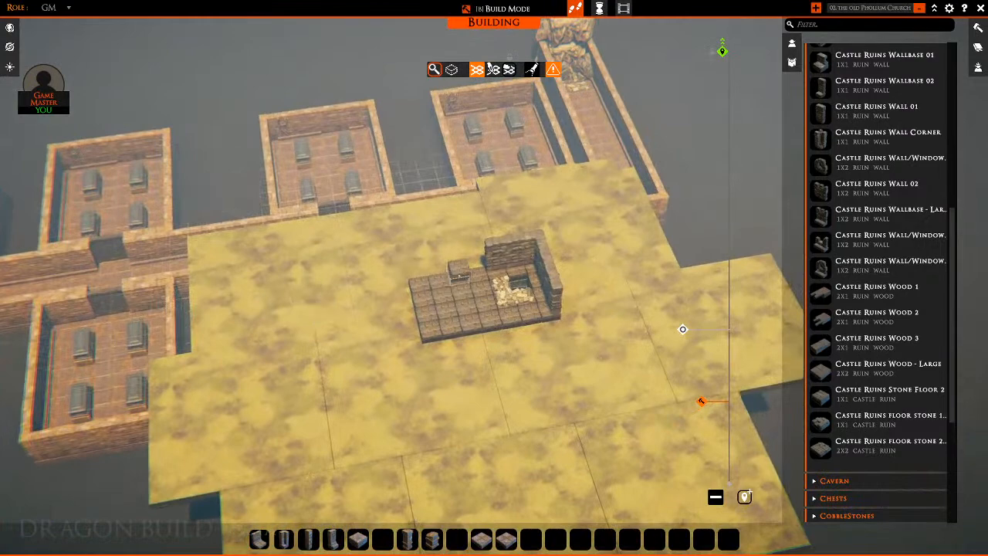
pyautogui.rightClick(471, 303)
pyautogui.press('w')
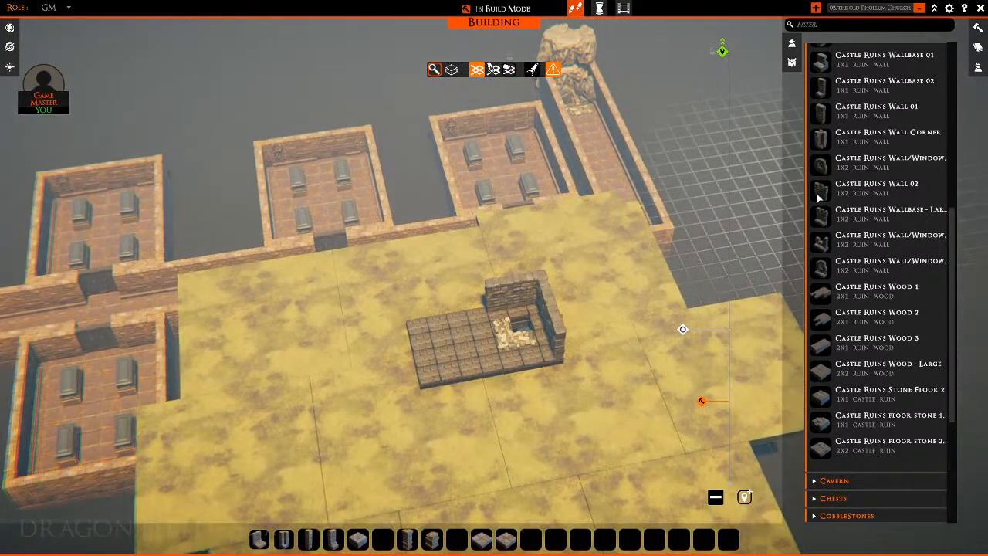
# Wall in the back and far short side of the extended stone floor with Castle Ruins Wall 01 pieces
pyautogui.scroll(3, 834, 309)
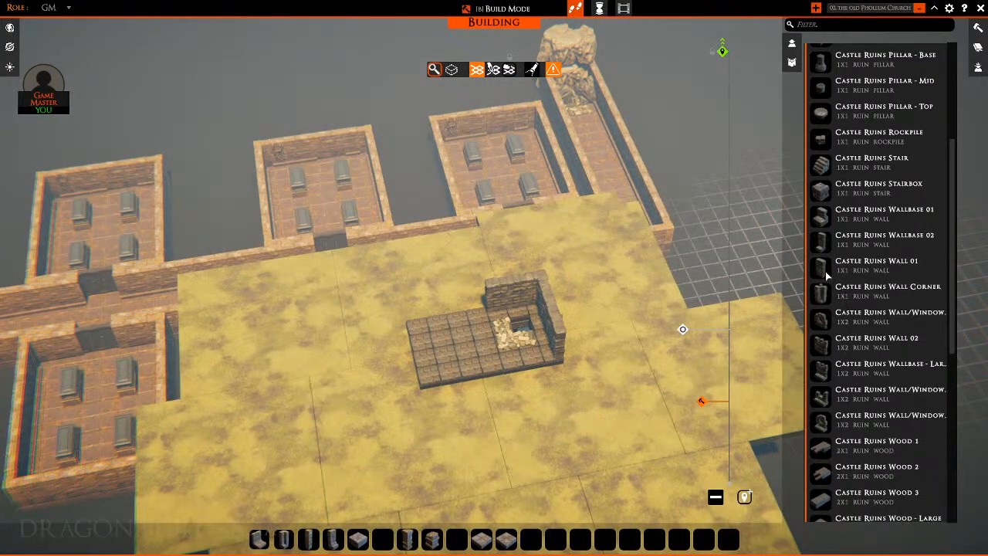
pyautogui.click(825, 271)
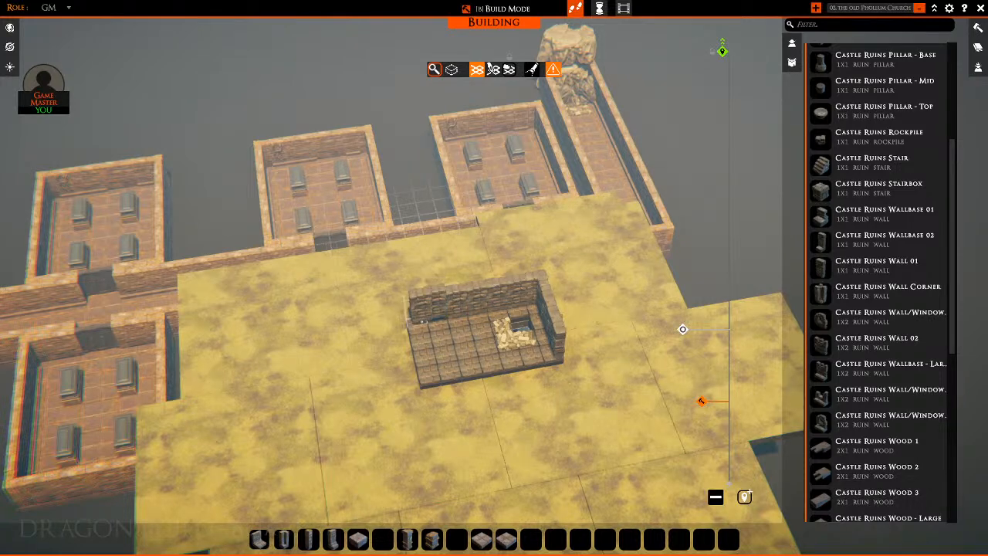
pyautogui.click(421, 322)
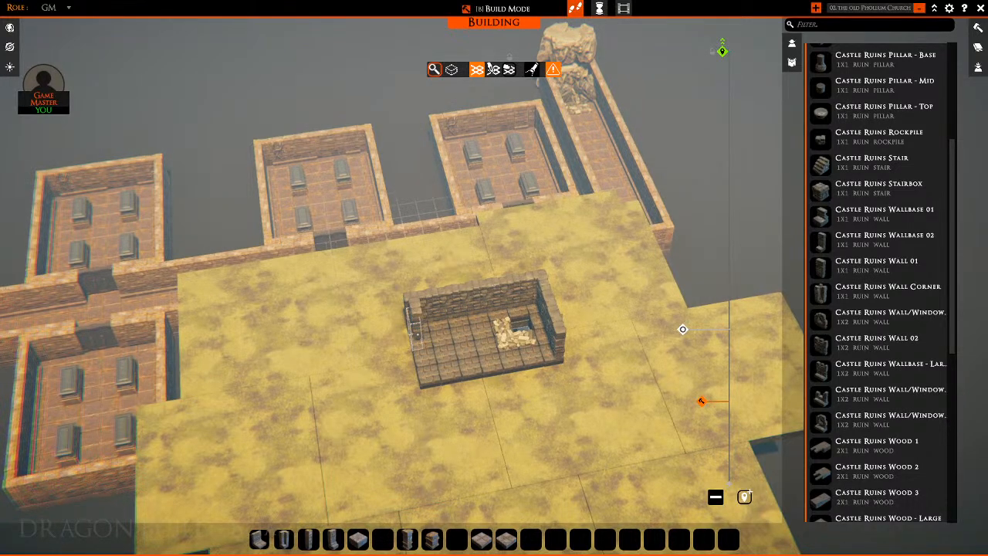
pyautogui.click(417, 340)
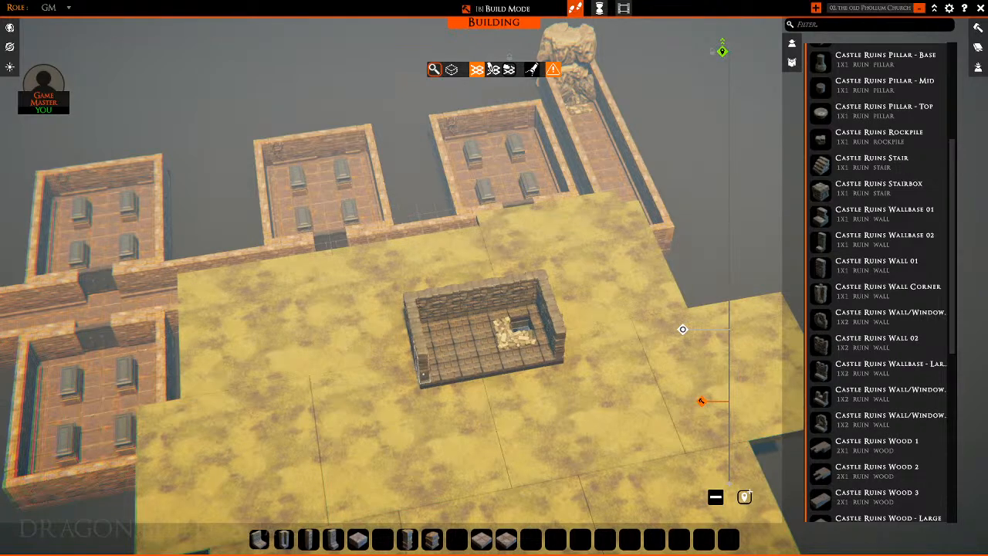
pyautogui.moveTo(511, 363); pyautogui.dragTo(589, 303, button='middle')
# Place a low row of Castle Ruins stone blocks on the building's floor in front of the rubble shaft opening
pyautogui.scroll(4, 860, 291)
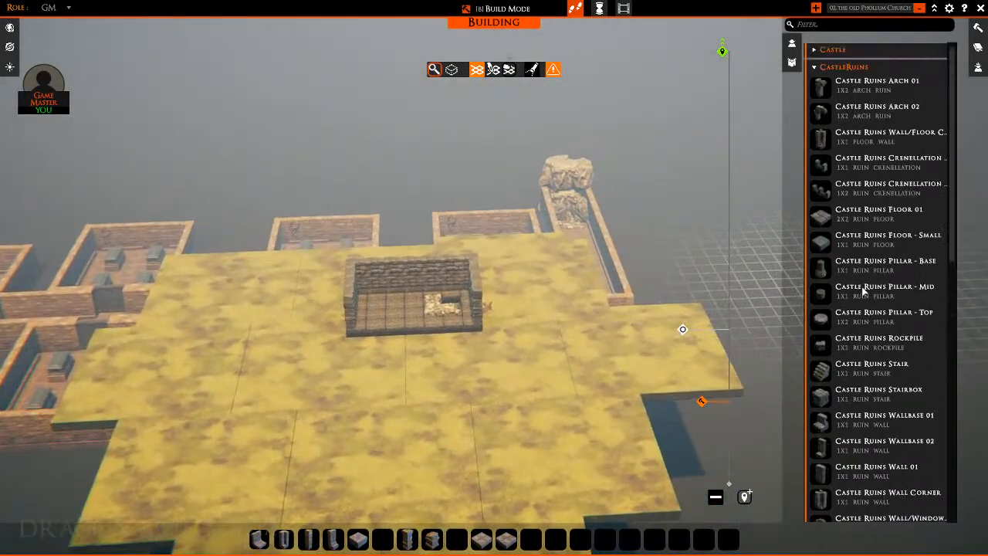
pyautogui.scroll(-5, 865, 291)
pyautogui.scroll(2, 867, 292)
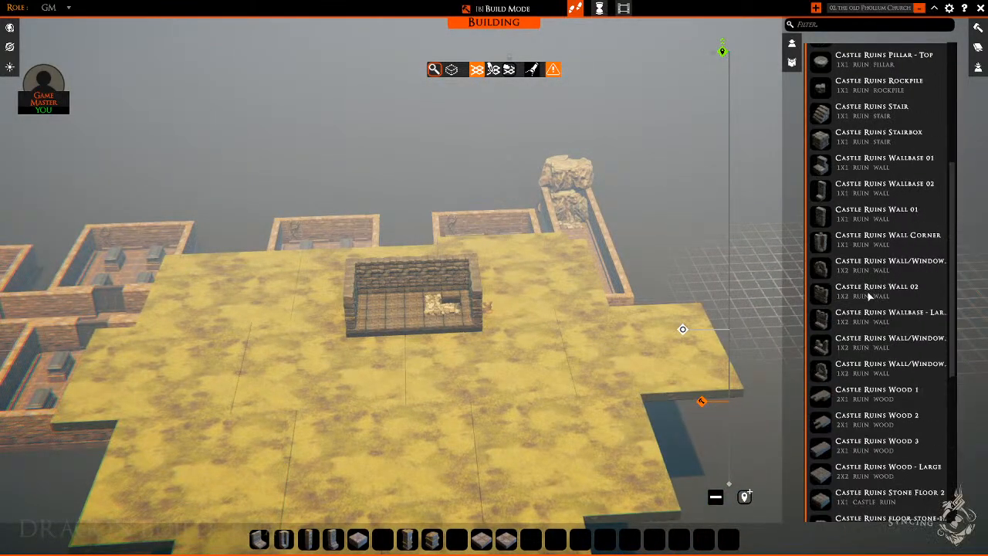
pyautogui.scroll(2, 870, 296)
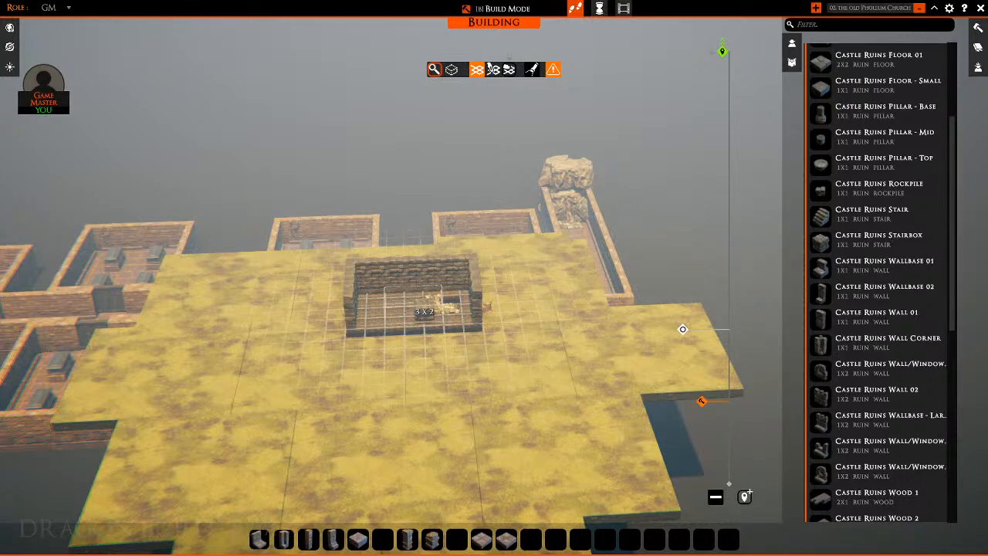
pyautogui.moveTo(425, 311); pyautogui.dragTo(430, 313)
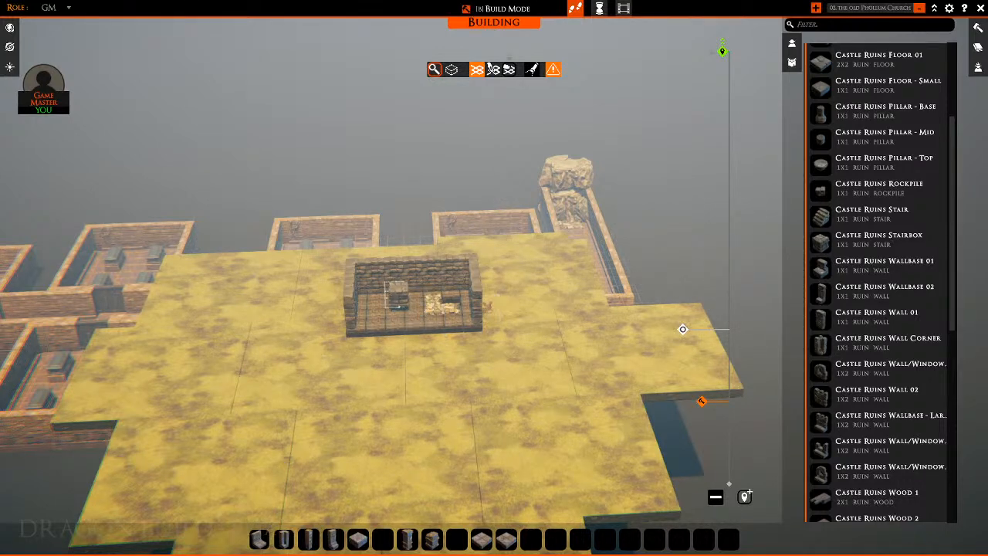
pyautogui.moveTo(417, 308); pyautogui.dragTo(428, 311)
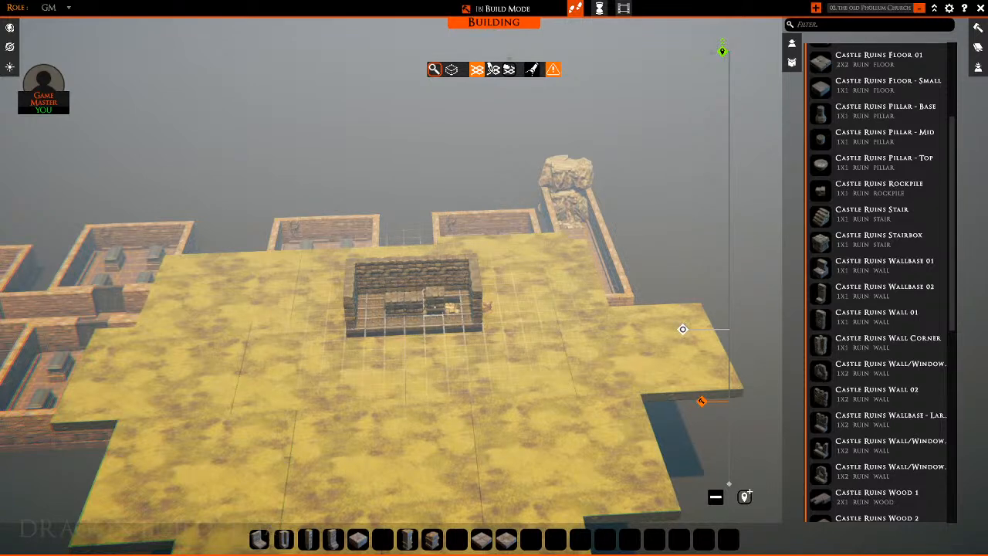
pyautogui.click(436, 308)
pyautogui.moveTo(544, 302); pyautogui.dragTo(426, 307, button='middle')
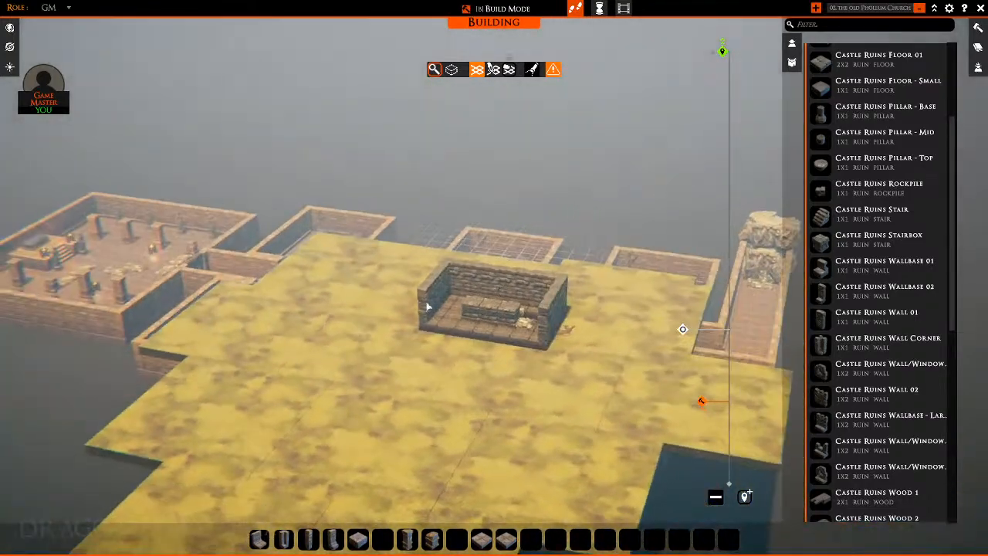
# Try placing two ruined window wall pieces in line beyond the short side wall, and undo them
pyautogui.moveTo(505, 315); pyautogui.dragTo(444, 382, button='middle')
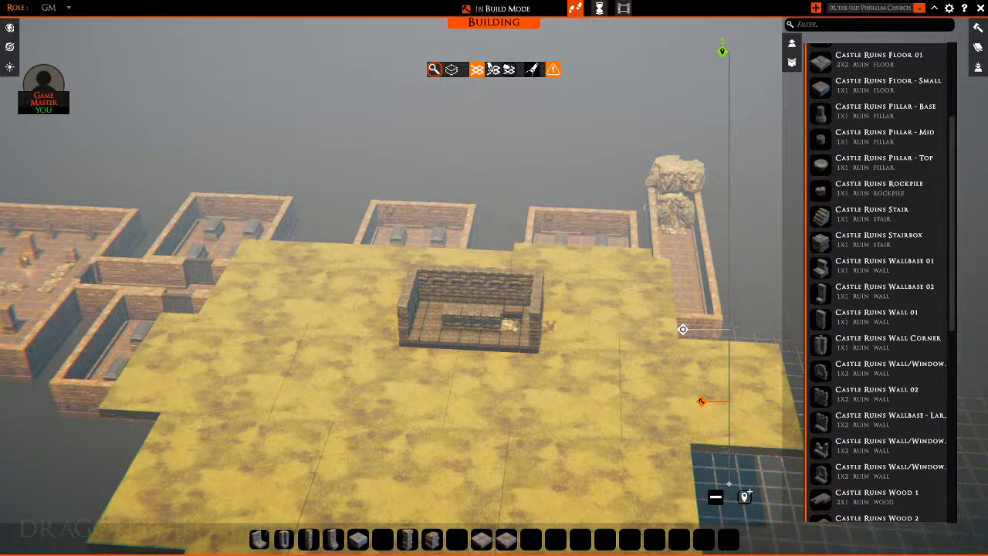
pyautogui.moveTo(532, 375); pyautogui.dragTo(434, 363, button='middle')
pyautogui.press('r')
pyautogui.press('r')
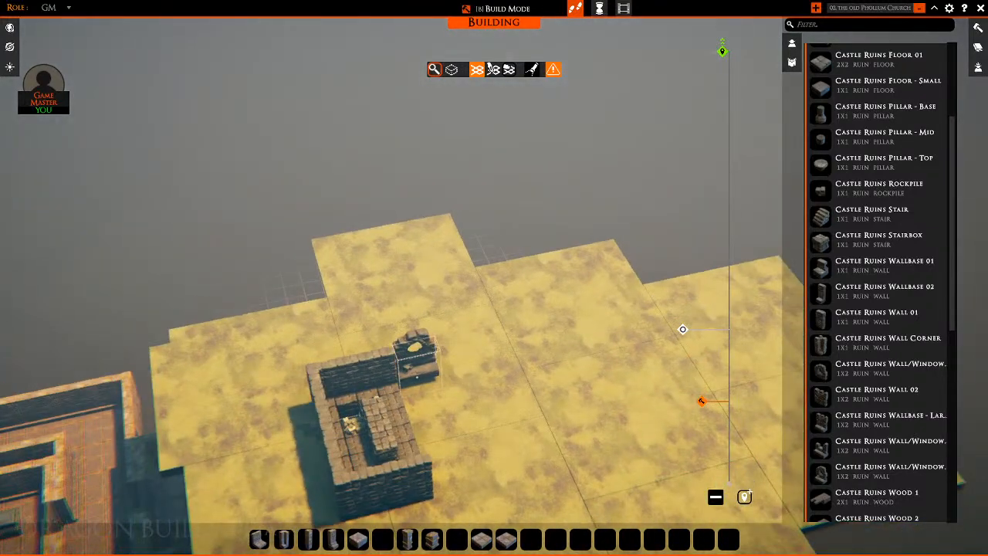
pyautogui.click(417, 363)
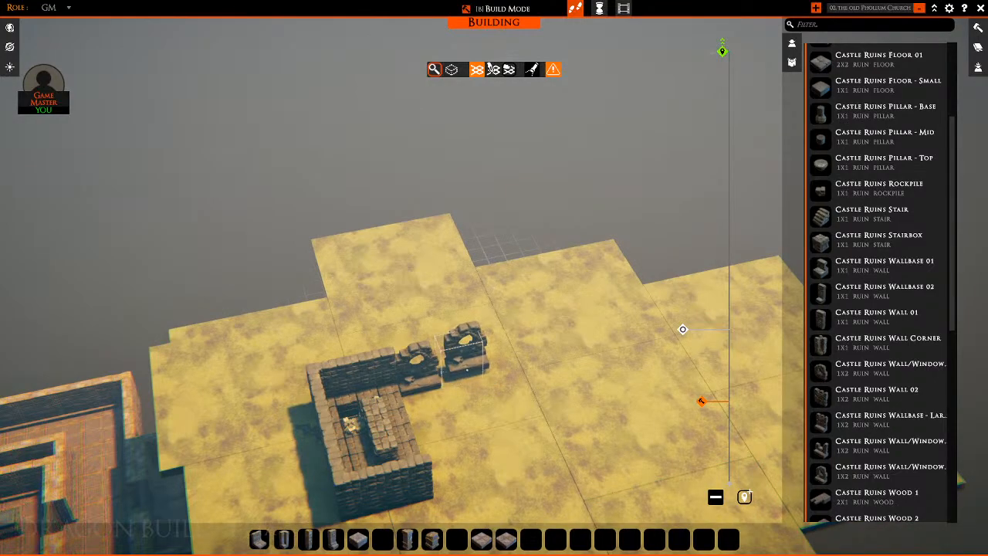
pyautogui.click(467, 369)
pyautogui.moveTo(564, 359); pyautogui.dragTo(276, 282, button='middle')
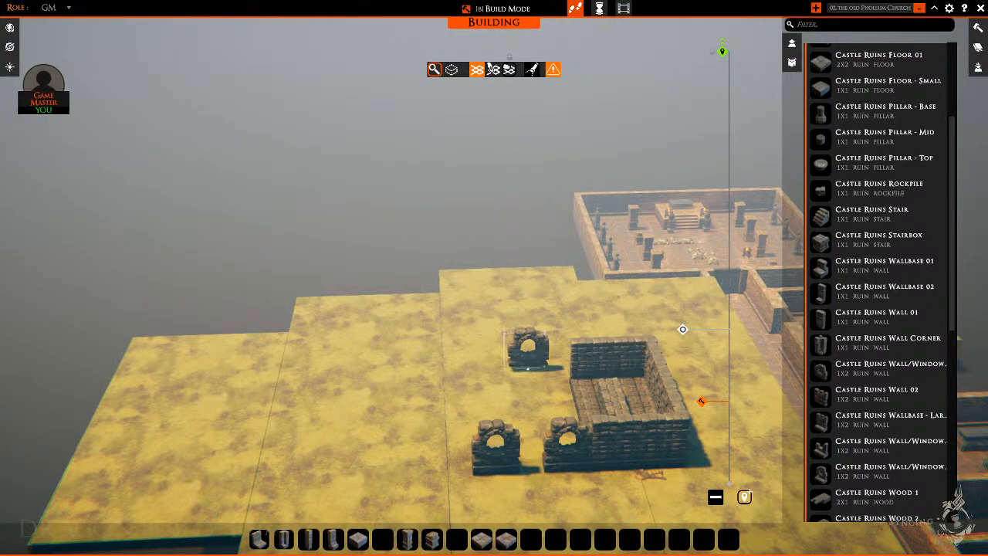
pyautogui.hotkey('ctrl', 'z')
pyautogui.hotkey('ctrl', 'z')
pyautogui.rightClick(564, 375)
pyautogui.moveTo(538, 368); pyautogui.dragTo(677, 382, button='middle')
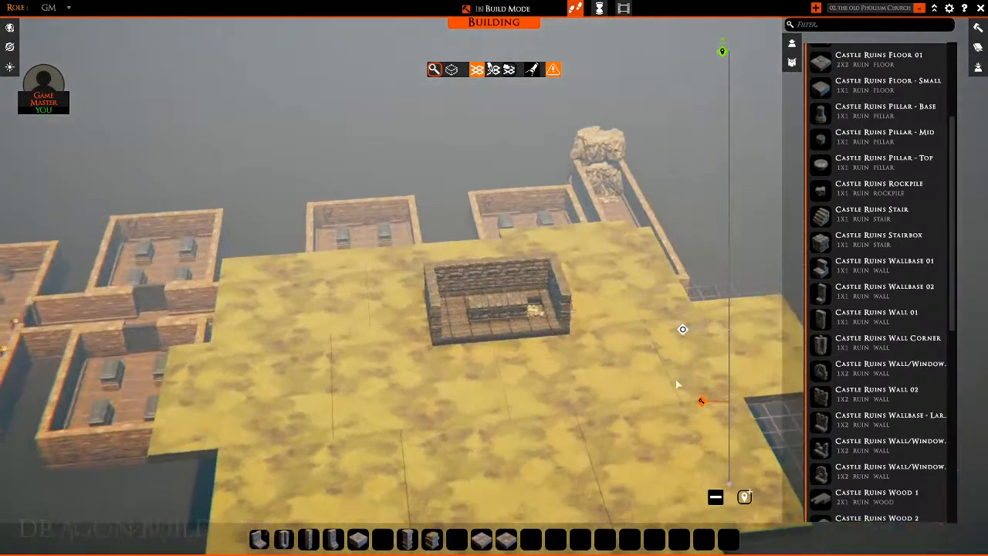
# Extend the building's stone floor outward over the grass from its open side, using 1x1 Castle Ruins Stone Floor 2 tiles
pyautogui.scroll(-2, 831, 351)
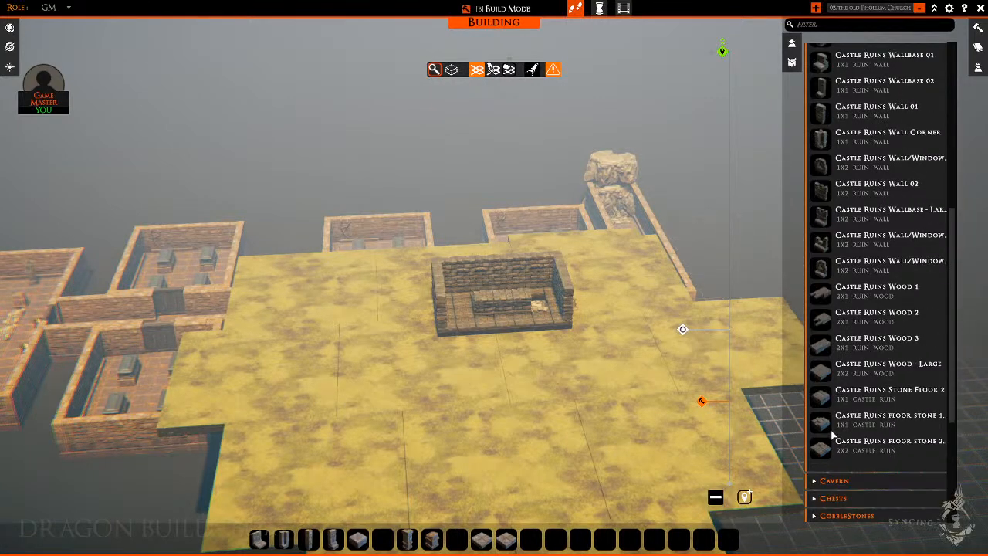
pyautogui.scroll(5, 833, 369)
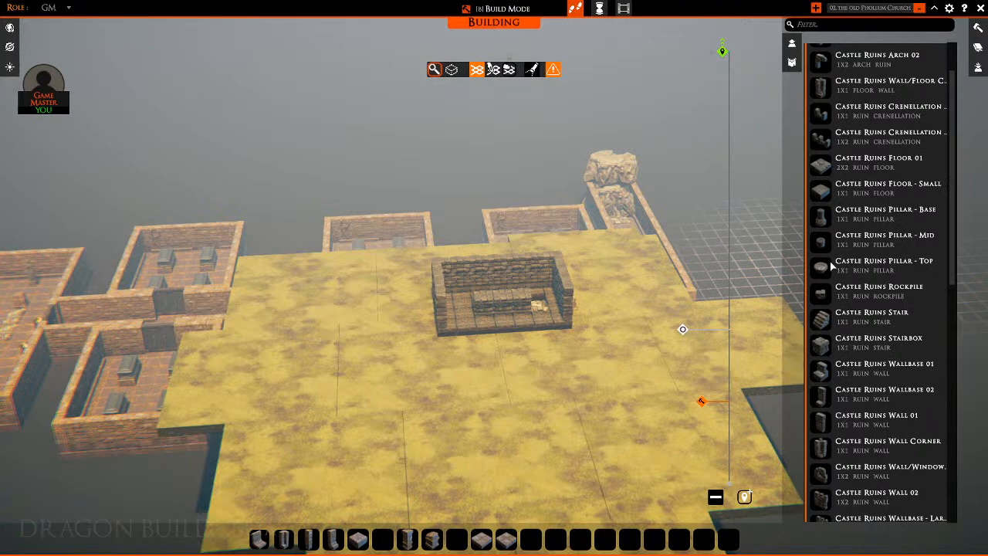
pyautogui.scroll(2, 838, 158)
pyautogui.scroll(-3, 843, 193)
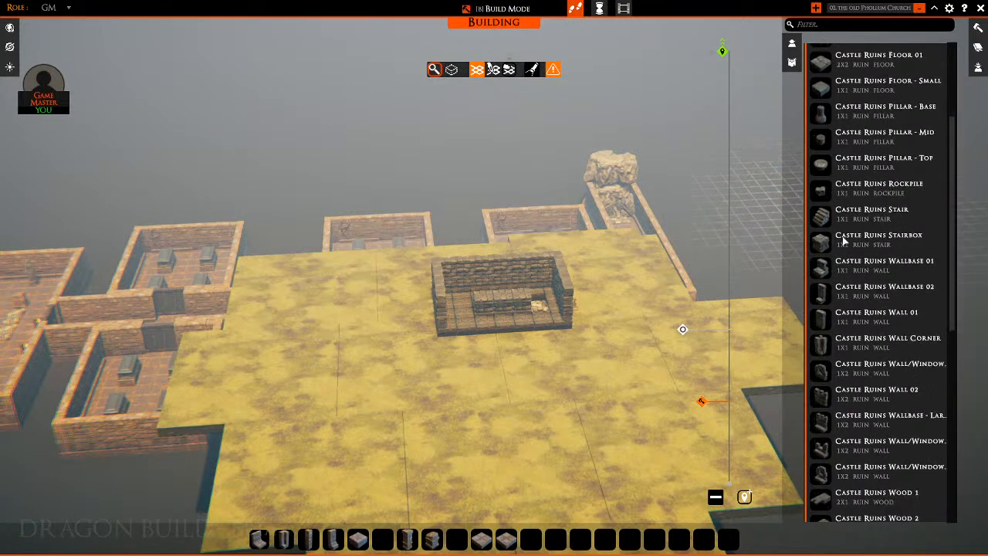
pyautogui.scroll(2, 840, 267)
pyautogui.scroll(-8, 842, 262)
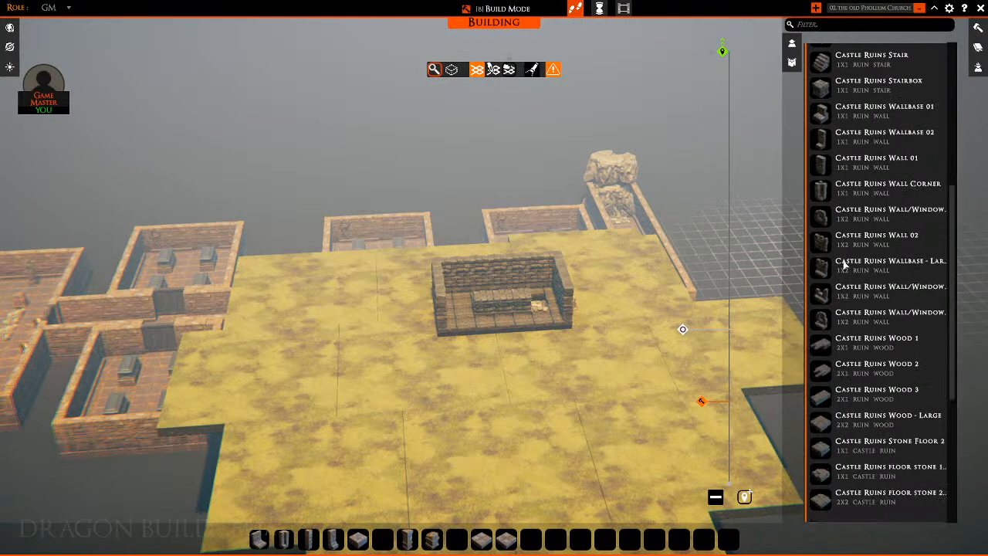
pyautogui.scroll(-4, 846, 370)
pyautogui.click(825, 351)
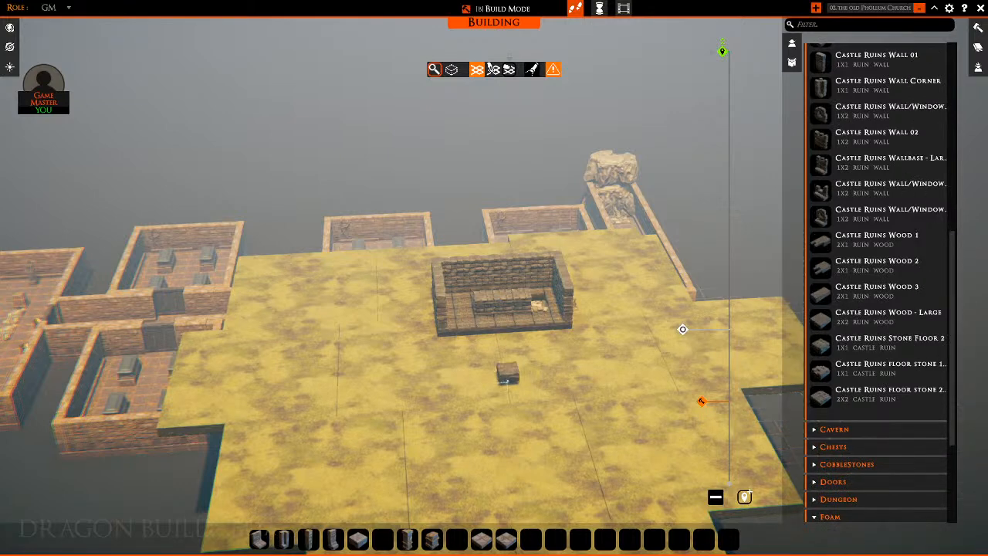
pyautogui.moveTo(454, 343); pyautogui.dragTo(574, 400)
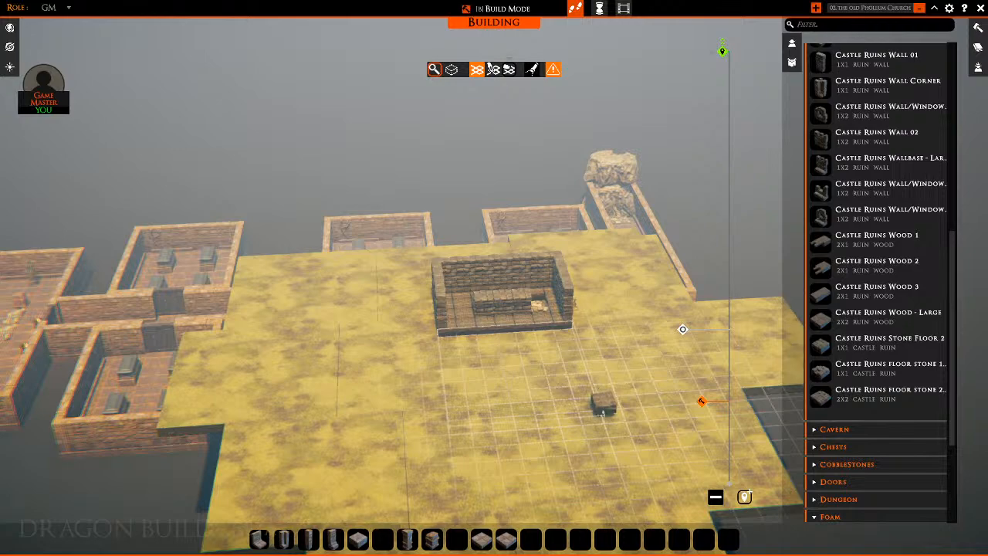
pyautogui.moveTo(603, 412); pyautogui.dragTo(606, 424)
pyautogui.rightClick(614, 304)
pyautogui.moveTo(656, 303); pyautogui.dragTo(606, 299, button='middle')
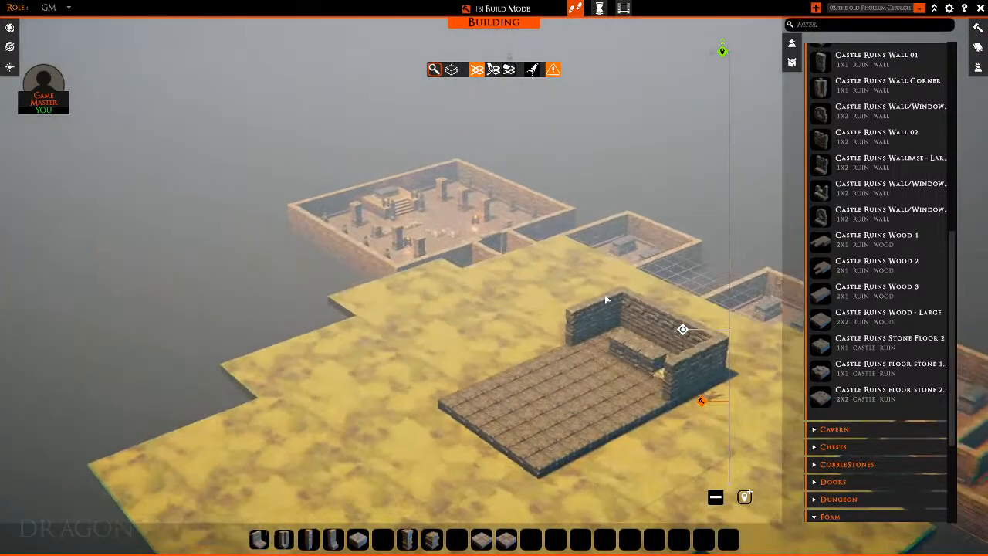
# Place four 1x2 Castle Ruins Wall/Window pieces, two spaced along each long side of the extended floor
pyautogui.press('w')
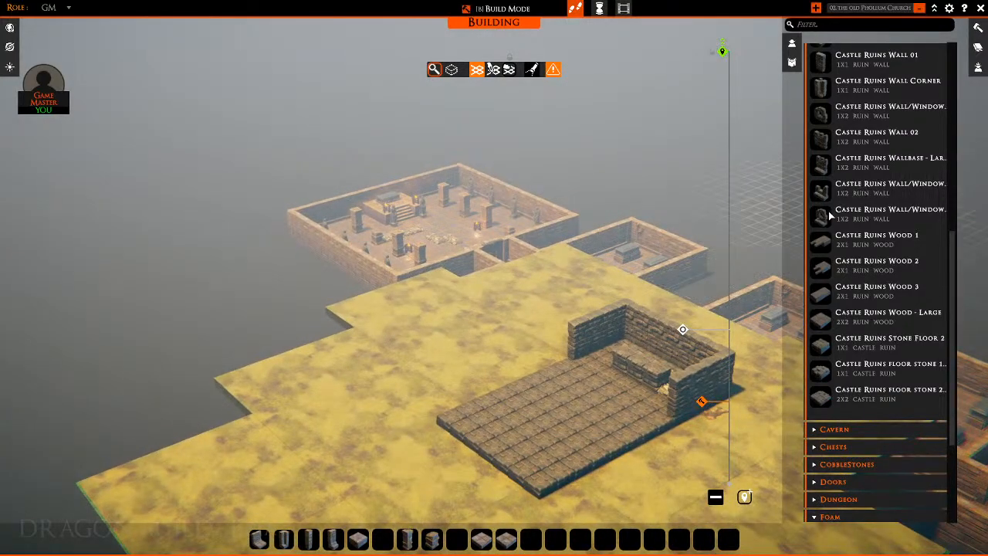
pyautogui.click(866, 220)
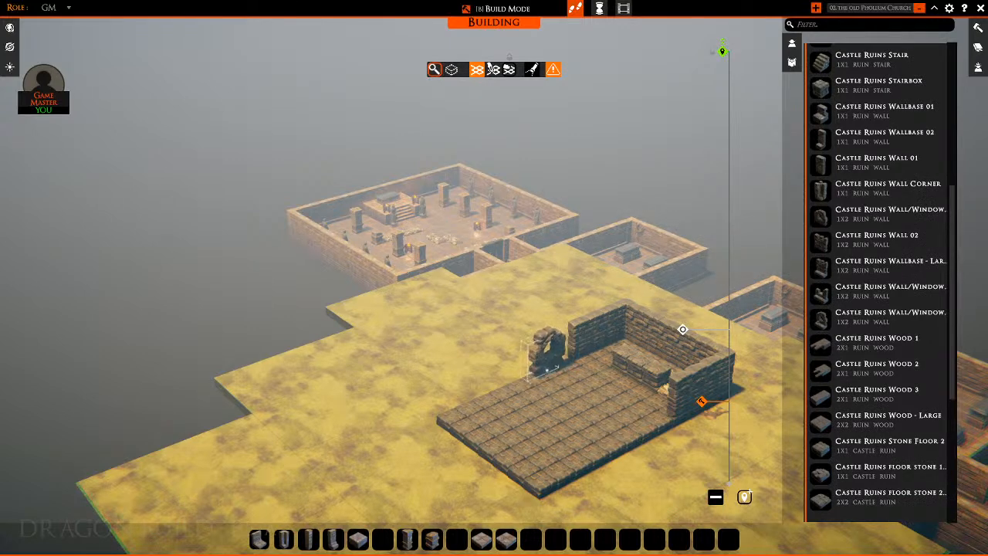
pyautogui.click(545, 355)
pyautogui.click(491, 364)
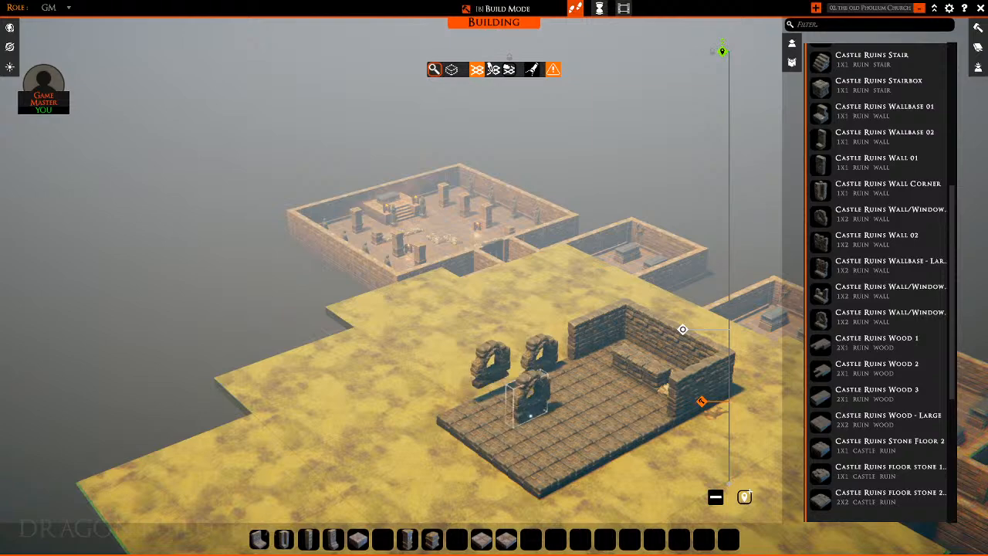
pyautogui.press('s')
pyautogui.click(638, 421)
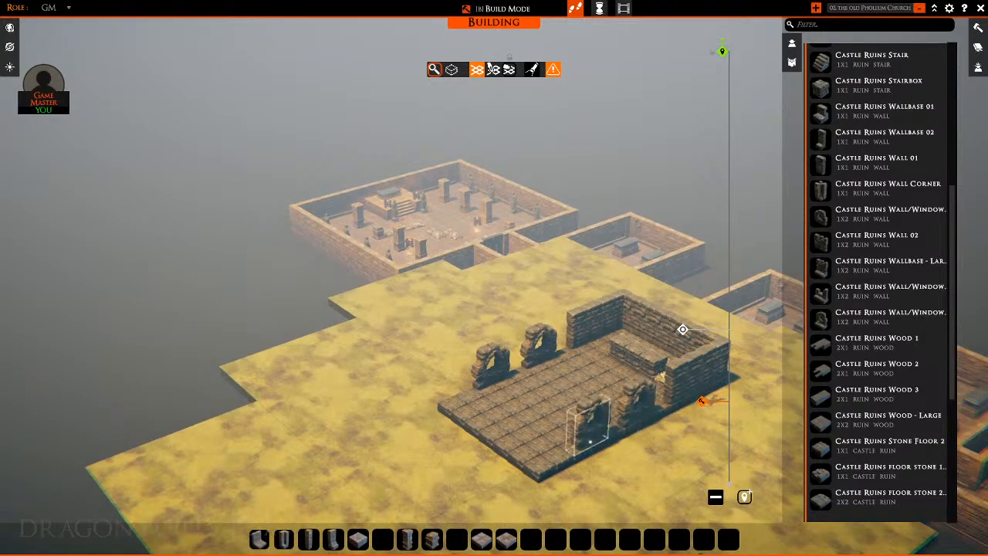
pyautogui.click(589, 438)
pyautogui.press('a')
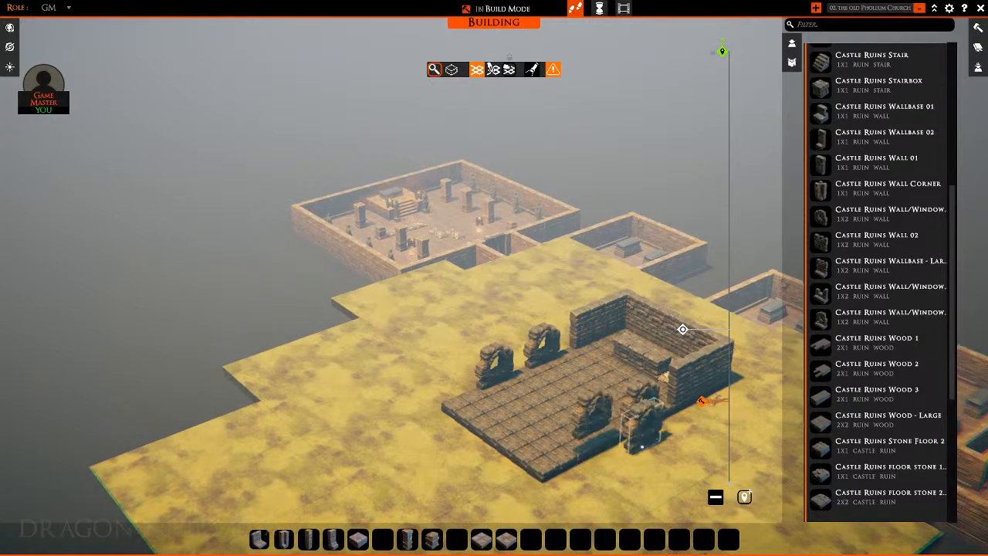
pyautogui.moveTo(642, 446); pyautogui.dragTo(932, 394, button='middle')
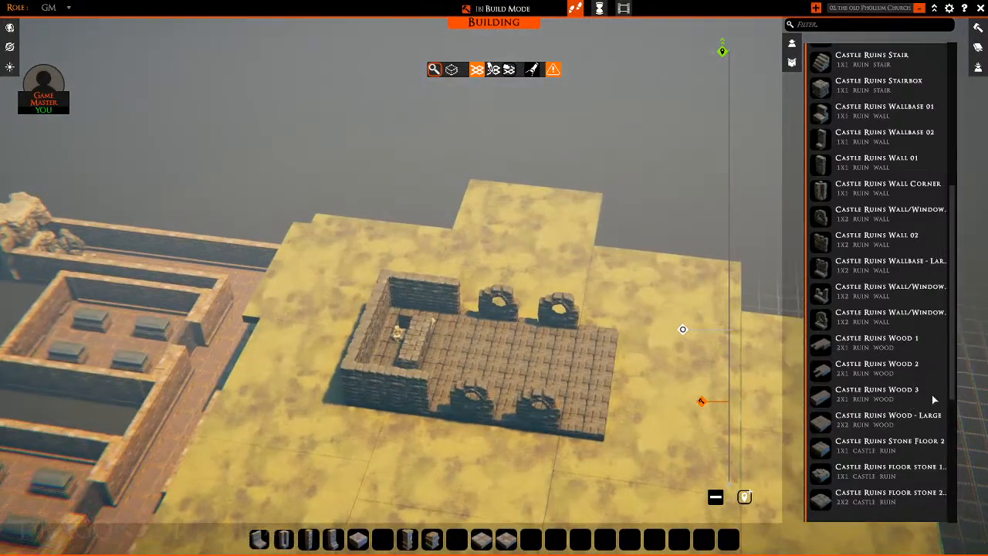
# Fill the gaps between and beyond the window pieces on both long sides with Castle Ruins Wall 01
pyautogui.click(821, 168)
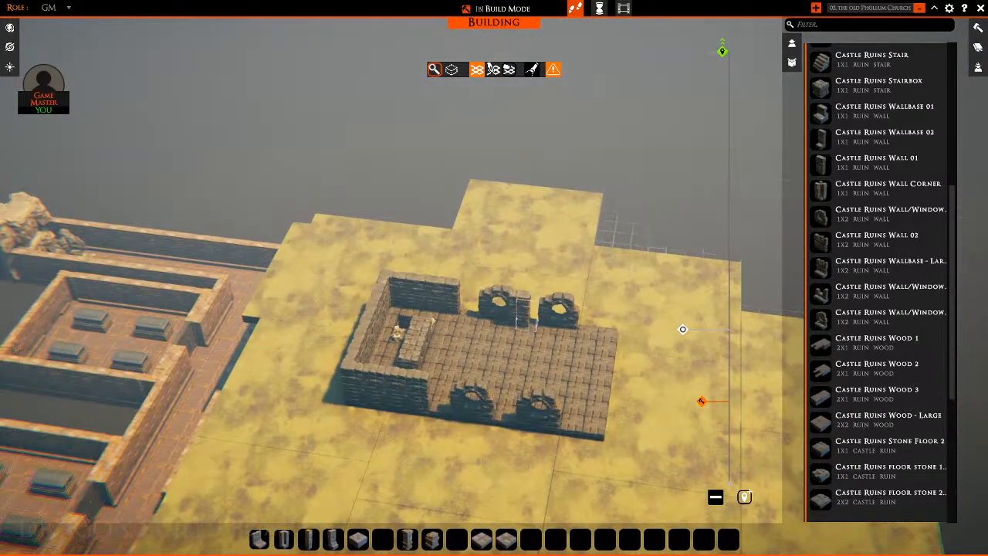
pyautogui.click(468, 302)
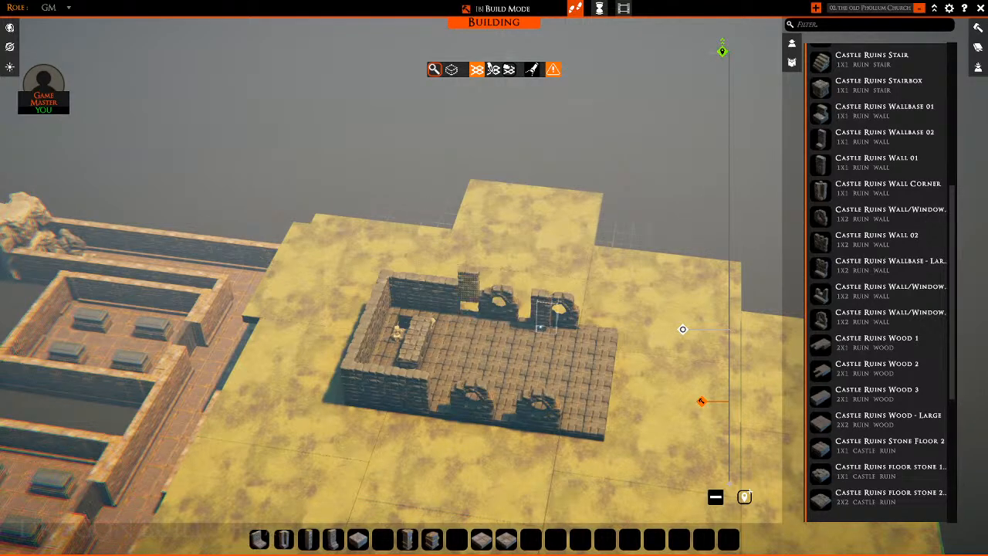
pyautogui.click(527, 315)
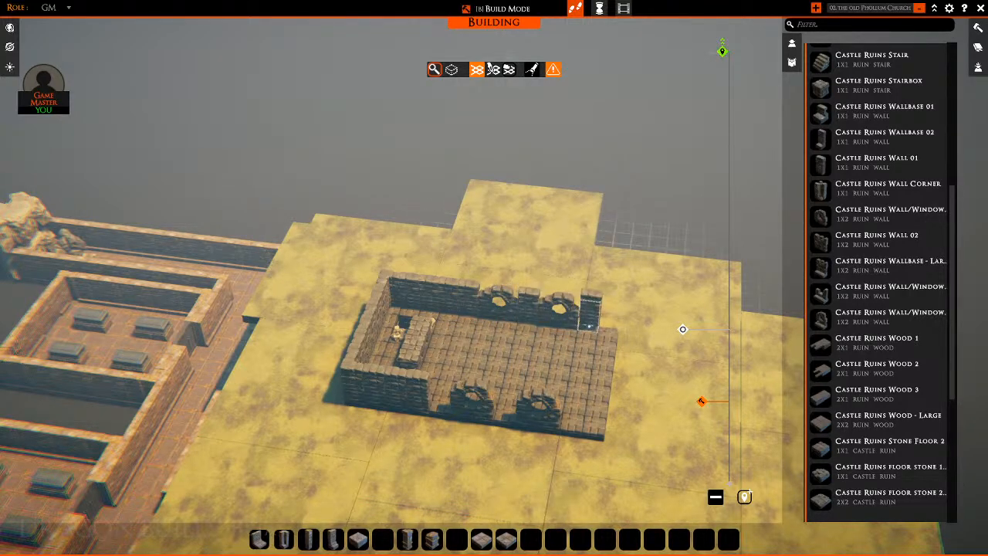
pyautogui.click(589, 313)
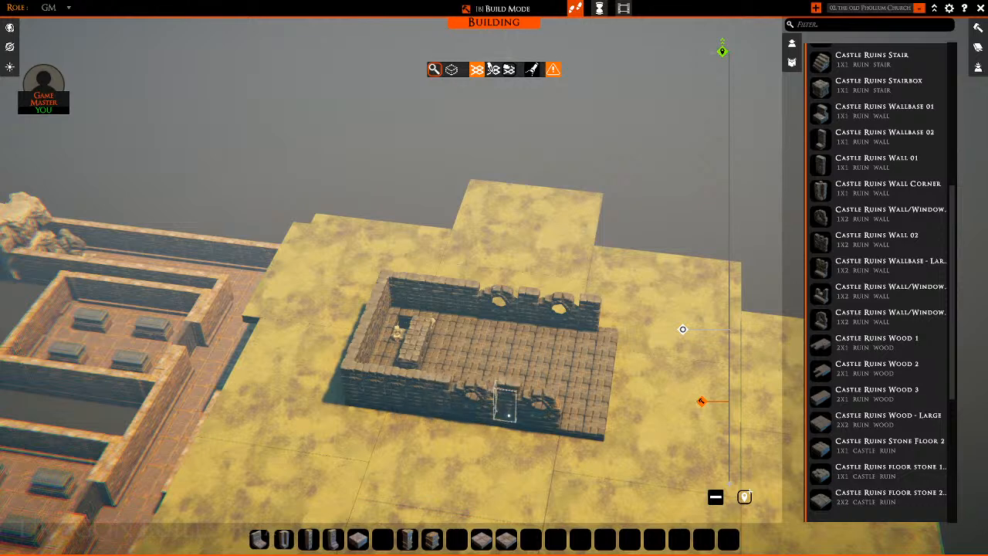
pyautogui.click(509, 416)
pyautogui.click(571, 417)
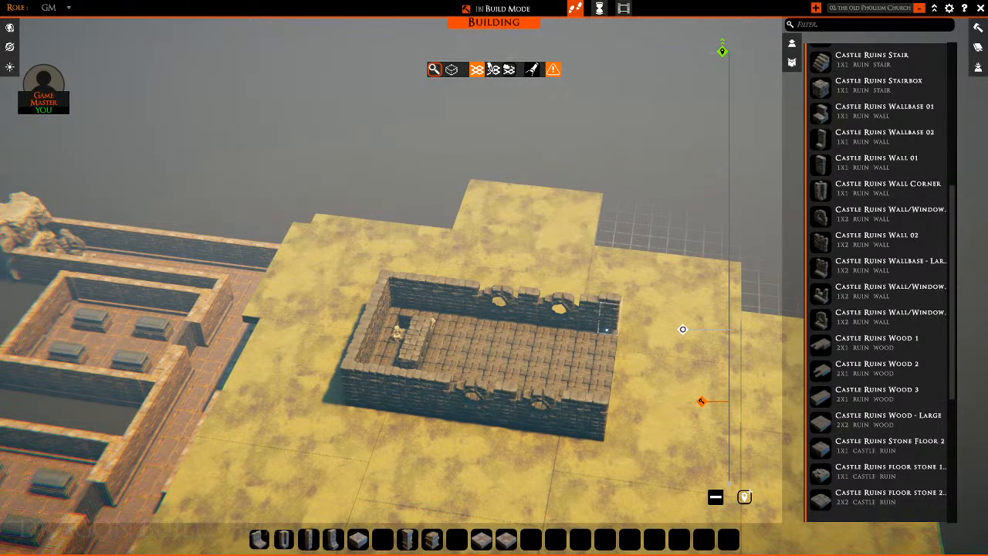
# Close the front end with Castle Ruins Wall 01 around a one-tile doorway, and lay a 3x2 stone tile landing outside it
pyautogui.click(603, 340)
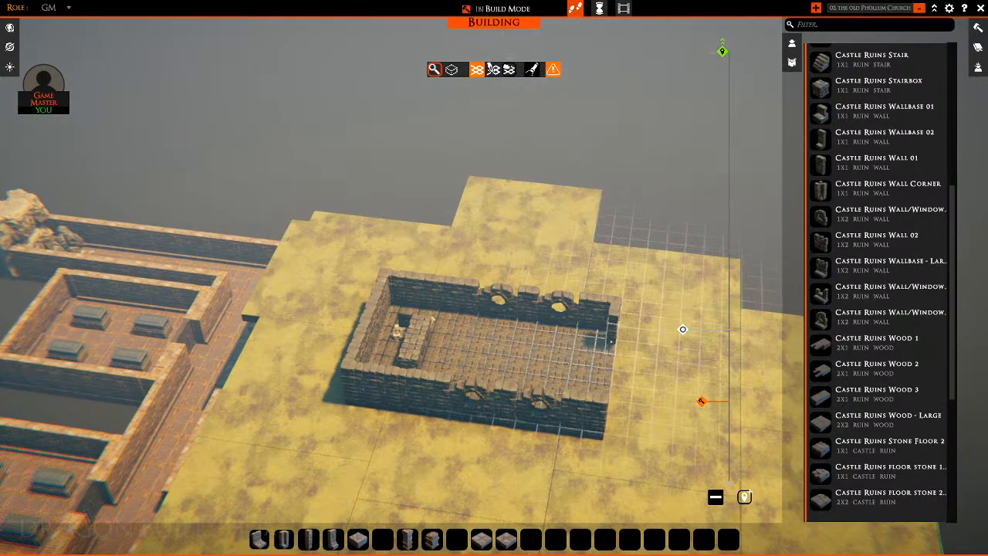
pyautogui.moveTo(614, 334); pyautogui.dragTo(363, 369, button='middle')
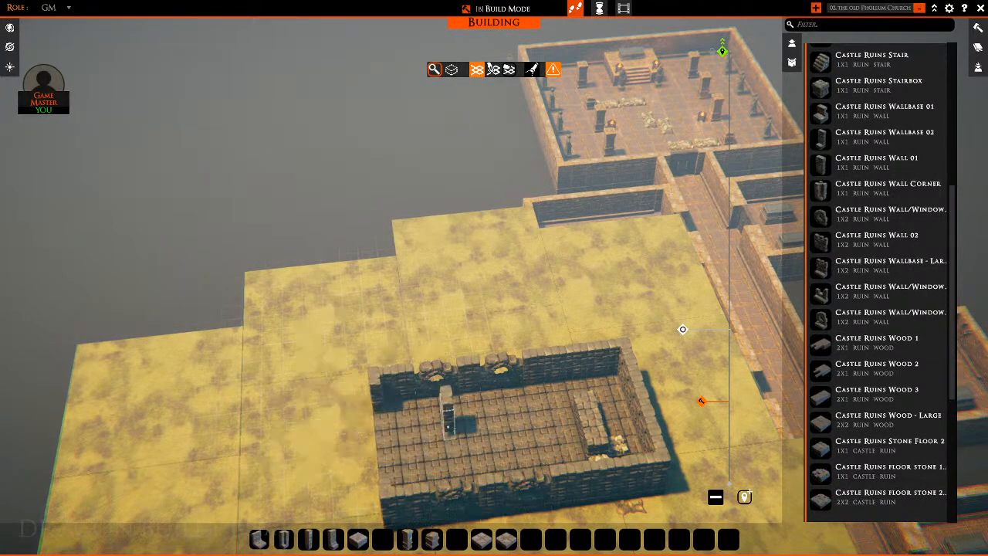
pyautogui.press('s')
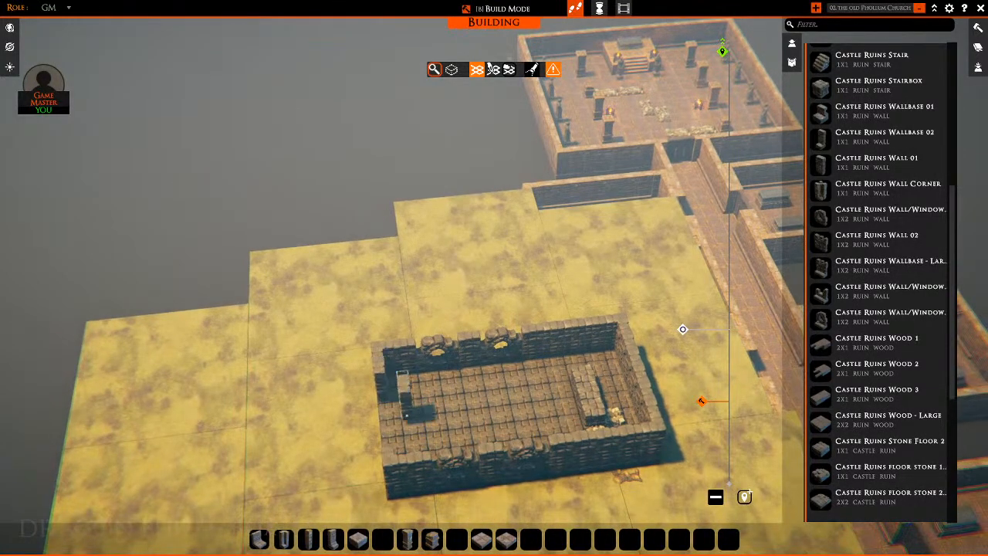
pyautogui.moveTo(404, 397); pyautogui.dragTo(541, 419, button='middle')
pyautogui.press('s')
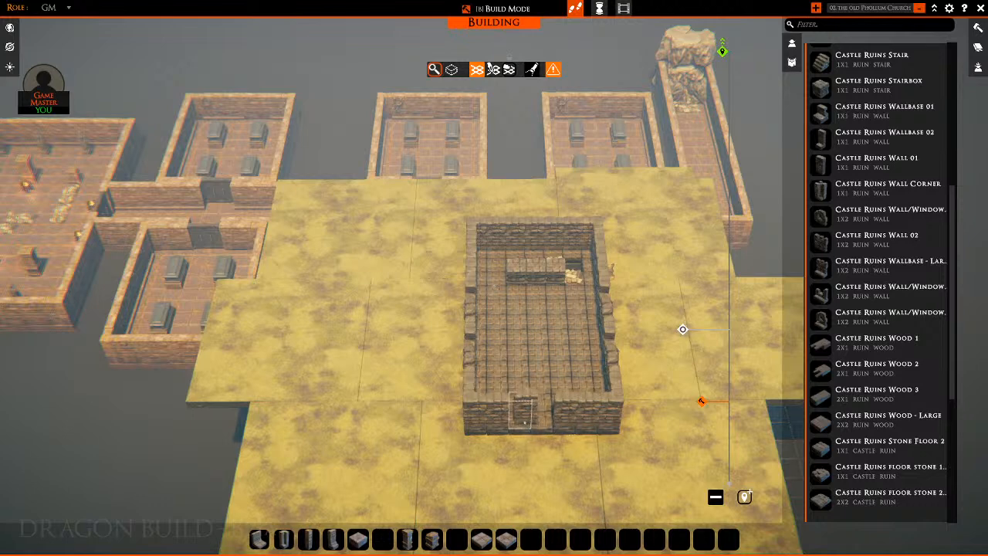
pyautogui.click(519, 417)
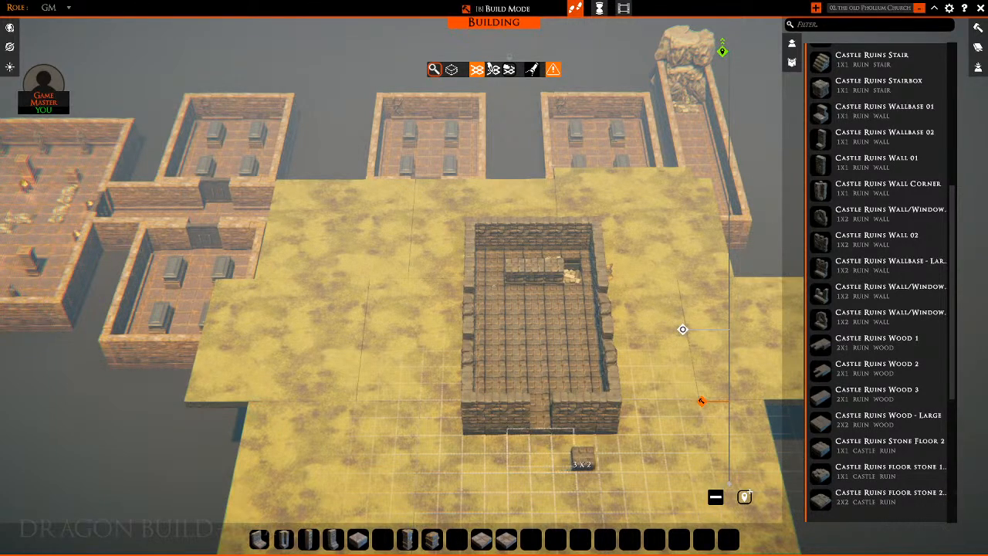
pyautogui.click(541, 448)
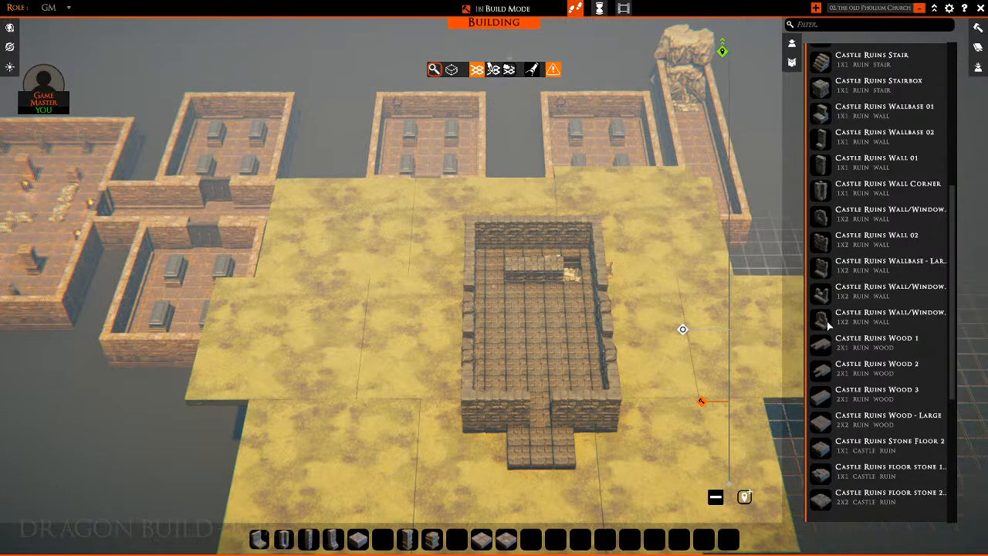
# Enclose the landing outside the doorway with Castle Ruins wall and Wall Corner pieces, leaving a one-tile opening at its front
pyautogui.click(821, 189)
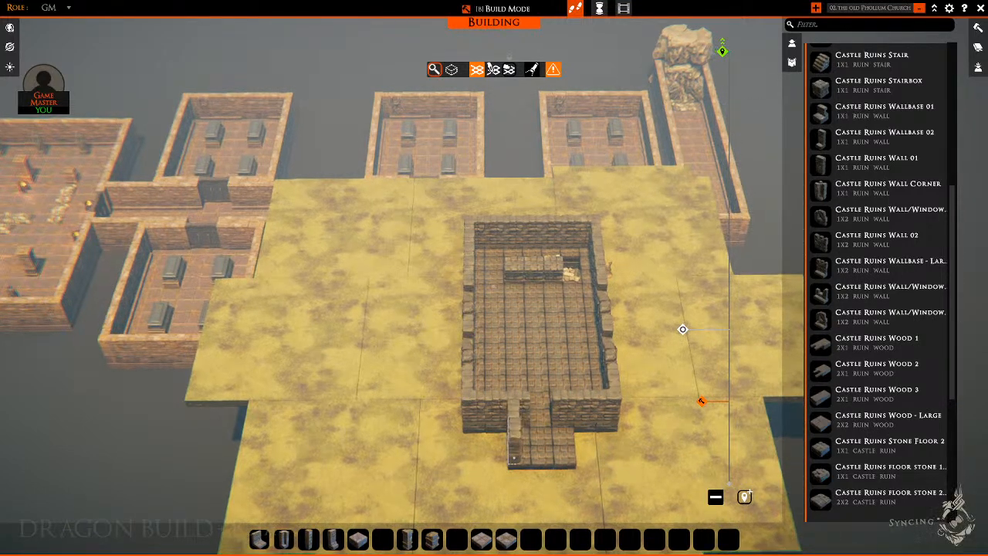
pyautogui.click(513, 423)
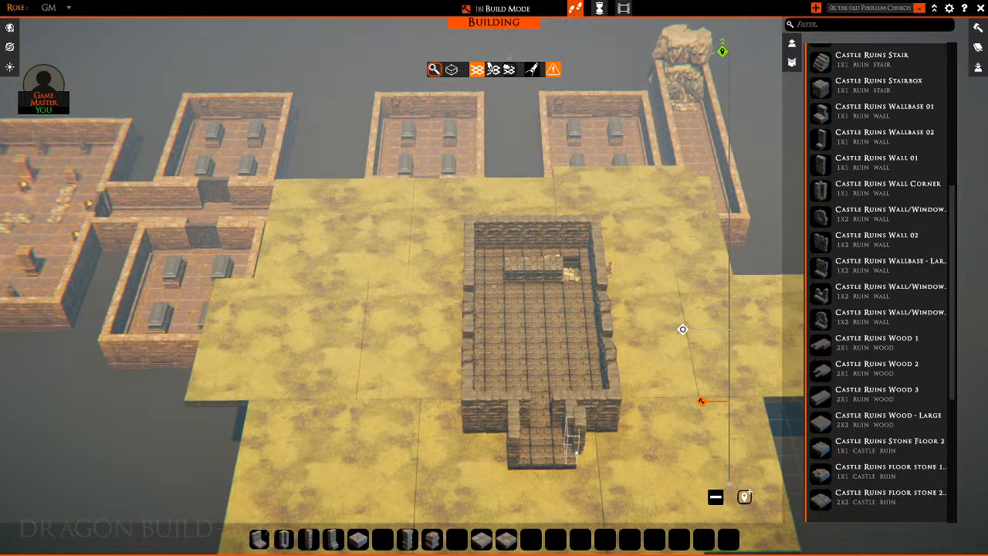
pyautogui.click(553, 460)
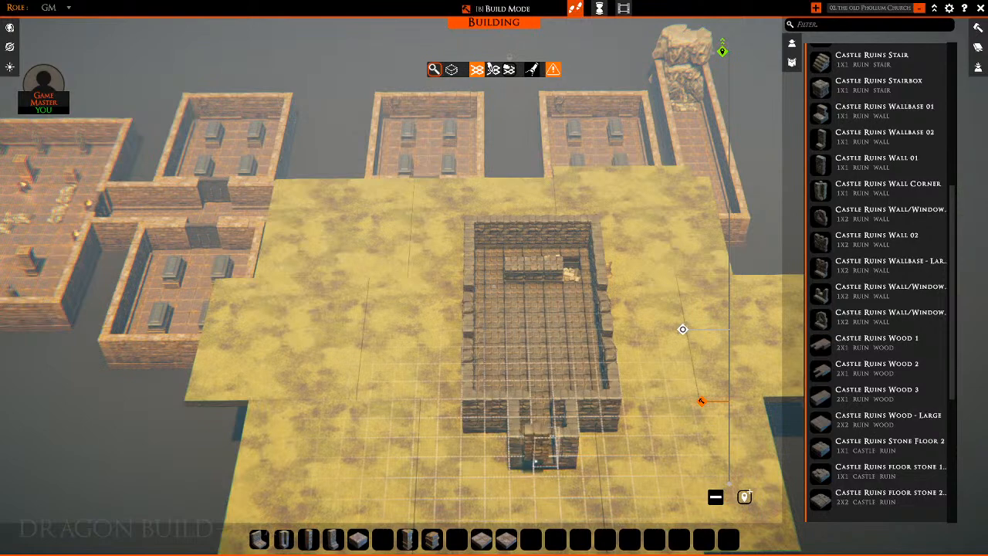
pyautogui.click(524, 462)
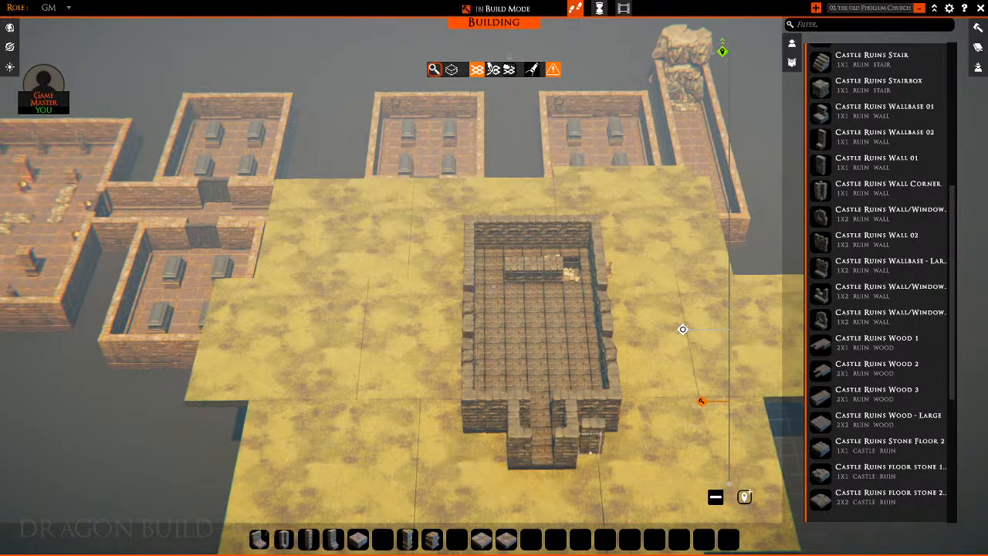
pyautogui.press('d')
pyautogui.rightClick(617, 434)
pyautogui.press('s')
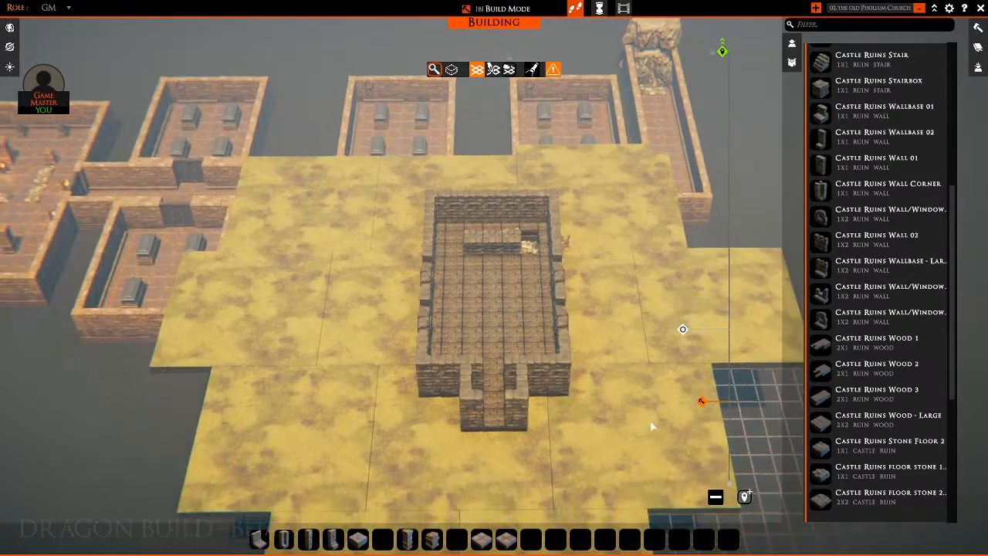
pyautogui.moveTo(652, 426); pyautogui.dragTo(626, 381, button='middle')
pyautogui.scroll(4, 857, 266)
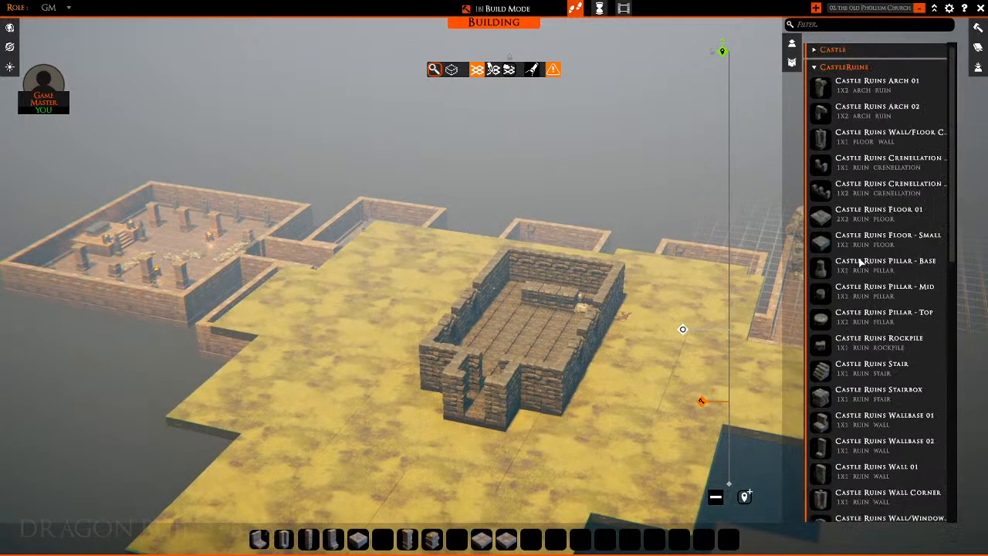
pyautogui.click(828, 370)
pyautogui.press('d')
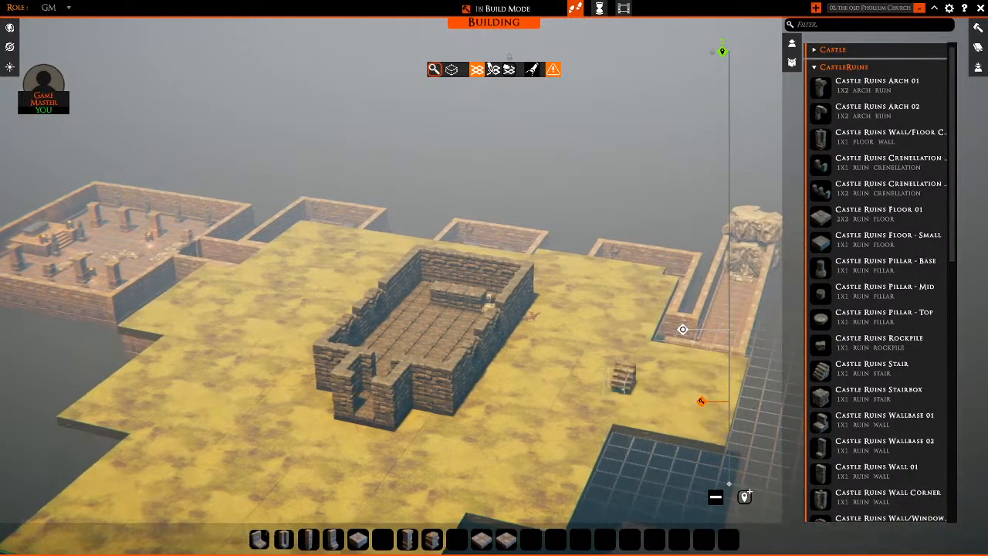
pyautogui.press('s')
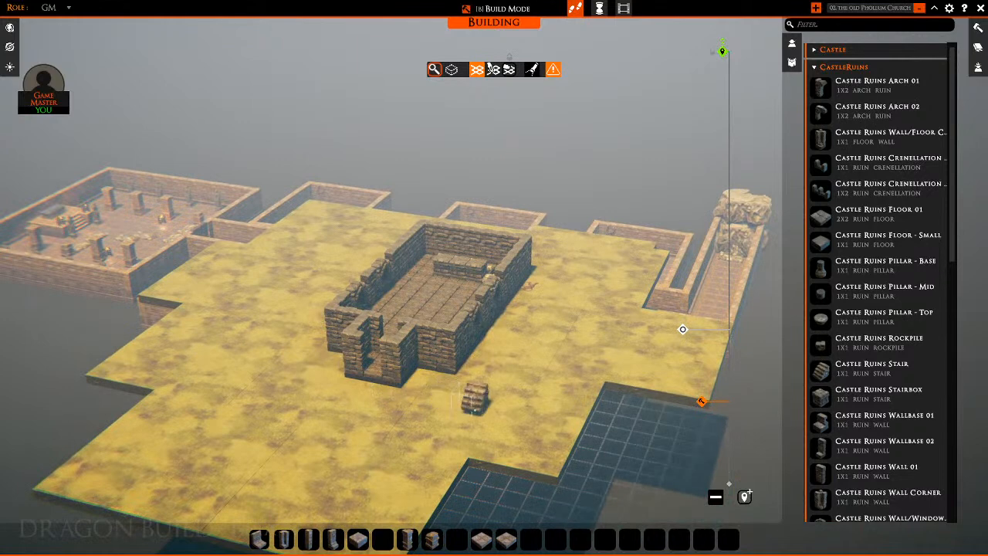
pyautogui.press('s')
pyautogui.rightClick(698, 405)
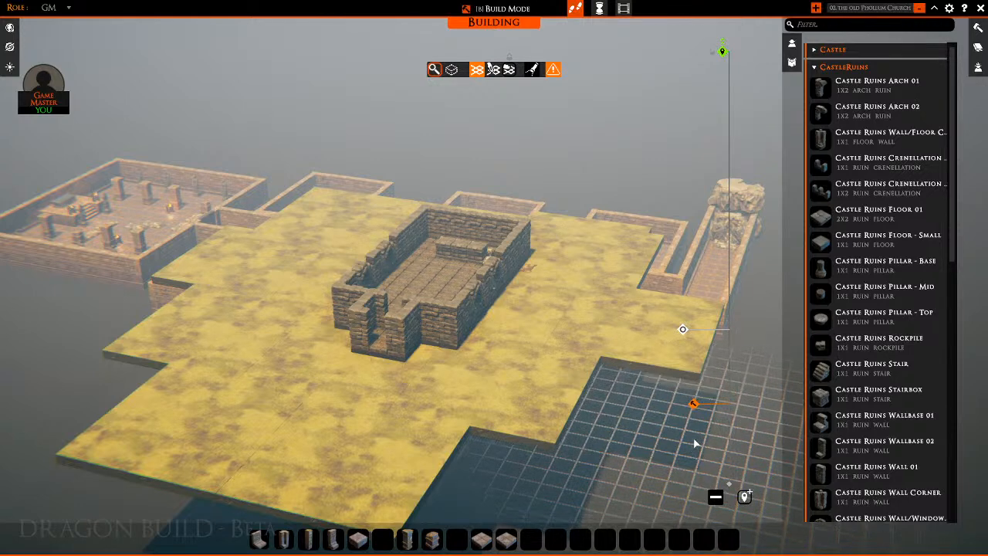
# Place one 1x1 Castle Ruins Stair on the grass directly in front of the porch opening
pyautogui.click(828, 376)
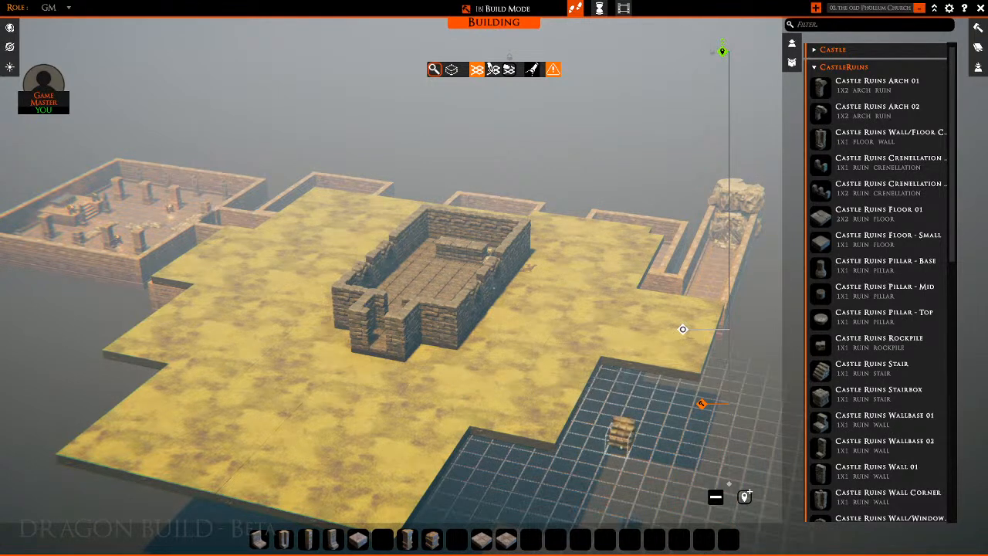
pyautogui.click(375, 355)
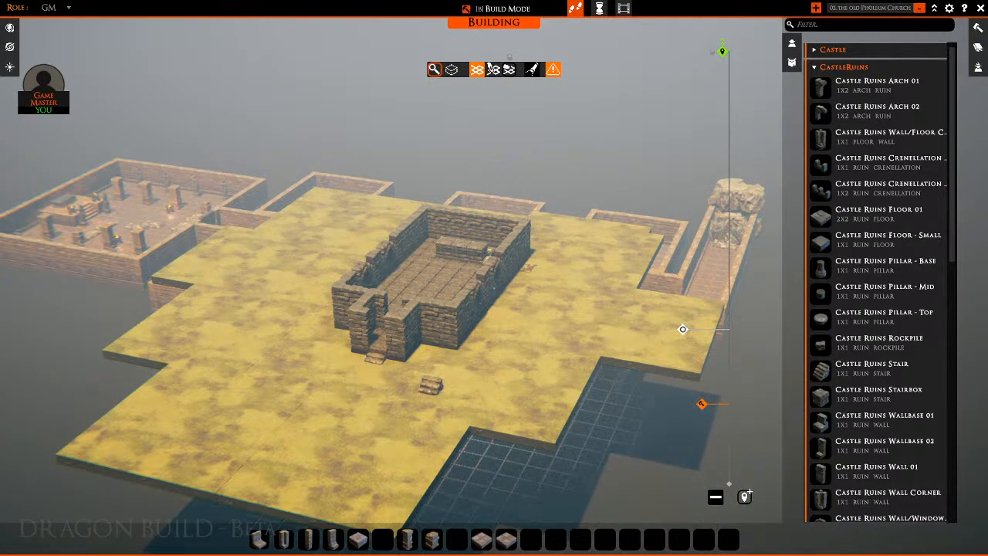
pyautogui.rightClick(621, 392)
pyautogui.moveTo(480, 375); pyautogui.dragTo(583, 385, button='middle')
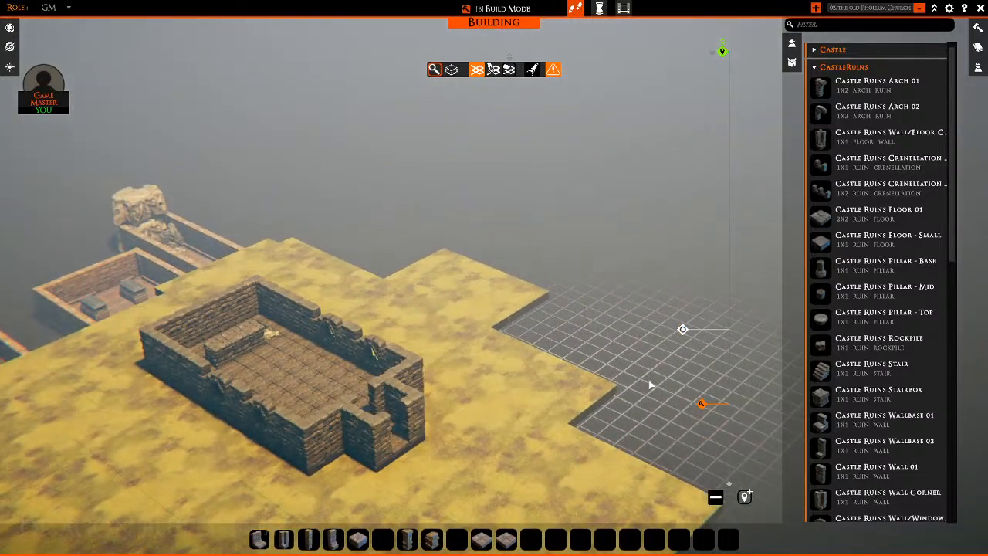
pyautogui.press('d')
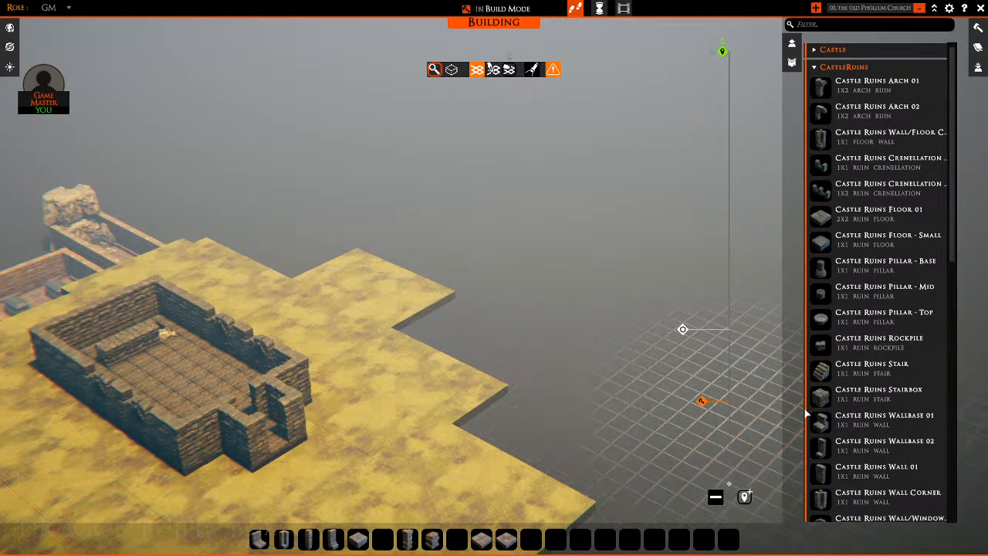
pyautogui.press('d')
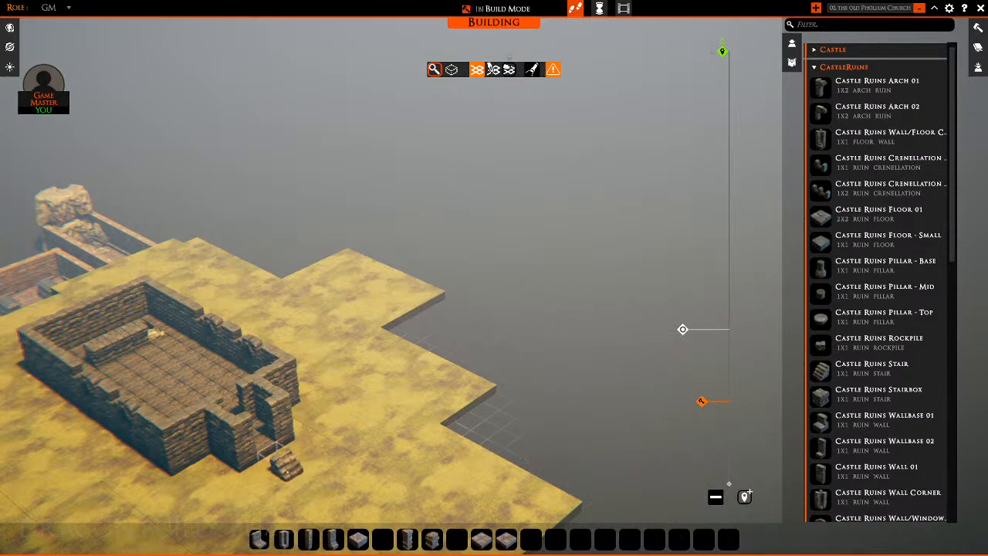
pyautogui.moveTo(517, 412); pyautogui.dragTo(717, 398, button='middle')
pyautogui.moveTo(673, 319); pyautogui.dragTo(572, 330, button='middle')
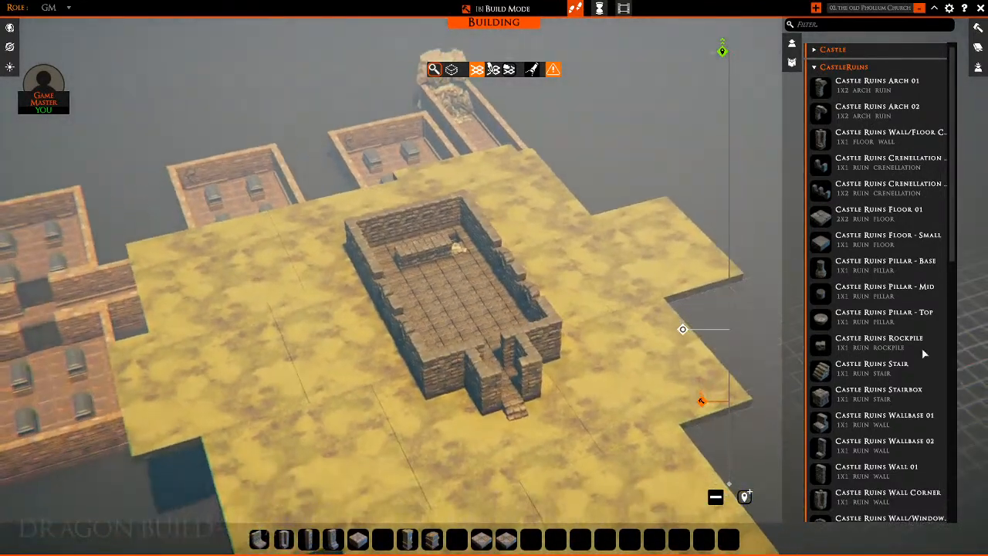
# Place a 1x1 Door - Dungeon in the porch's front opening, rotated to face the stair
pyautogui.click(814, 67)
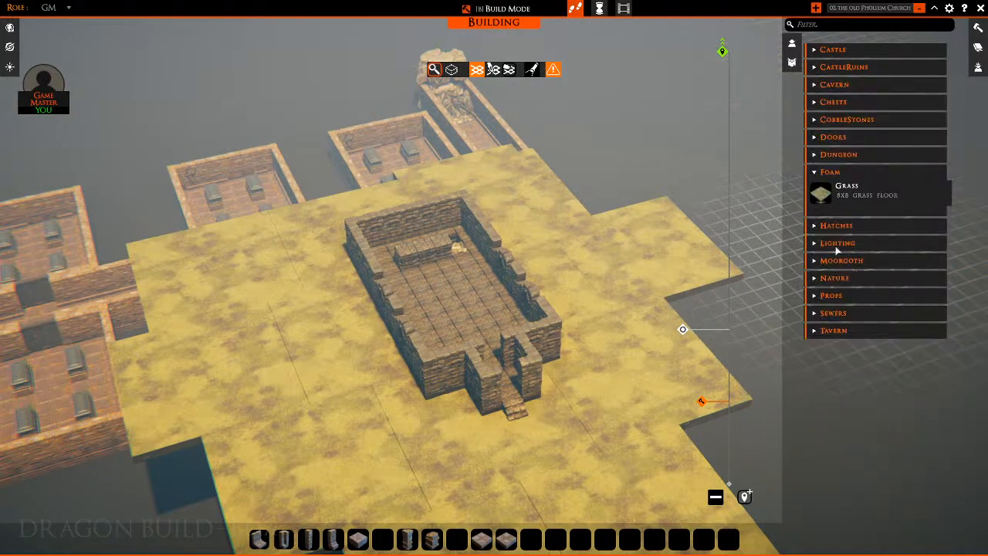
pyautogui.click(814, 137)
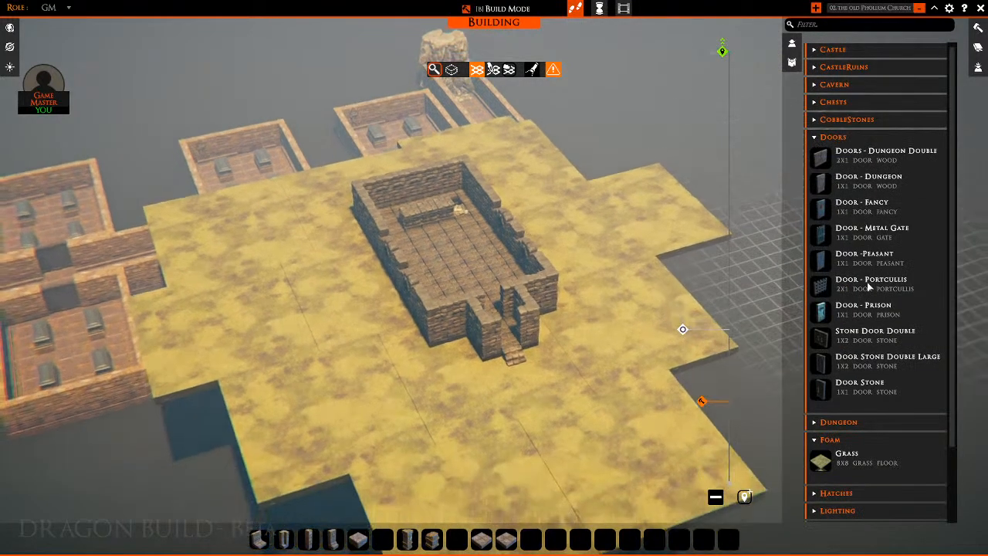
pyautogui.moveTo(699, 284); pyautogui.dragTo(553, 255, button='middle')
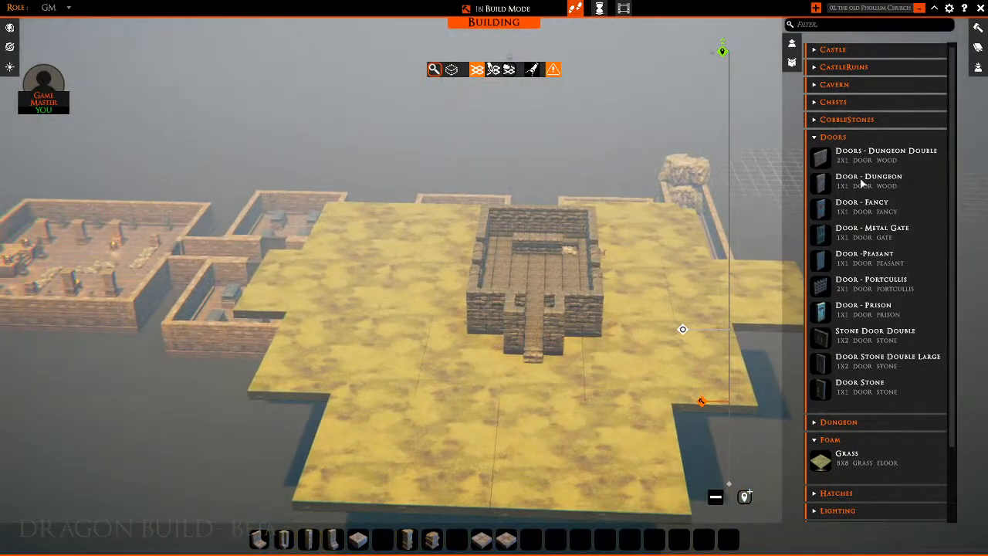
pyautogui.moveTo(447, 434); pyautogui.dragTo(502, 432, button='middle')
pyautogui.press('r')
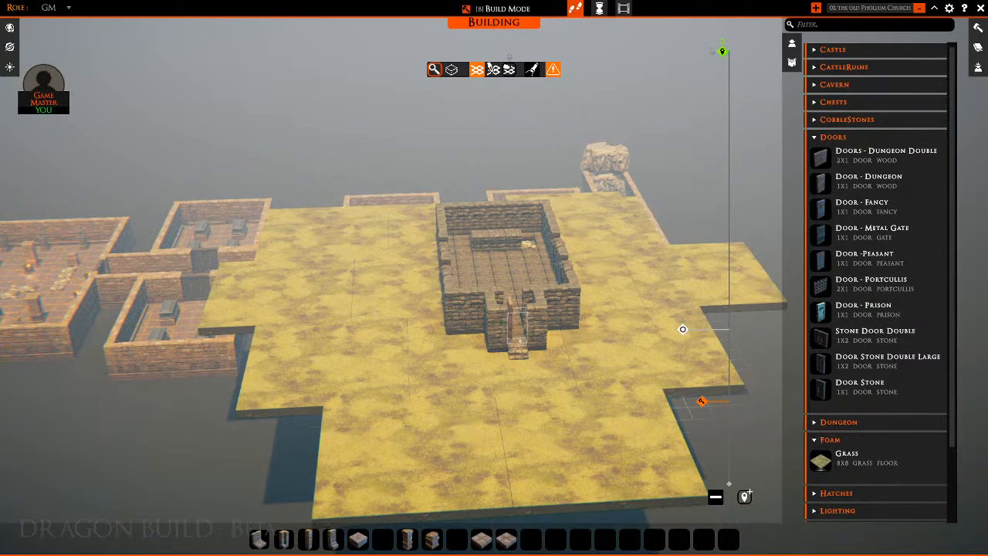
pyautogui.click(517, 330)
pyautogui.moveTo(664, 344); pyautogui.dragTo(465, 383, button='middle')
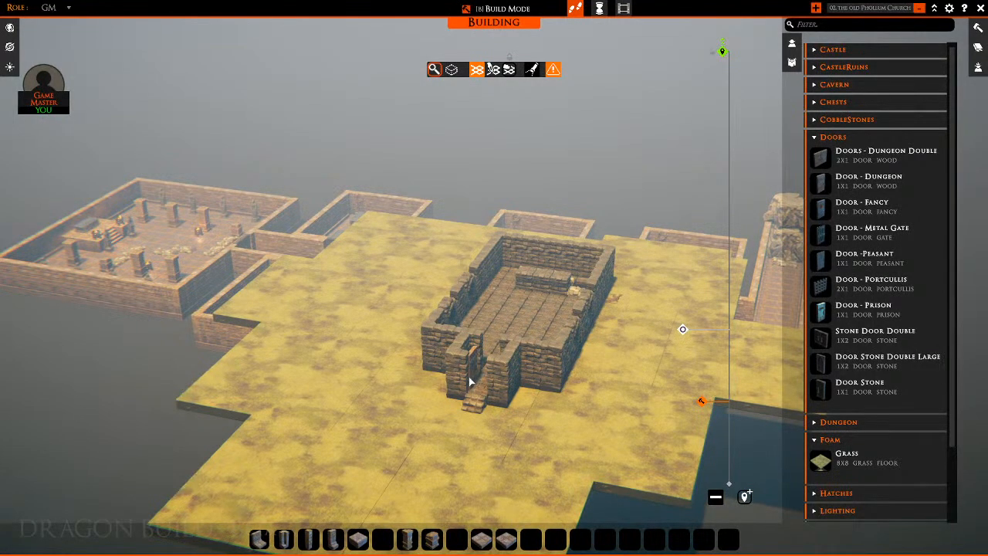
pyautogui.click(478, 327)
pyautogui.moveTo(498, 351); pyautogui.dragTo(575, 441, button='middle')
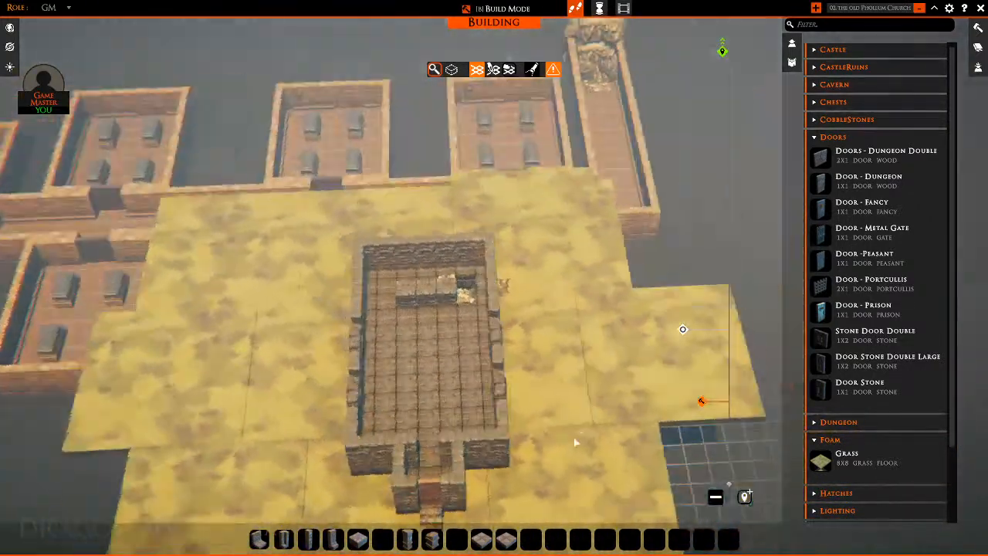
# Place seven Bench - Shabby props crosswise on the church floor in two rows of four and three, leaving a central aisle
pyautogui.click(815, 137)
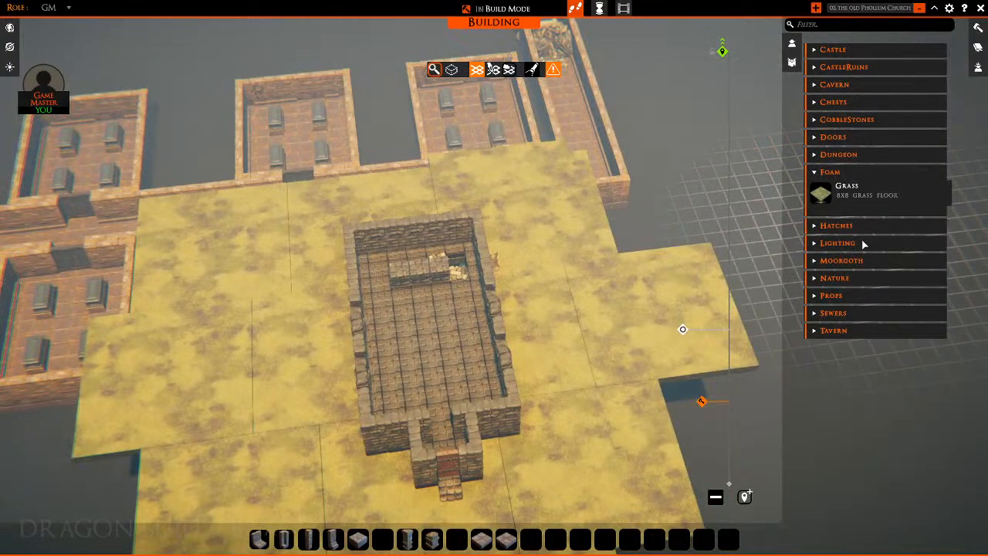
pyautogui.click(816, 173)
pyautogui.click(826, 260)
pyautogui.scroll(-10, 854, 283)
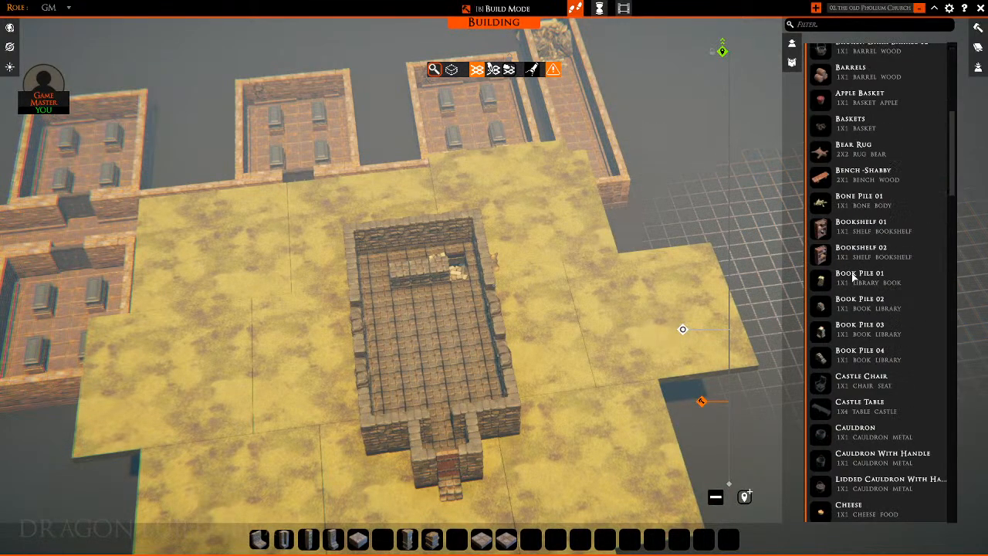
pyautogui.scroll(-15, 854, 284)
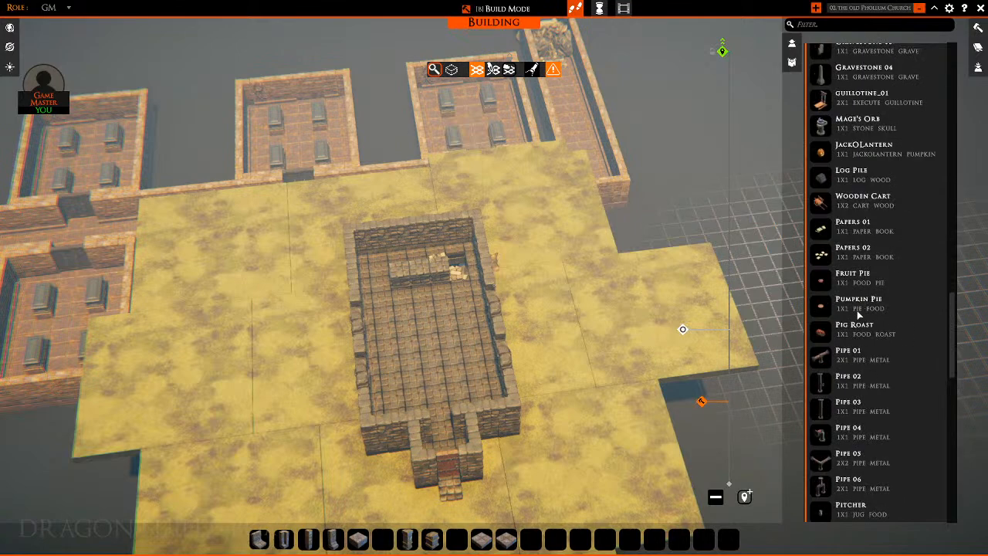
pyautogui.scroll(-8, 858, 333)
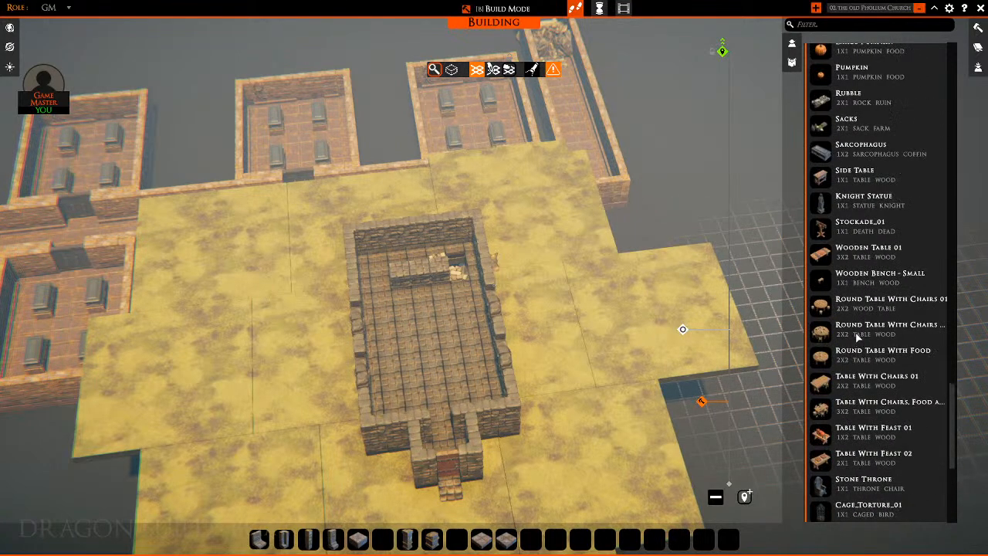
pyautogui.scroll(10, 857, 334)
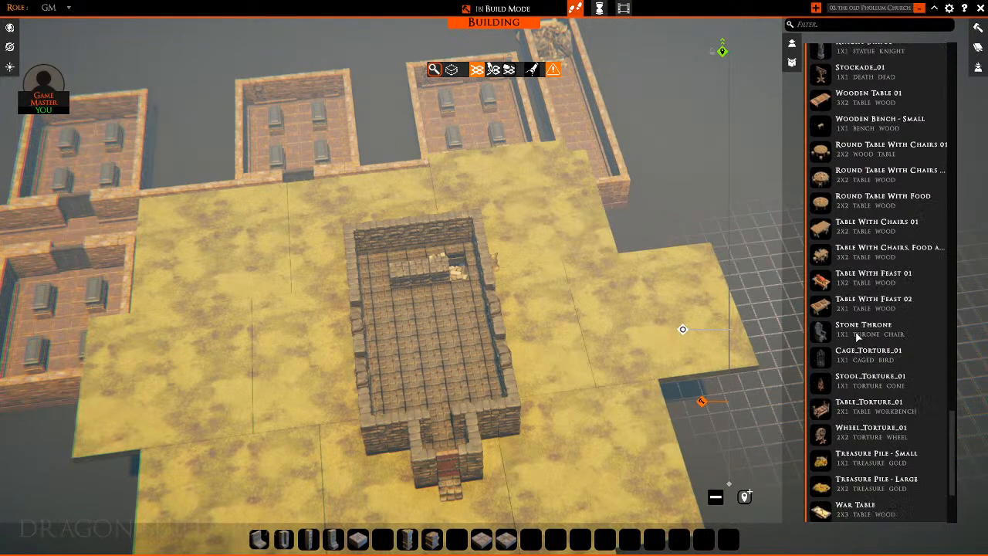
pyautogui.scroll(10, 857, 337)
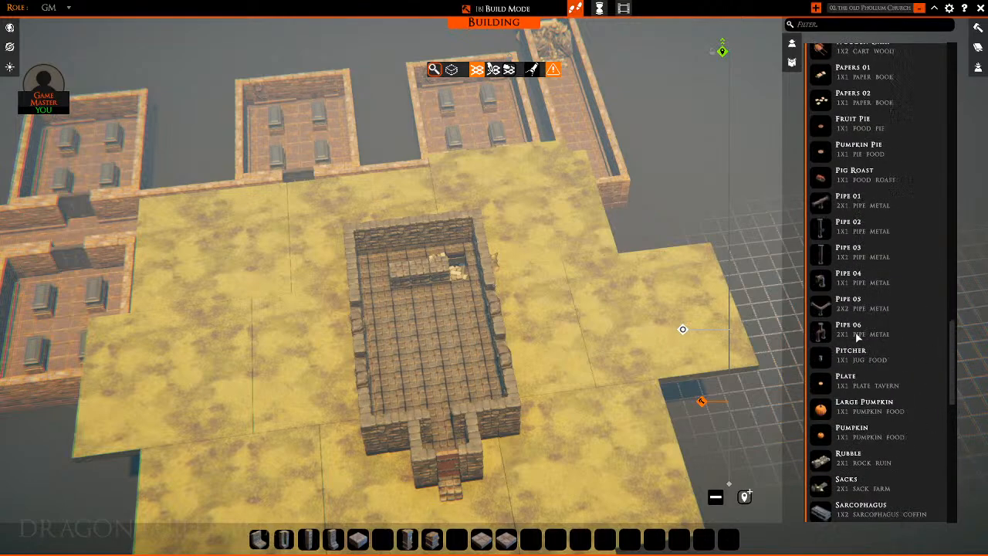
pyautogui.scroll(2, 857, 336)
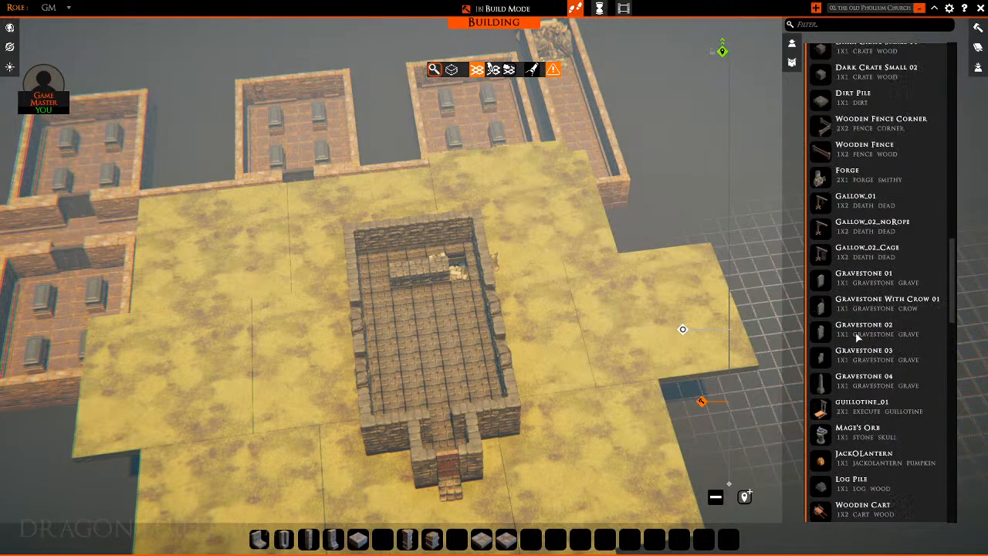
pyautogui.scroll(9, 856, 337)
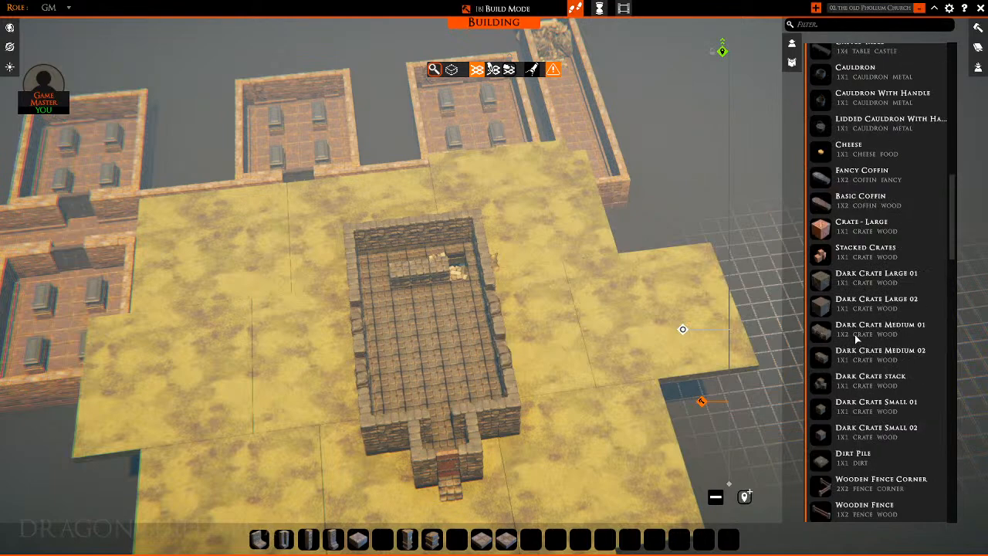
pyautogui.scroll(5, 855, 334)
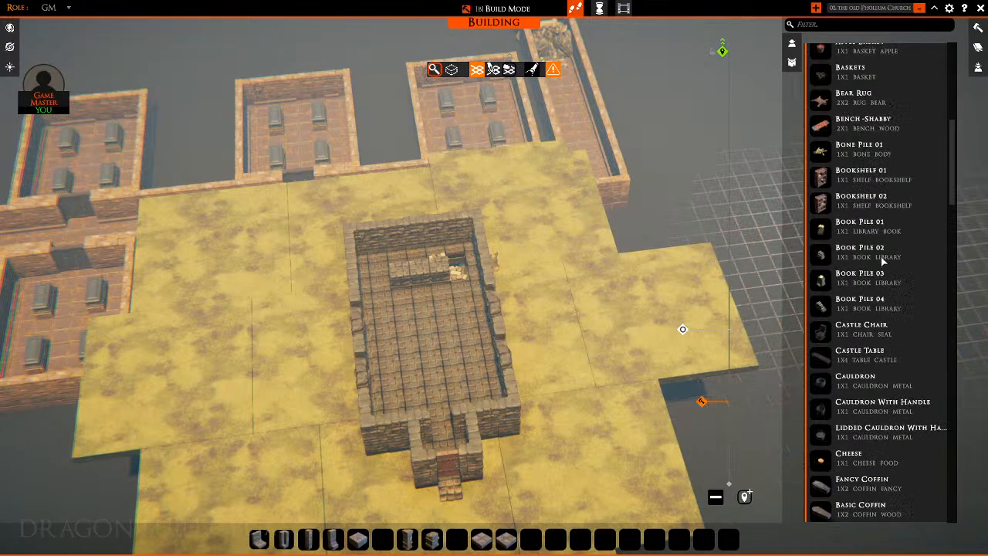
pyautogui.scroll(2, 885, 268)
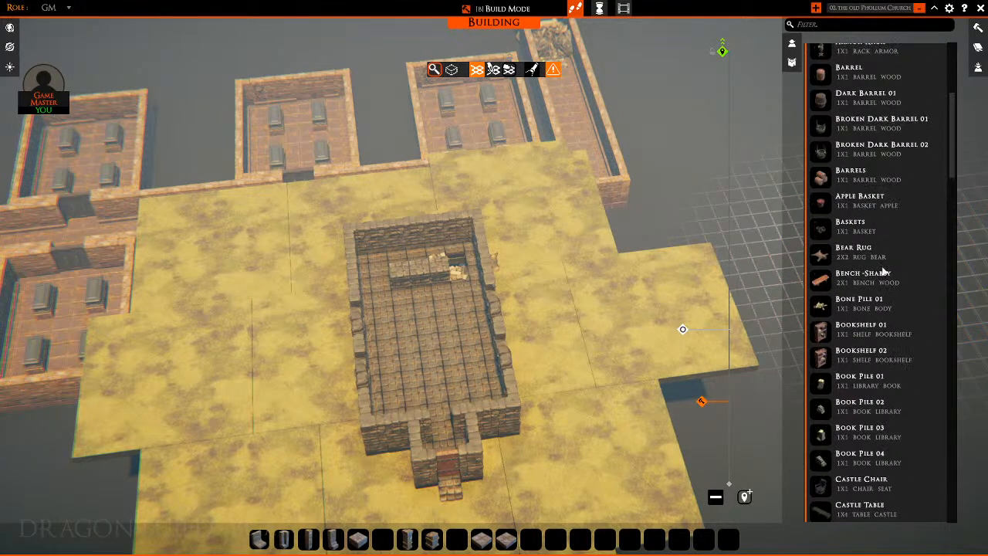
pyautogui.click(846, 283)
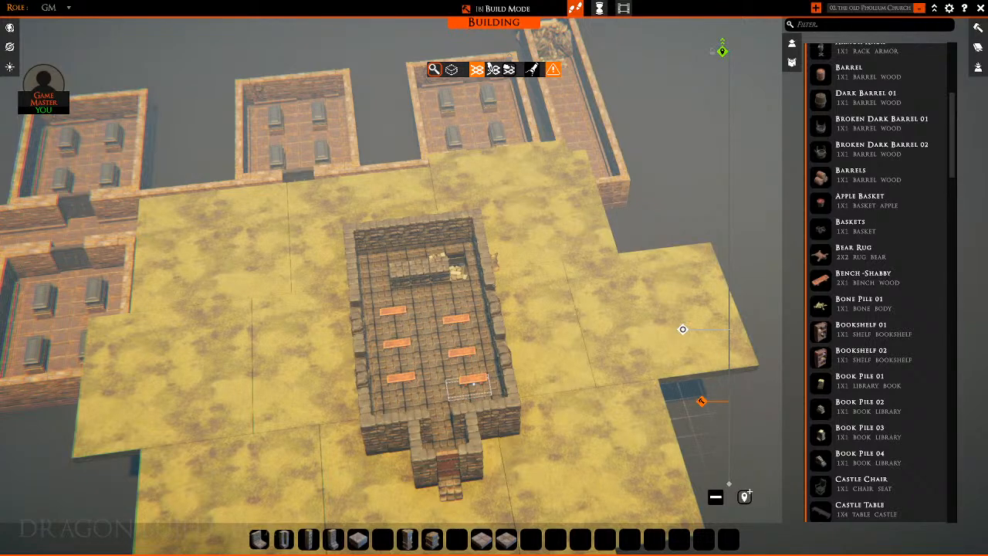
pyautogui.moveTo(441, 339); pyautogui.dragTo(512, 328, button='middle')
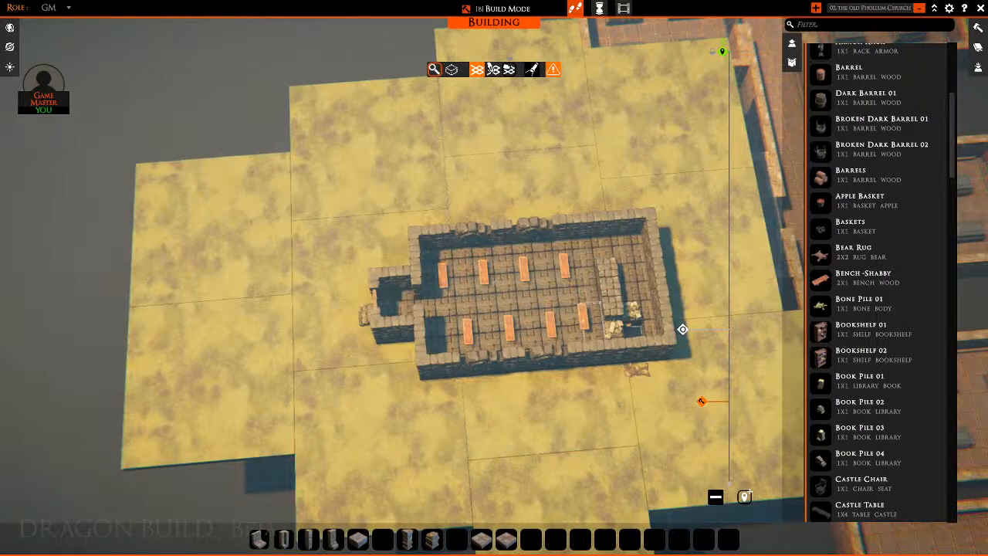
pyautogui.moveTo(591, 320); pyautogui.dragTo(876, 331, button='middle')
pyautogui.scroll(-5, 876, 330)
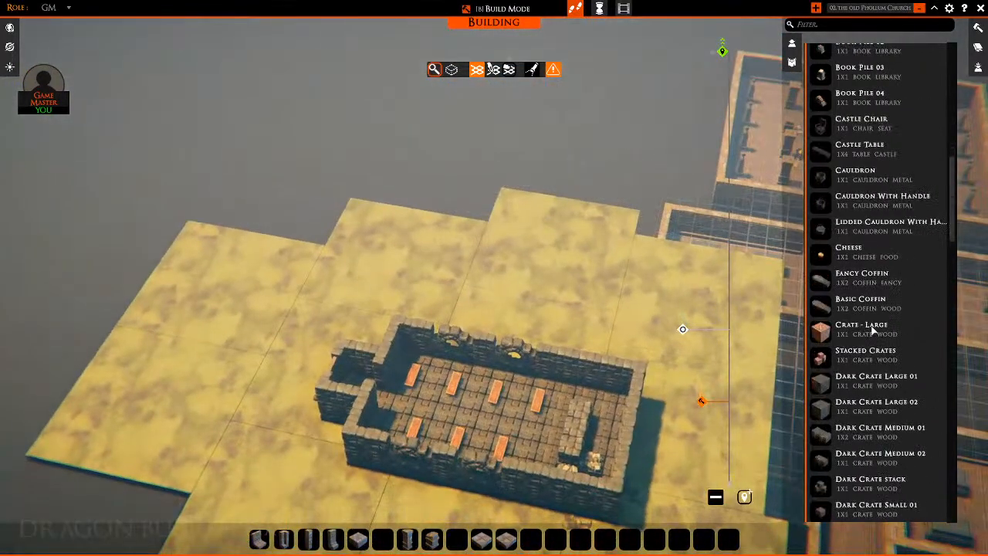
pyautogui.moveTo(498, 313); pyautogui.dragTo(567, 240, button='middle')
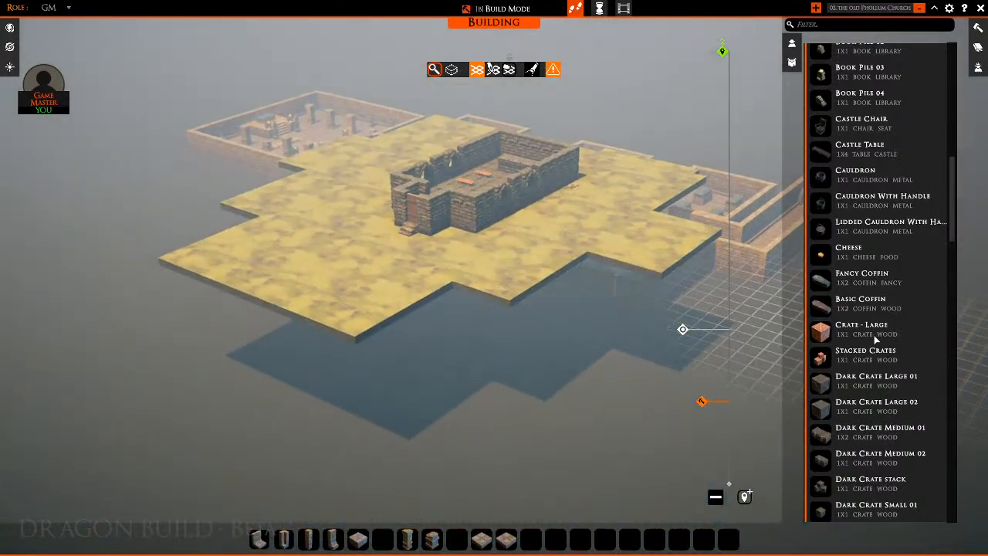
# Lay a row of 8x8 Grass foam slabs one step below the existing grass, along one long side of the church
pyautogui.scroll(10, 874, 335)
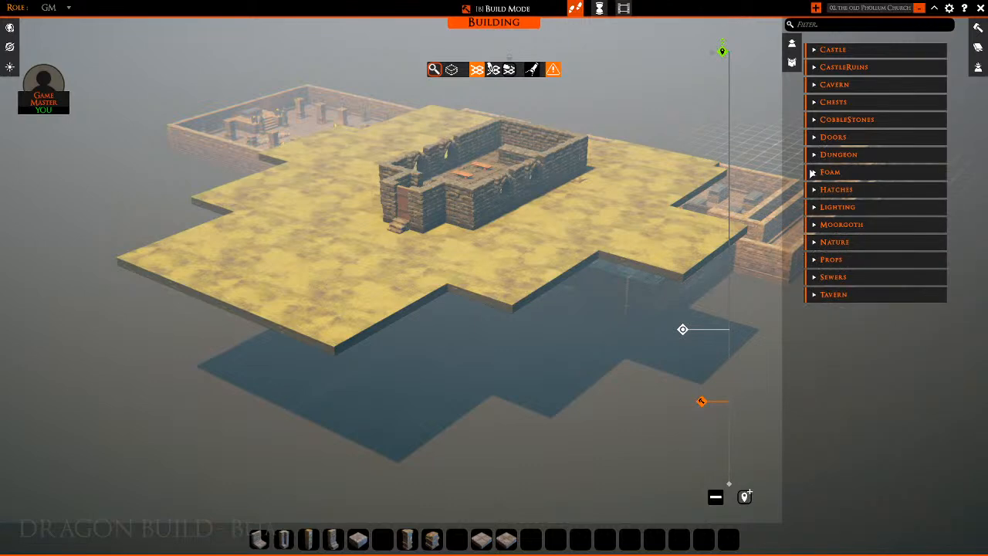
pyautogui.click(816, 172)
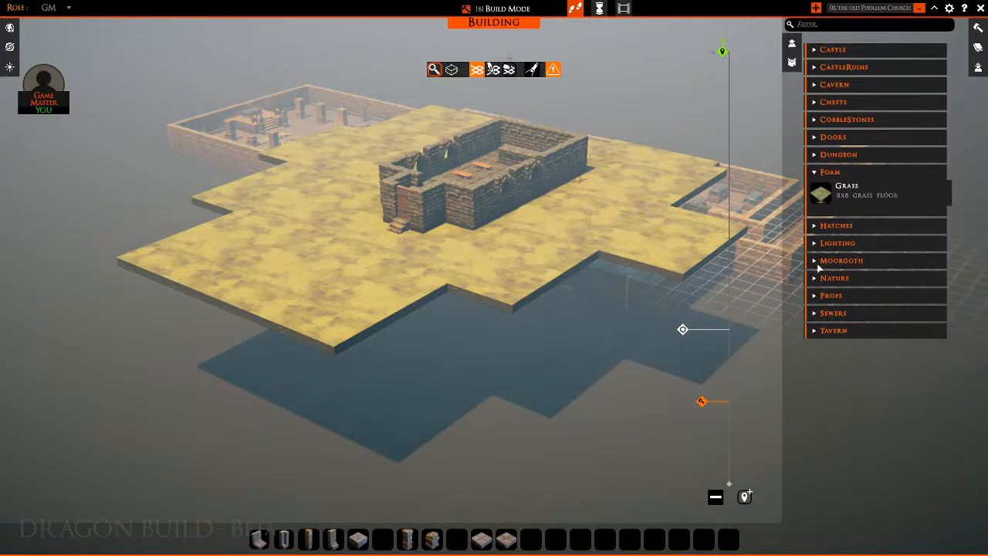
pyautogui.moveTo(824, 195); pyautogui.dragTo(440, 340)
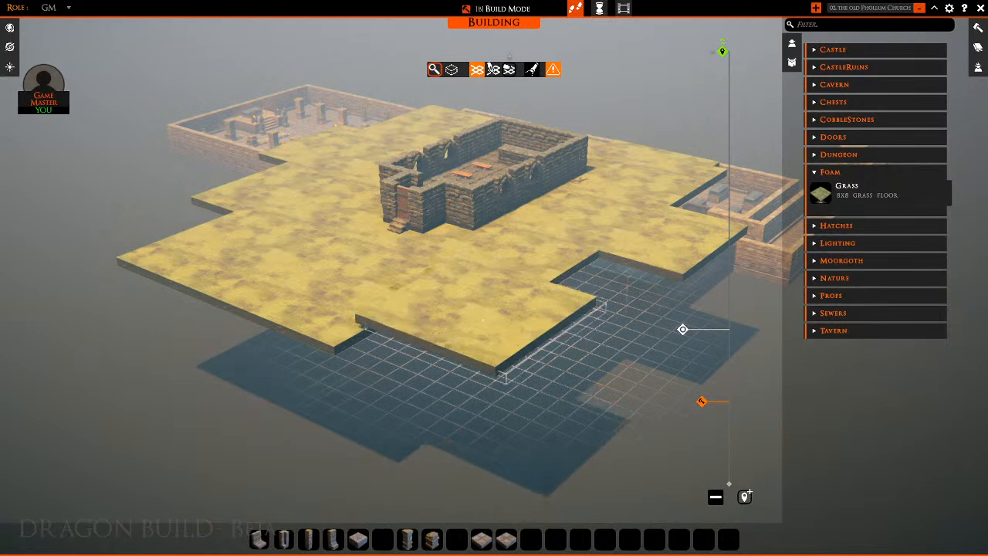
pyautogui.rightClick(468, 373)
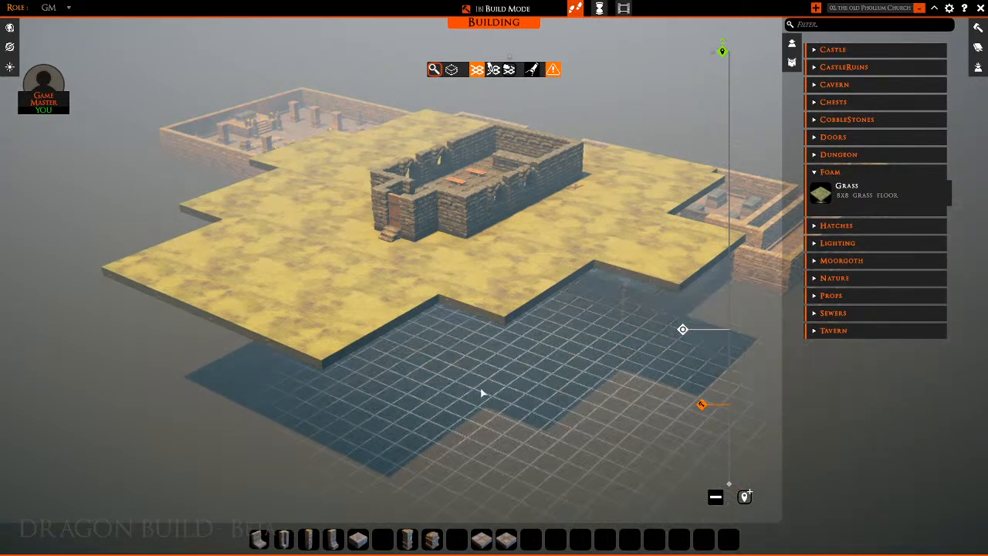
pyautogui.click(822, 197)
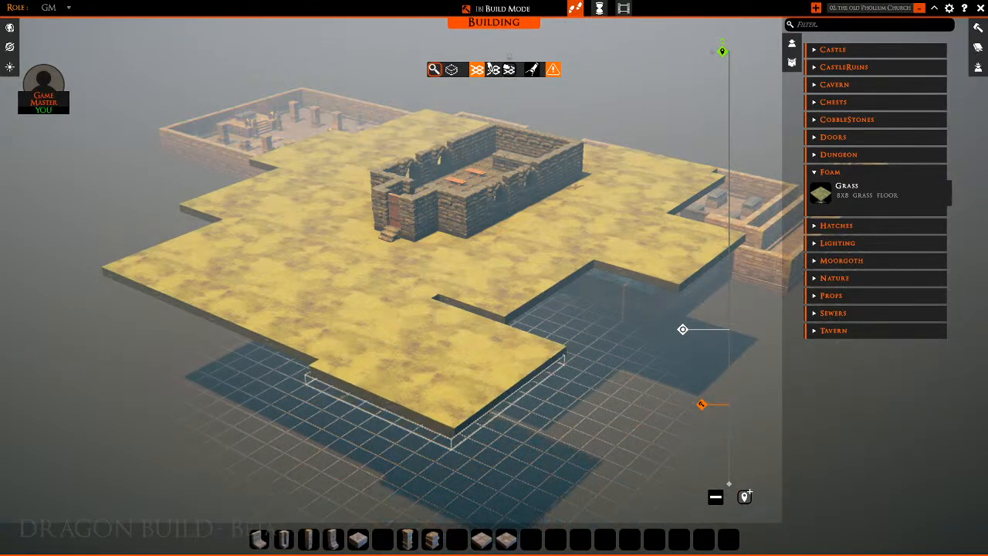
pyautogui.click(453, 373)
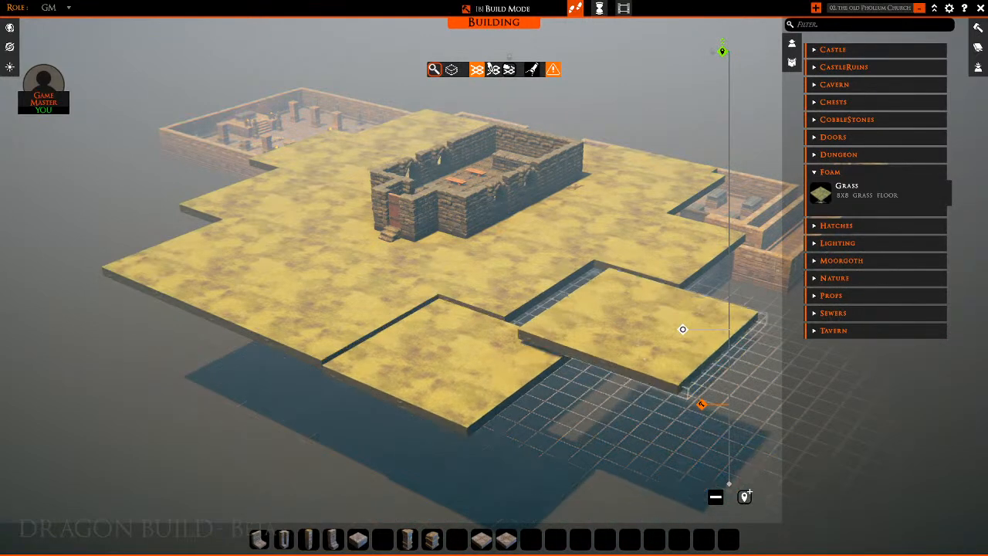
pyautogui.click(626, 323)
pyautogui.press('d')
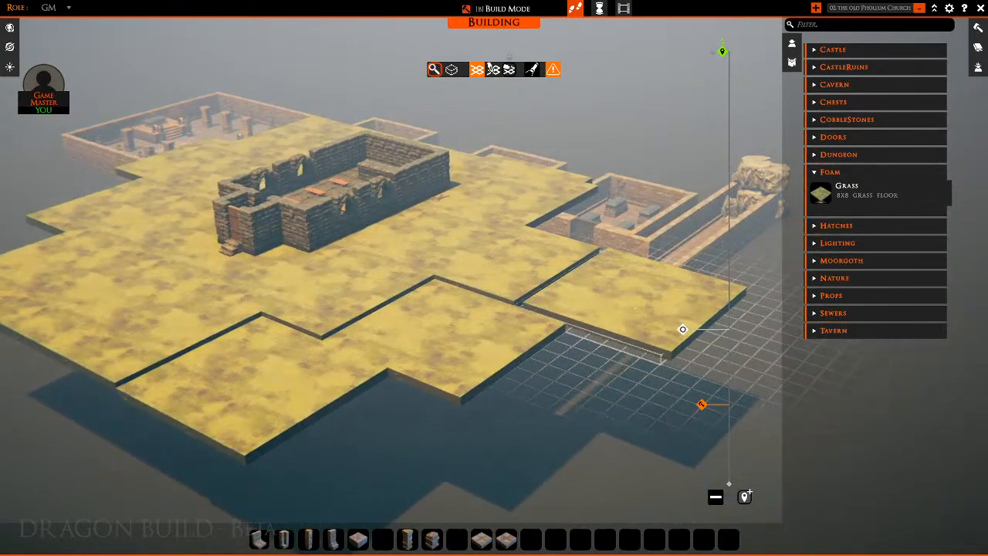
pyautogui.click(635, 307)
pyautogui.press('d')
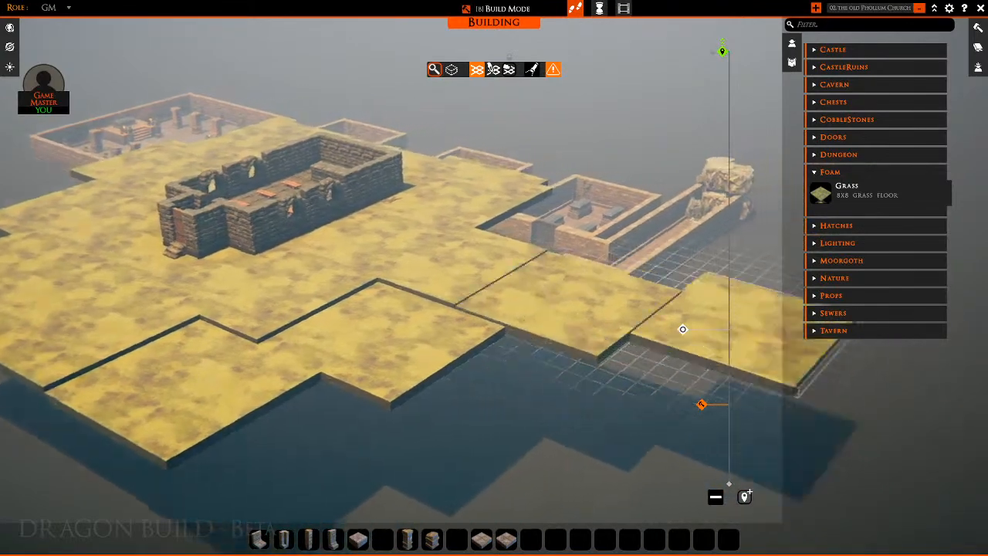
pyautogui.click(530, 276)
# Undo the stray slab and continue the lower Grass row around the corner towards the church's rear, above the crypt corridor
pyautogui.moveTo(529, 275); pyautogui.dragTo(432, 332, button='right')
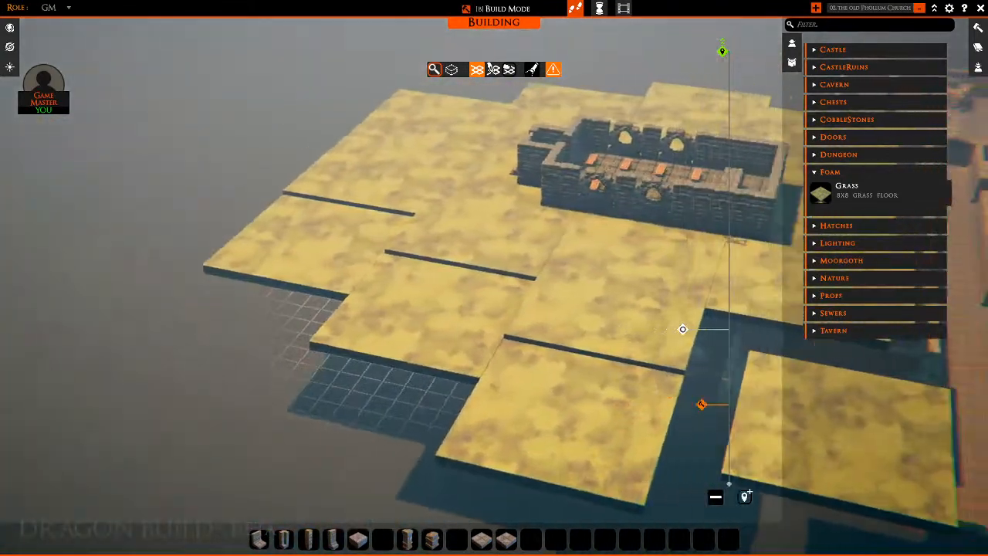
pyautogui.press('d')
pyautogui.hotkey('ctrl', 'z')
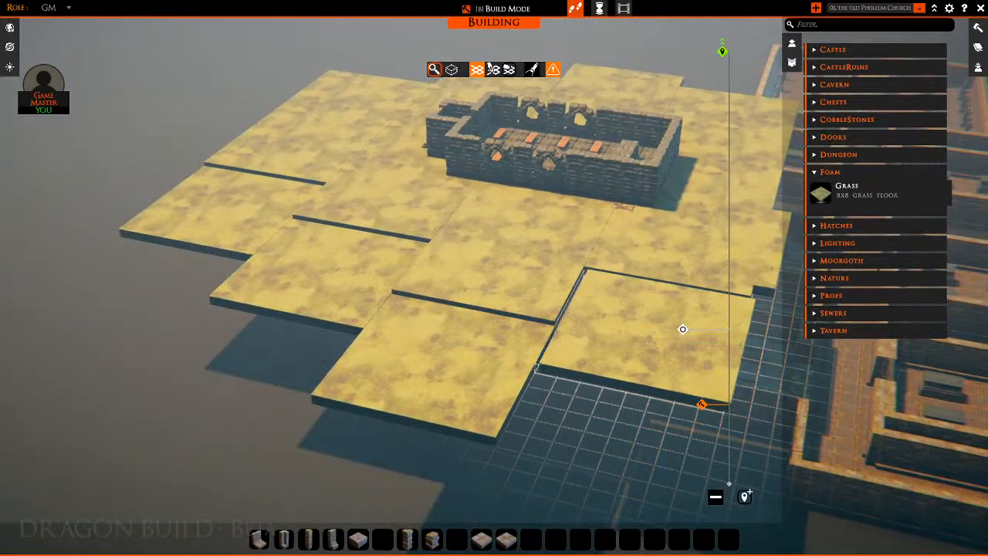
pyautogui.press('d')
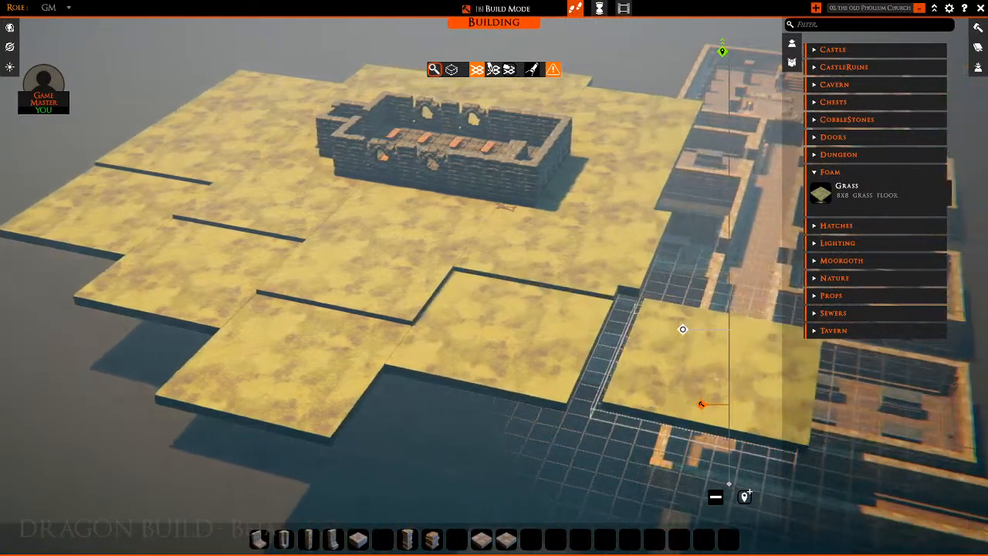
pyautogui.click(682, 329)
pyautogui.press('d')
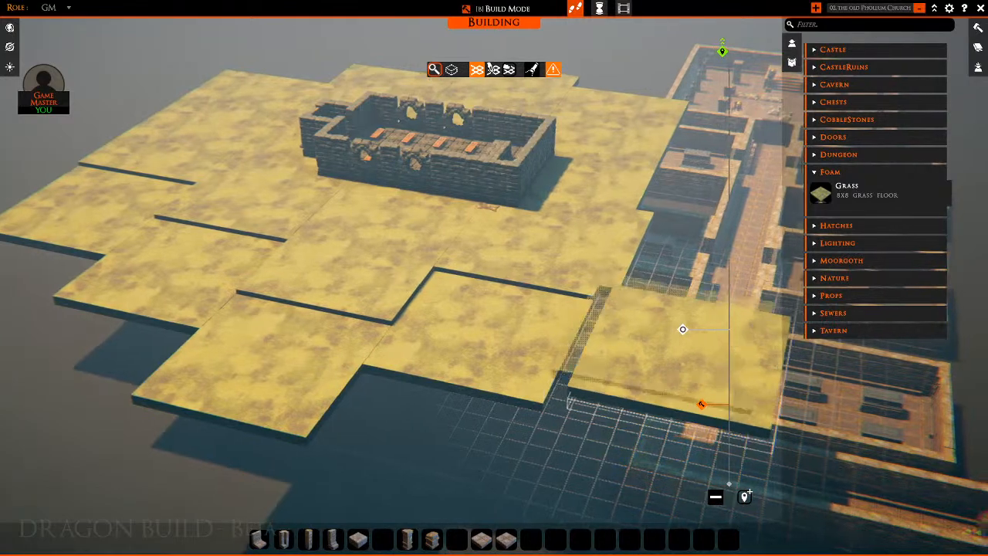
# Extend the lower row of 8x8 Grass slabs along the ground behind the church's rear wall to the next corner
pyautogui.press('w')
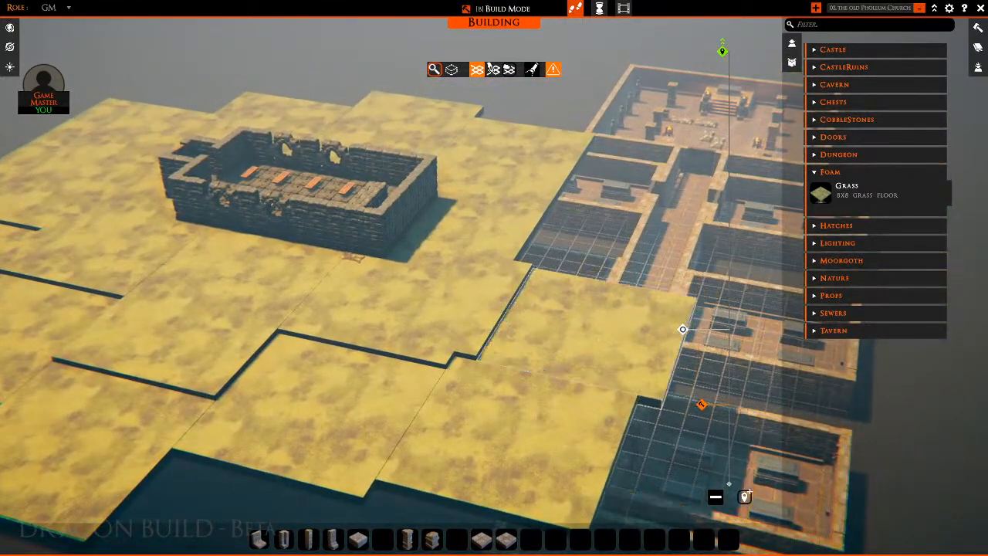
pyautogui.press('w')
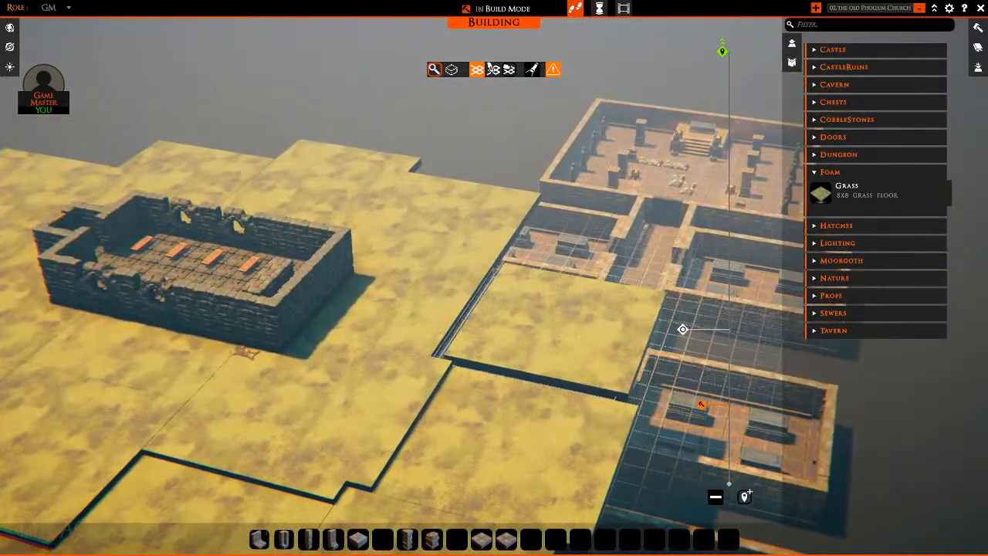
pyautogui.press('w')
pyautogui.press('q')
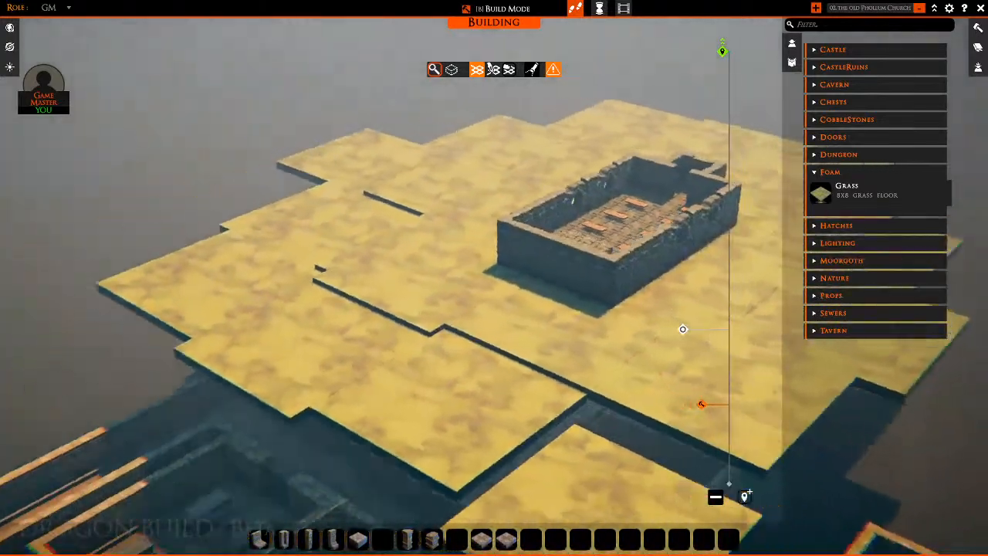
pyautogui.press('s')
pyautogui.press('d')
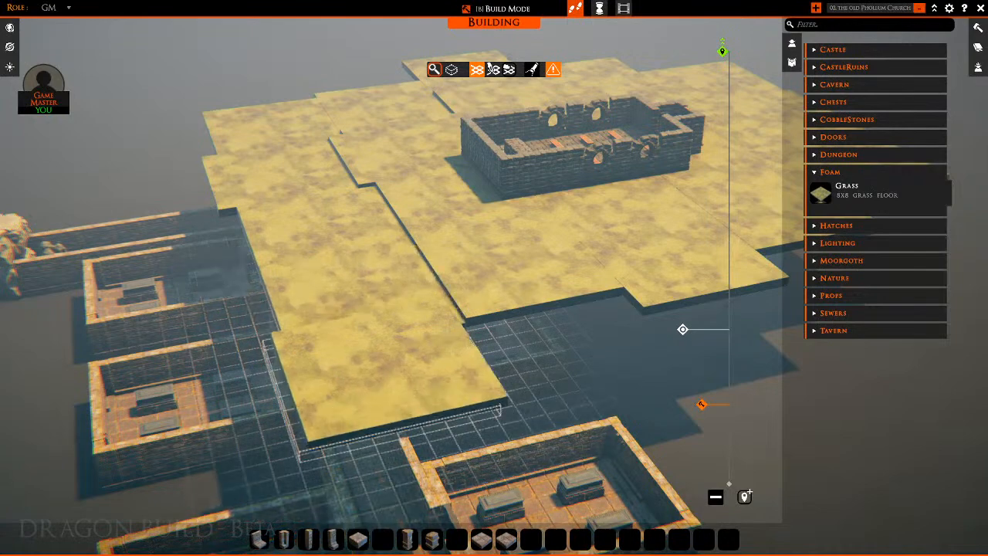
pyautogui.press('a')
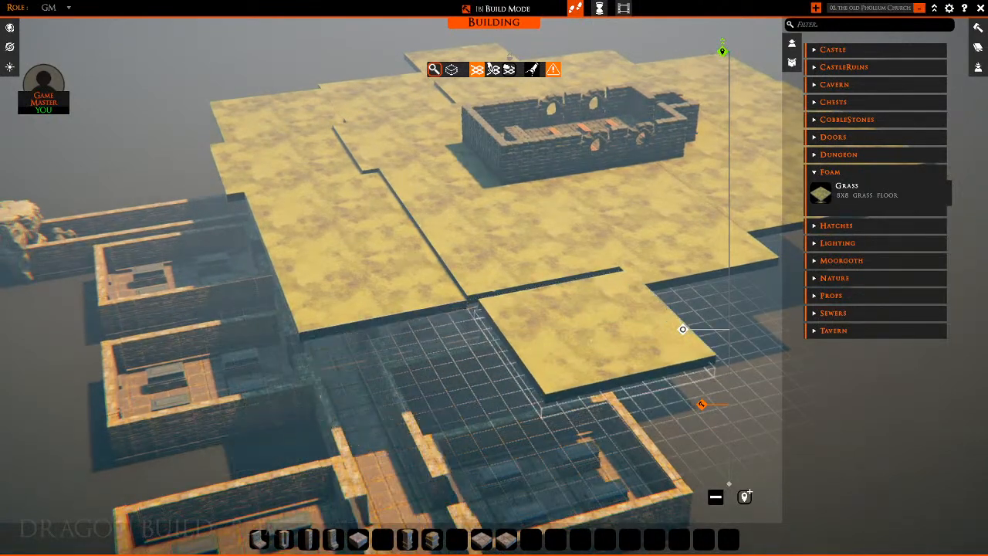
# Lay the lower row of 8x8 Grass slabs along the church's other long side, filling the notches up to the porch-side corner
pyautogui.click(590, 340)
pyautogui.press('d')
pyautogui.press('w')
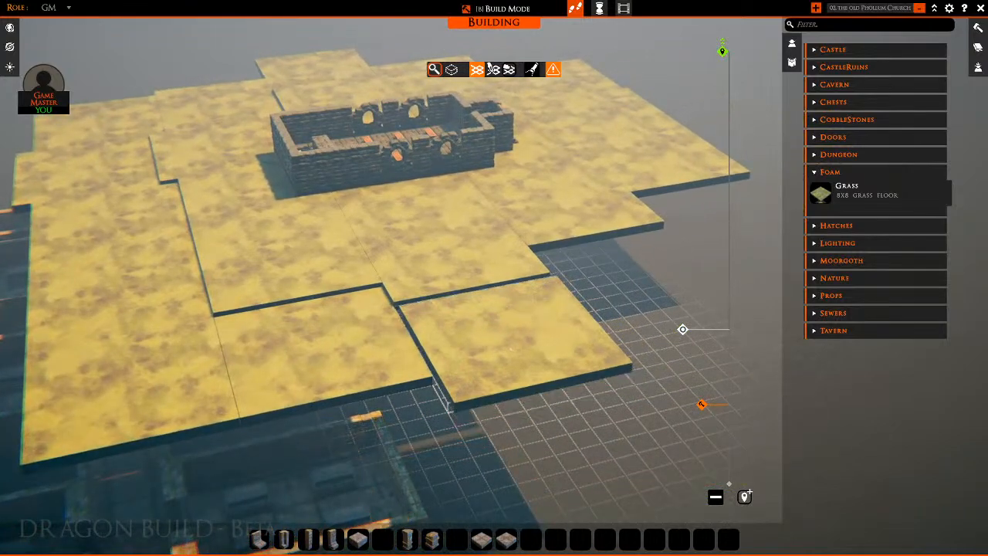
pyautogui.click(511, 346)
pyautogui.press('d')
pyautogui.moveTo(684, 329); pyautogui.dragTo(695, 452, button='right')
pyautogui.press('d')
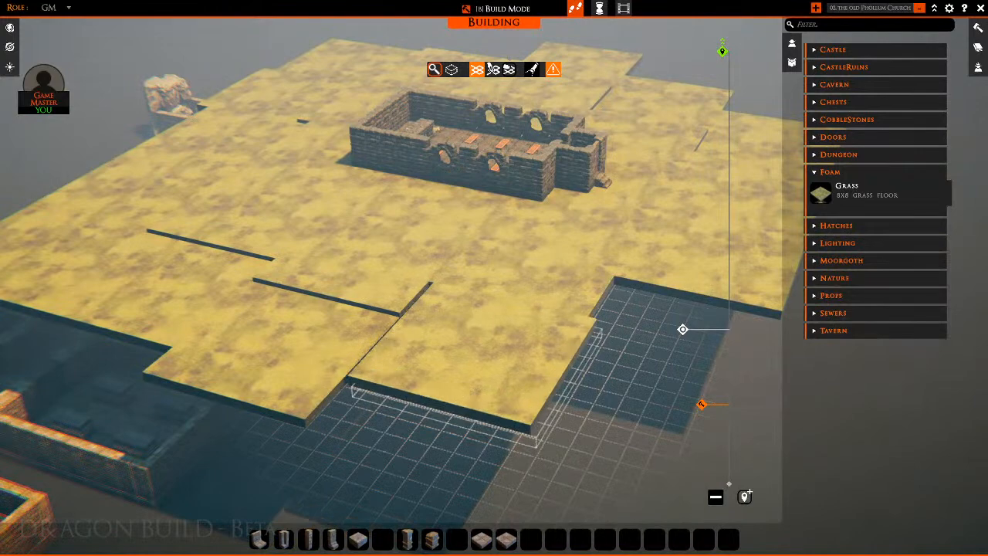
pyautogui.click(473, 355)
pyautogui.press('d')
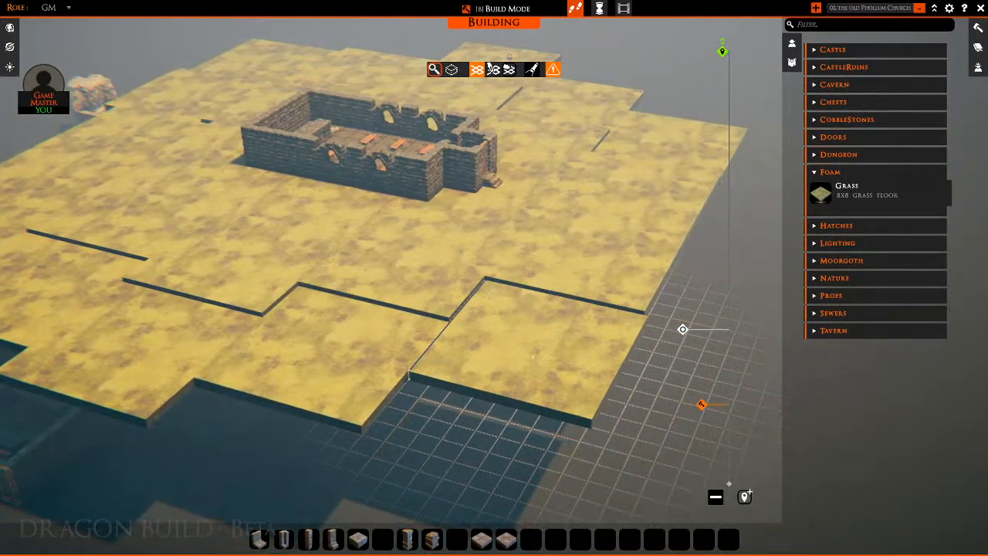
pyautogui.click(532, 356)
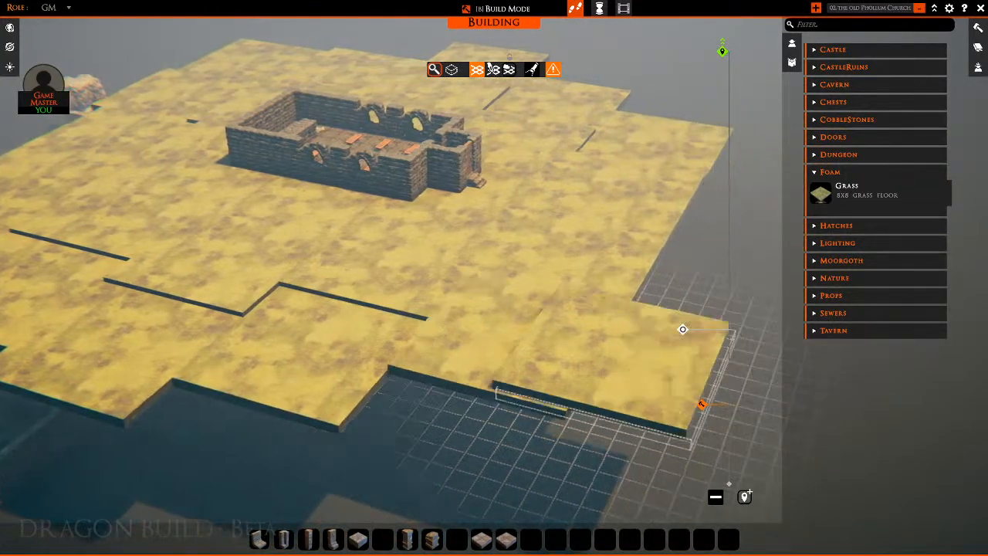
# Run the lower row of 8x8 Grass slabs along the terrain edge in front of the church porch
pyautogui.moveTo(618, 358); pyautogui.dragTo(714, 433, button='right')
pyautogui.press('d')
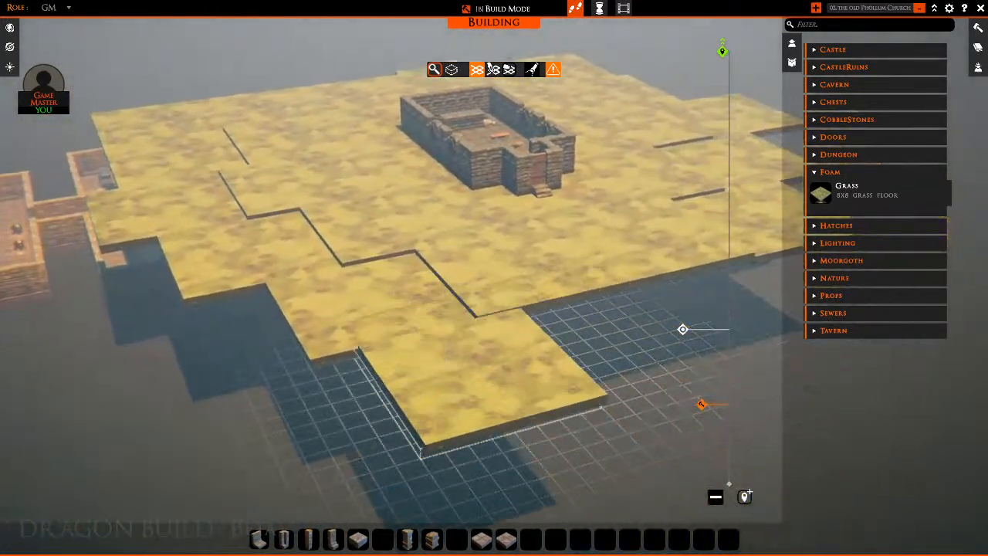
pyautogui.press('d')
pyautogui.moveTo(531, 377); pyautogui.dragTo(722, 316)
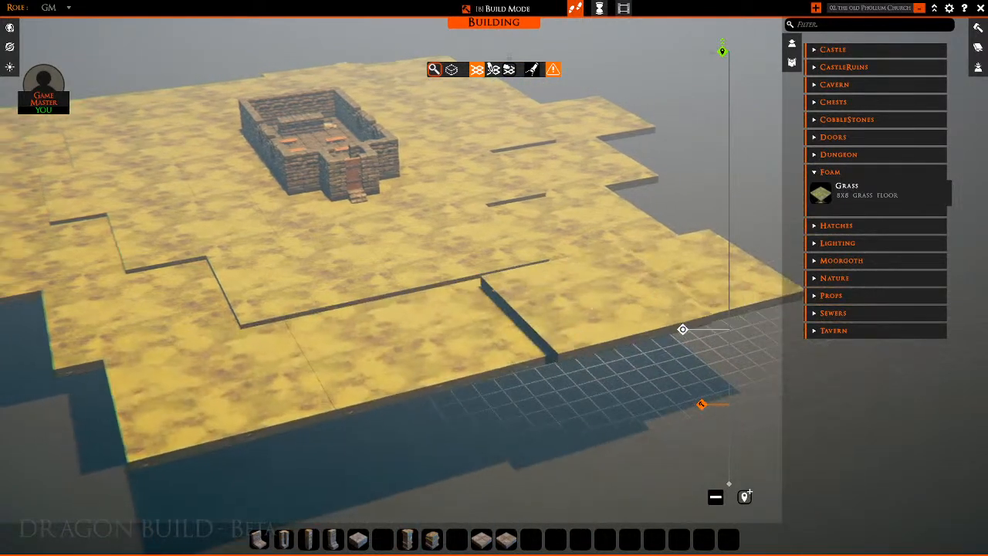
# Start an outer row of 8x8 Grass slabs another step lower, running along the terrain edge behind the church above the coffin rooms
pyautogui.moveTo(721, 316); pyautogui.dragTo(732, 196, button='right')
pyautogui.press('a')
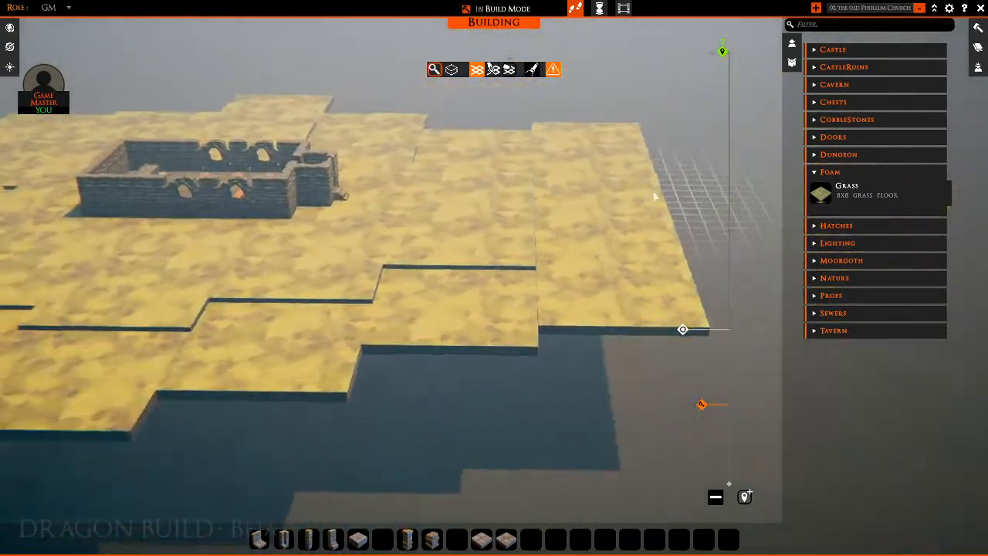
pyautogui.press('a')
pyautogui.press('s')
pyautogui.press('a')
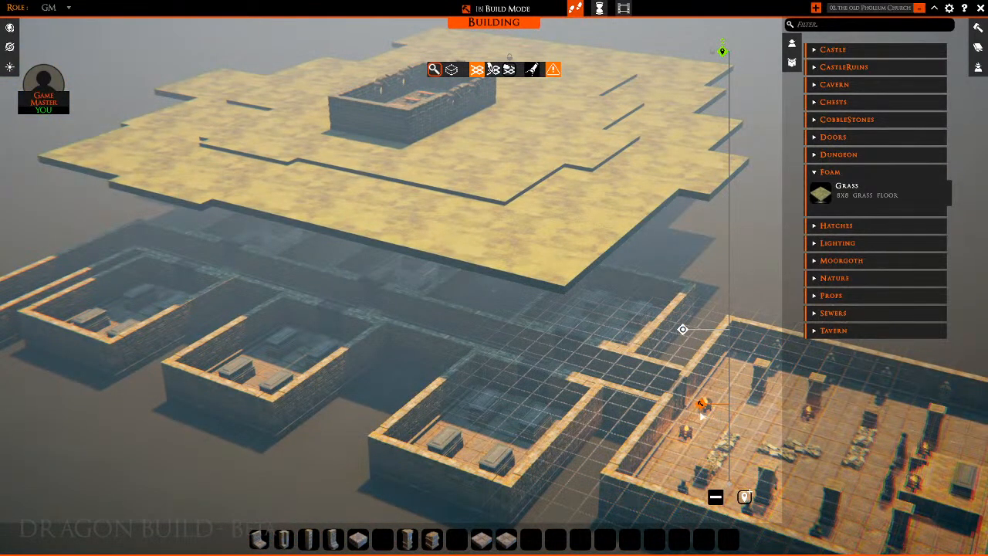
pyautogui.click(564, 278)
pyautogui.press('a')
pyautogui.press('w')
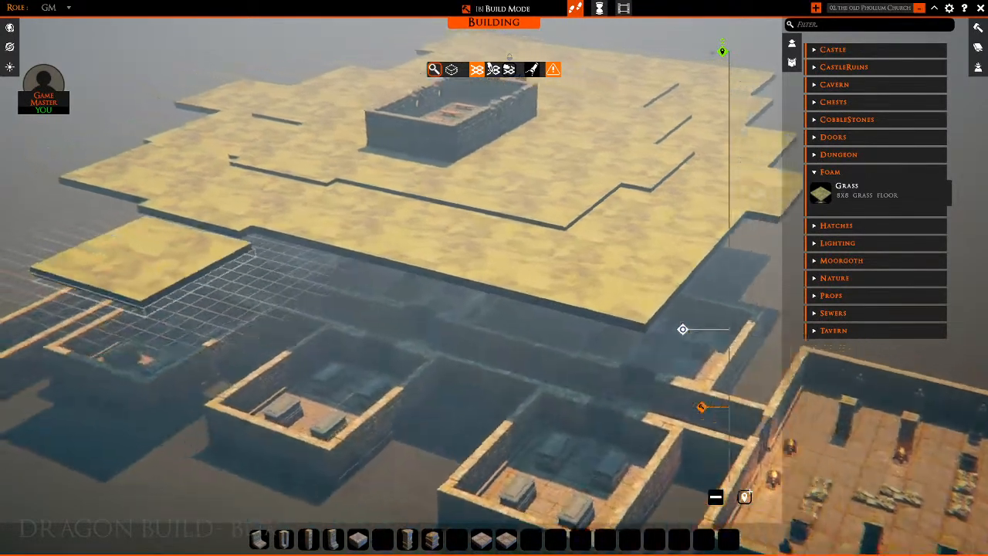
pyautogui.press('a')
pyautogui.press('w')
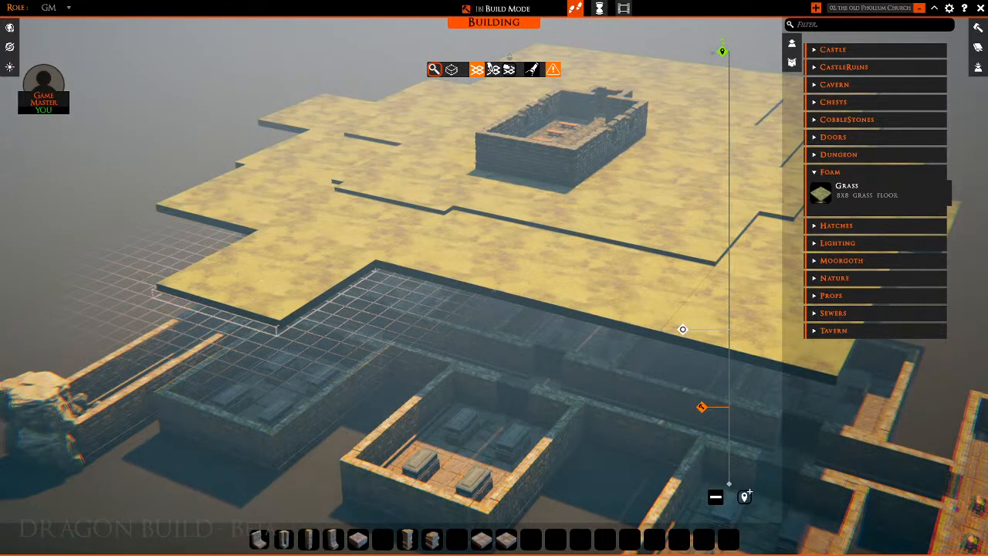
pyautogui.click(265, 279)
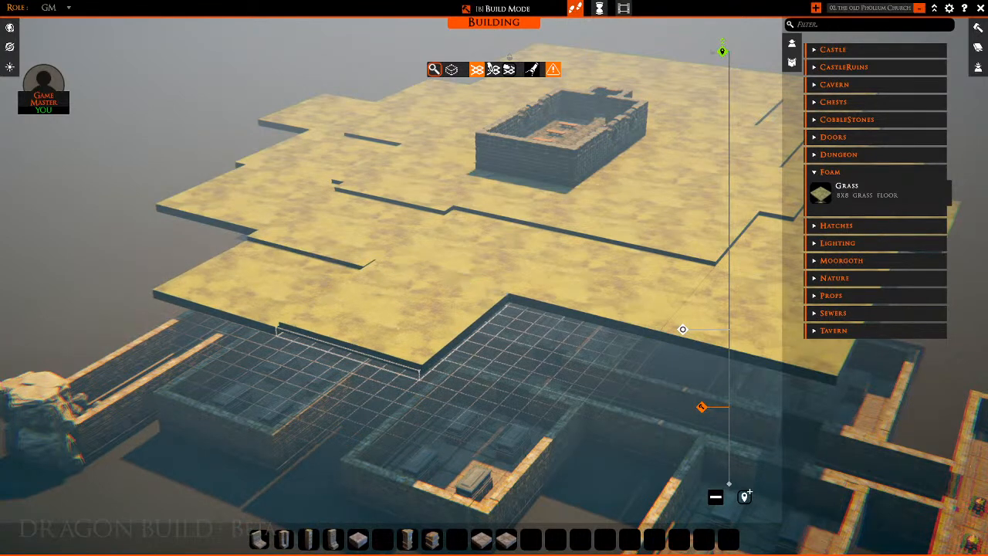
pyautogui.press('s')
pyautogui.press('d')
pyautogui.moveTo(393, 315); pyautogui.dragTo(737, 392)
# Carry the outer row of Grass slabs past the rear corner near the rubble-blocked tunnel and onto the church's long side
pyautogui.press('a')
pyautogui.press('w')
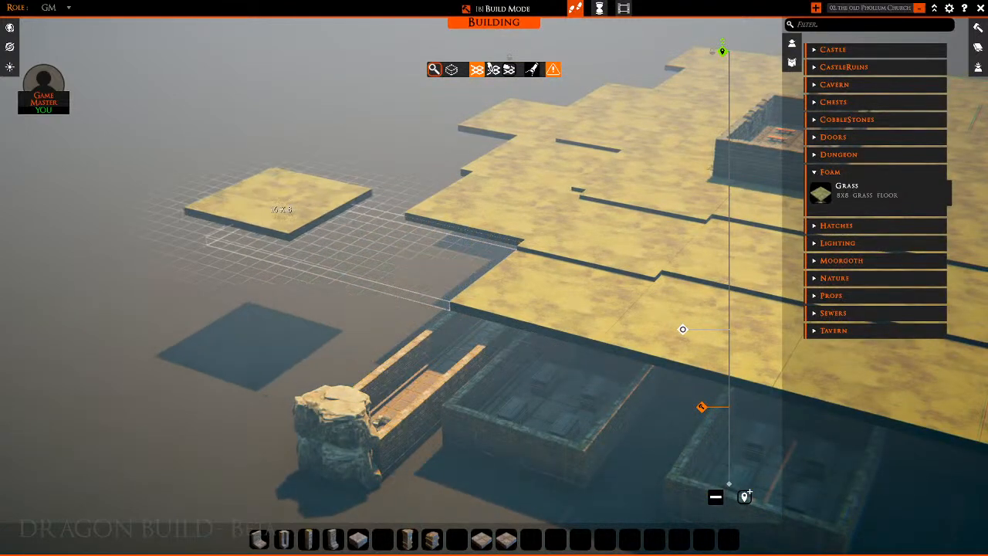
pyautogui.moveTo(301, 228); pyautogui.dragTo(668, 235, button='middle')
pyautogui.press('a')
pyautogui.press('s')
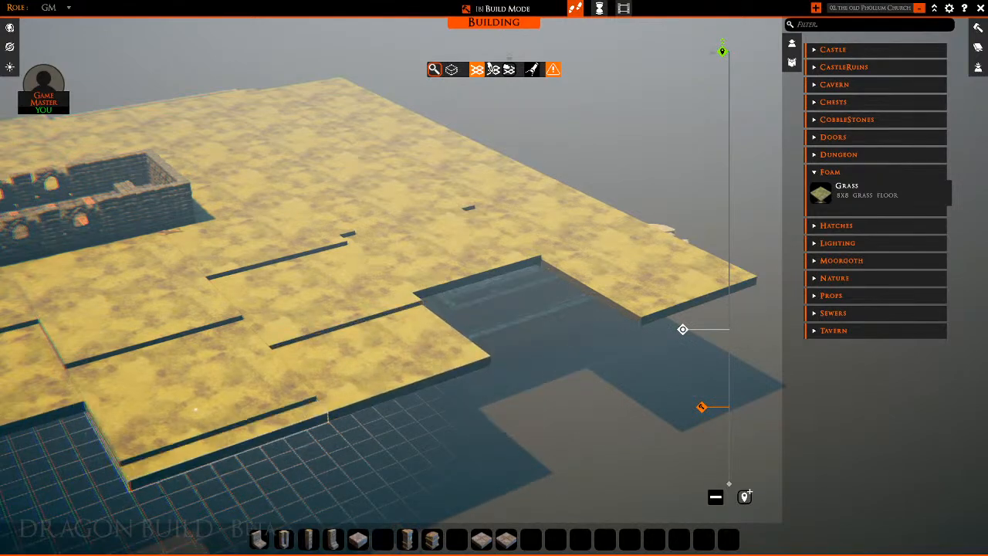
pyautogui.press('a')
pyautogui.press('s')
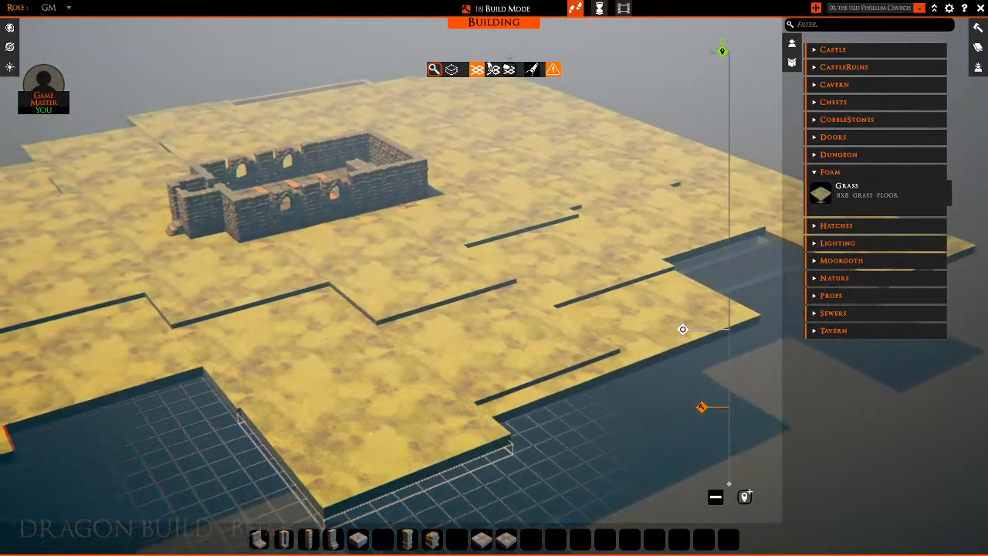
# Continue the outermost, lowest row of Grass slabs along the church's long side, ending with a slab at the porch-side corner
pyautogui.press('s')
pyautogui.click(352, 399)
pyautogui.press('a')
pyautogui.press('s')
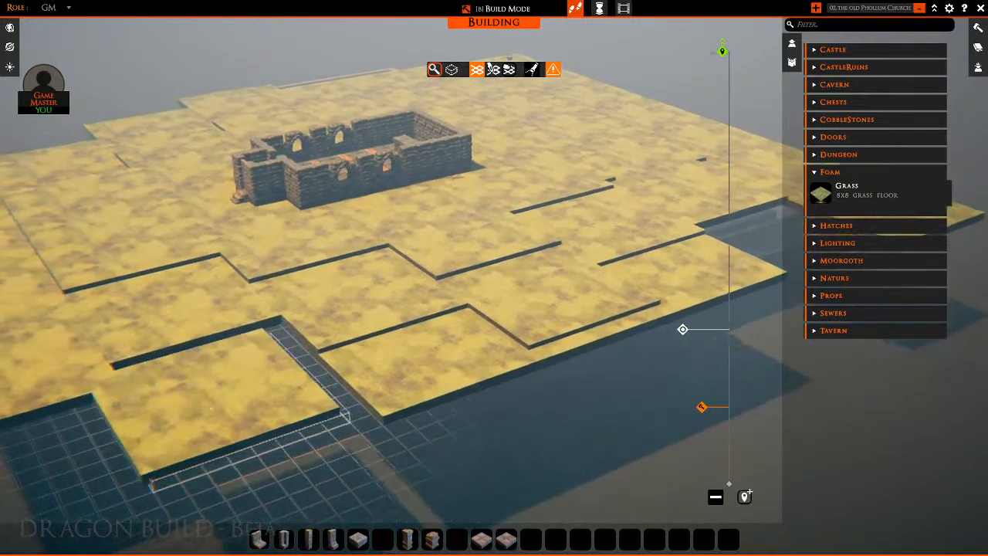
pyautogui.click(247, 409)
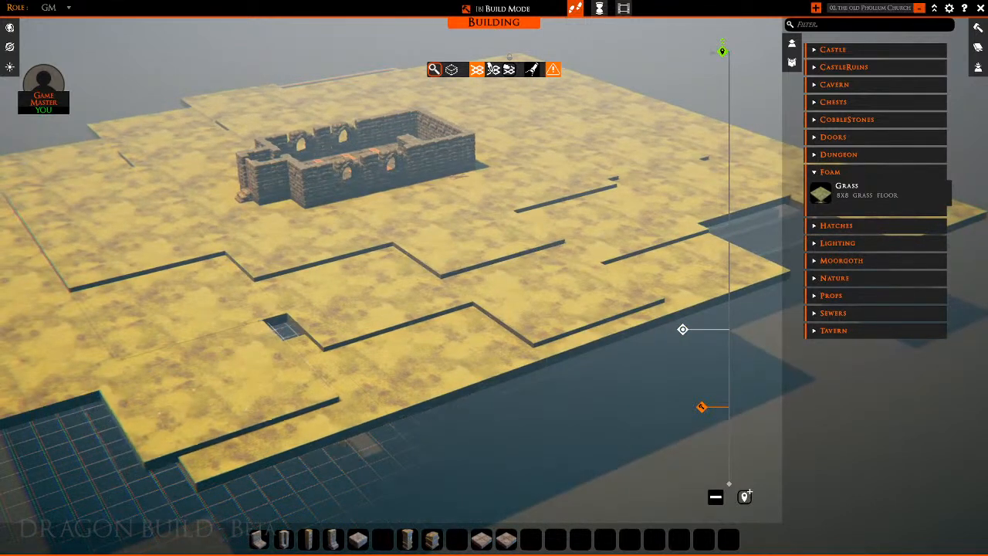
pyautogui.press('a')
pyautogui.press('s')
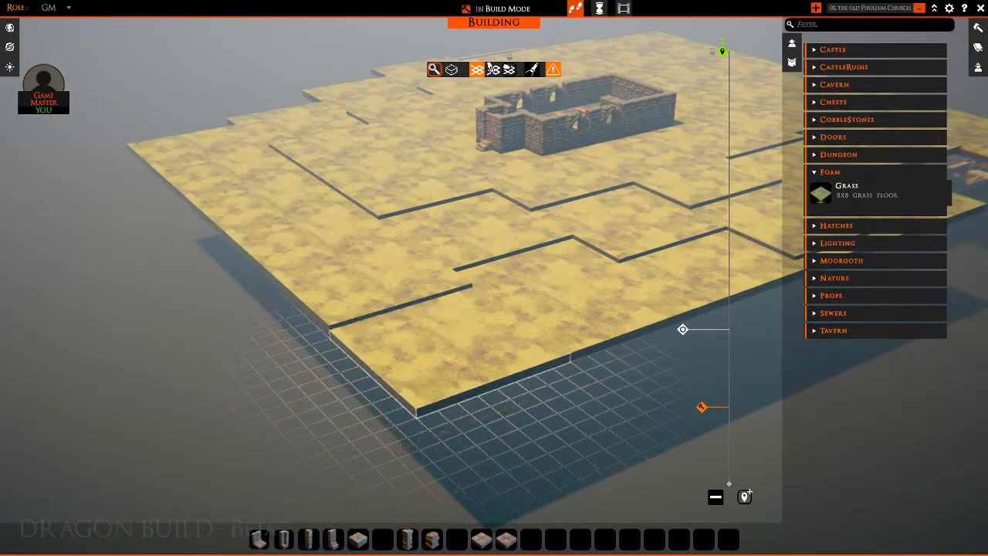
pyautogui.click(450, 353)
pyautogui.press('e')
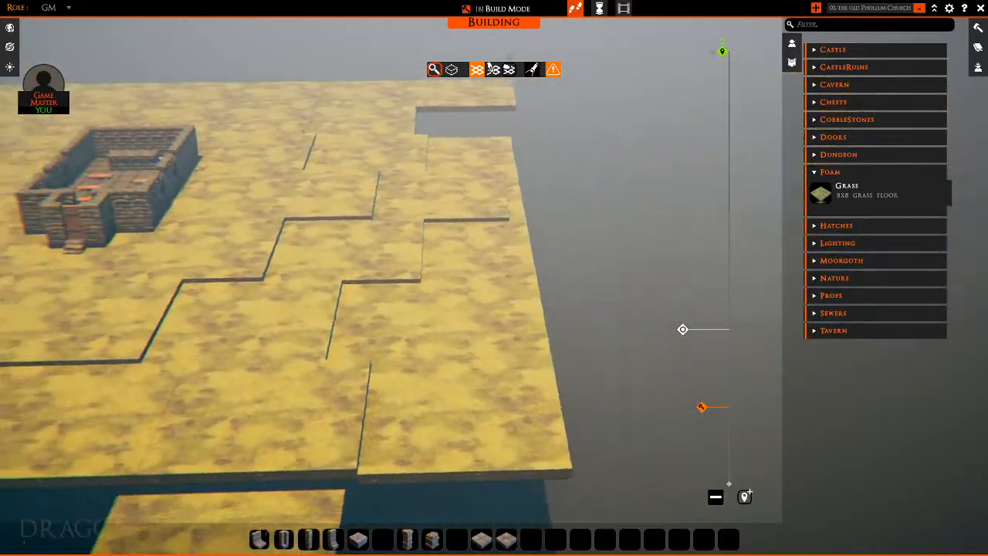
# Fill the remaining gap in the lowest outer Grass row with 8x8 slabs, up to the corner beside the rock rubble
pyautogui.press('q')
pyautogui.press('d')
pyautogui.press('w')
pyautogui.press('q')
pyautogui.press('d')
pyautogui.press('w')
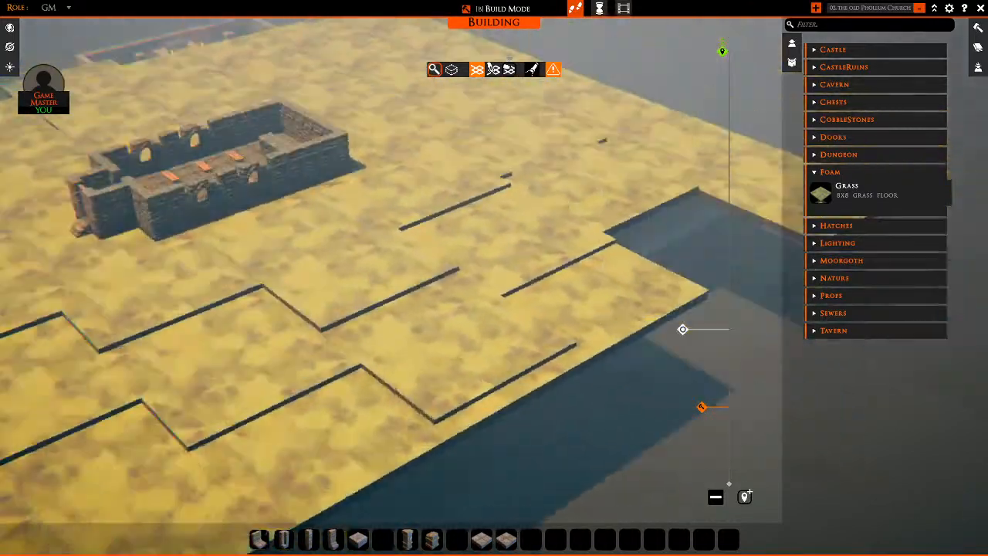
pyautogui.press('q')
pyautogui.press('d')
pyautogui.press('w')
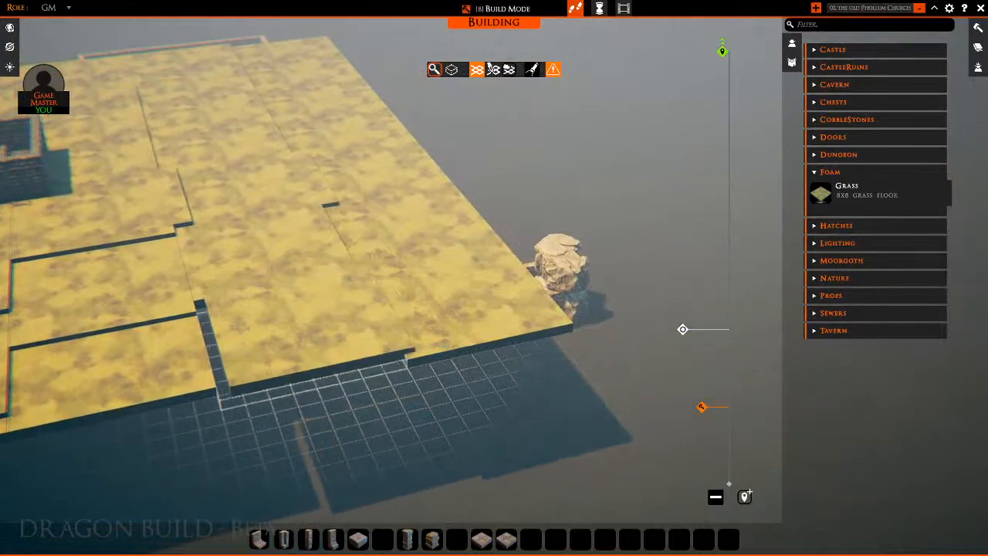
pyautogui.press('s')
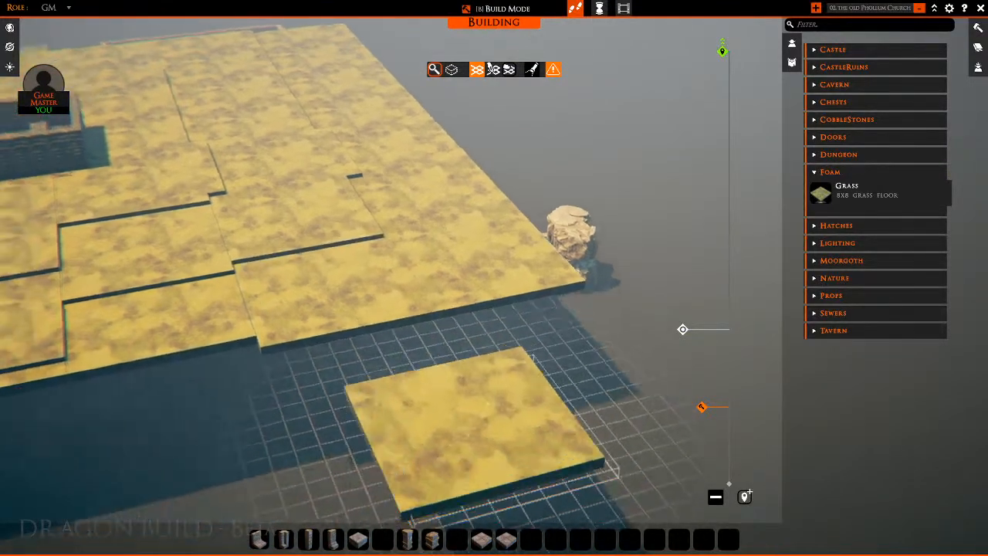
# Start covering the coffin rooms beside the statue hall with 8x8 Grass slabs joined to the terrain's rear corner
pyautogui.press('a')
pyautogui.press('e')
pyautogui.press('a')
pyautogui.press('s')
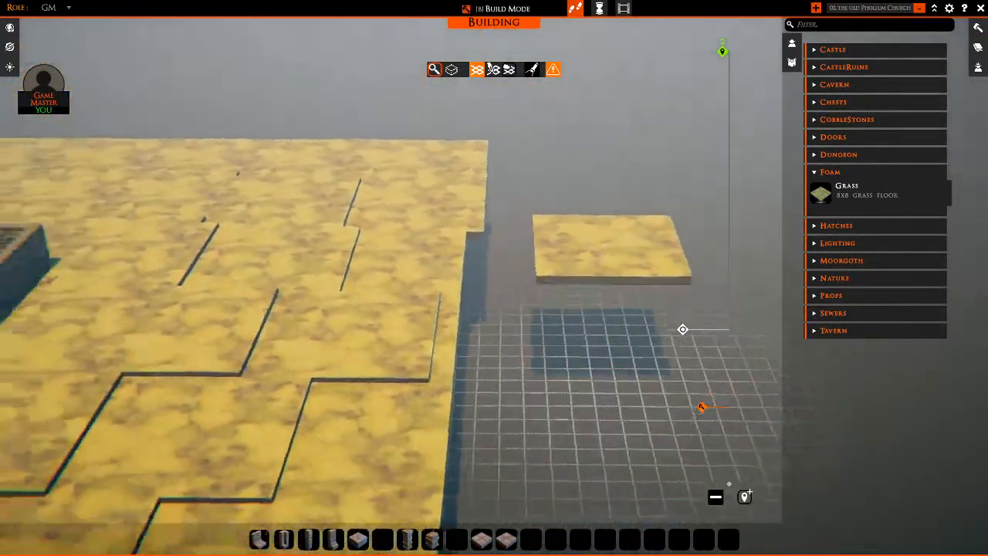
pyautogui.press('q')
pyautogui.press('e')
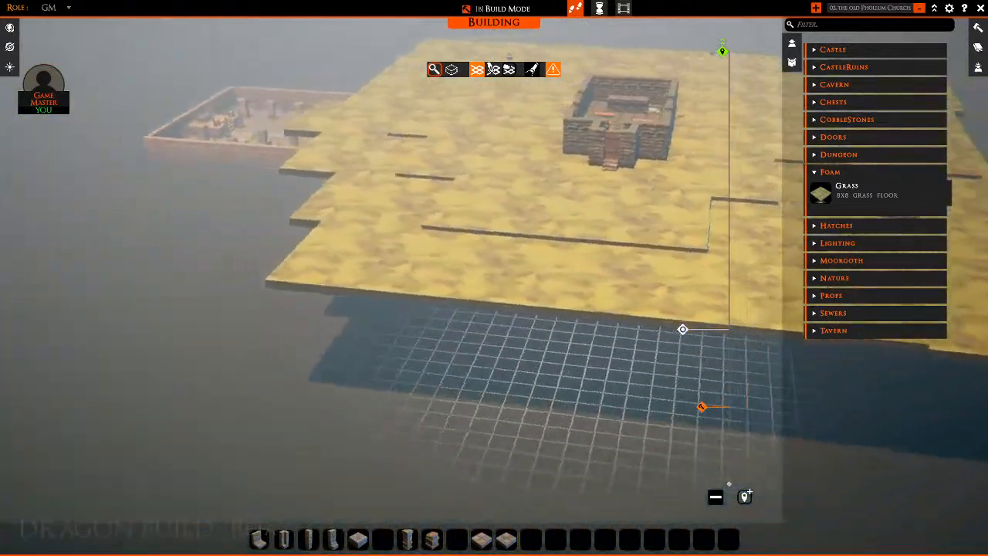
pyautogui.press('w')
pyautogui.press('a')
pyautogui.press('a')
pyautogui.press('e')
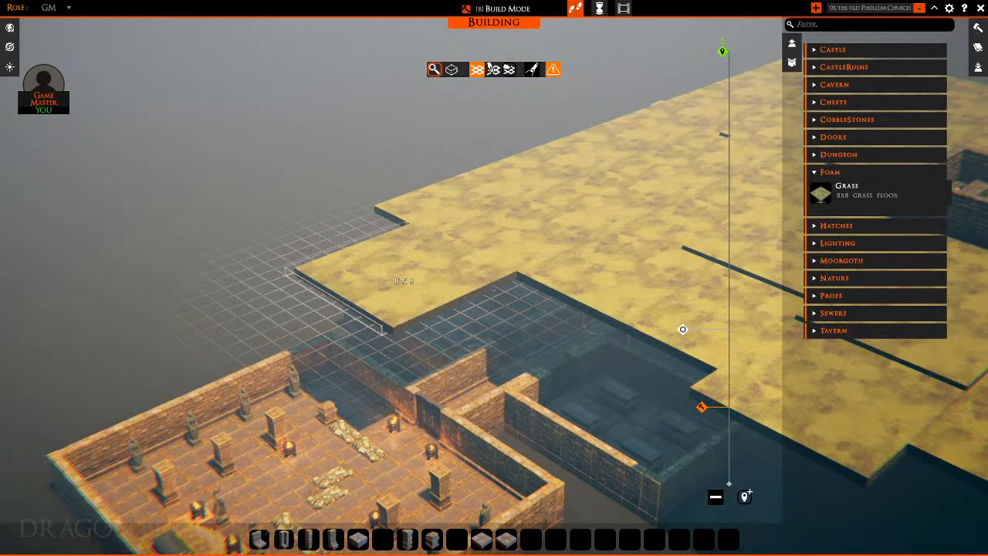
pyautogui.press('d')
pyautogui.press('s')
pyautogui.moveTo(404, 280); pyautogui.dragTo(479, 322)
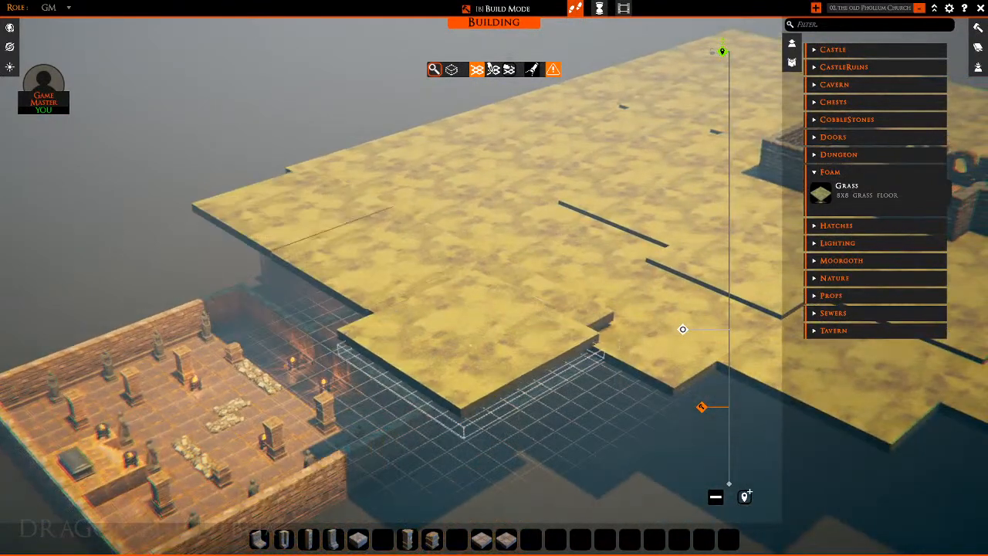
pyautogui.hotkey('ctrl', 'z')
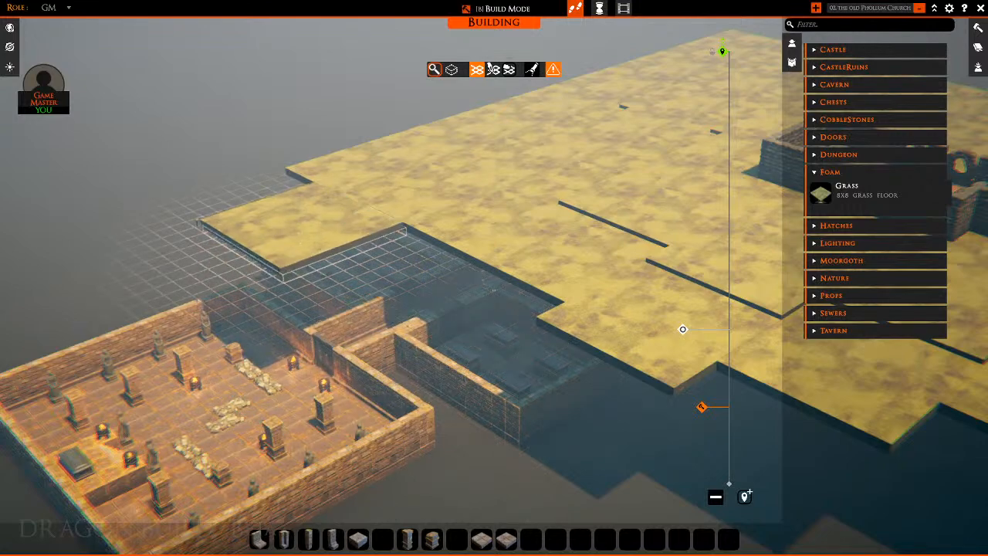
pyautogui.moveTo(456, 317); pyautogui.dragTo(457, 318)
pyautogui.press('d')
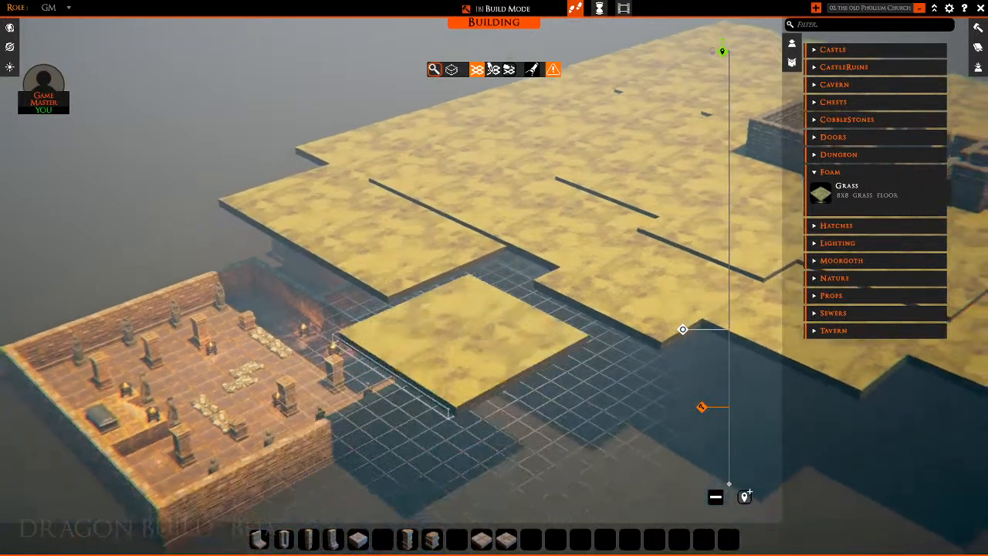
pyautogui.press('s')
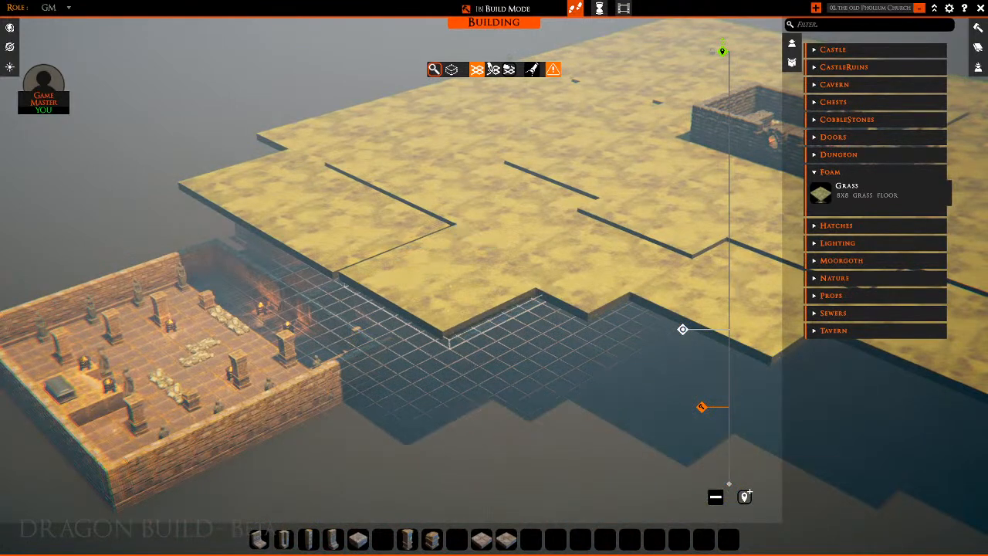
# Continue the lowest row of 8x8 Grass slabs from the coffin rooms along the church's statue-hall side
pyautogui.press('d')
pyautogui.press('s')
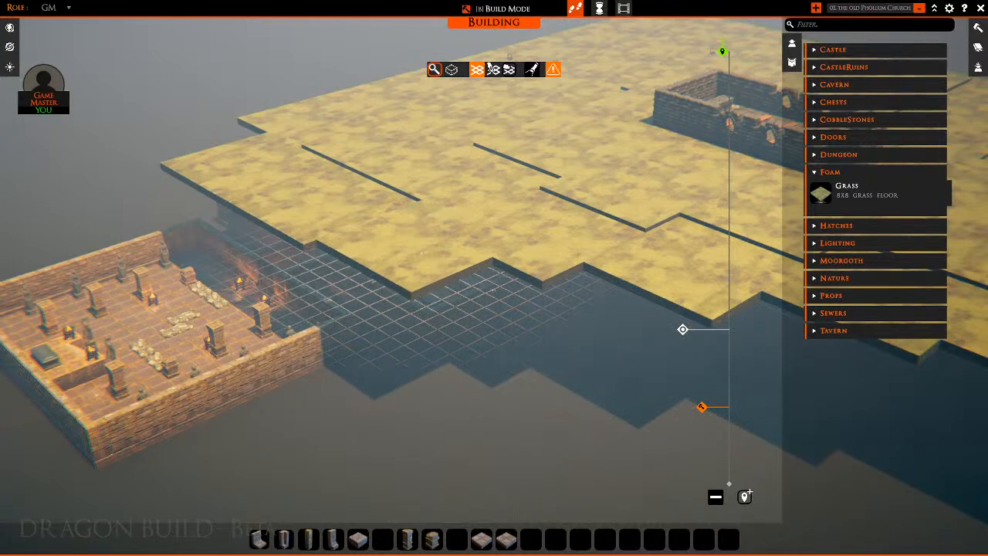
pyautogui.press('d')
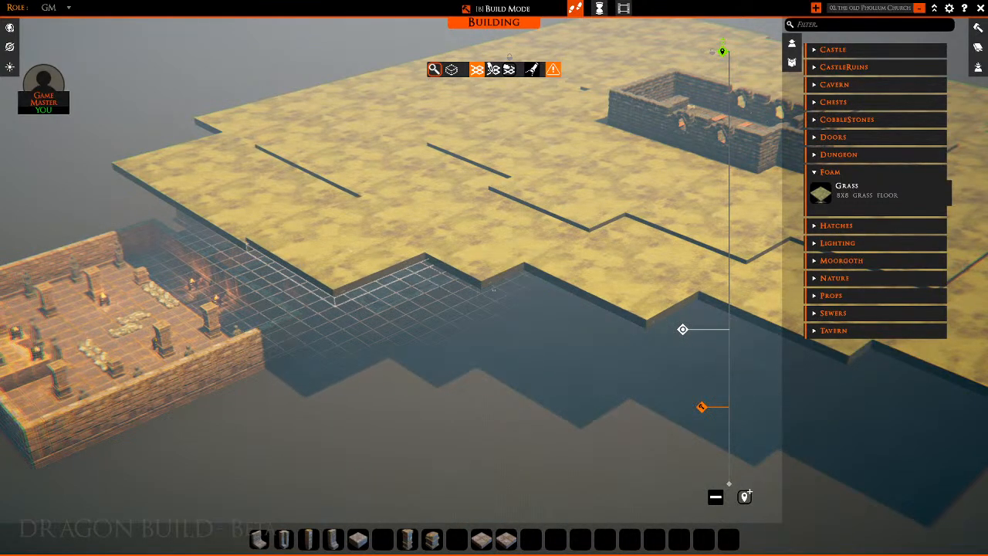
pyautogui.press('d')
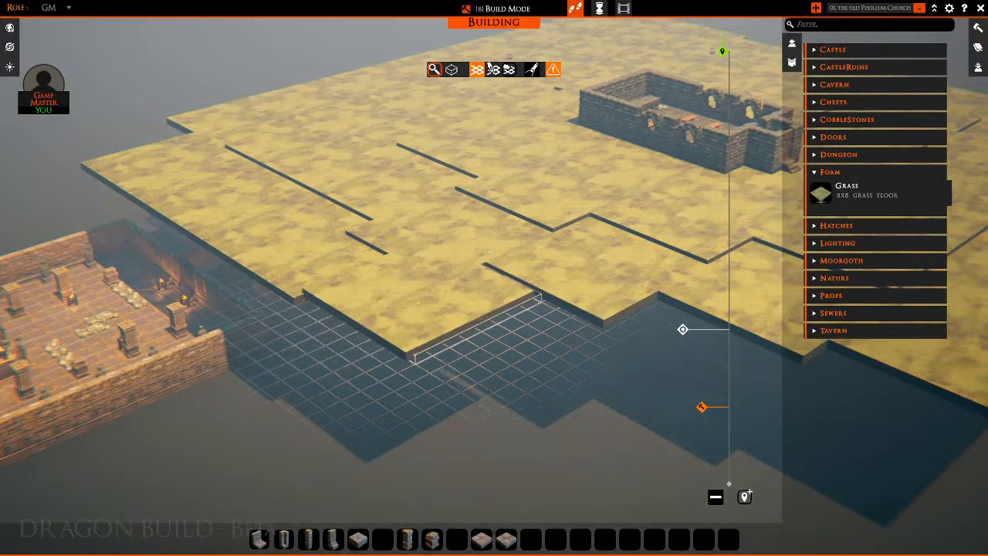
pyautogui.press('s')
pyautogui.press('d')
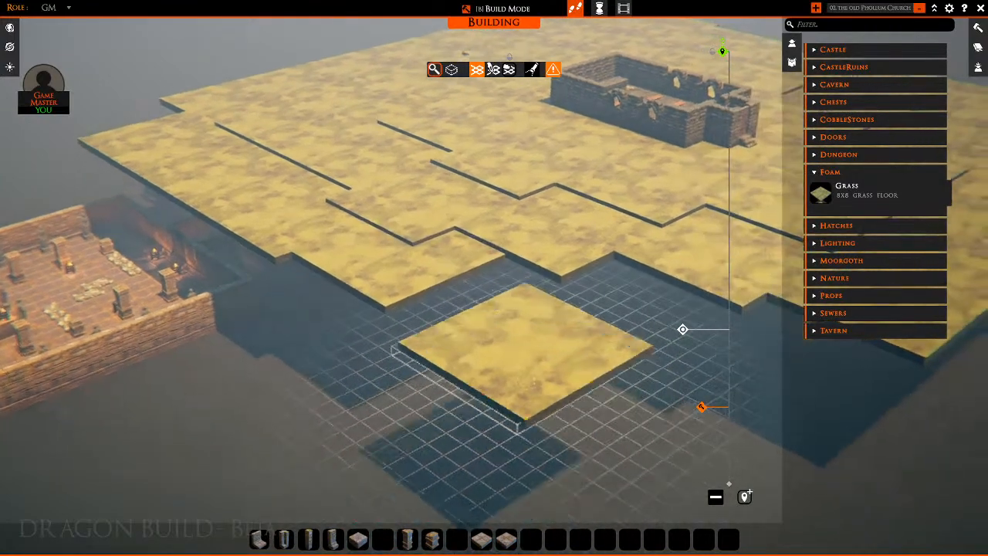
pyautogui.press('d')
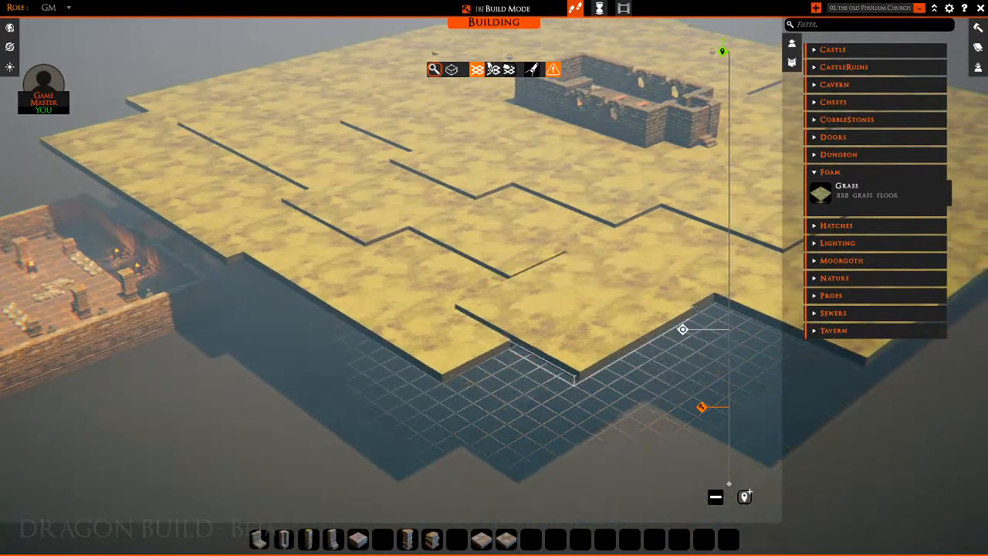
# Fill the last notches of the statue-hall side with 8x8 Grass slabs up to the porch-side corner
pyautogui.click(568, 323)
pyautogui.press('d')
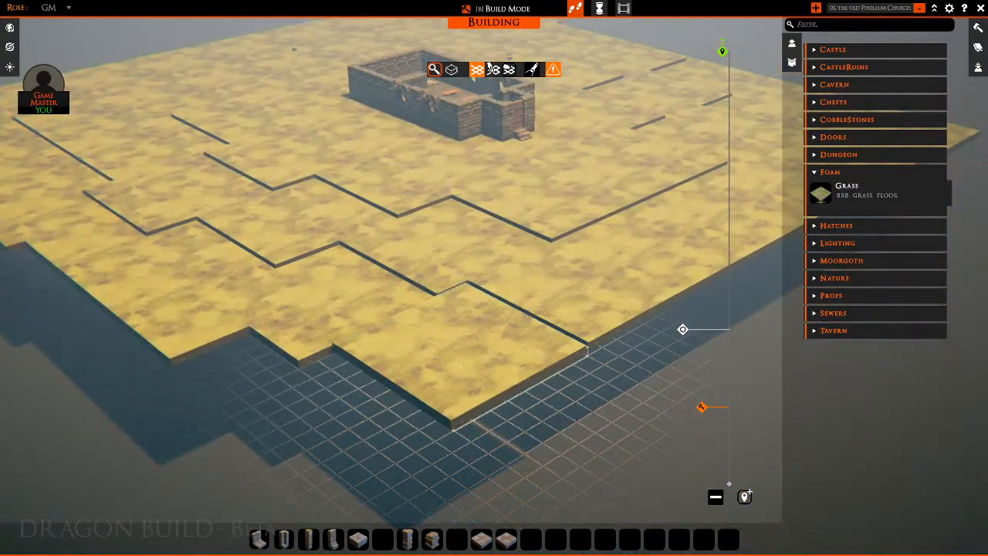
pyautogui.click(461, 353)
pyautogui.press('s')
pyautogui.press('d')
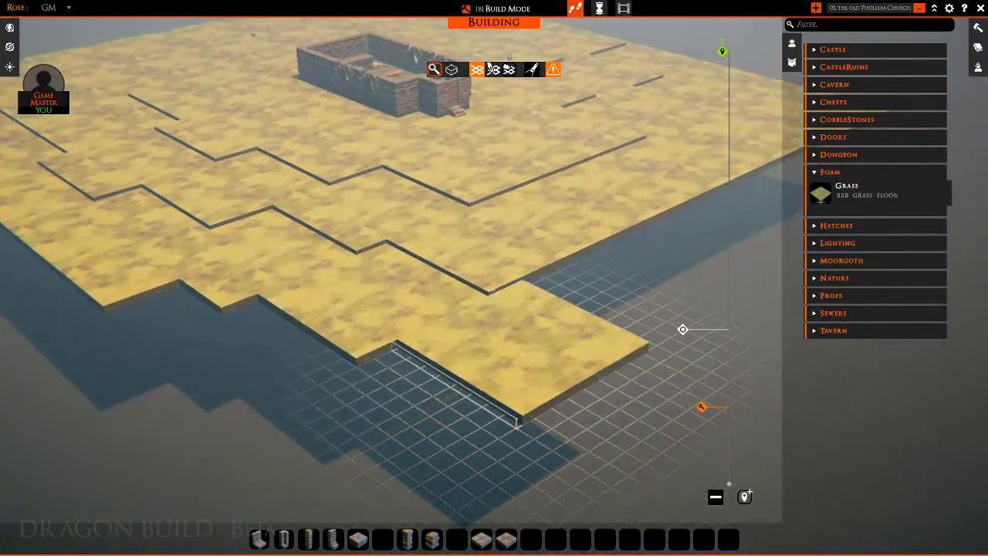
# Close the porch-side corner and run the outermost row of 8x8 Grass slabs along the edge in front of the porch
pyautogui.press('d')
pyautogui.moveTo(547, 341); pyautogui.dragTo(682, 329)
pyautogui.press('w')
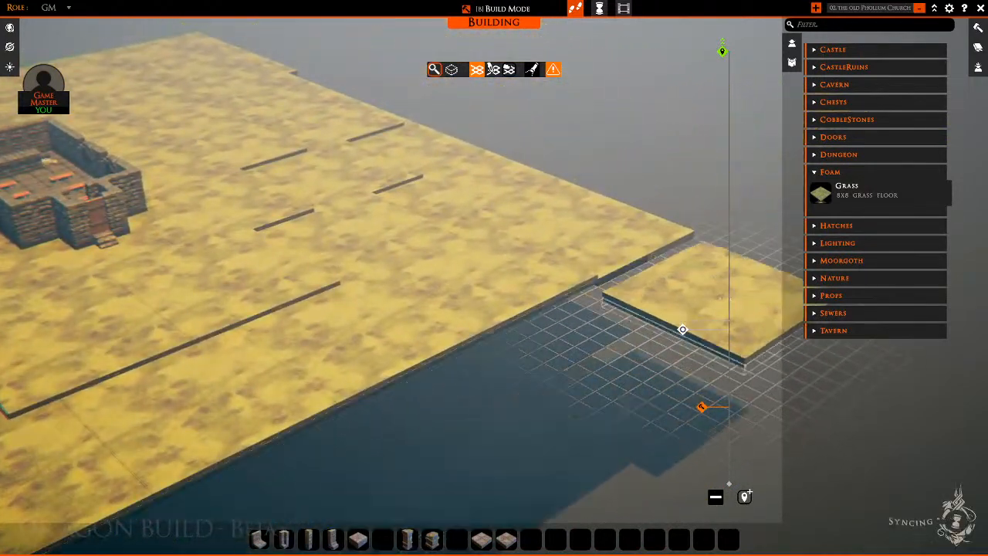
pyautogui.press('s')
pyautogui.press('a')
pyautogui.press('s')
pyautogui.press('a')
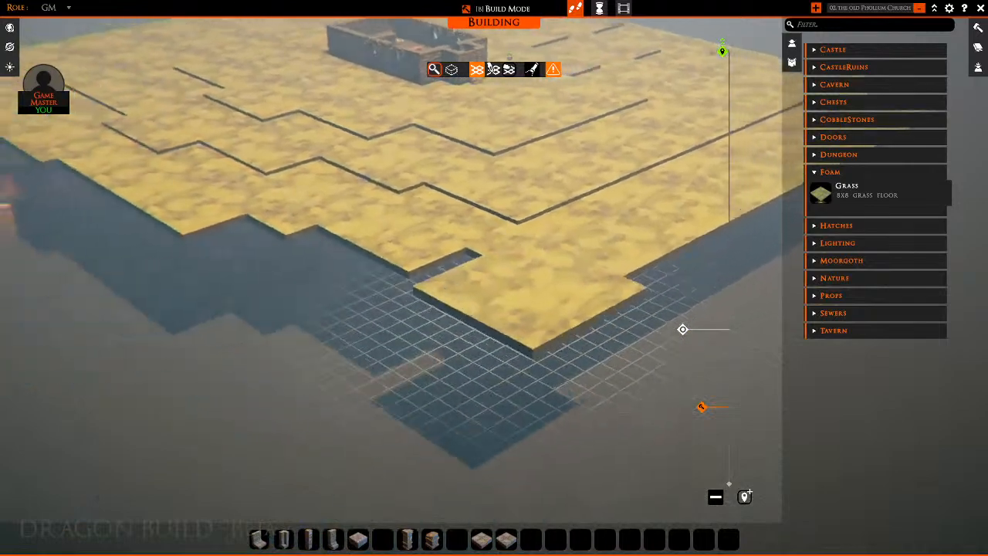
# Put away the Grass slab and inspect the stepped grass terrain around the church from the porch side
pyautogui.press('d')
pyautogui.press('w')
pyautogui.press('q')
pyautogui.press('d')
pyautogui.press('q')
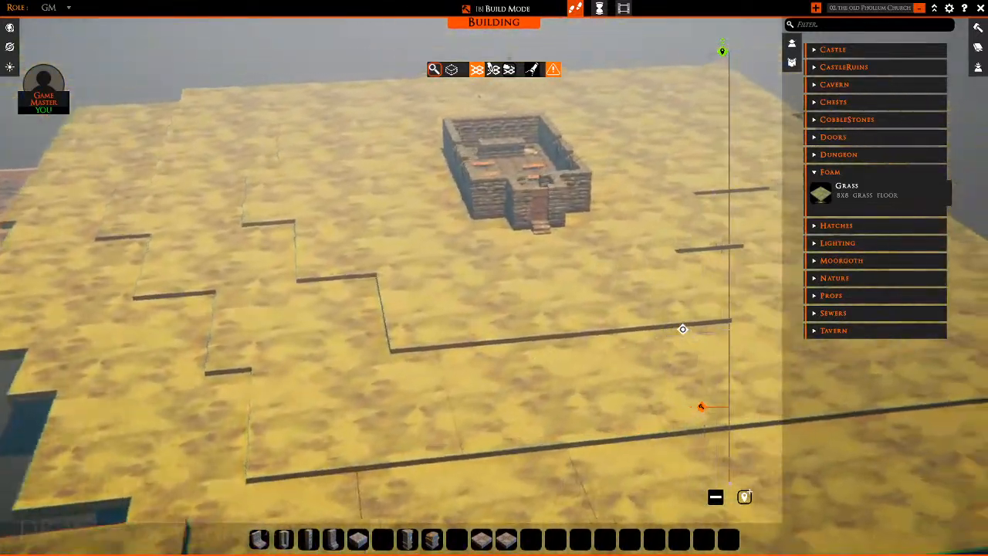
pyautogui.press('w')
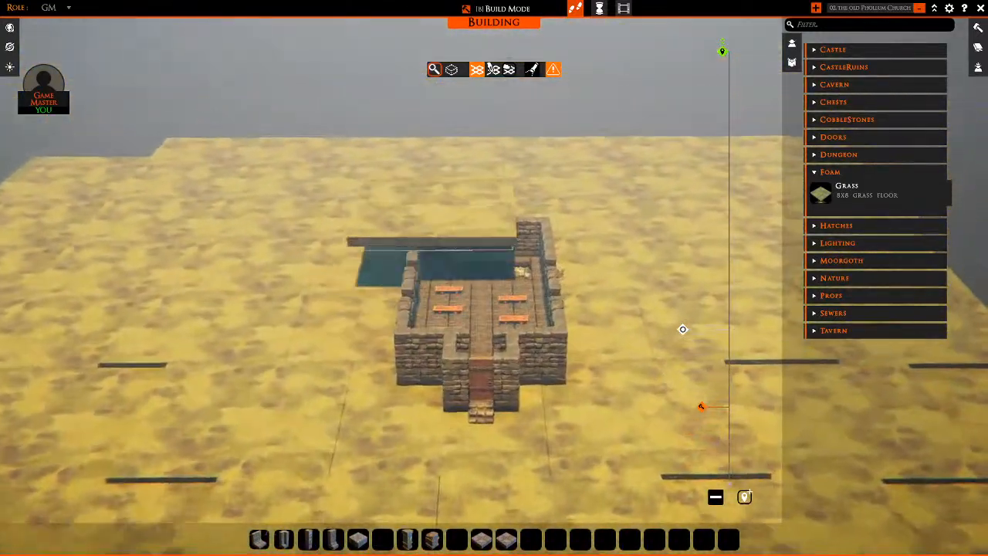
pyautogui.press('w')
pyautogui.press('d')
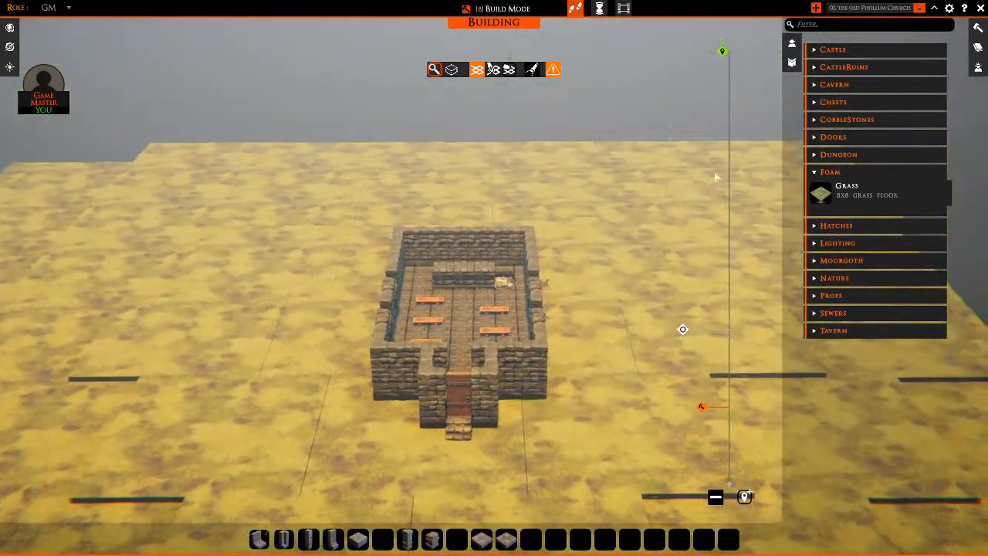
# Browse the Moorgoth tiles for pieces that suit the church, and review the ruin from its long side and from above
pyautogui.click(813, 261)
pyautogui.scroll(-10, 855, 297)
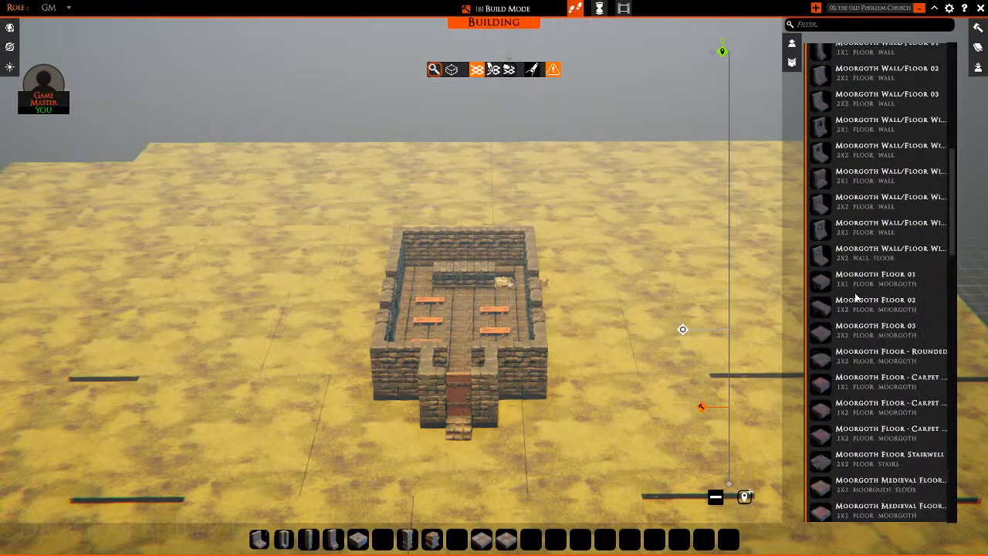
pyautogui.scroll(-6, 853, 293)
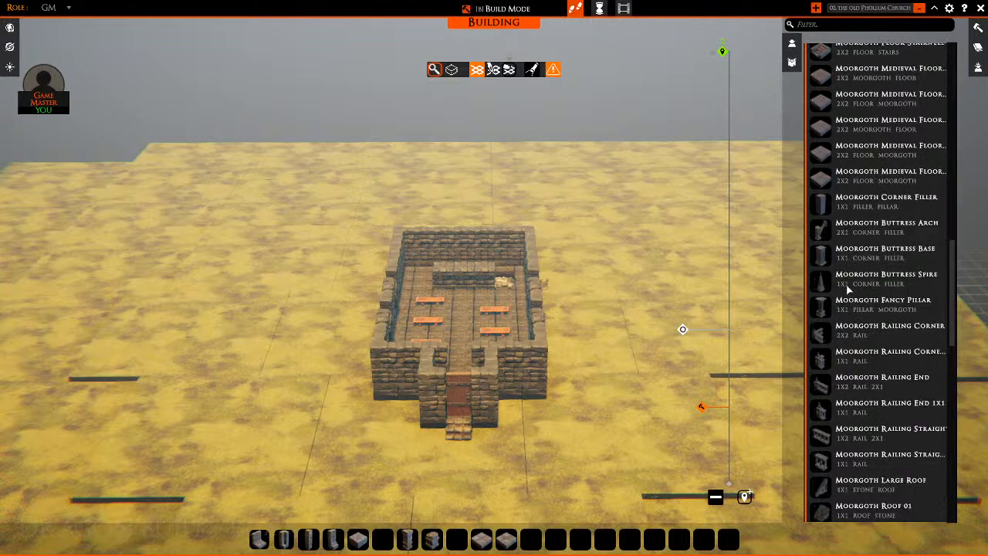
pyautogui.scroll(-3, 844, 285)
pyautogui.scroll(12, 845, 285)
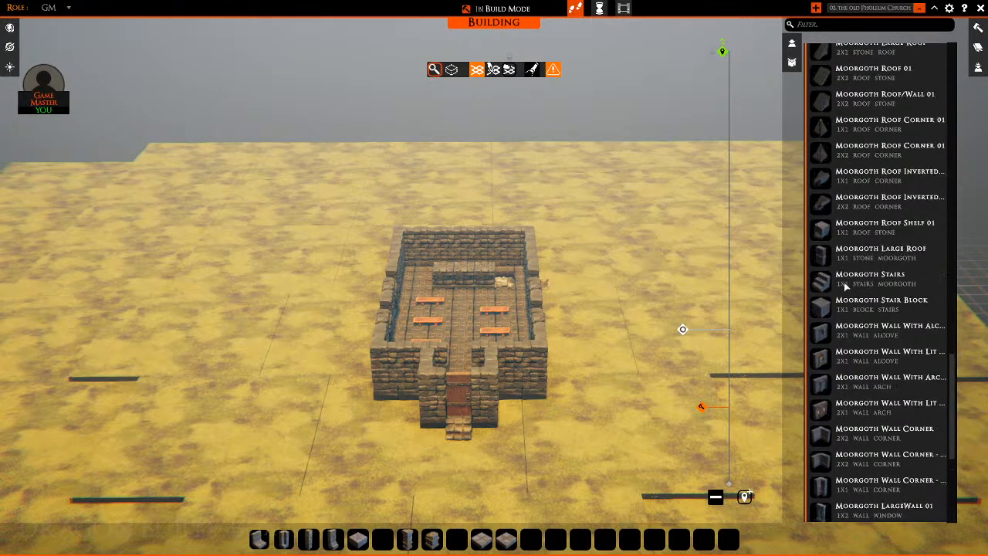
pyautogui.scroll(6, 845, 293)
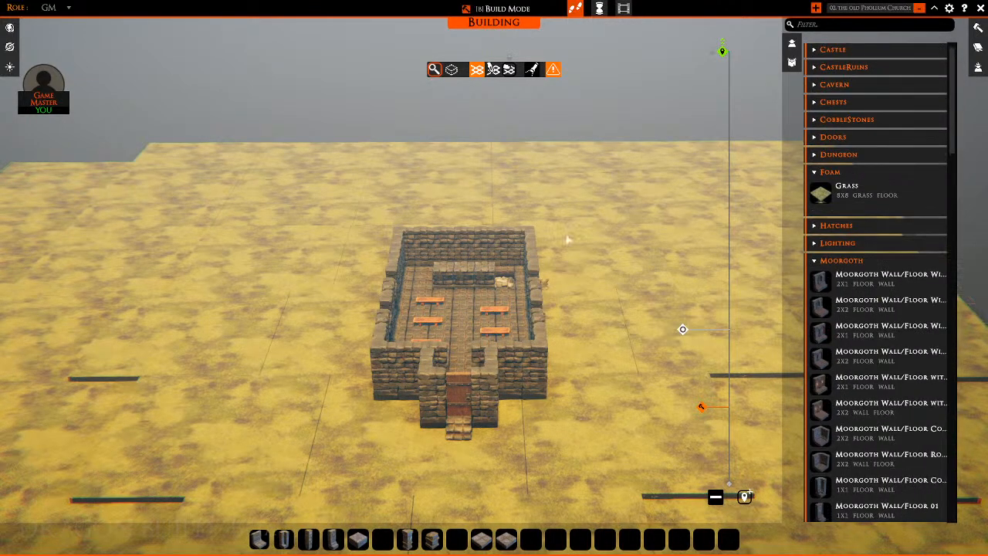
pyautogui.moveTo(568, 239); pyautogui.dragTo(488, 207, button='middle')
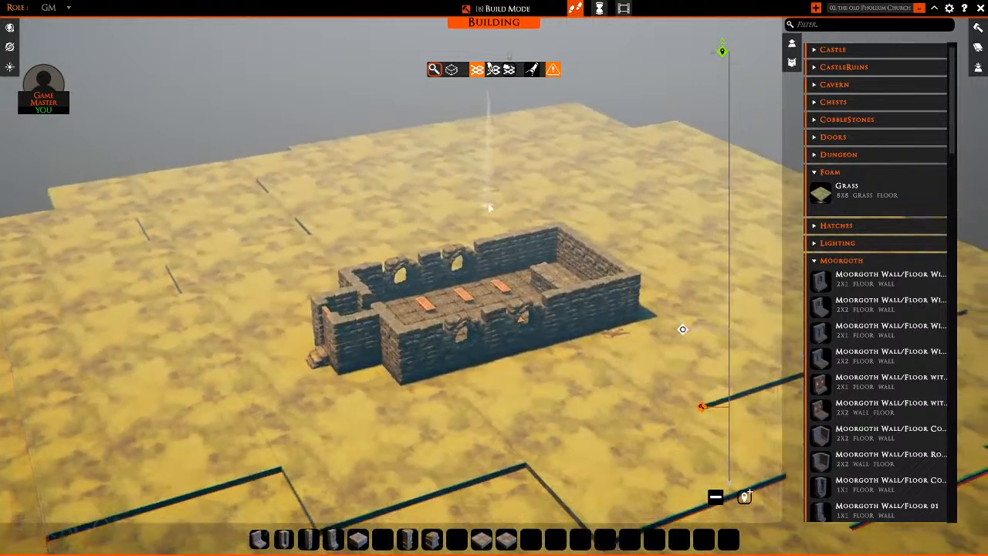
pyautogui.press('d')
pyautogui.press('s')
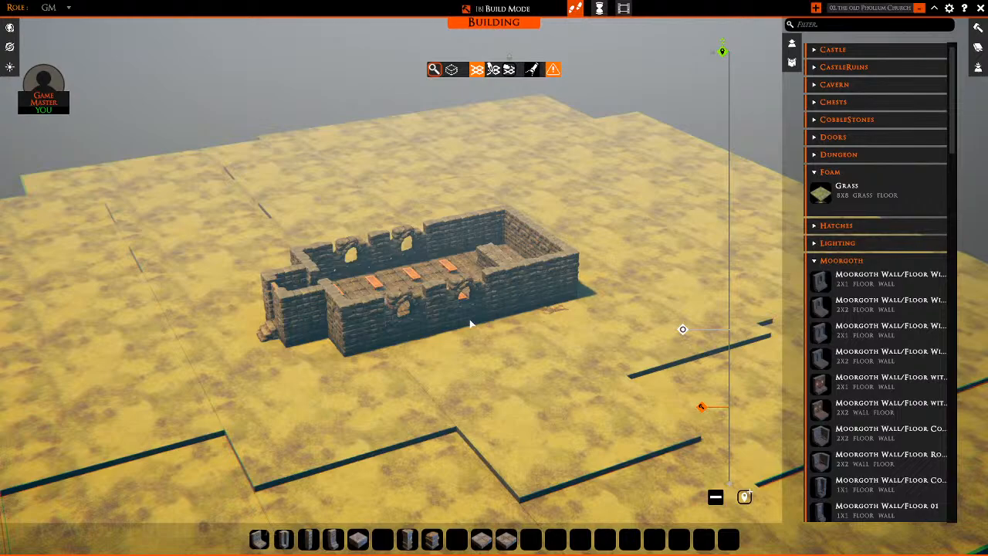
pyautogui.moveTo(469, 319); pyautogui.dragTo(604, 356, button='middle')
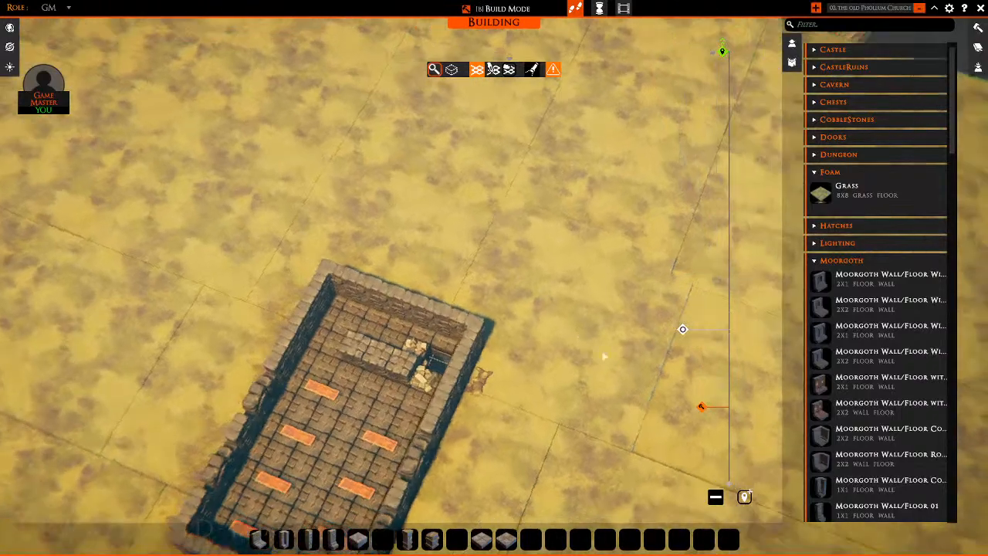
# Browse the full list of Props tiles for pieces that could furnish the church
pyautogui.click(815, 261)
pyautogui.click(817, 172)
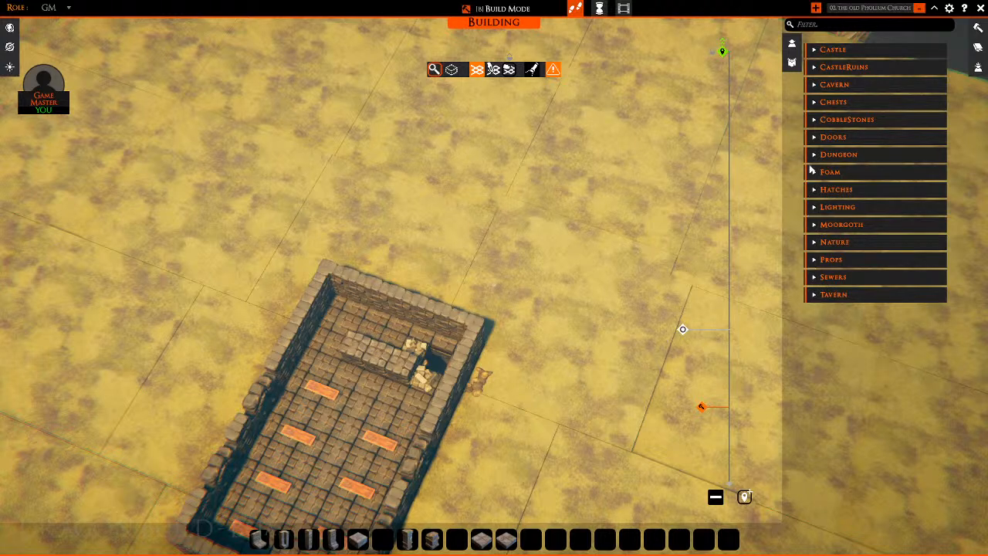
pyautogui.click(815, 260)
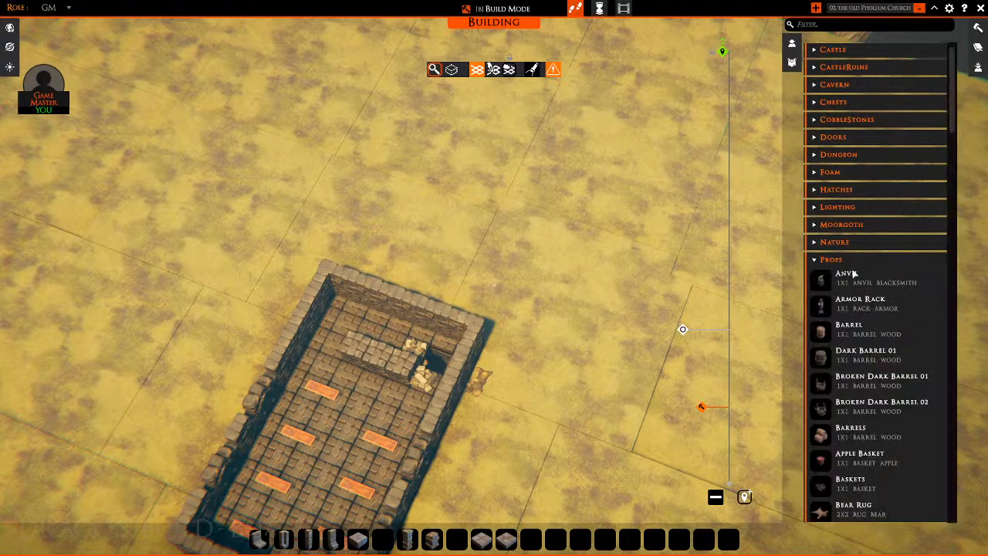
pyautogui.scroll(-8, 868, 282)
pyautogui.scroll(-15, 870, 284)
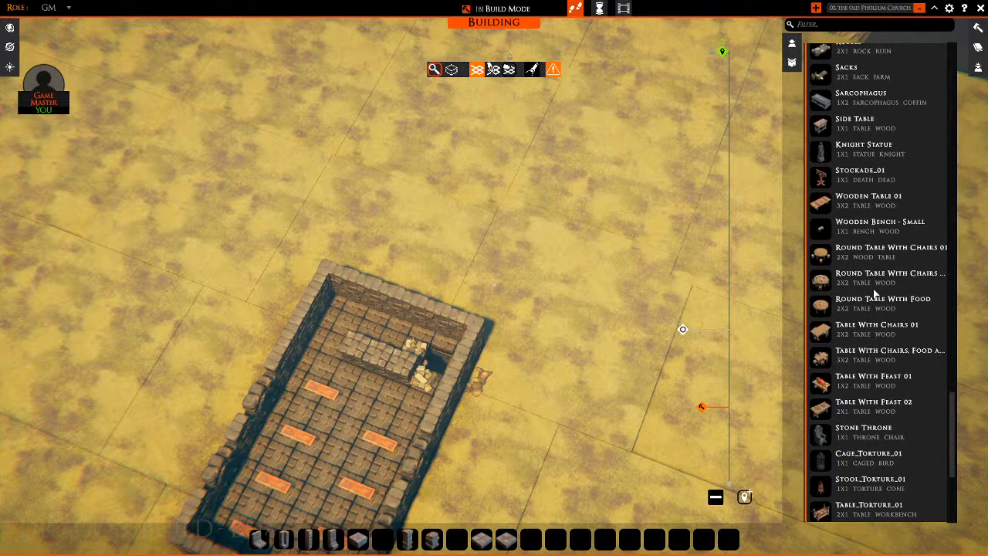
pyautogui.scroll(6, 874, 287)
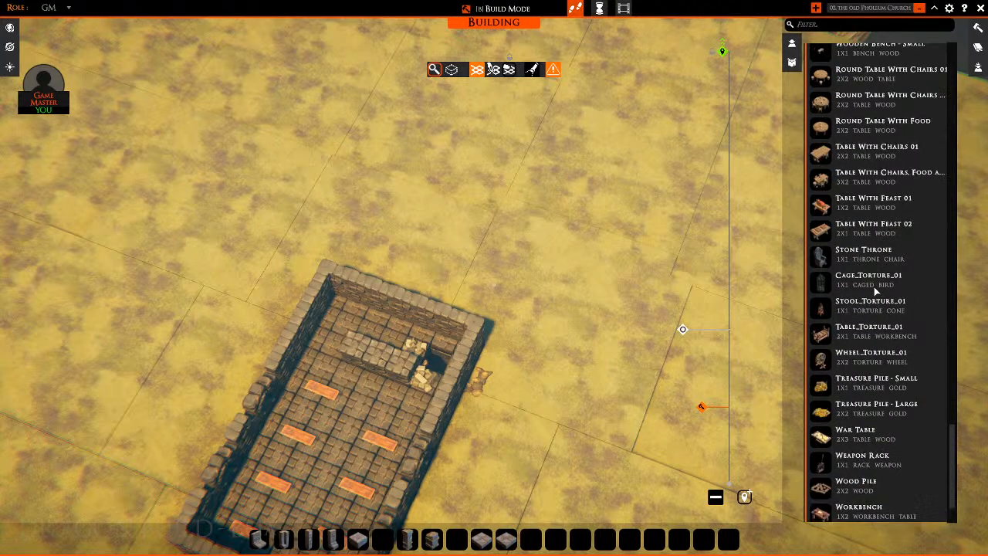
pyautogui.scroll(10, 874, 285)
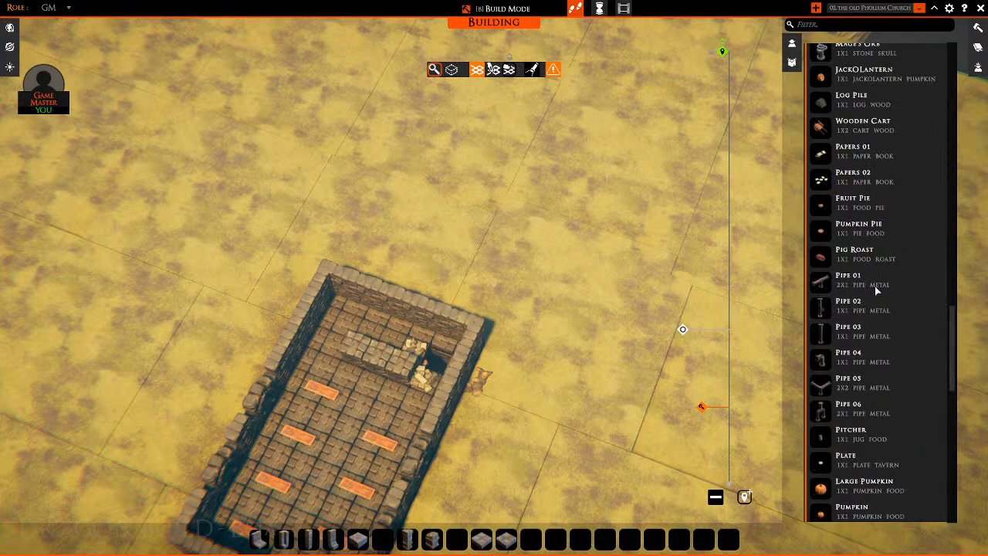
pyautogui.scroll(15, 874, 286)
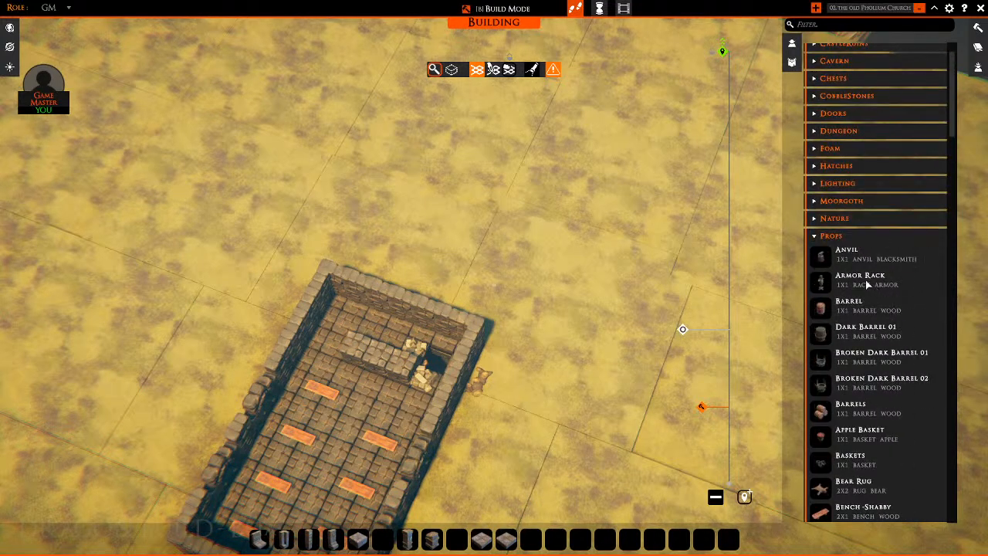
pyautogui.click(816, 236)
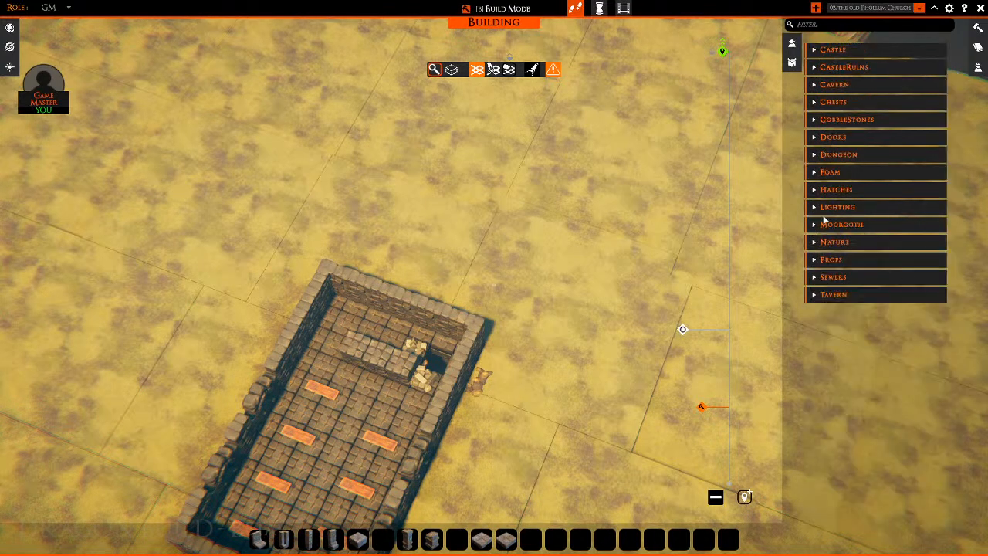
# Browse the Doors, Tavern and Sewers tiles for a piece that suits the opening in the church floor
pyautogui.click(815, 139)
pyautogui.click(815, 141)
pyautogui.click(820, 295)
pyautogui.scroll(-5, 849, 294)
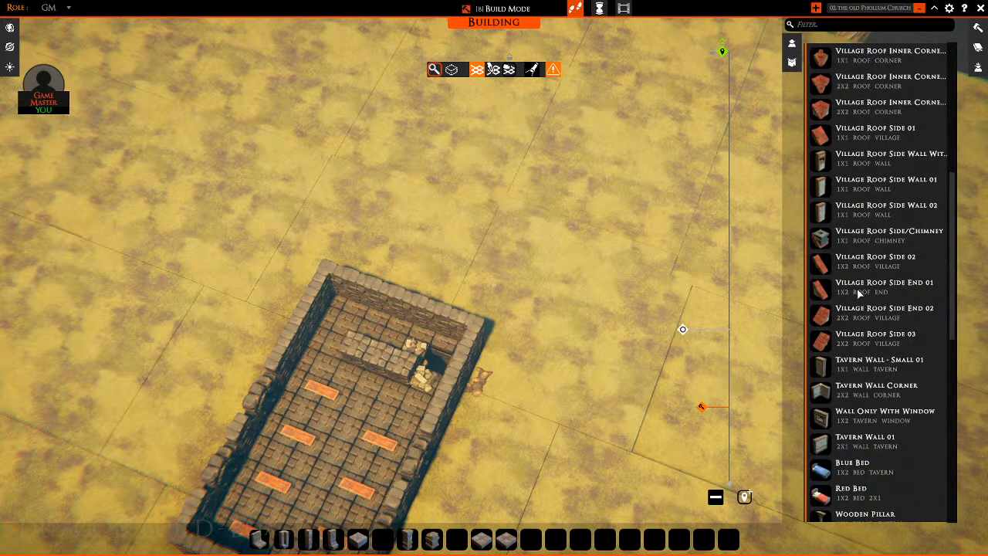
pyautogui.scroll(-7, 859, 292)
pyautogui.scroll(11, 860, 290)
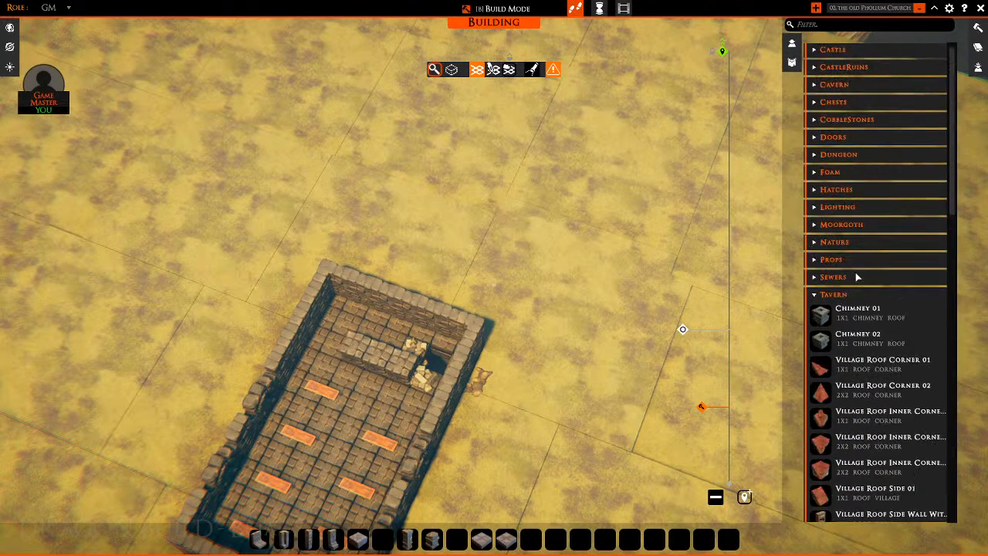
pyautogui.click(816, 298)
pyautogui.click(814, 279)
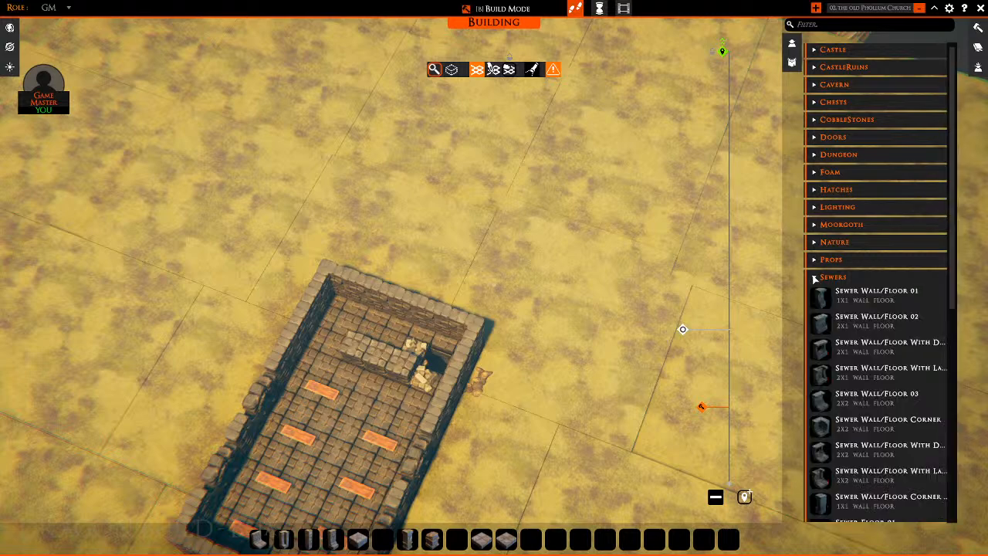
pyautogui.scroll(-2, 815, 280)
pyautogui.scroll(-9, 818, 283)
pyautogui.scroll(6, 863, 287)
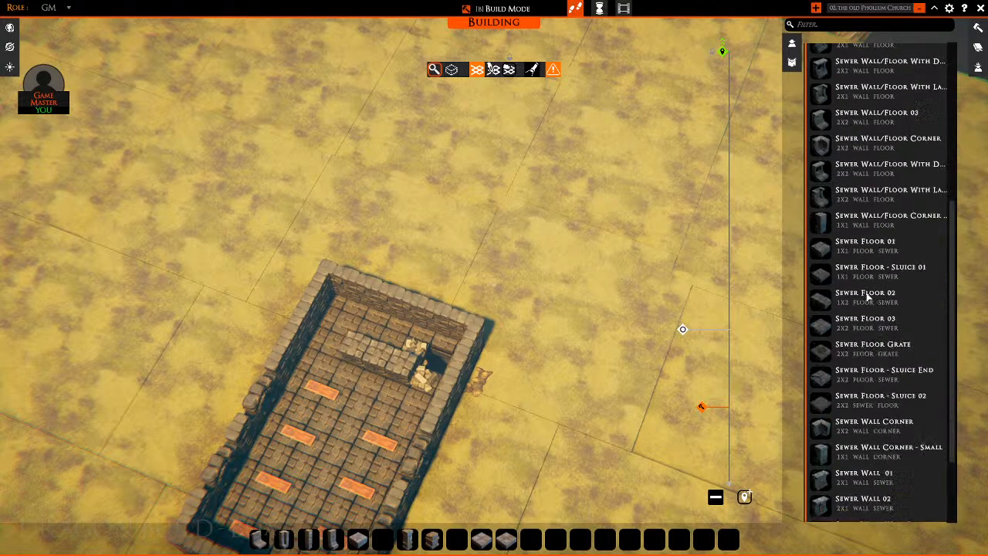
pyautogui.scroll(5, 863, 287)
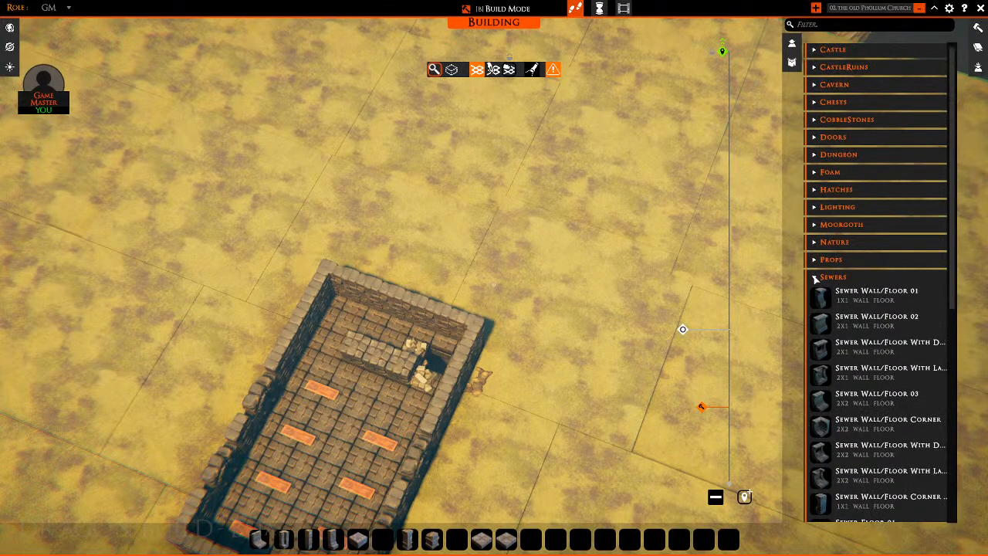
pyautogui.click(816, 277)
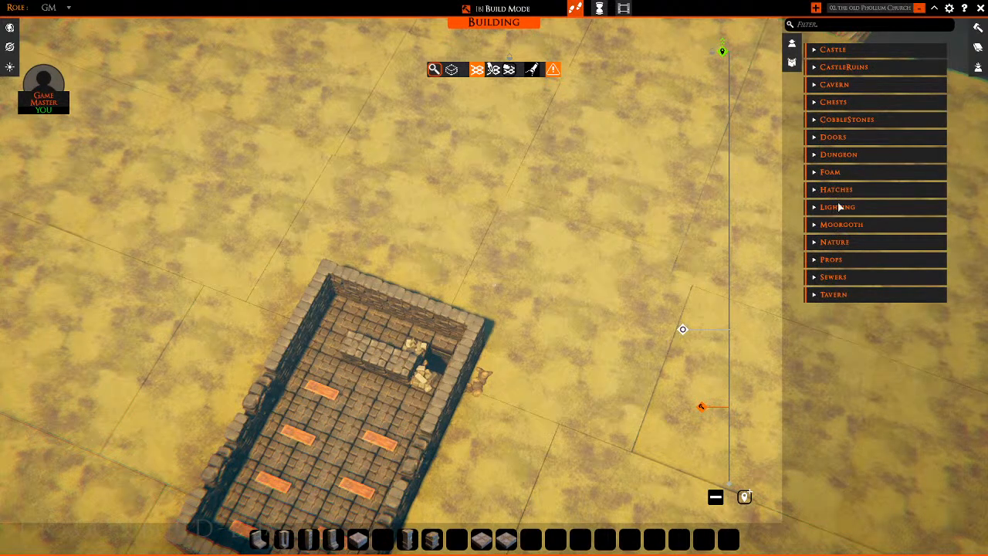
# Place a 1x1 hatch from the Hatches tiles over the shaft opening behind the church's low stone wall
pyautogui.click(816, 192)
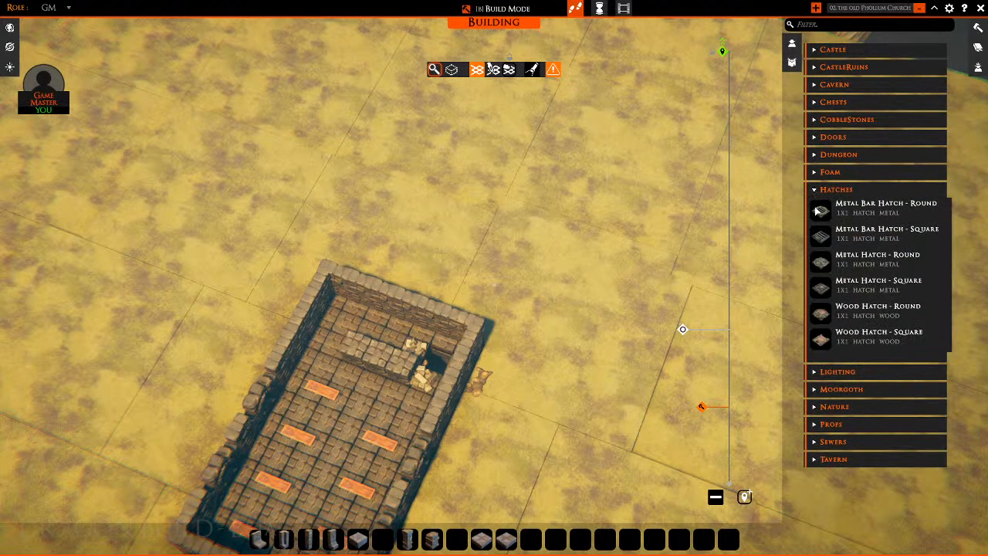
pyautogui.press('w')
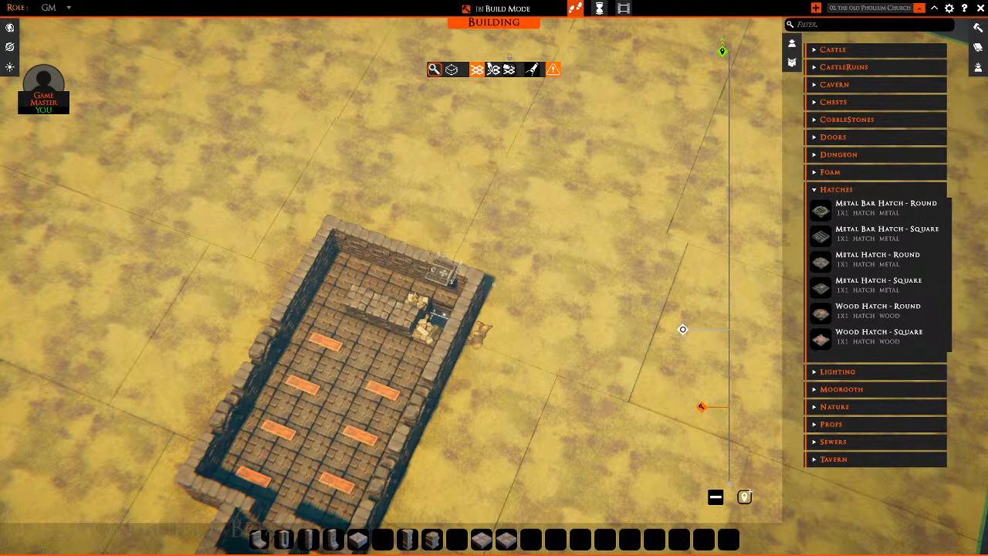
pyautogui.click(439, 309)
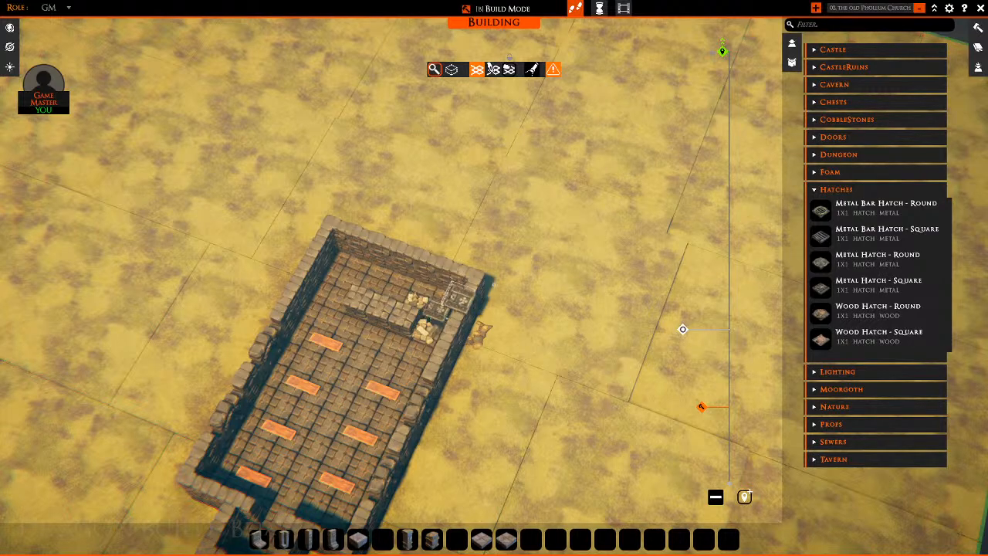
# Test the new hatch over the shaft by opening and closing it
pyautogui.moveTo(603, 297); pyautogui.dragTo(761, 292, button='middle')
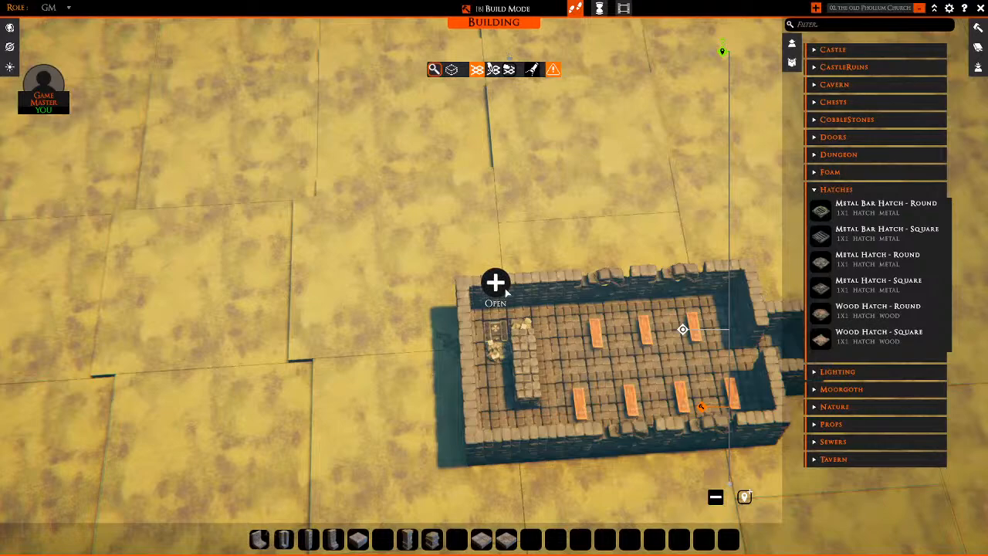
pyautogui.rightClick(498, 318)
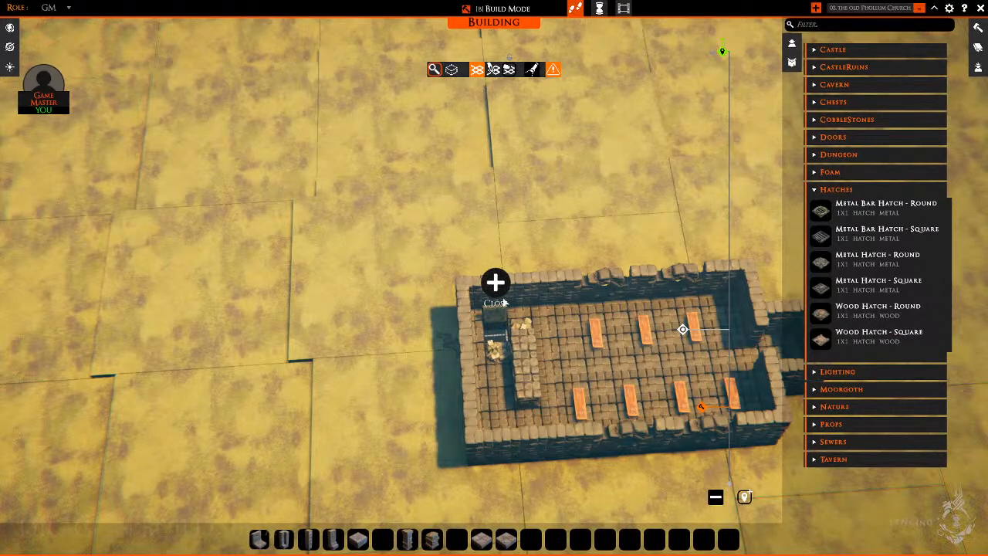
pyautogui.click(498, 286)
pyautogui.moveTo(588, 270); pyautogui.dragTo(415, 258, button='middle')
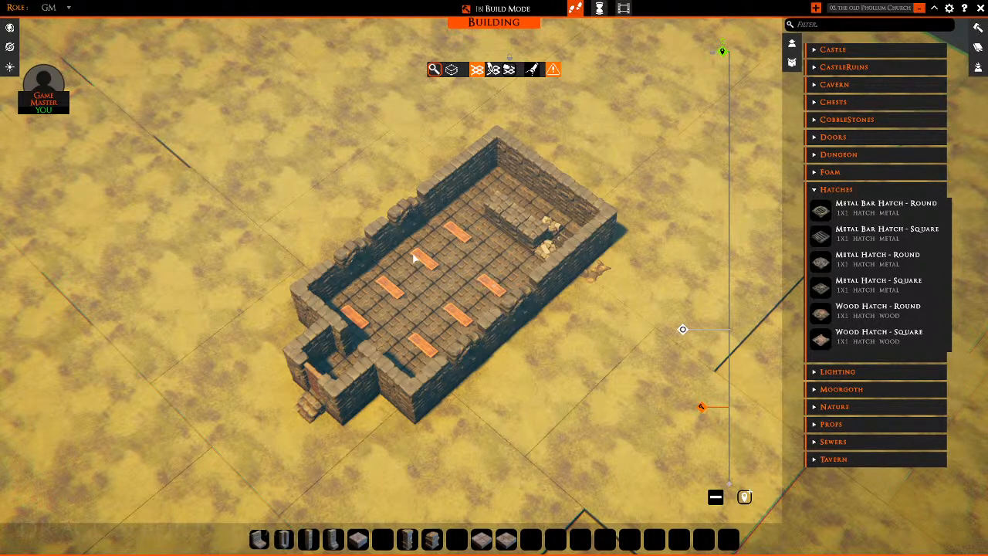
# Set the board's day cycle to Darkness in the atmosphere settings
pyautogui.moveTo(414, 210); pyautogui.dragTo(409, 95, button='middle')
pyautogui.press('a')
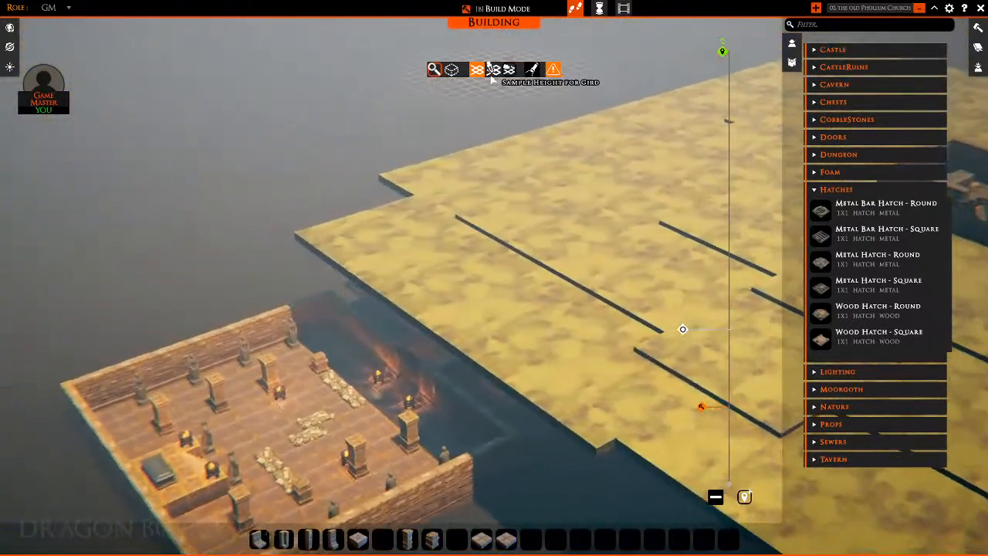
pyautogui.click(10, 67)
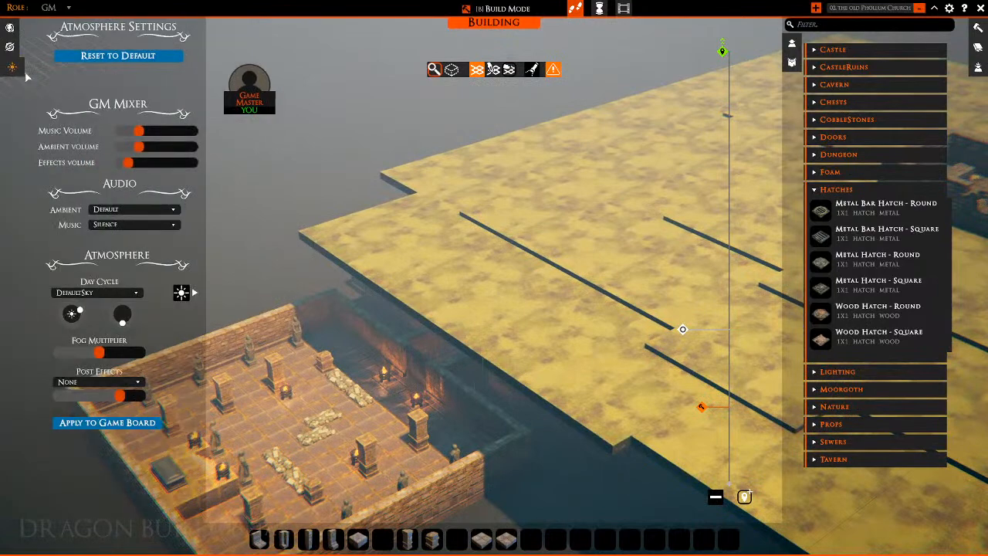
pyautogui.click(85, 295)
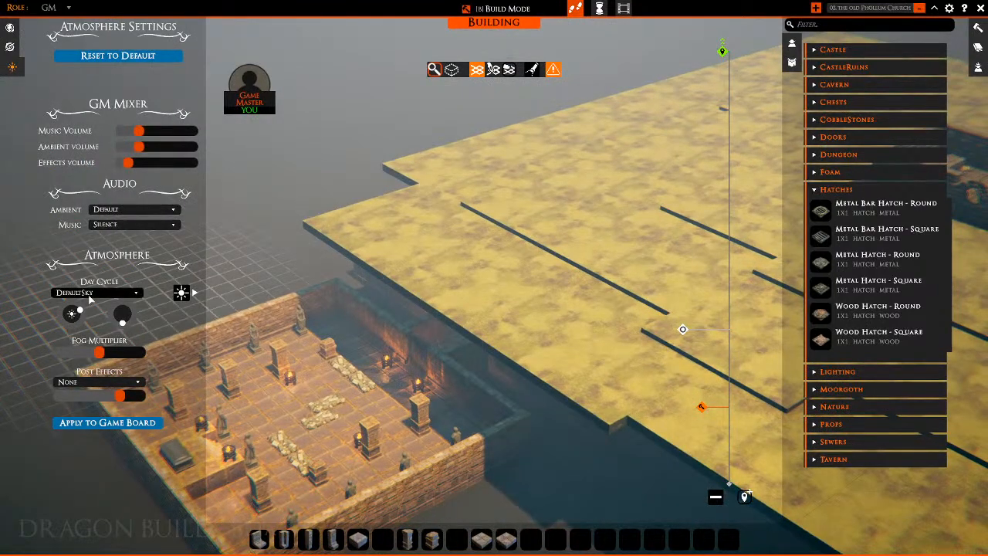
pyautogui.click(77, 325)
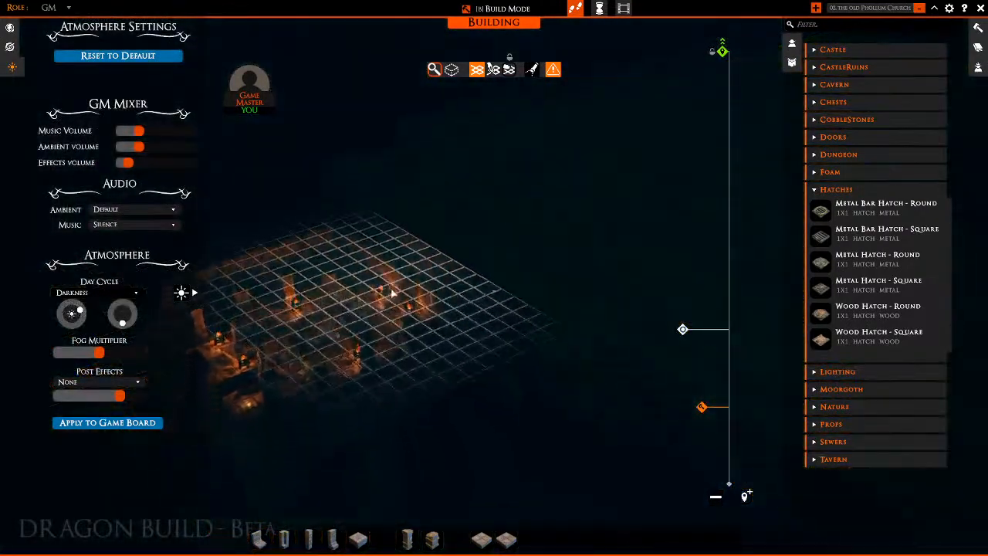
# Check the fire lighting in the statue hall and the view around the church in the dark, and restore the DefaultSky day cycle
pyautogui.moveTo(392, 294); pyautogui.dragTo(339, 289, button='right')
pyautogui.press('w')
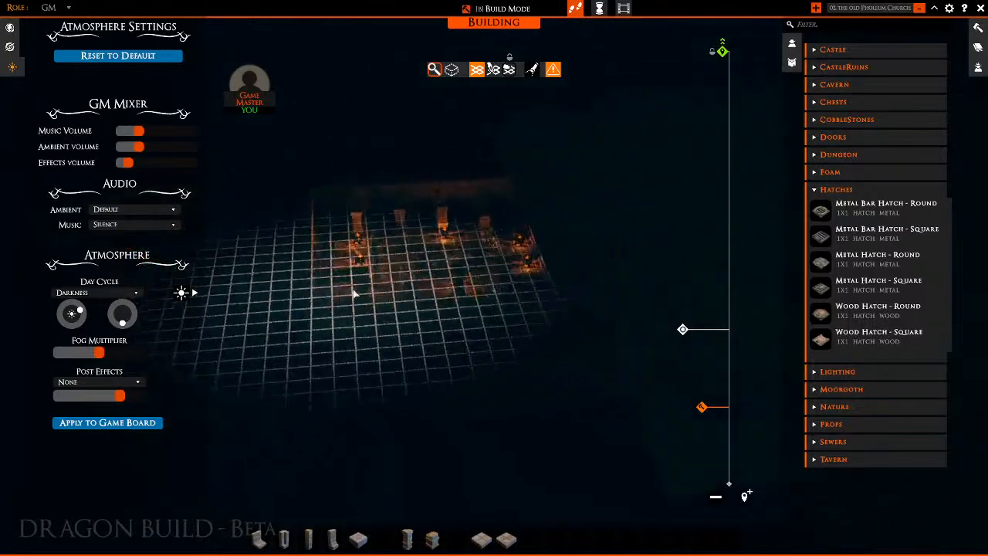
pyautogui.press('w')
pyautogui.press('a')
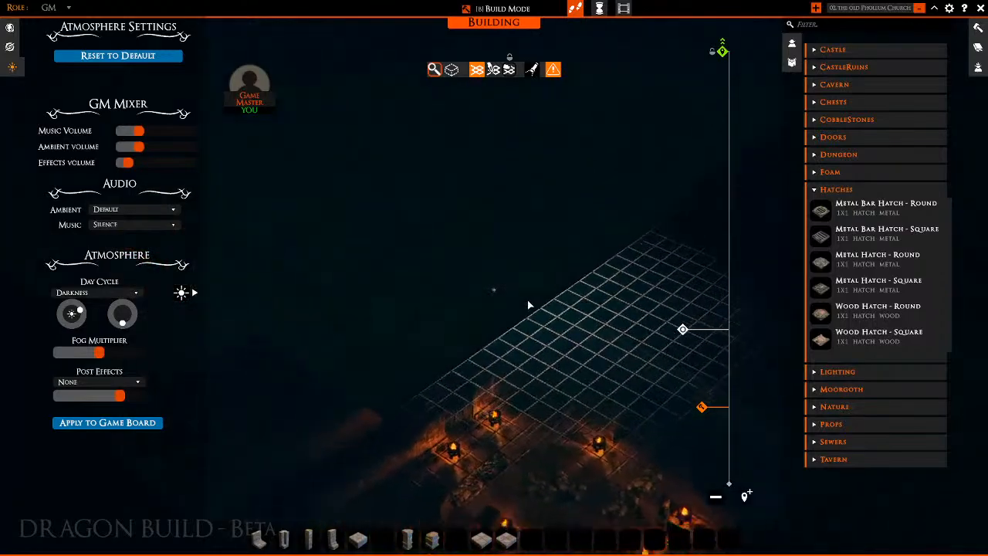
pyautogui.press('s')
pyautogui.press('d')
pyautogui.press('w')
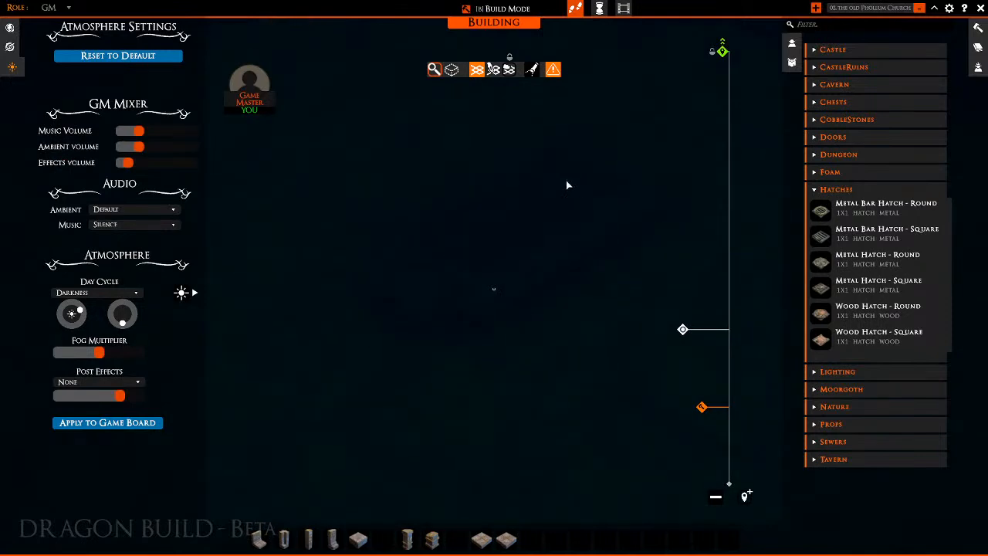
pyautogui.click(101, 293)
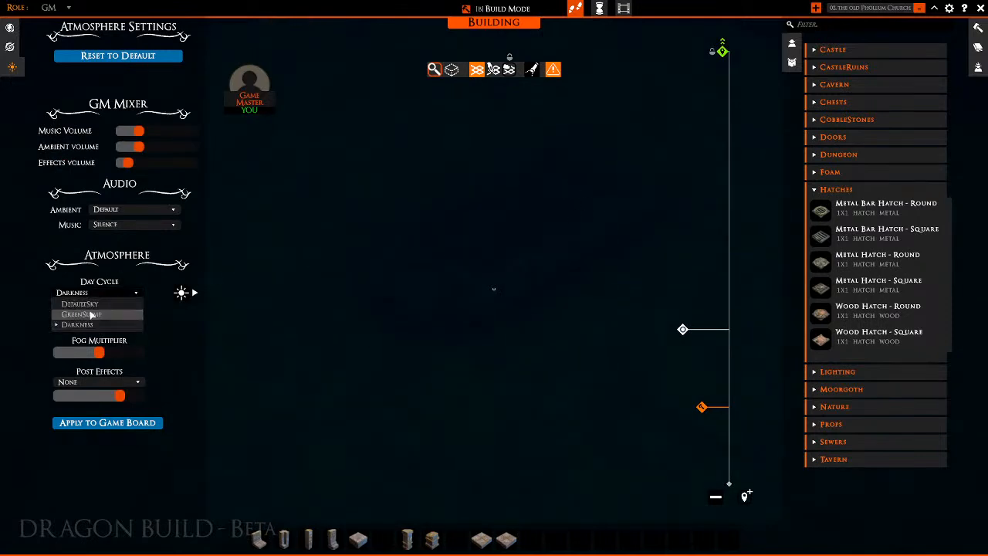
pyautogui.click(78, 304)
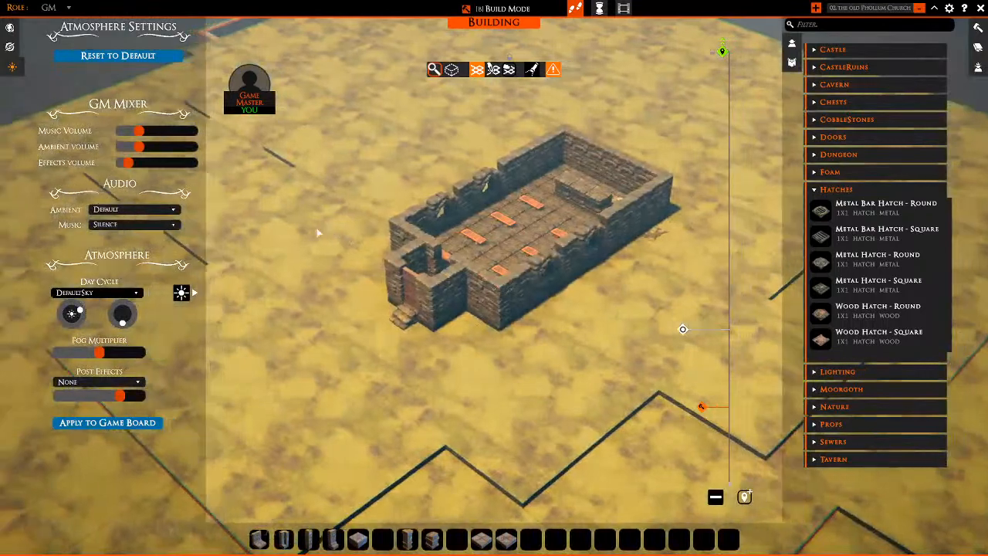
# Inspect the church, the stepped grass hill and the statue hall from several sides in daylight
pyautogui.moveTo(317, 233); pyautogui.dragTo(637, 69, button='middle')
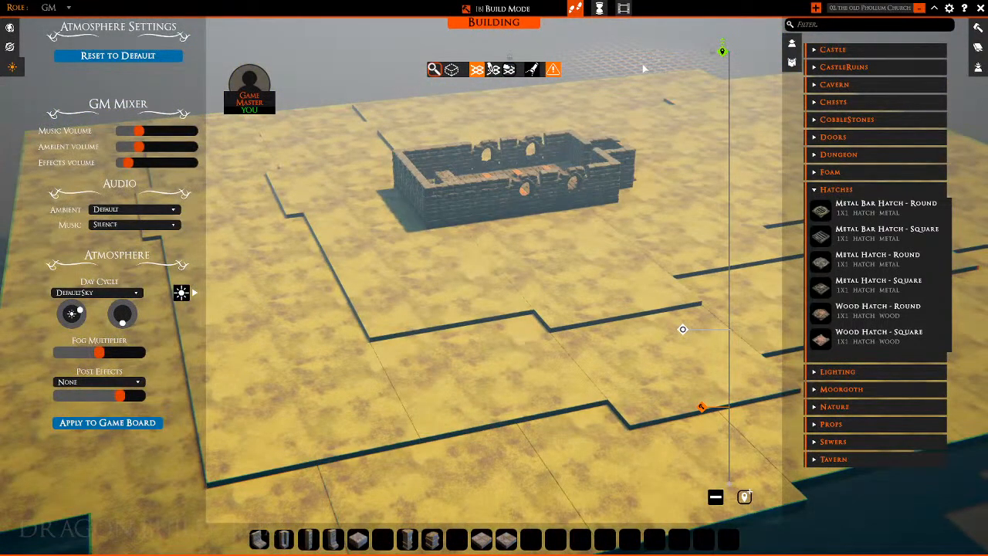
pyautogui.press('a')
pyautogui.moveTo(344, 190); pyautogui.dragTo(404, 181, button='middle')
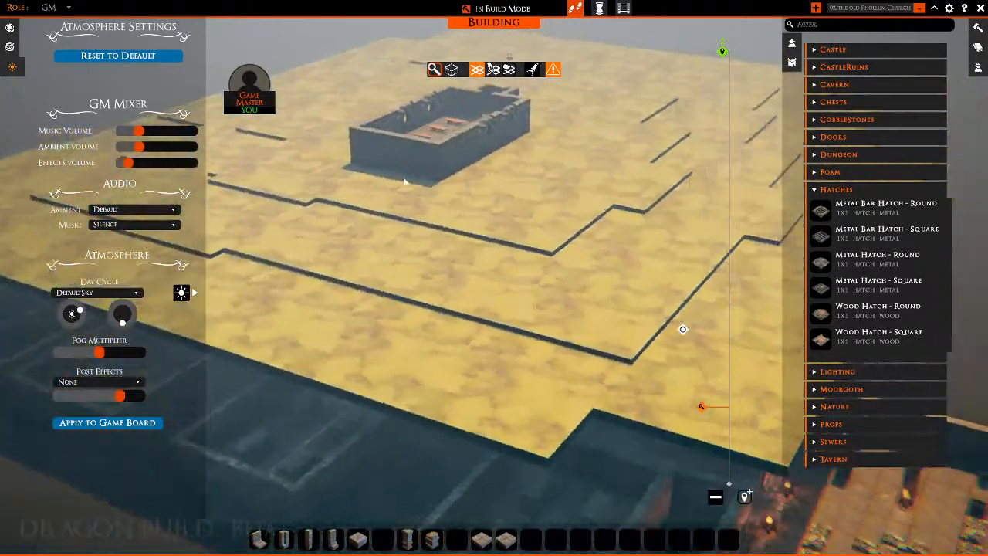
pyautogui.press('s')
pyautogui.press('a')
pyautogui.moveTo(521, 260); pyautogui.dragTo(564, 252, button='middle')
pyautogui.press('d')
pyautogui.press('w')
pyautogui.press('a')
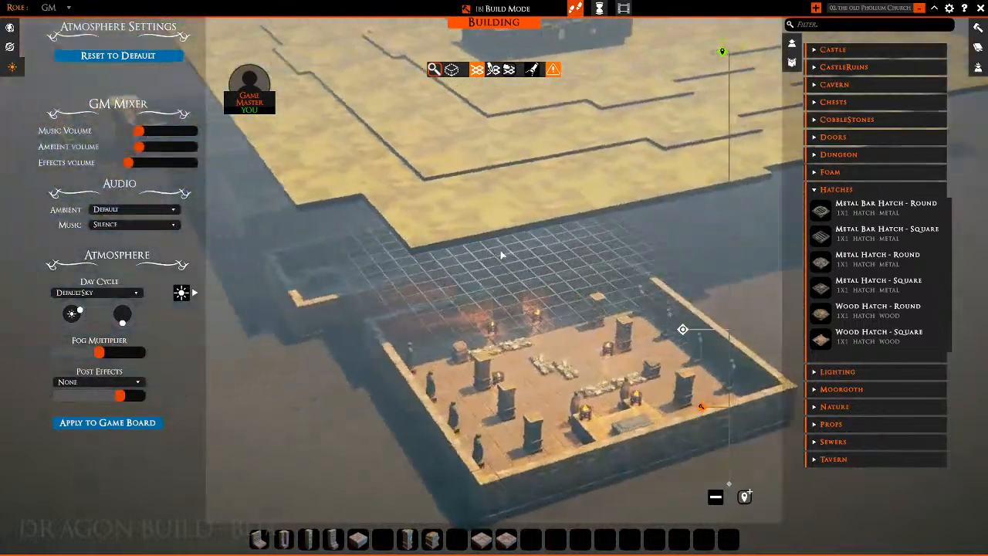
pyautogui.press('d')
pyautogui.moveTo(501, 255); pyautogui.dragTo(383, 266, button='middle')
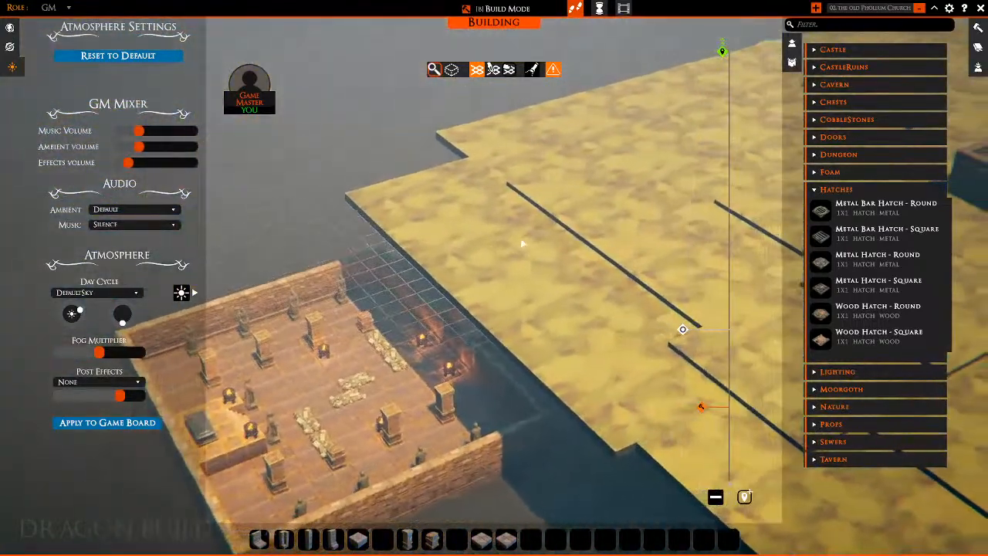
pyautogui.moveTo(521, 244); pyautogui.dragTo(690, 165, button='middle')
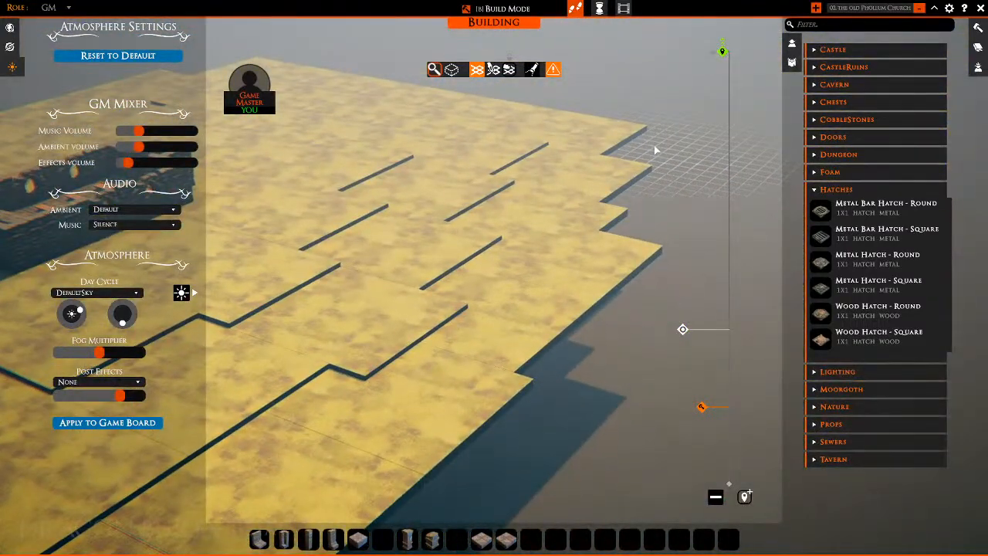